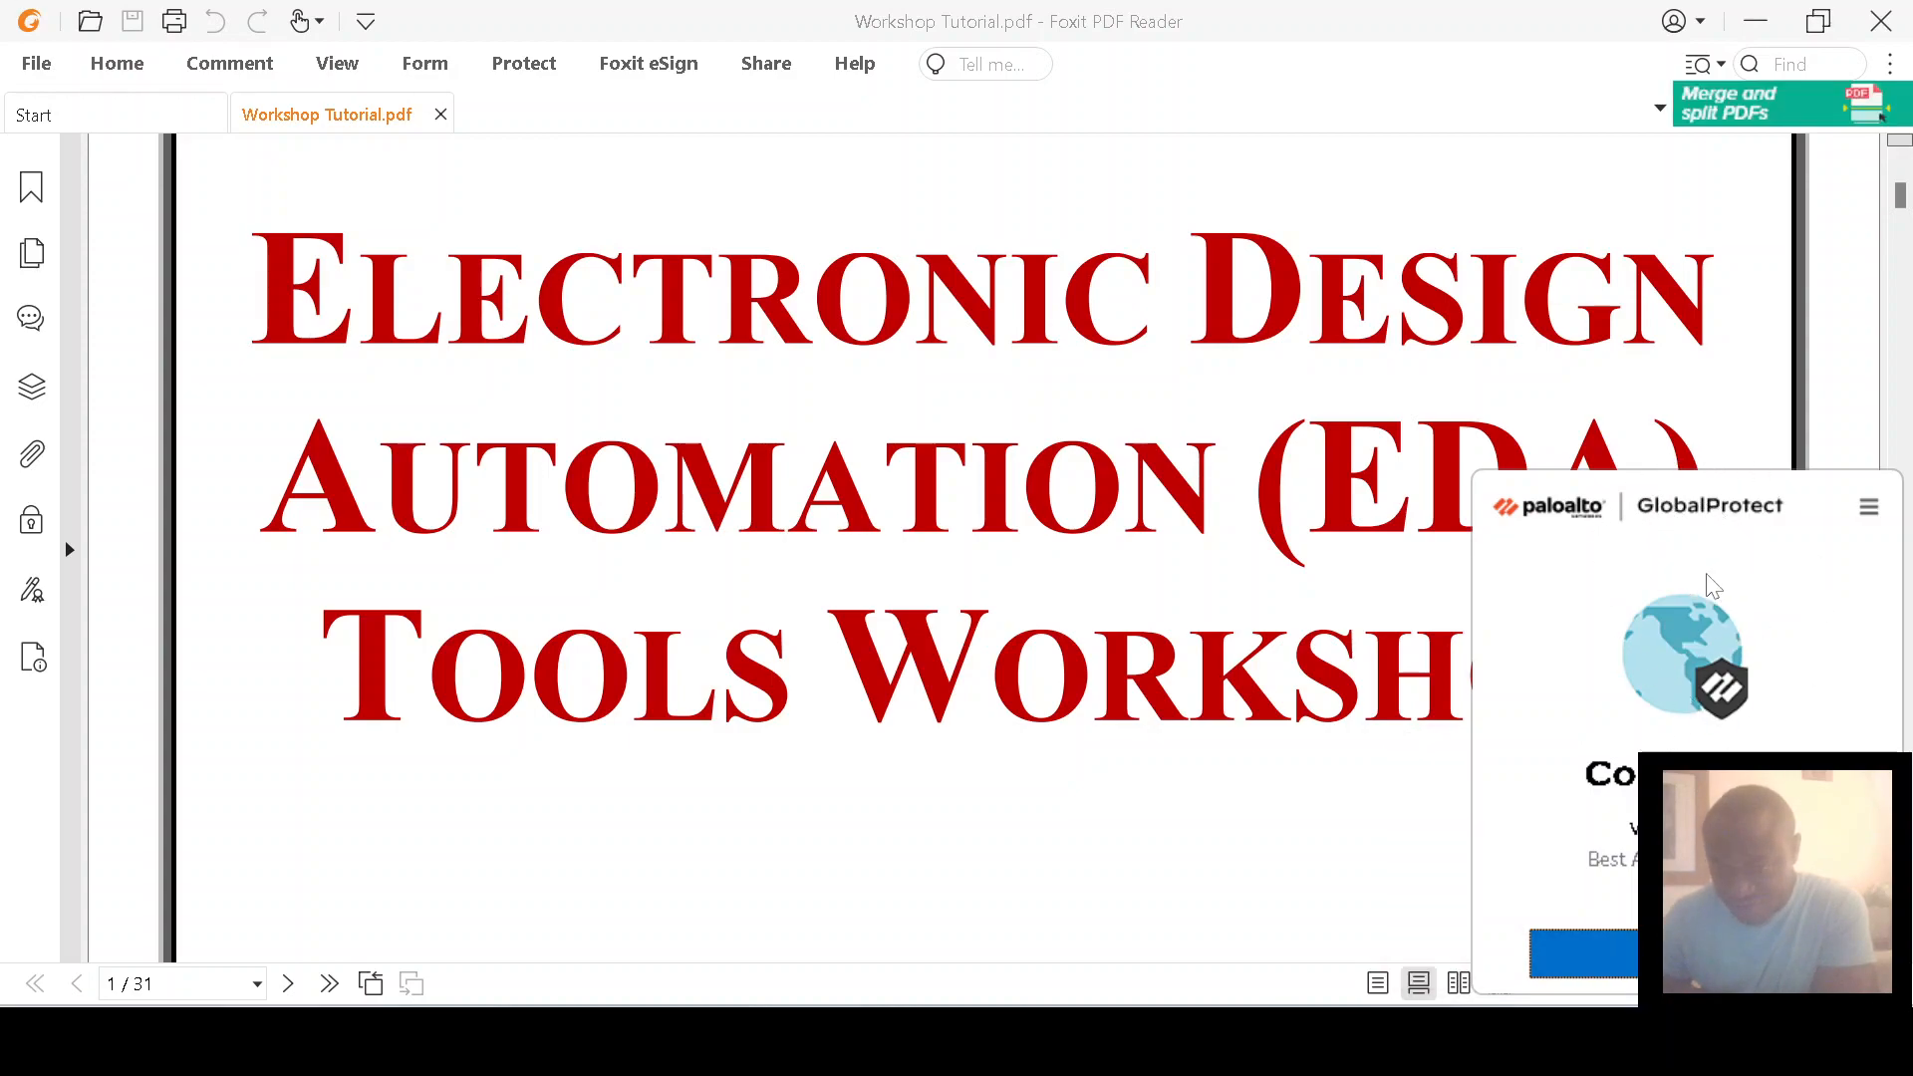
Step: Dismiss the GlobalProtect panel and the tray overflow, then minimise everything to show the desktop
{"action": "left_click", "coordinate": [1404, 760]}
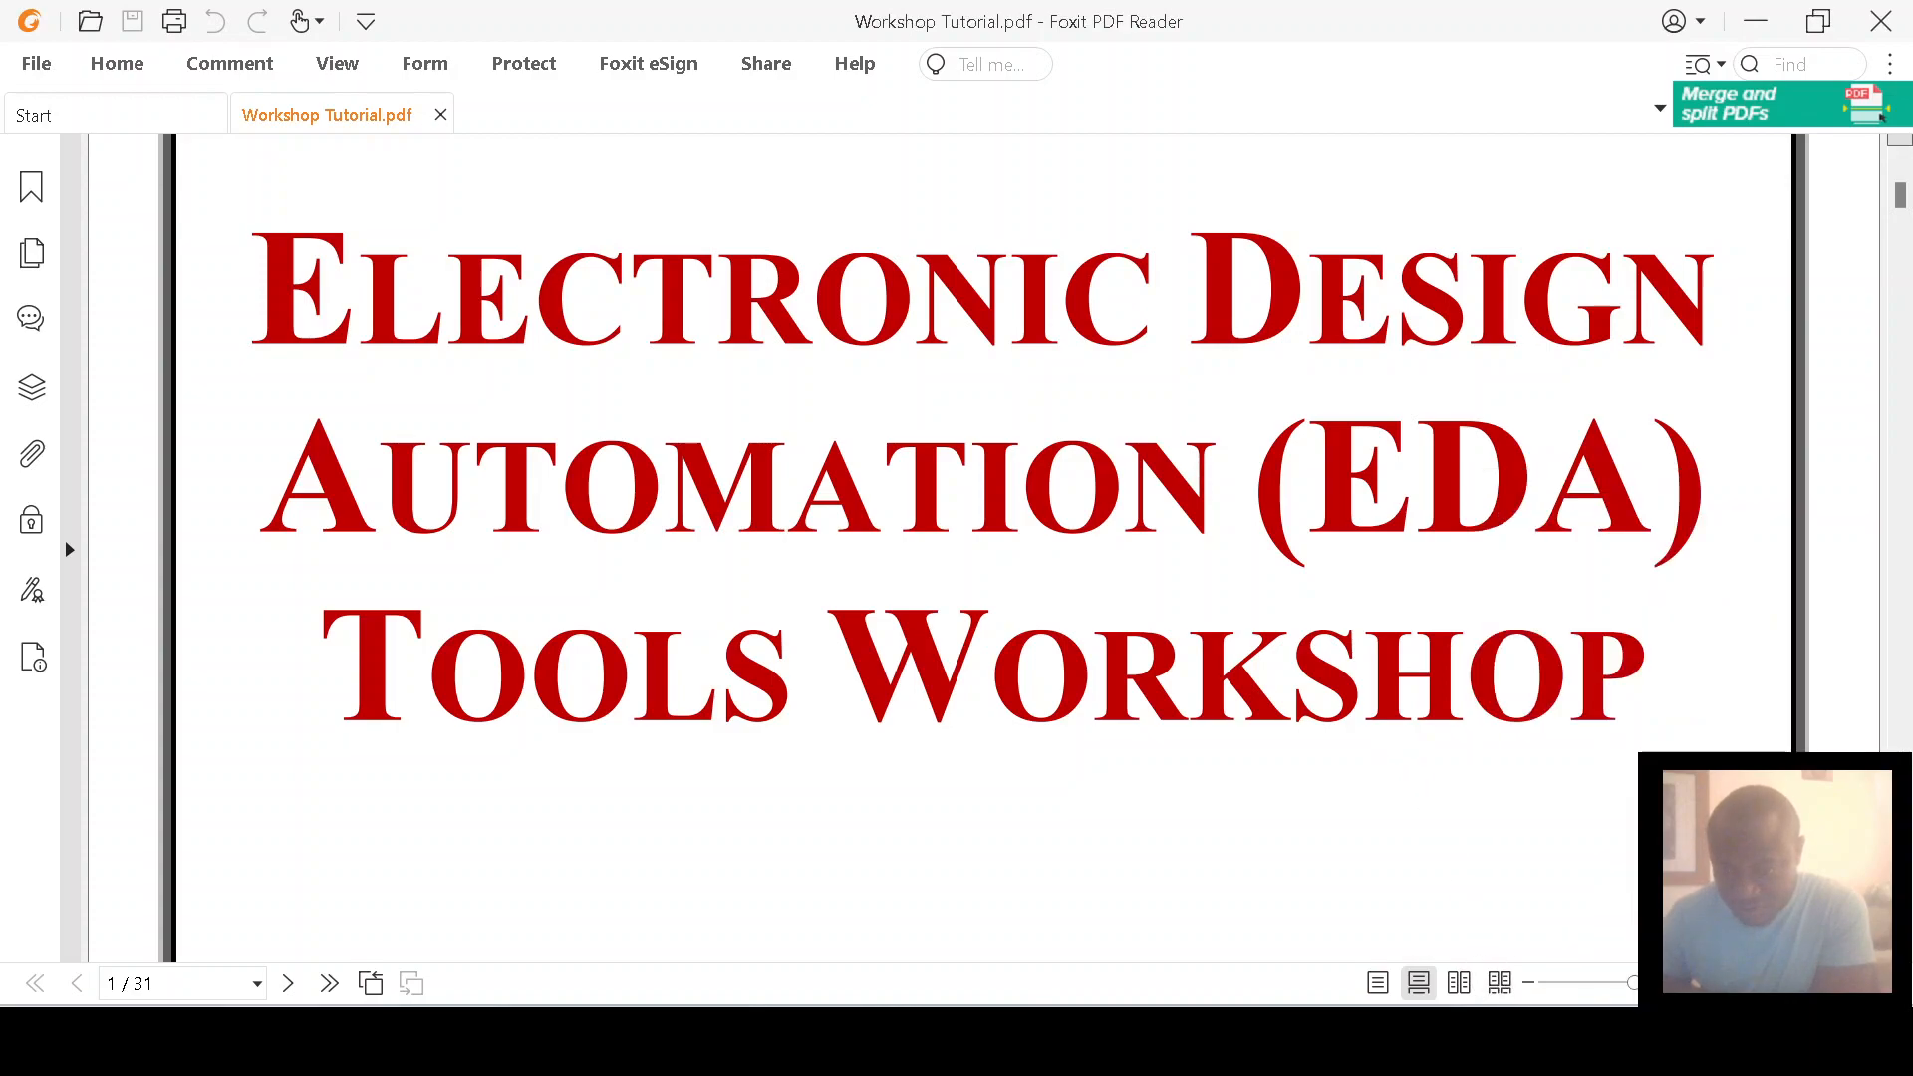
{"action": "left_click", "coordinate": [1553, 1040]}
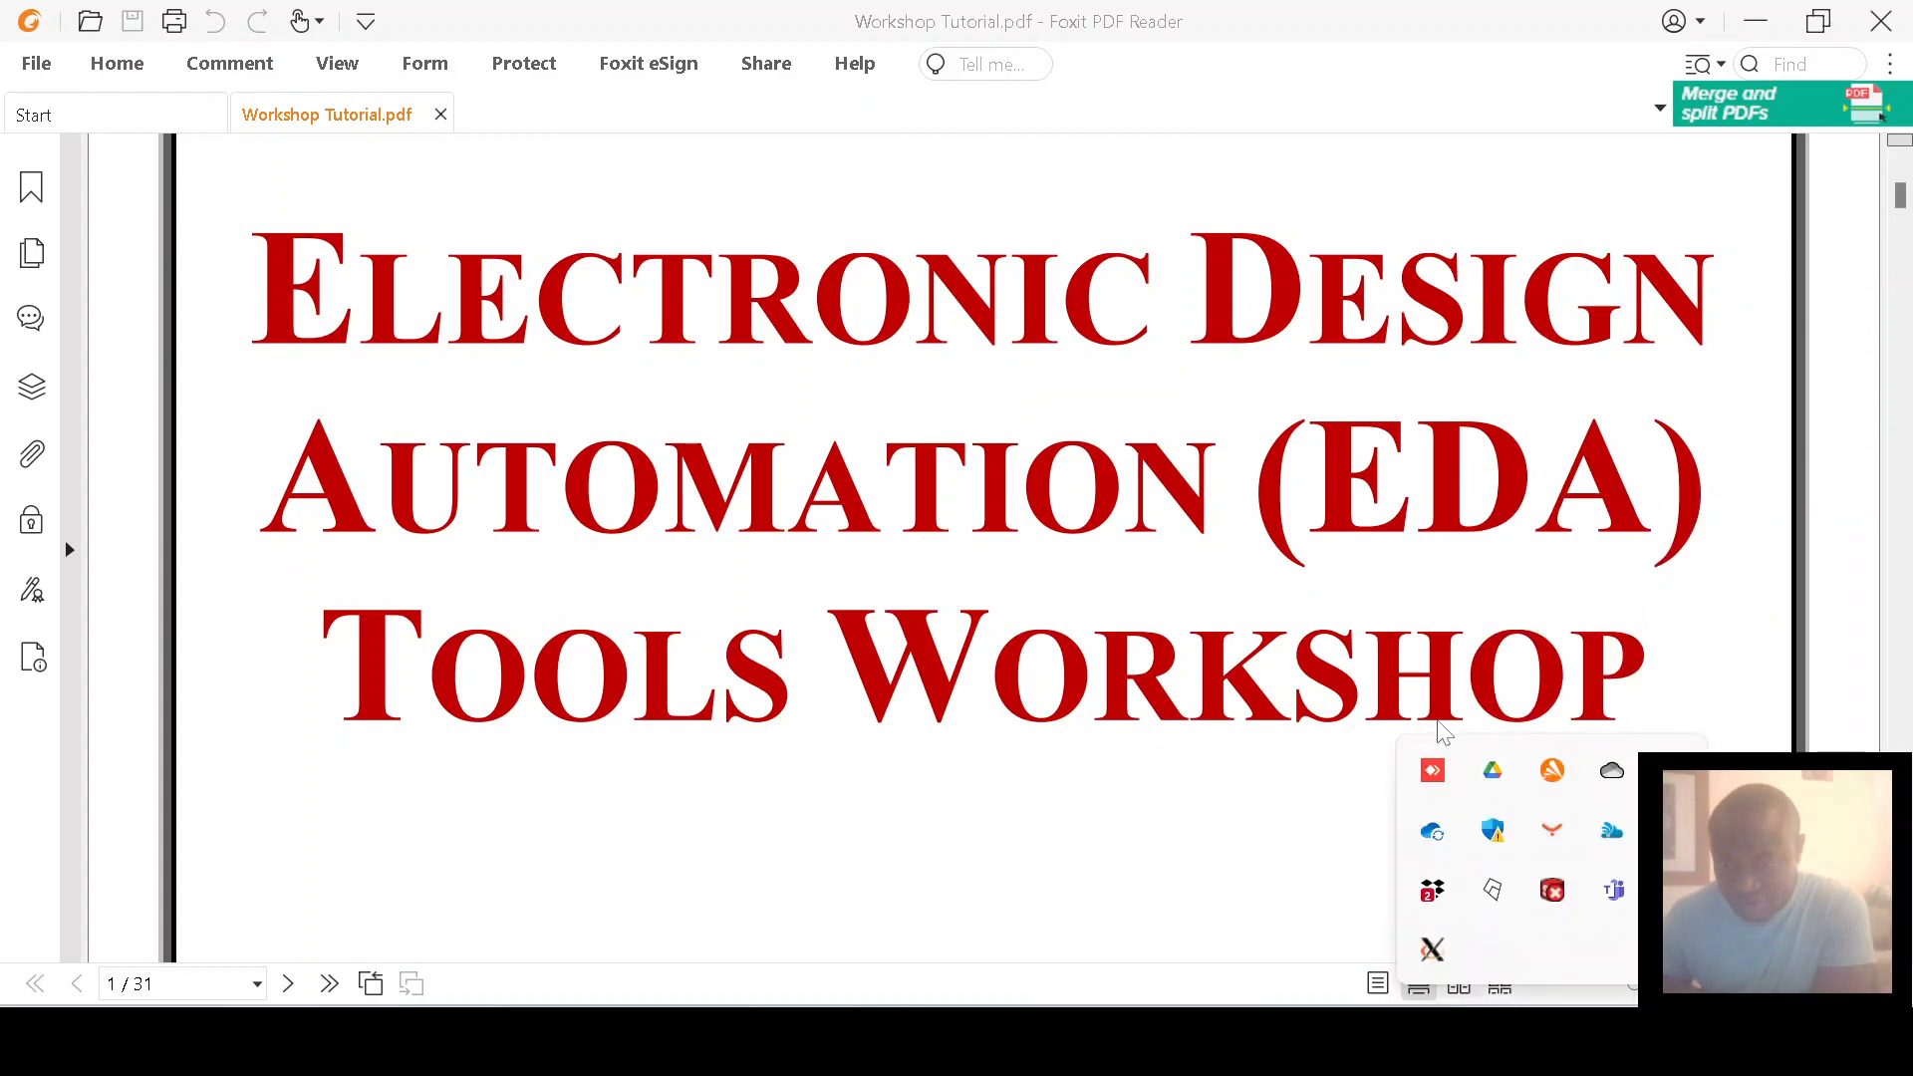
{"action": "left_click", "coordinate": [1323, 861]}
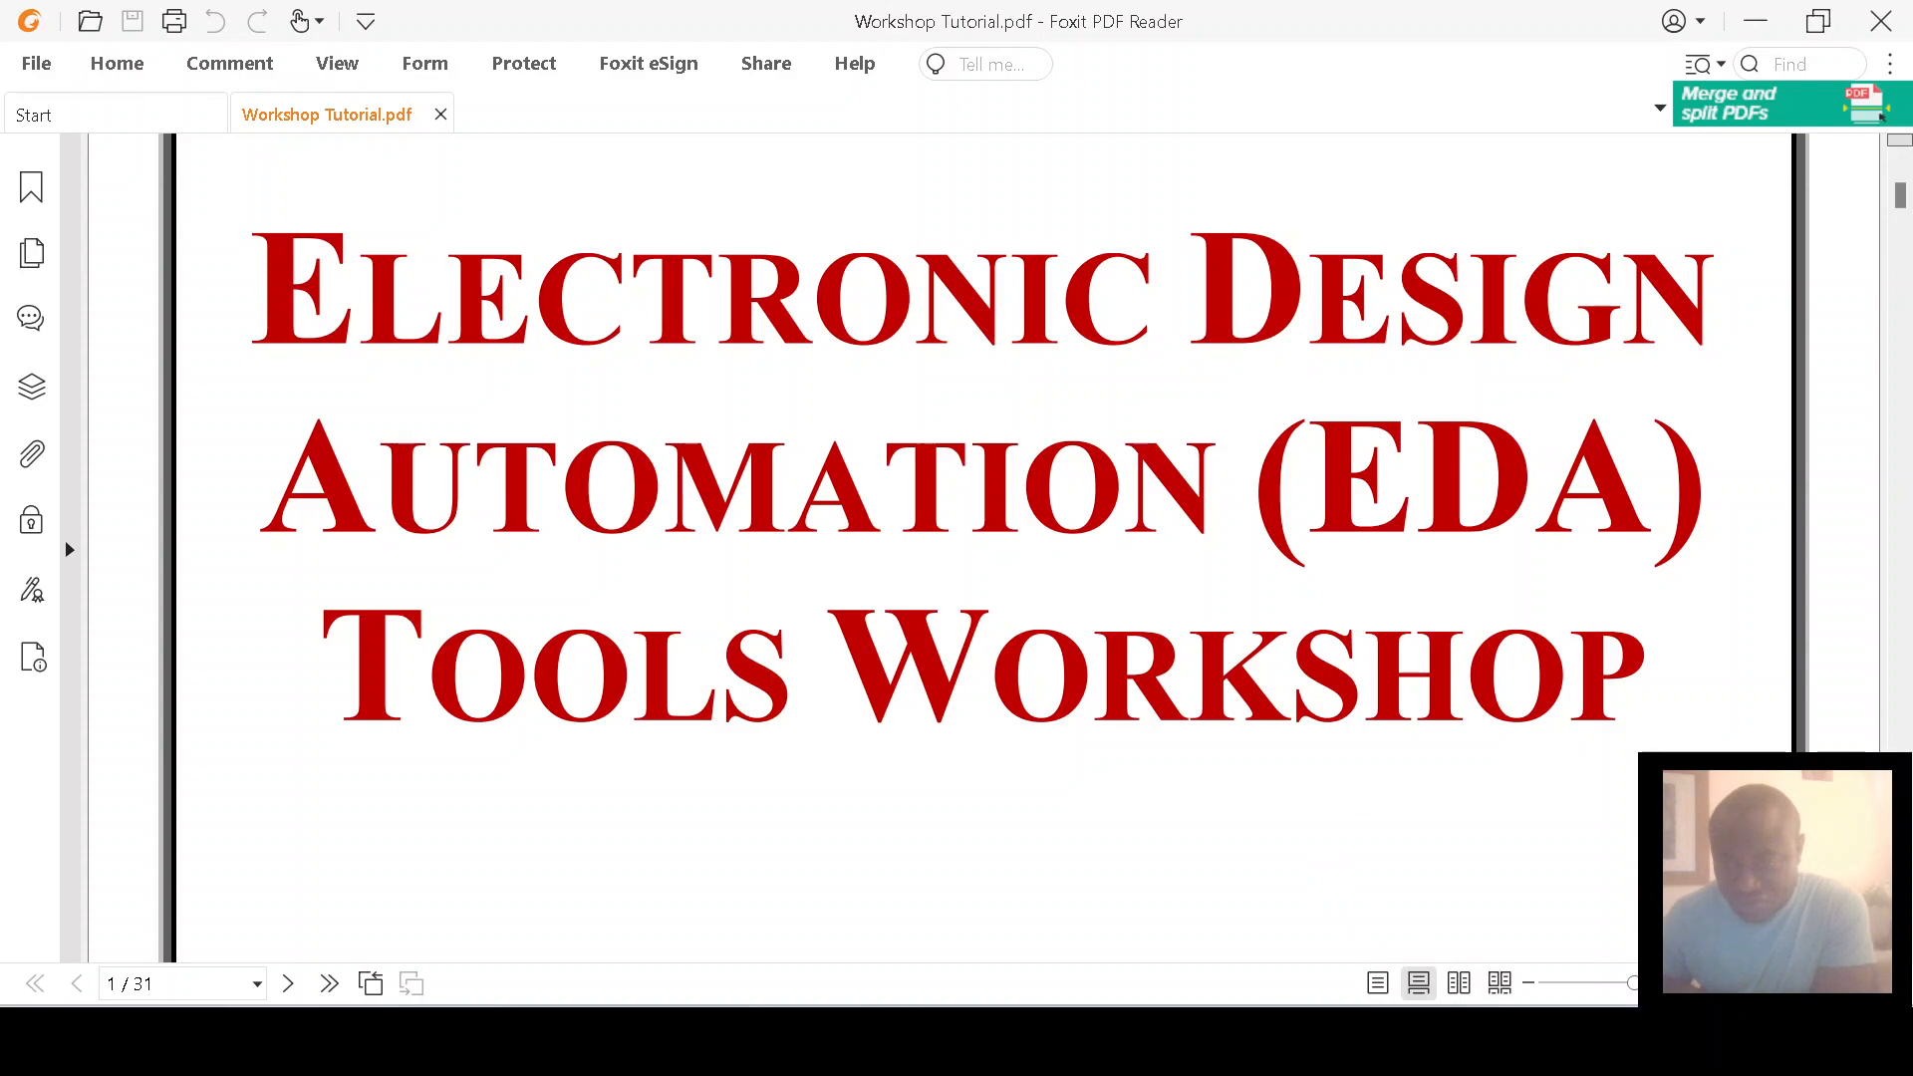
{"action": "key", "text": "super+d"}
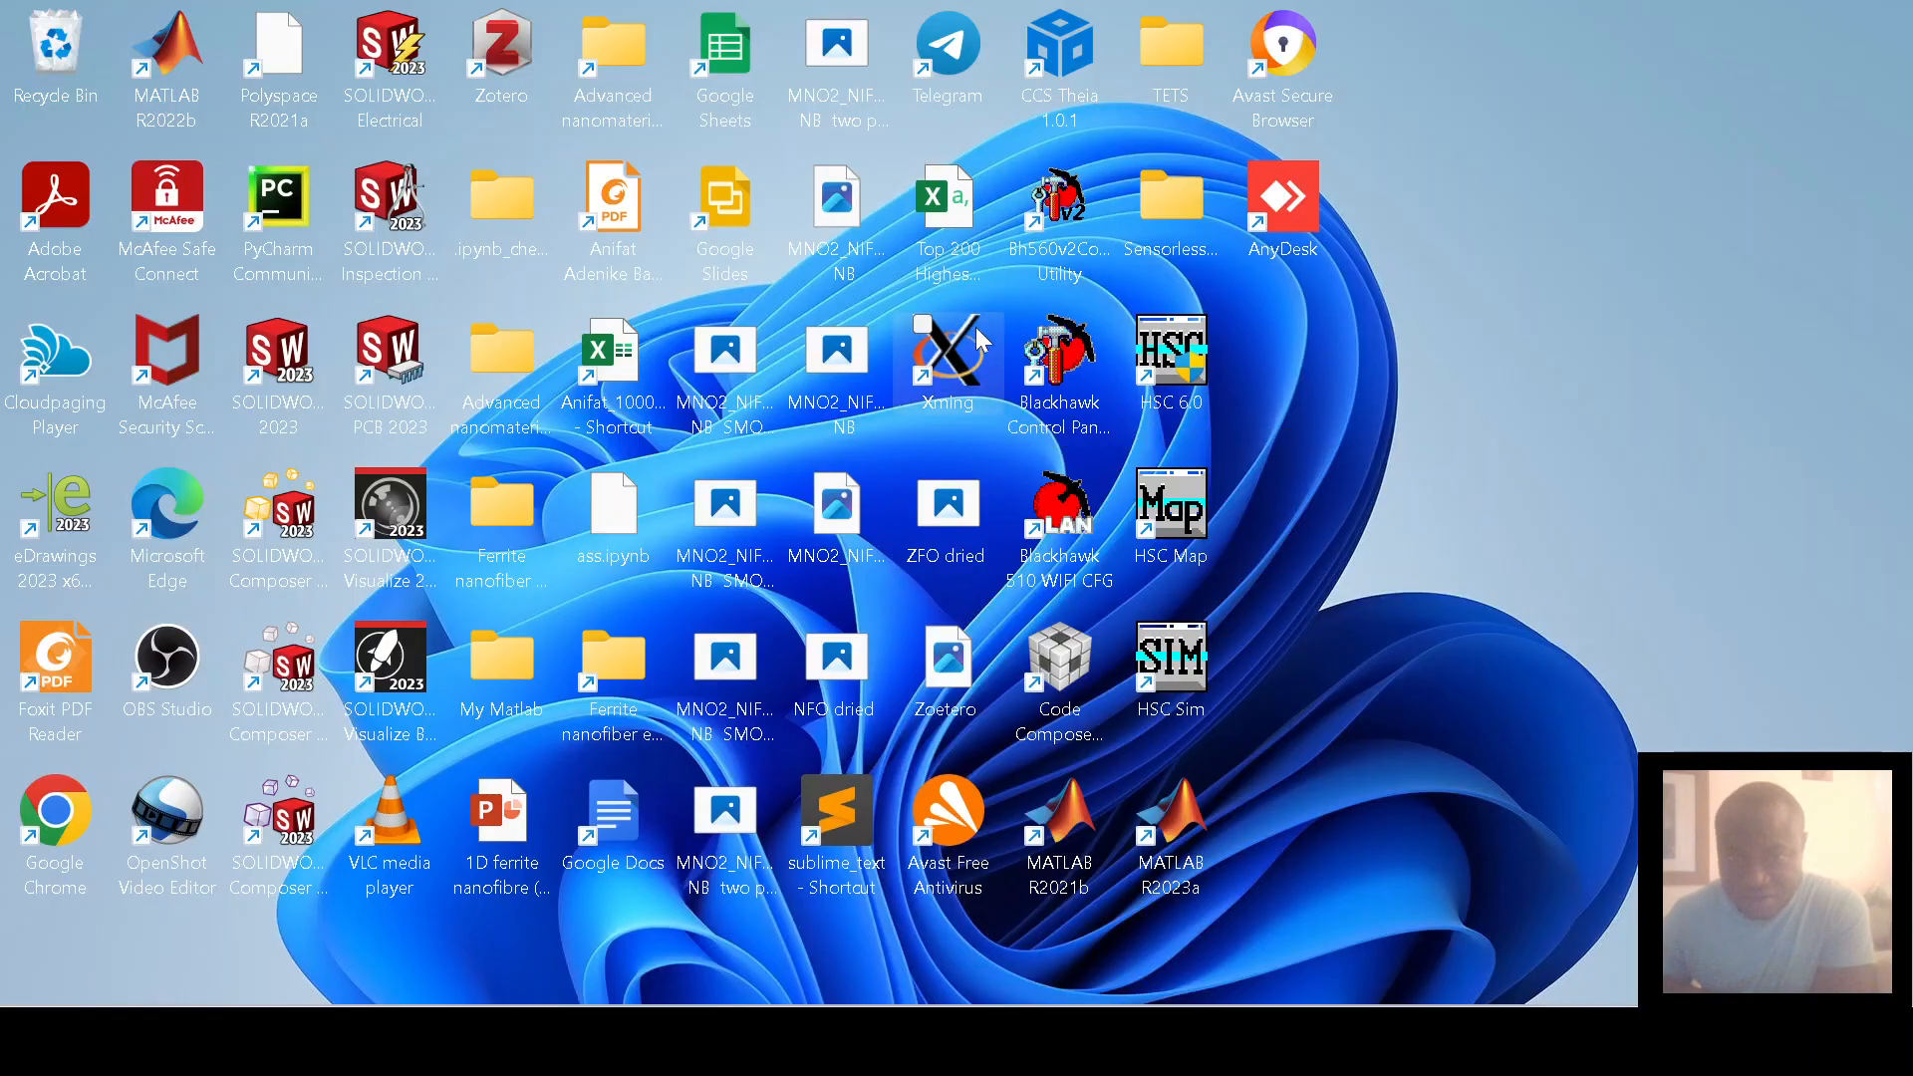
Step: Select the Xming shortcut, check the tray overflow for Xming, and bring up the AppsAnywhere Putty tab
{"action": "left_click", "coordinate": [954, 367]}
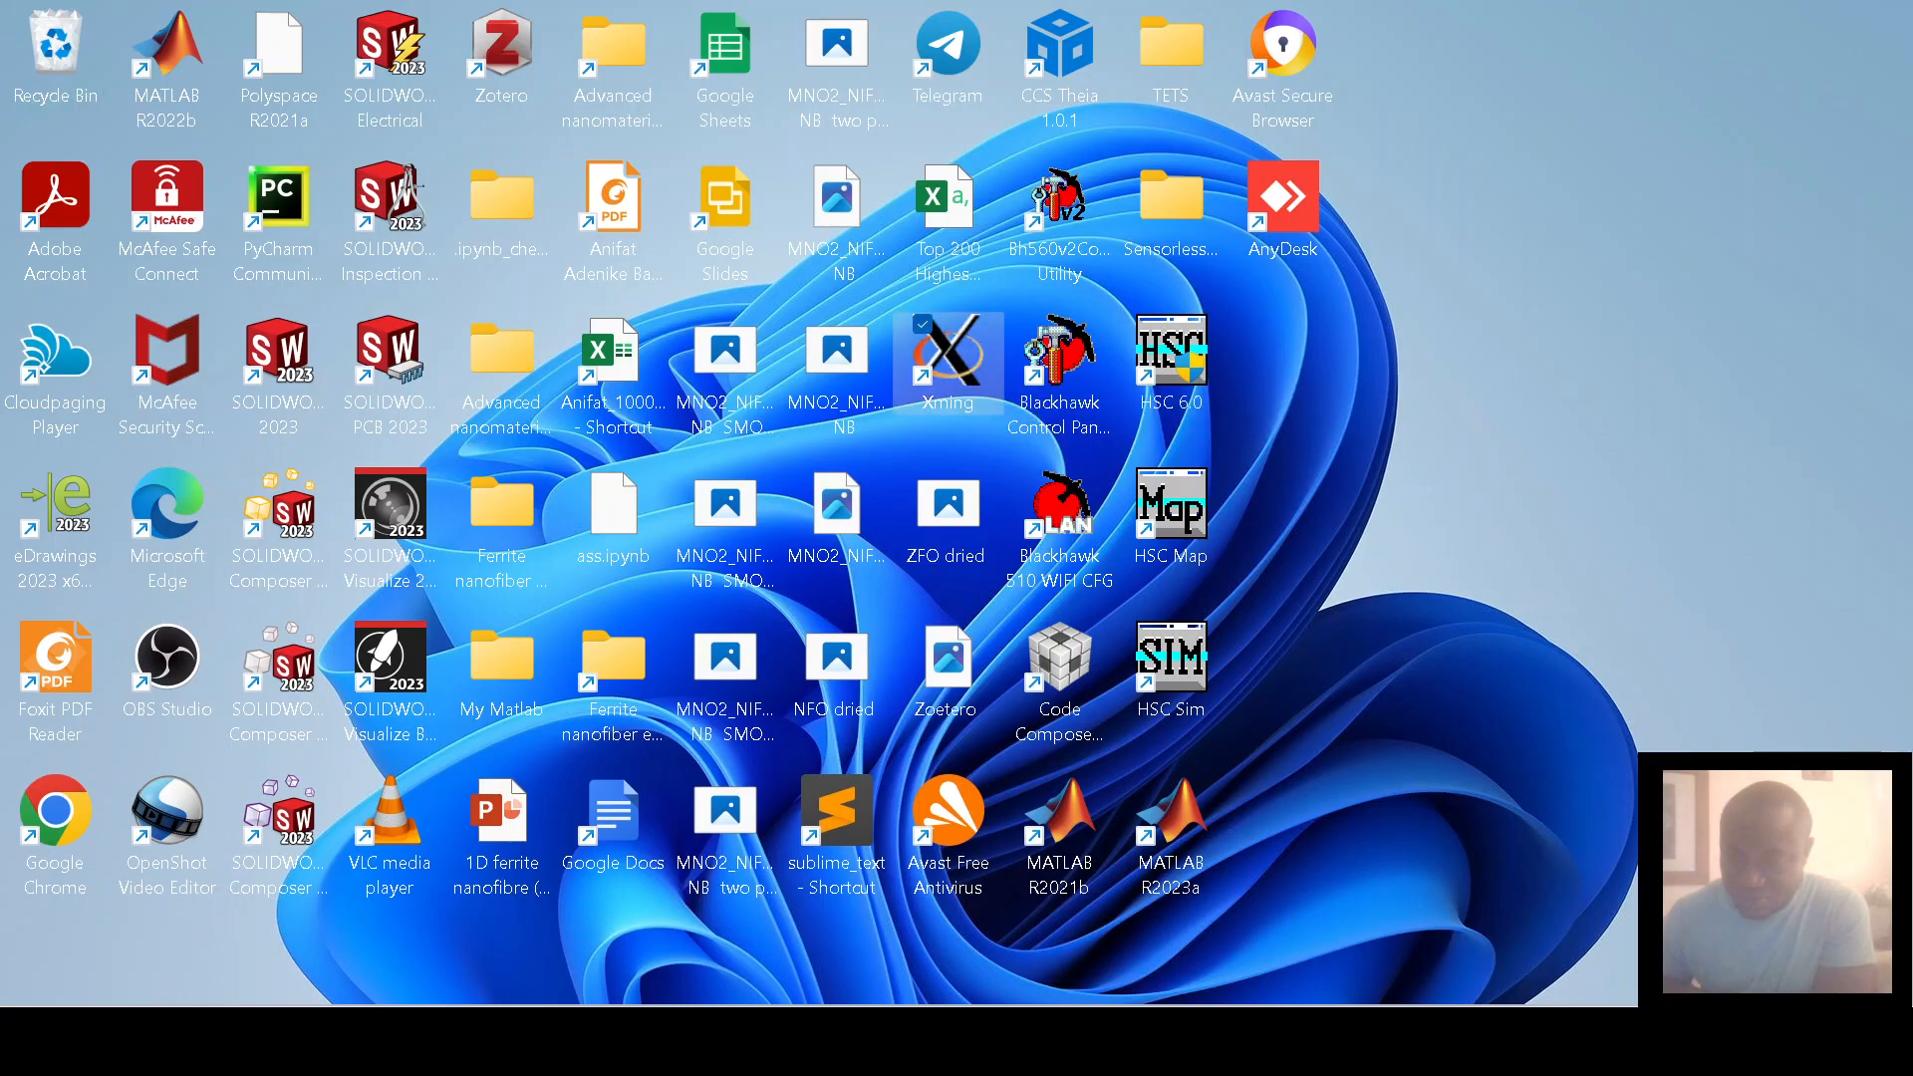
{"action": "left_click", "coordinate": [1552, 1041]}
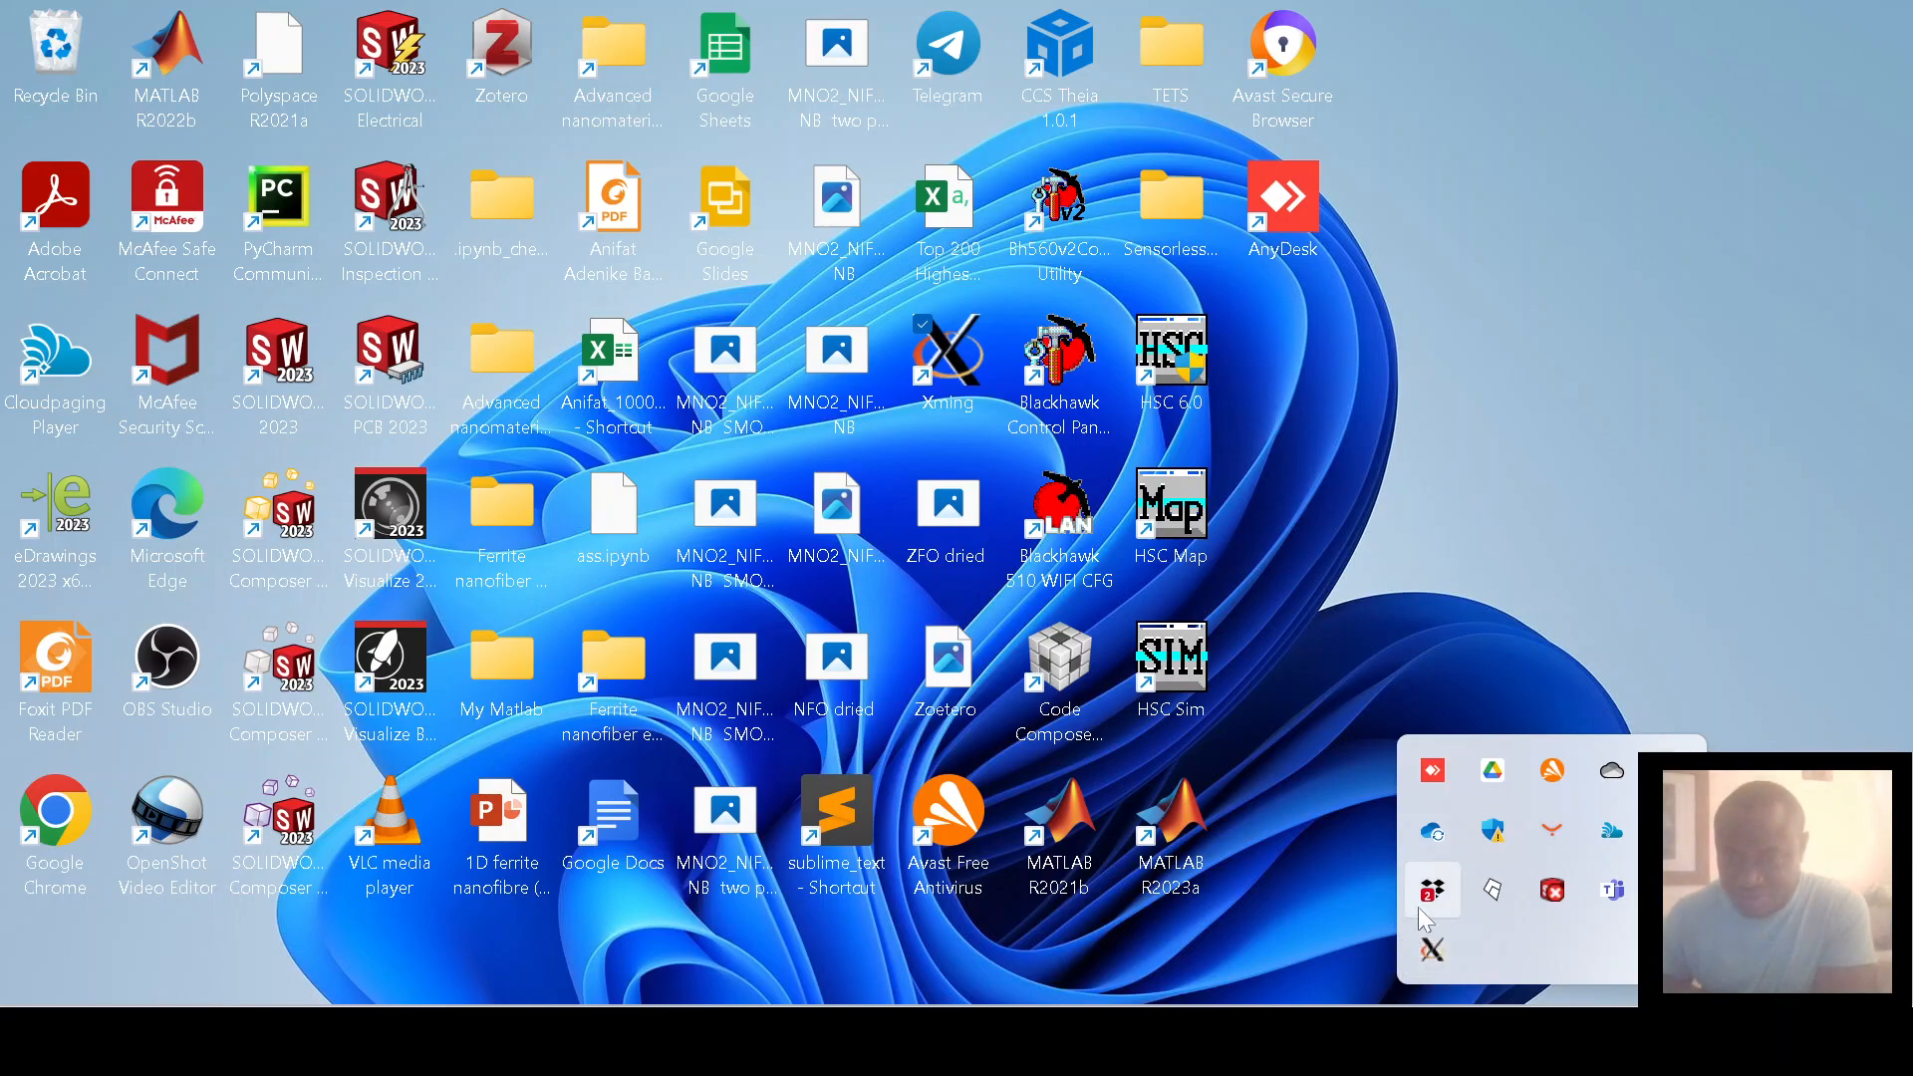
{"action": "left_click", "coordinate": [1598, 553]}
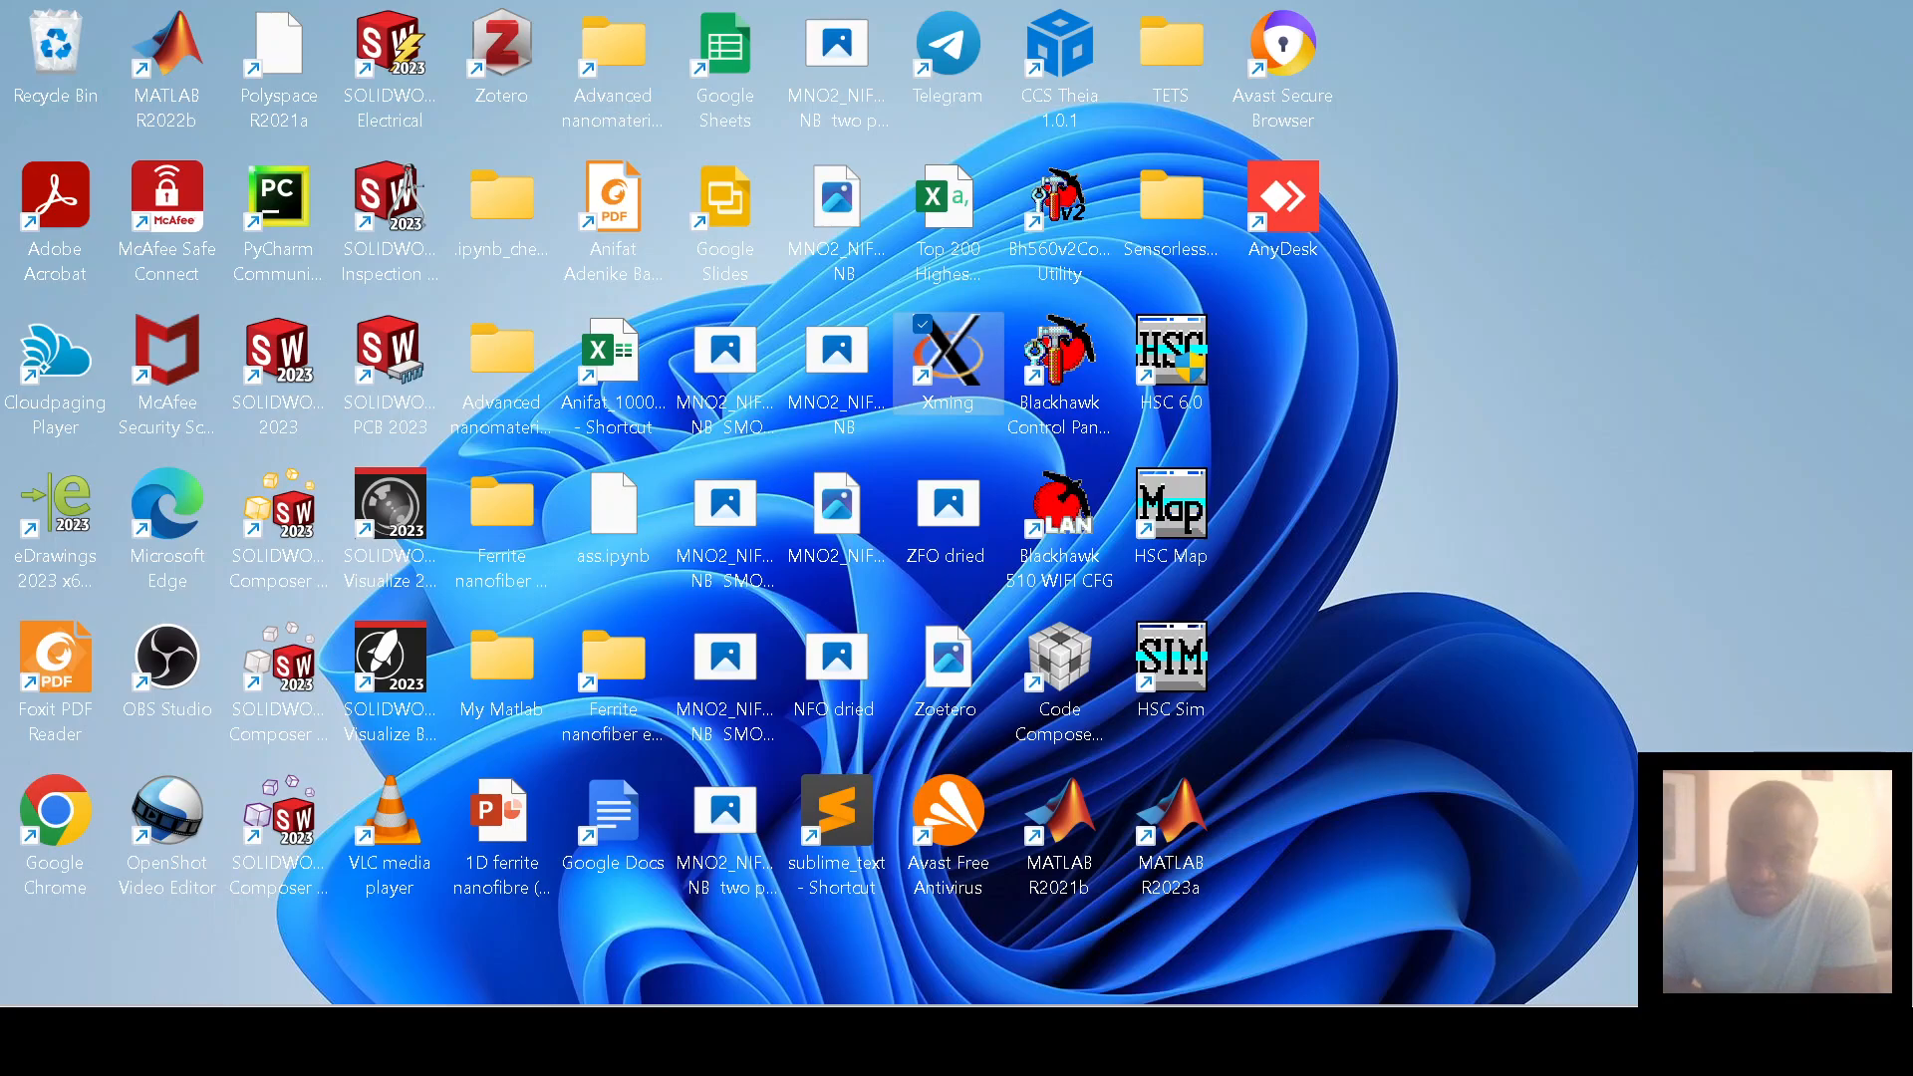
{"action": "mouse_move", "coordinate": [1343, 1040]}
{"action": "mouse_move", "coordinate": [1211, 1041]}
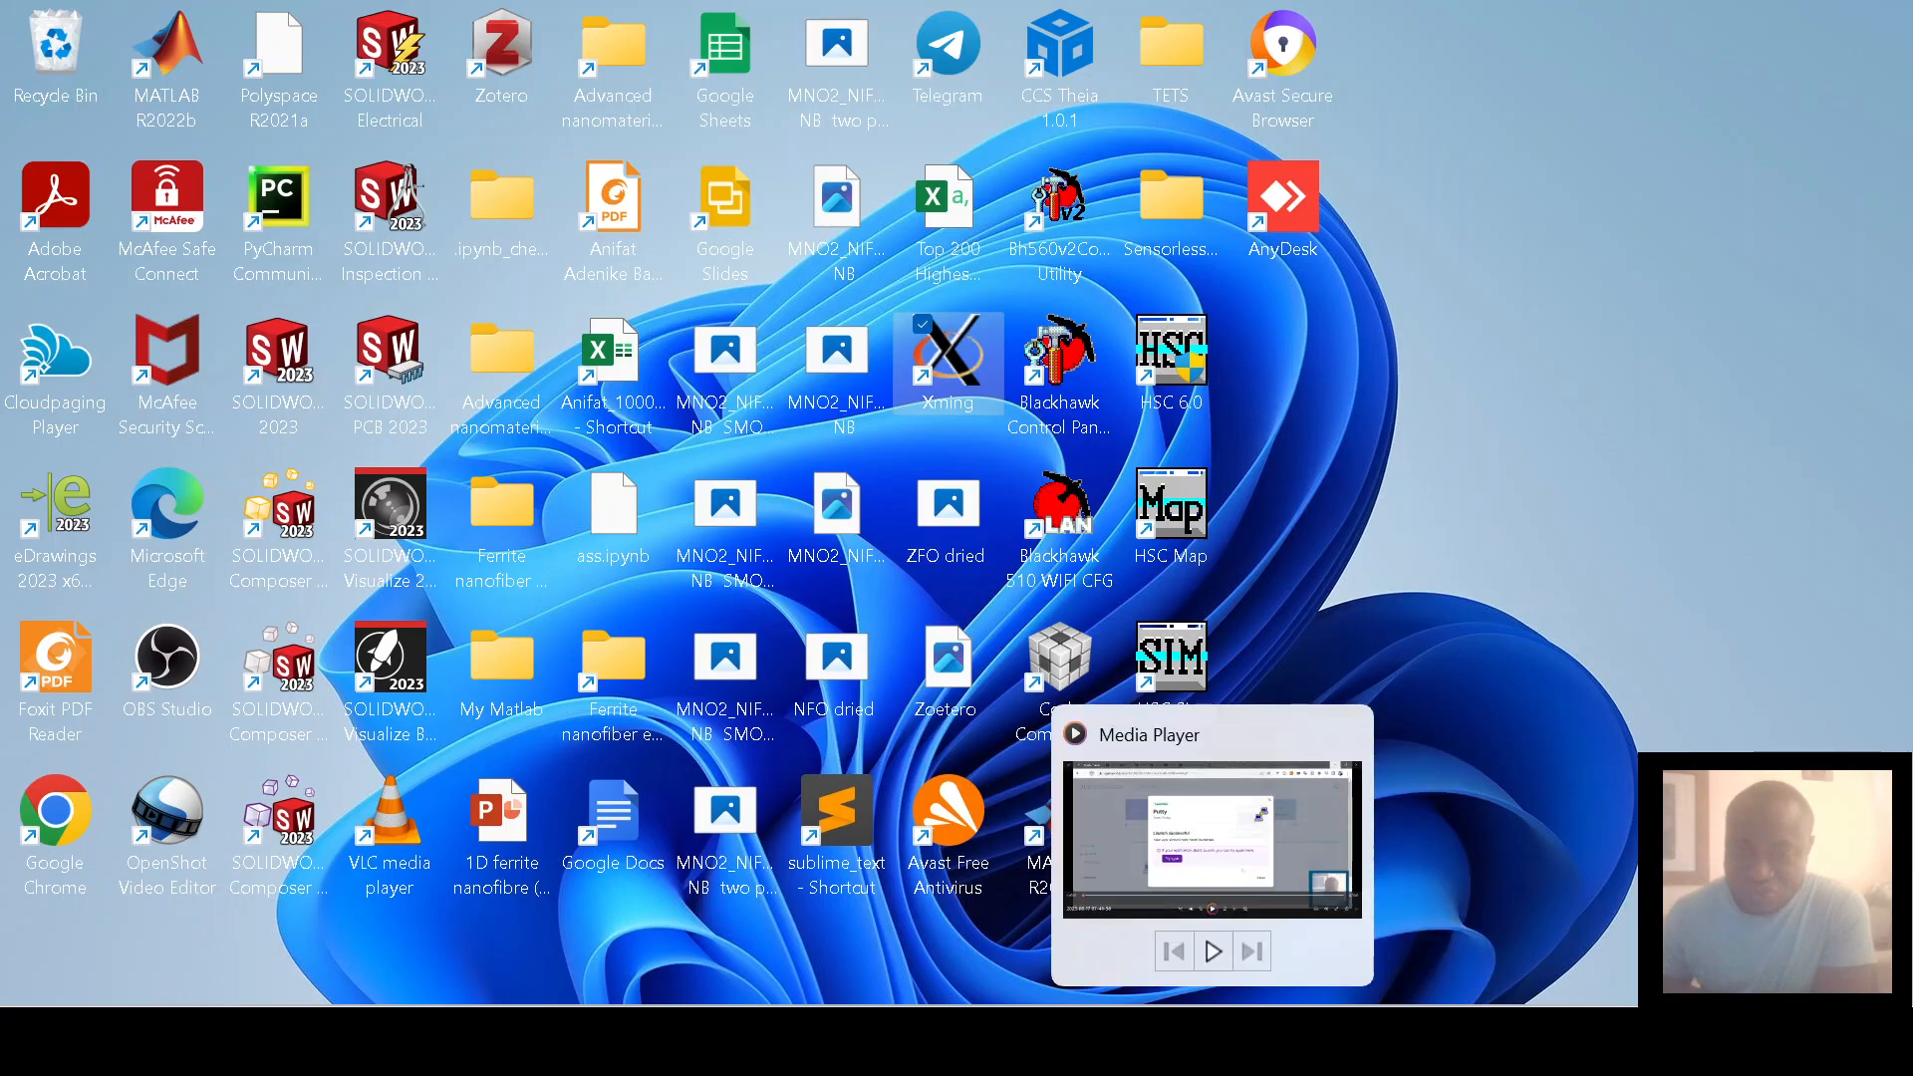
{"action": "mouse_move", "coordinate": [817, 1040]}
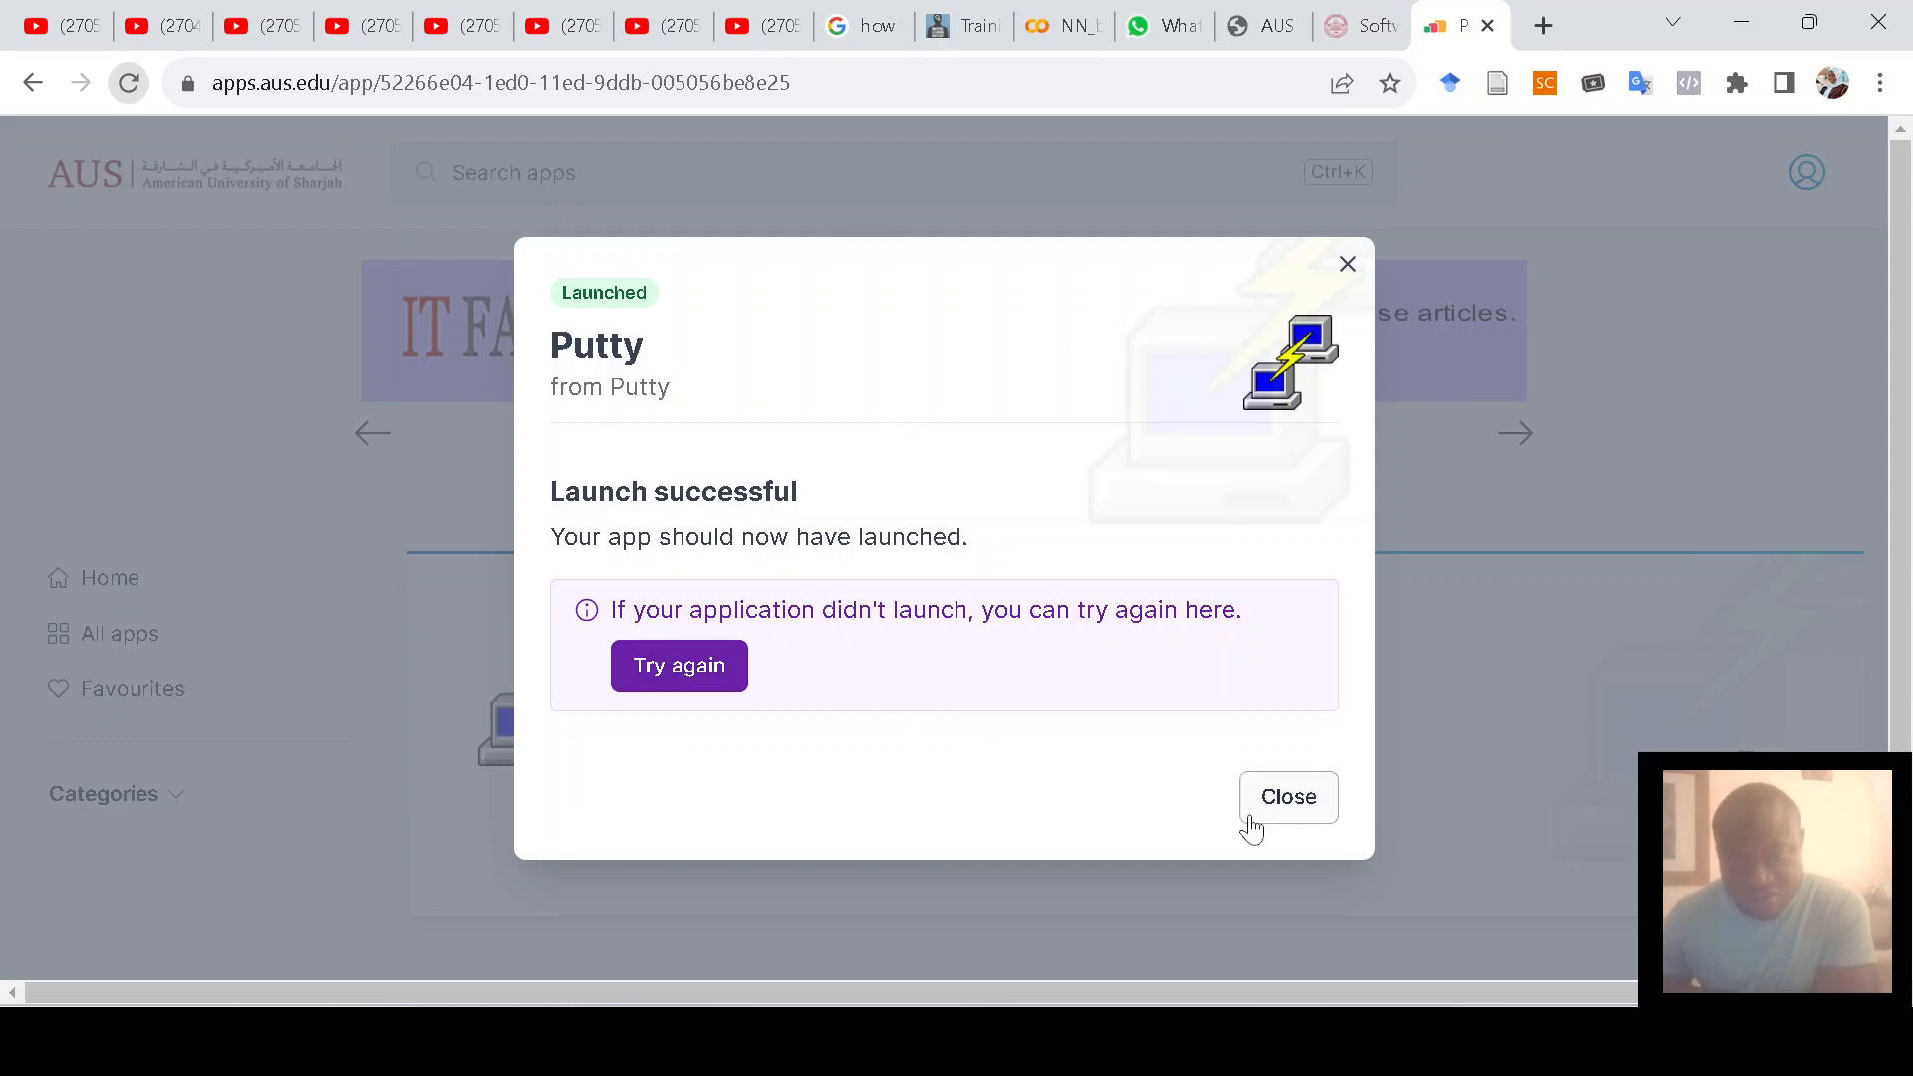
Step: Dismiss the launch notice and start Putty through the AppsAnywhere launcher and Cloudpaging Player
{"action": "left_click", "coordinate": [1285, 801]}
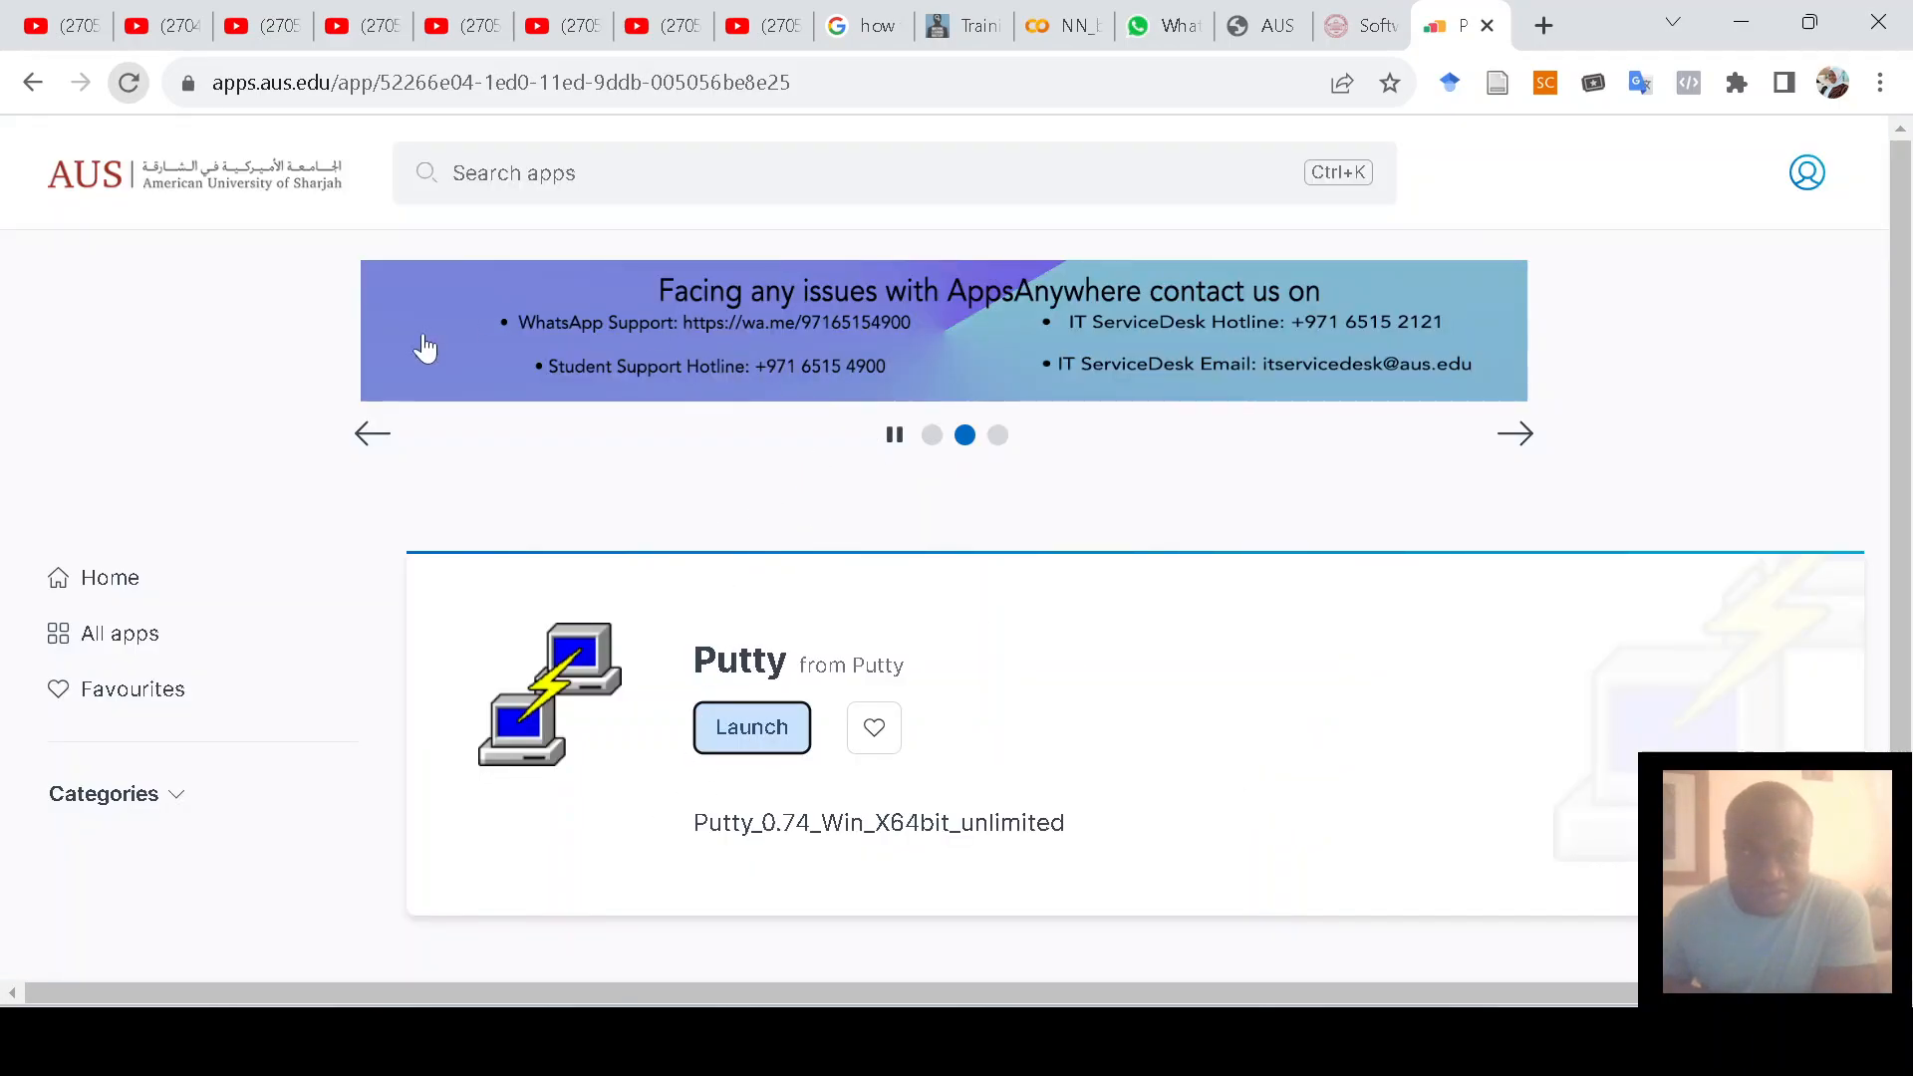
{"action": "left_click", "coordinate": [751, 729]}
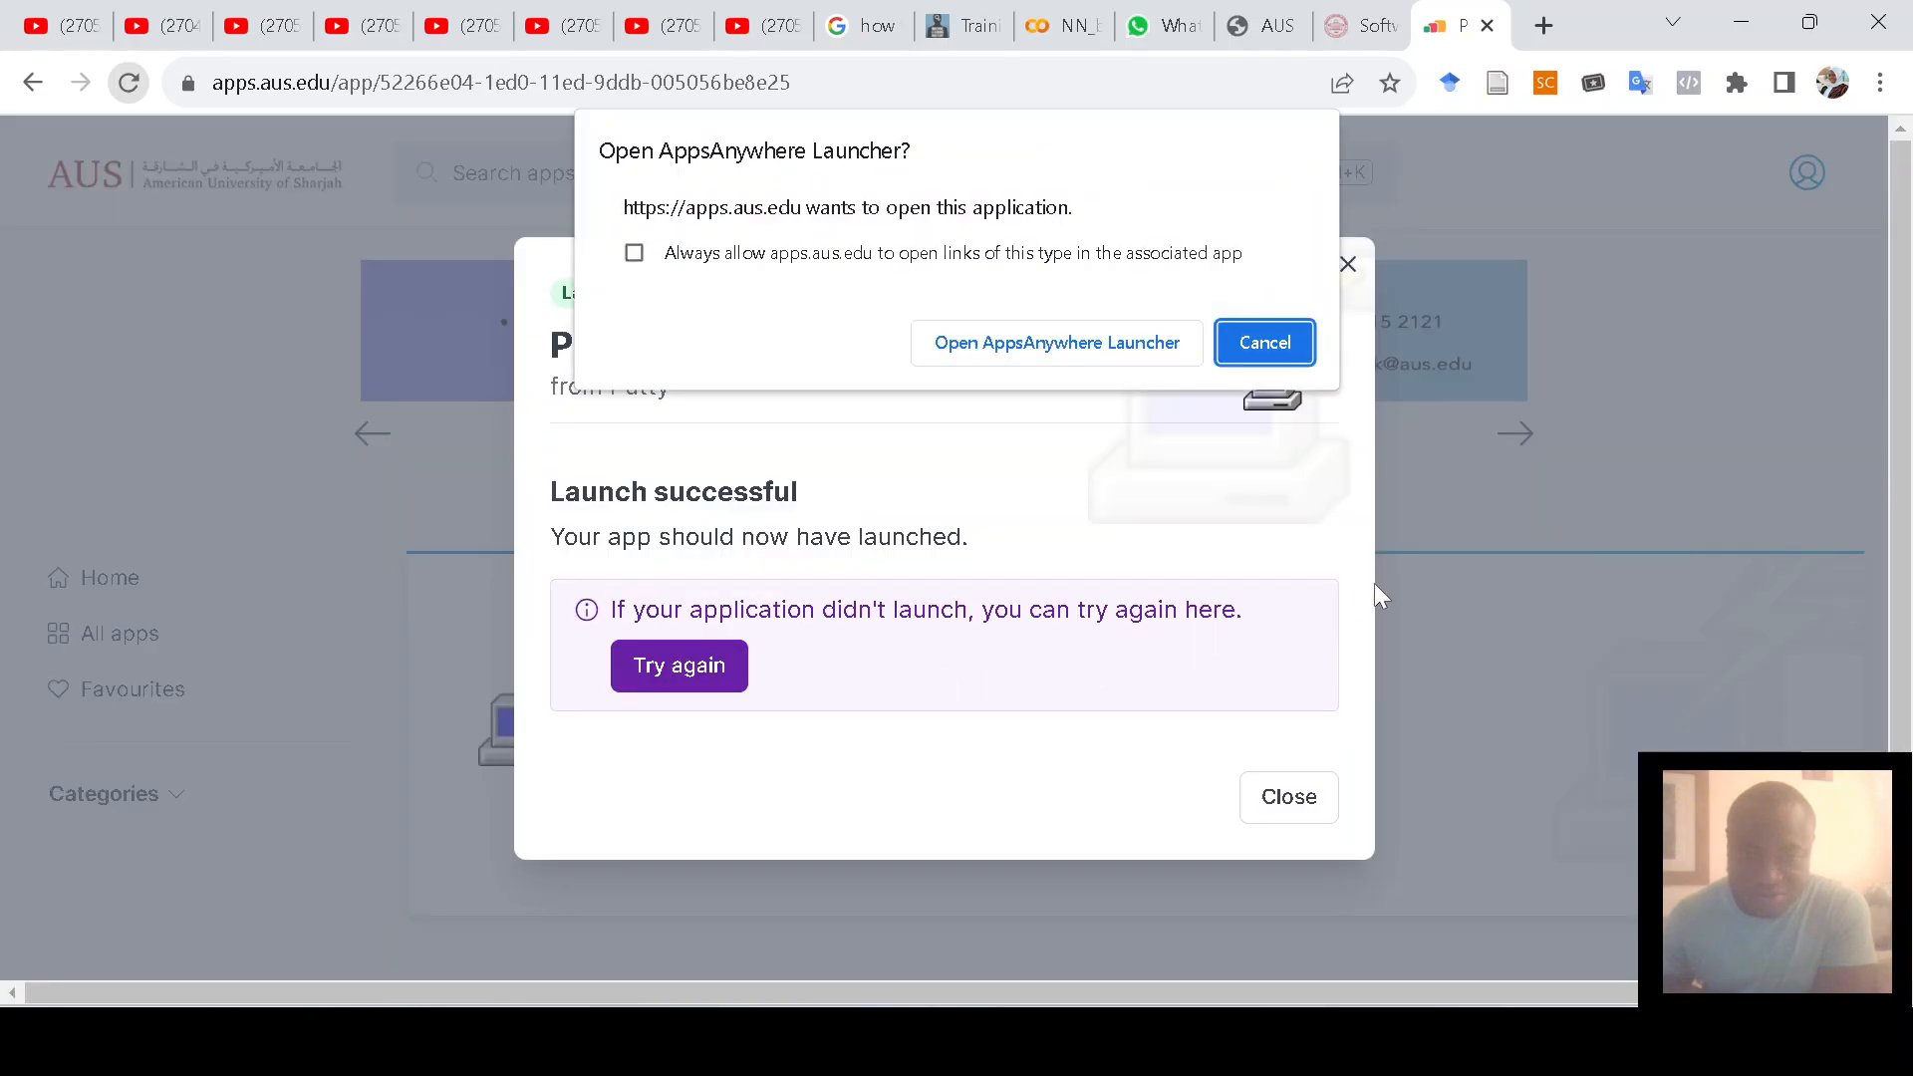
{"action": "left_click", "coordinate": [1071, 346]}
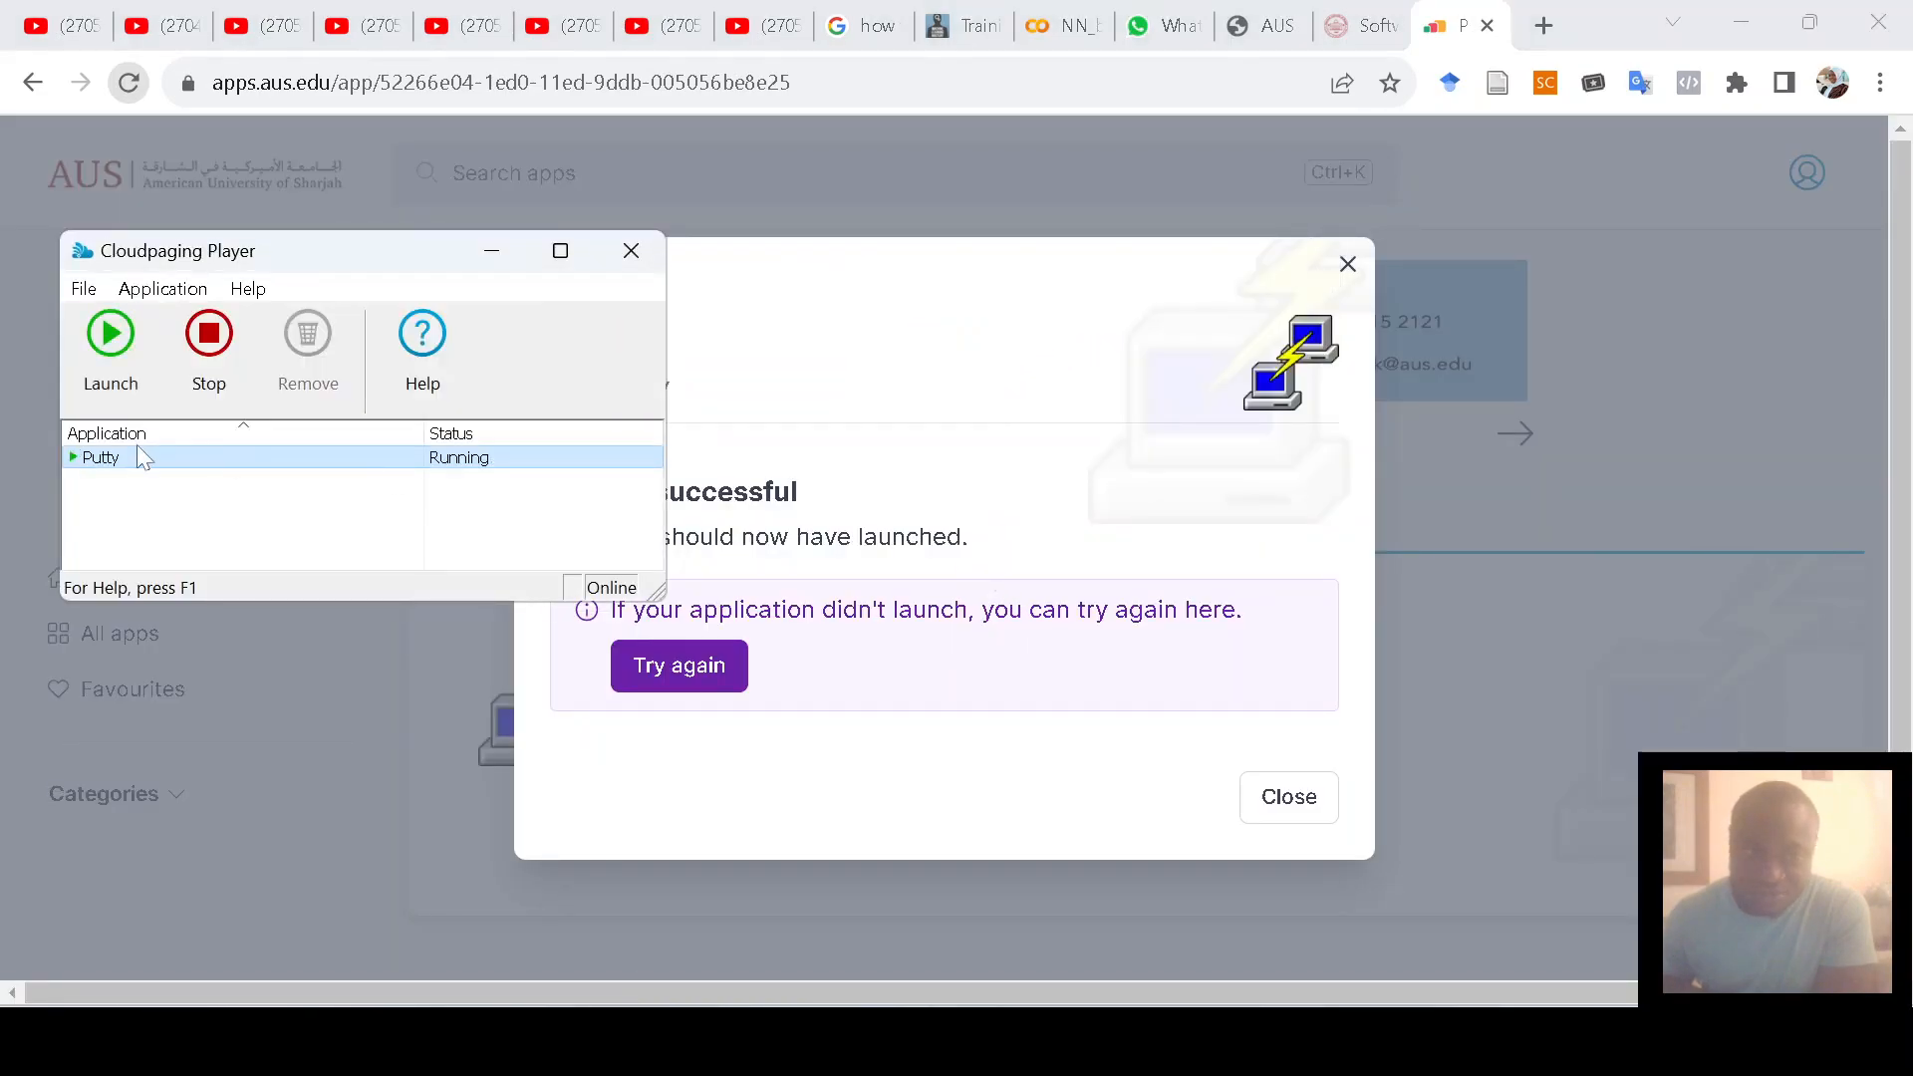
{"action": "left_click", "coordinate": [109, 337]}
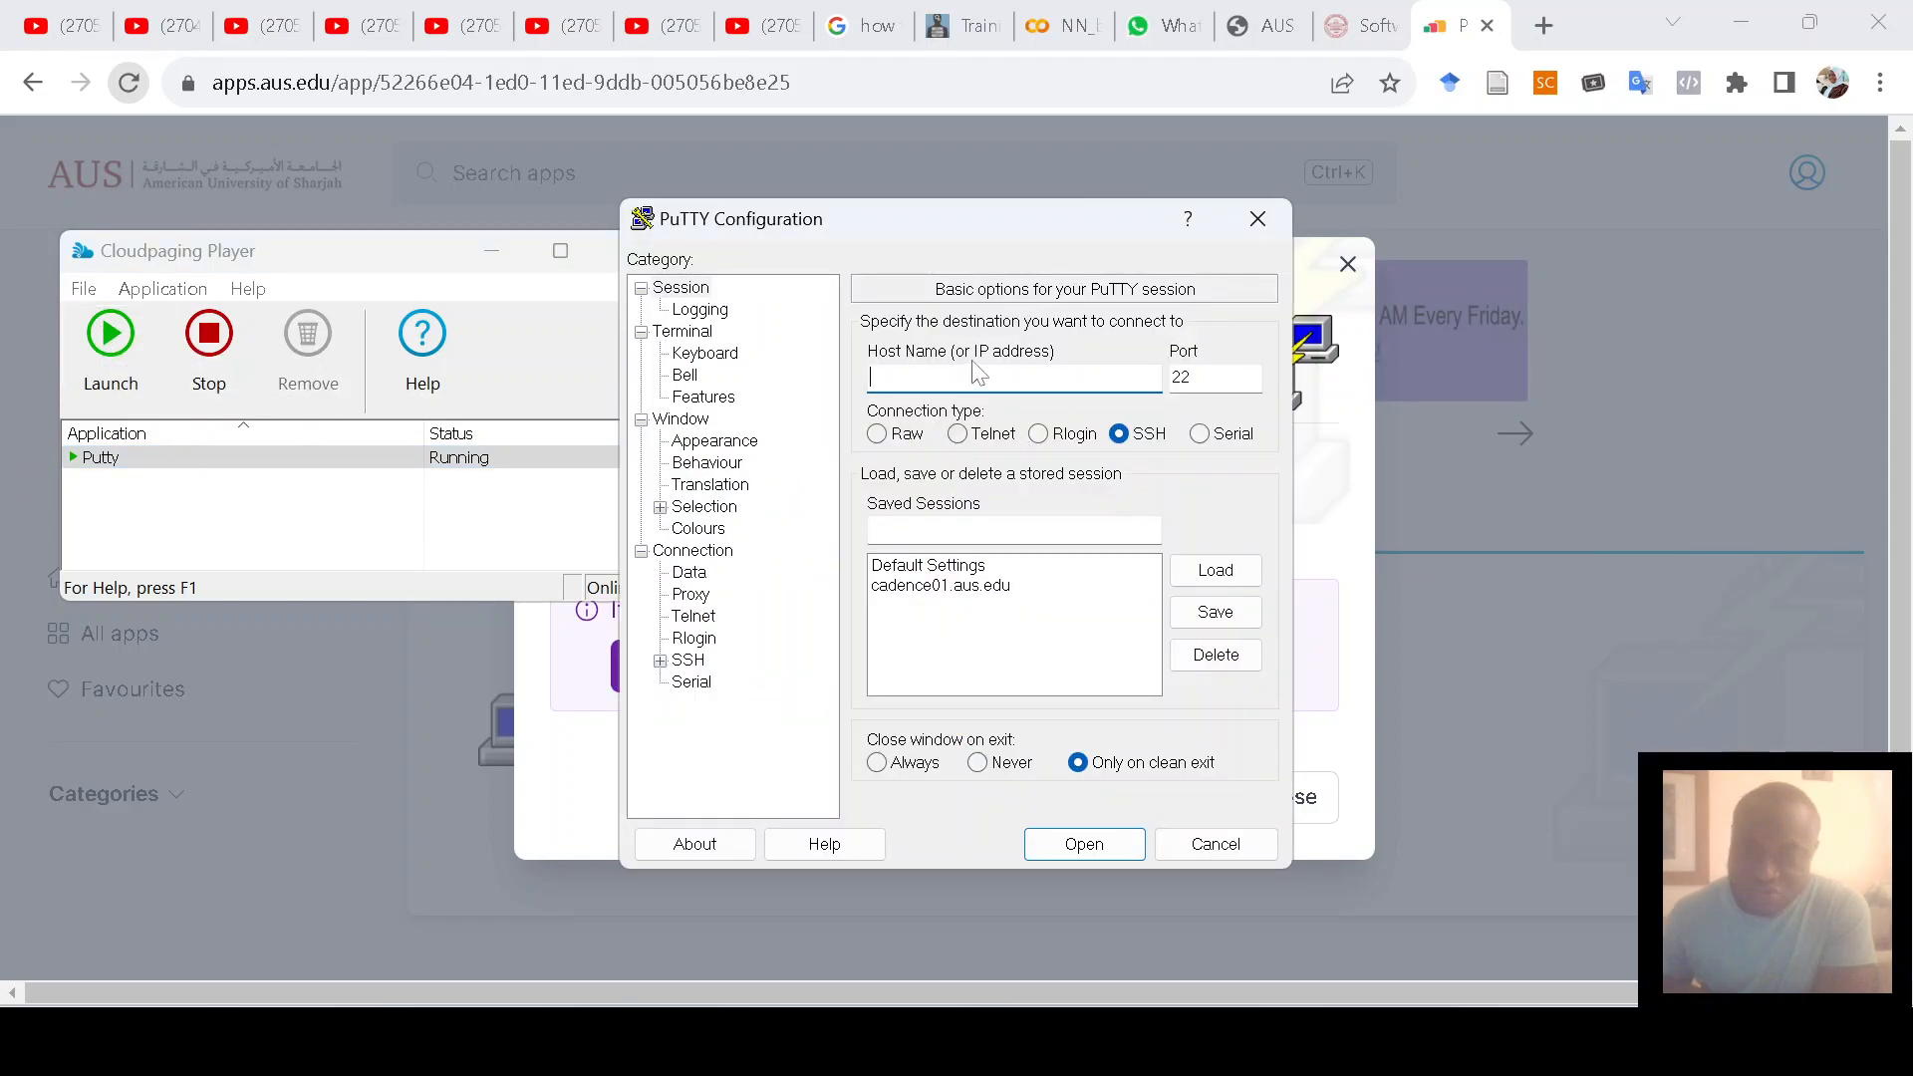
Step: Enable X11 forwarding under Connection > SSH > X11
{"action": "left_click", "coordinate": [660, 662]}
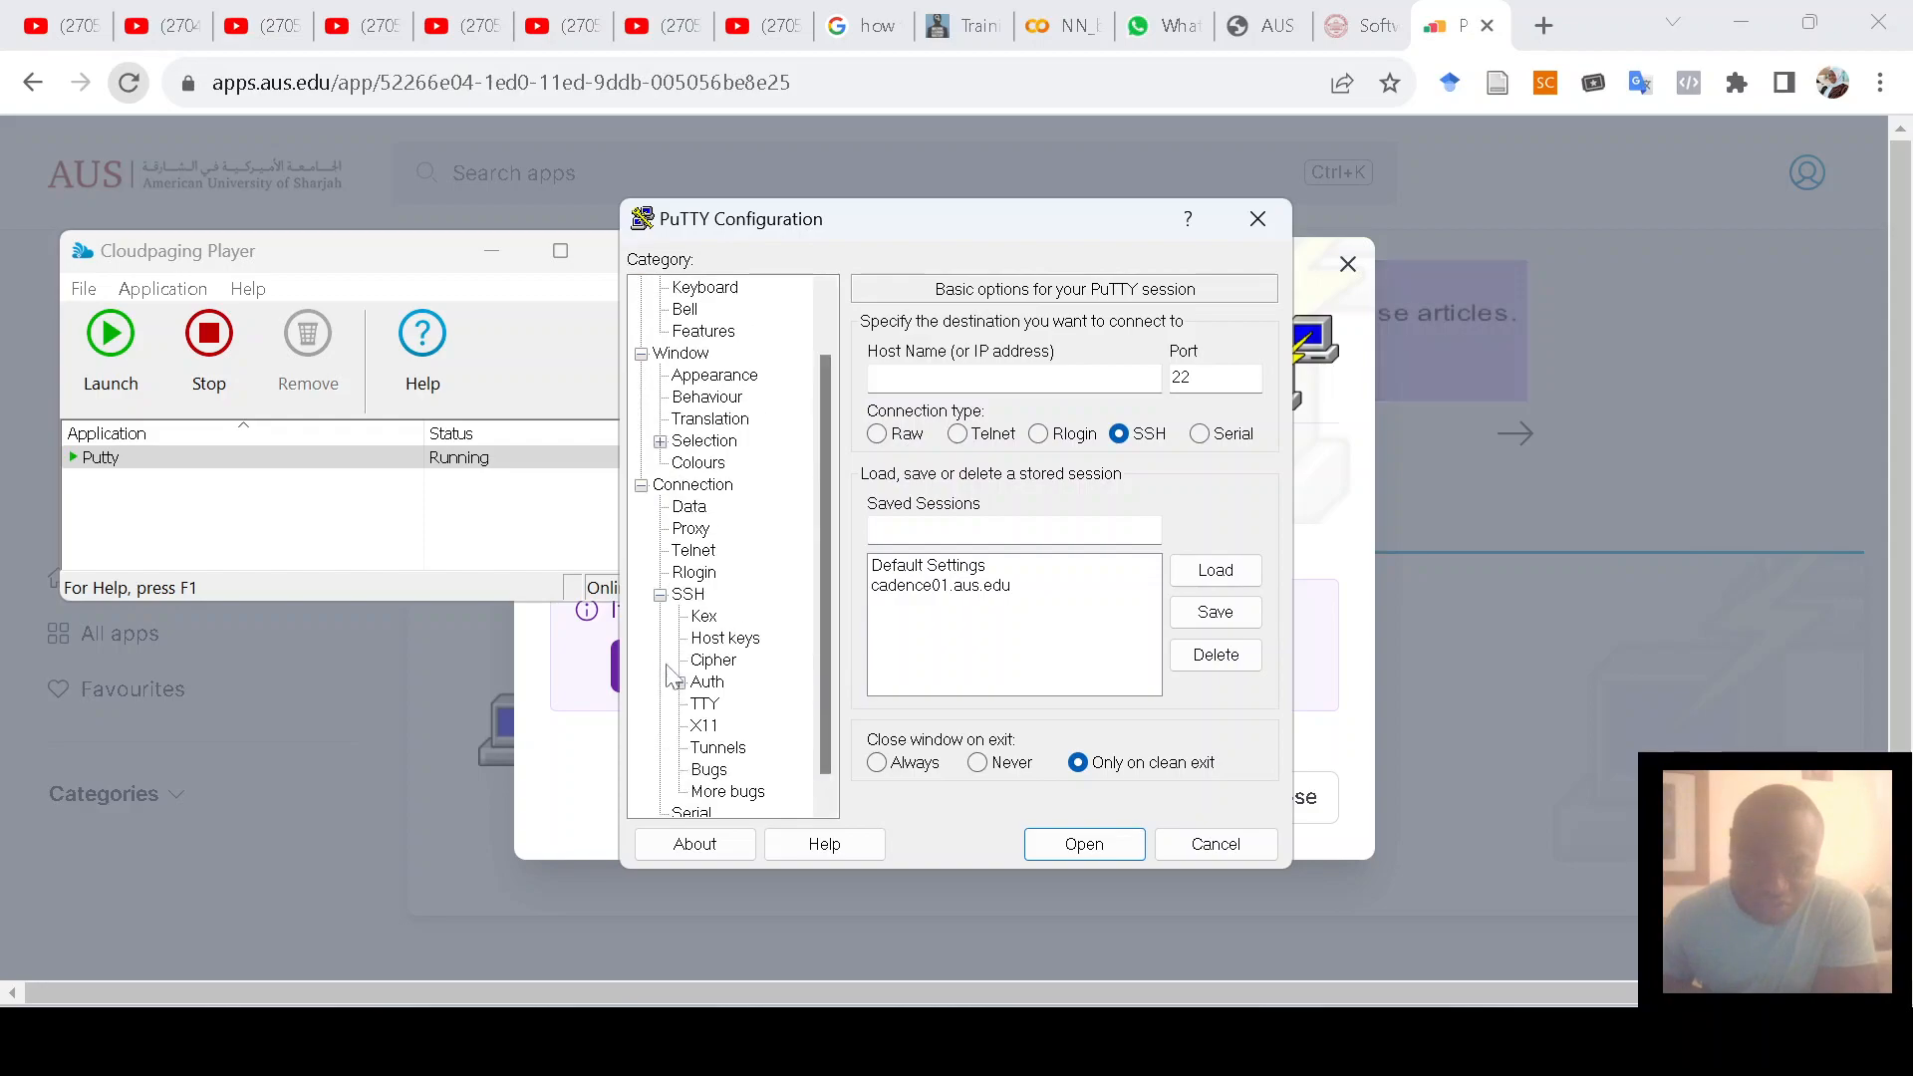
{"action": "left_click", "coordinate": [702, 729]}
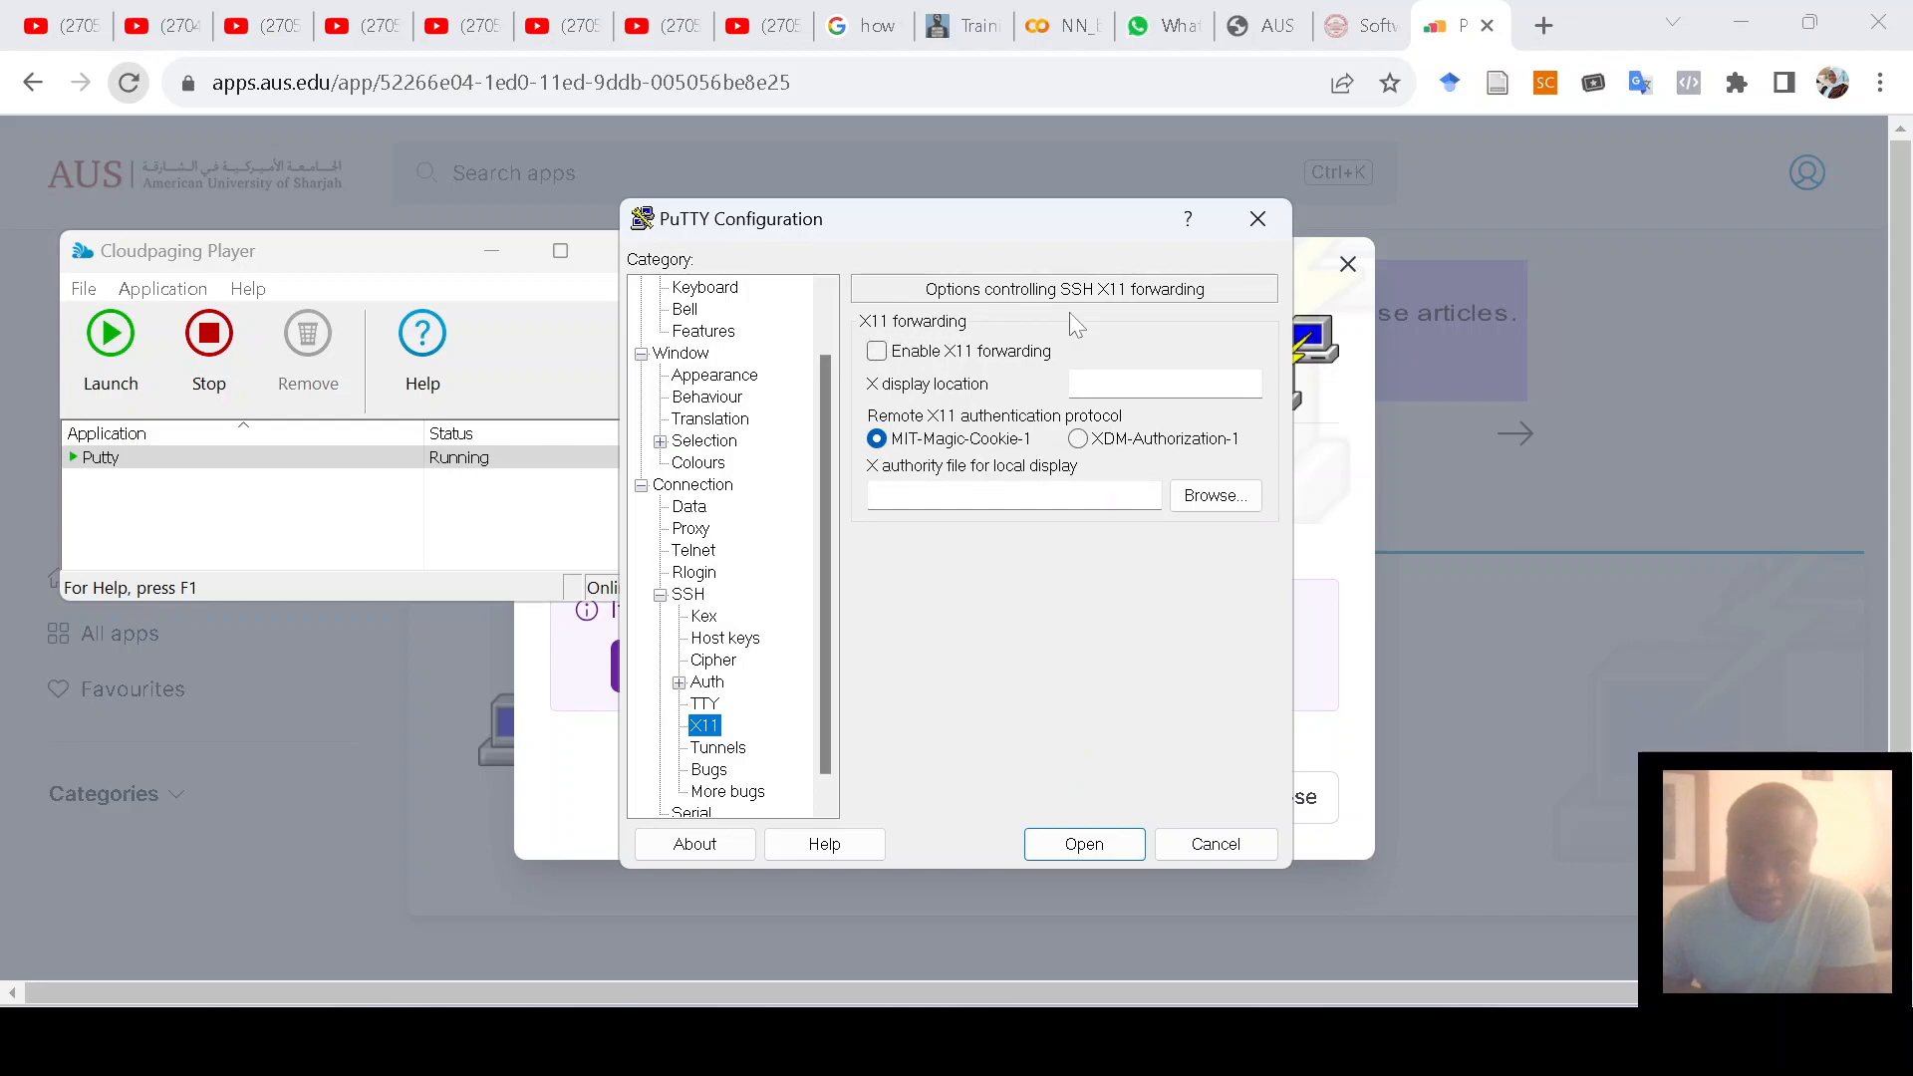
{"action": "left_click", "coordinate": [879, 355]}
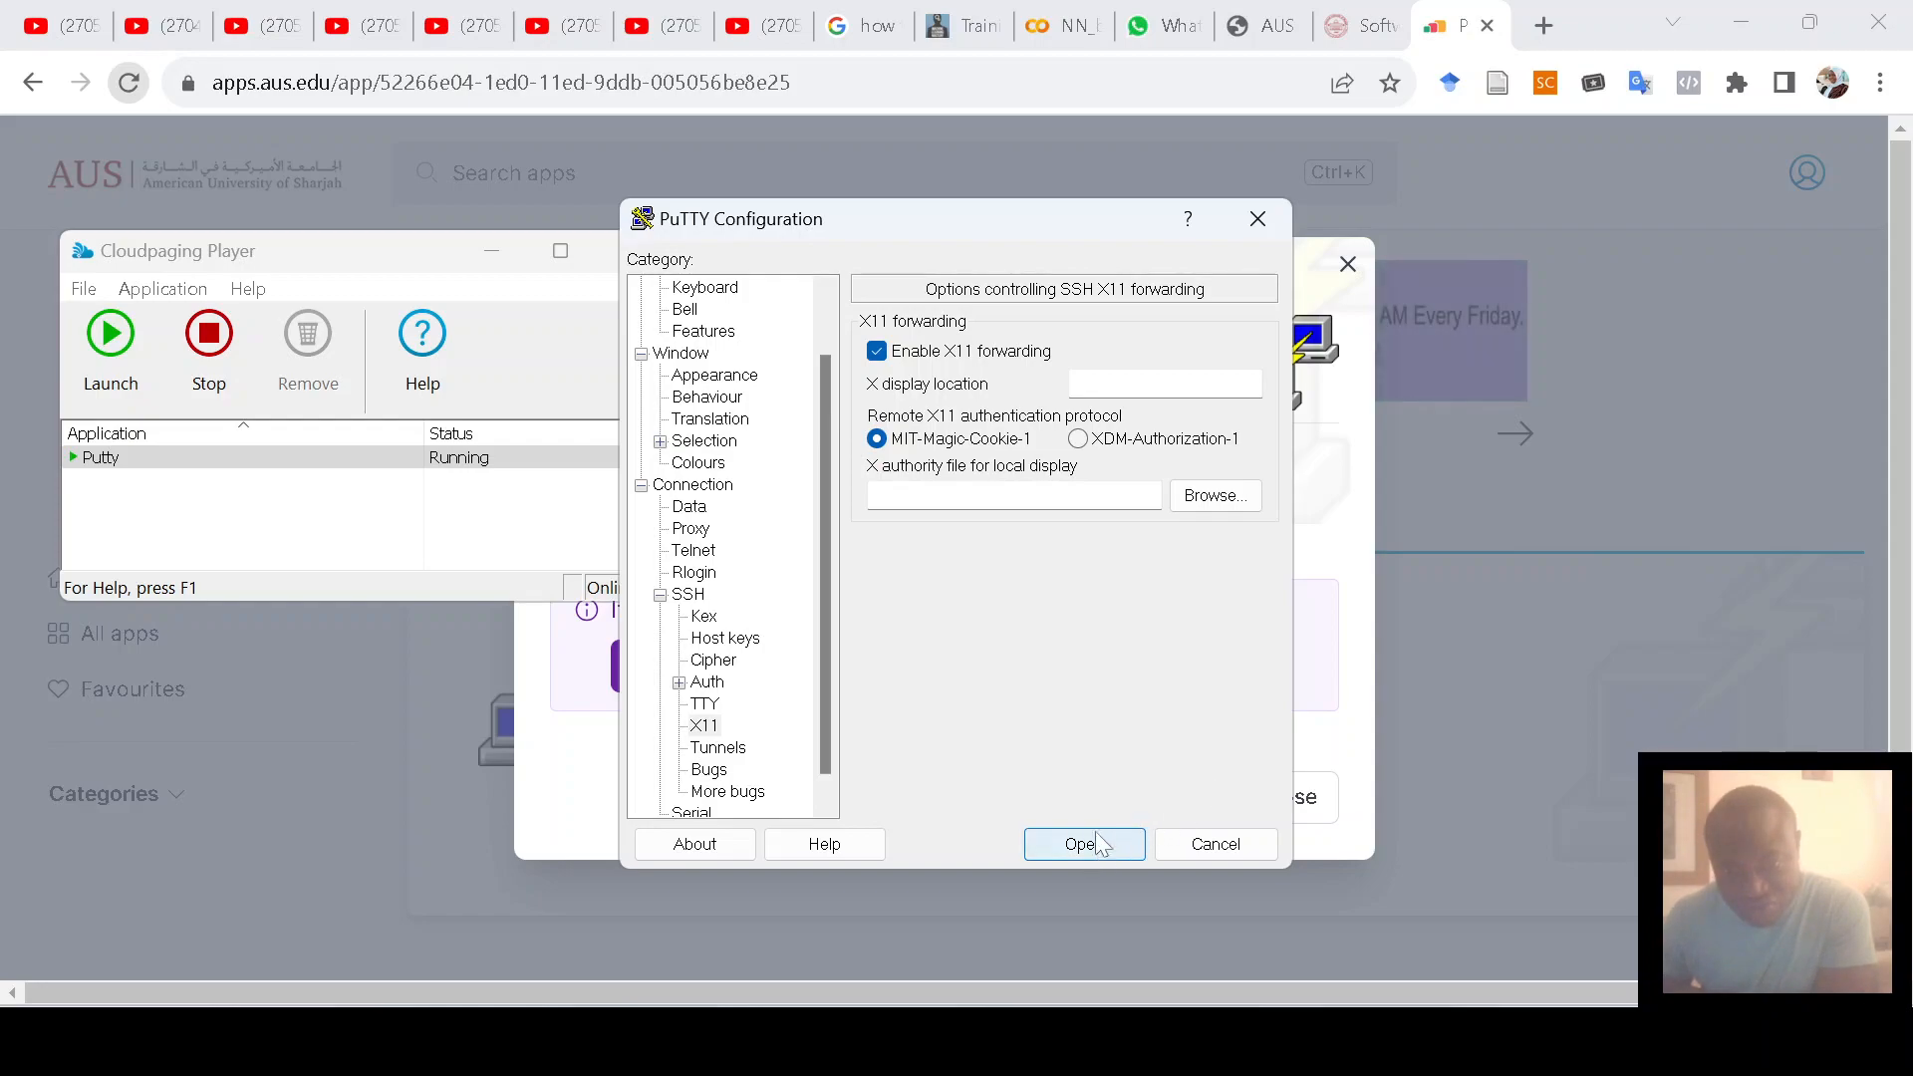
Step: Load the cadence01.aus.edu session, save it with X11 forwarding, and connect
{"action": "scroll", "coordinate": [829, 420], "scroll_direction": "up", "scroll_amount": 1}
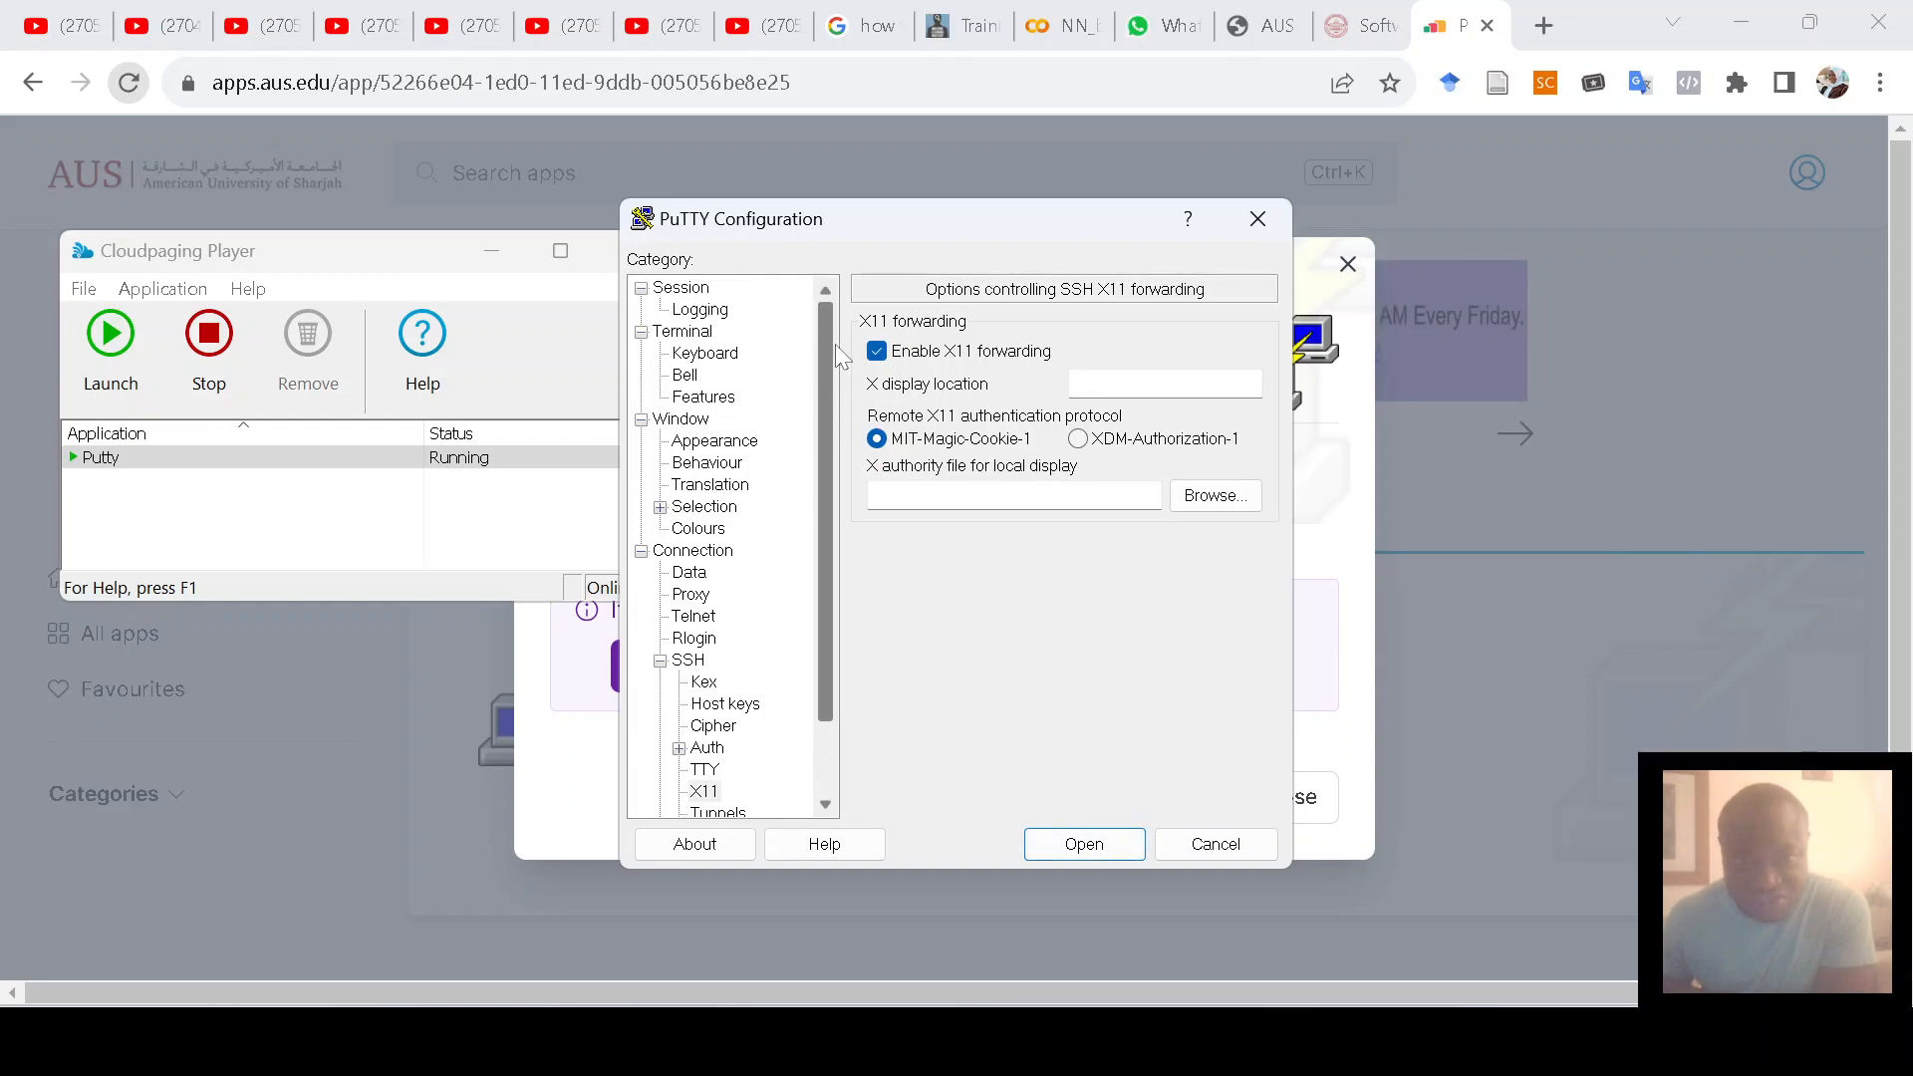
{"action": "left_click", "coordinate": [680, 289]}
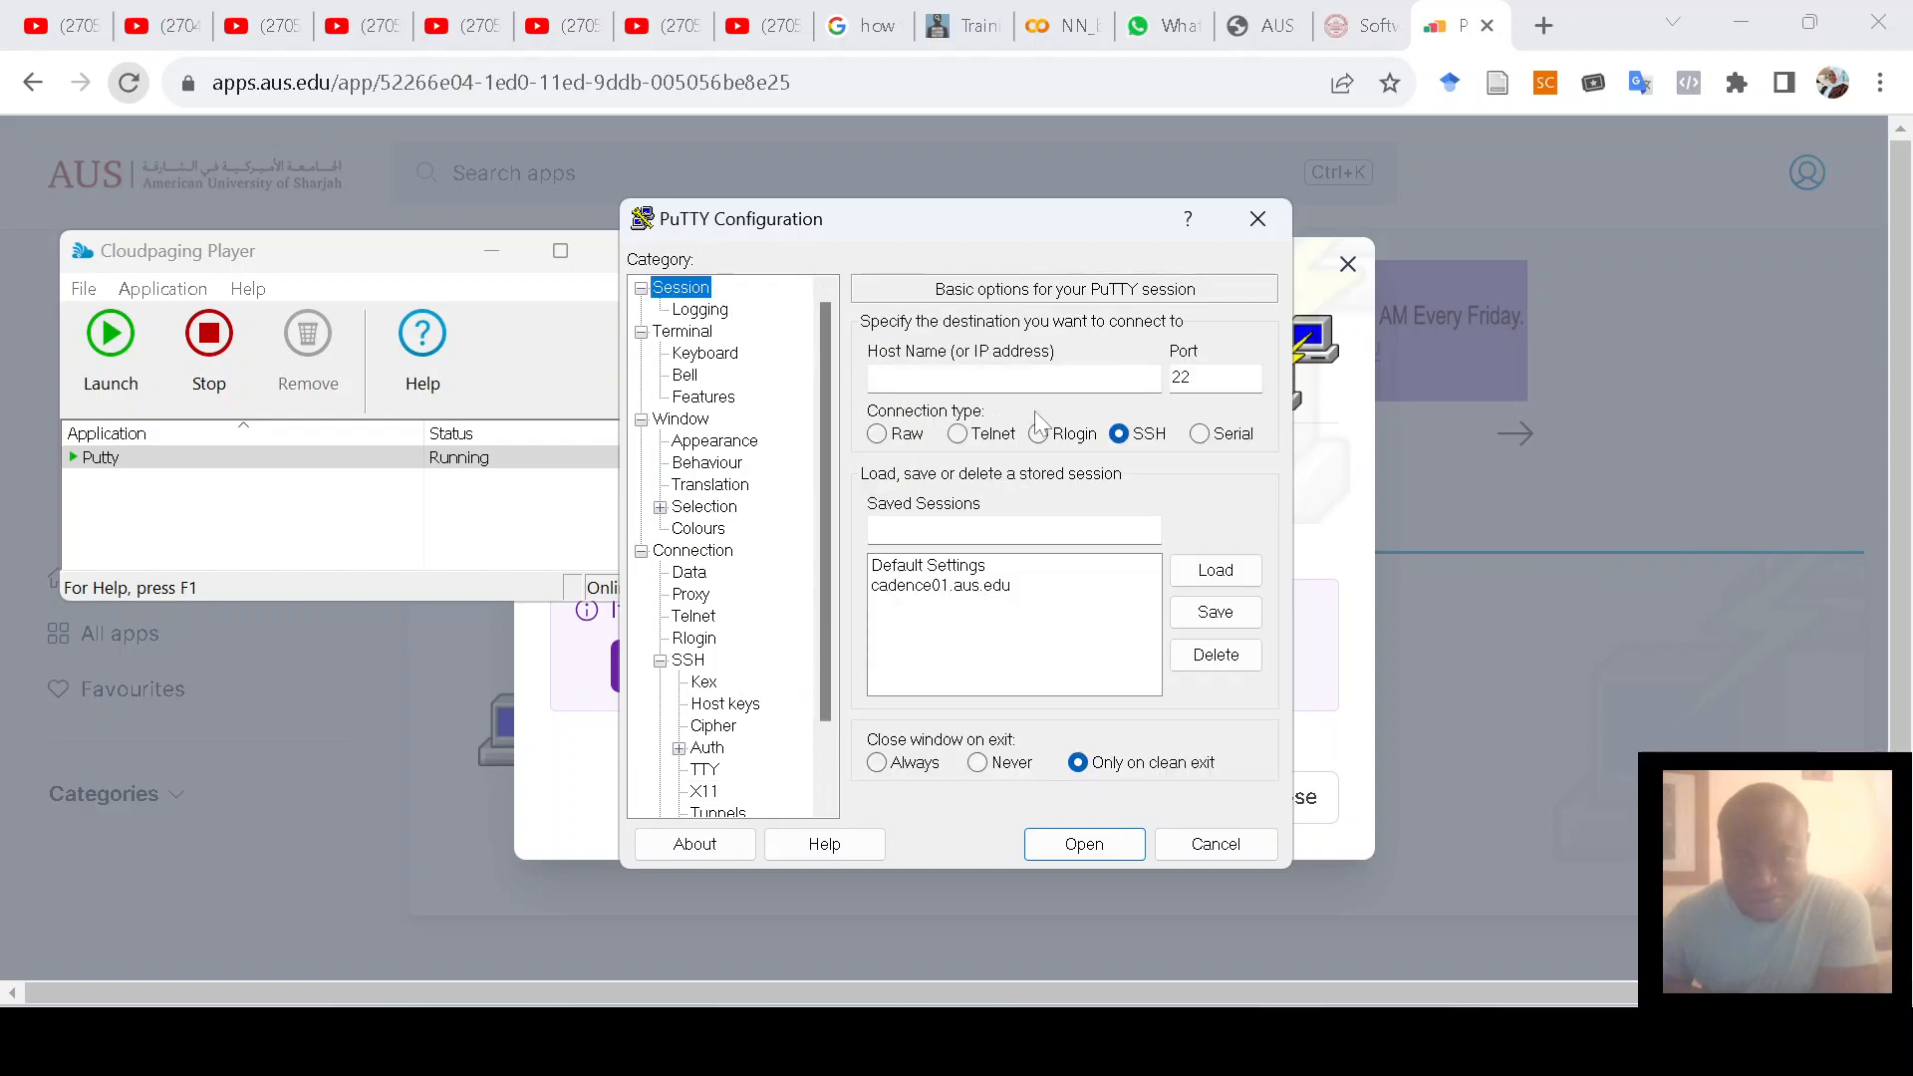
{"action": "left_click", "coordinate": [902, 590]}
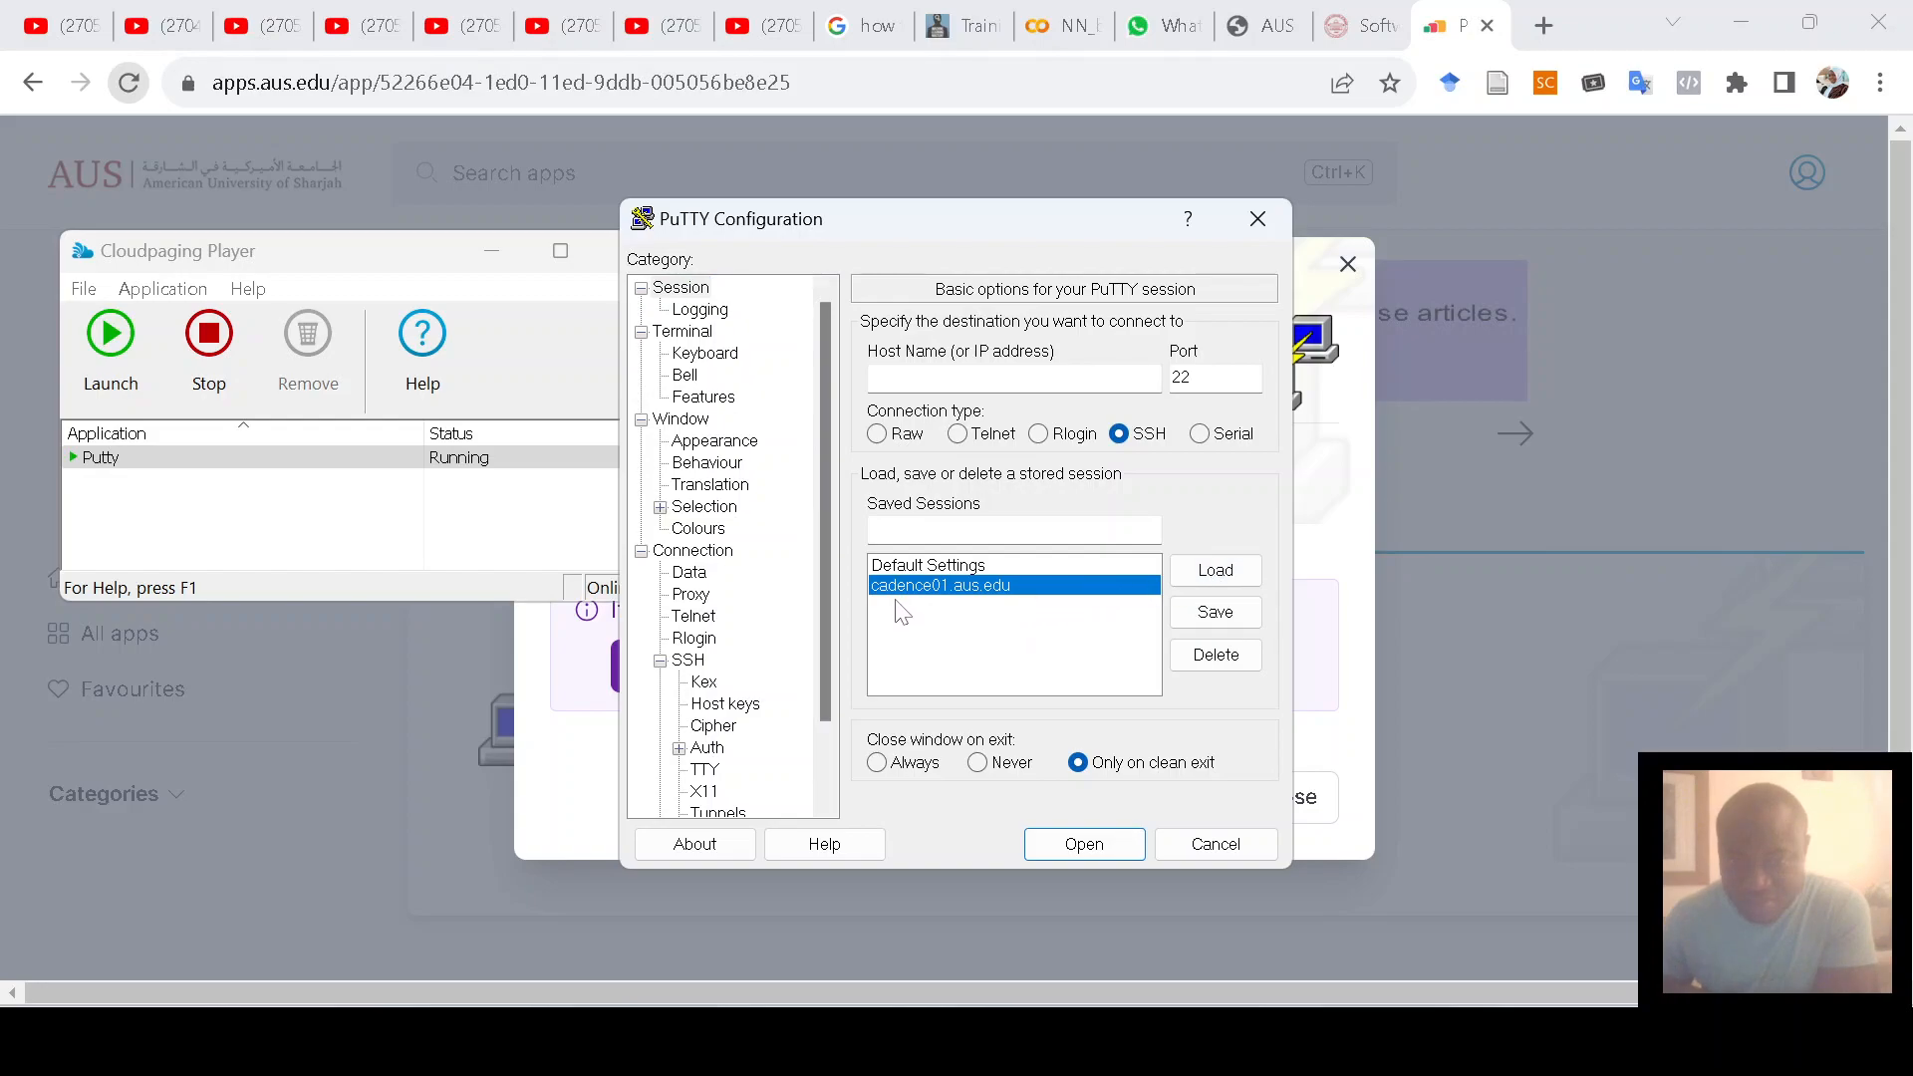
{"action": "left_click", "coordinate": [1216, 577]}
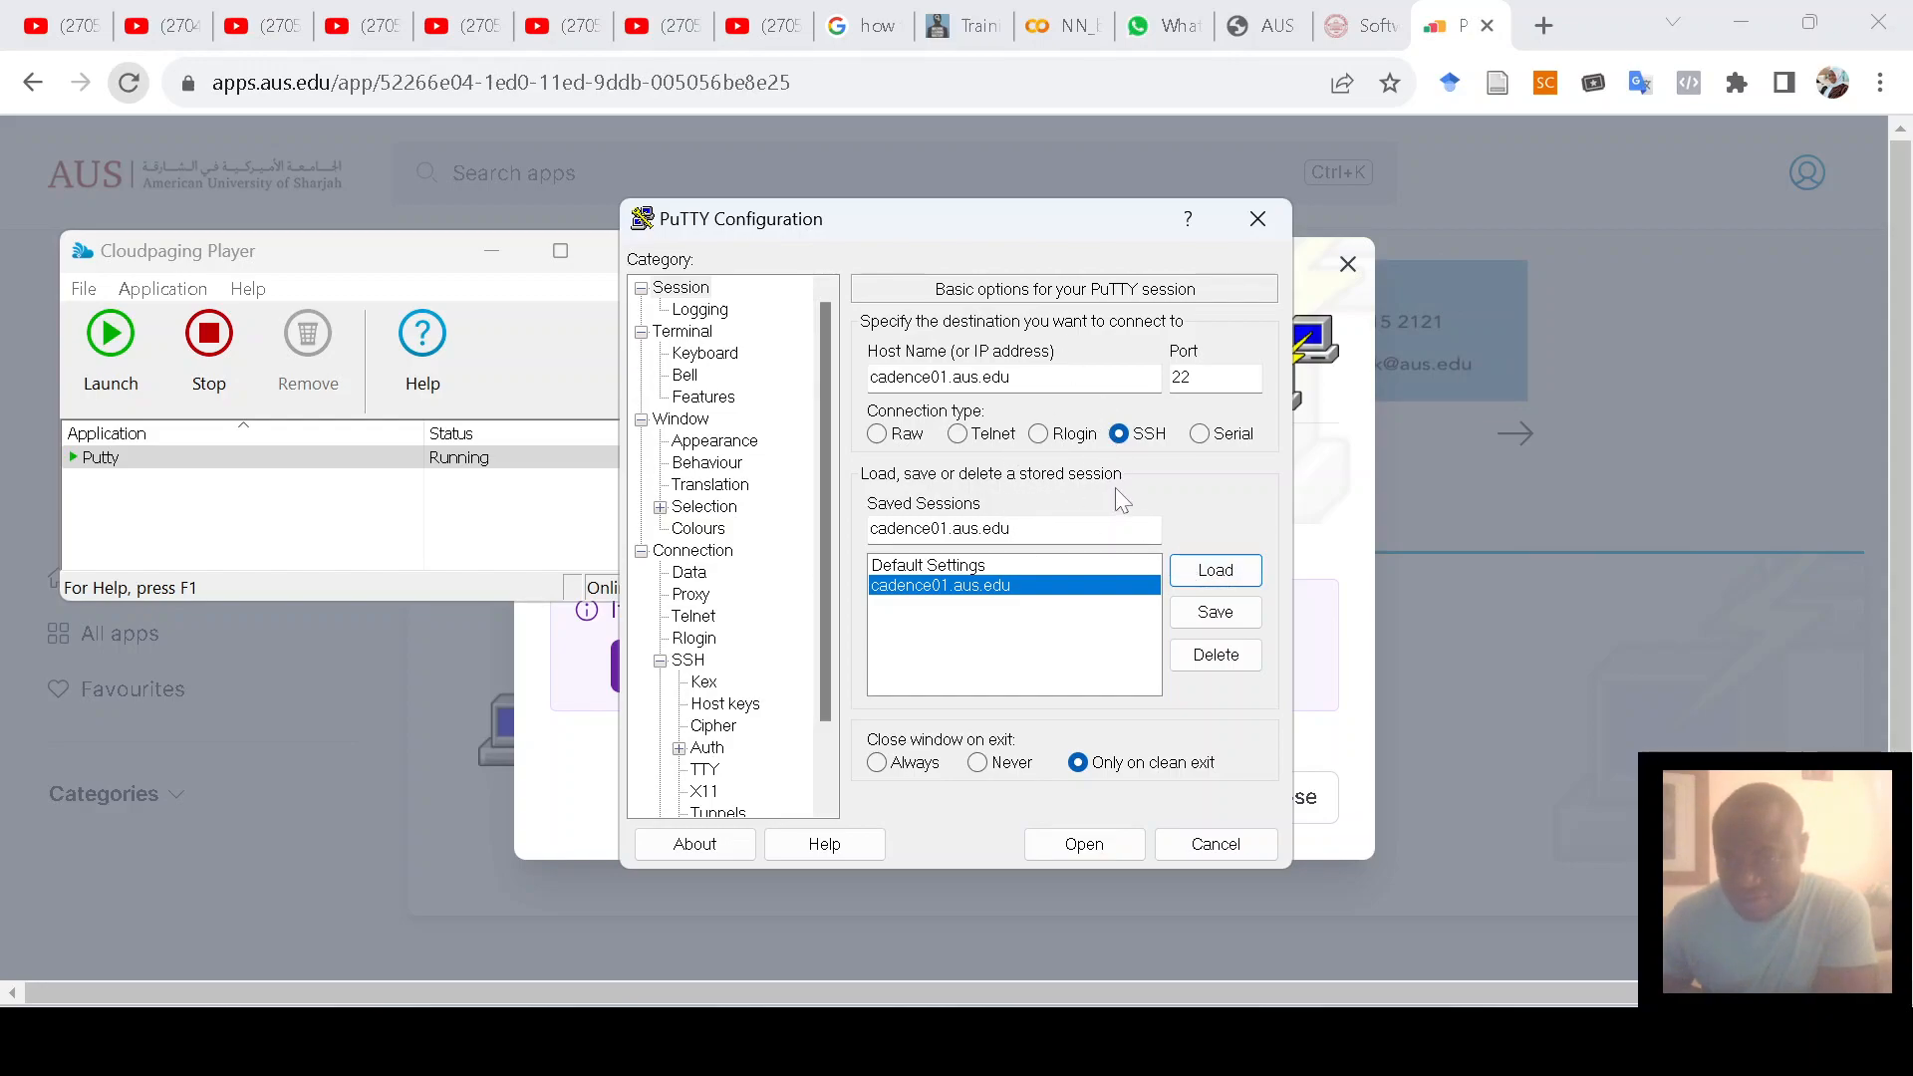
{"action": "left_click", "coordinate": [1215, 612]}
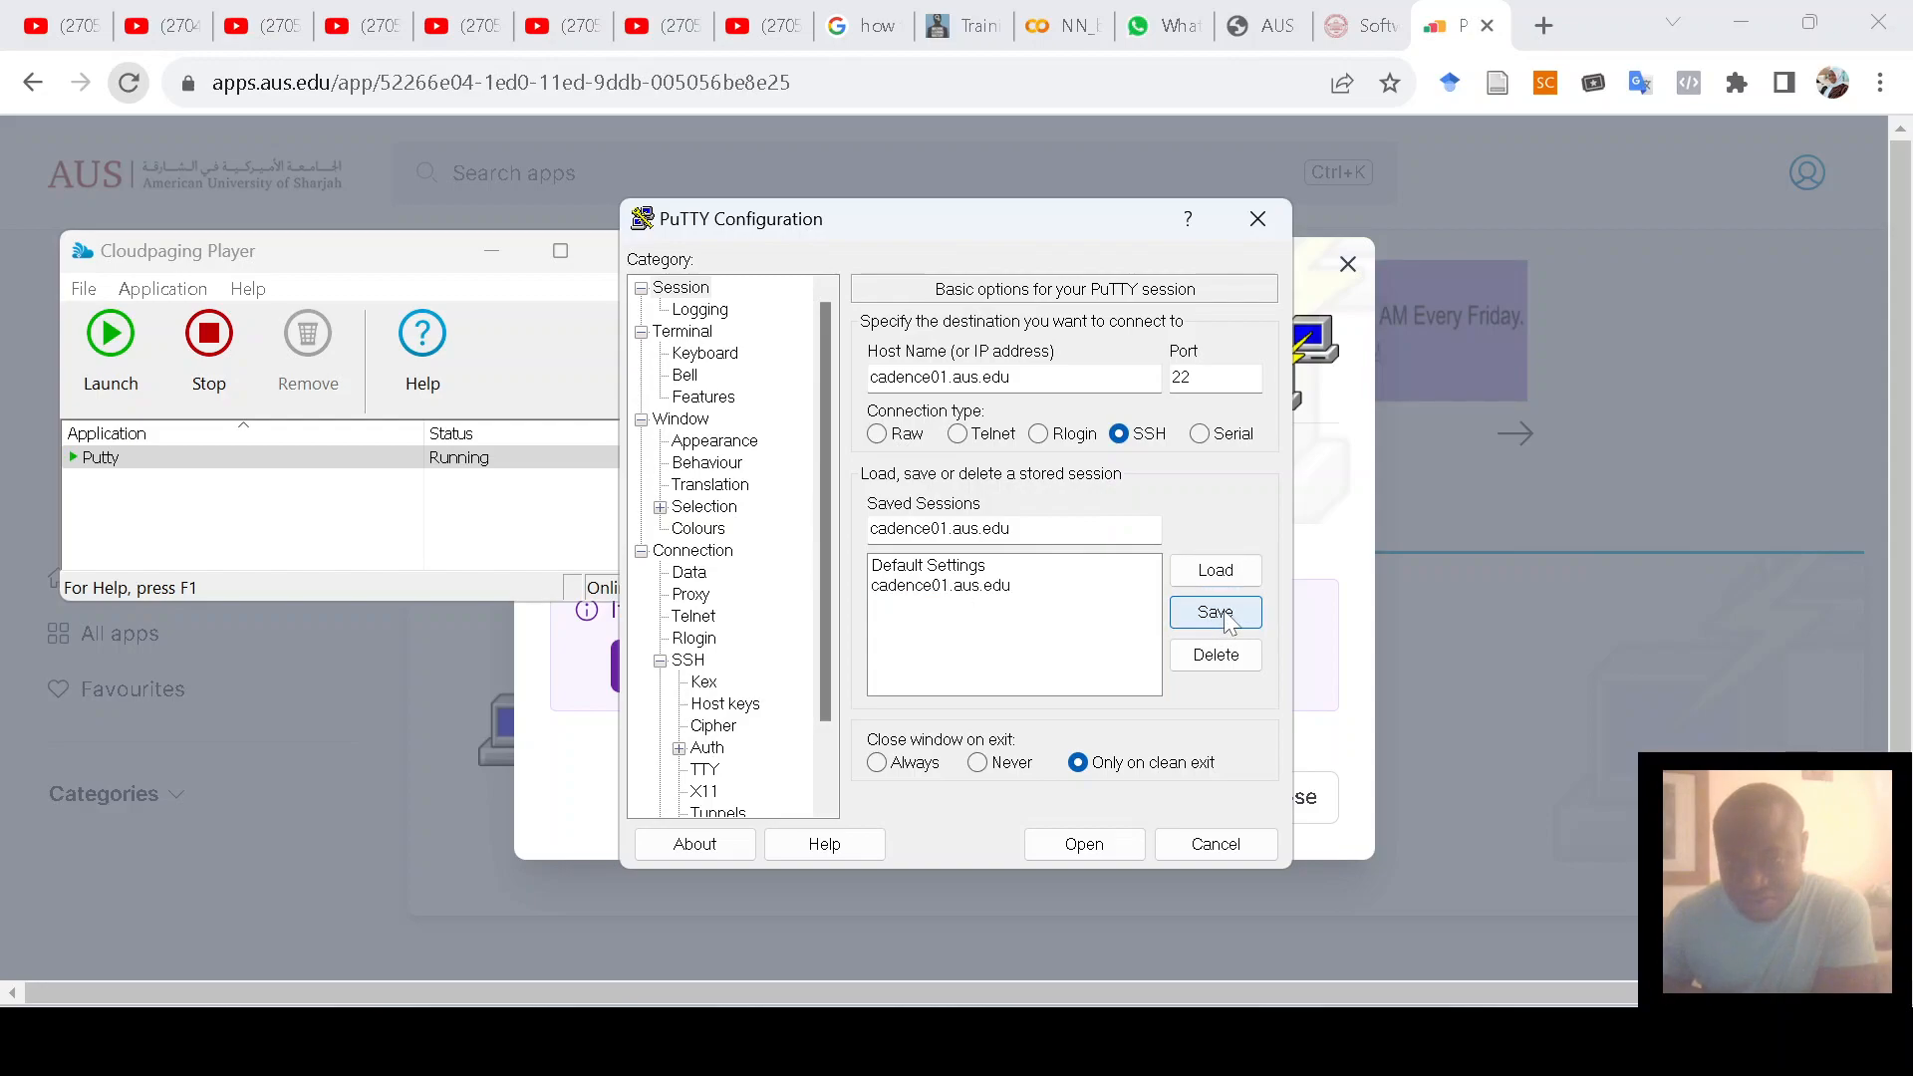
{"action": "left_click", "coordinate": [1082, 845]}
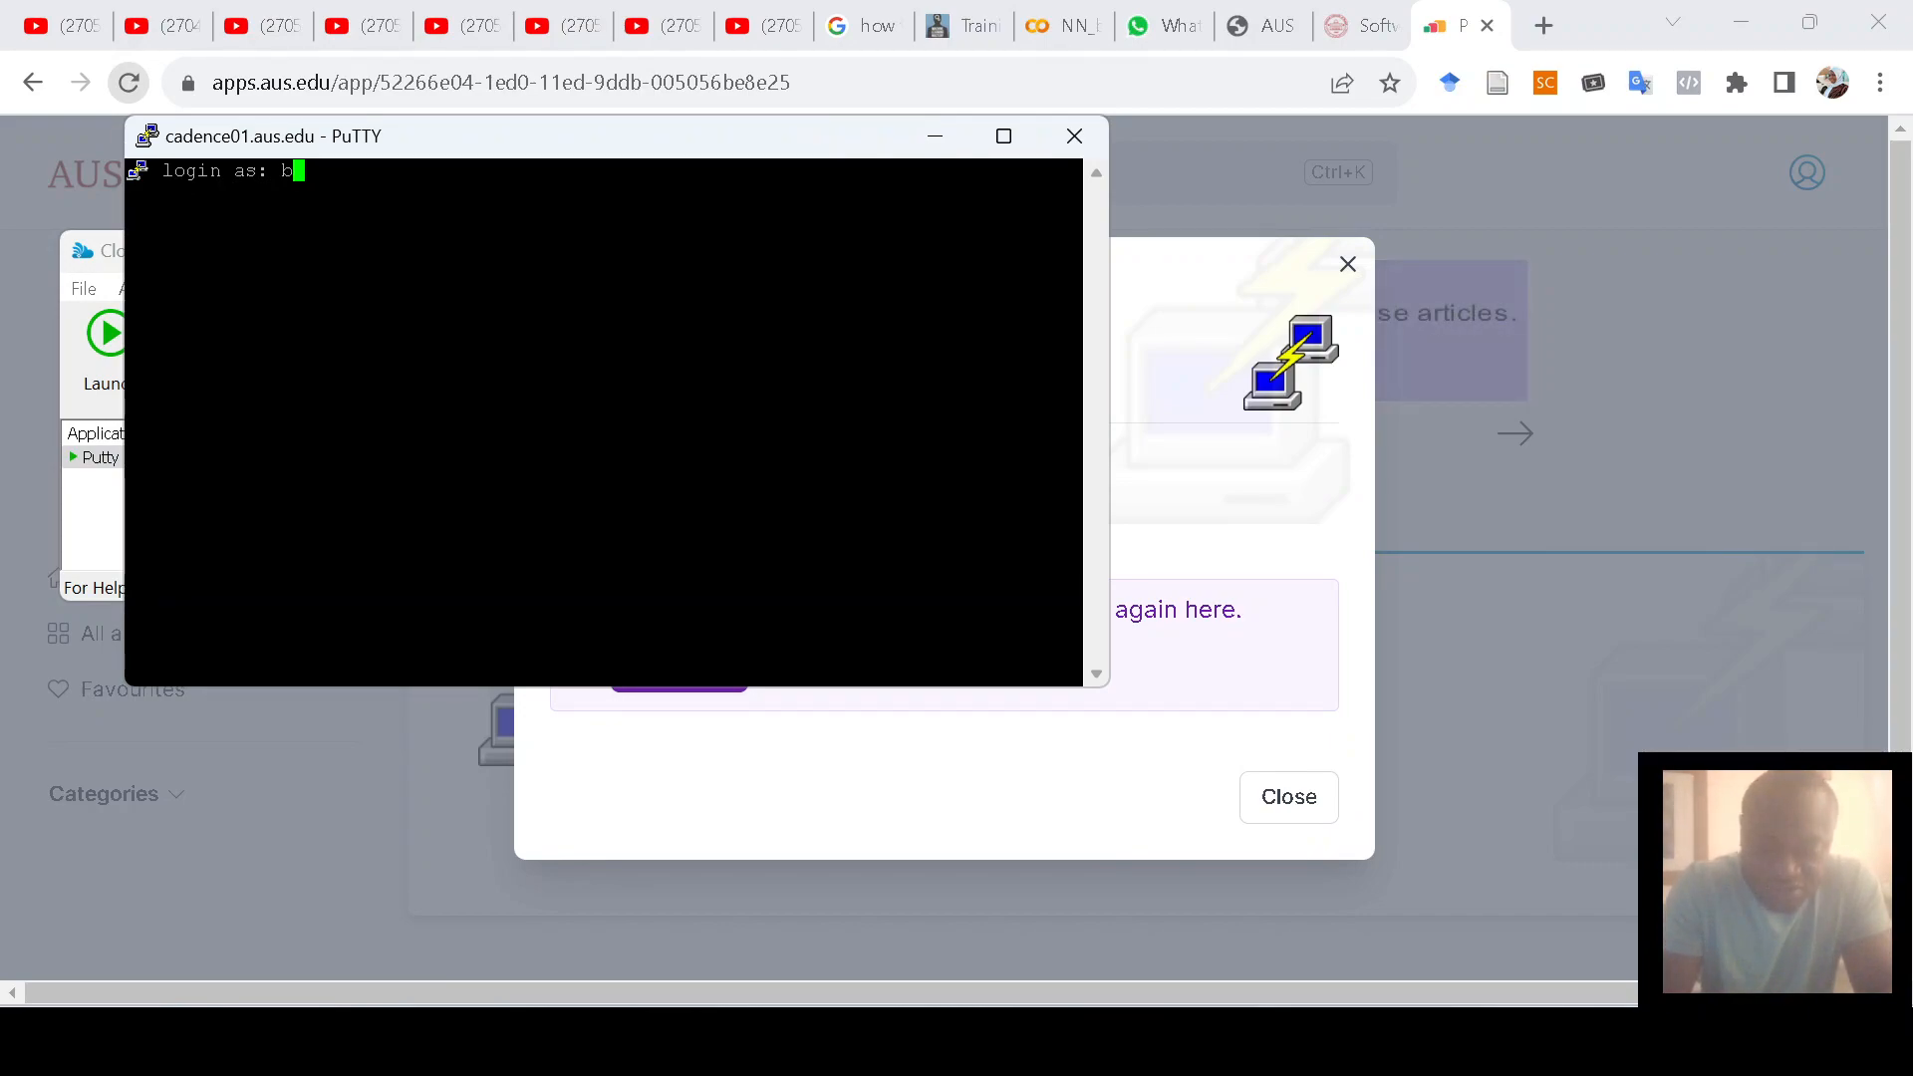
Step: Log in with the account username and password, then run 'virtuoso &' to start Virtuoso
{"action": "type", "text": "00096404"}
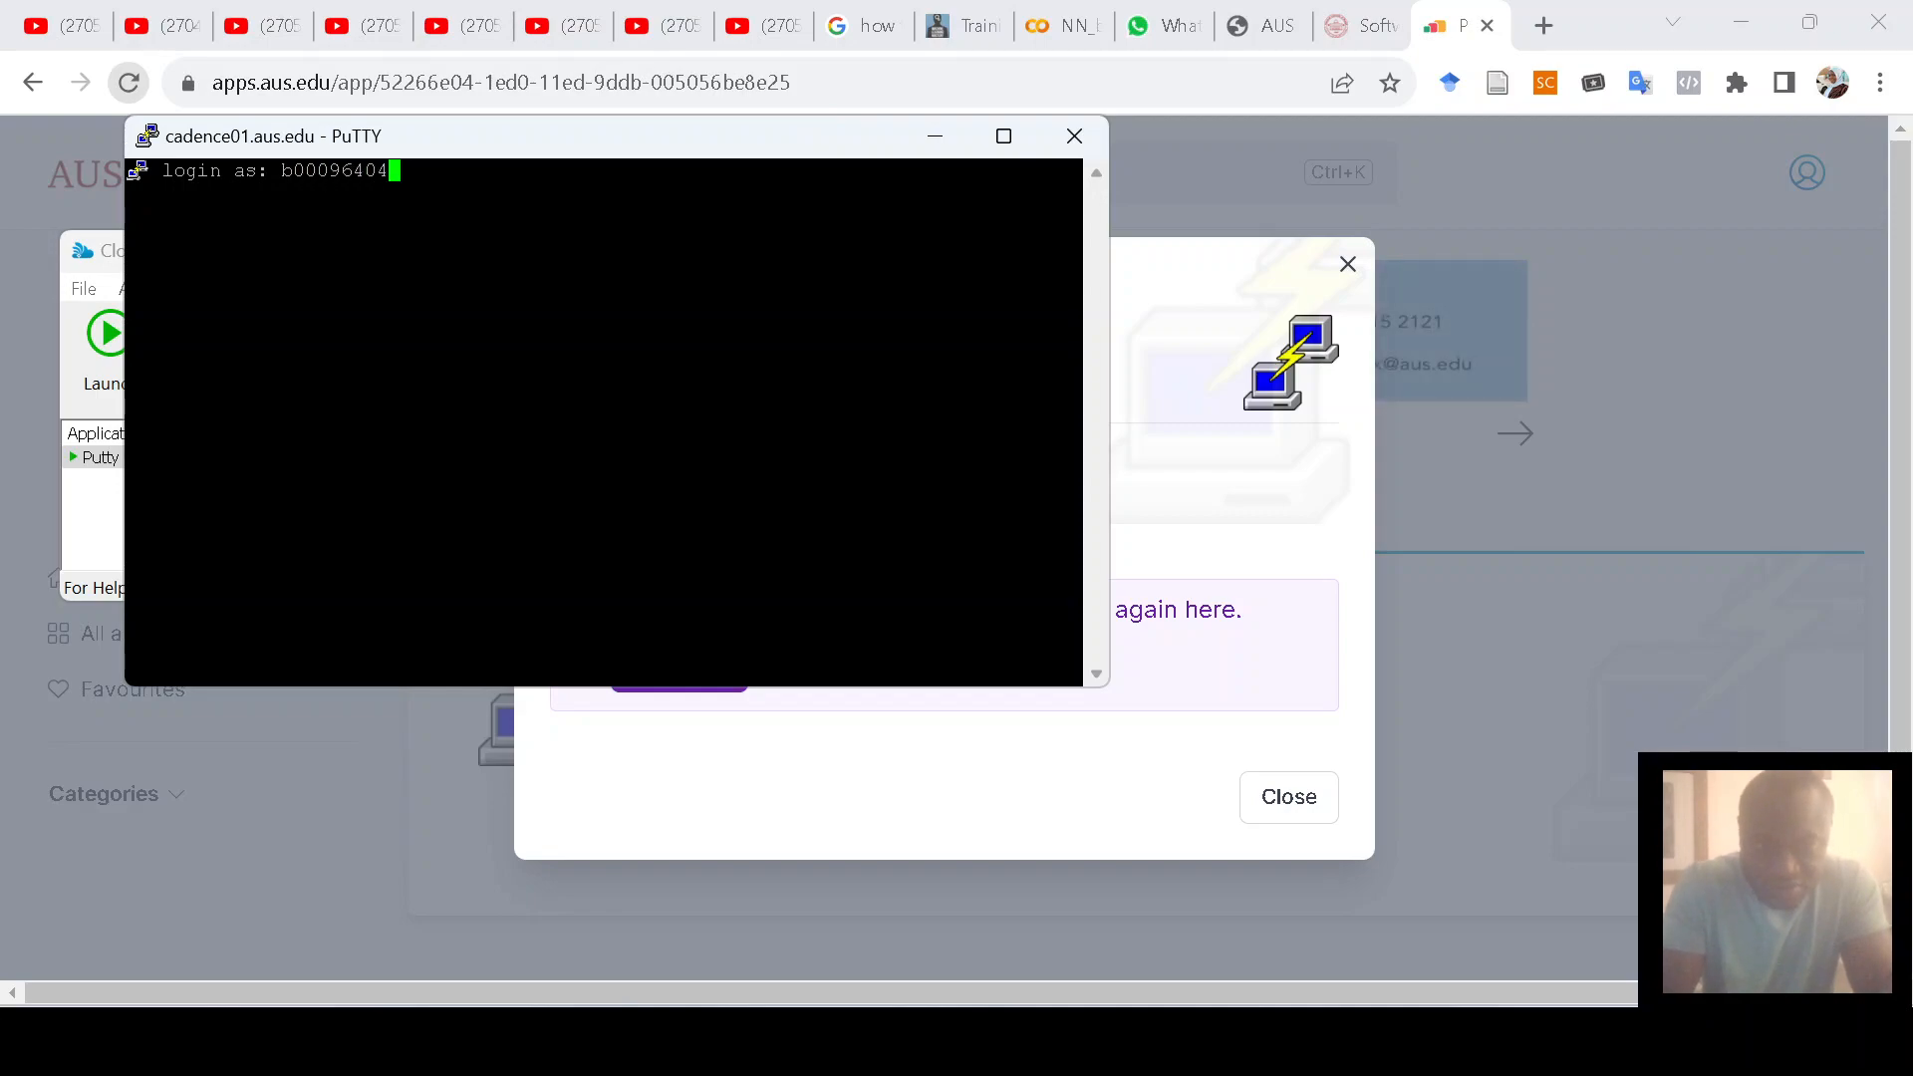
{"action": "key", "text": "Return"}
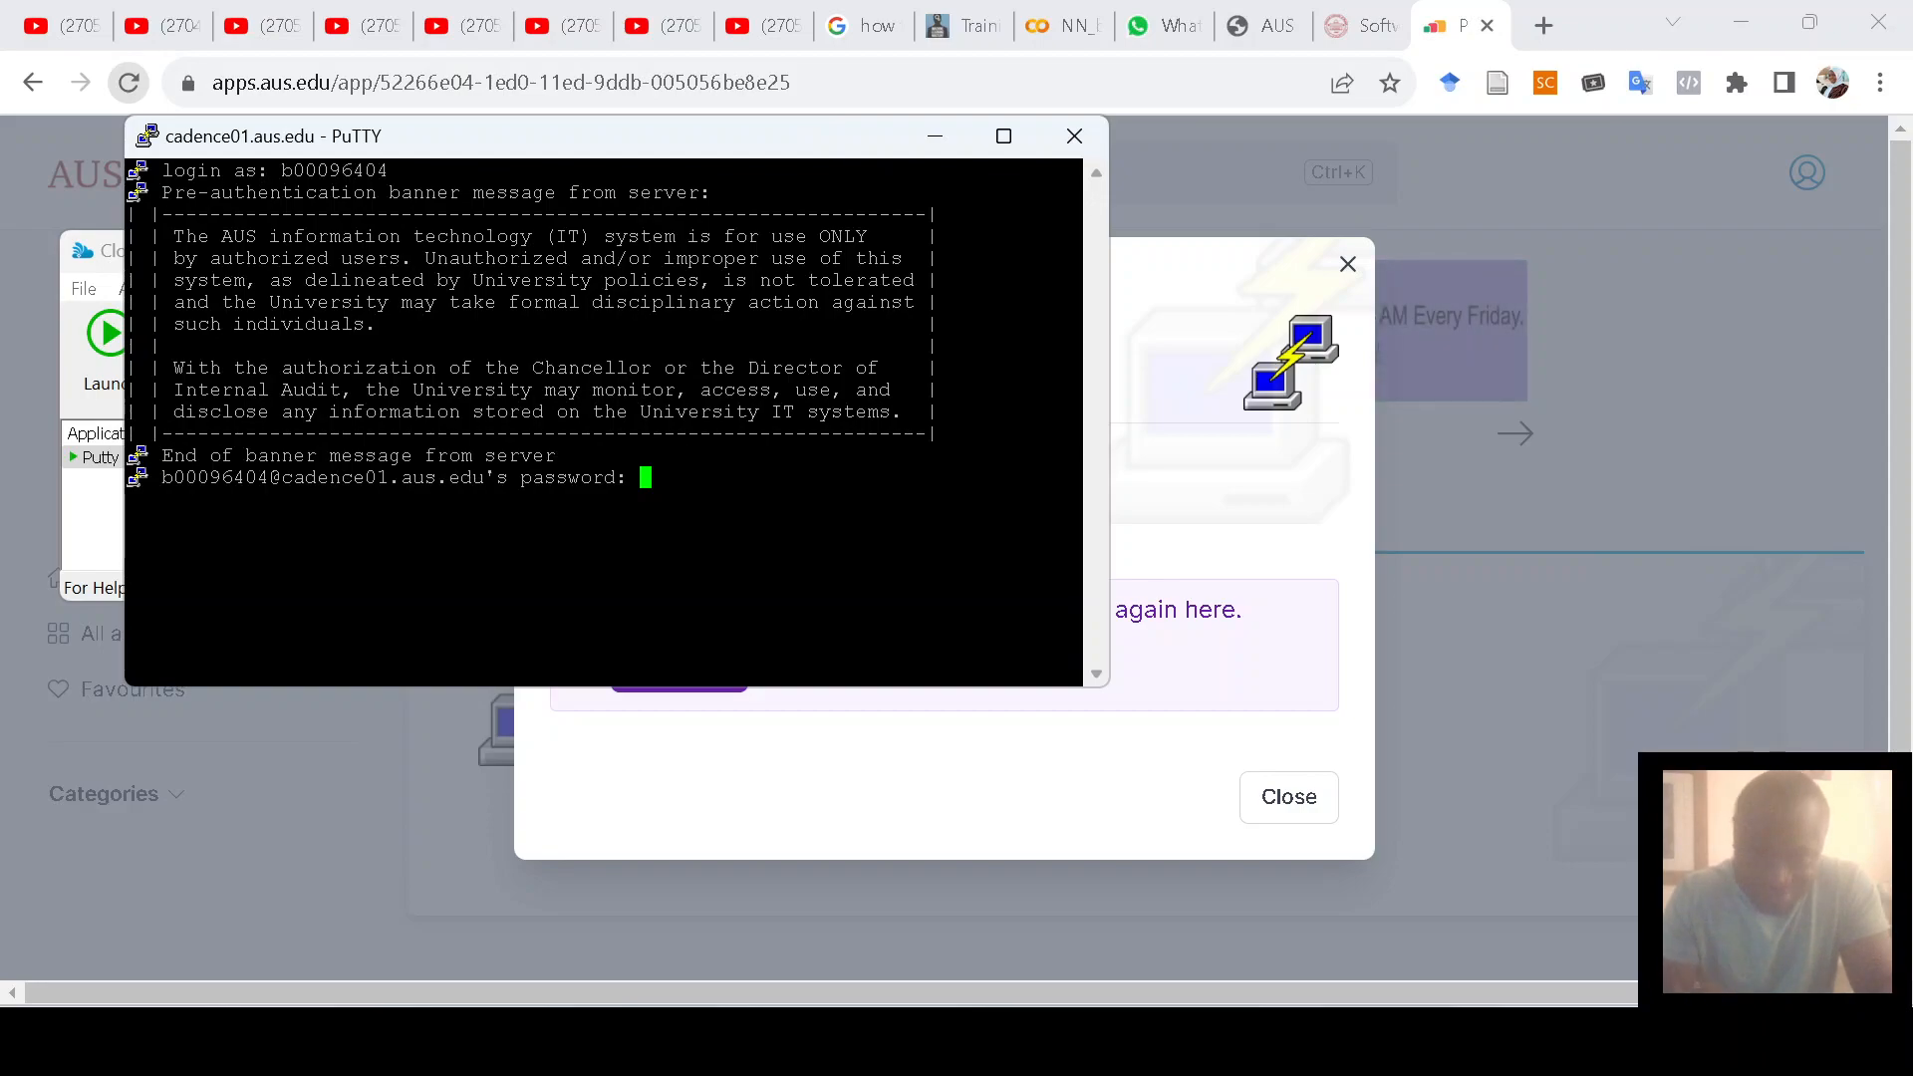
{"action": "key", "text": "Return"}
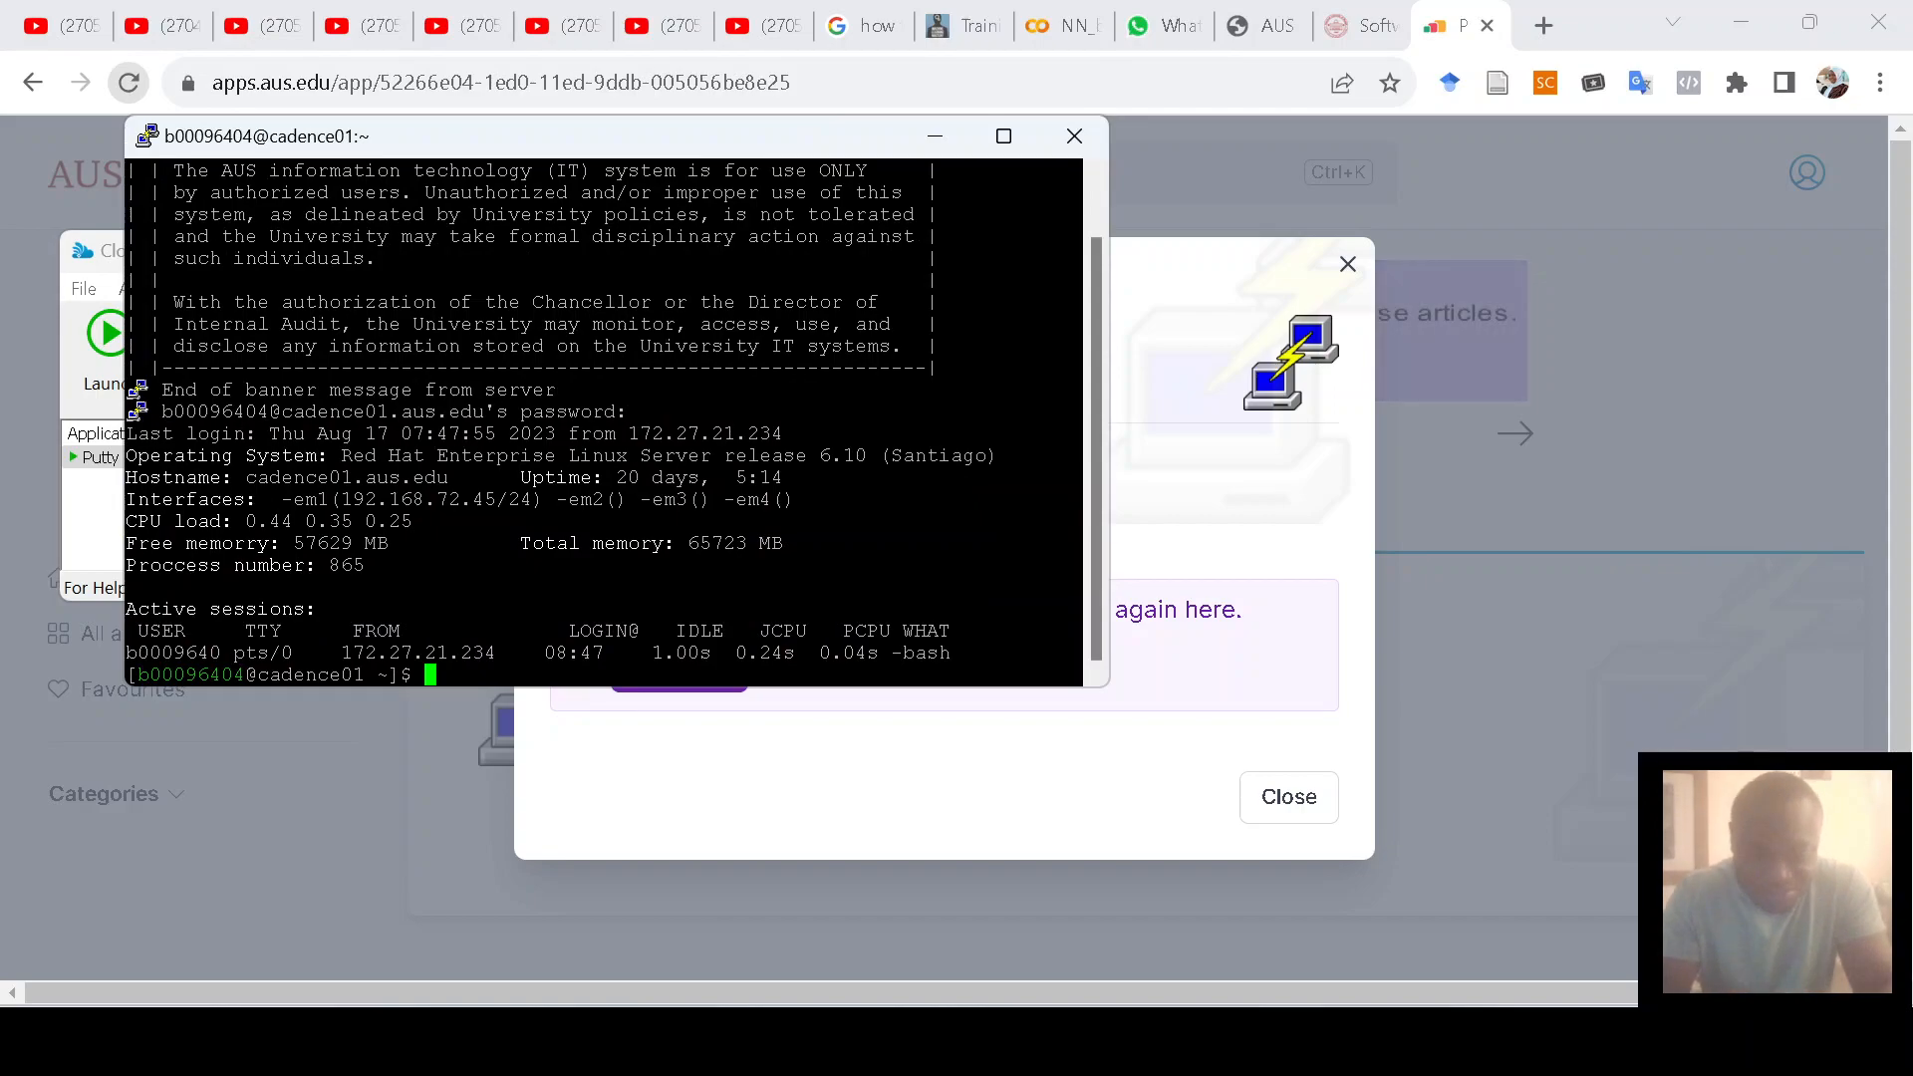
{"action": "type", "text": "virtuoso"}
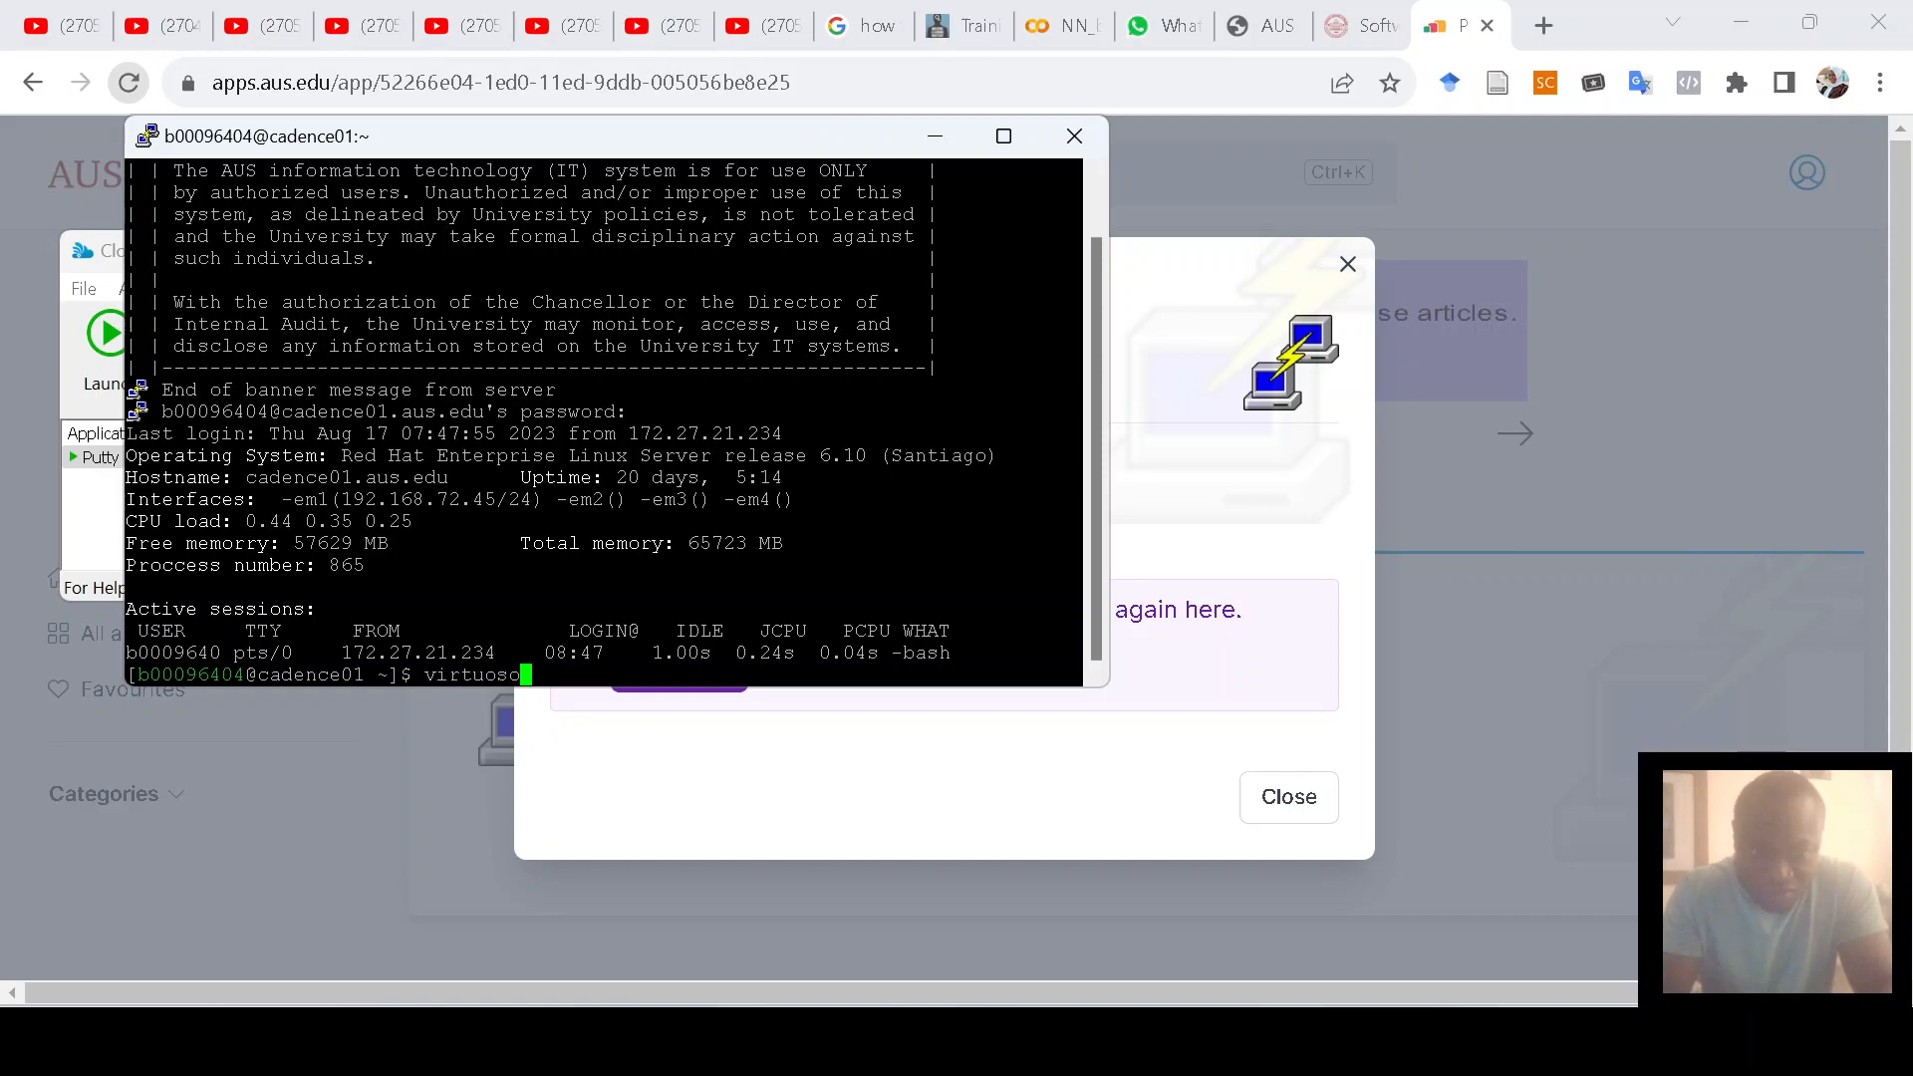
{"action": "type", "text": " &"}
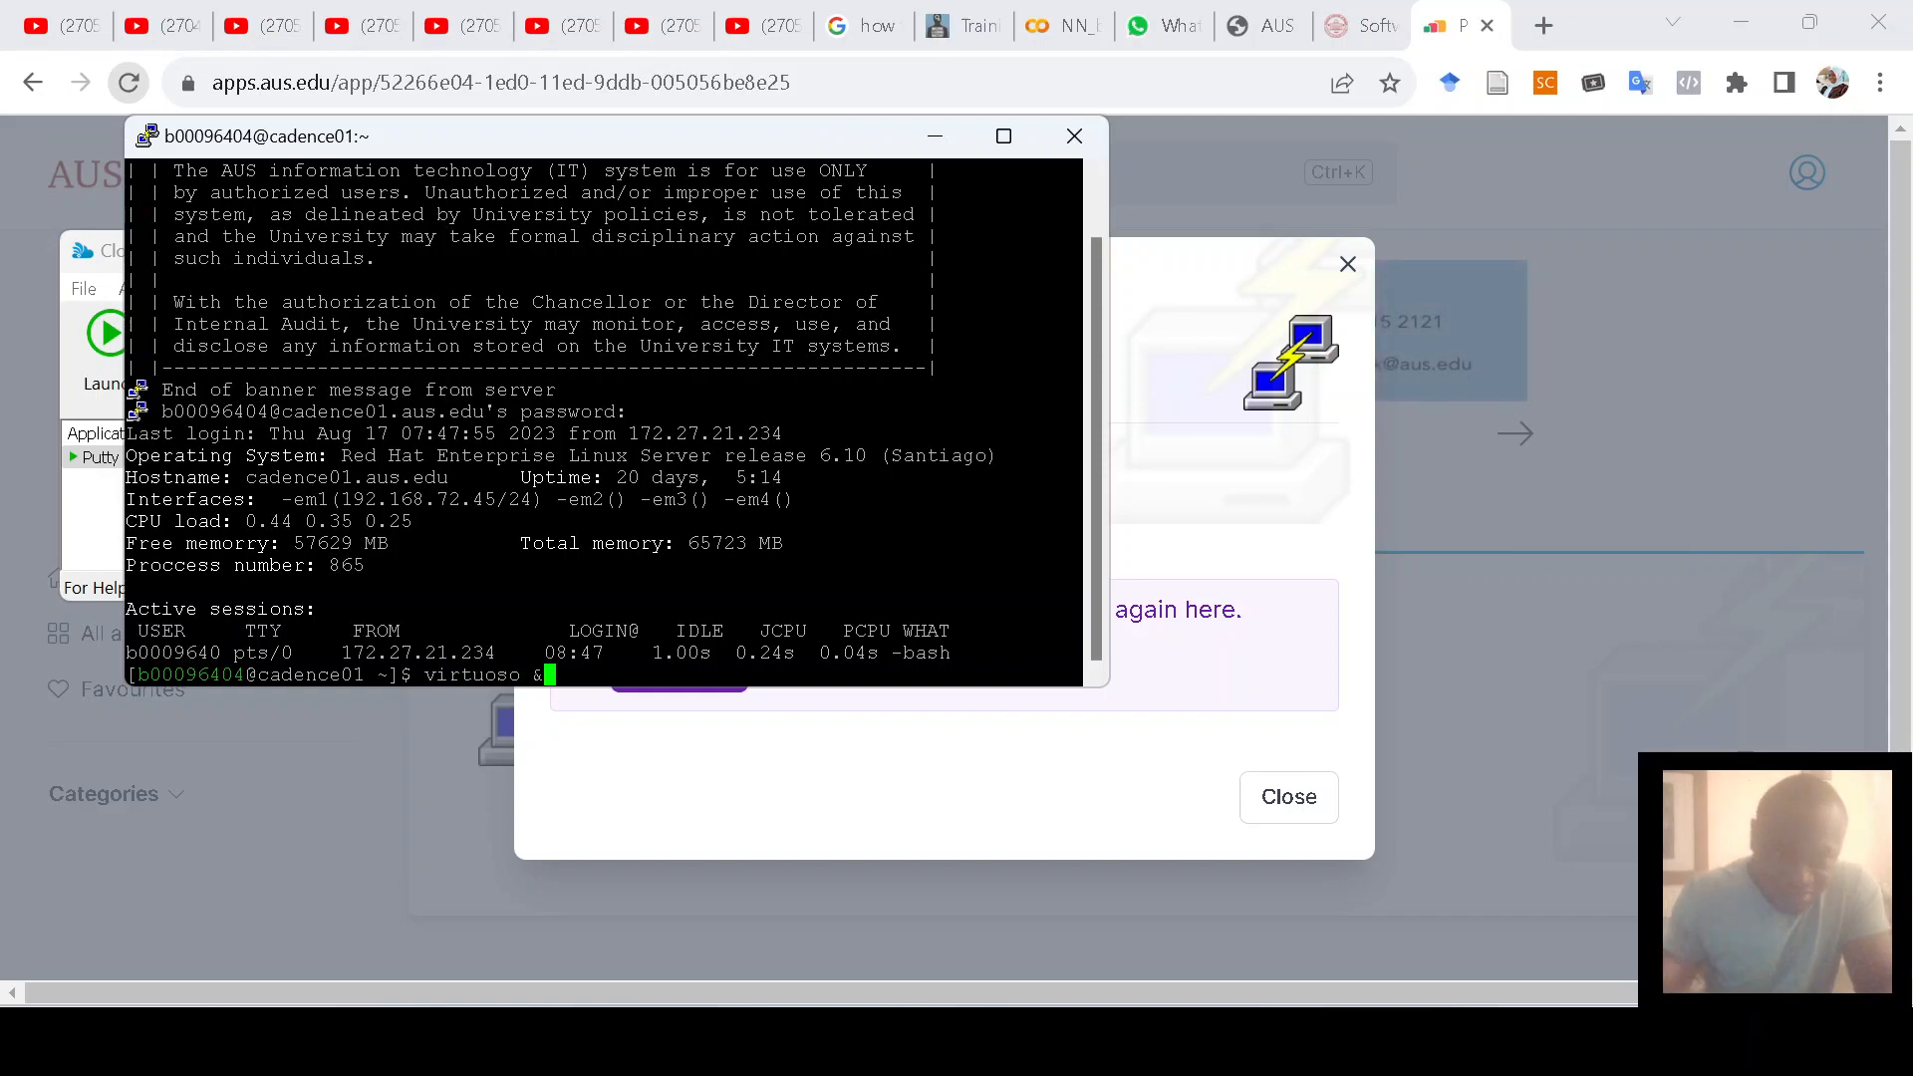
{"action": "key", "text": "Return"}
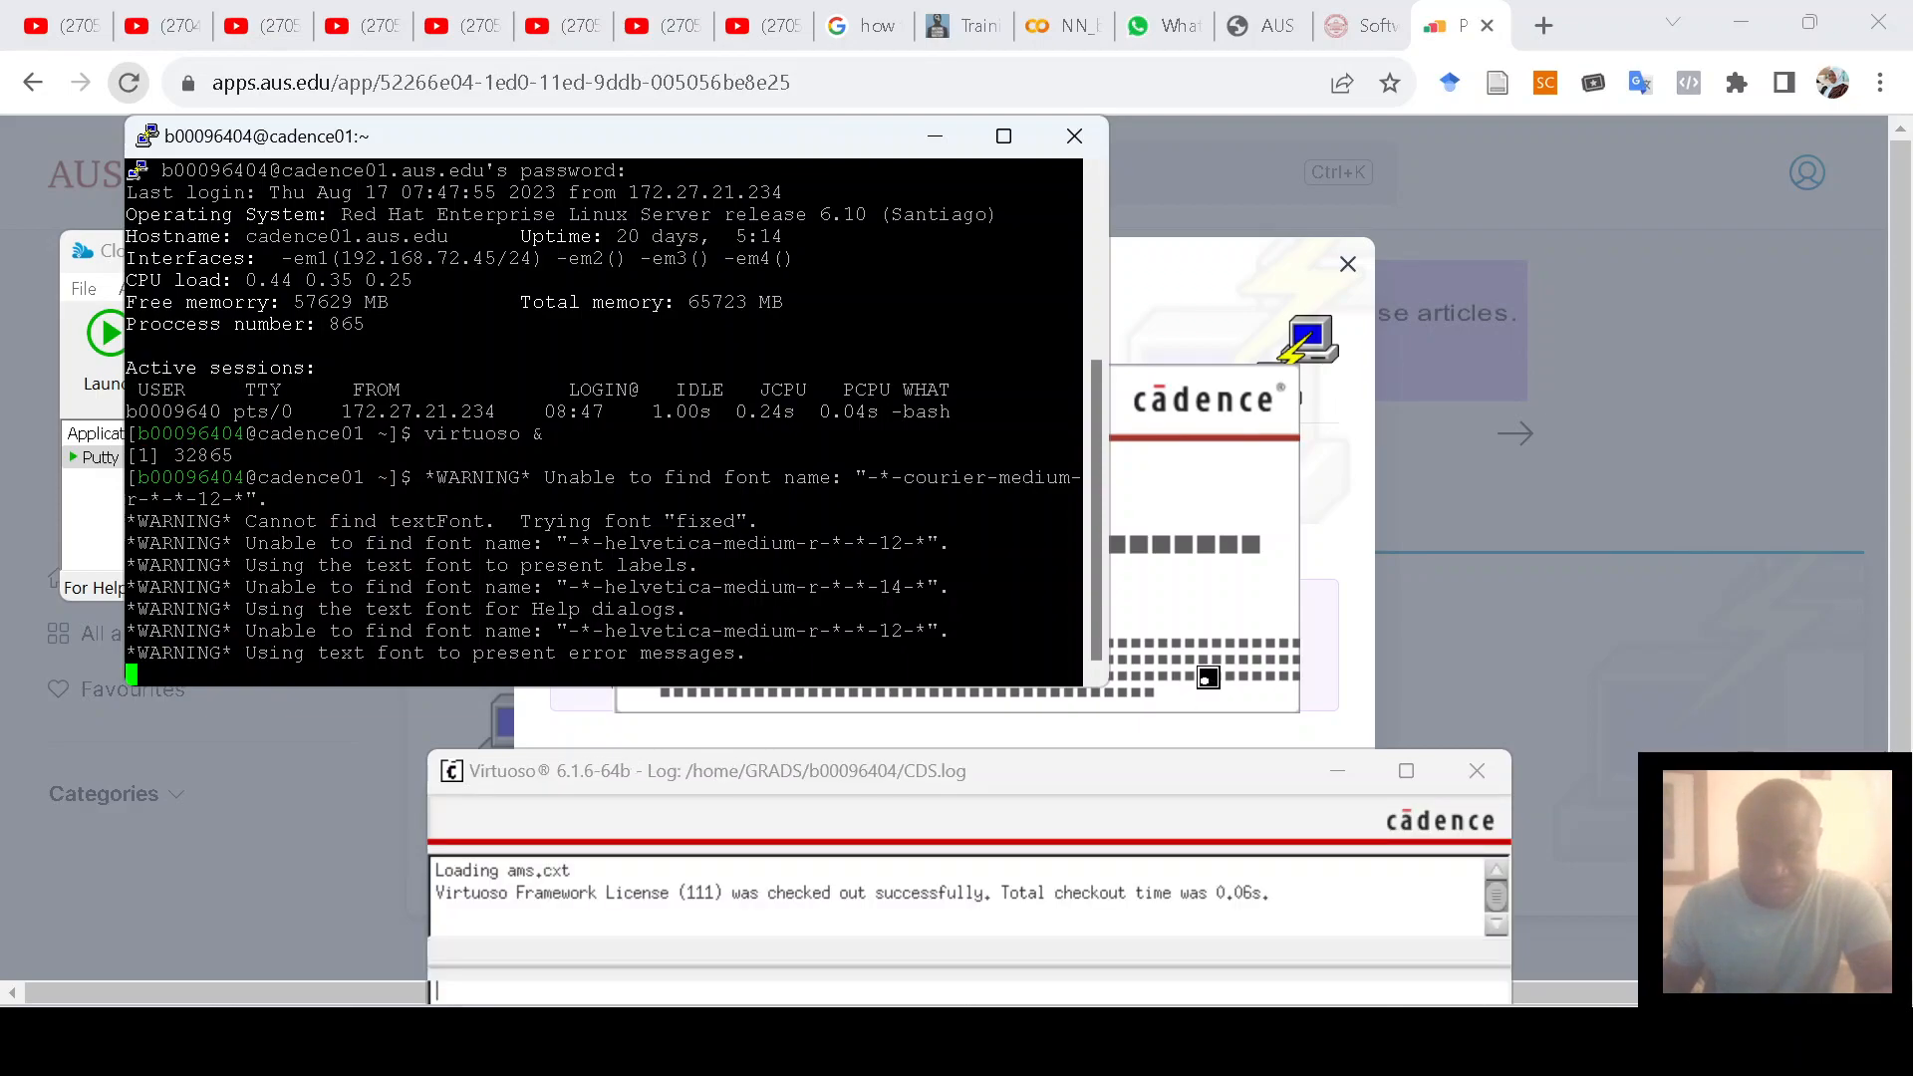
Step: Close the What's New in IC6.1.6 overview and drag the CIW log window fully into view
{"action": "left_click", "coordinate": [1255, 538]}
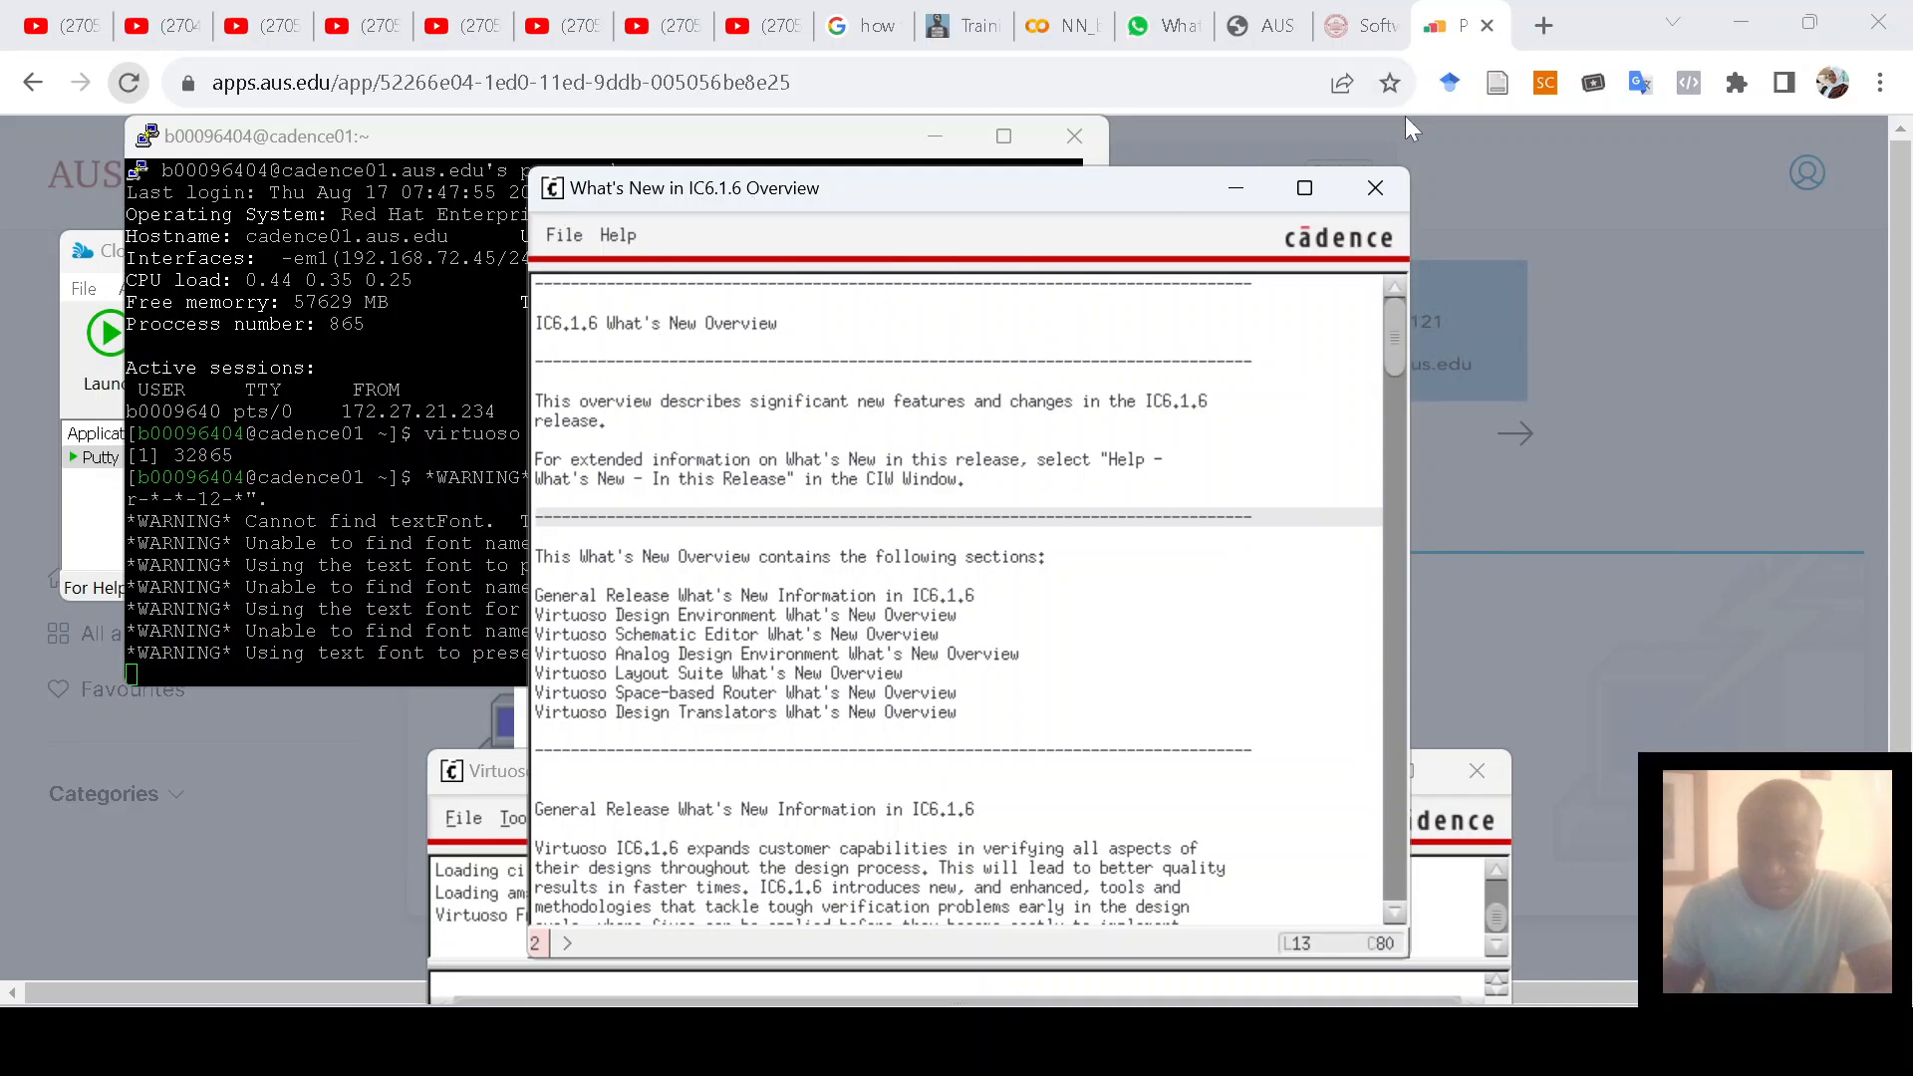
{"action": "left_click", "coordinate": [1374, 190]}
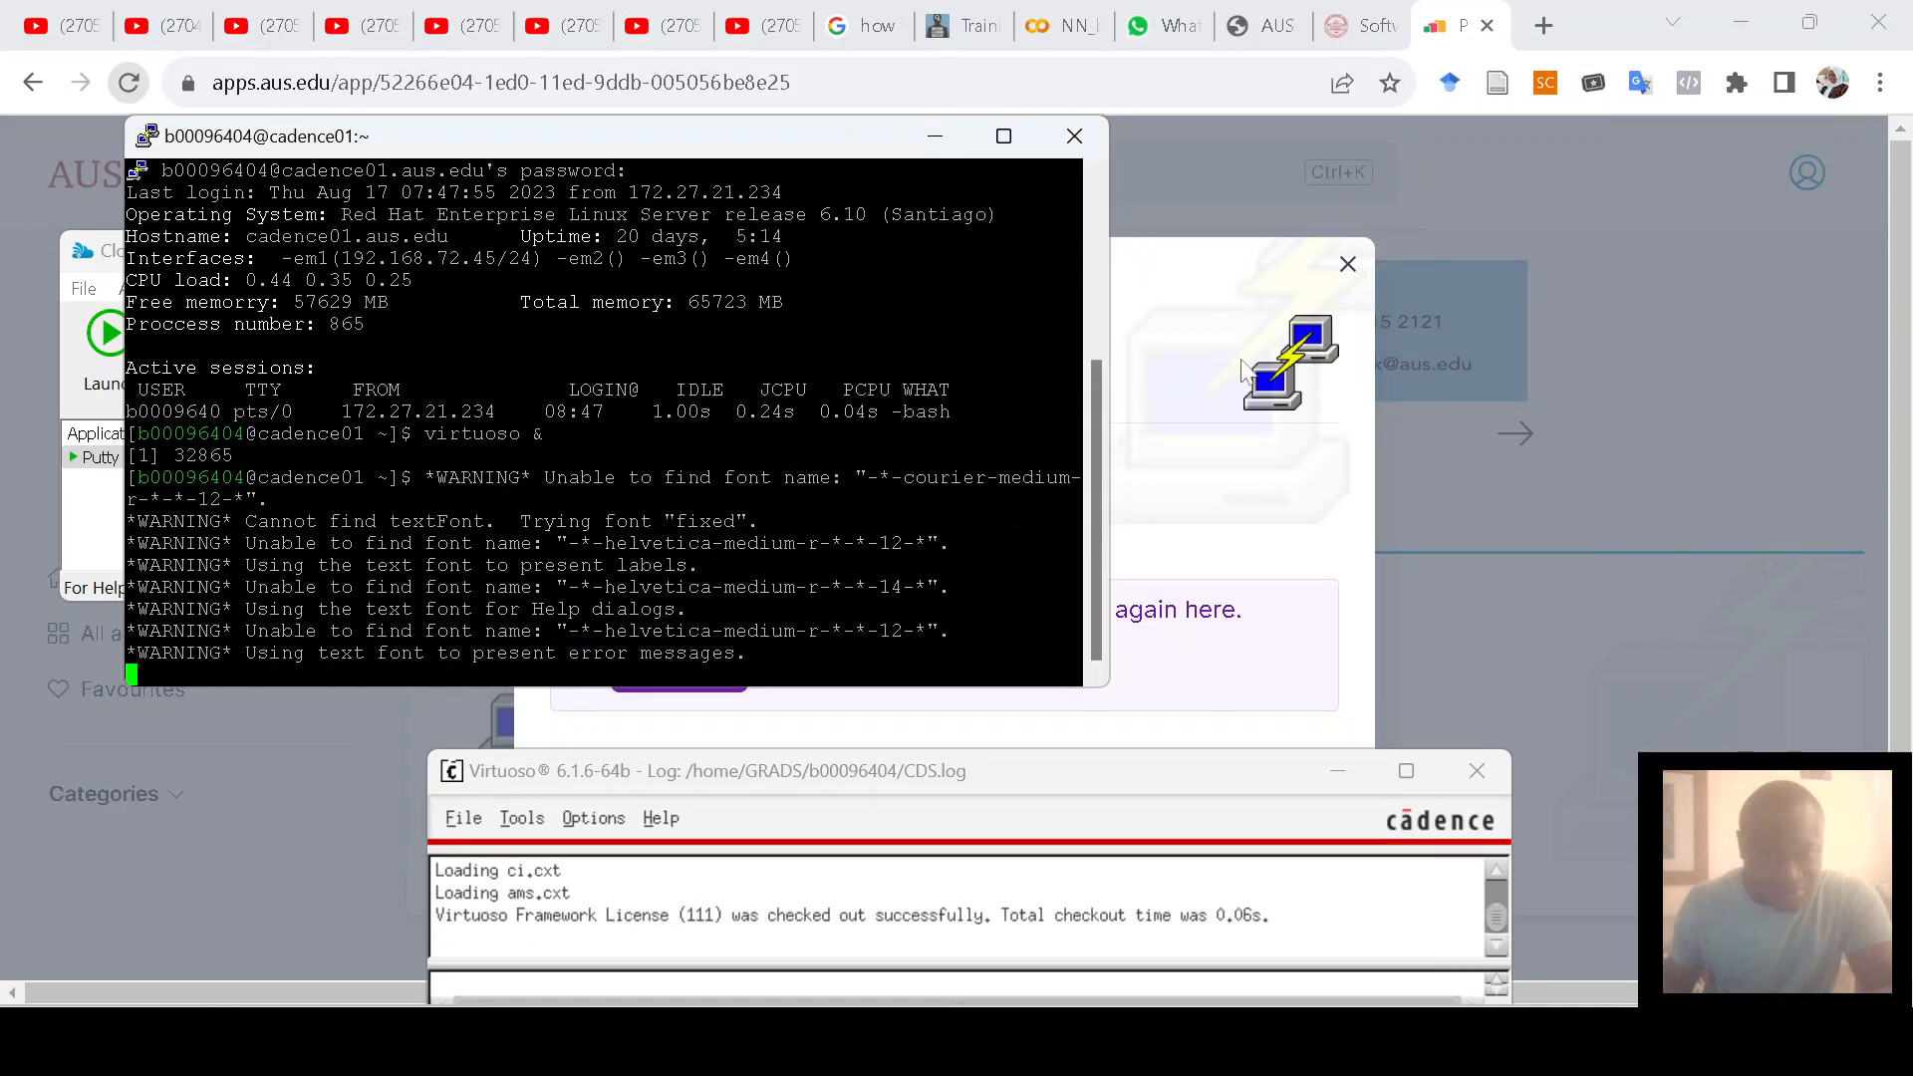
{"action": "left_click_drag", "start_coordinate": [1103, 773], "coordinate": [1064, 681]}
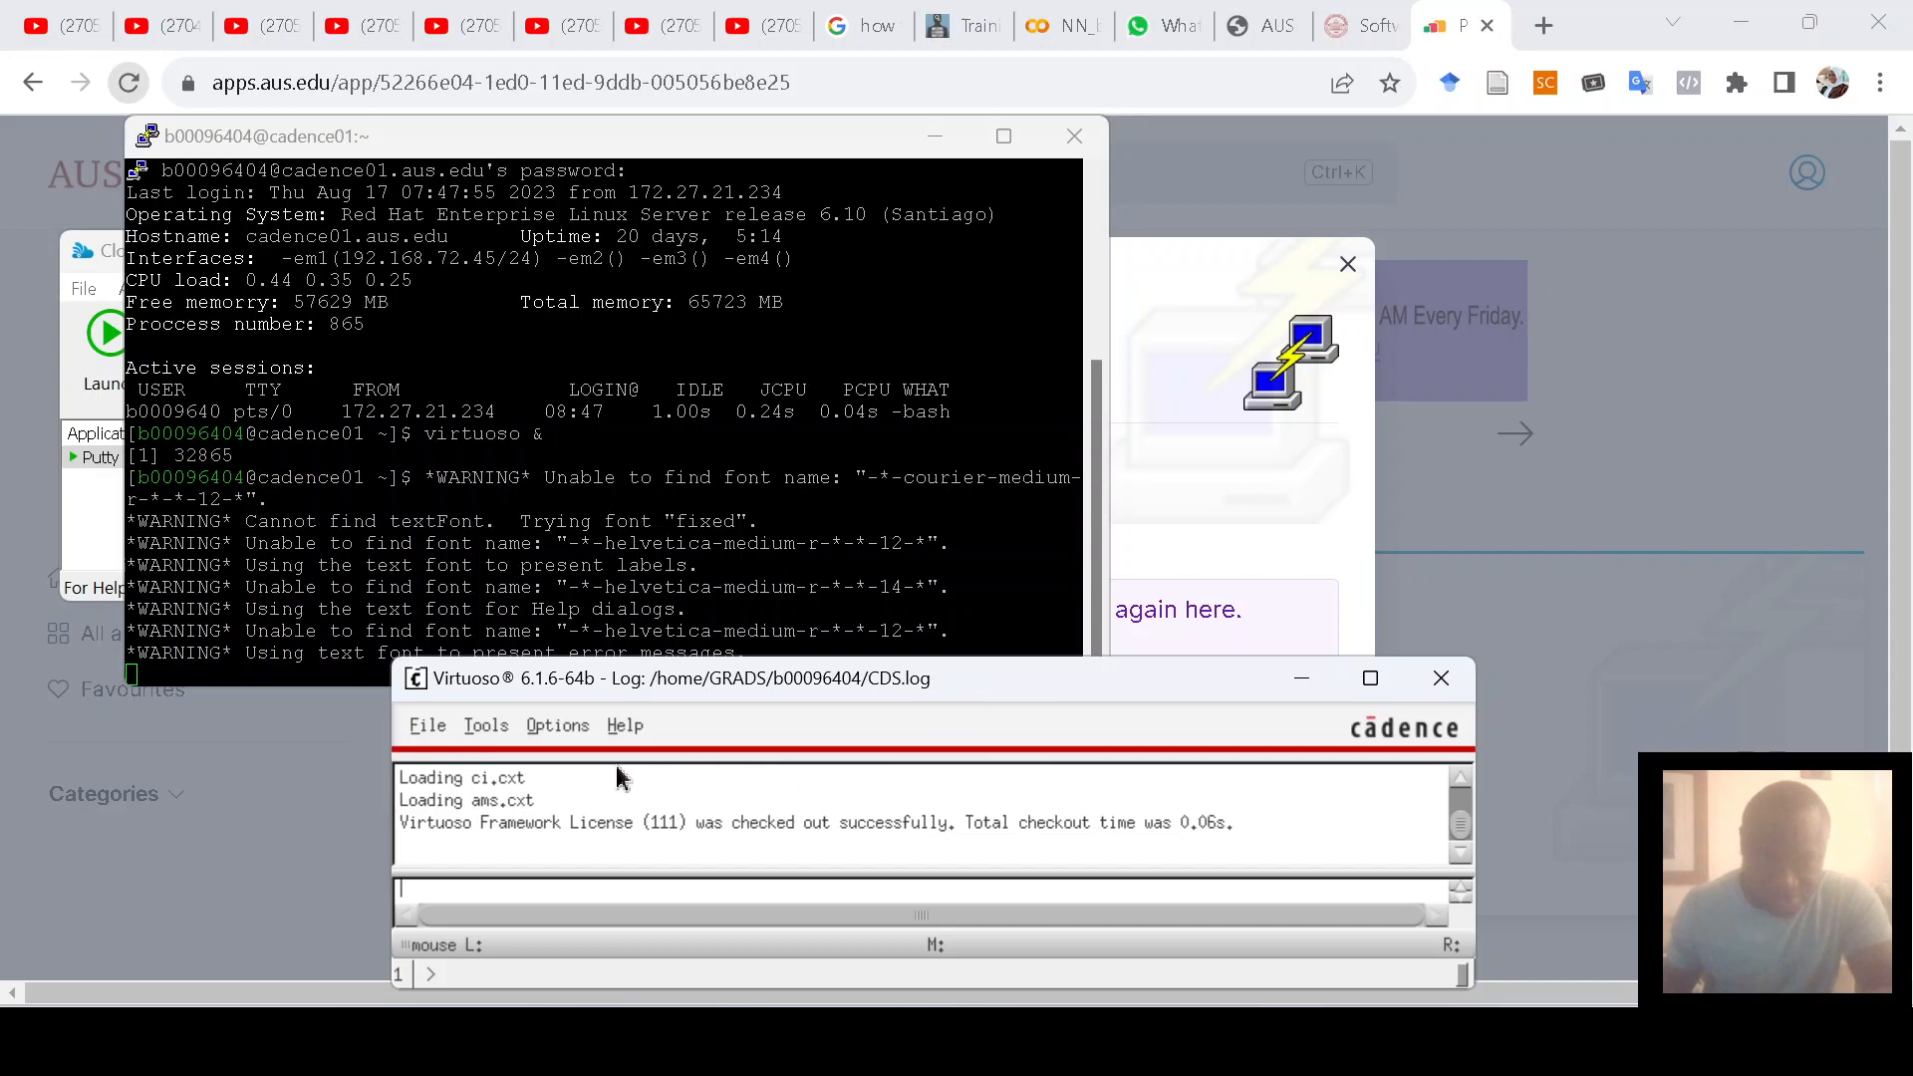
Step: Create library MySimFolder with 'Do not need process information', then close the New Library dialog
{"action": "left_click", "coordinate": [429, 735]}
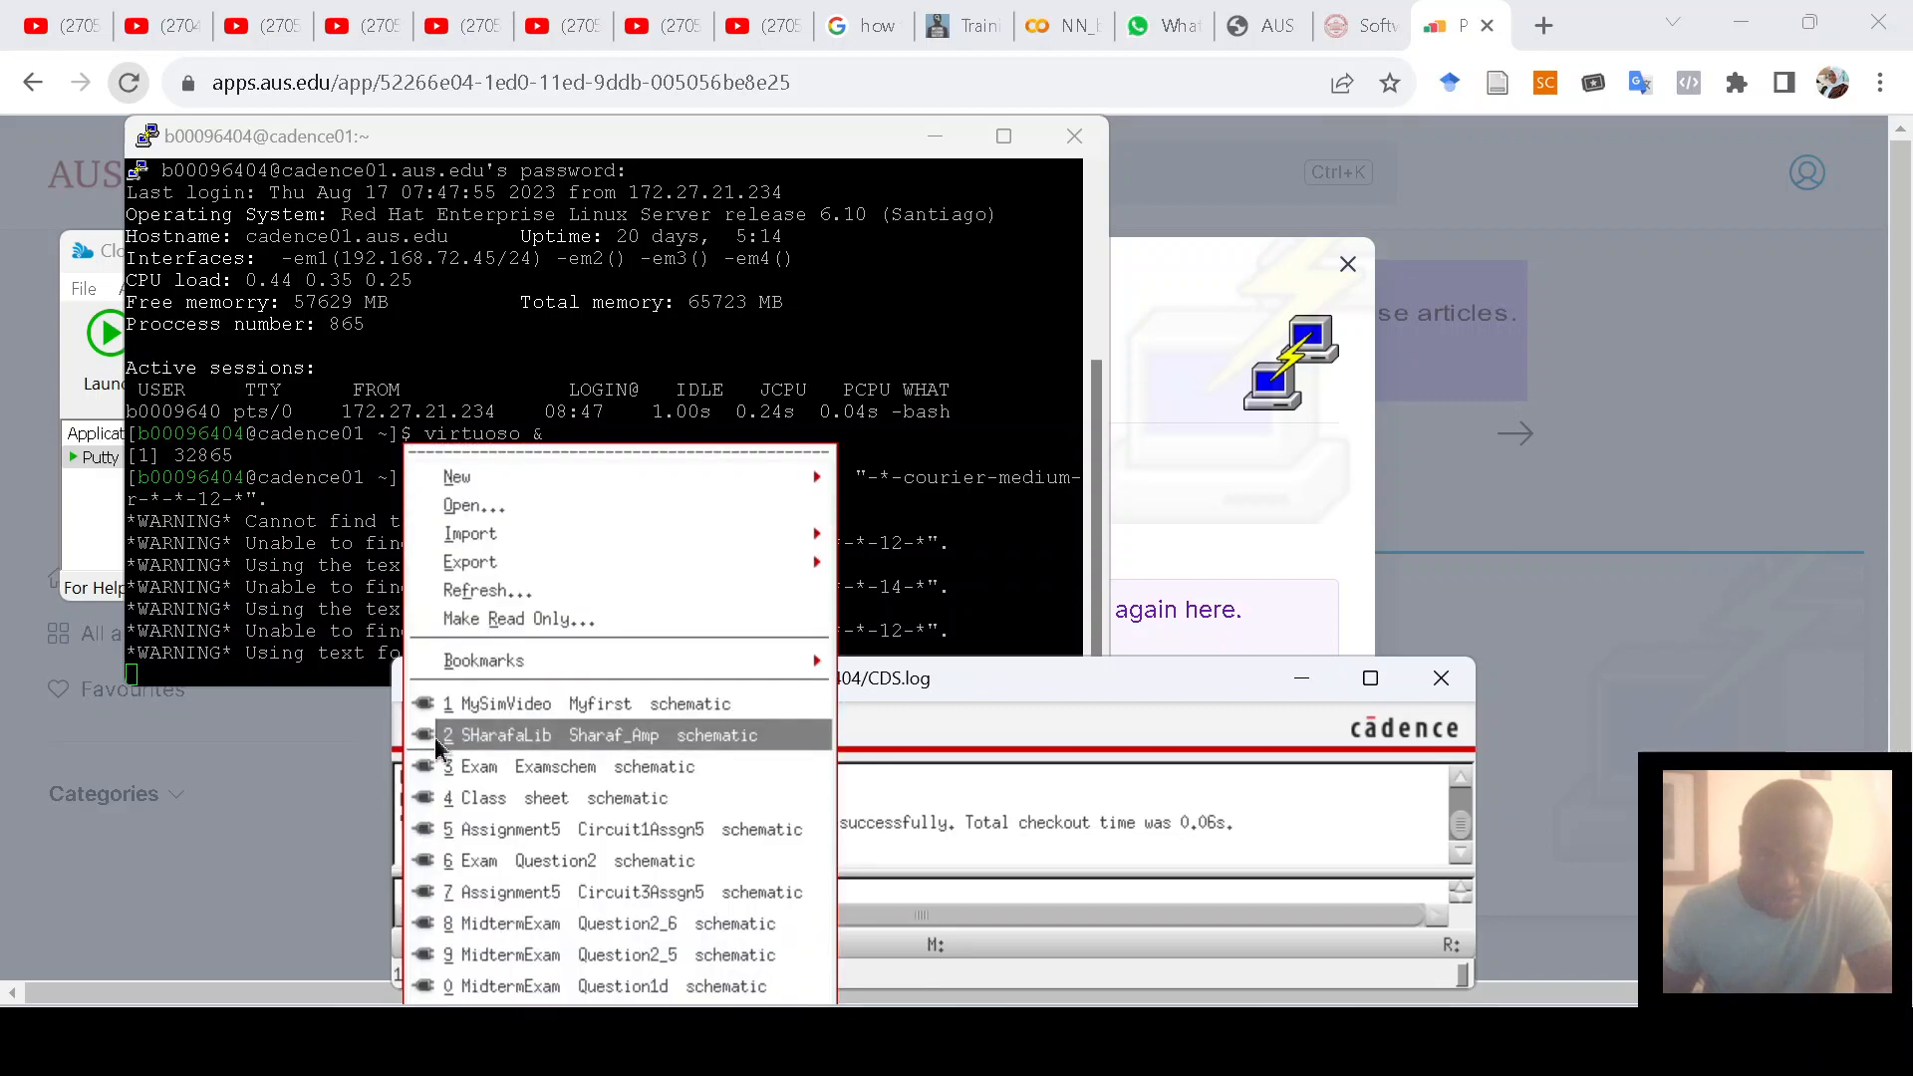
{"action": "mouse_move", "coordinate": [517, 486]}
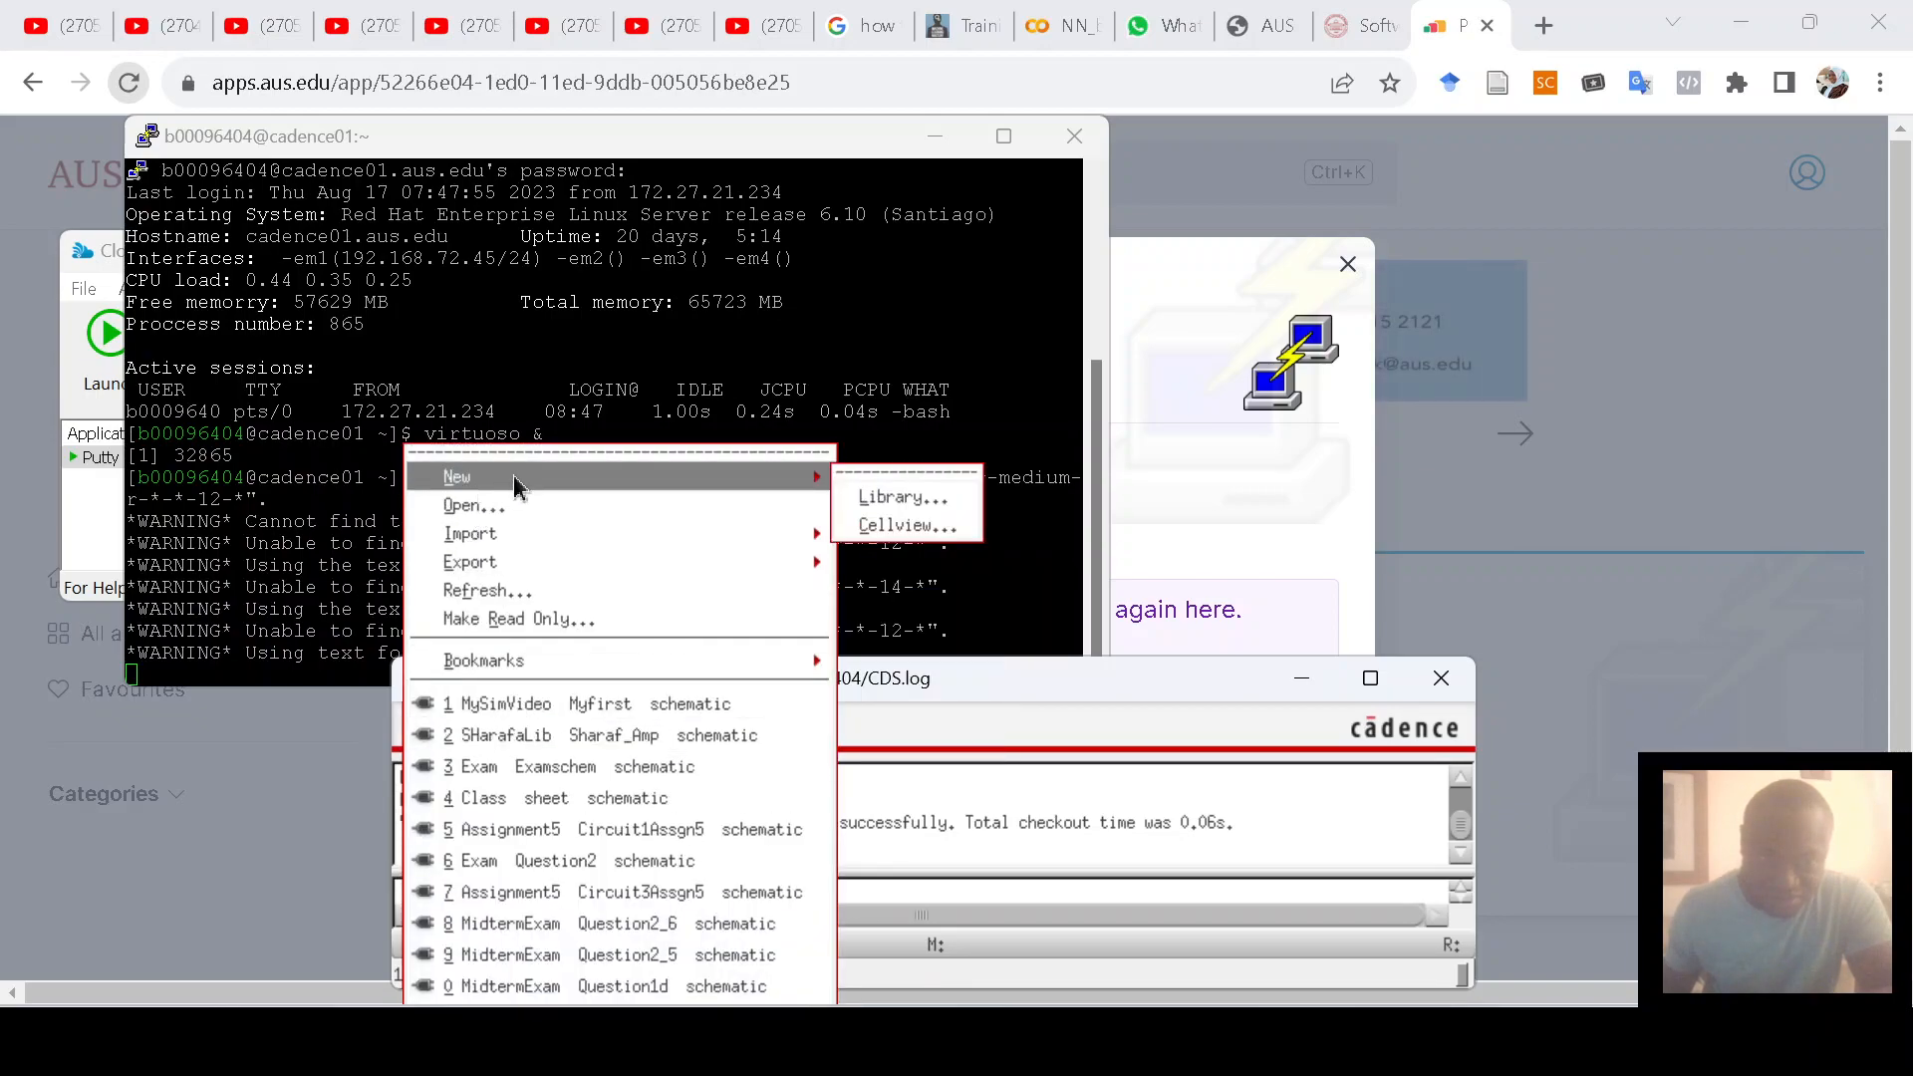
{"action": "left_click", "coordinate": [913, 510]}
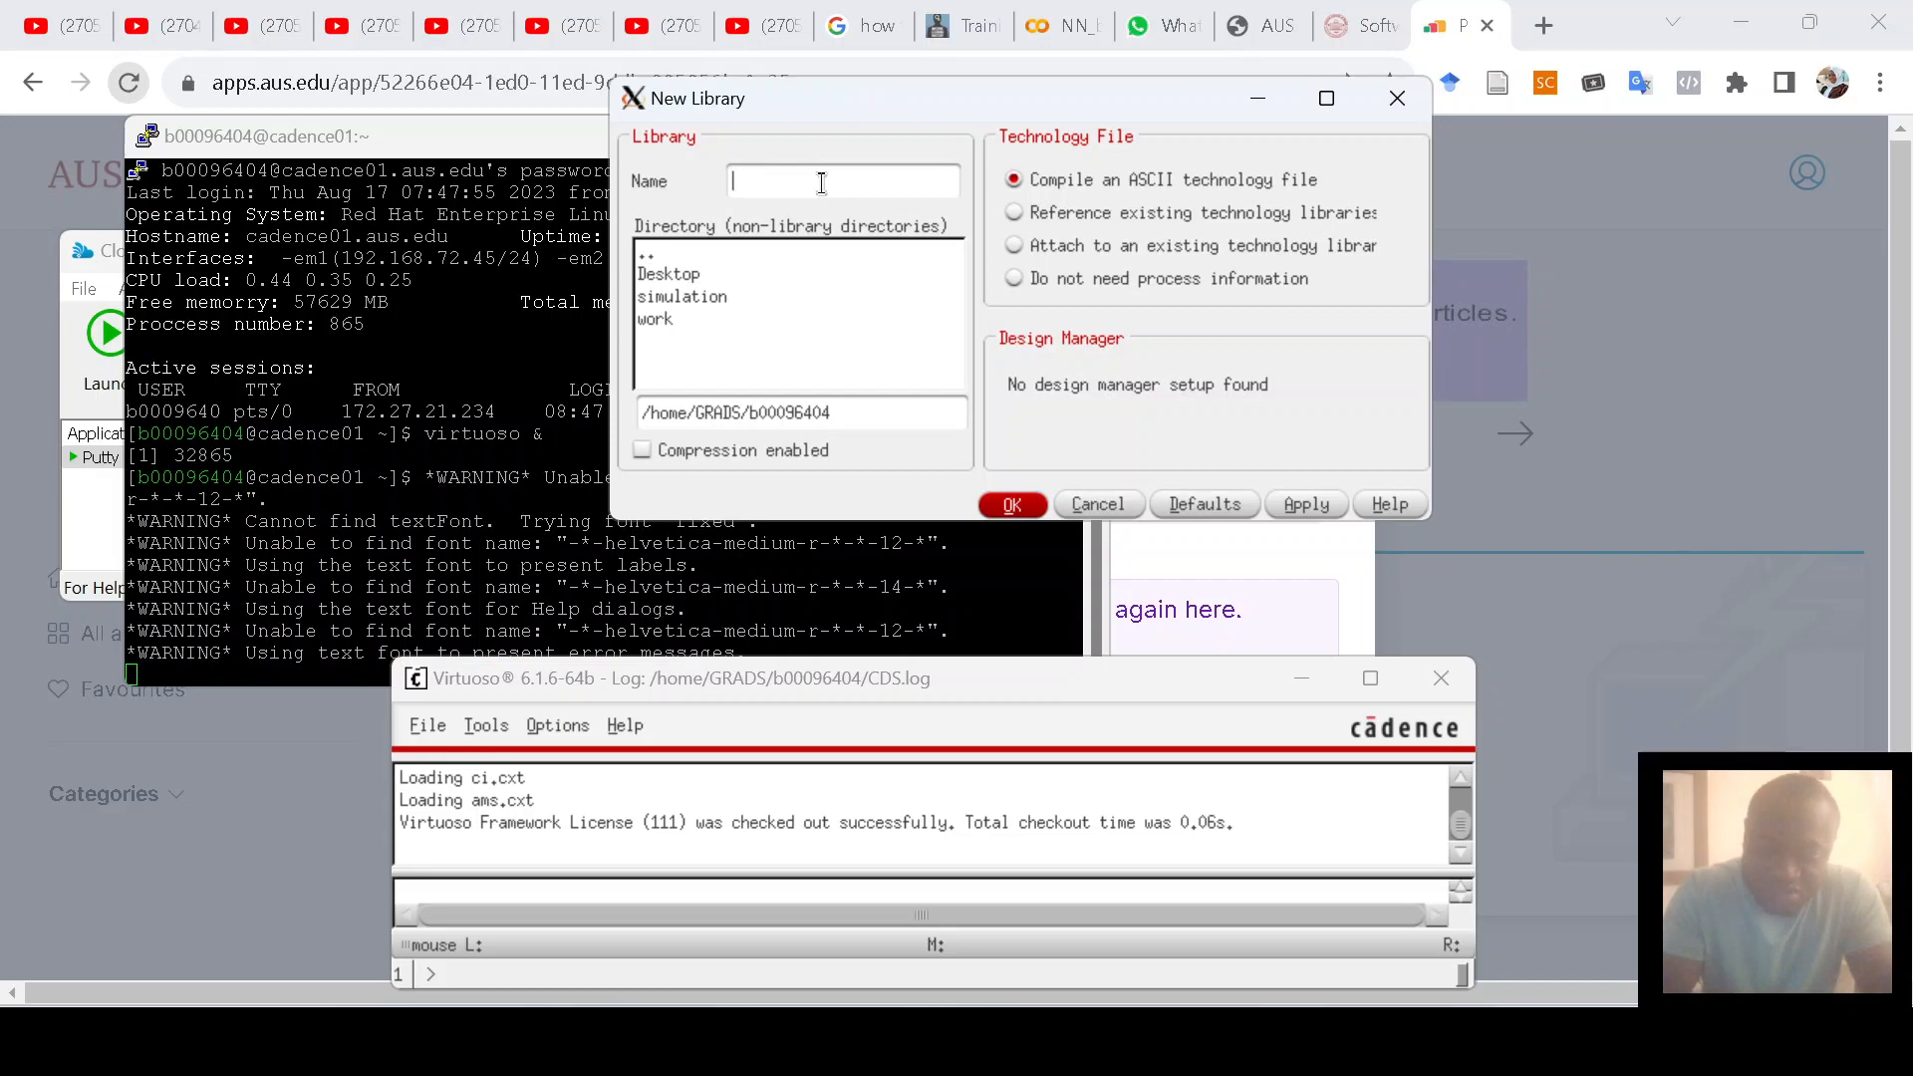
{"action": "type", "text": "MySimFolder"}
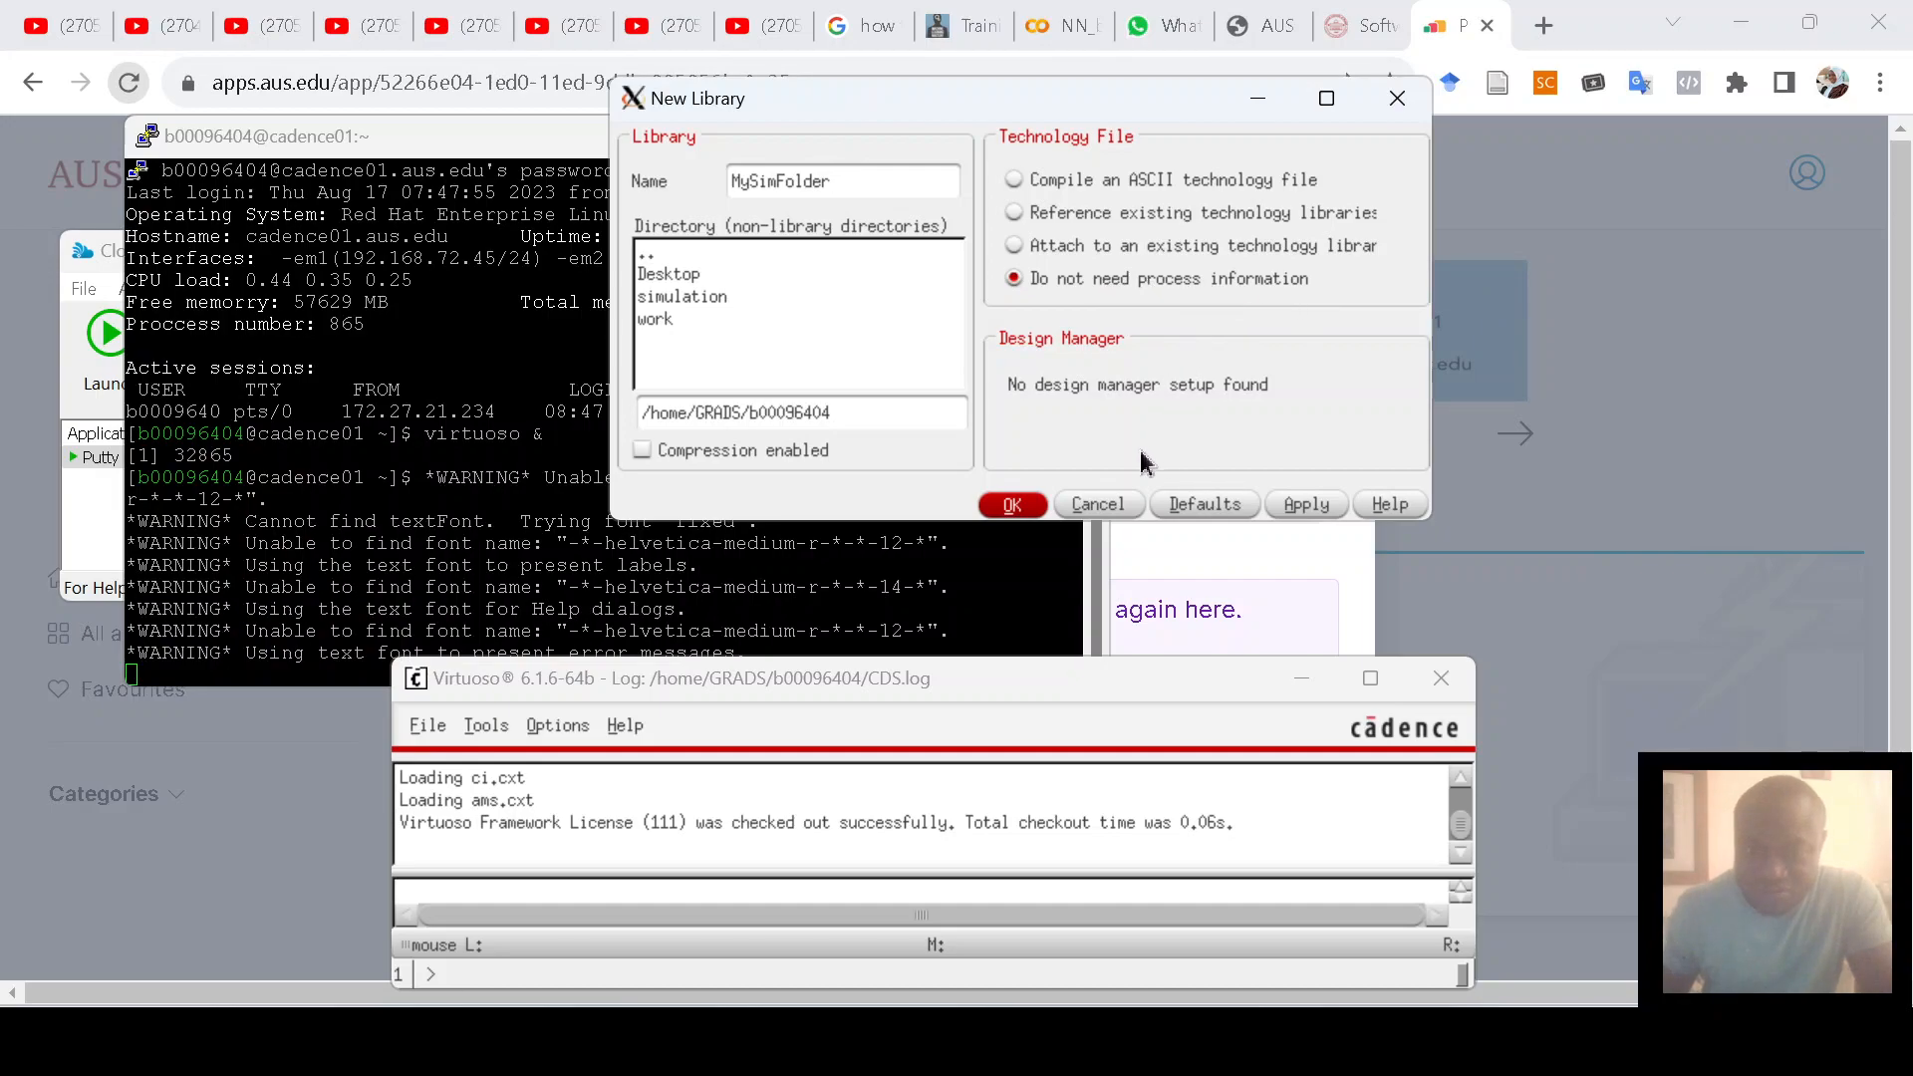
{"action": "left_click", "coordinate": [1306, 509]}
{"action": "left_click", "coordinate": [1012, 506]}
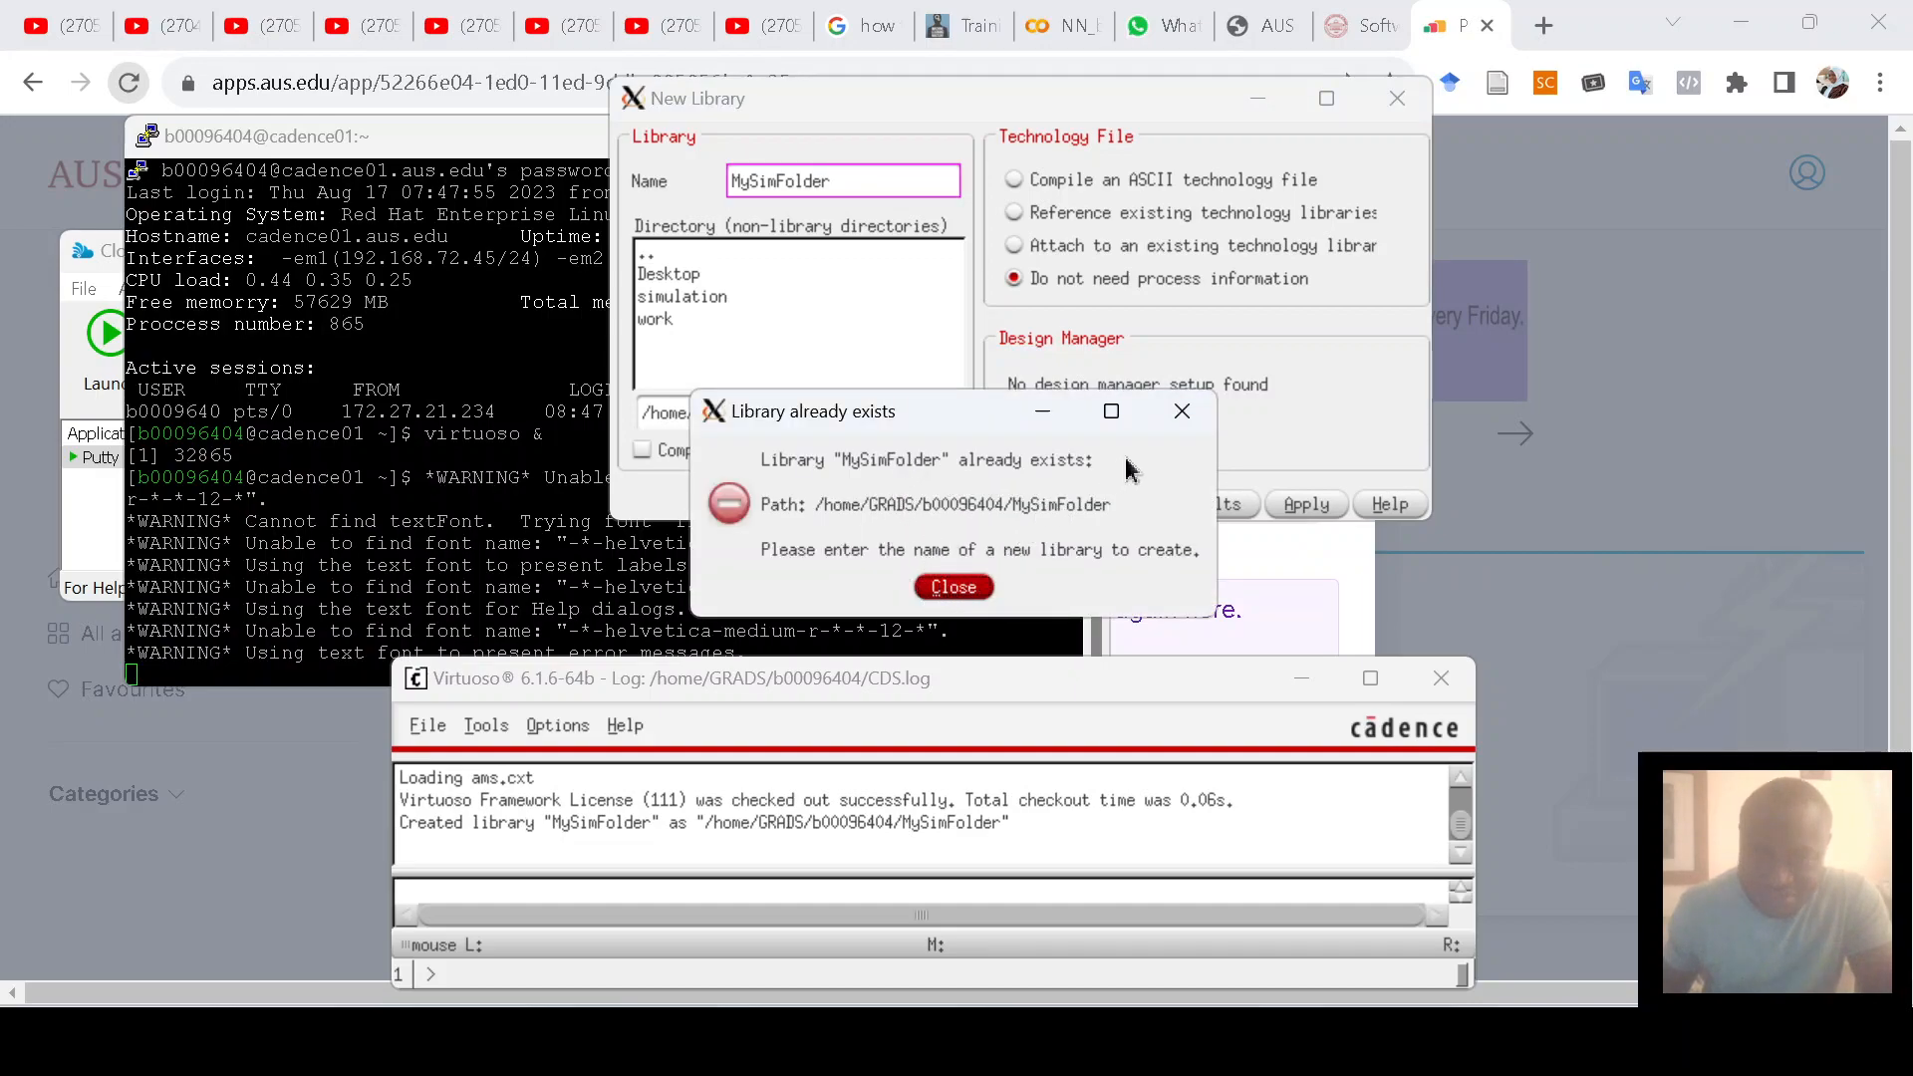
{"action": "left_click", "coordinate": [953, 587]}
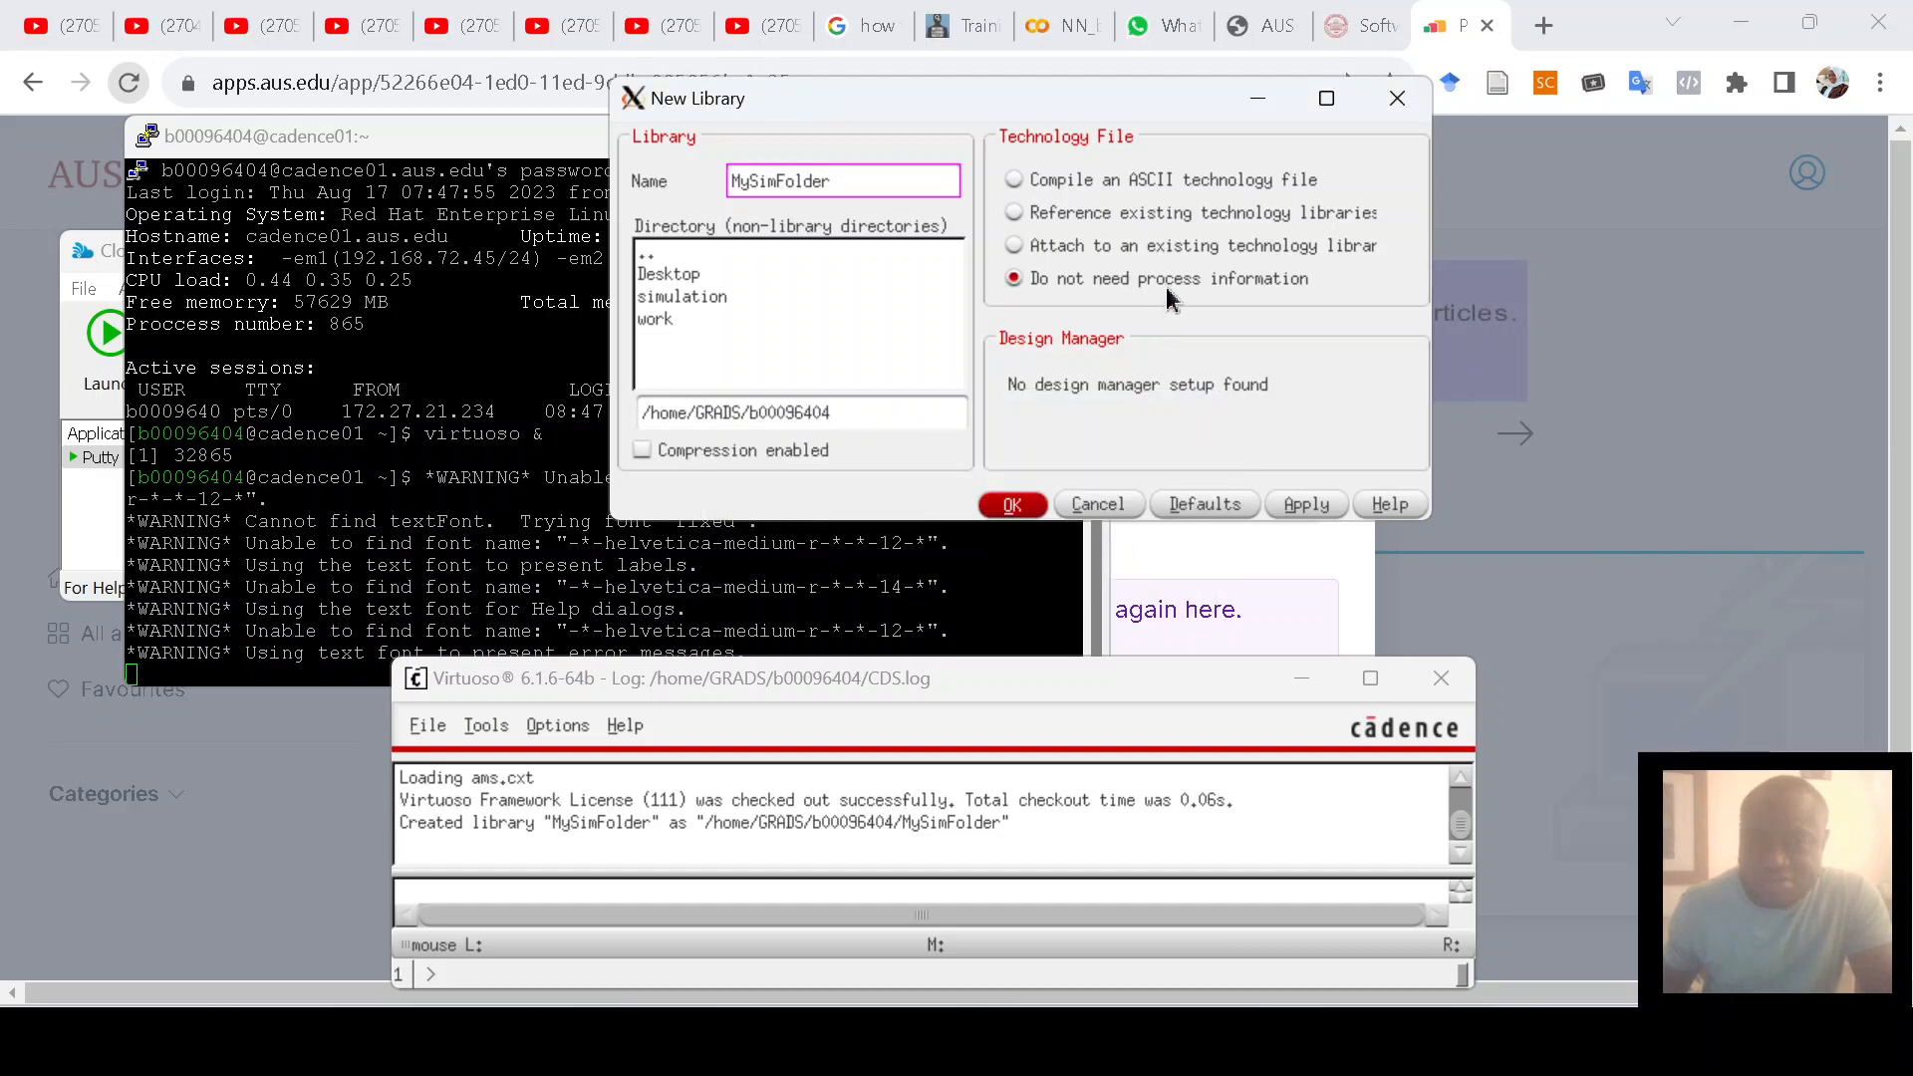
{"action": "left_click", "coordinate": [1396, 100]}
{"action": "left_click", "coordinate": [438, 727]}
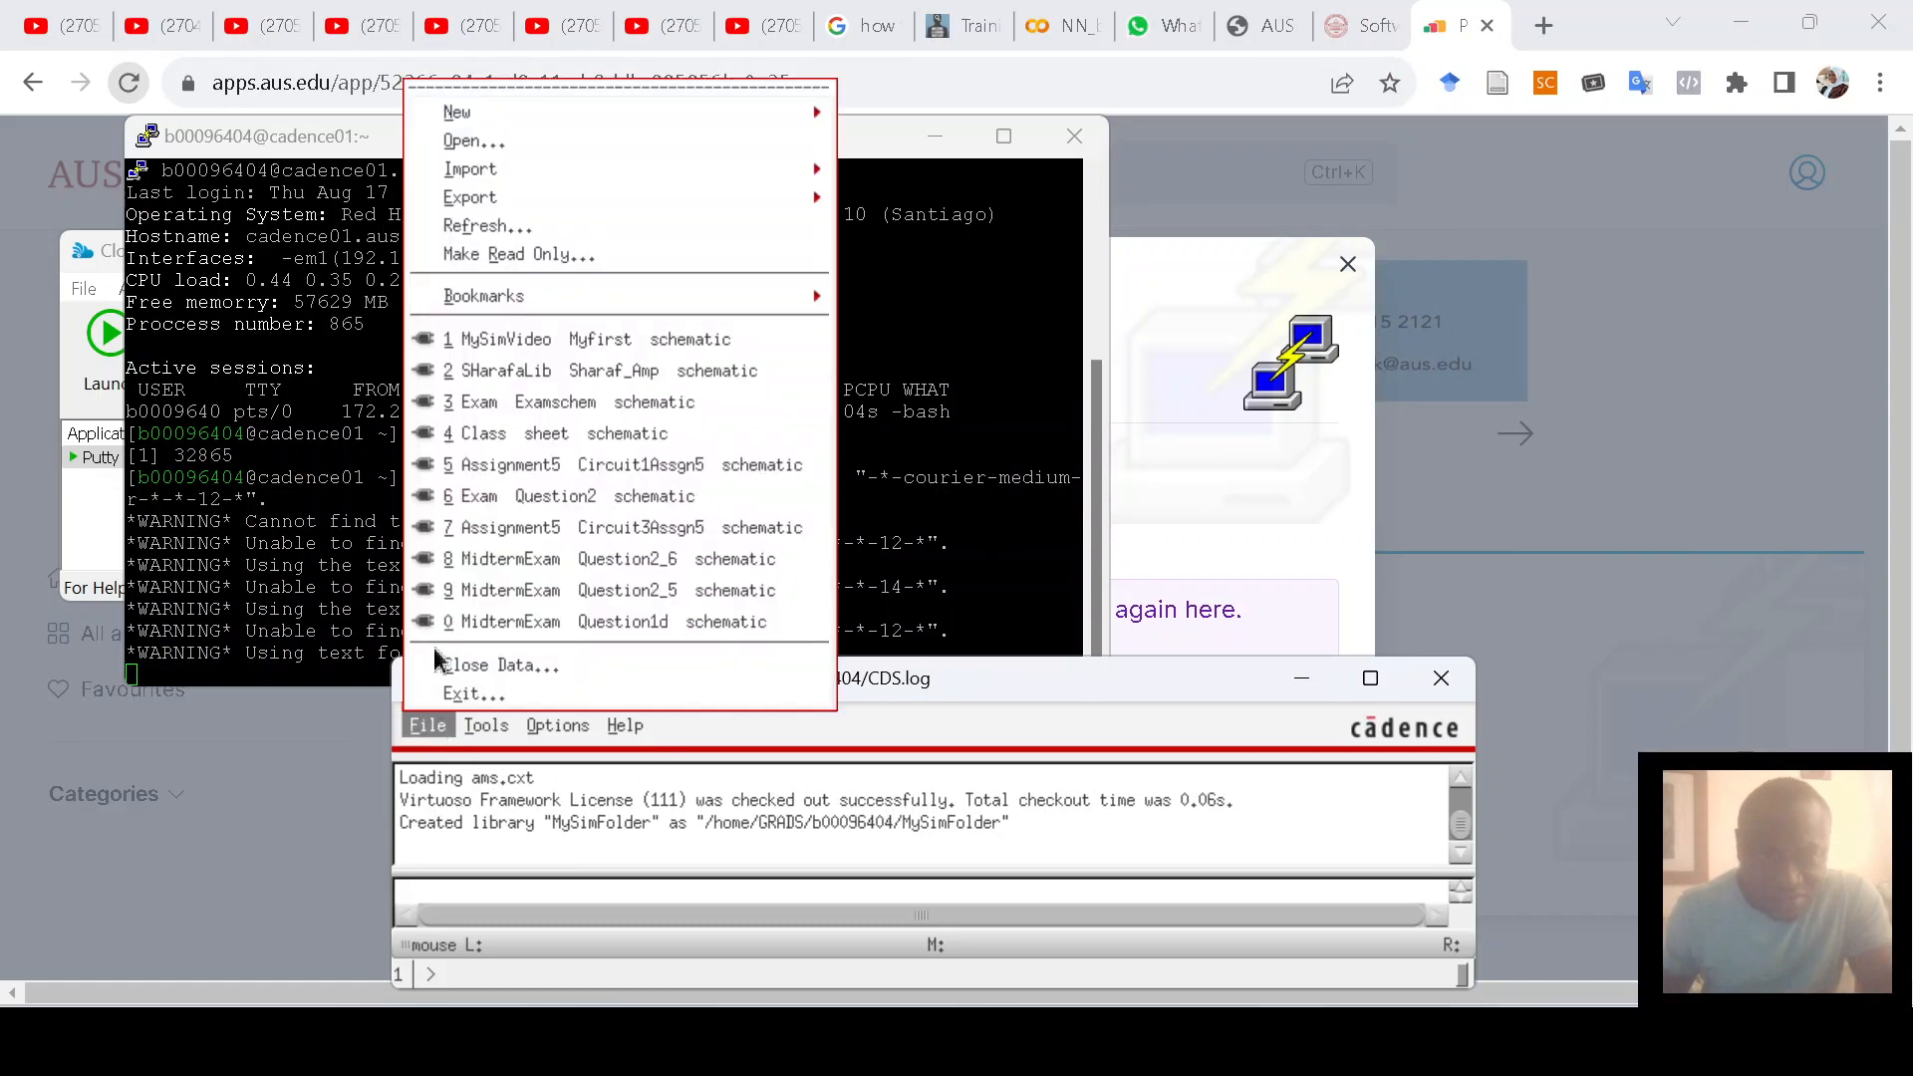
Step: Cancel the Open File dialog, open the Library Manager, and select the MySimFolder library
{"action": "left_click", "coordinate": [477, 149]}
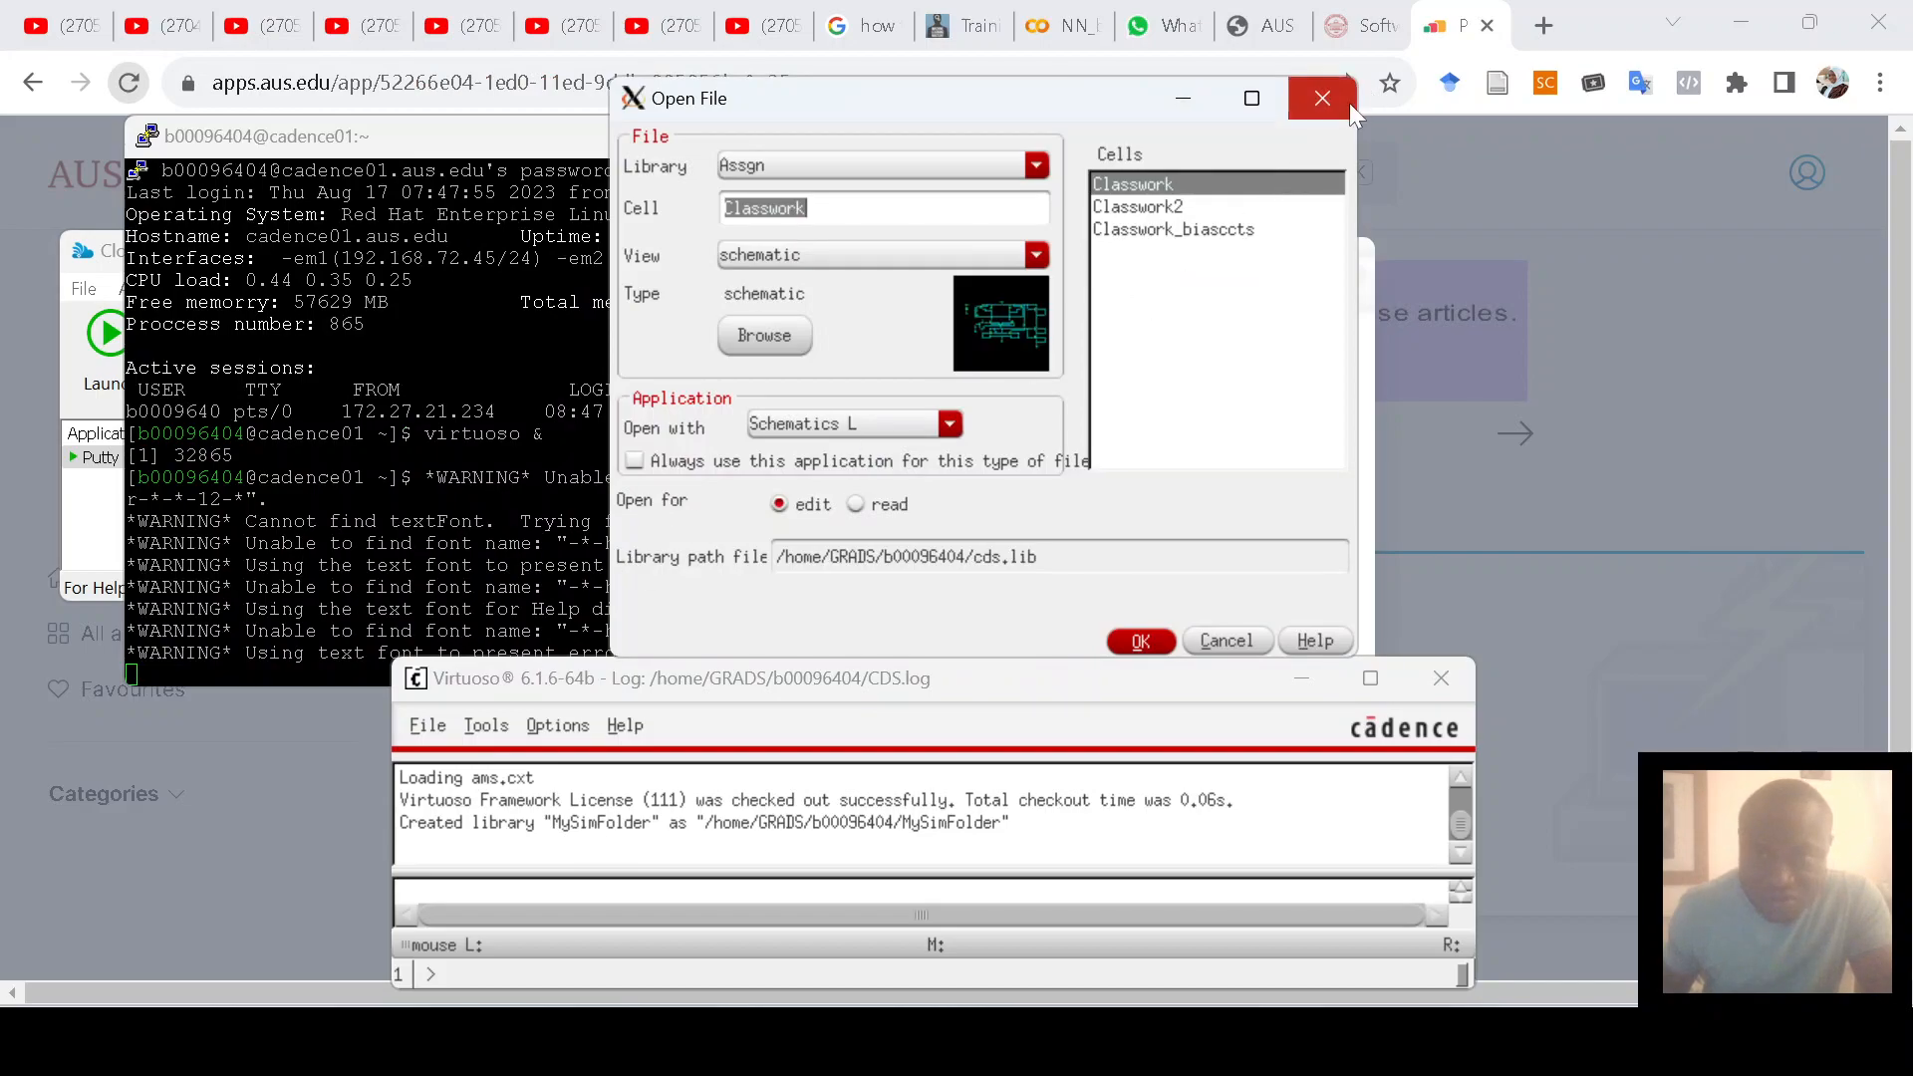
{"action": "left_click", "coordinate": [1335, 104]}
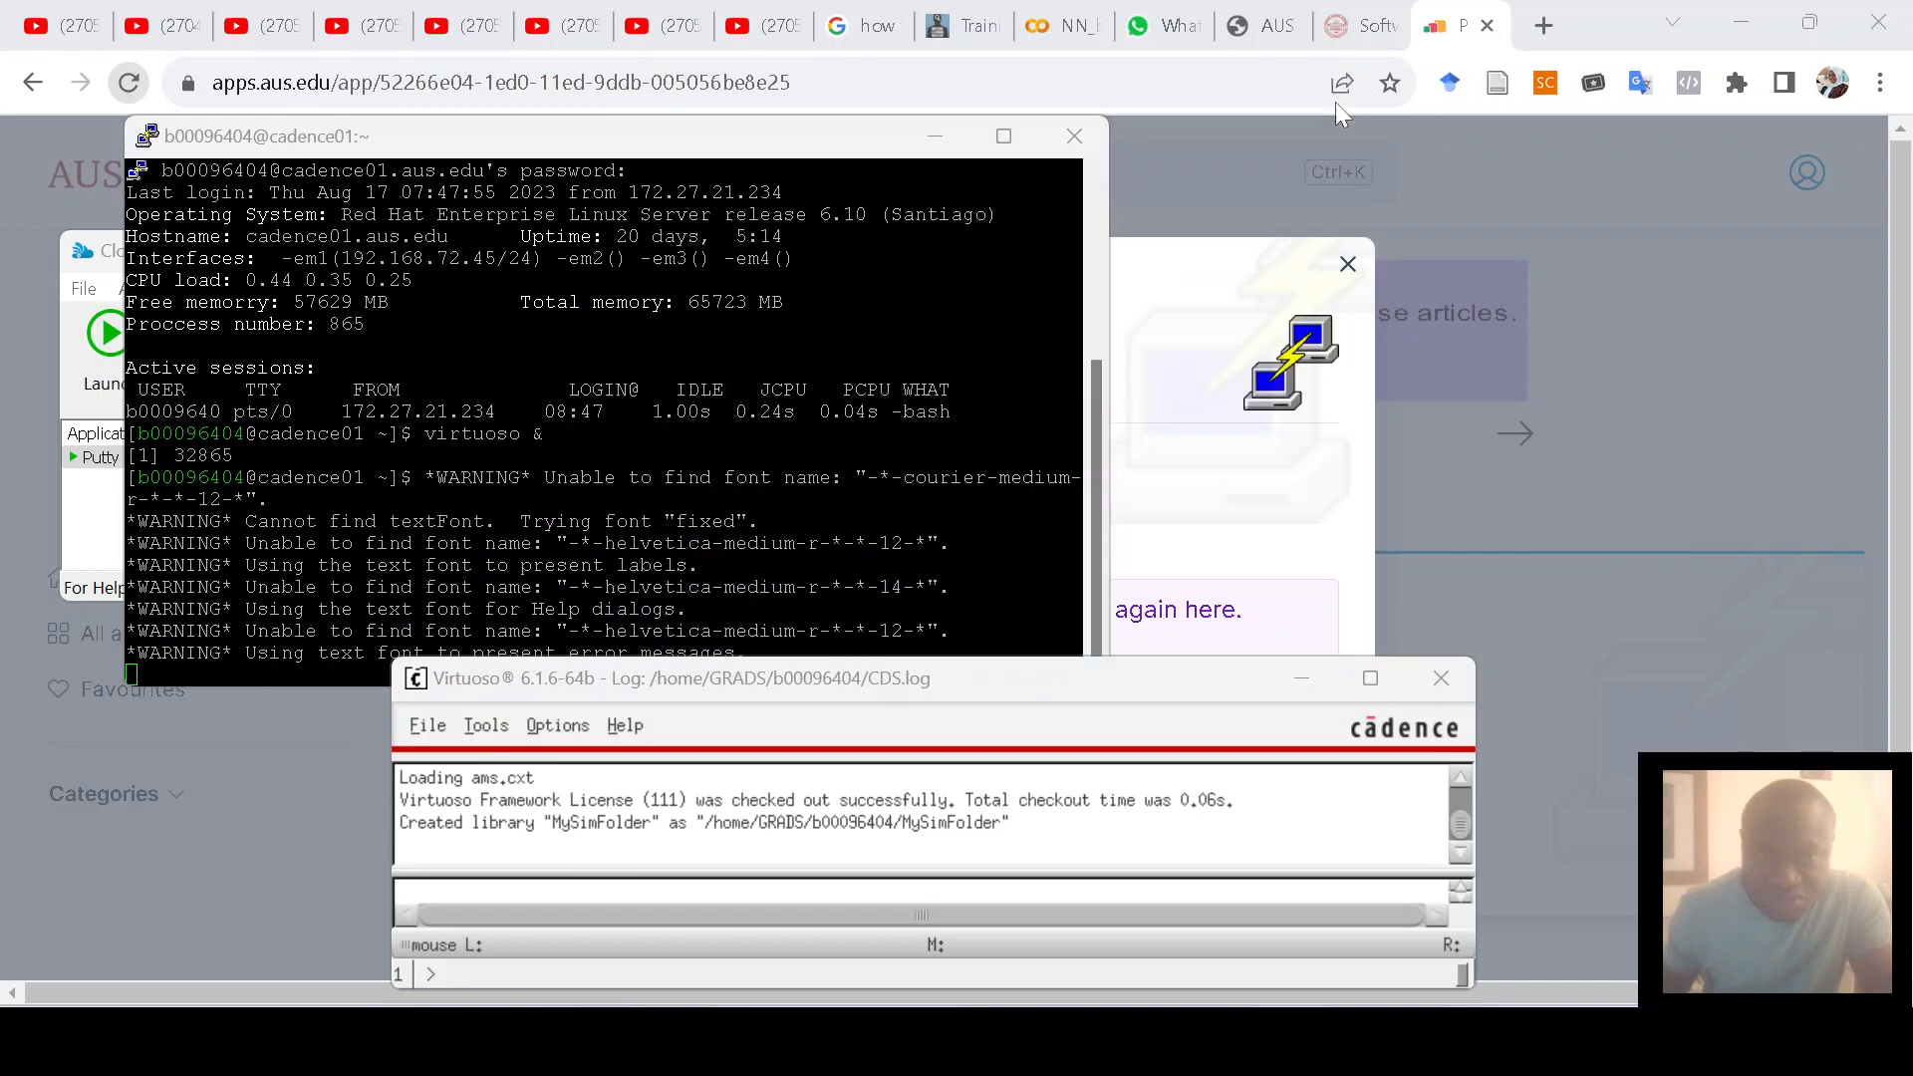
{"action": "left_click", "coordinate": [485, 729]}
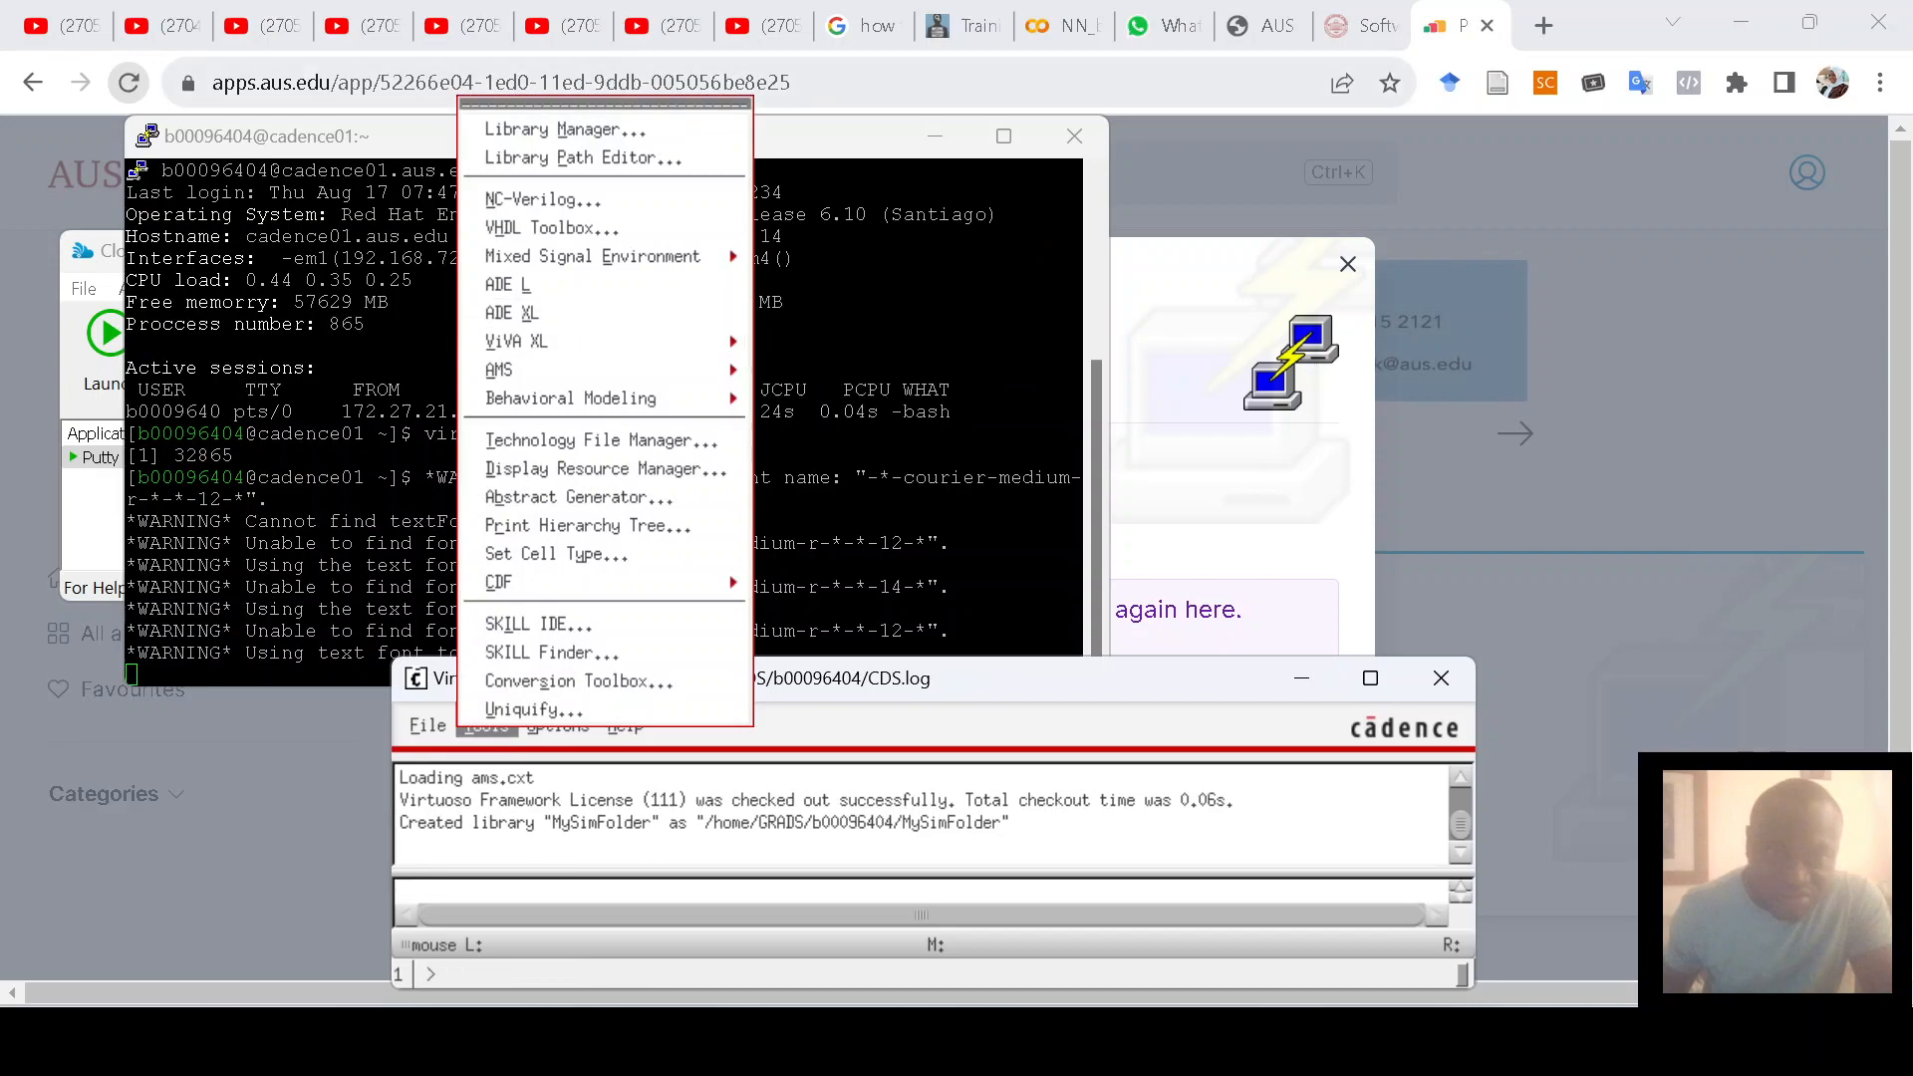
{"action": "left_click", "coordinate": [603, 135]}
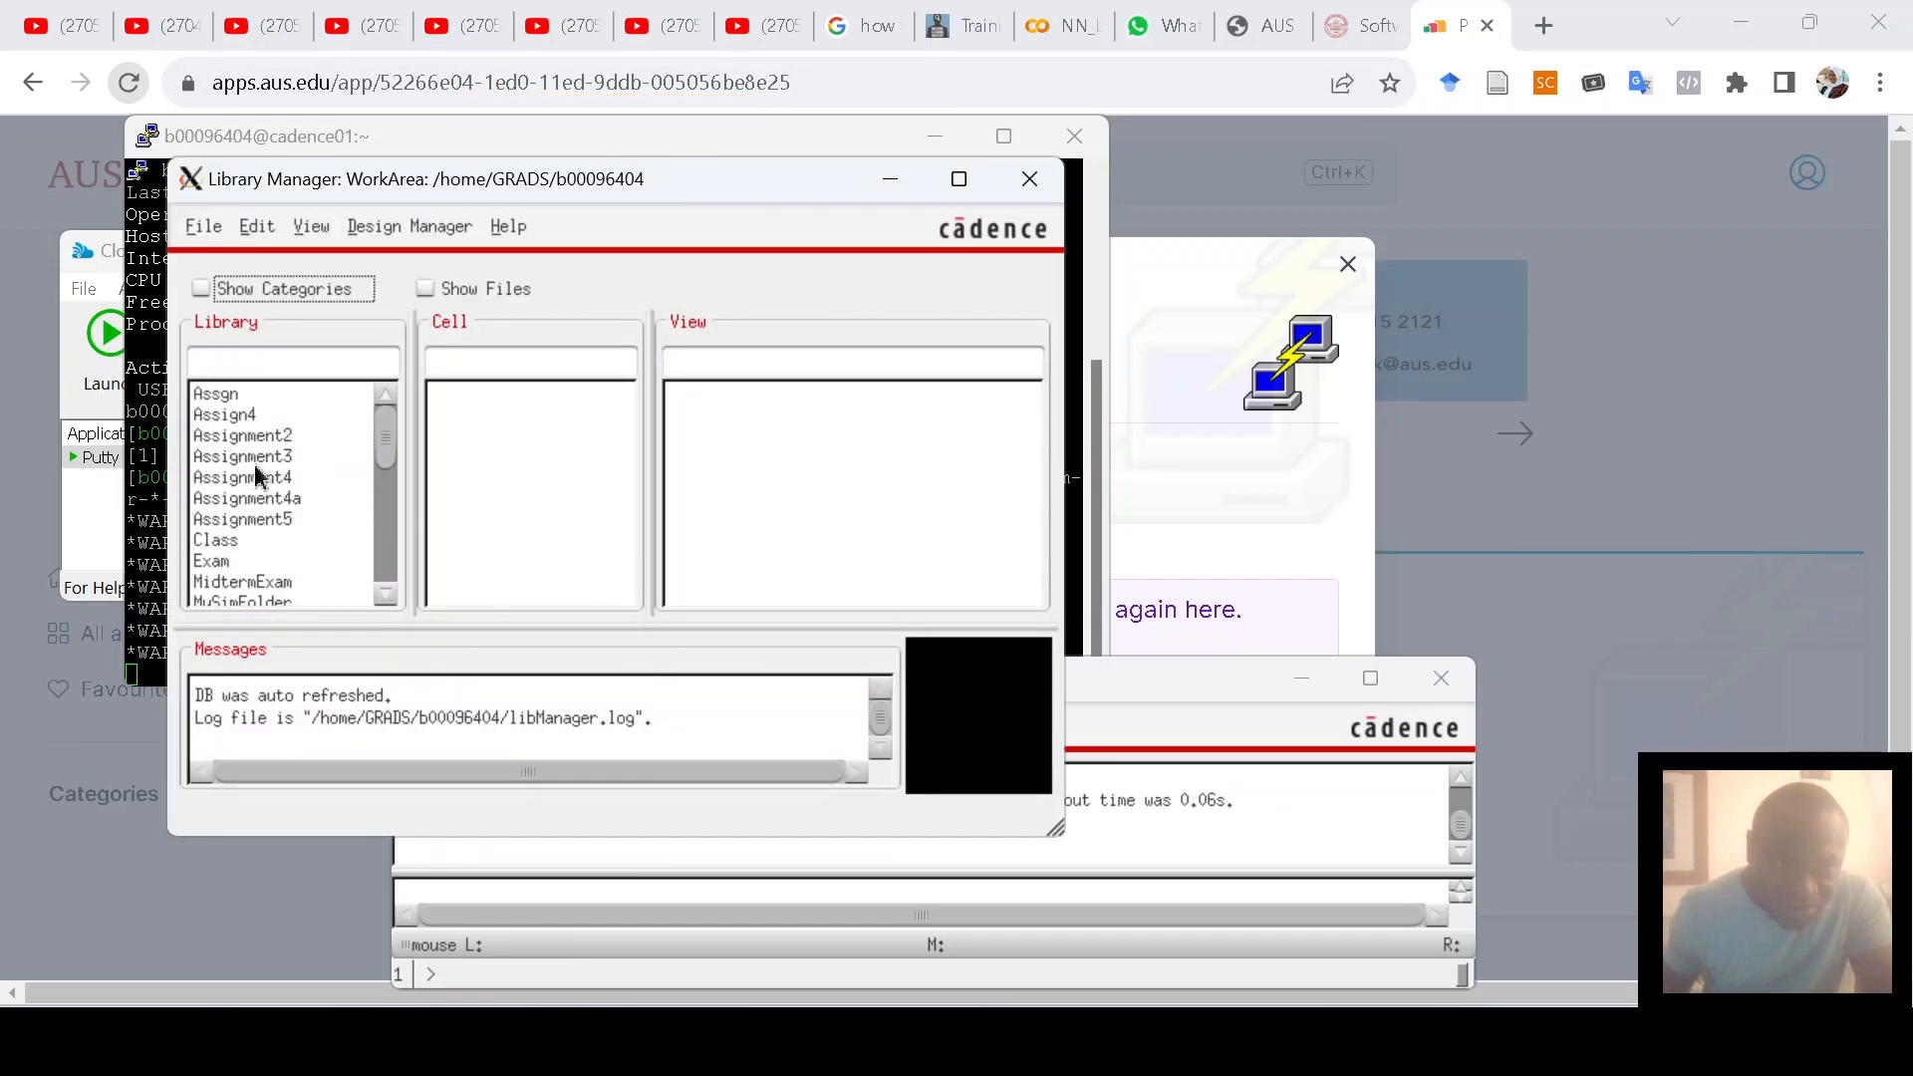
{"action": "scroll", "coordinate": [257, 518], "scroll_direction": "down", "scroll_amount": 1}
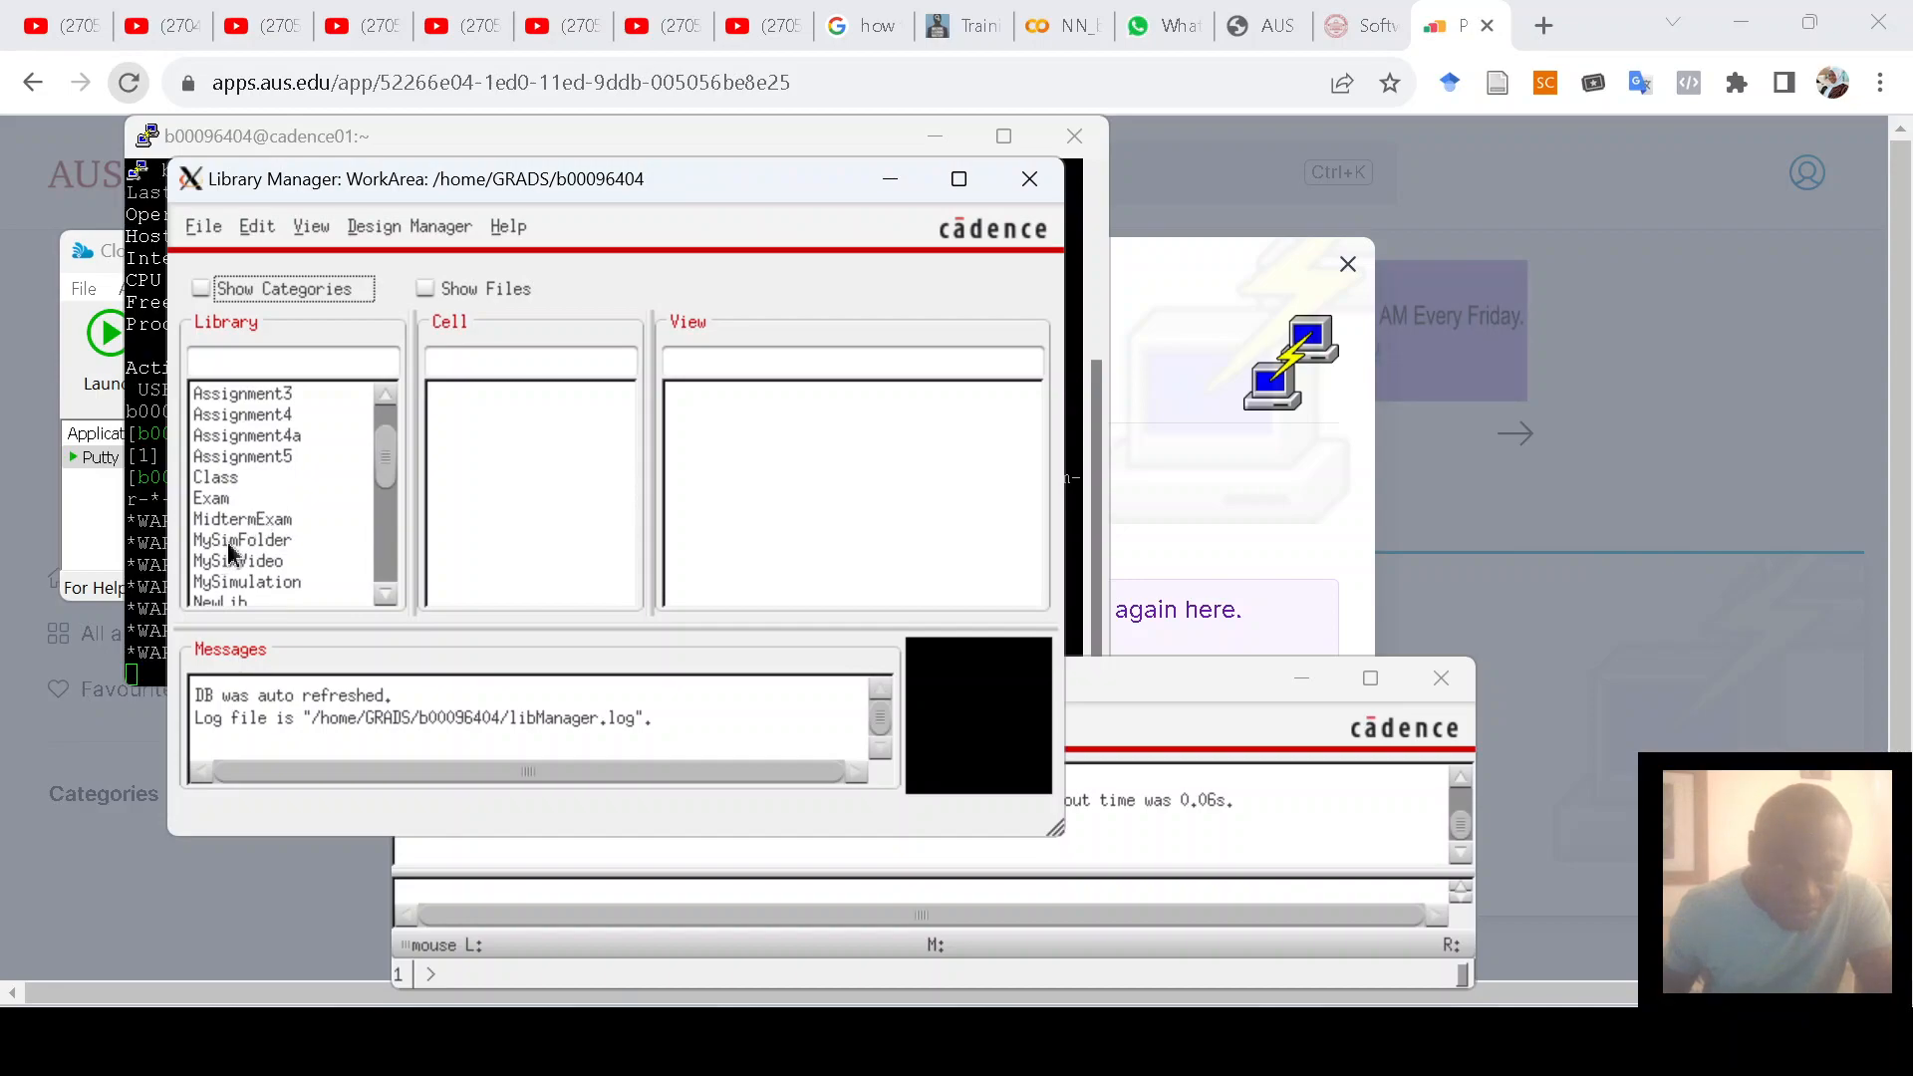
{"action": "left_click", "coordinate": [237, 543]}
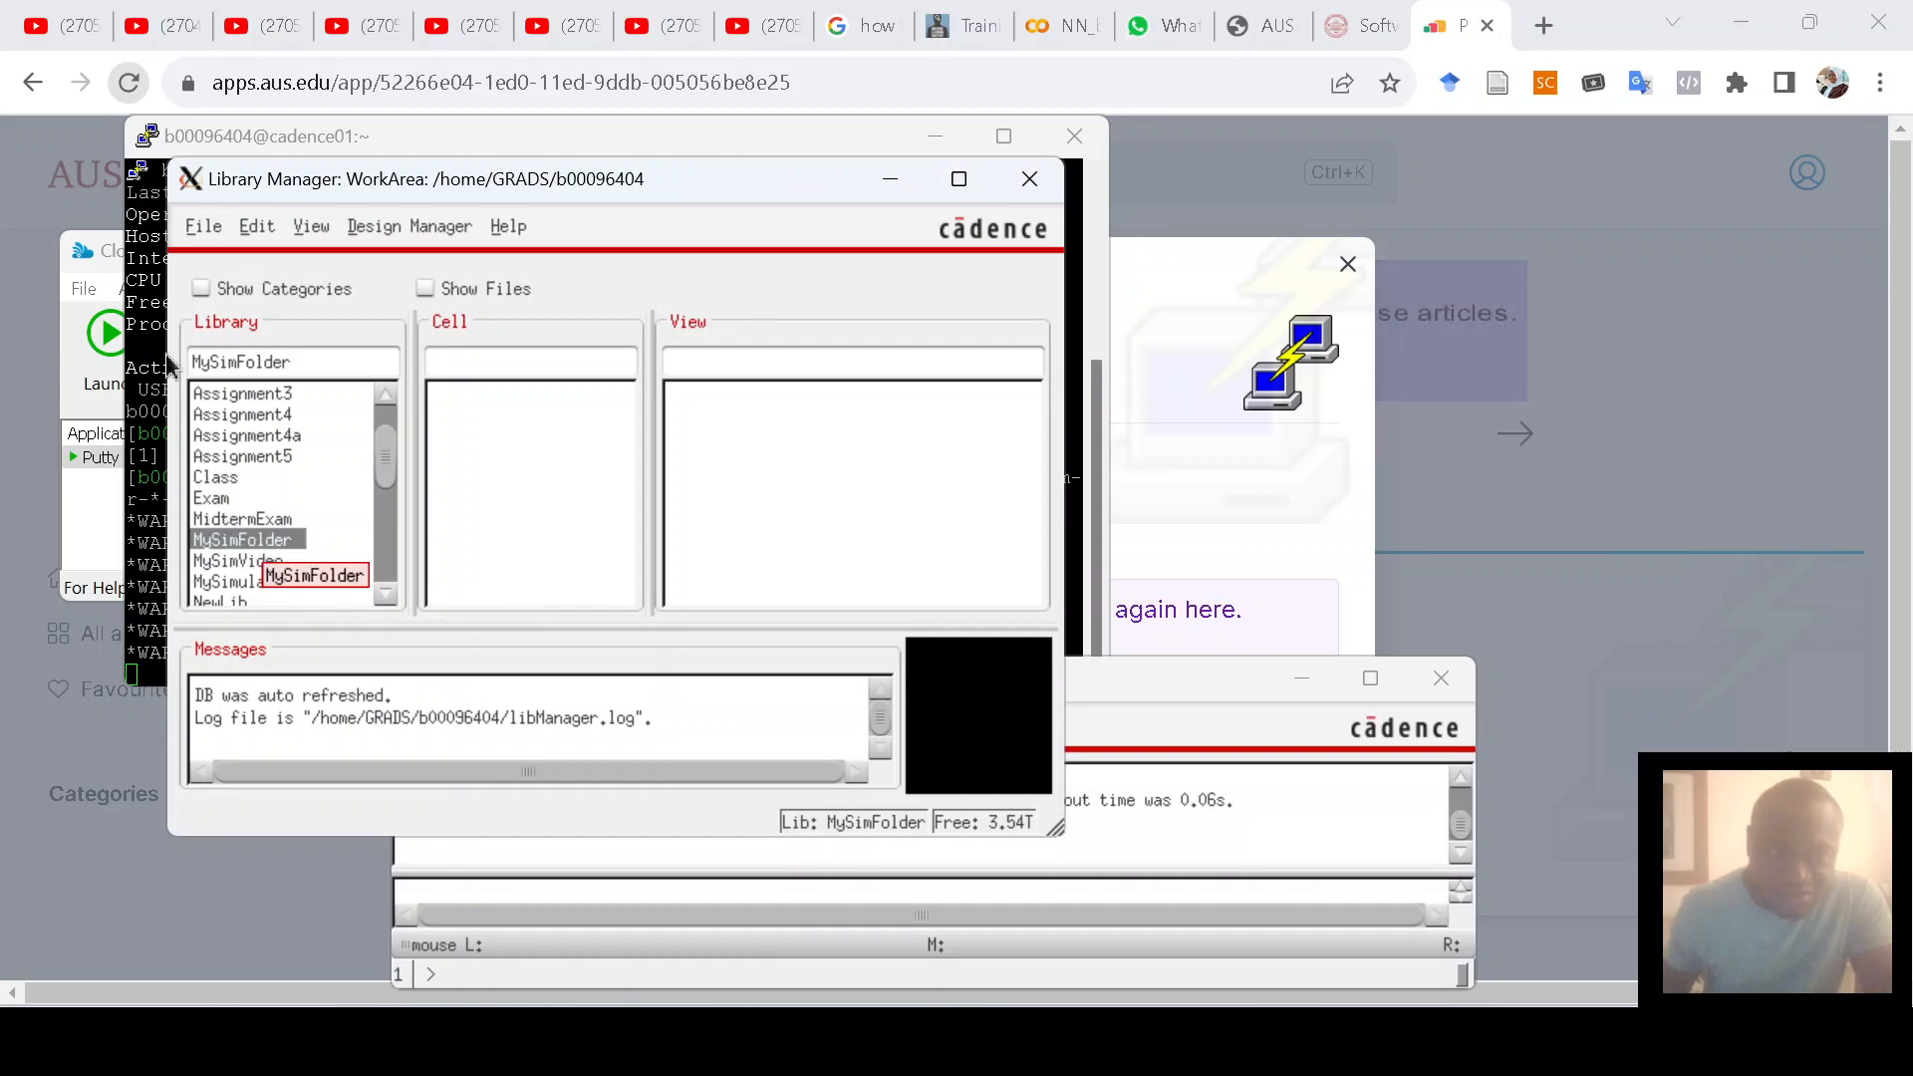
{"action": "left_click", "coordinate": [204, 233]}
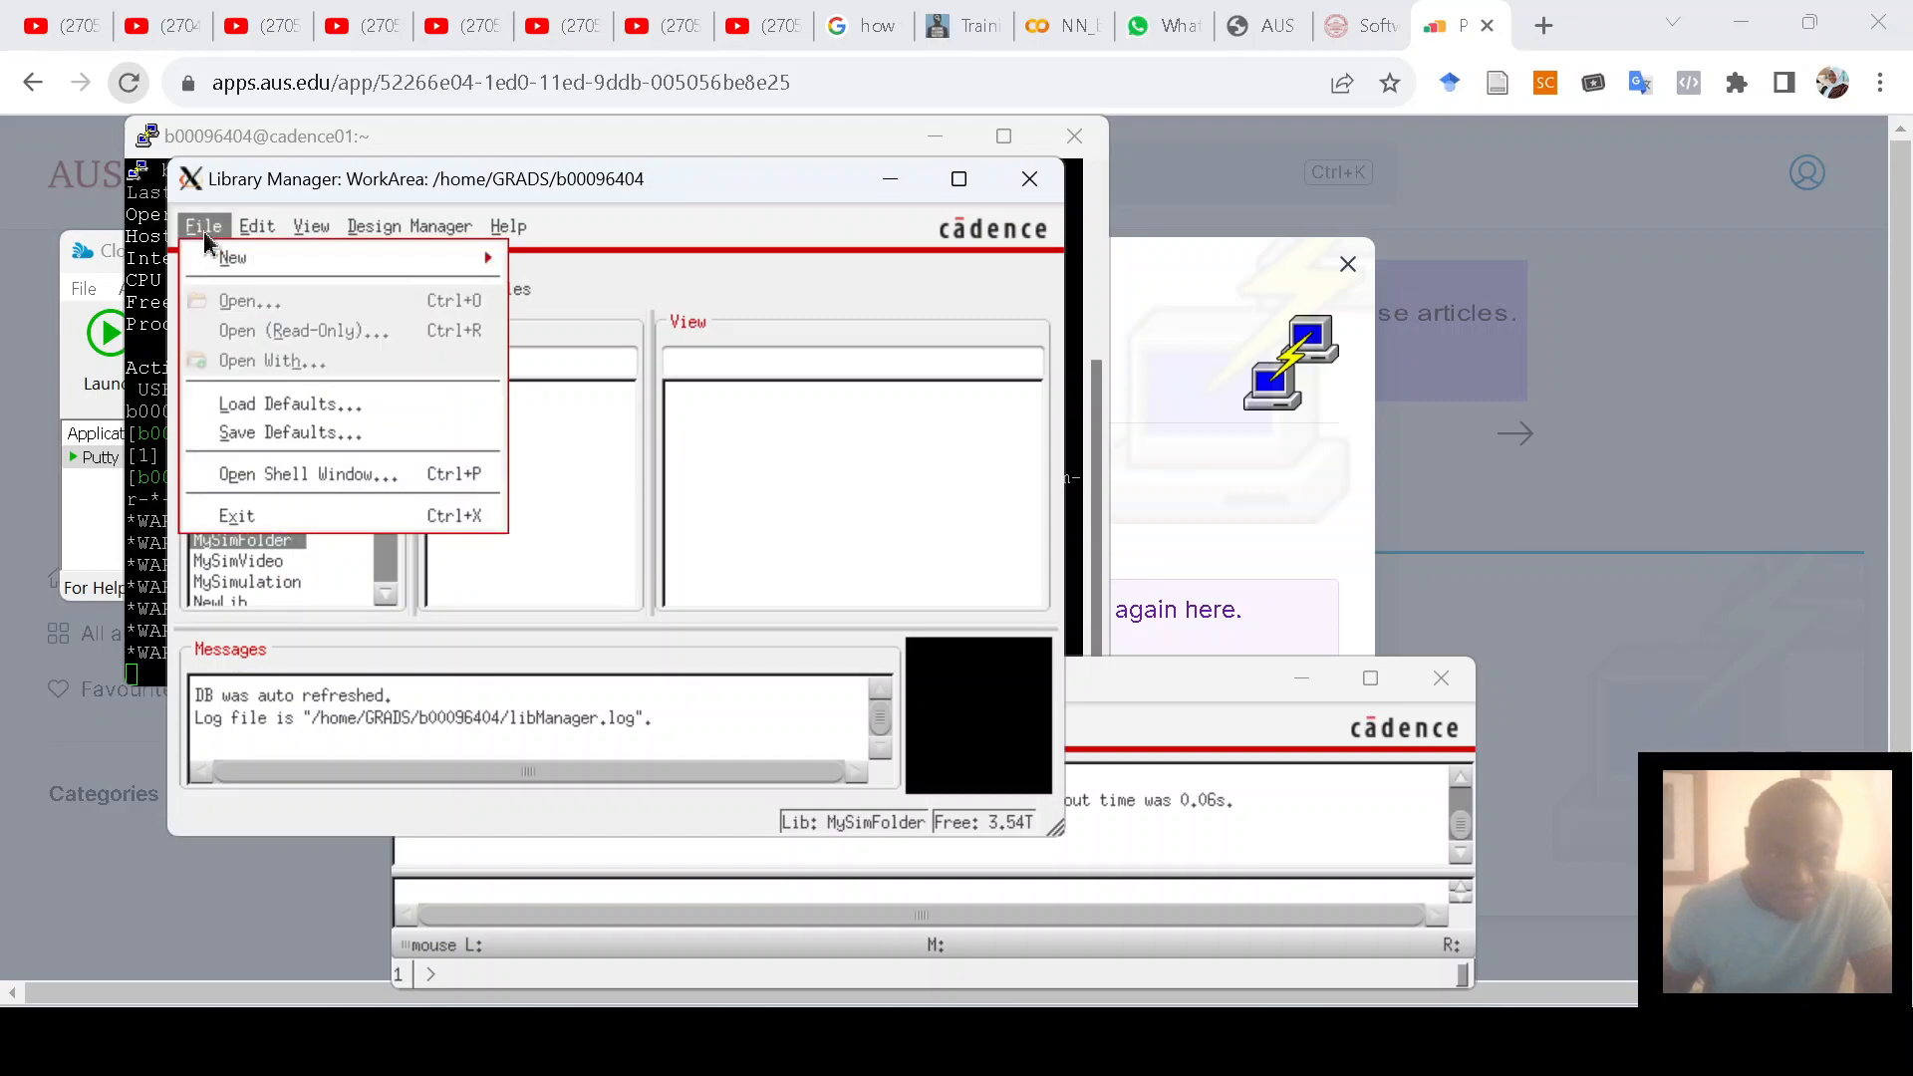
Step: Create cell MyFirstScm with view type schematic in the MySimFolder library
{"action": "mouse_move", "coordinate": [237, 261]}
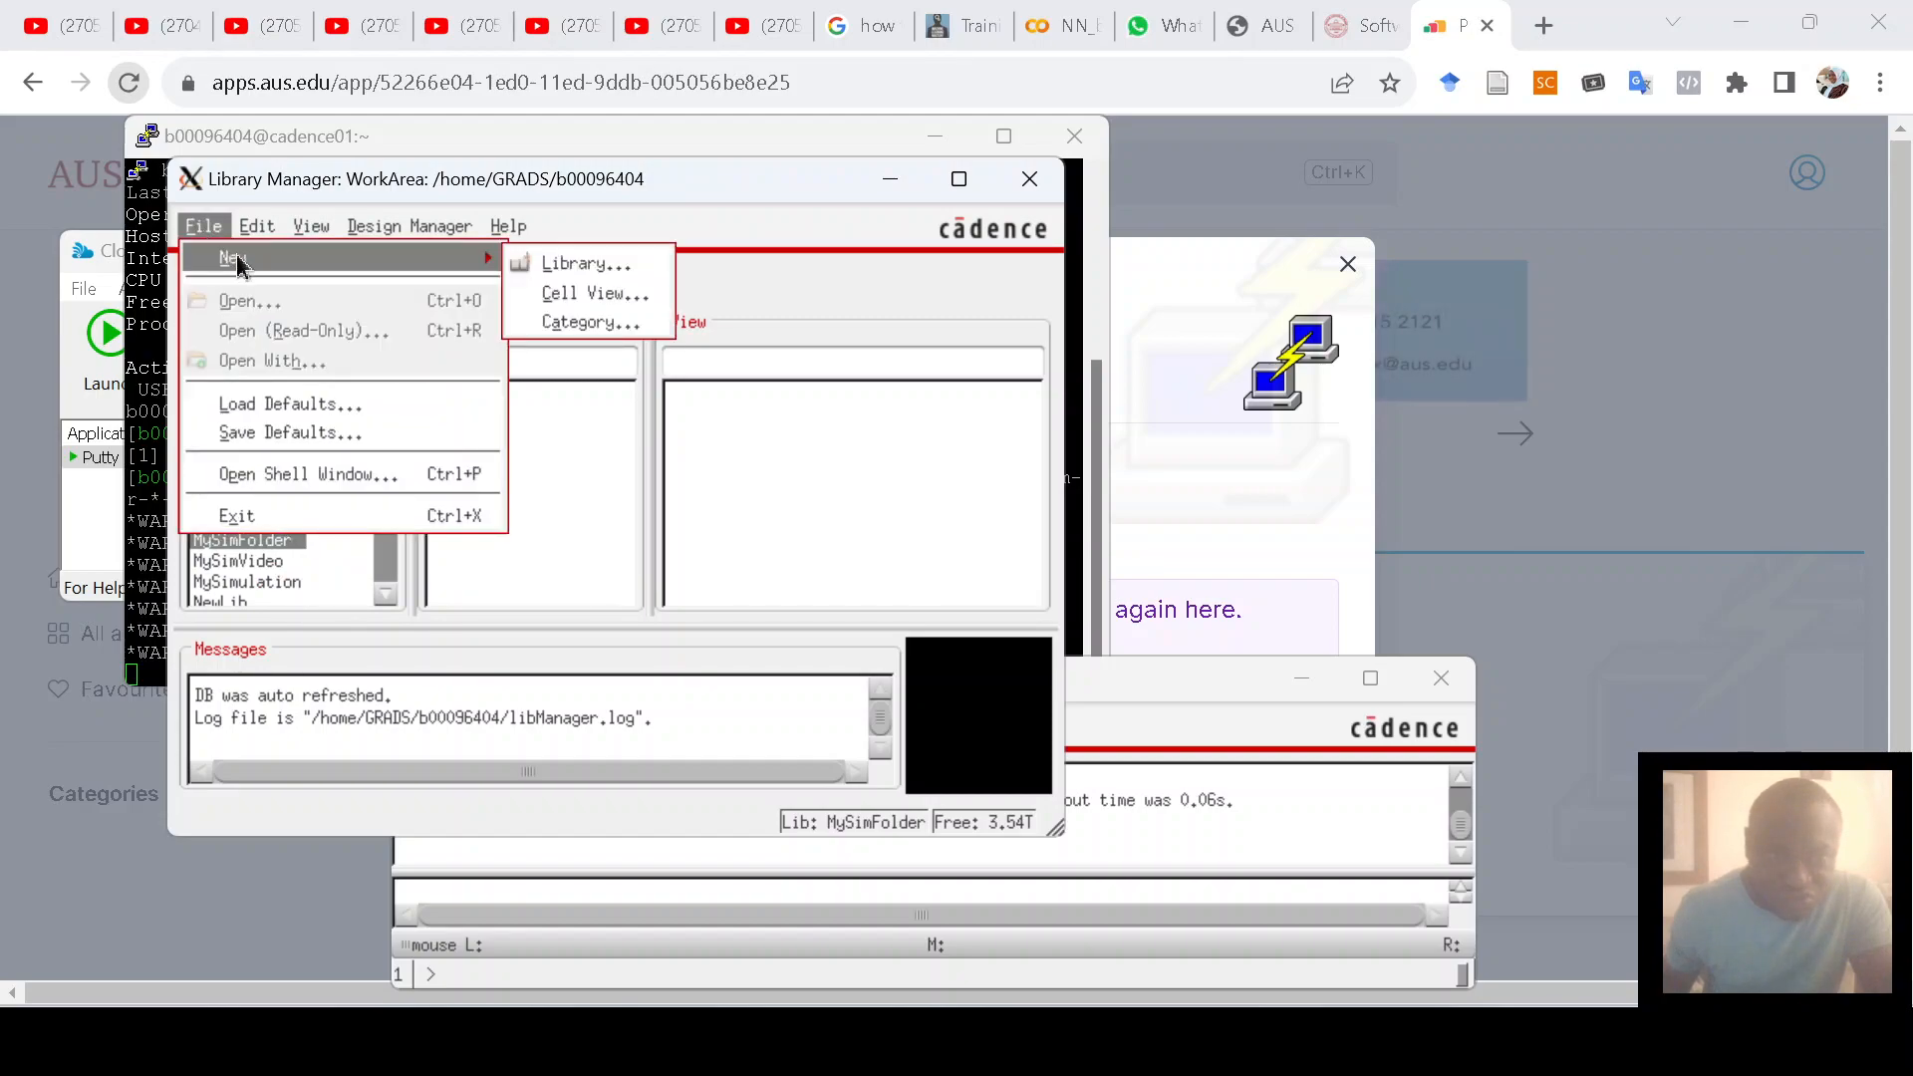
{"action": "left_click", "coordinate": [590, 299]}
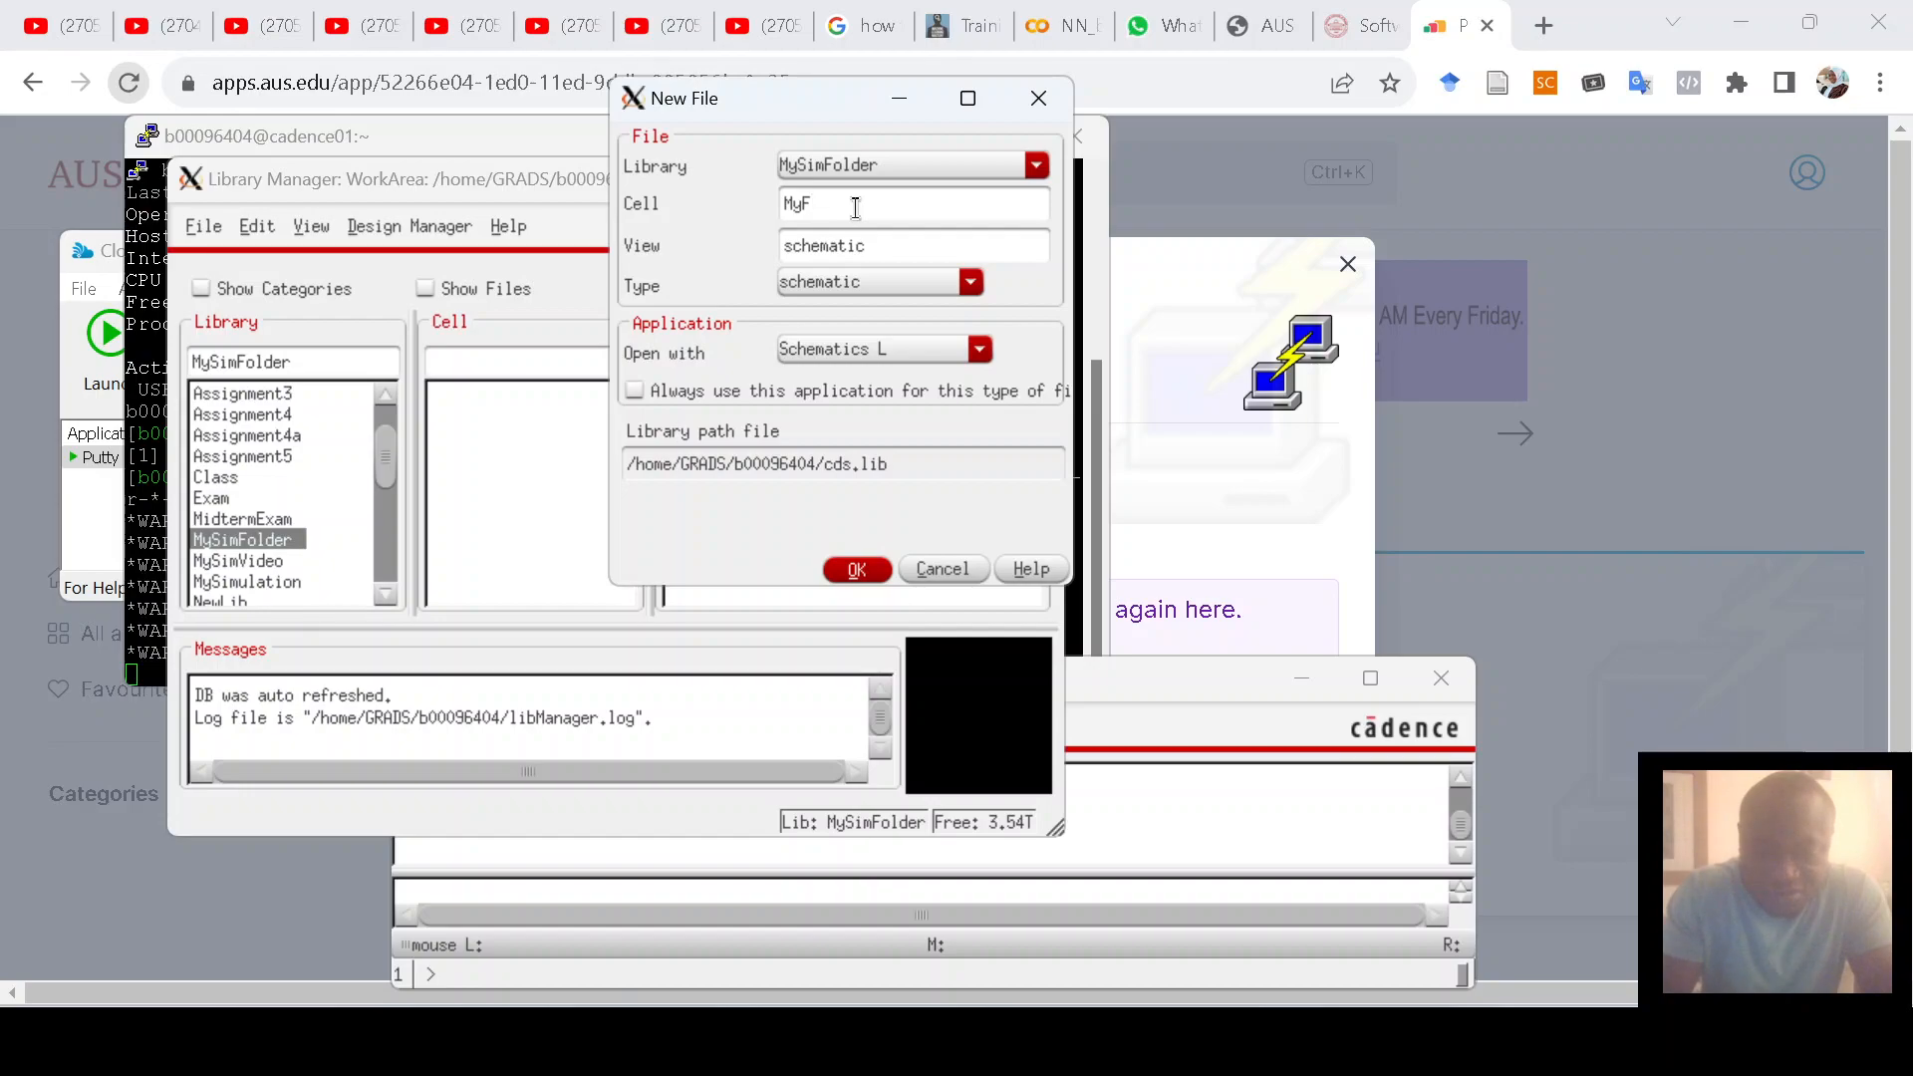
{"action": "type", "text": "rstScm"}
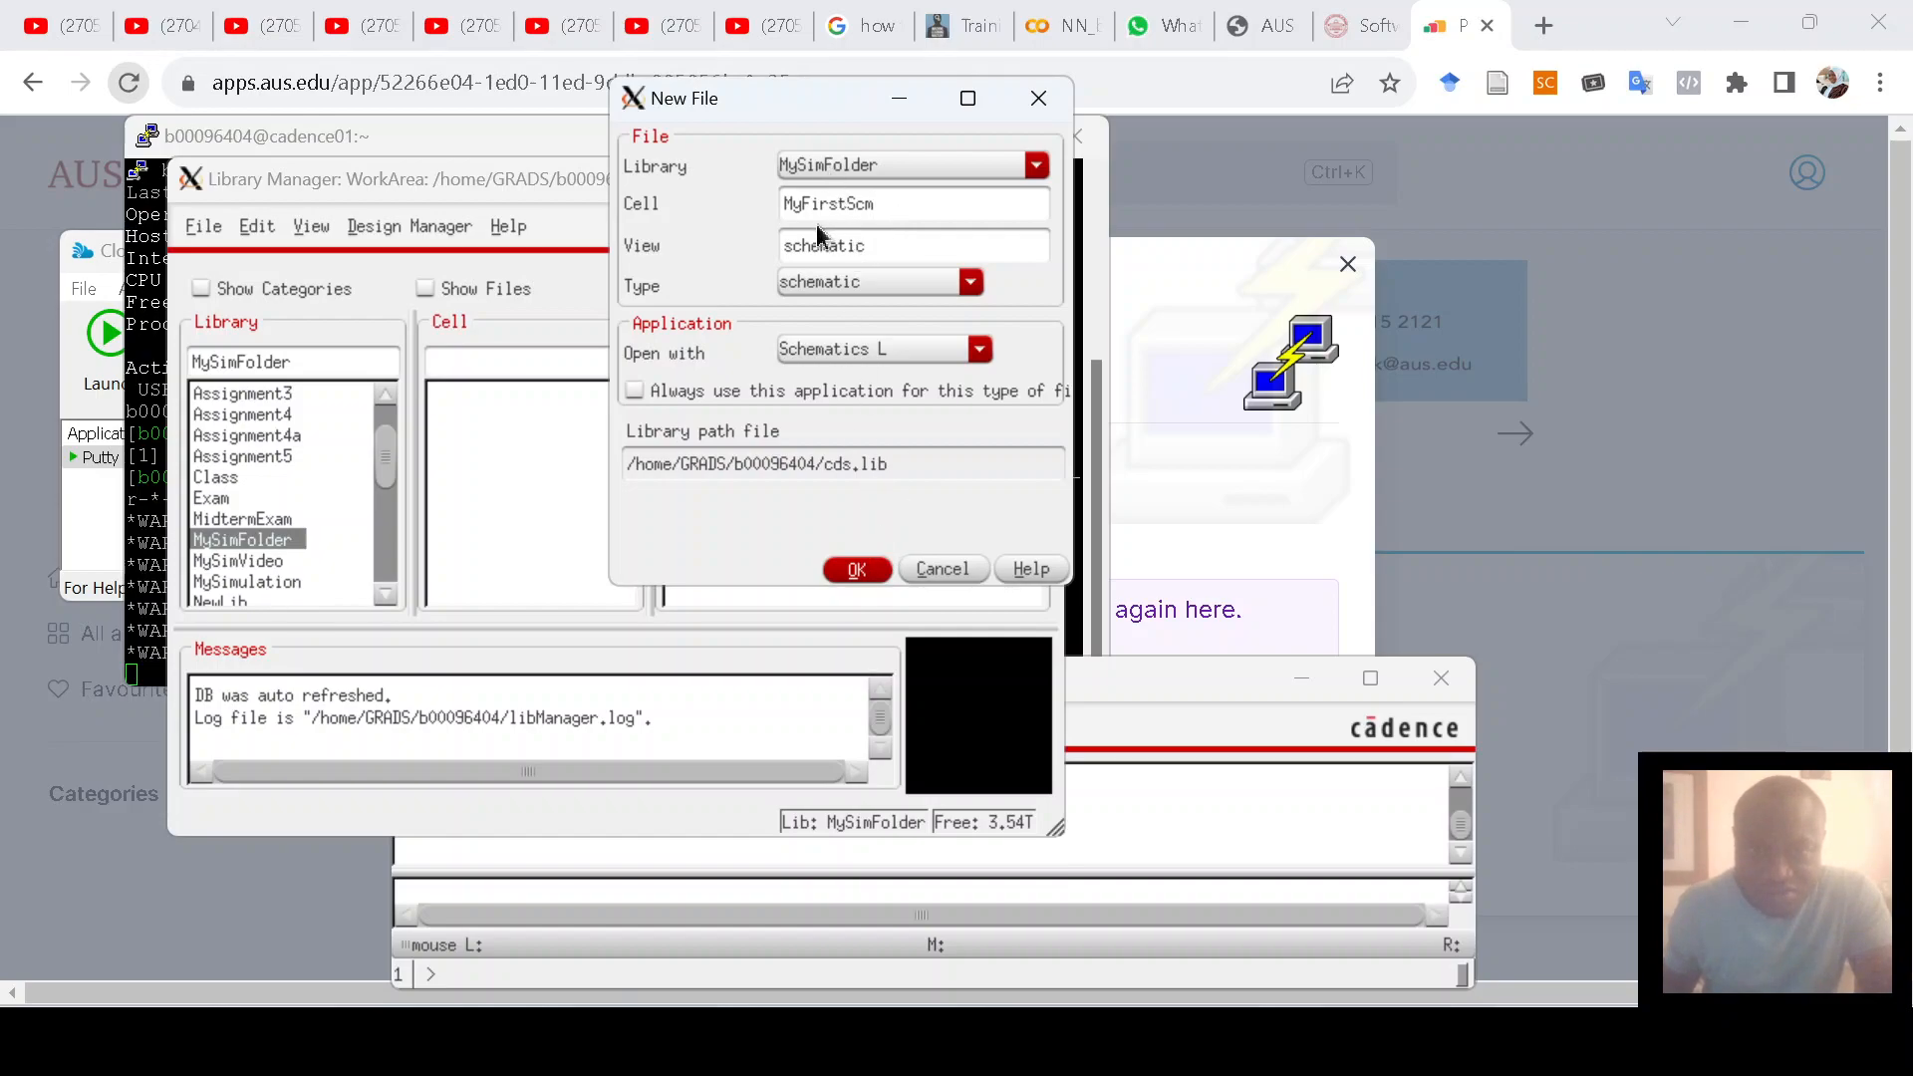
{"action": "left_click", "coordinate": [852, 571]}
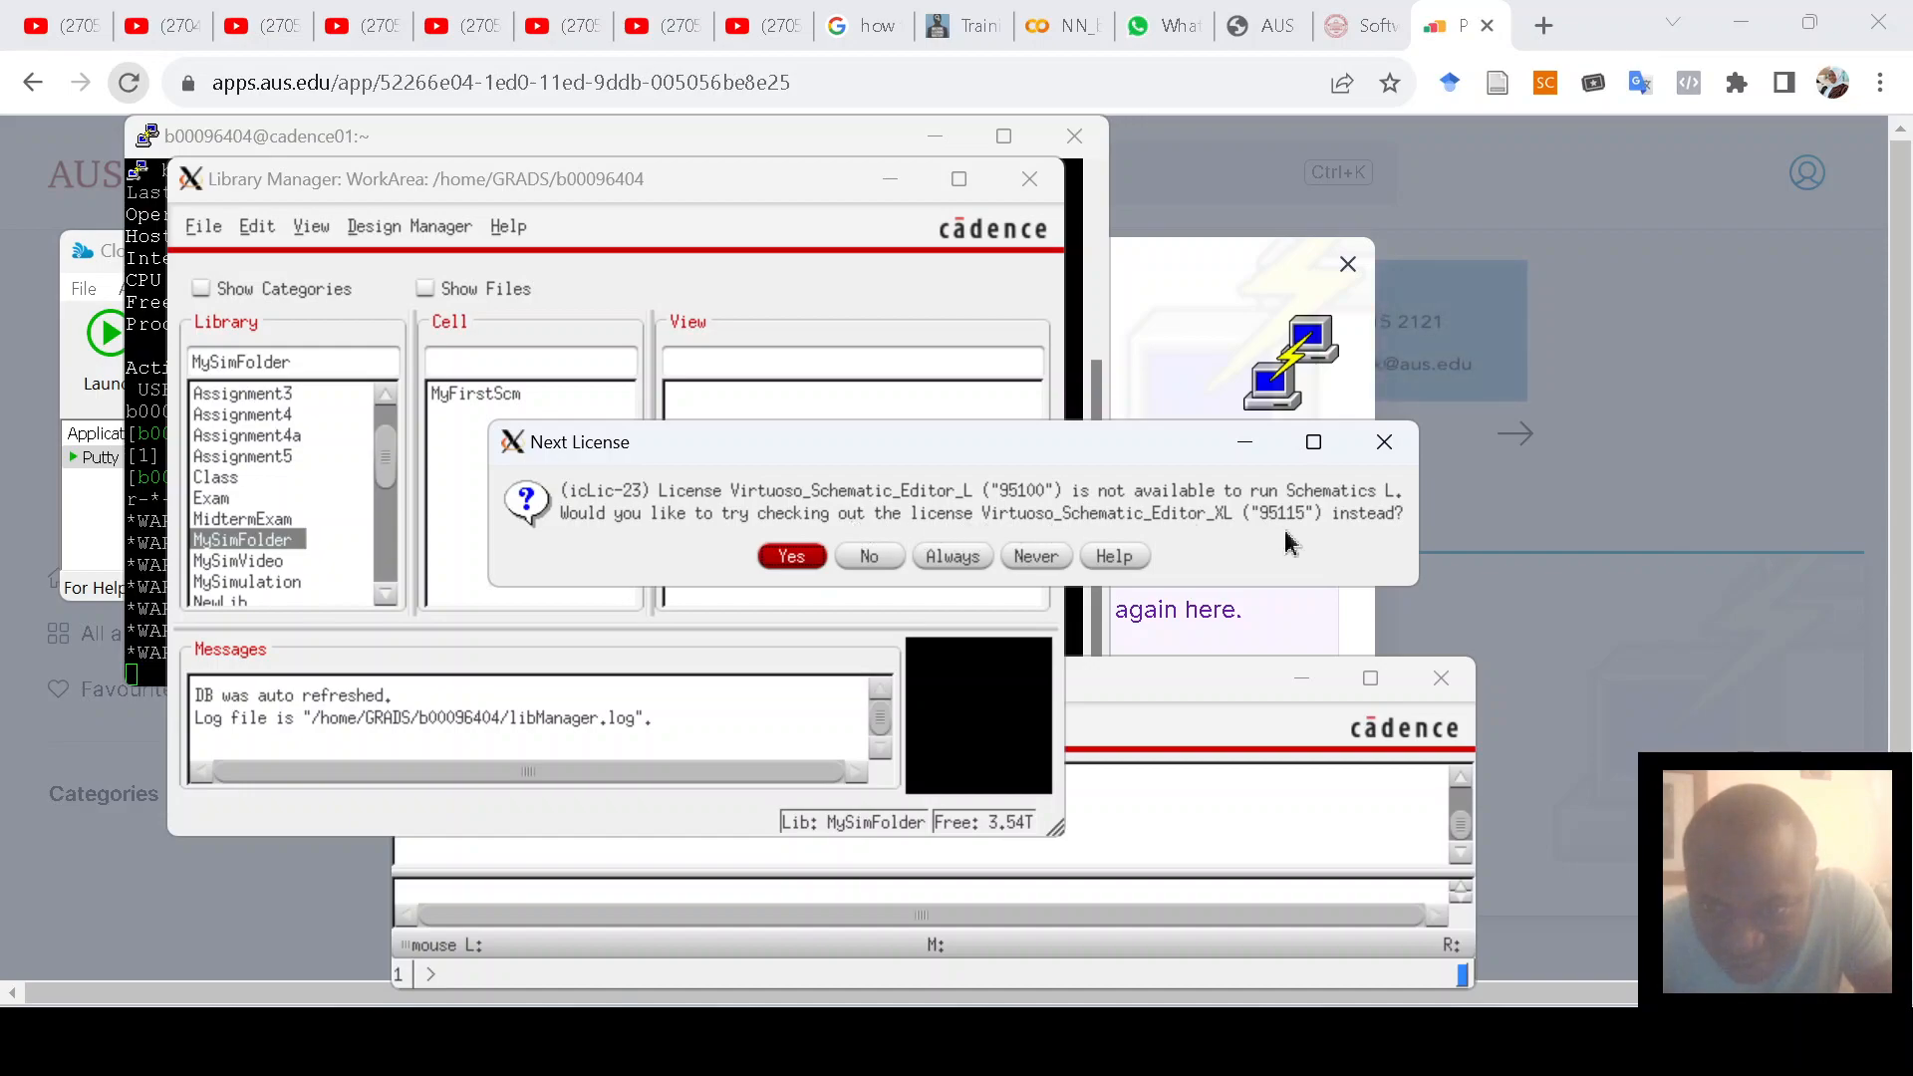
Step: Accept the XL license, maximise the Schematic Editor, and browse its Launch, File and Create menus
{"action": "left_click", "coordinate": [783, 559]}
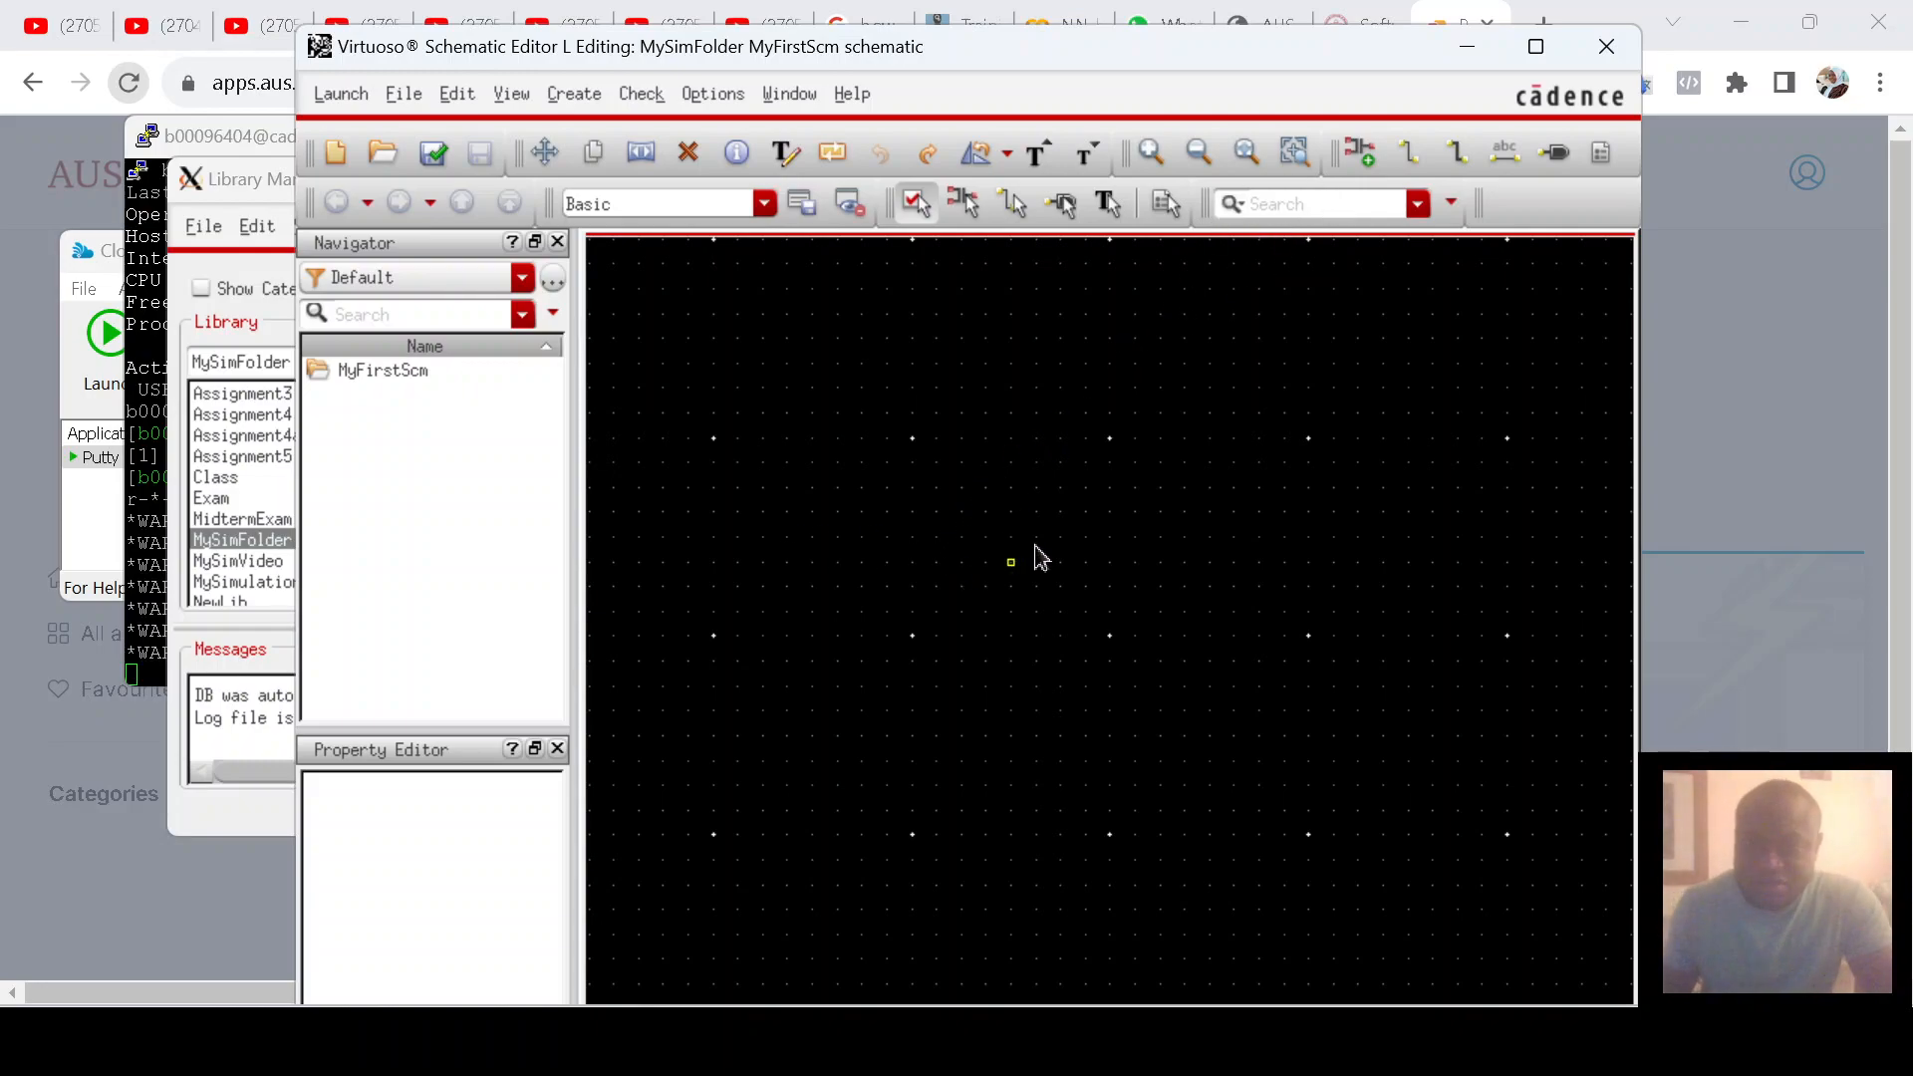
{"action": "left_click", "coordinate": [1536, 46]}
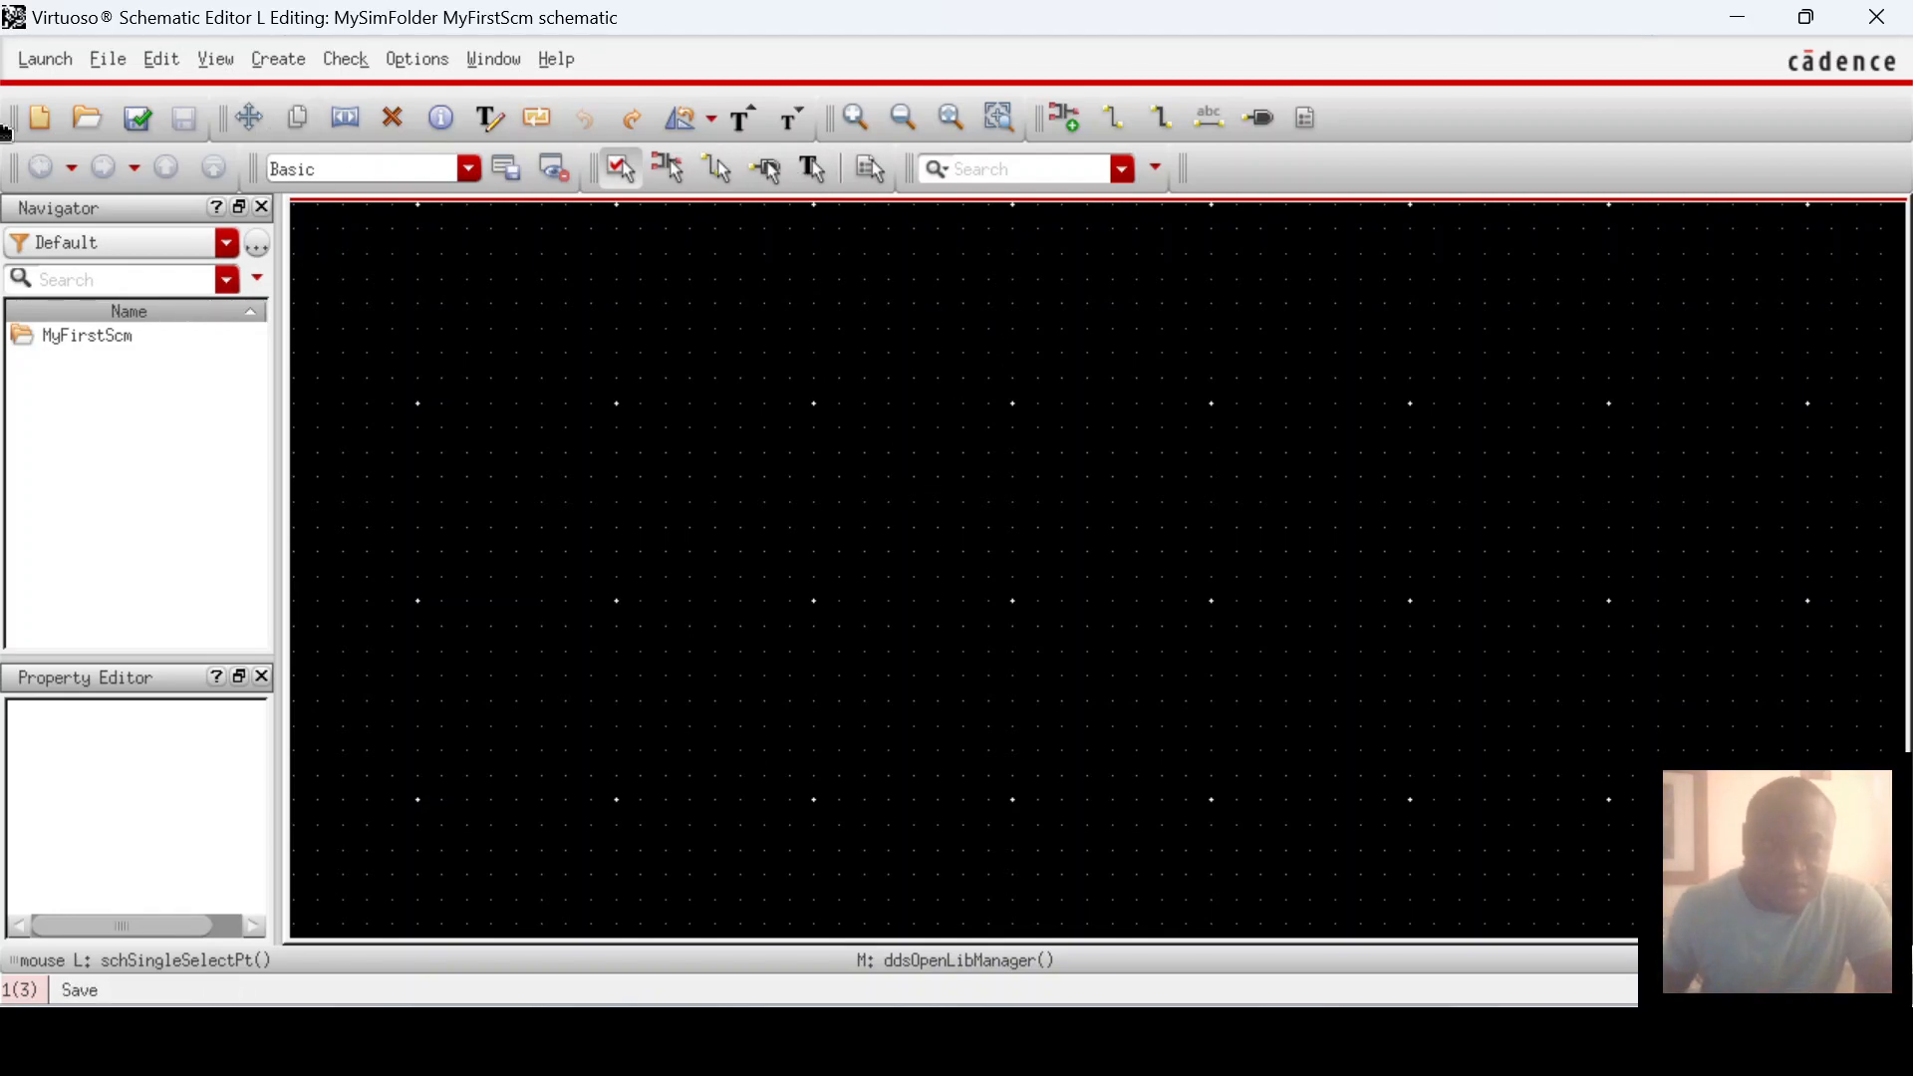
{"action": "left_click", "coordinate": [45, 62]}
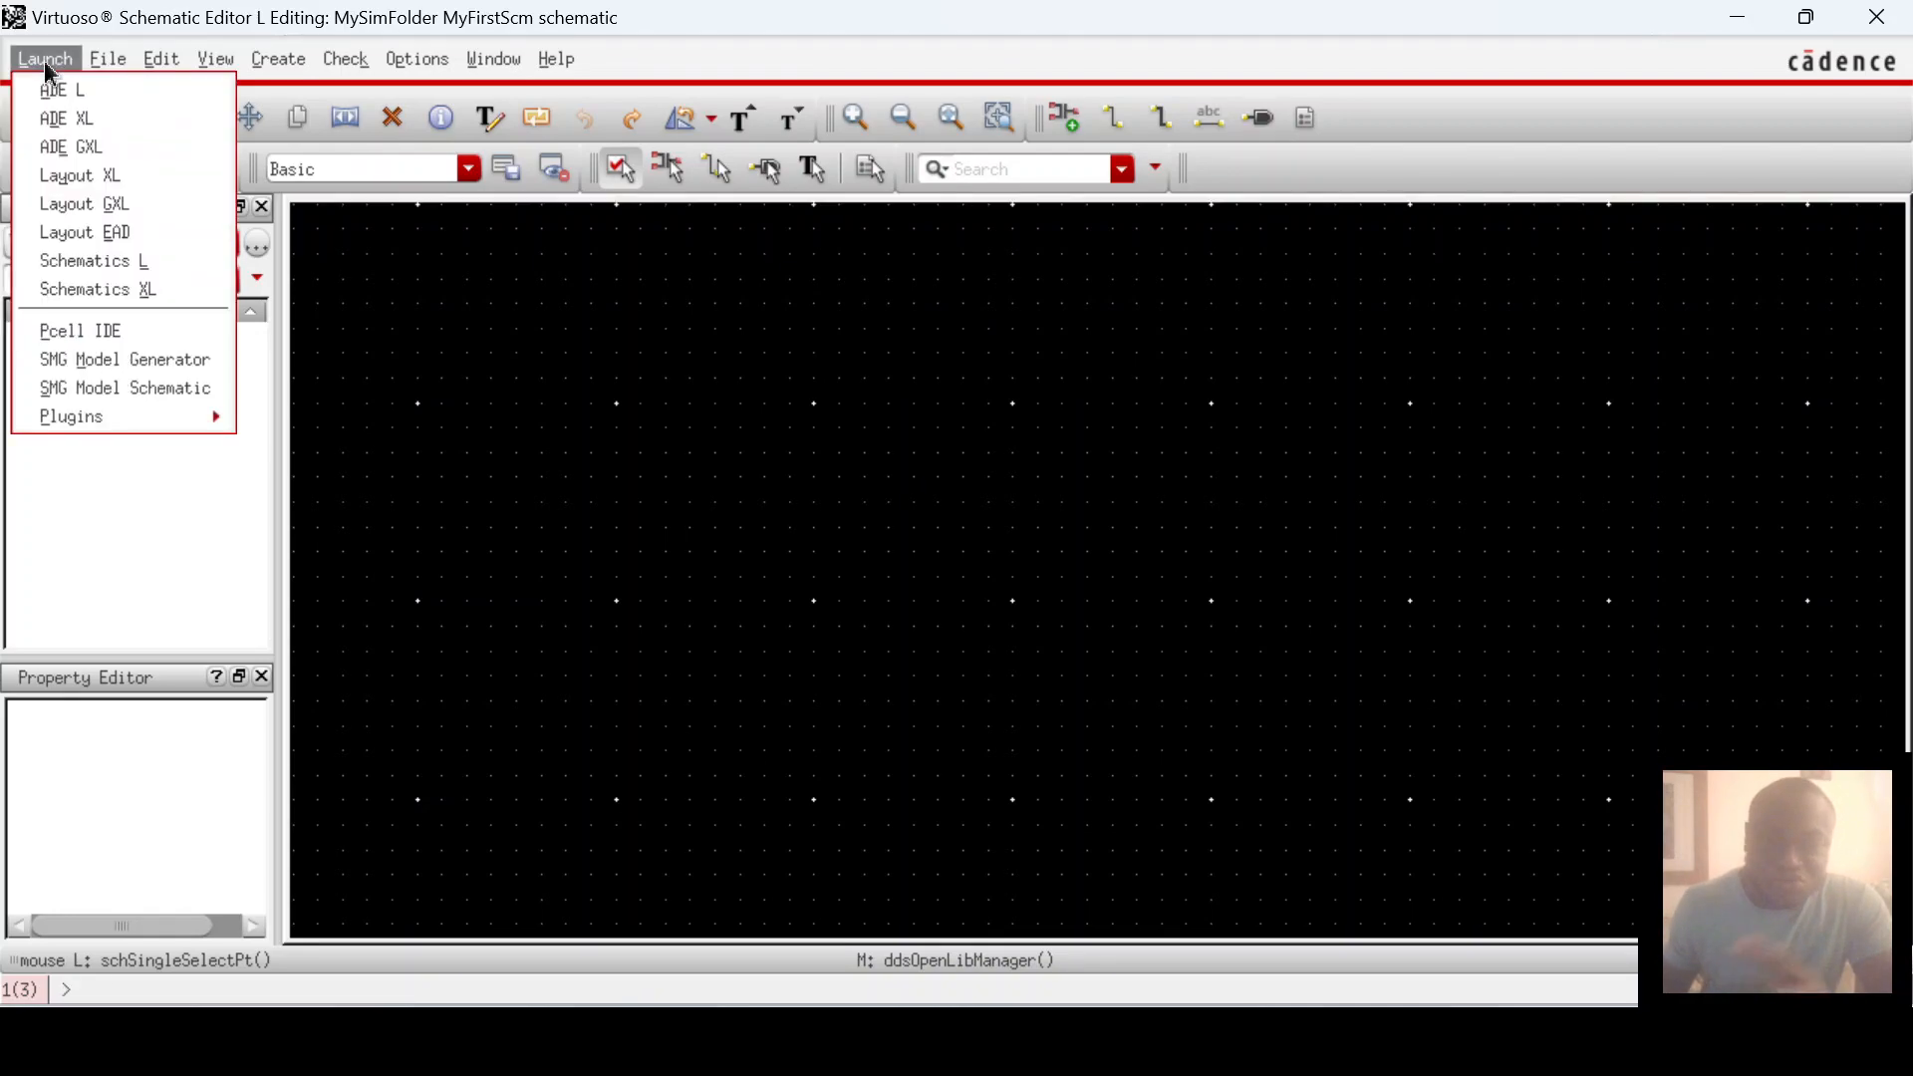
{"action": "left_click", "coordinate": [108, 59]}
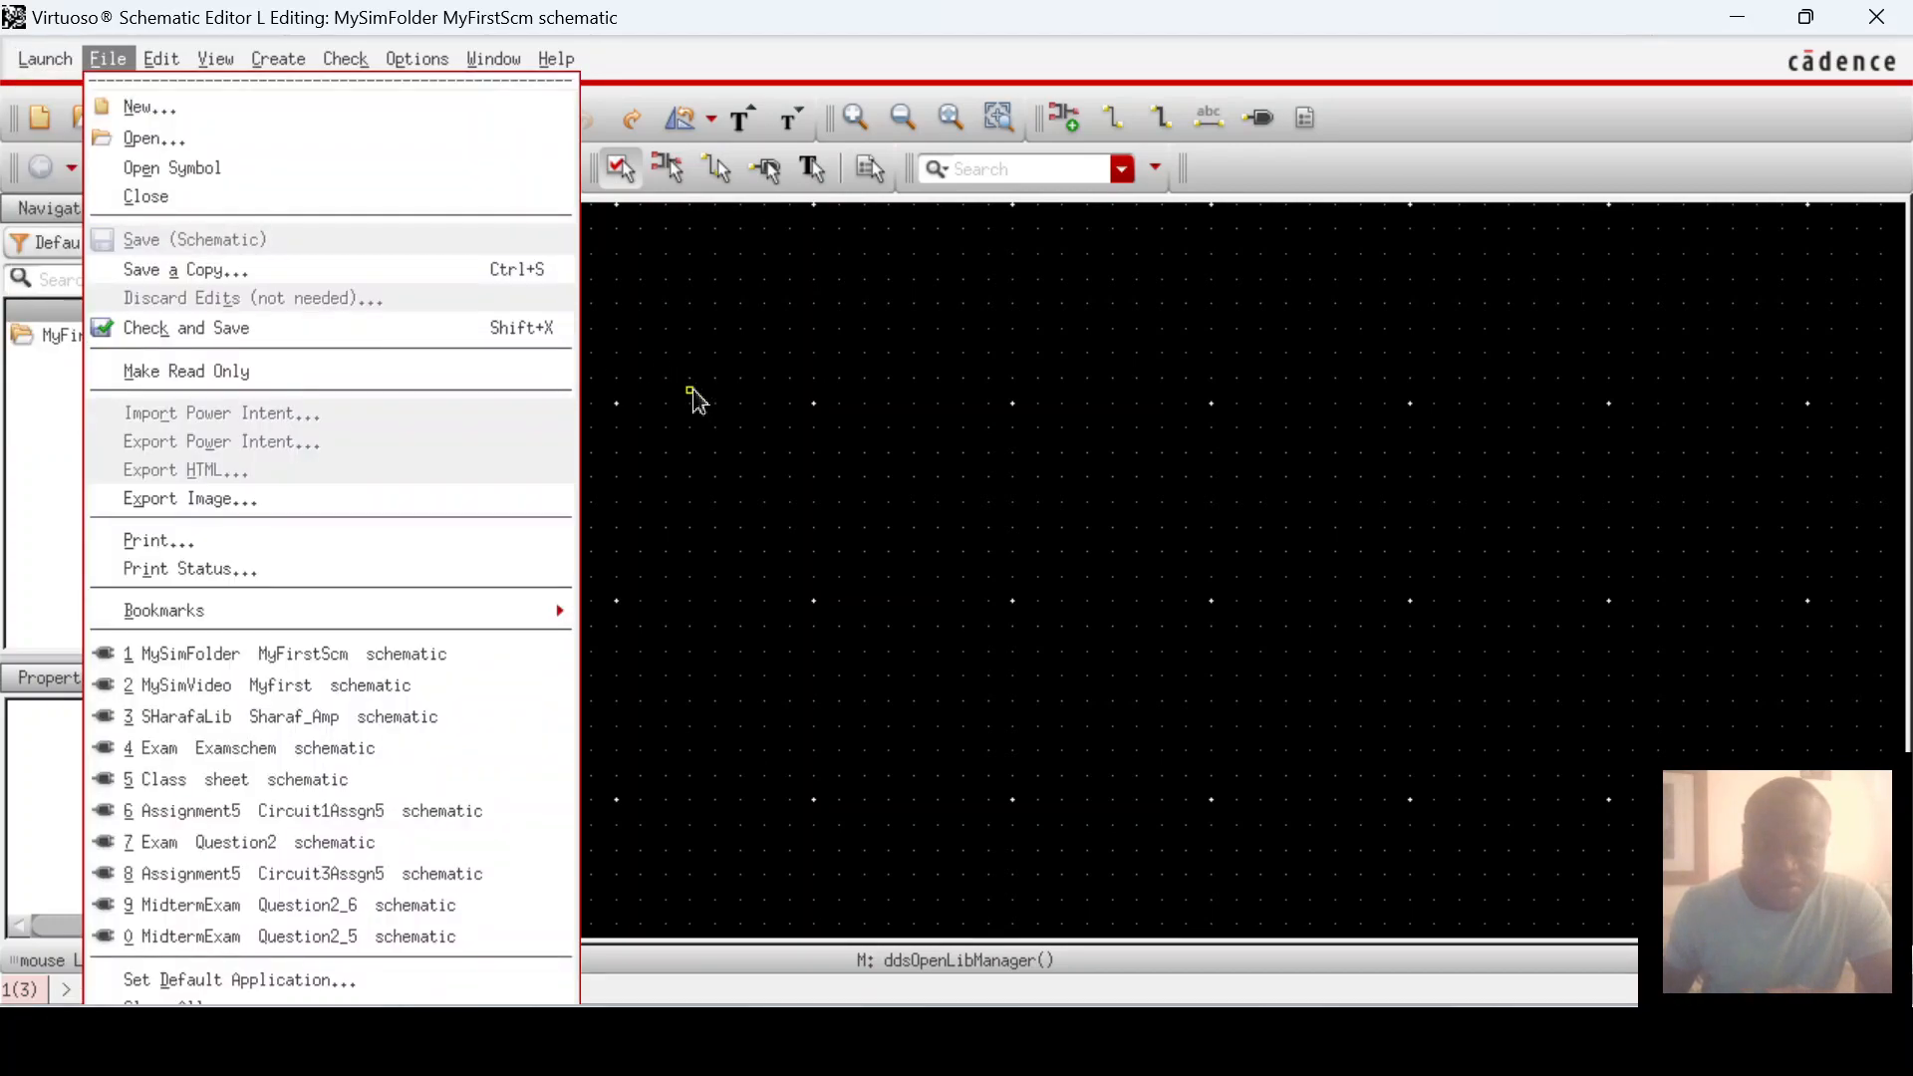
{"action": "left_click", "coordinate": [694, 394]}
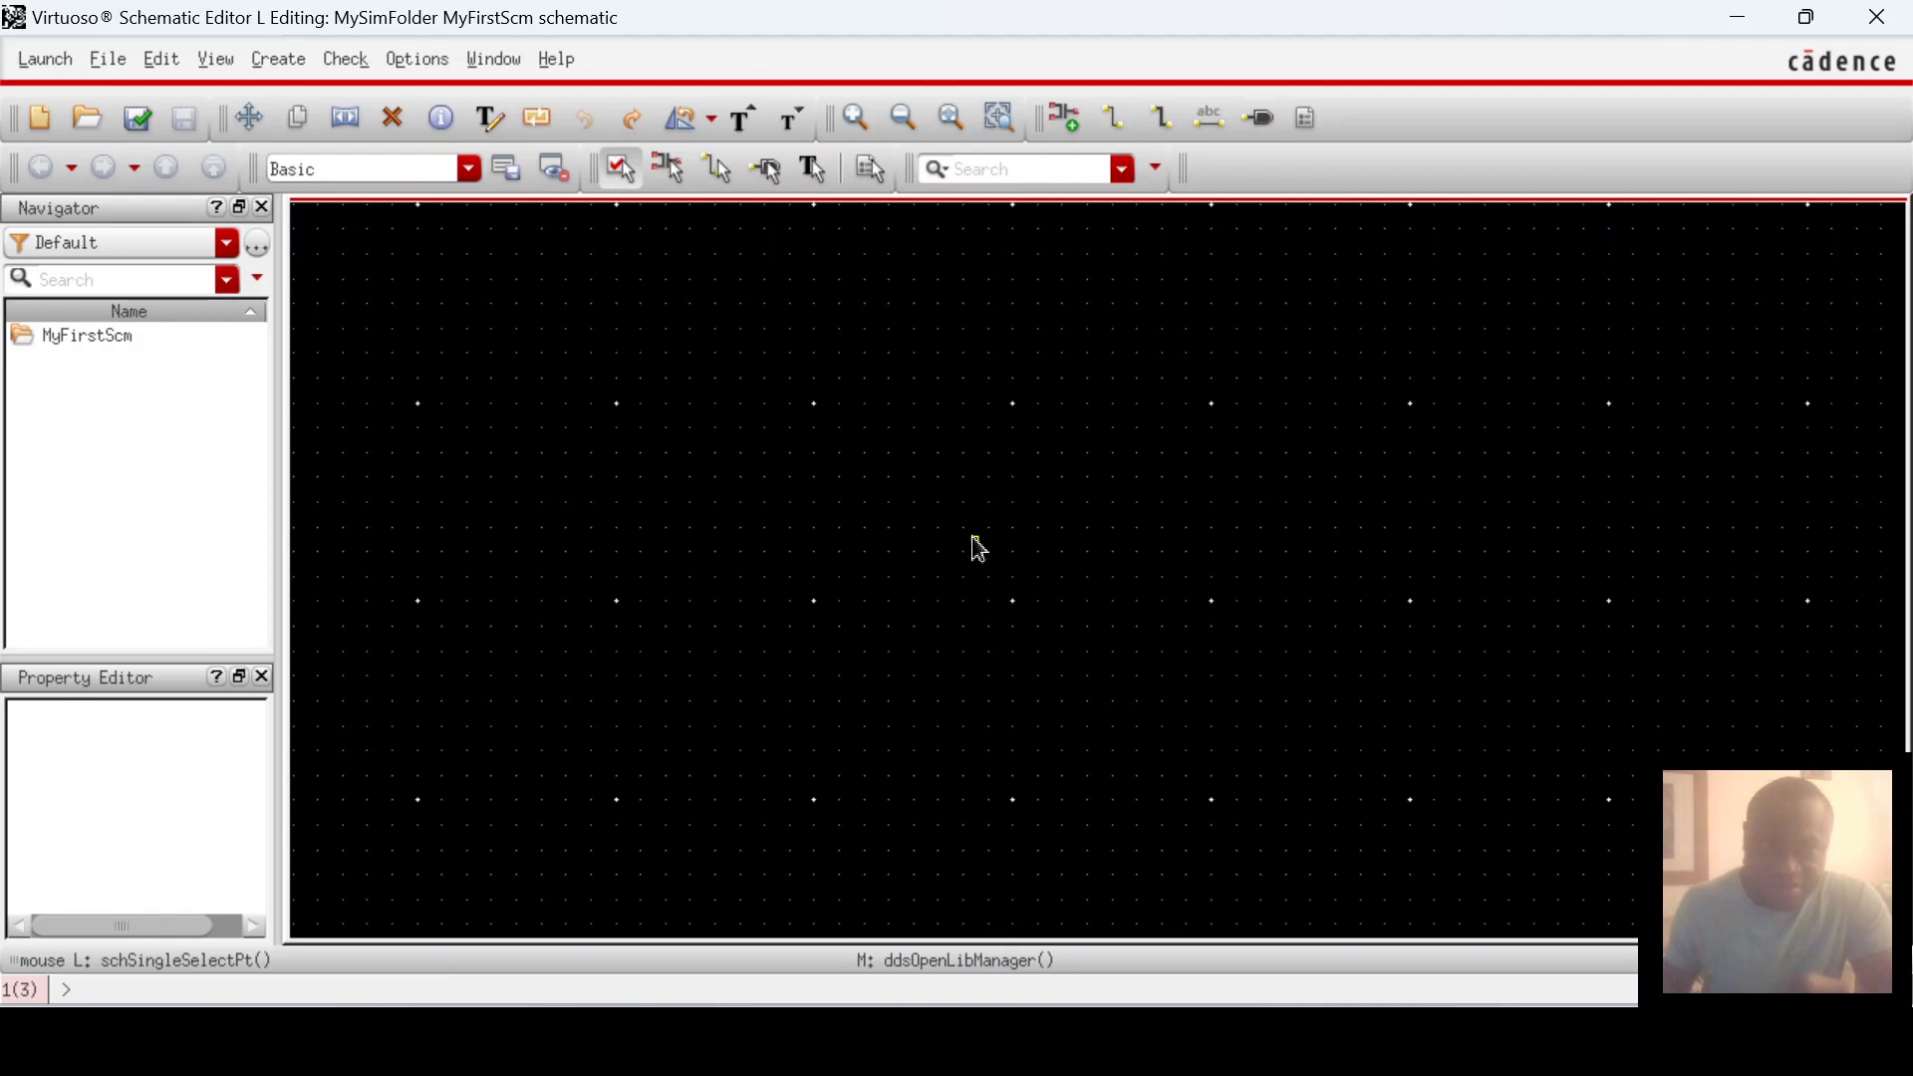
{"action": "left_click", "coordinate": [279, 60]}
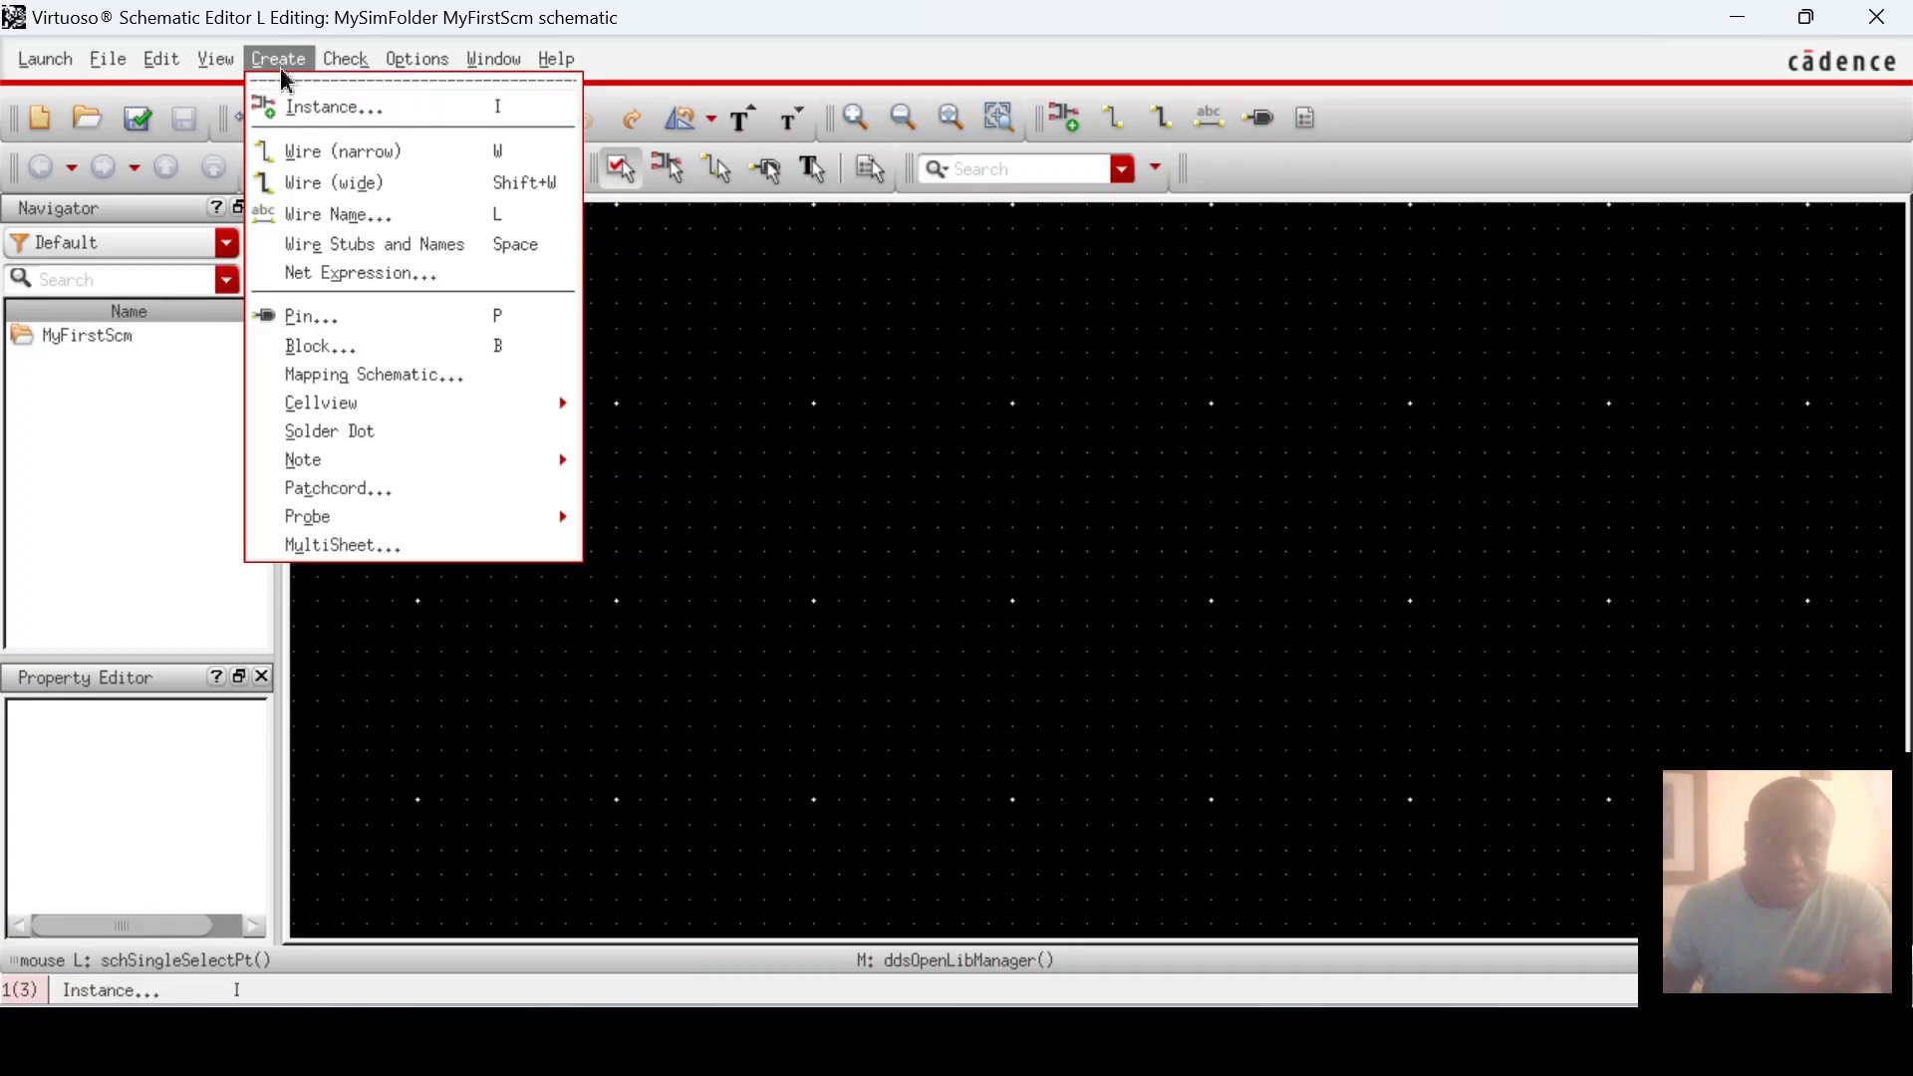
Step: Open Create > Instance, browse libraries and choose analogLib in the Library Browser
{"action": "left_click", "coordinate": [339, 121]}
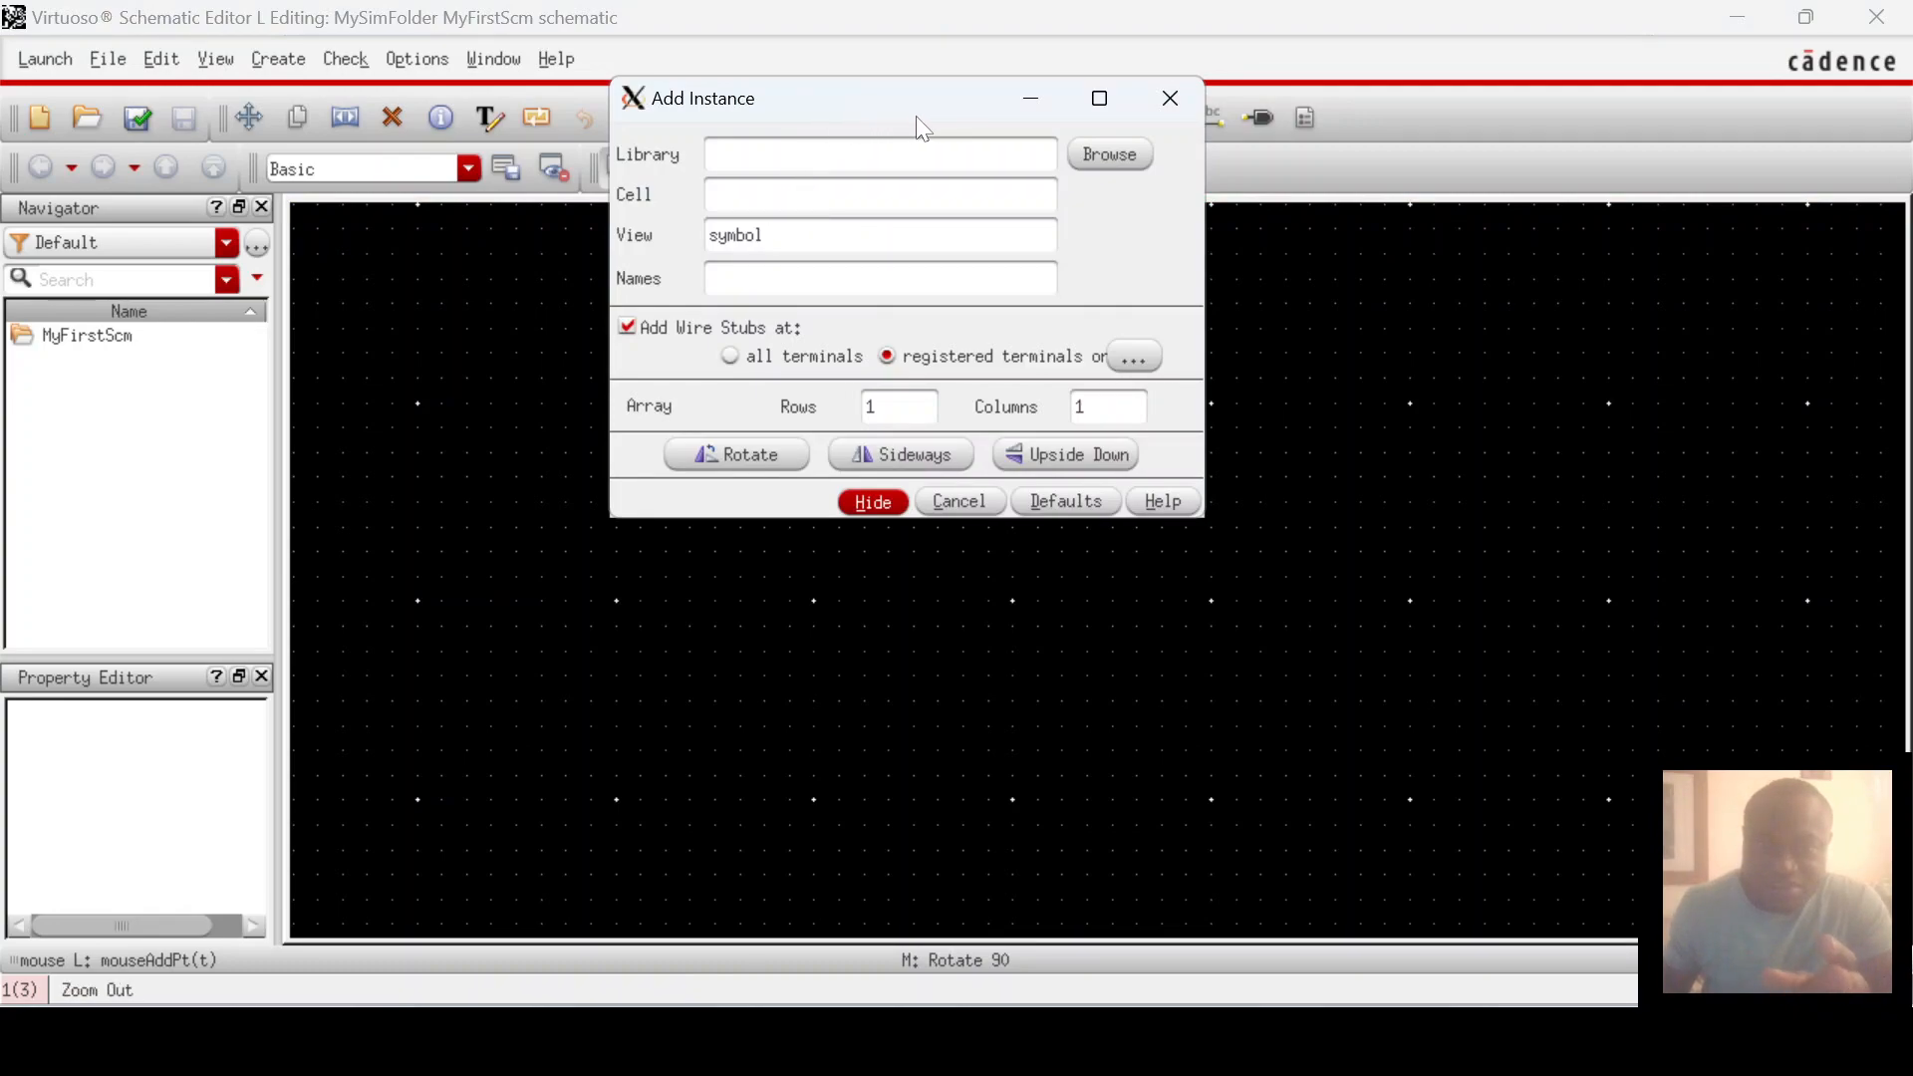
{"action": "left_click", "coordinate": [1118, 154]}
{"action": "left_click_drag", "start_coordinate": [727, 440], "coordinate": [767, 242]}
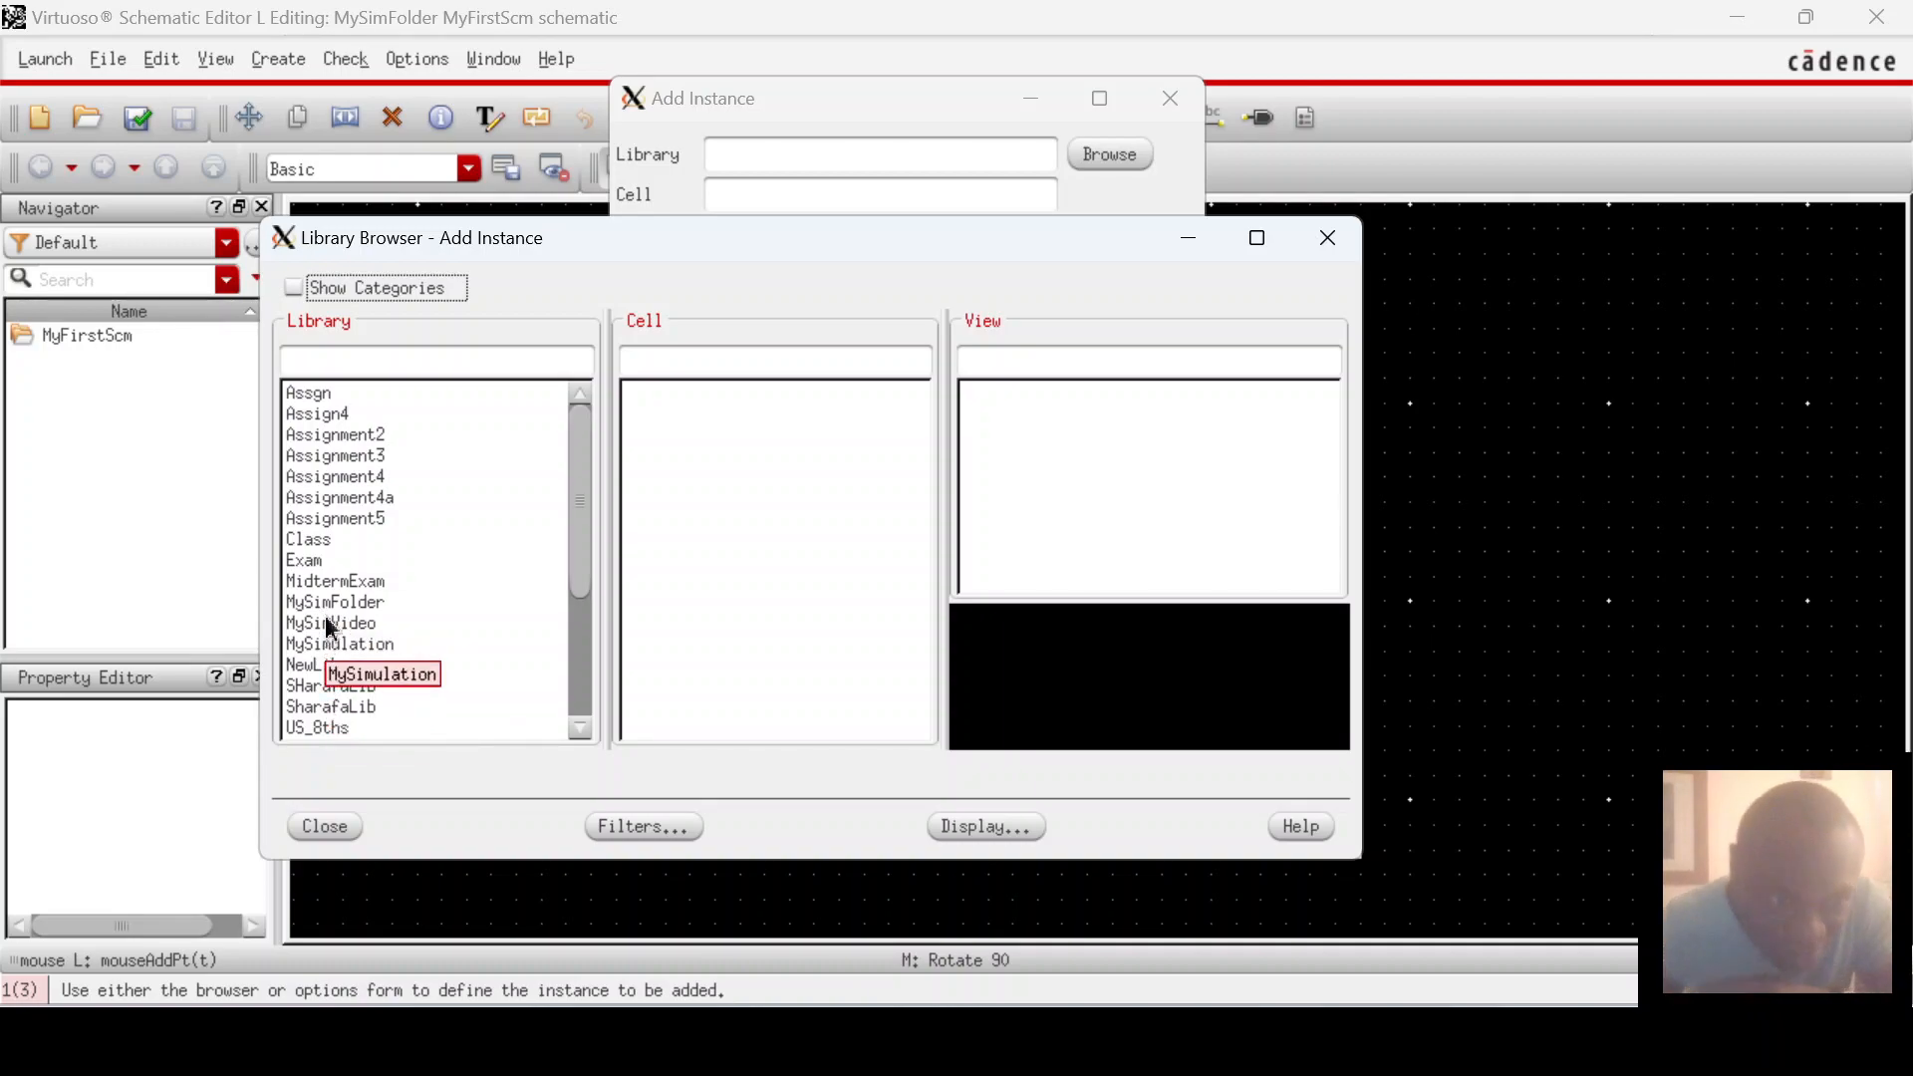
{"action": "scroll", "coordinate": [312, 498], "scroll_direction": "down", "scroll_amount": 5}
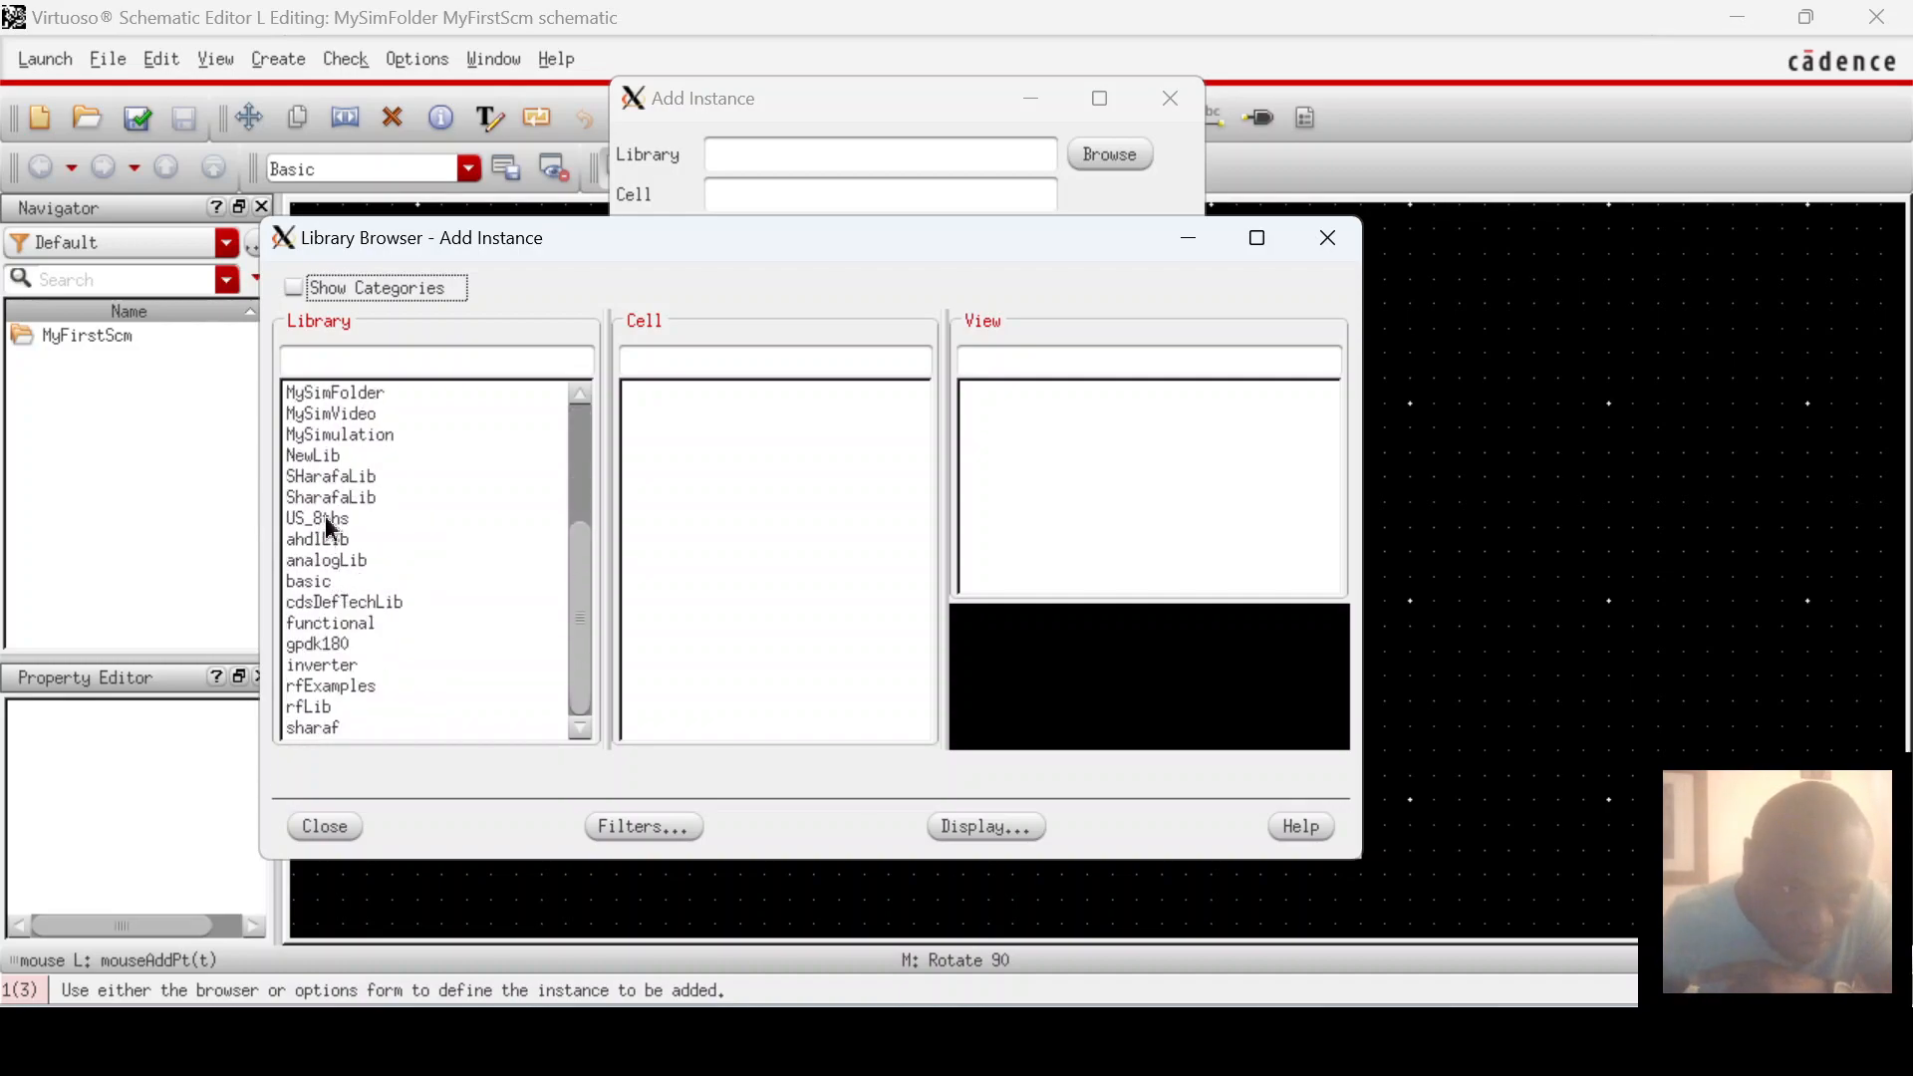
{"action": "left_click", "coordinate": [336, 562]}
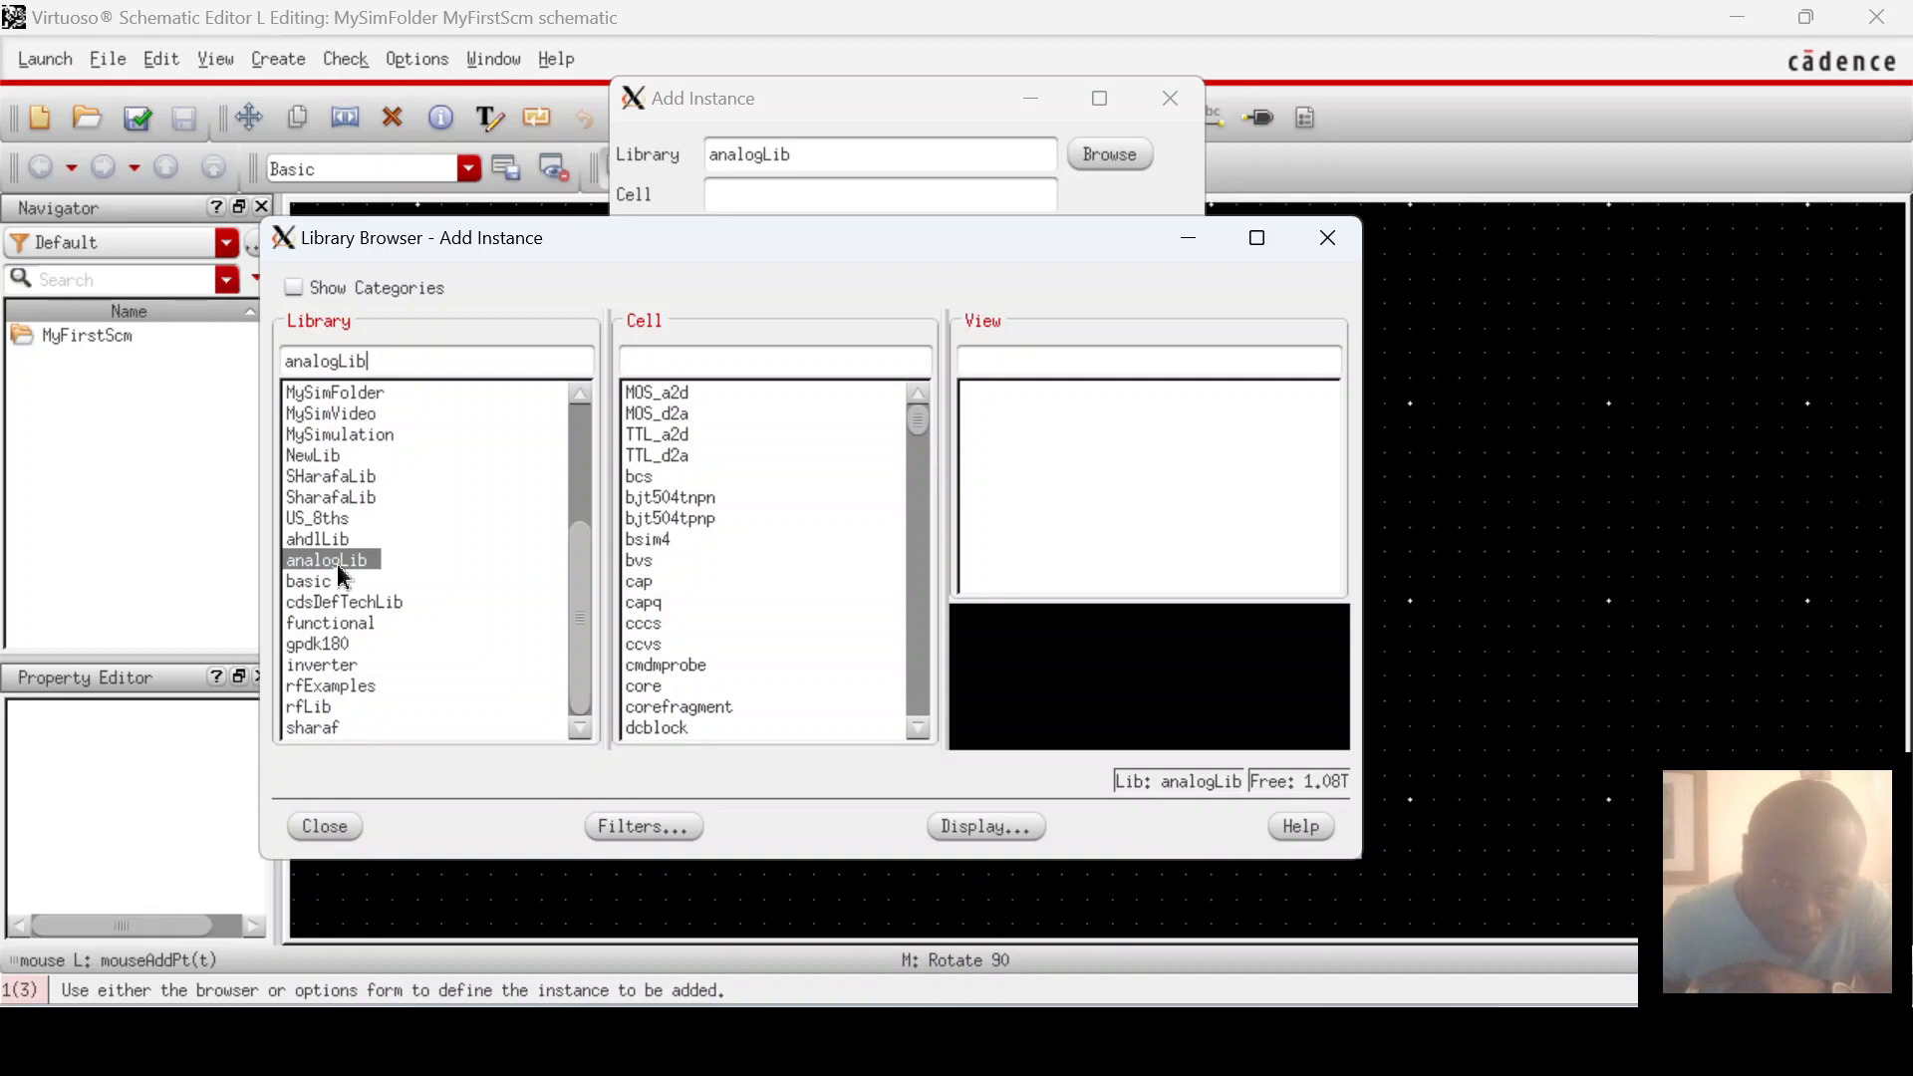
Step: After glancing at gpdk180, return to analogLib and filter its cell list for 'res'
{"action": "scroll", "coordinate": [754, 539], "scroll_direction": "down", "scroll_amount": 10}
{"action": "scroll", "coordinate": [754, 539], "scroll_direction": "down", "scroll_amount": 8}
{"action": "scroll", "coordinate": [751, 547], "scroll_direction": "up", "scroll_amount": 18}
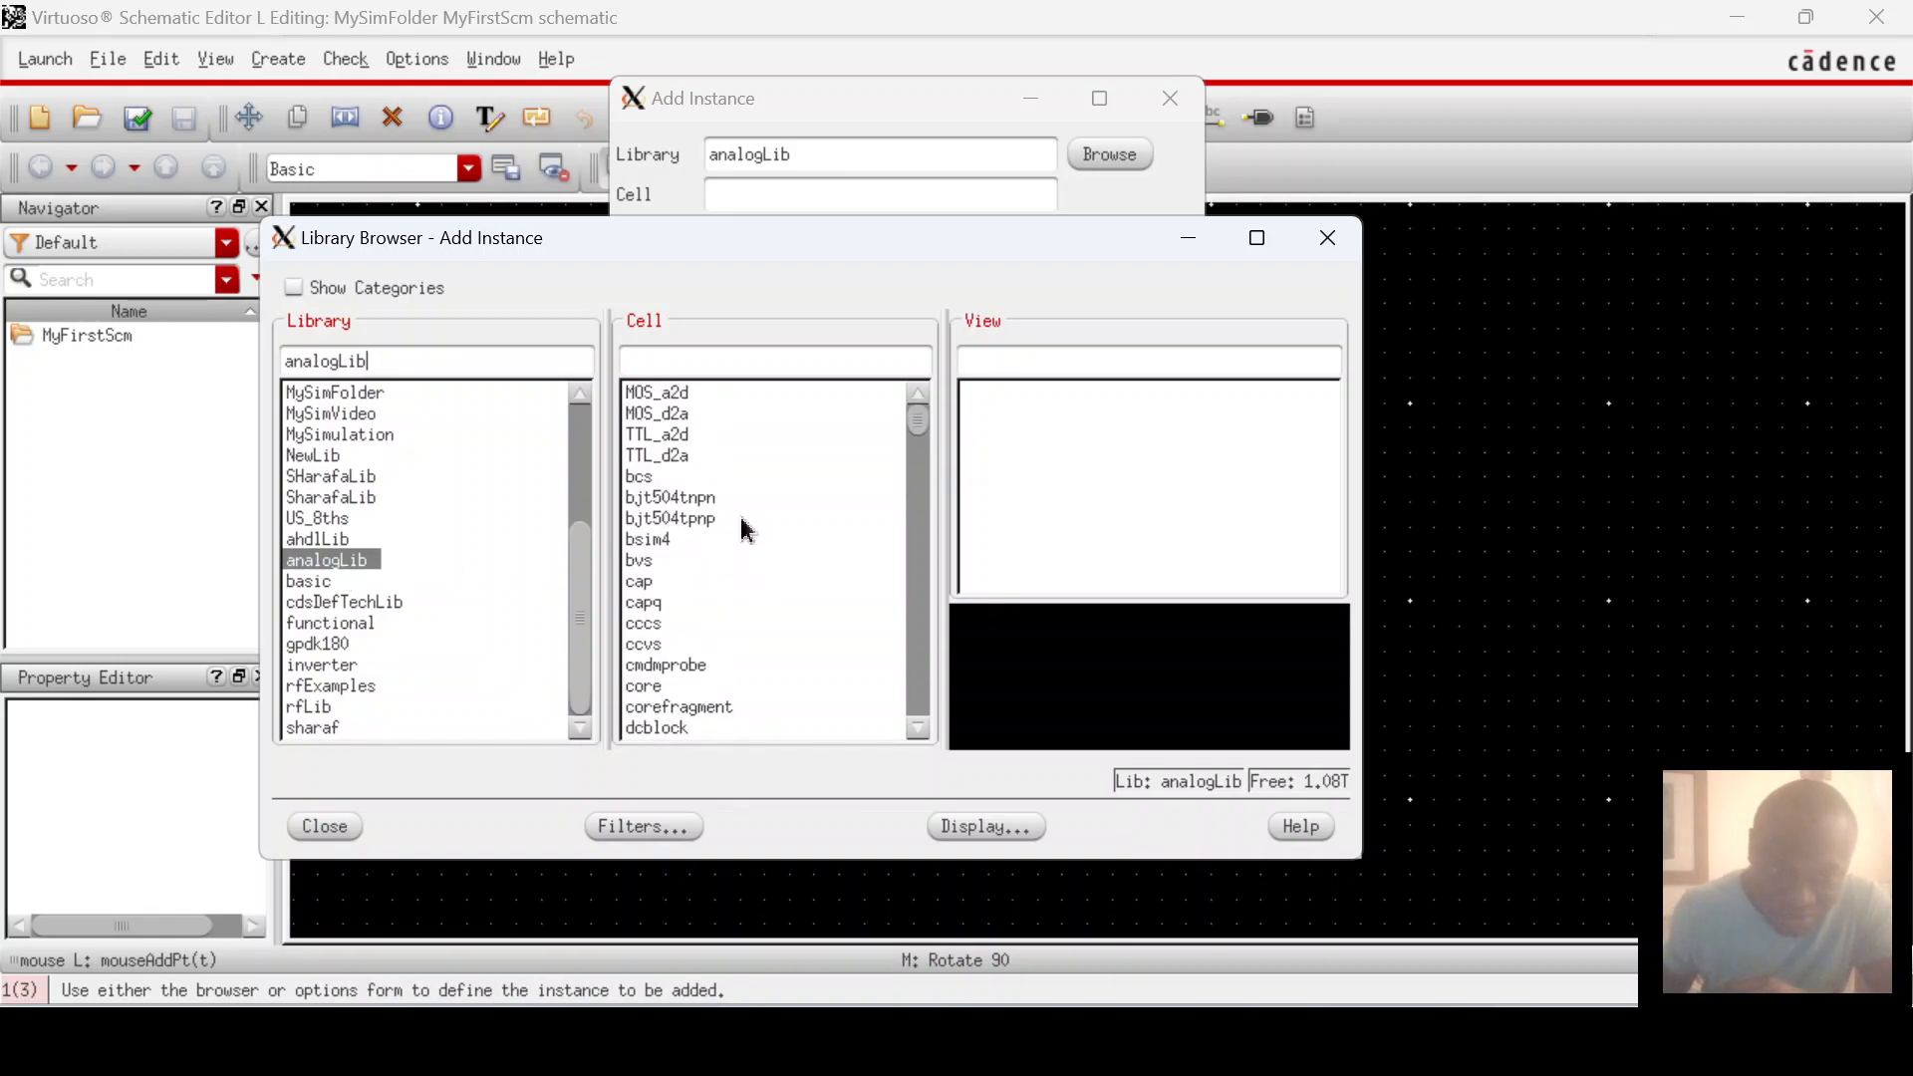
{"action": "left_click", "coordinate": [328, 643]}
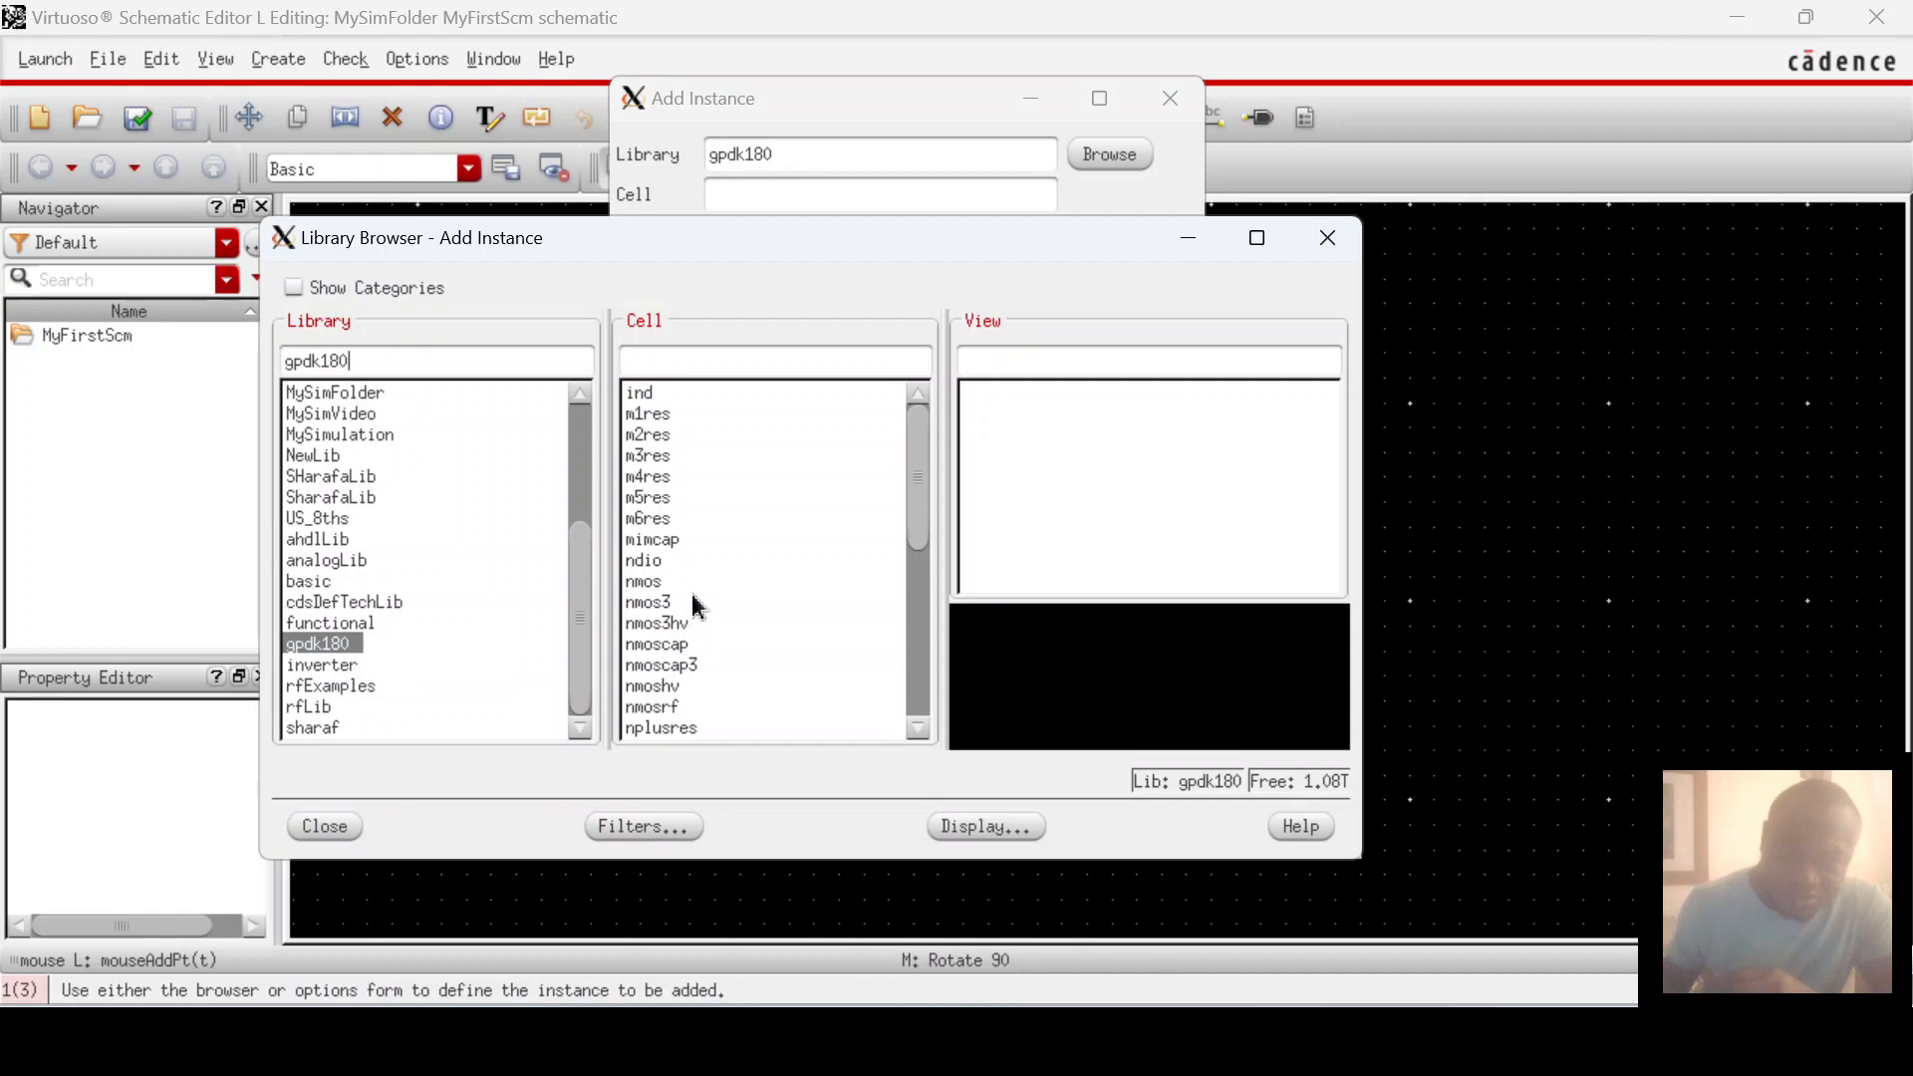
{"action": "scroll", "coordinate": [698, 610], "scroll_direction": "down", "scroll_amount": 5}
{"action": "scroll", "coordinate": [697, 610], "scroll_direction": "up", "scroll_amount": 5}
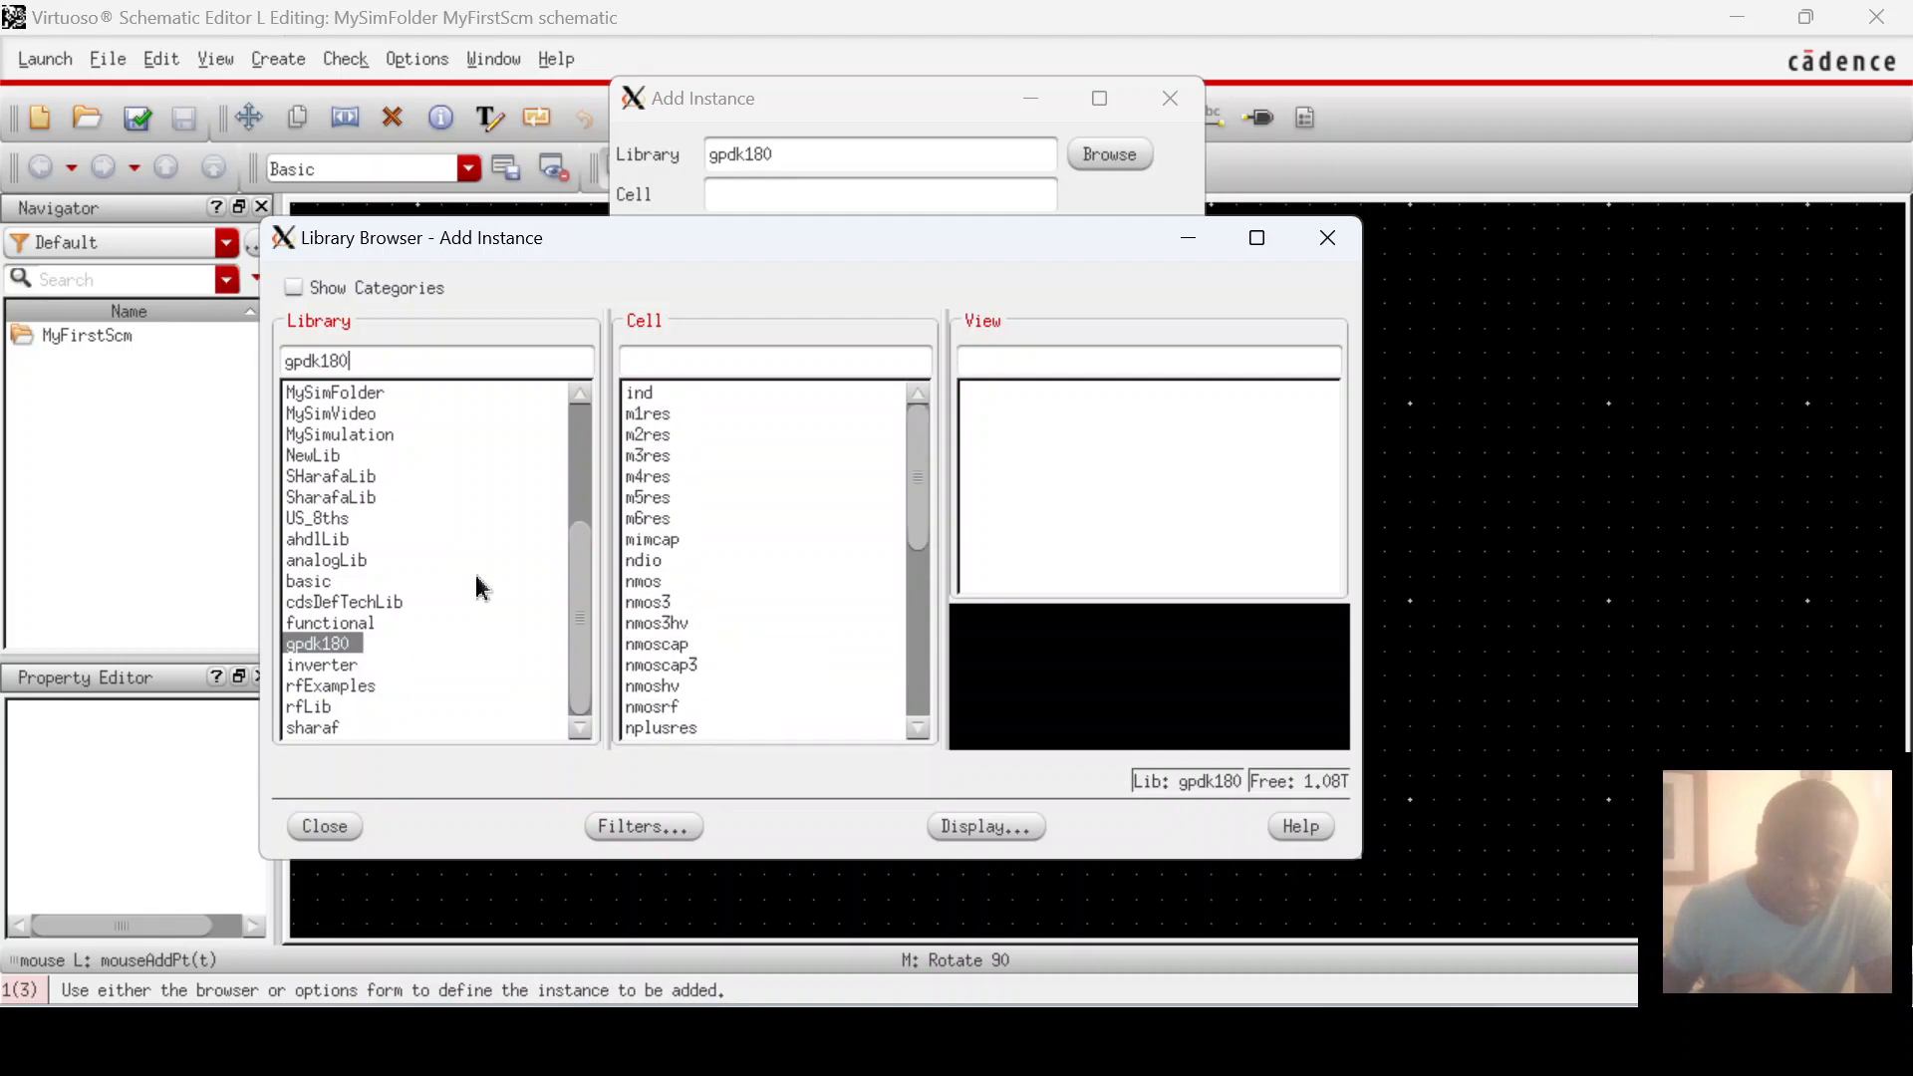
{"action": "left_click", "coordinate": [317, 564]}
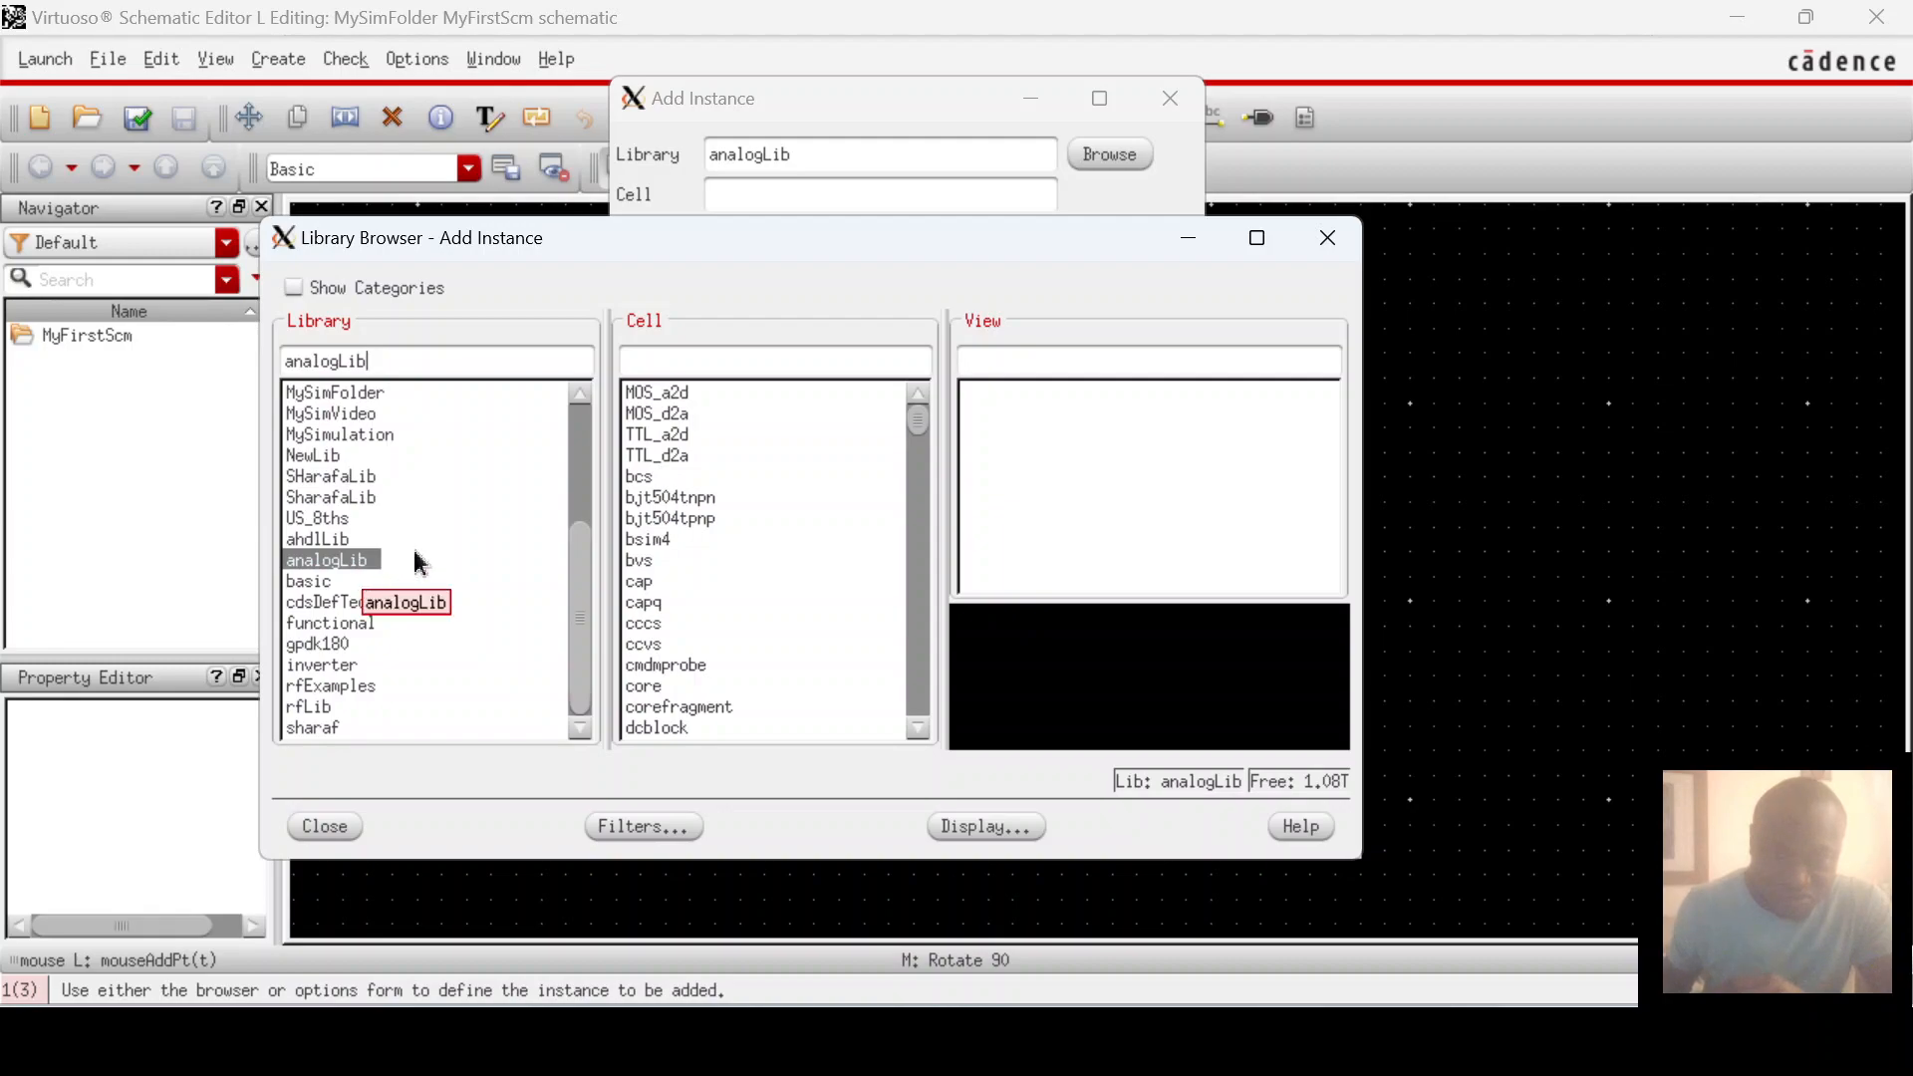
{"action": "left_click", "coordinate": [674, 360]}
{"action": "type", "text": "res"}
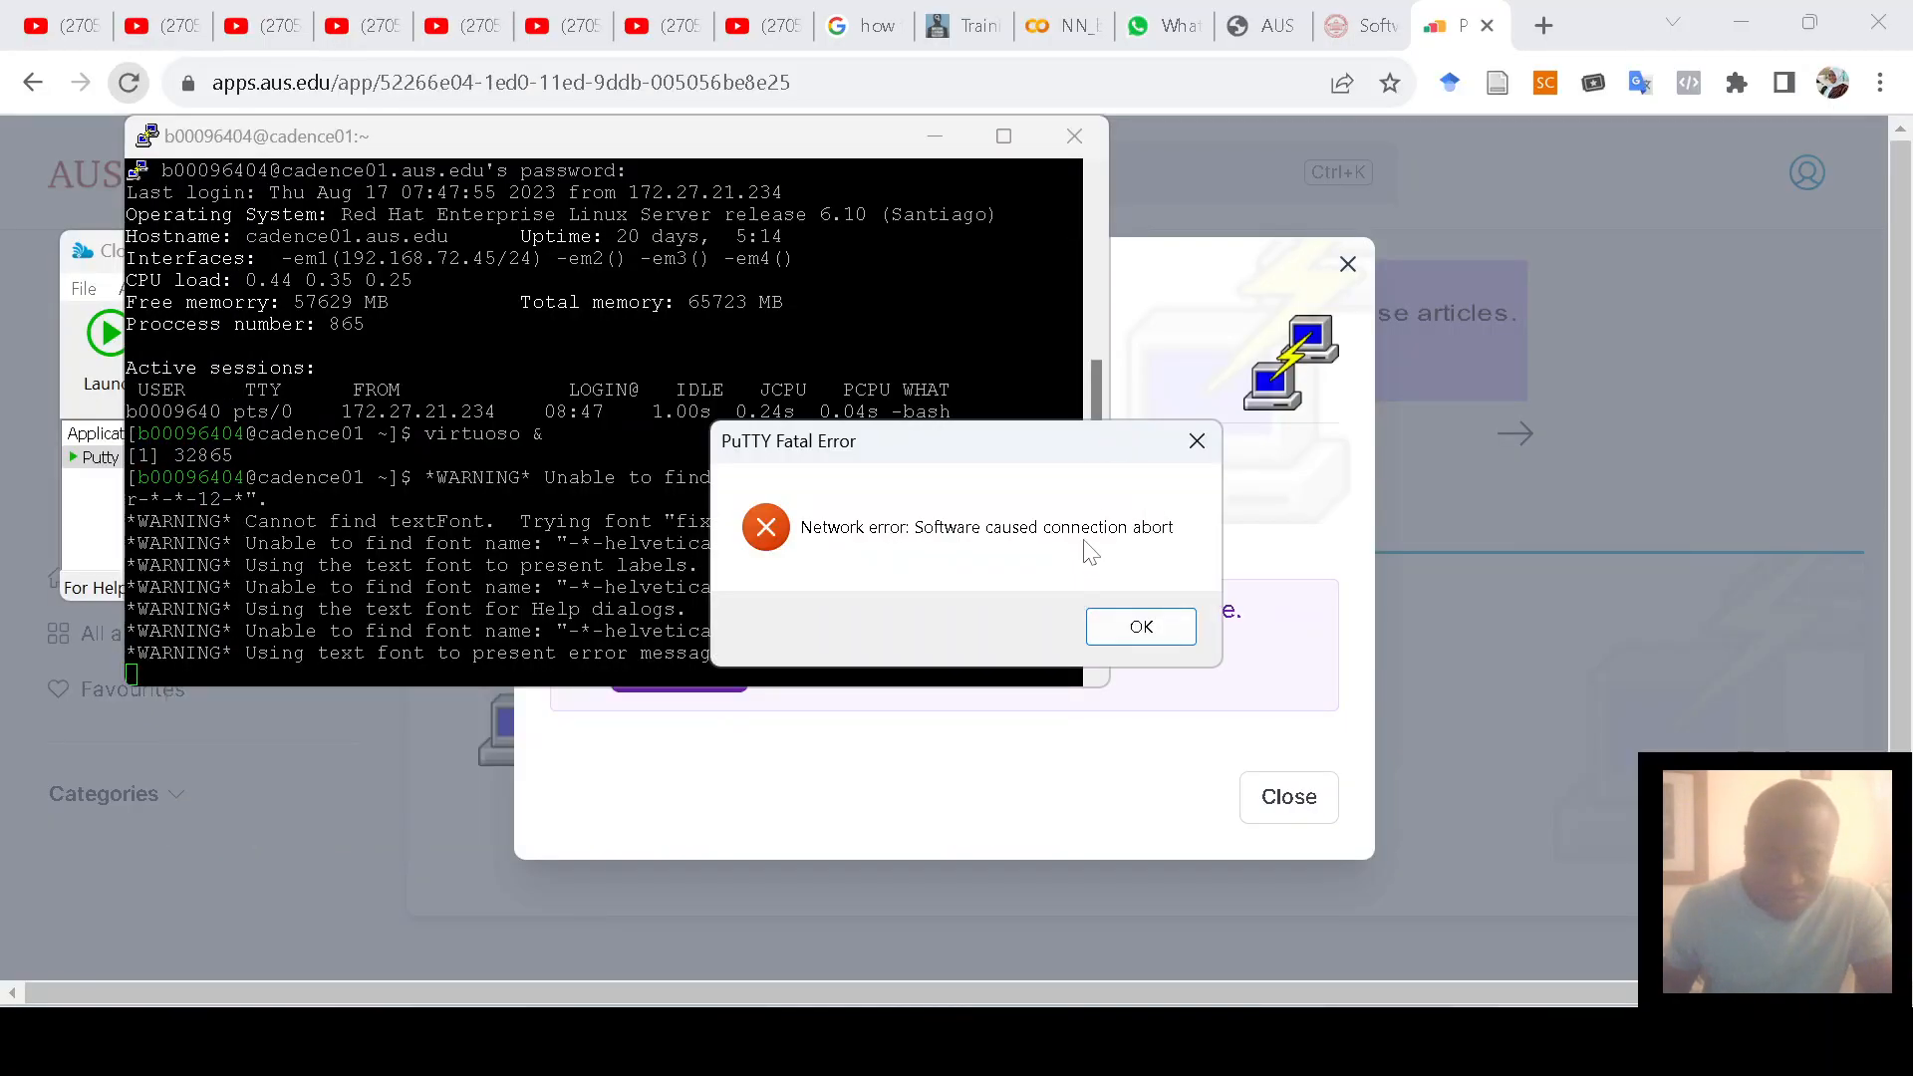
Step: Dismiss the connection-abort error and relaunch PuTTY from Cloudpaging Player
{"action": "left_click", "coordinate": [1144, 628]}
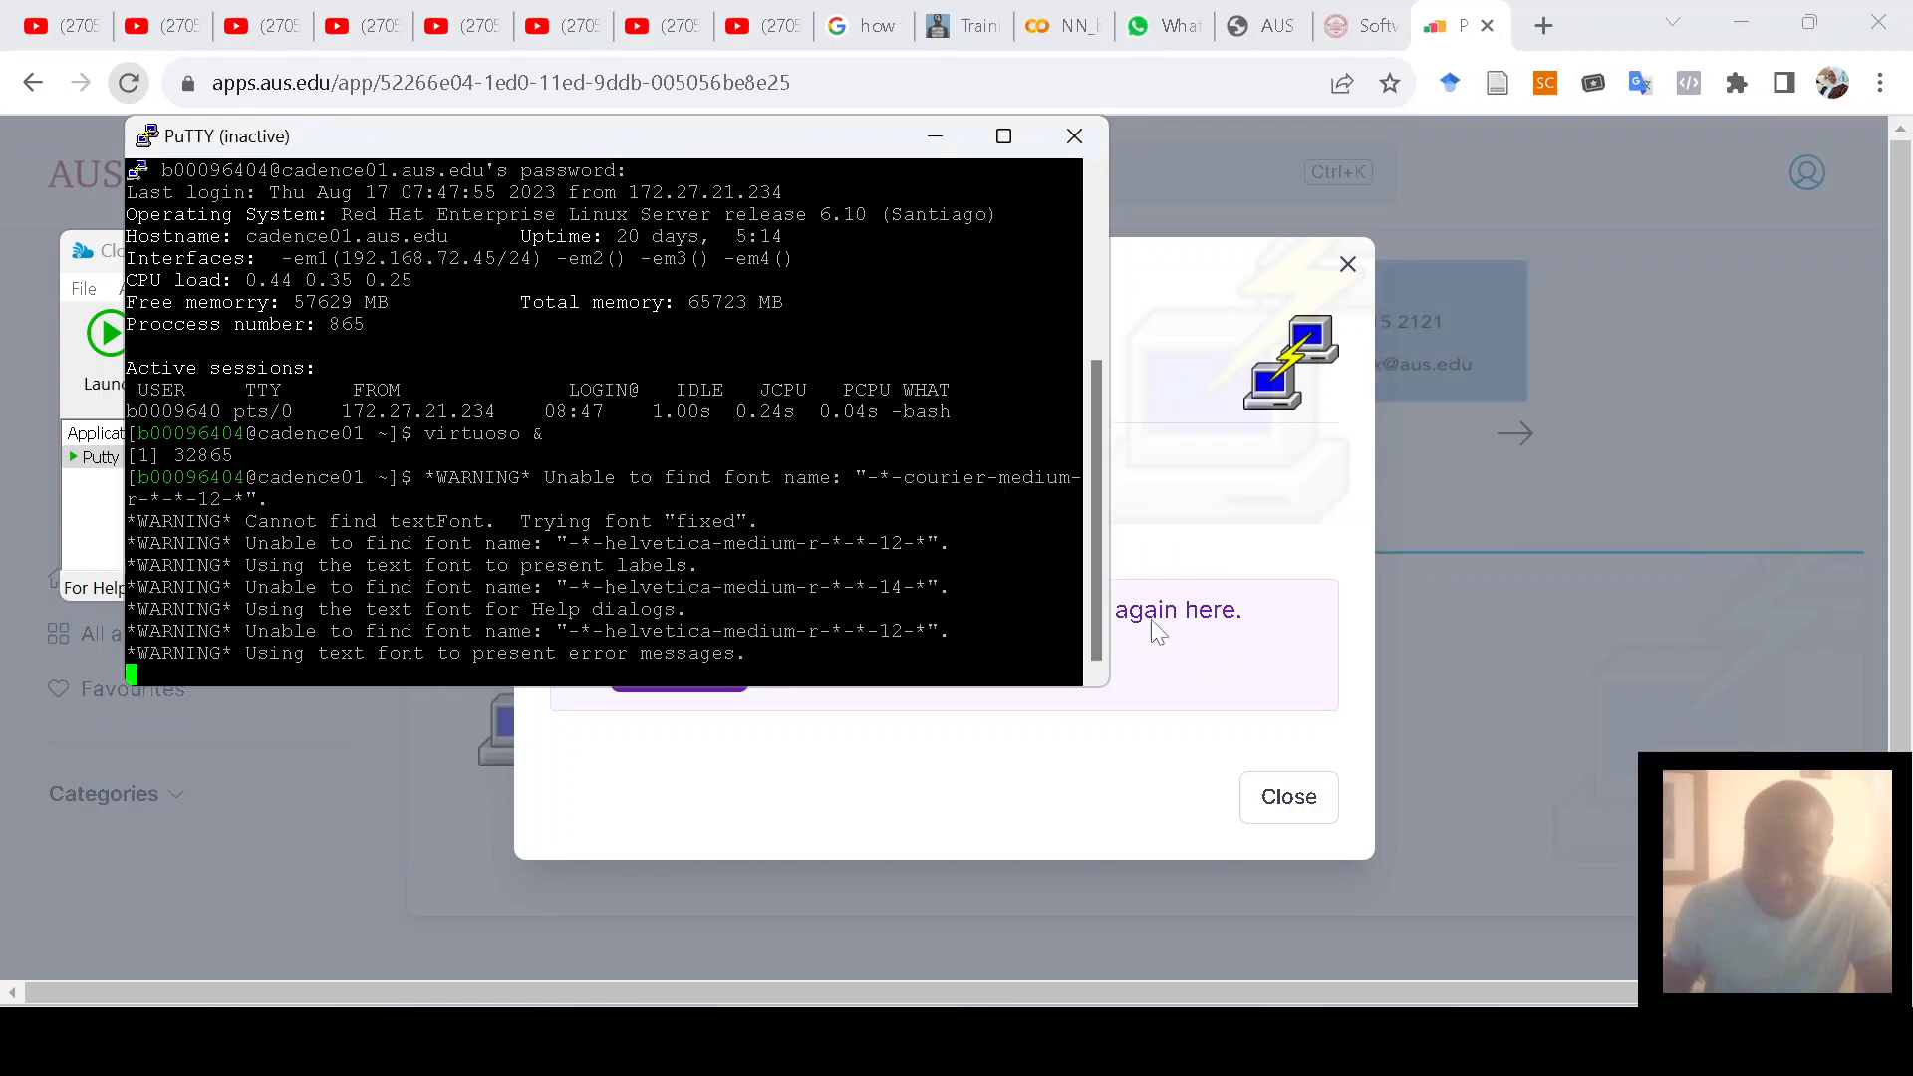
{"action": "key", "text": "super+a"}
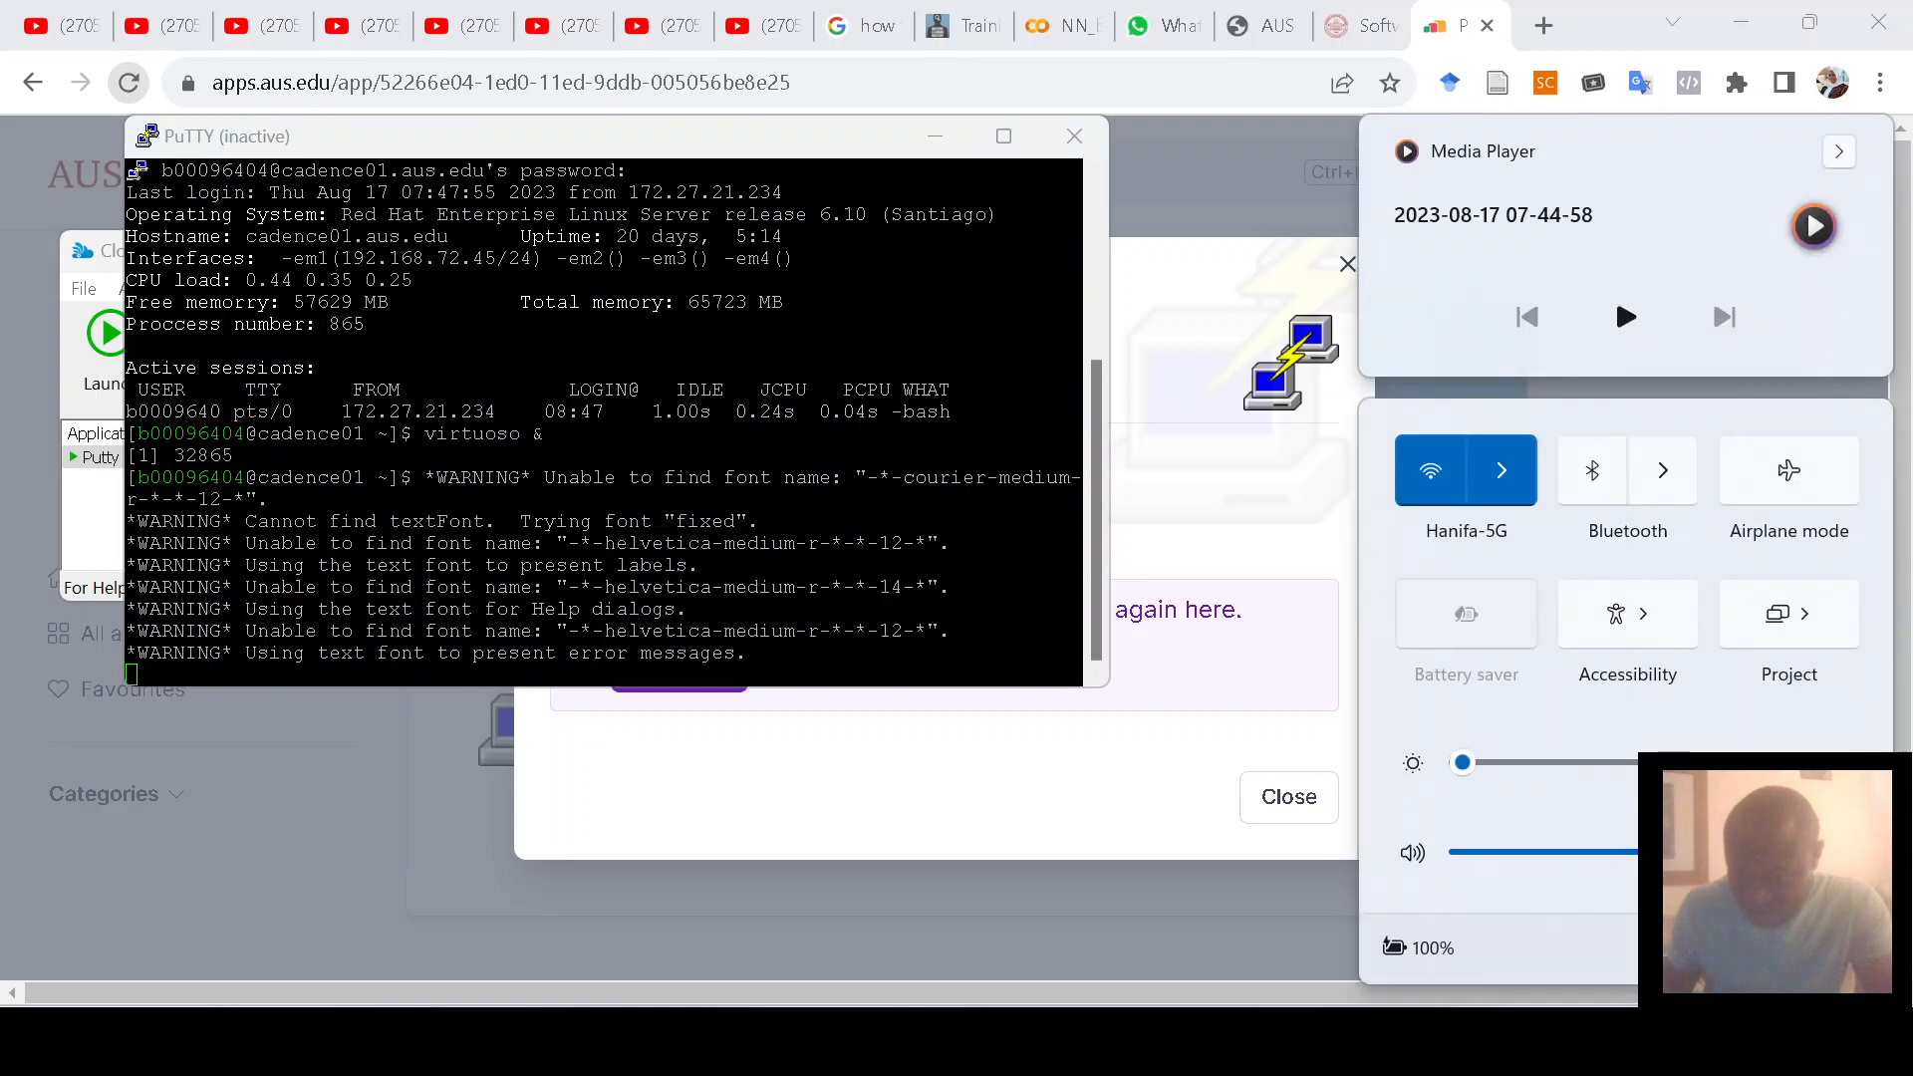
{"action": "left_click", "coordinate": [1293, 935]}
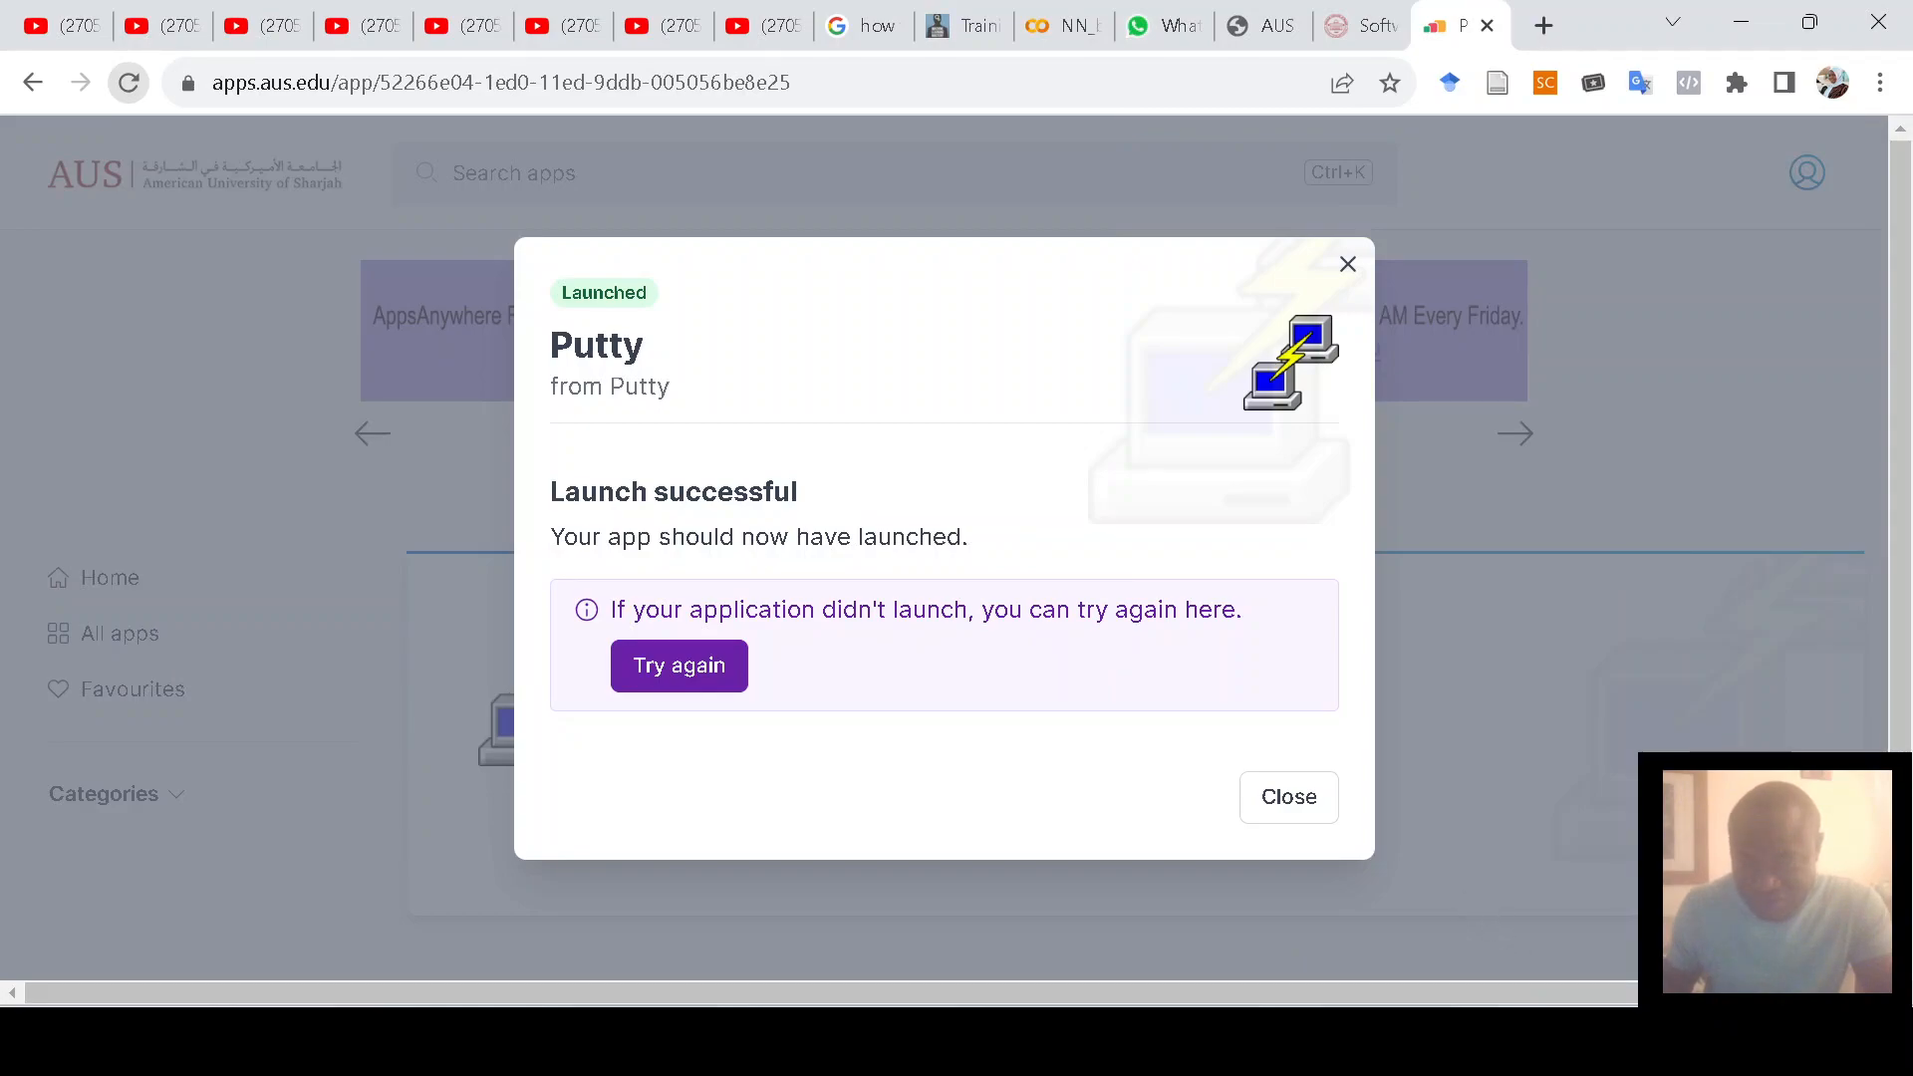
{"action": "left_click", "coordinate": [1277, 892]}
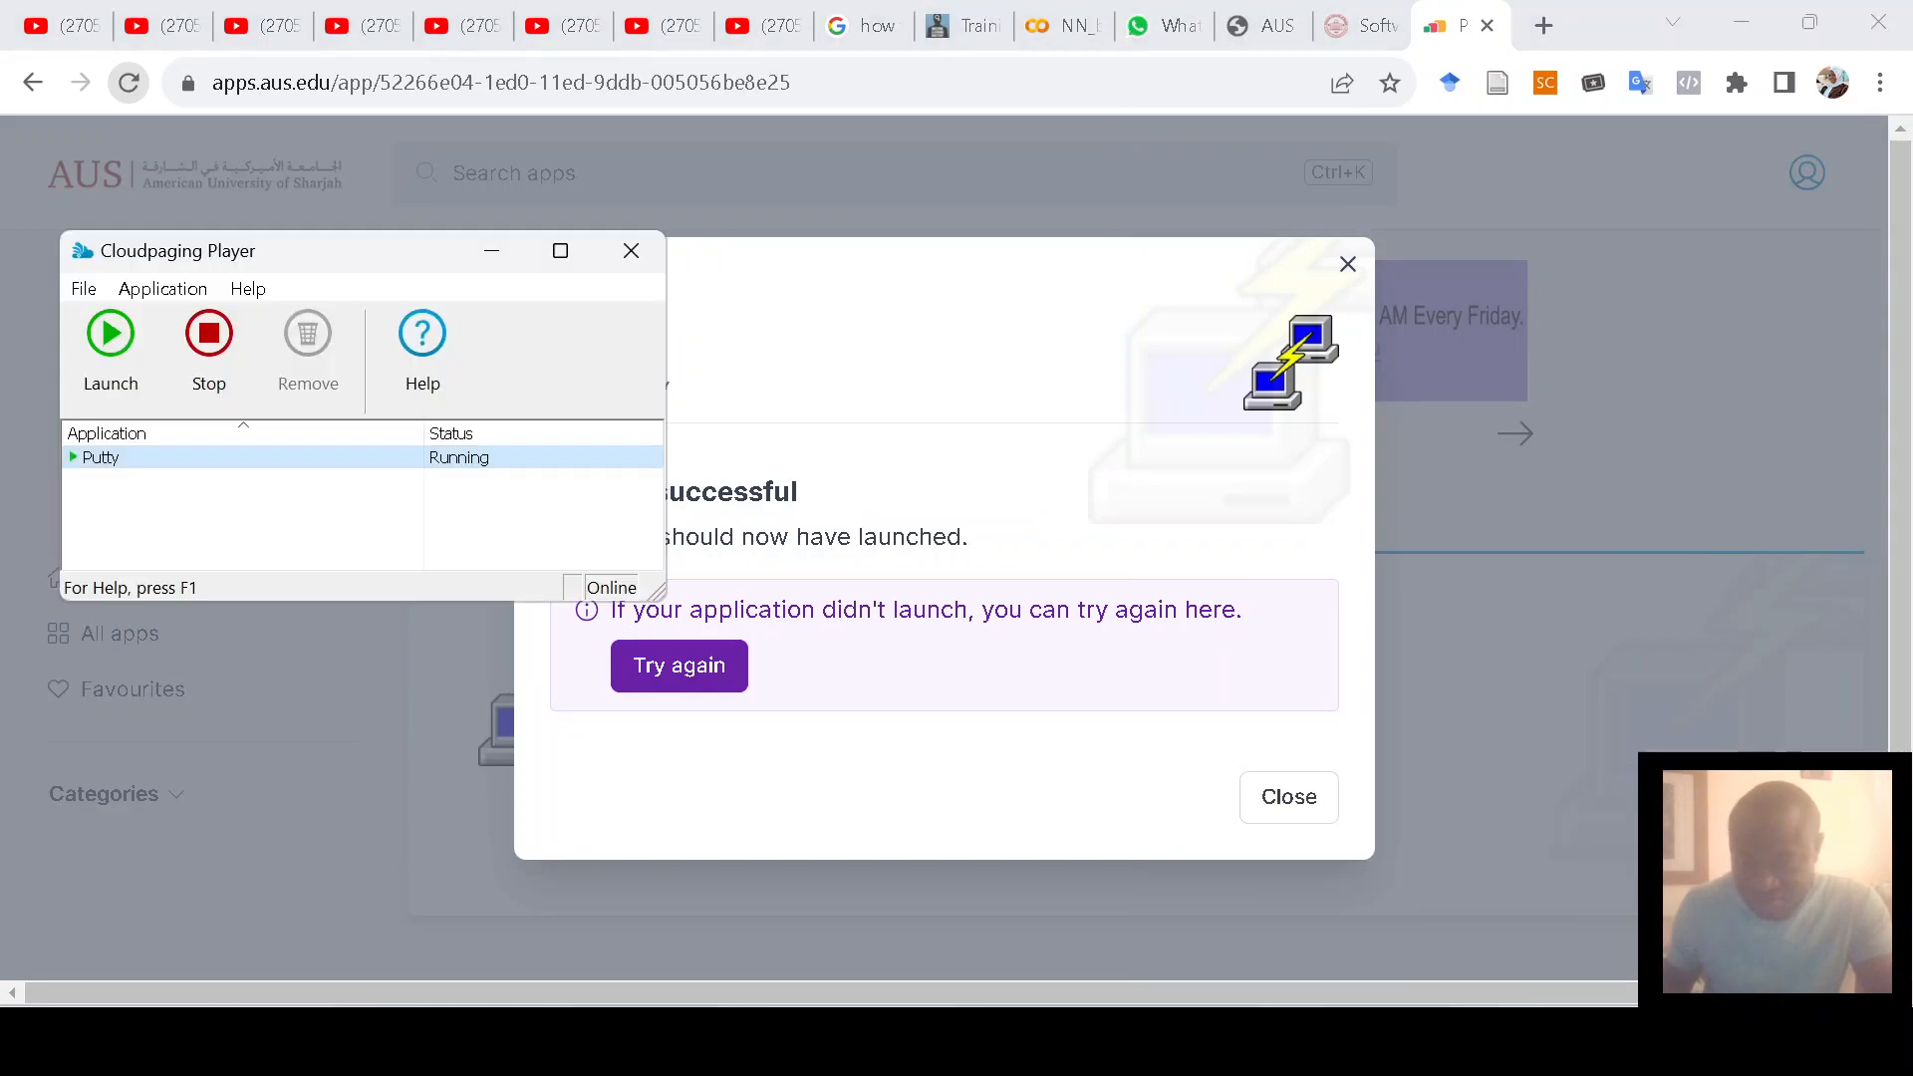
{"action": "left_click", "coordinate": [107, 356]}
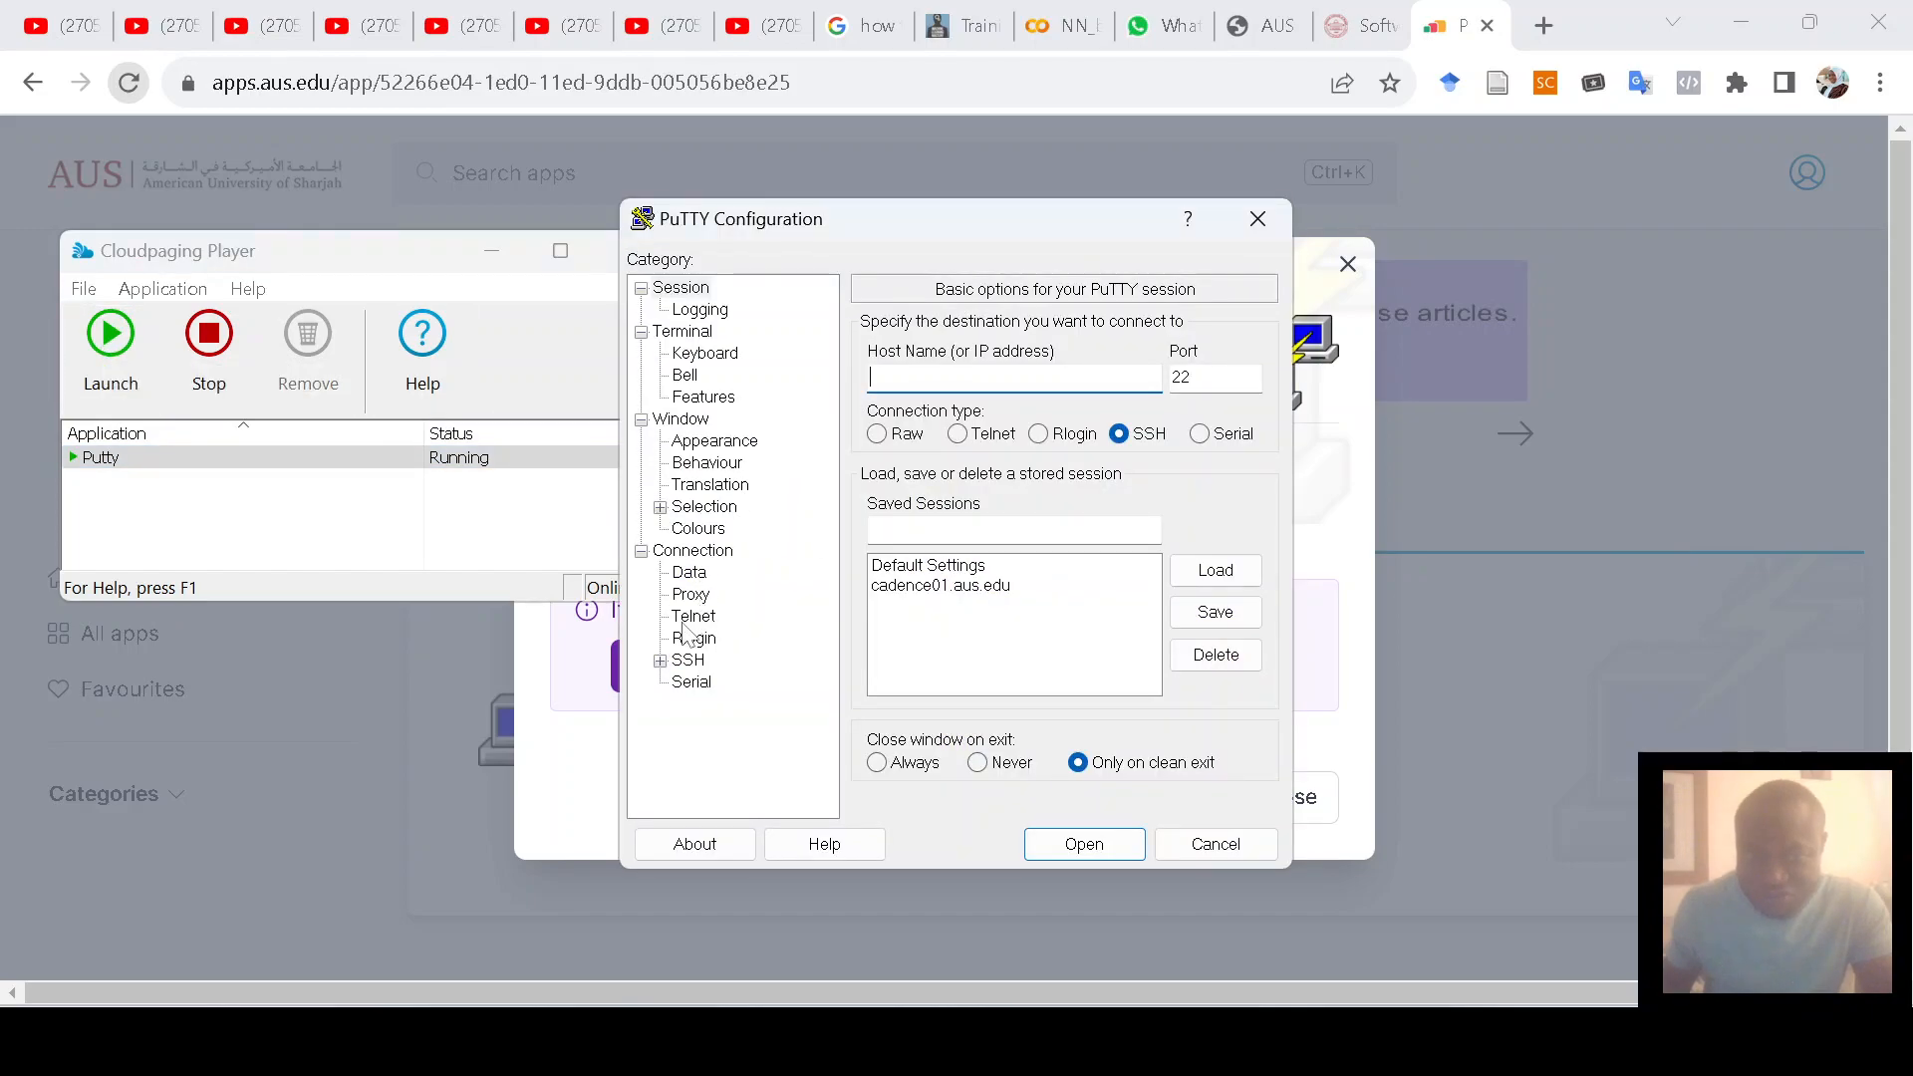
Step: Enable SSH X11 forwarding, load and save the cadence01.aus.edu session, and connect
{"action": "left_click", "coordinate": [660, 661]}
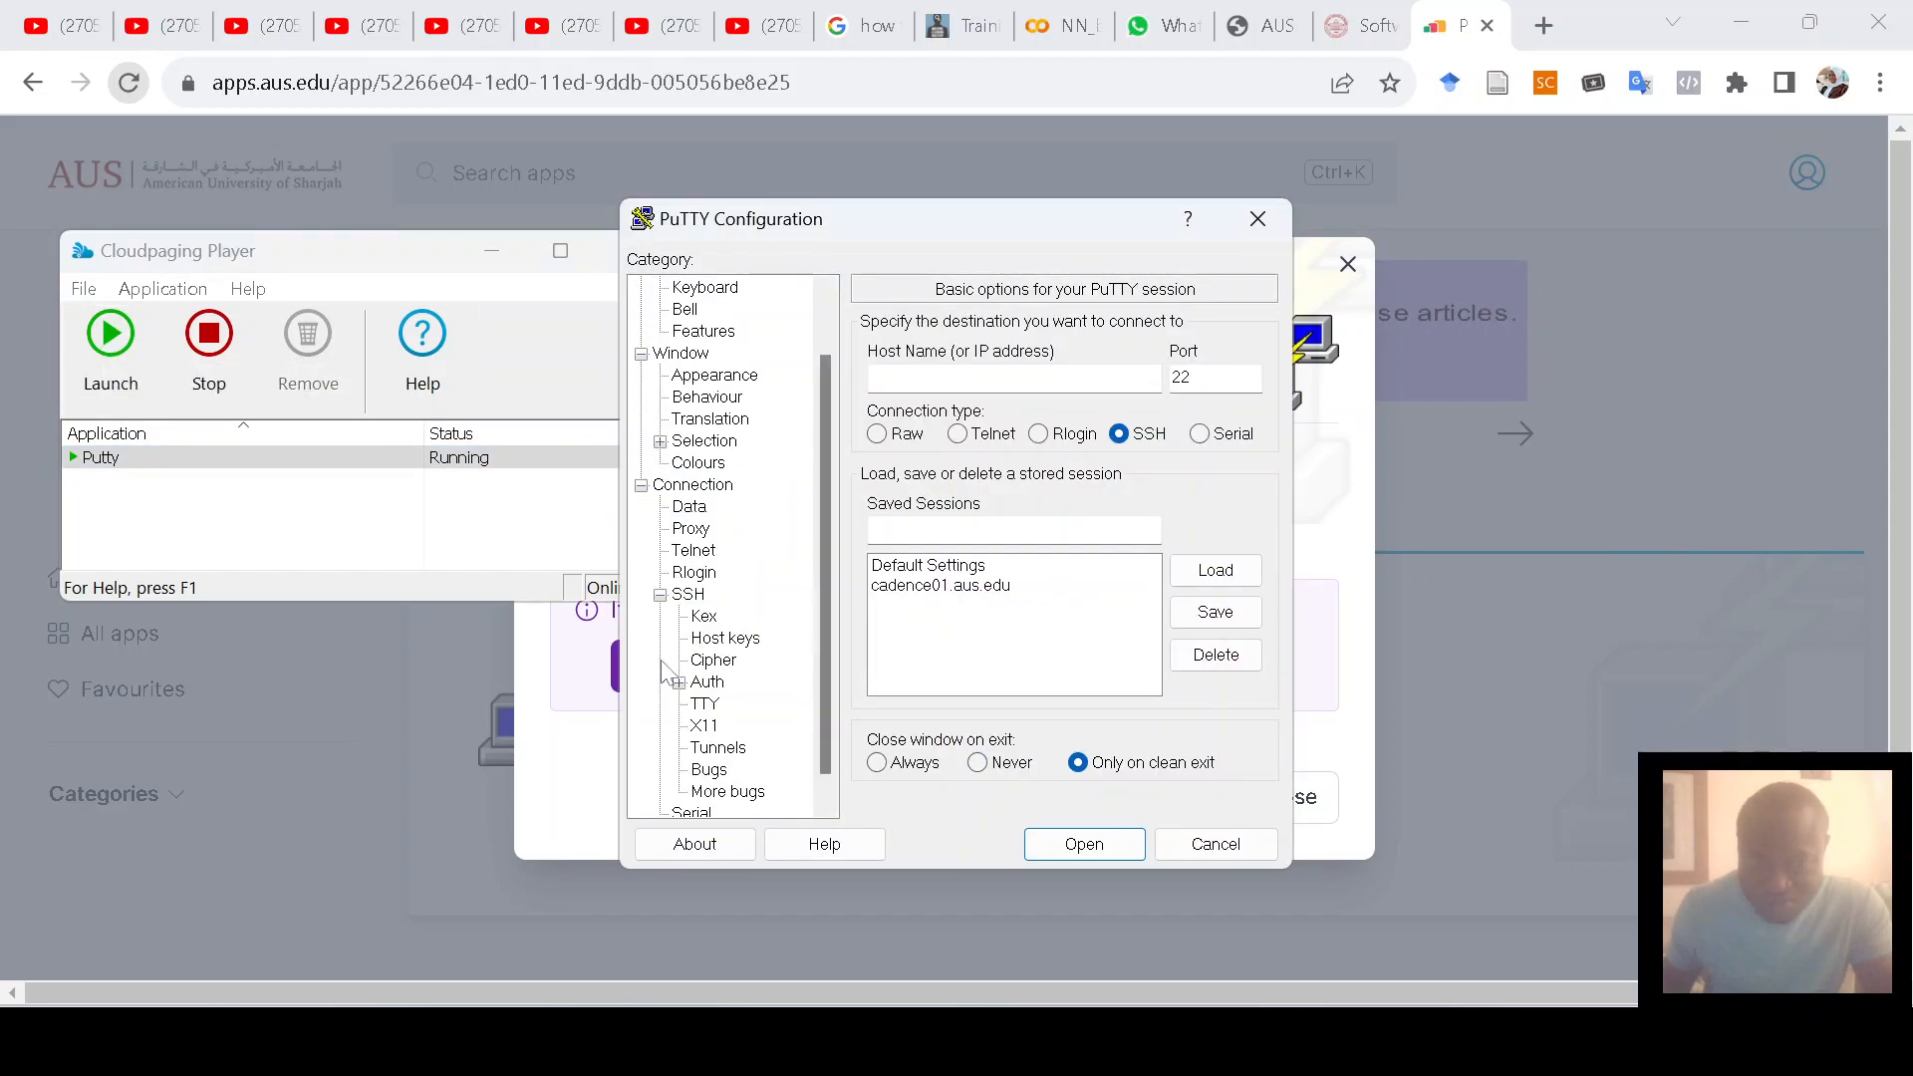
{"action": "left_click", "coordinate": [702, 726]}
{"action": "left_click", "coordinate": [877, 351]}
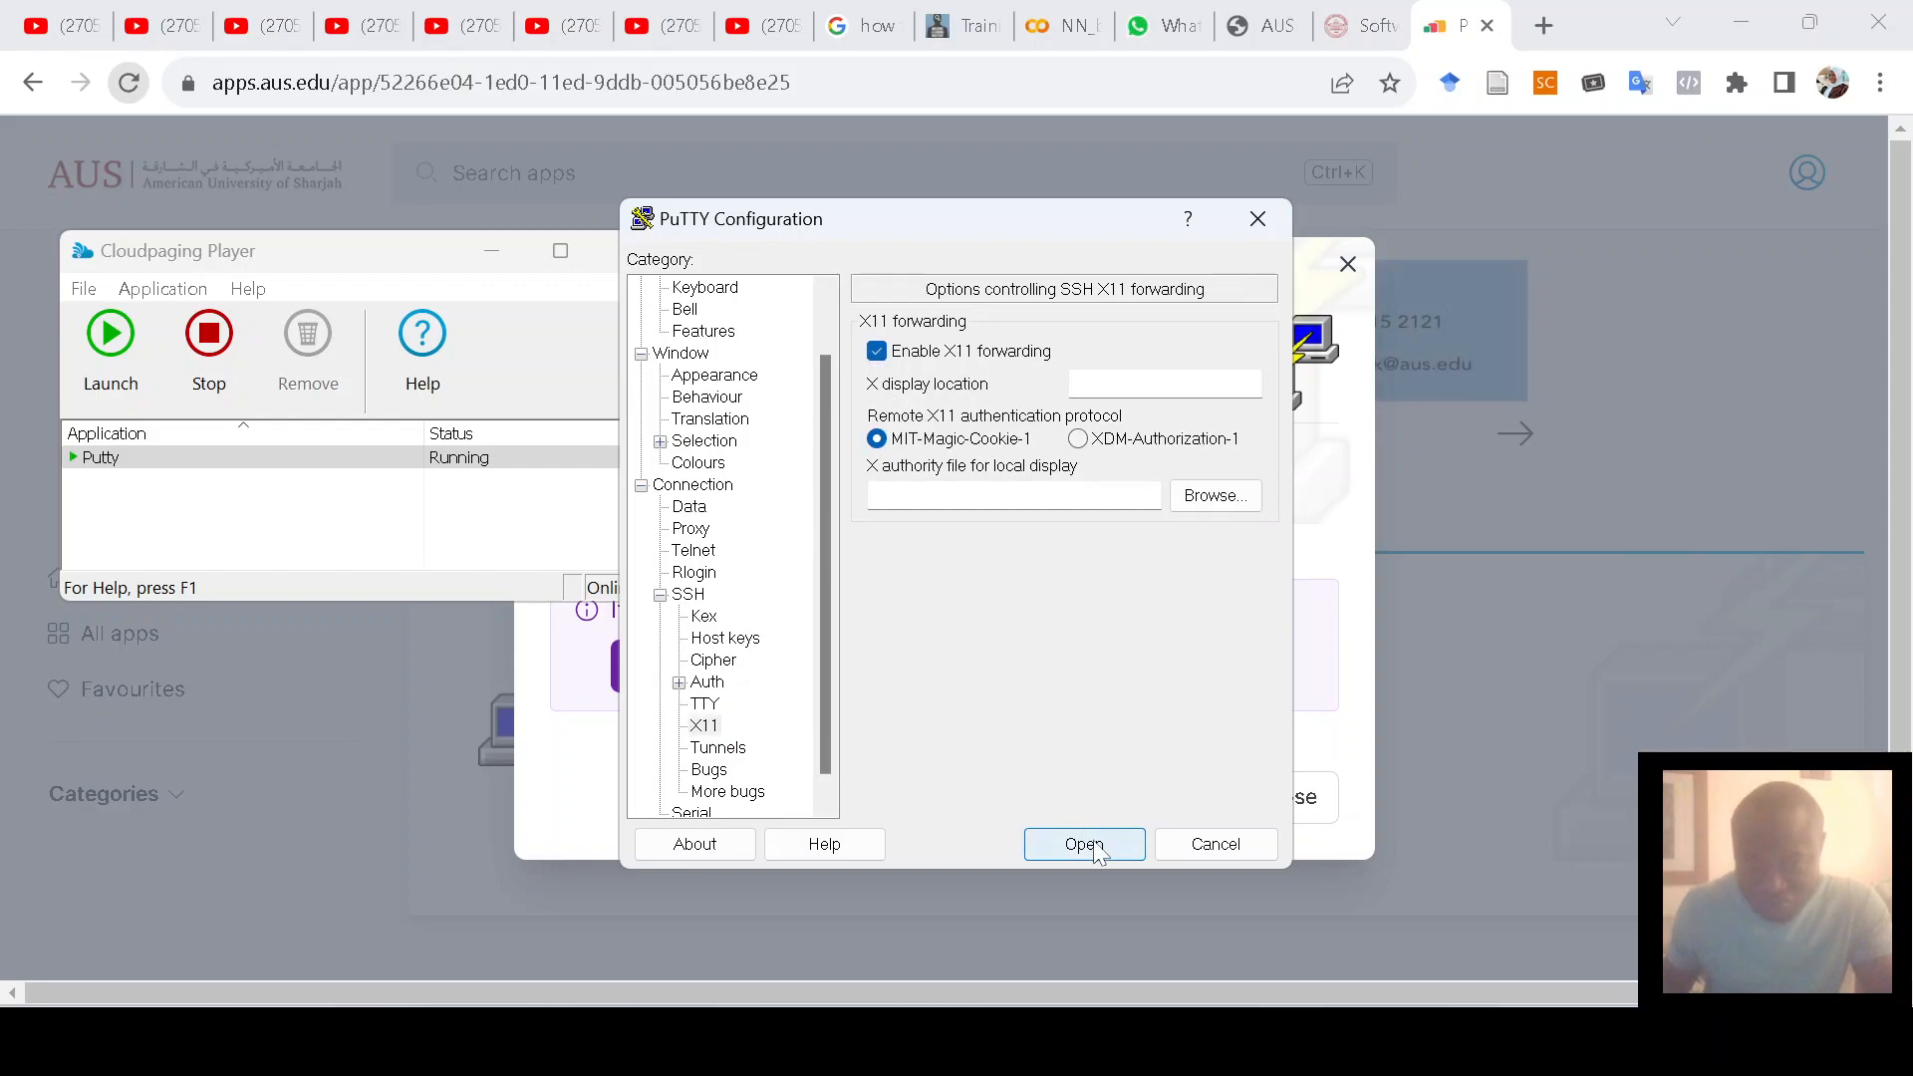
{"action": "scroll", "coordinate": [793, 367], "scroll_direction": "up", "scroll_amount": 1}
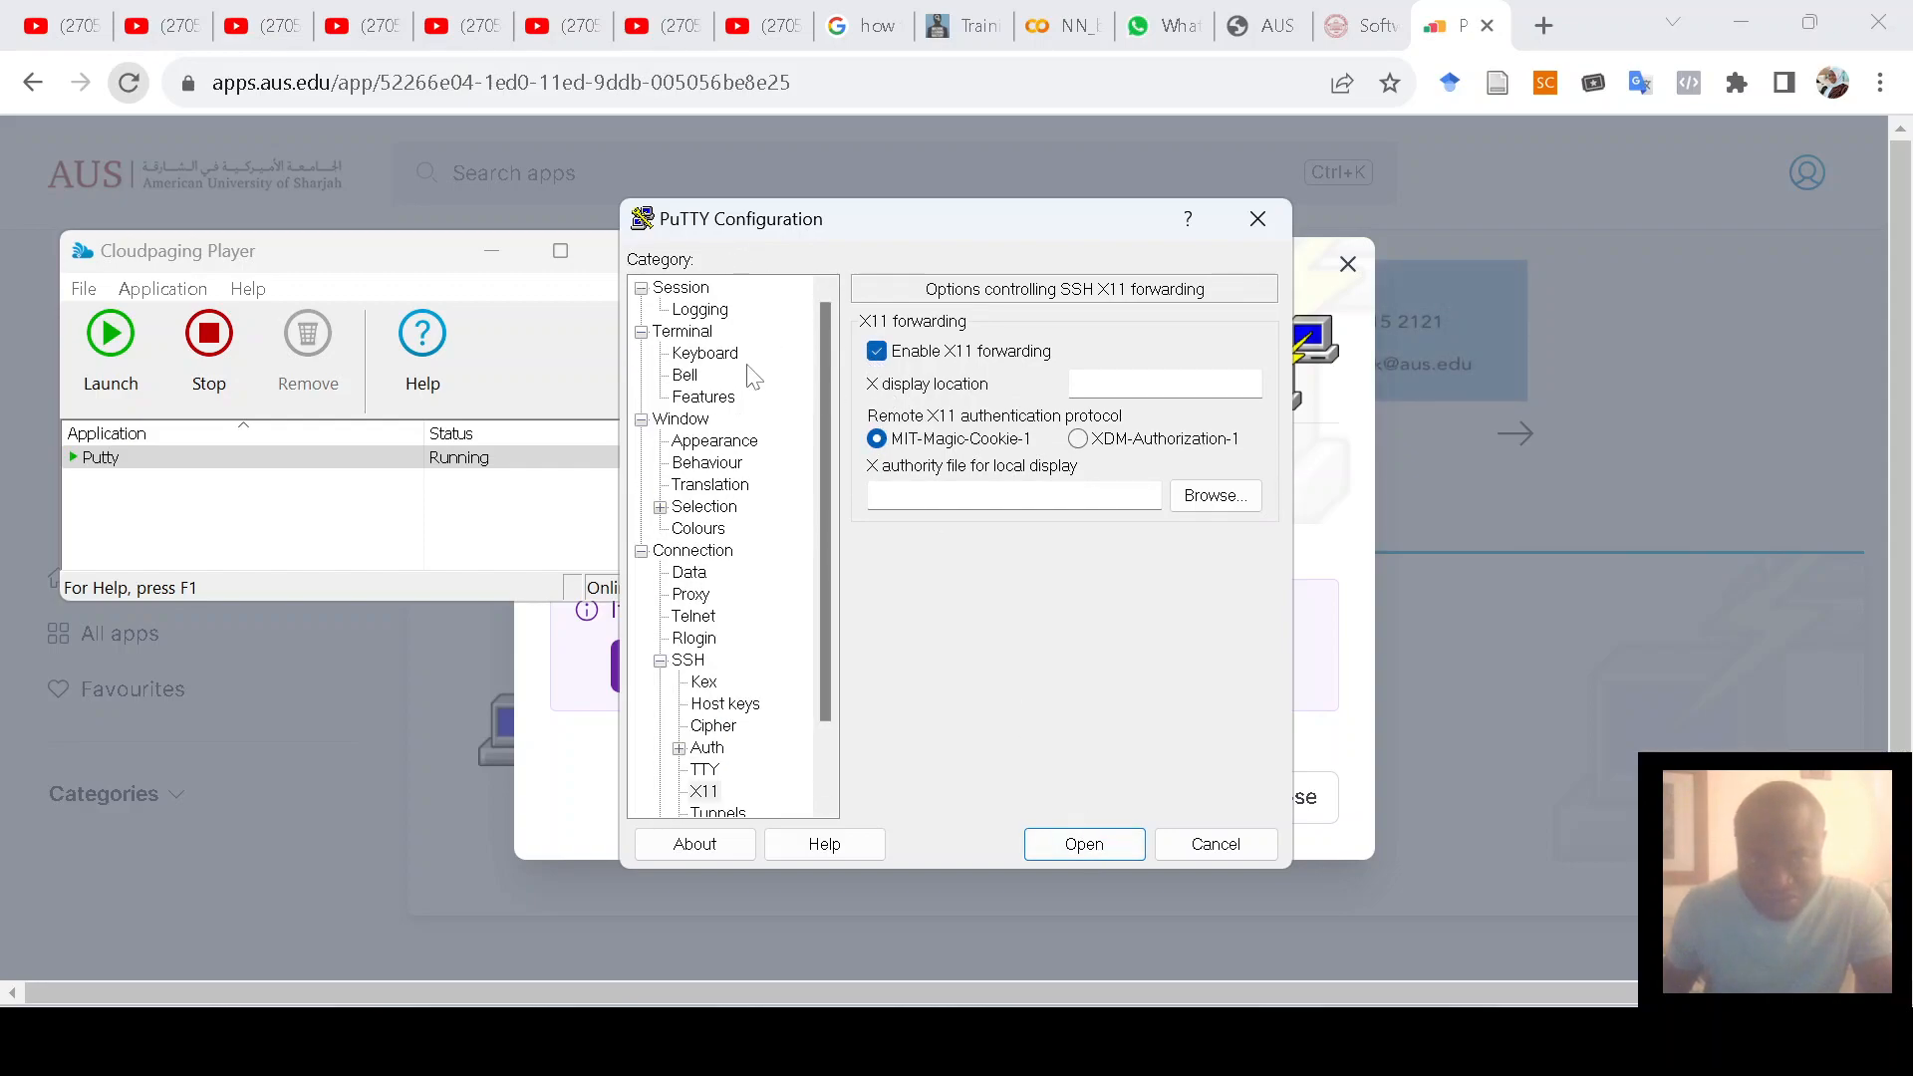
{"action": "left_click", "coordinate": [686, 289]}
{"action": "left_click", "coordinate": [957, 585]}
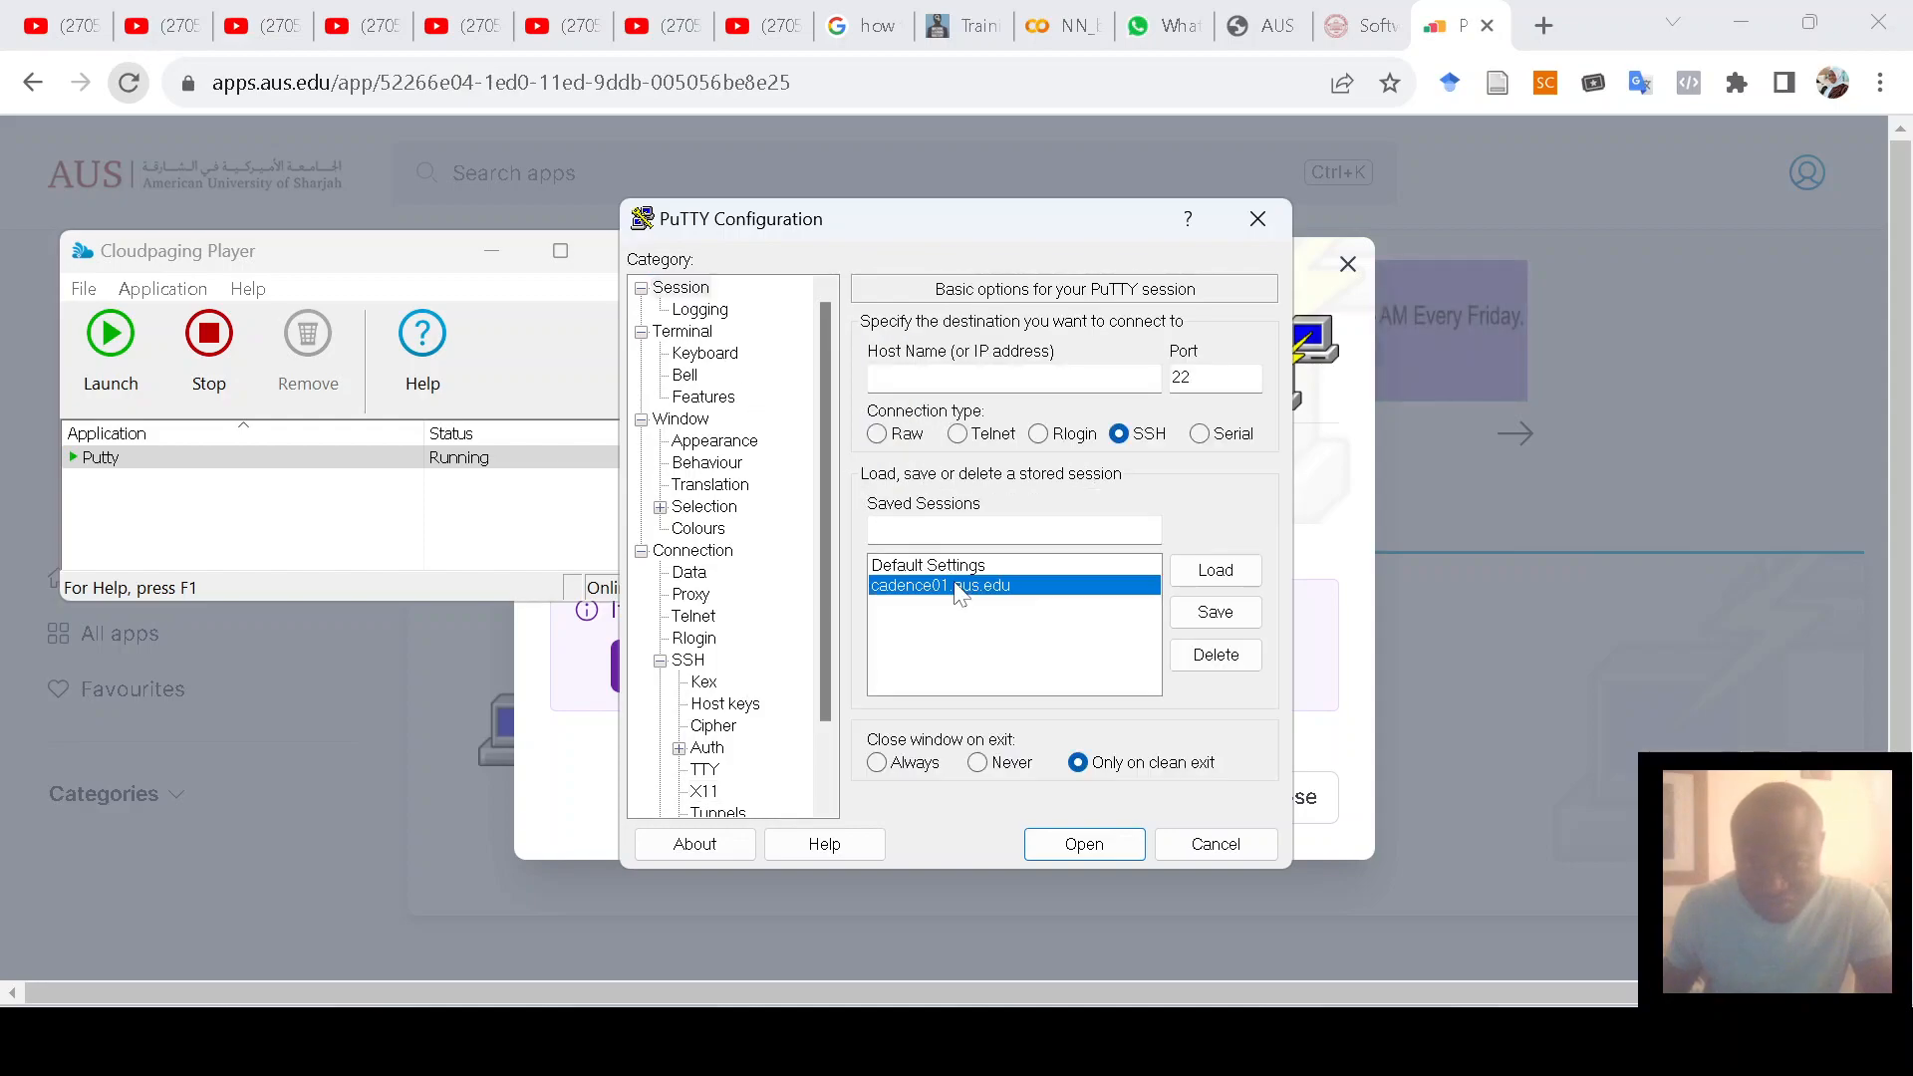
{"action": "left_click", "coordinate": [1217, 576]}
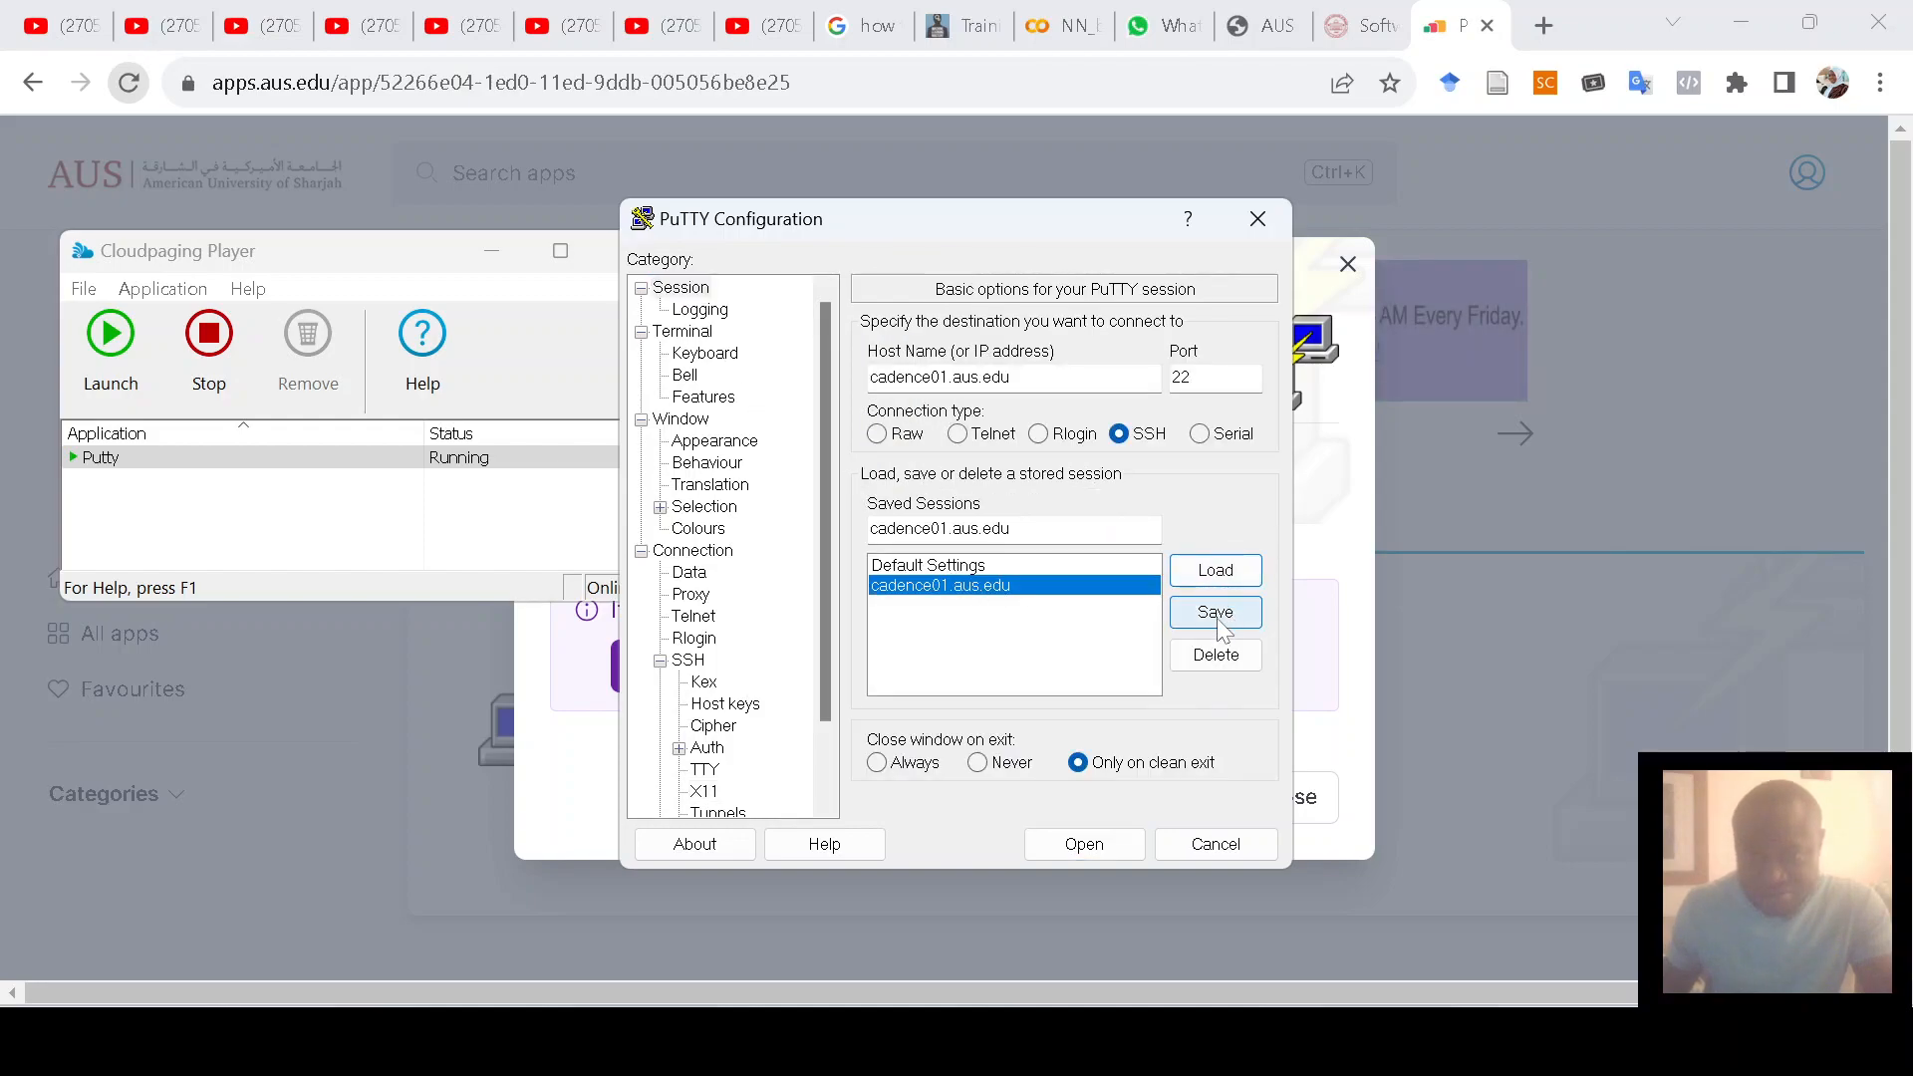
{"action": "left_click", "coordinate": [1215, 612]}
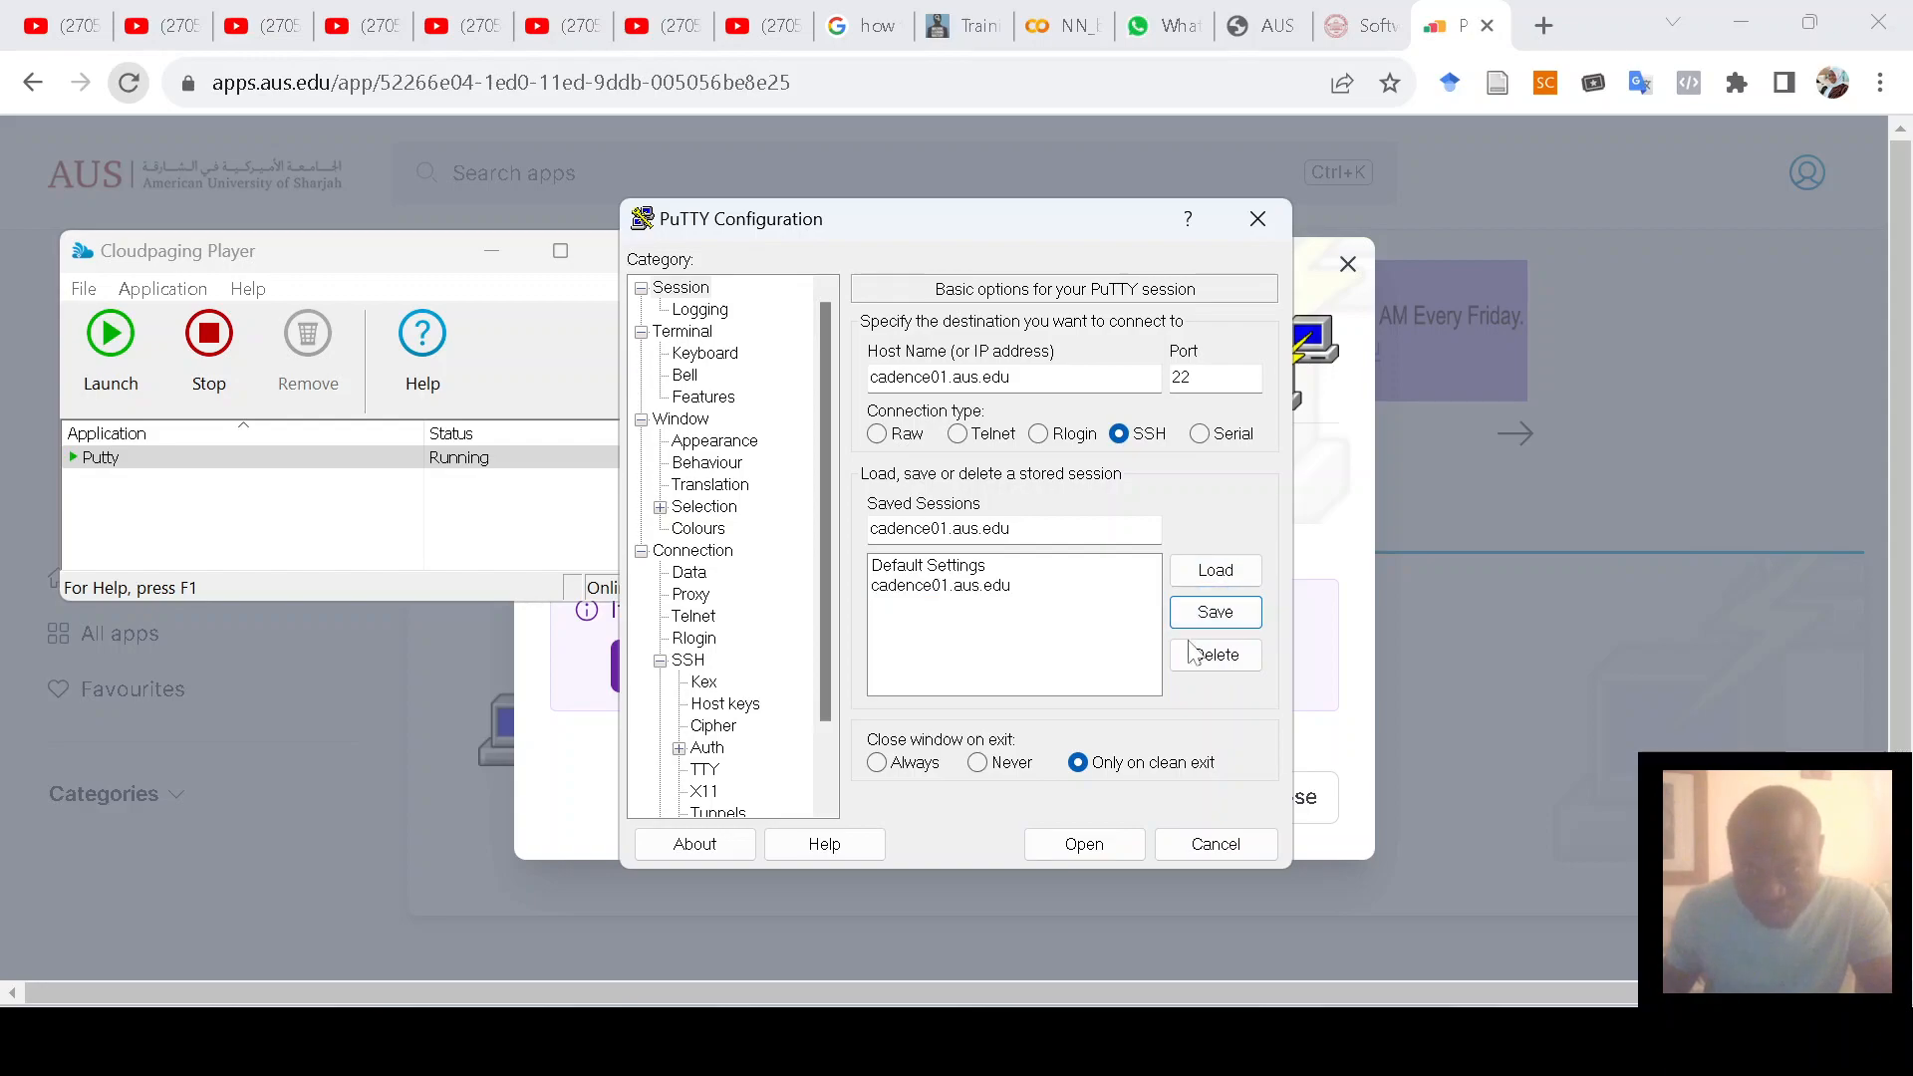
{"action": "left_click", "coordinate": [1081, 845]}
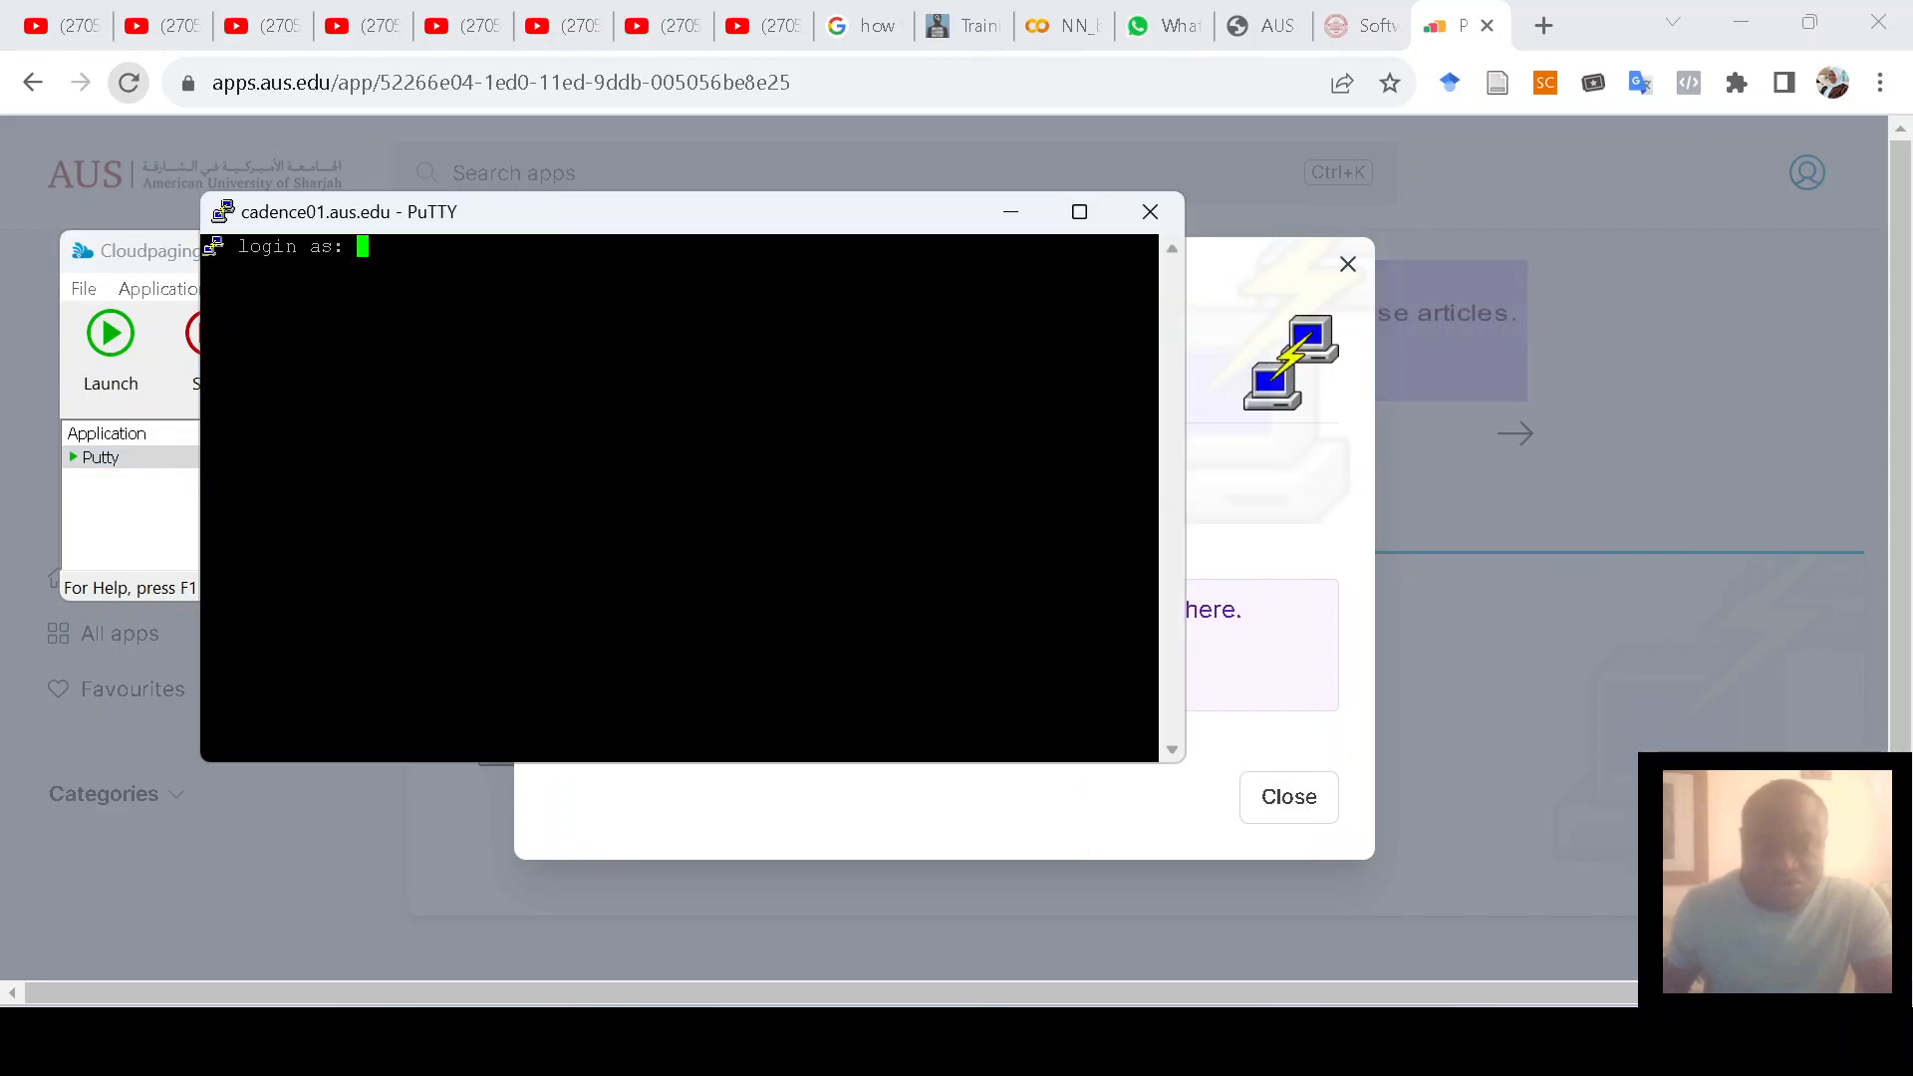
Step: Enter the username and password twice, get Access denied, and close the PuTTY window
{"action": "type", "text": "b00964"}
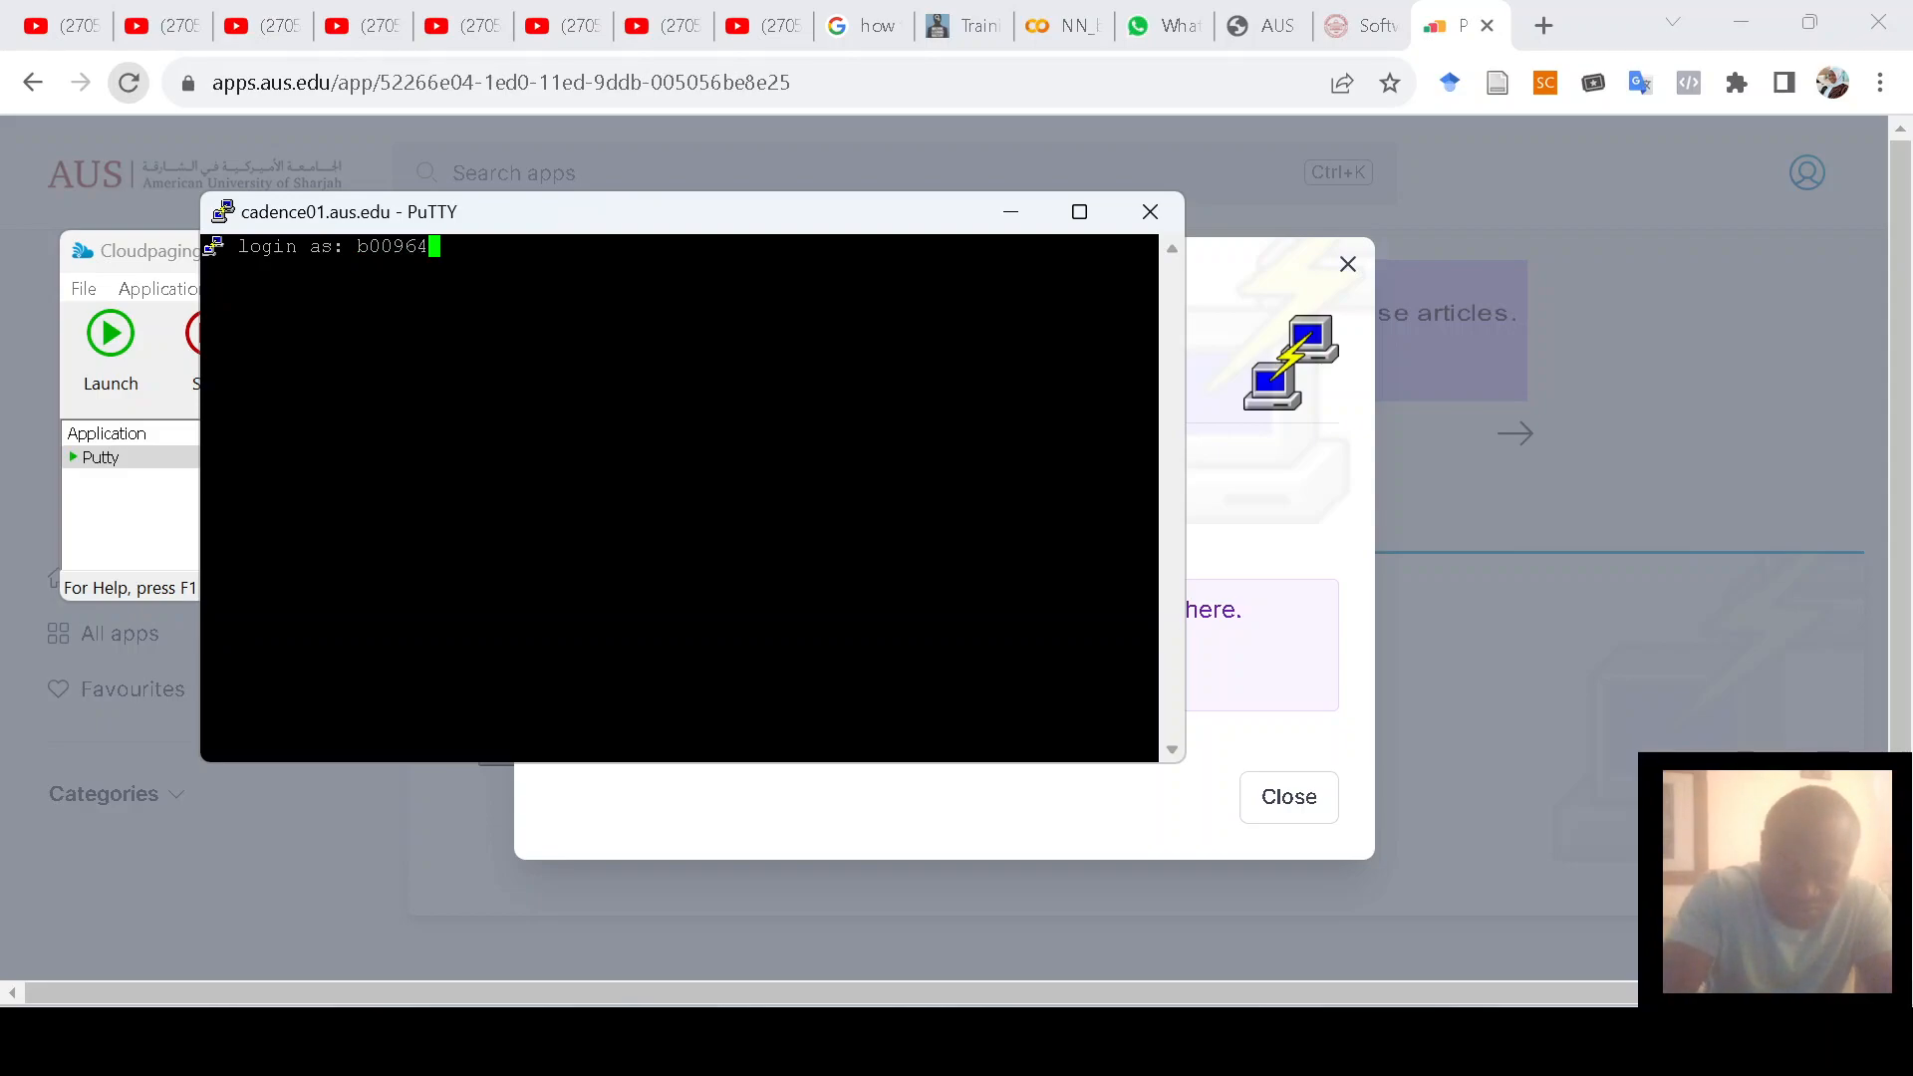
{"action": "type", "text": "04"}
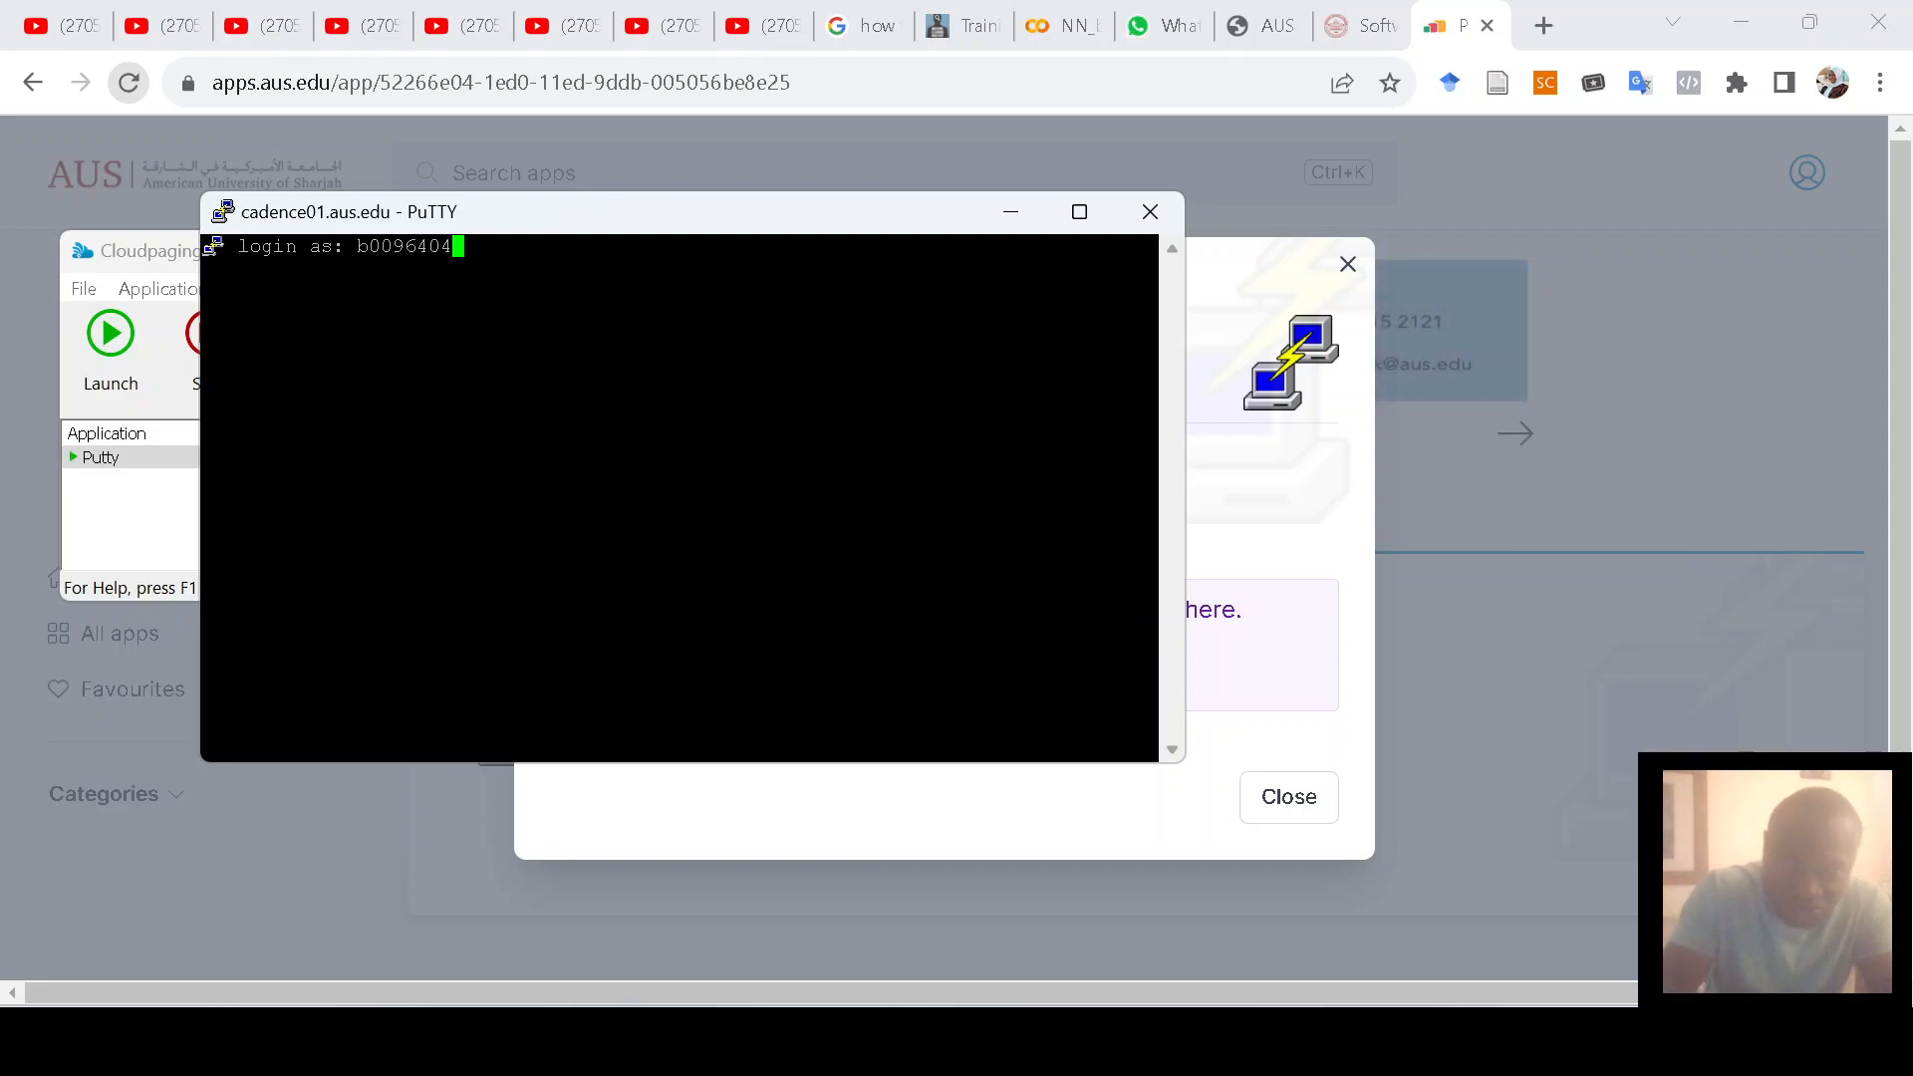
{"action": "key", "text": "Return"}
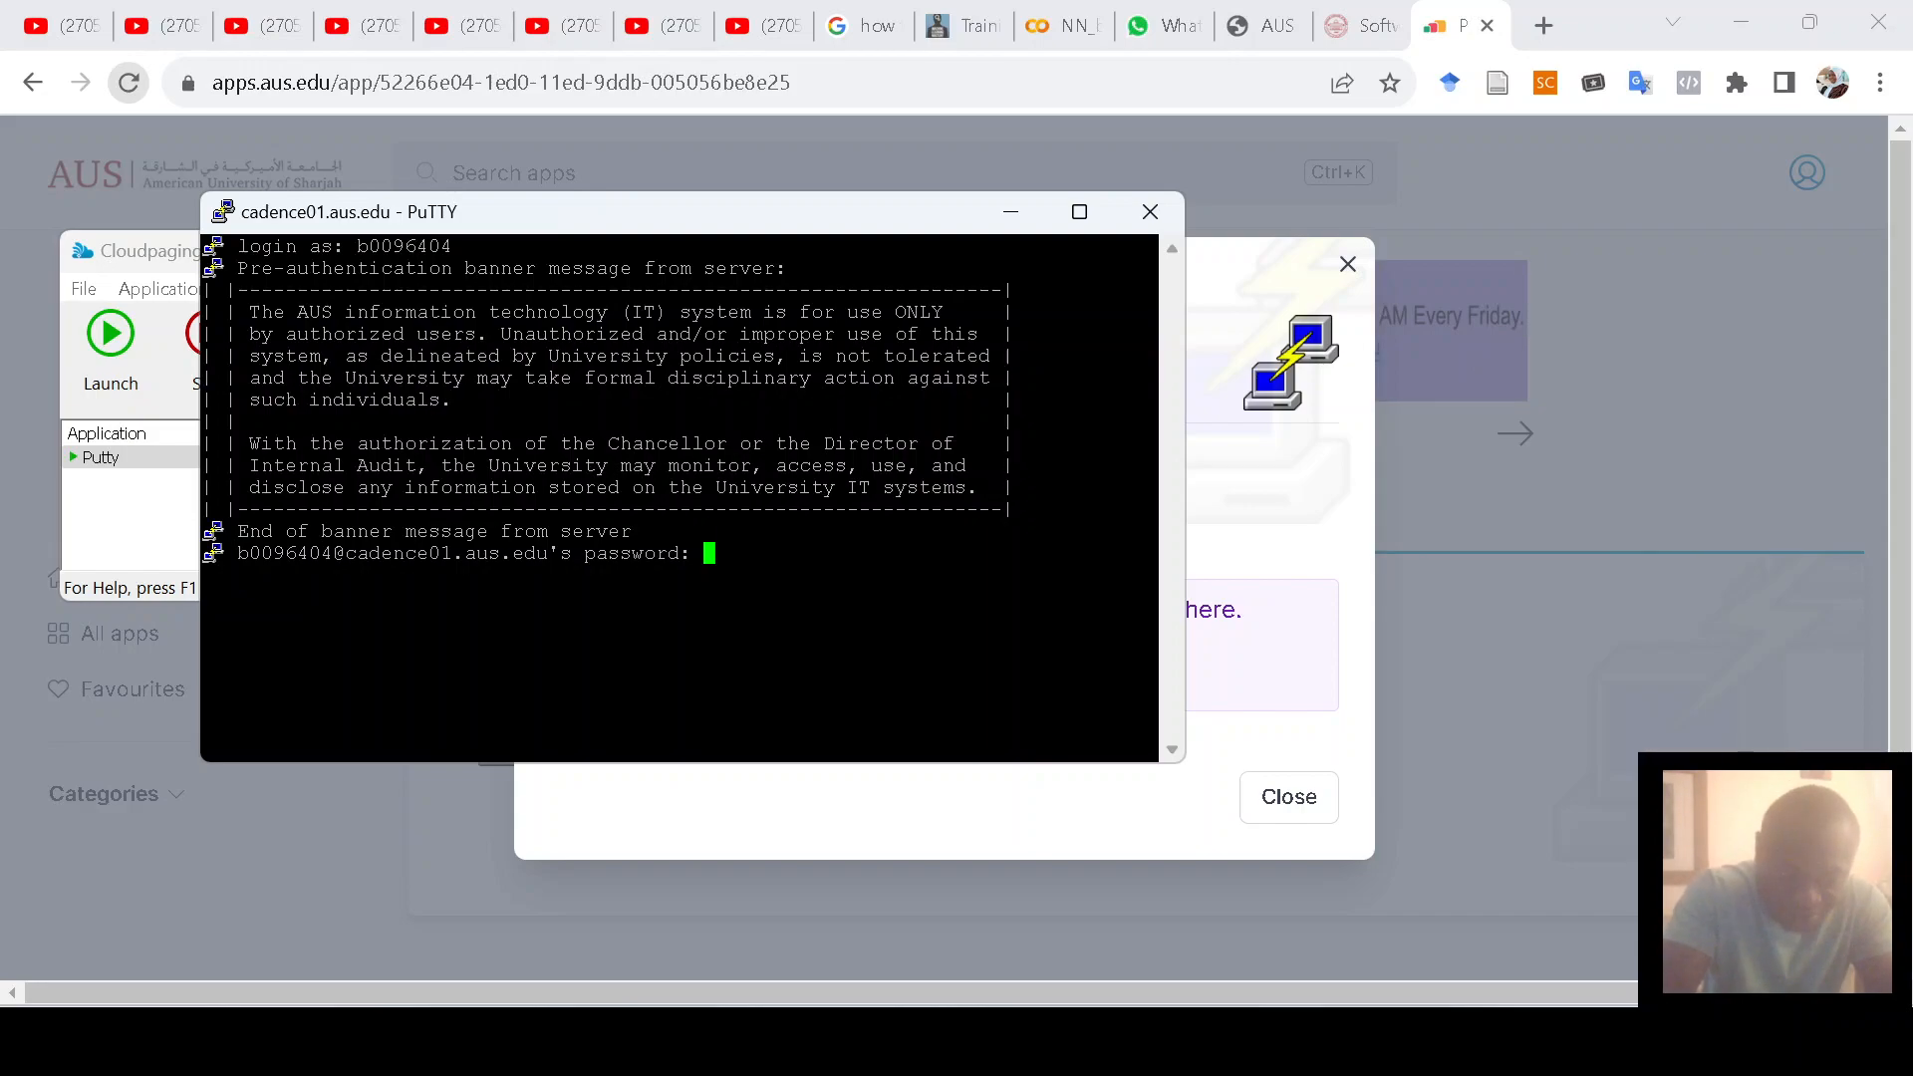
{"action": "key", "text": "Return"}
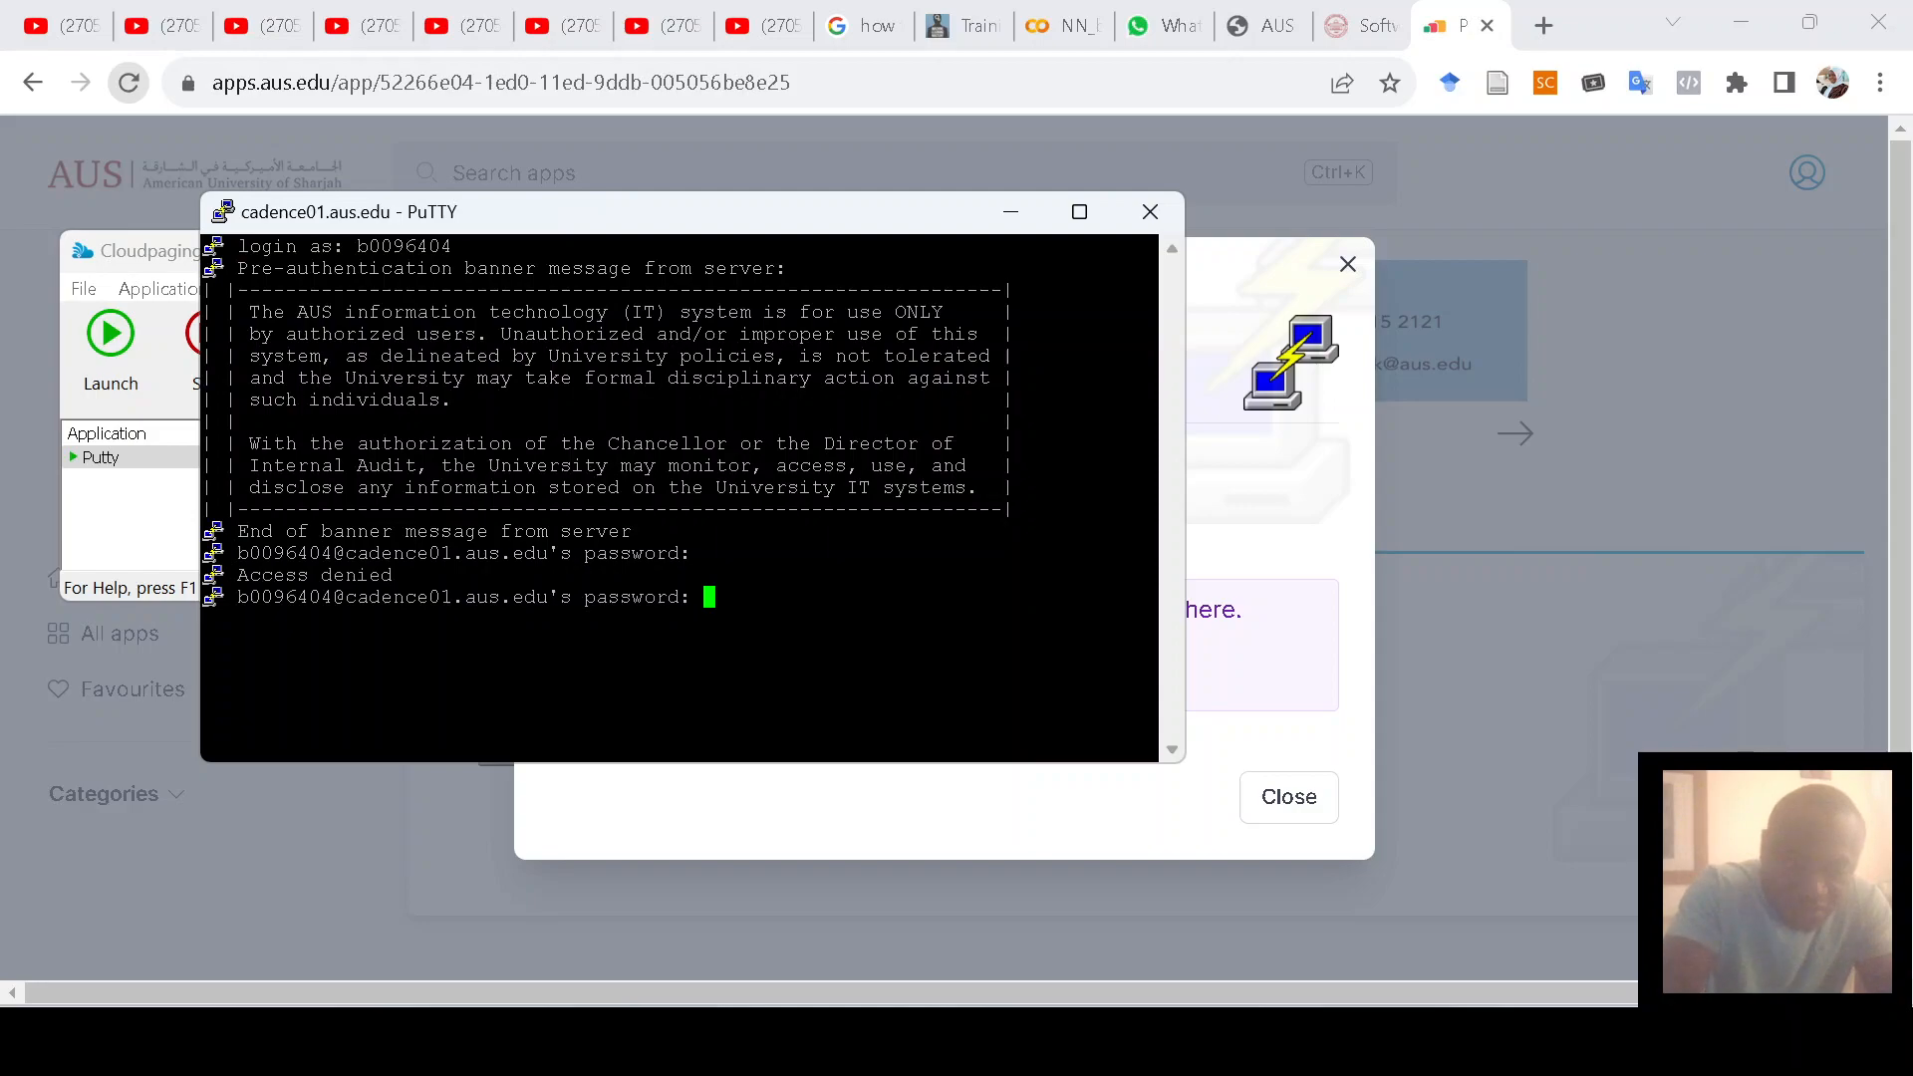
{"action": "key", "text": "Return"}
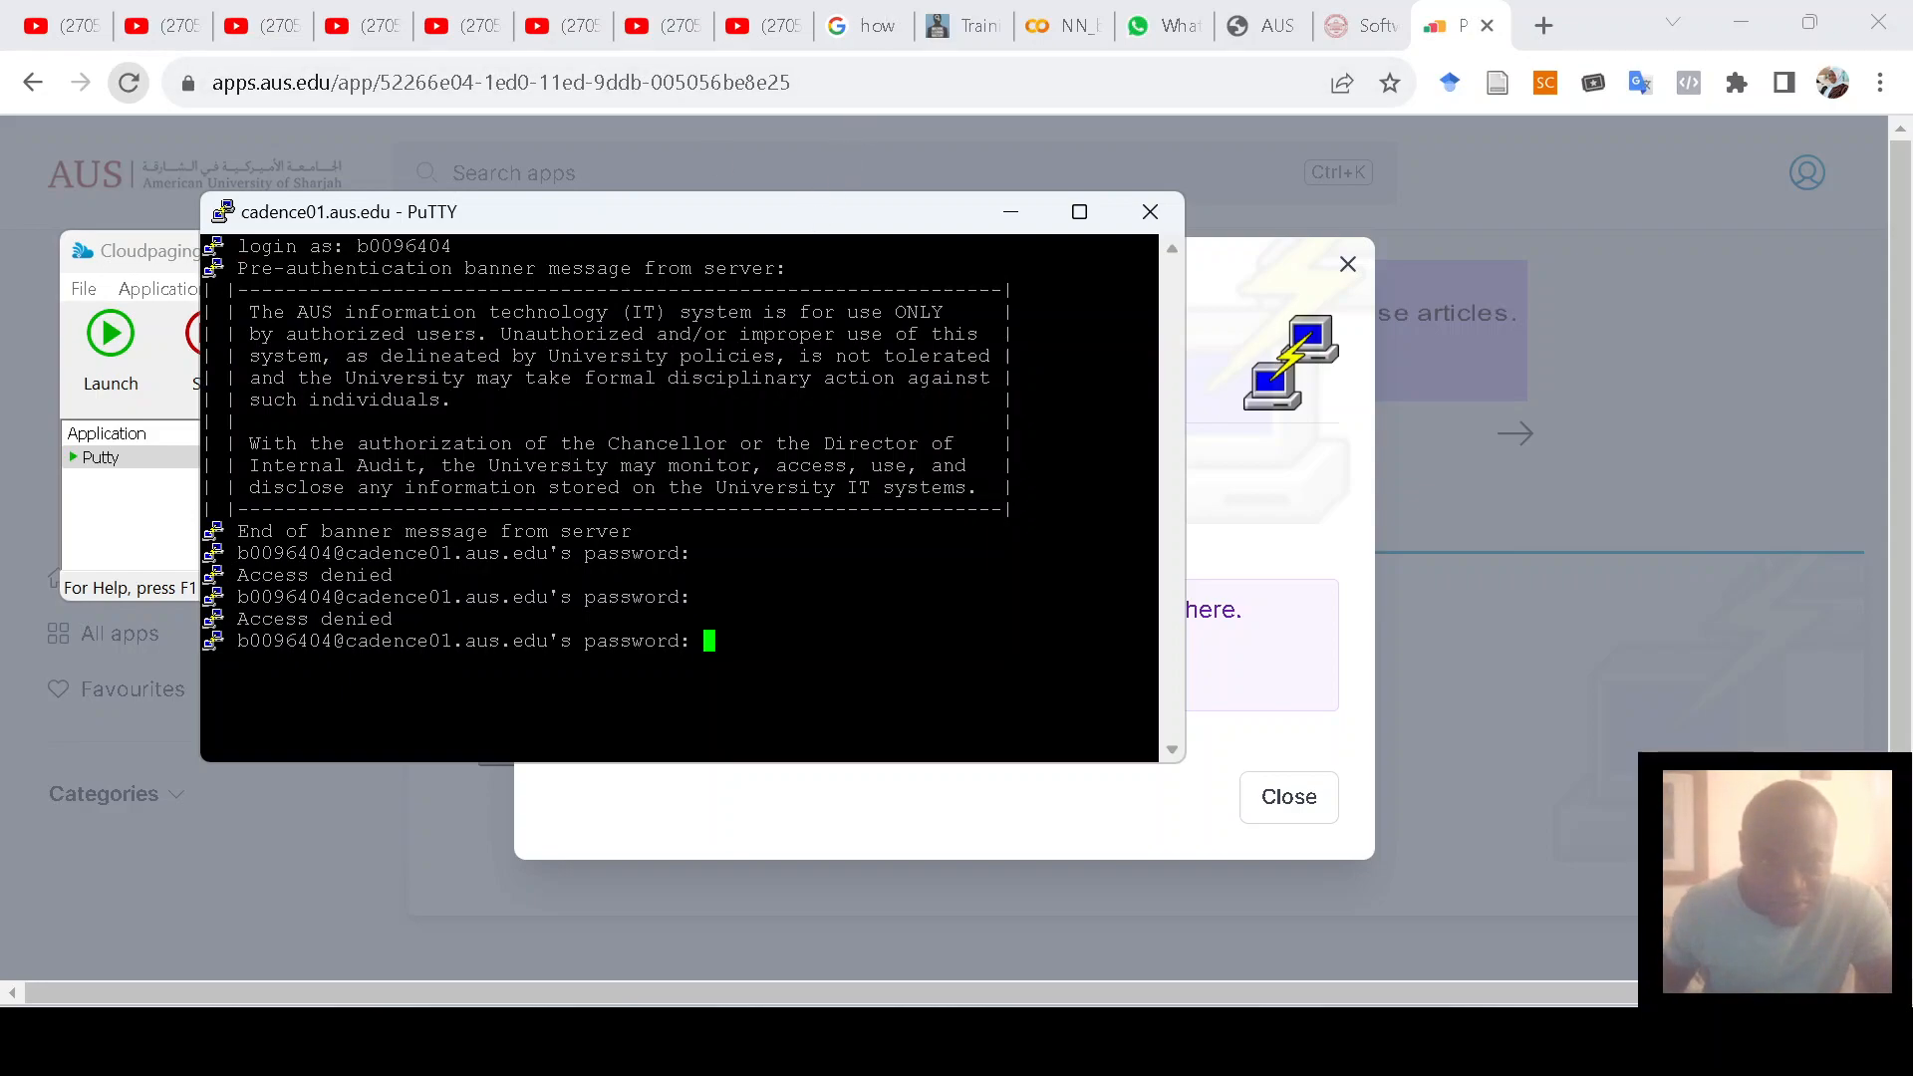
{"action": "left_click", "coordinate": [1151, 227]}
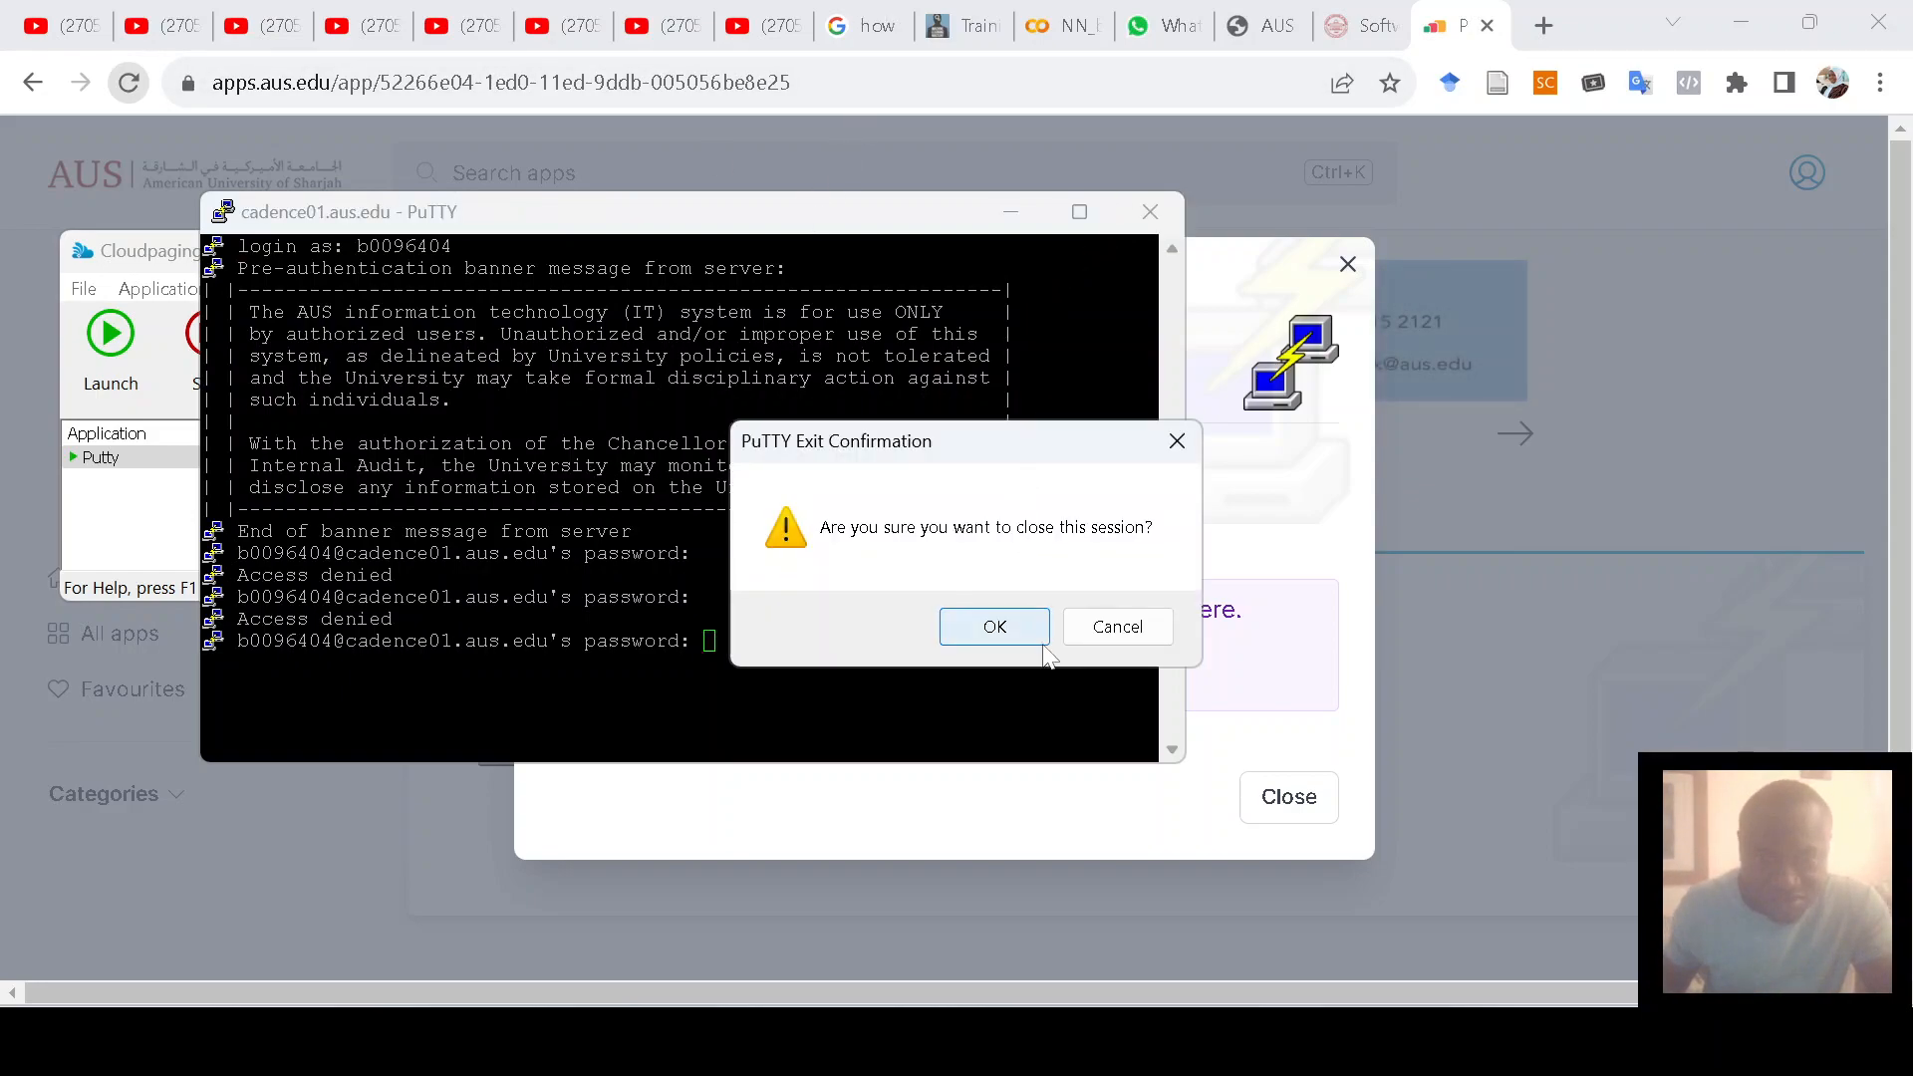
Step: Confirm closing the failed session, relaunch PuTTY and turn on X11 forwarding
{"action": "left_click", "coordinate": [1000, 638]}
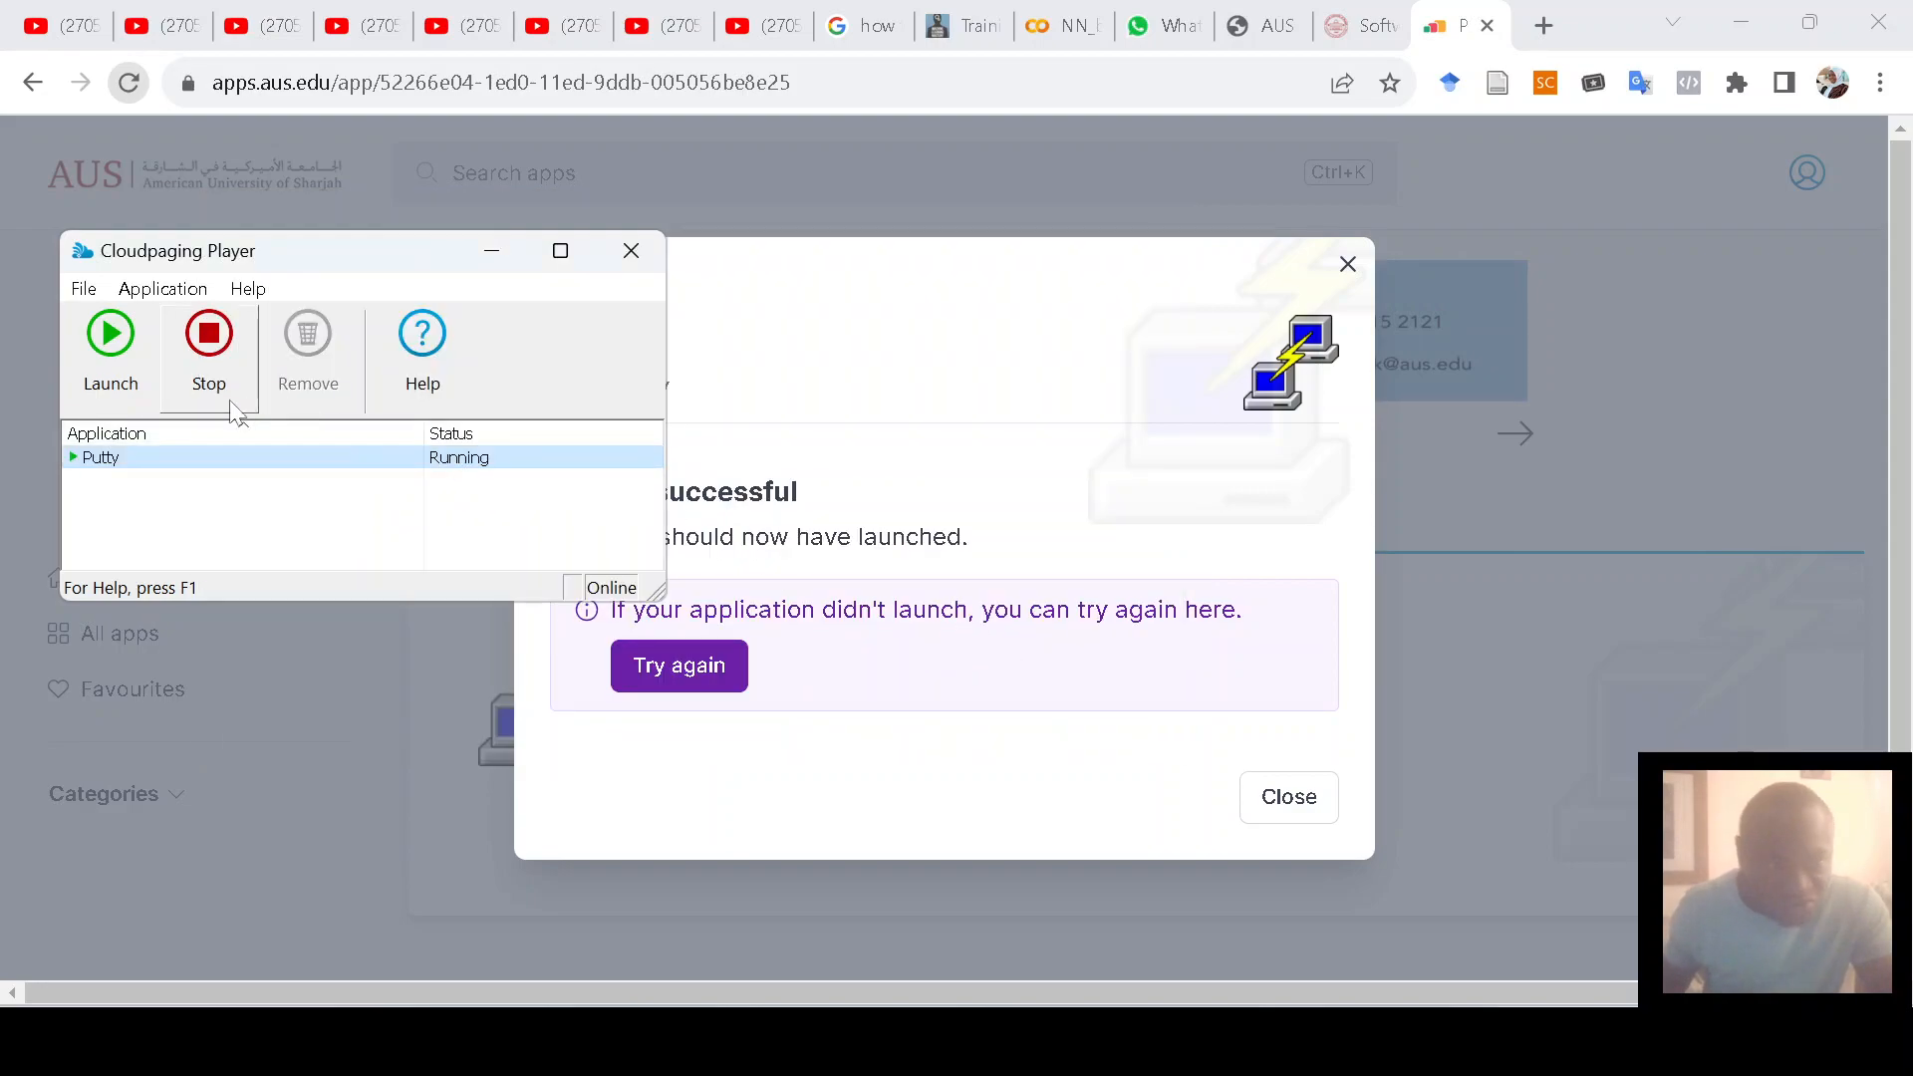
{"action": "left_click", "coordinate": [111, 349]}
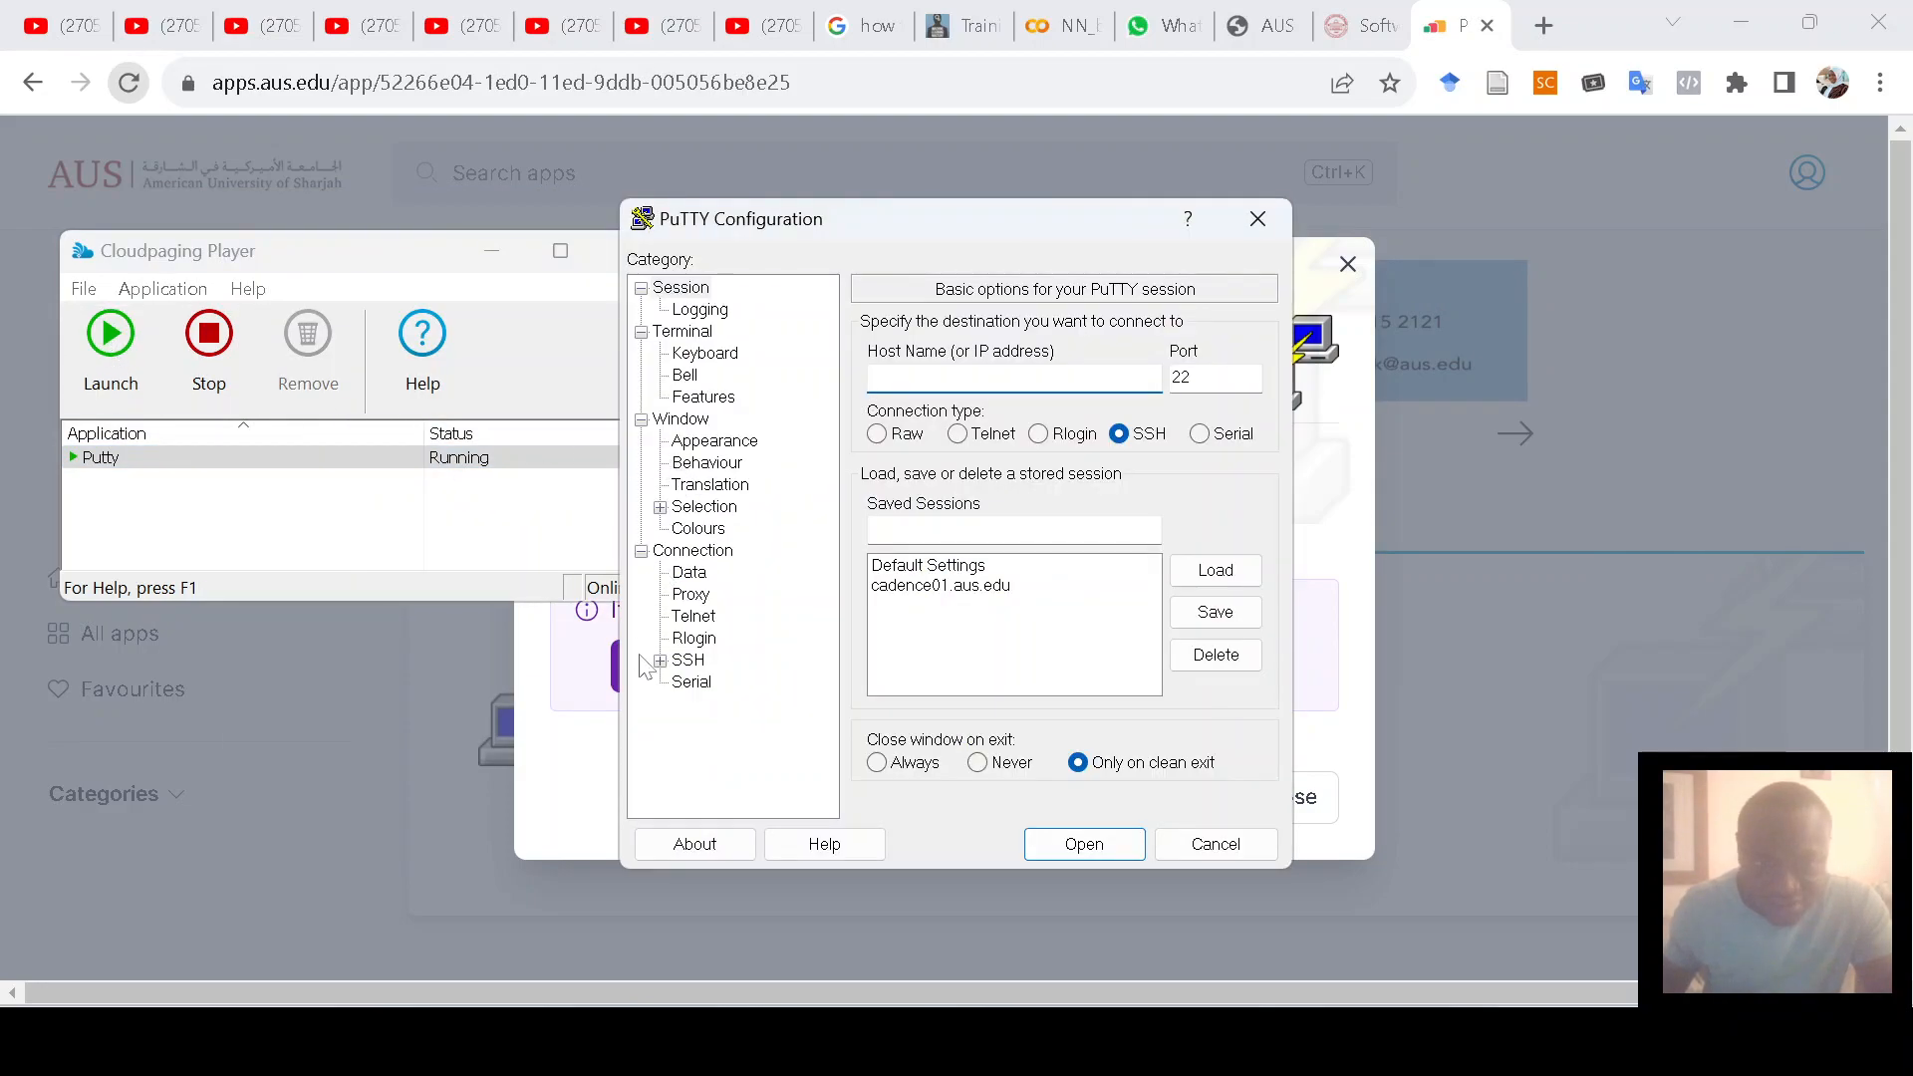
{"action": "left_click", "coordinate": [659, 661]}
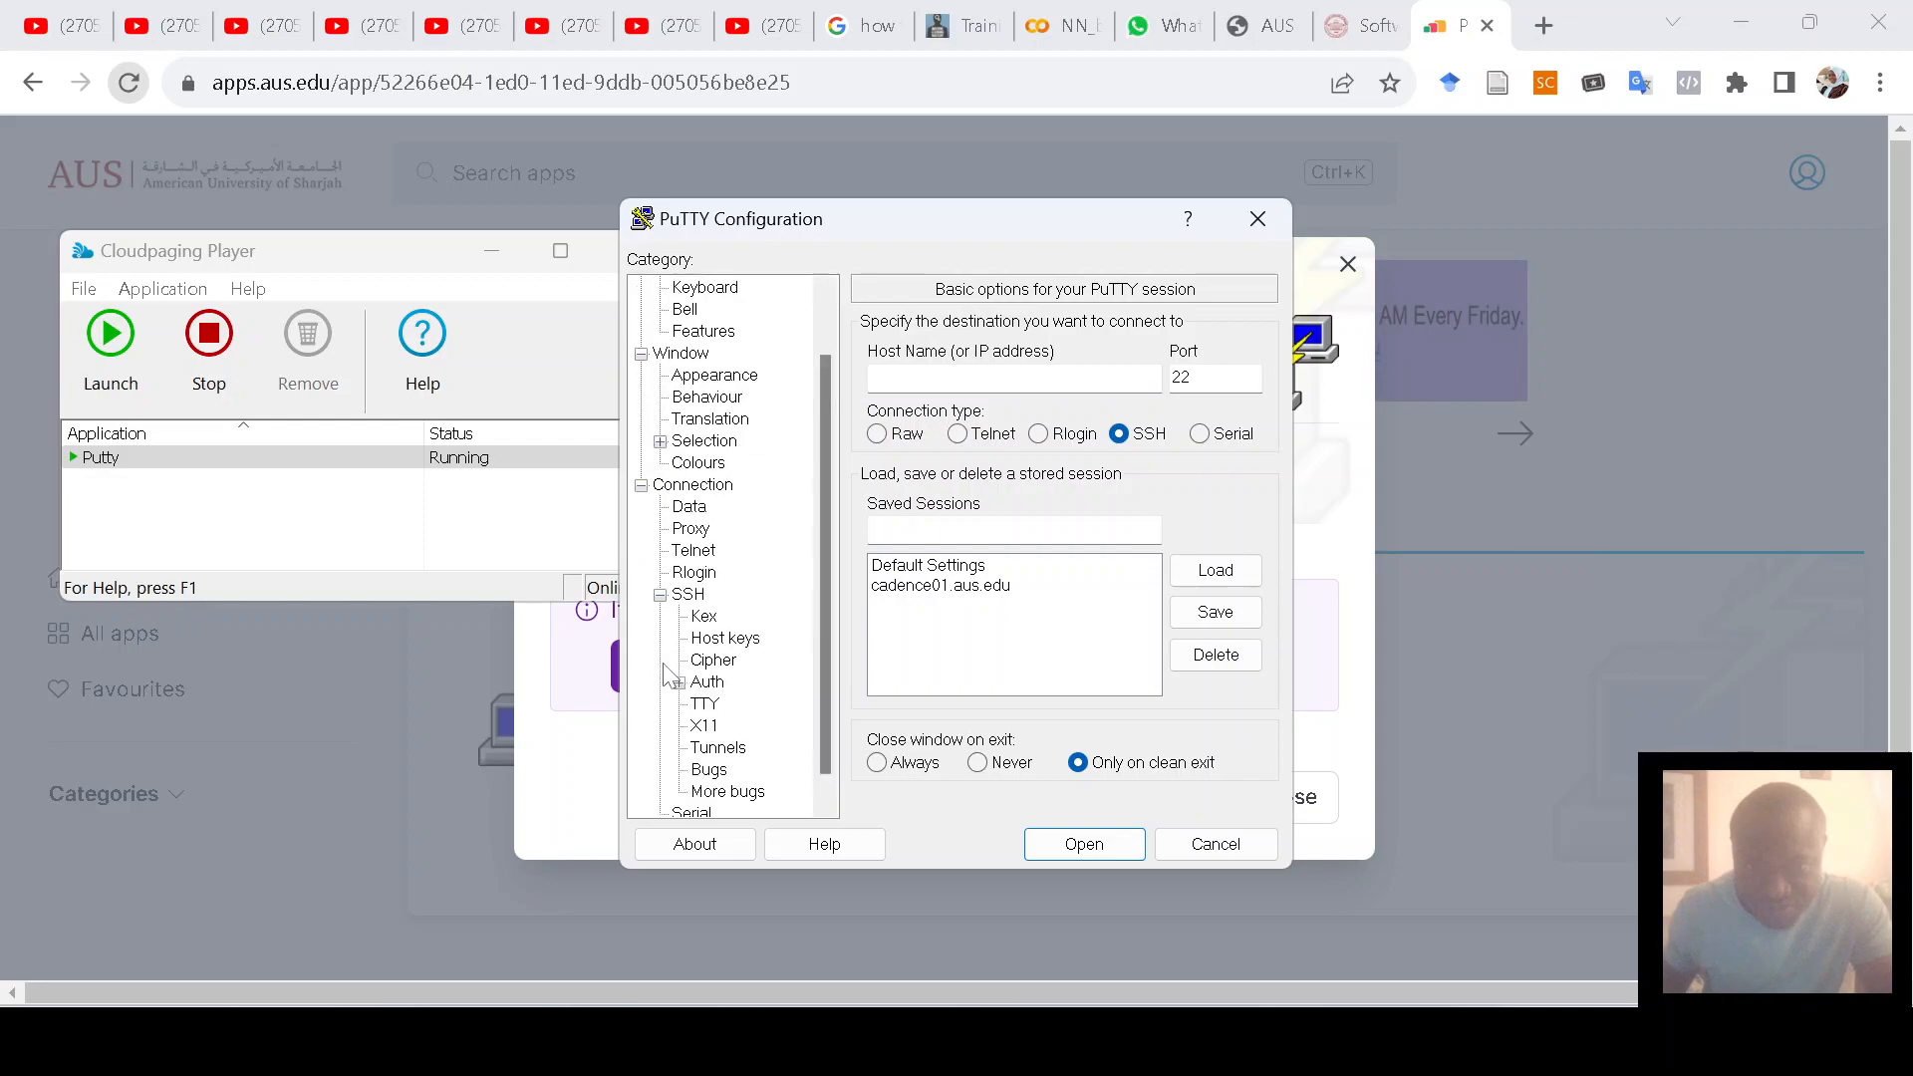
{"action": "left_click", "coordinate": [705, 727]}
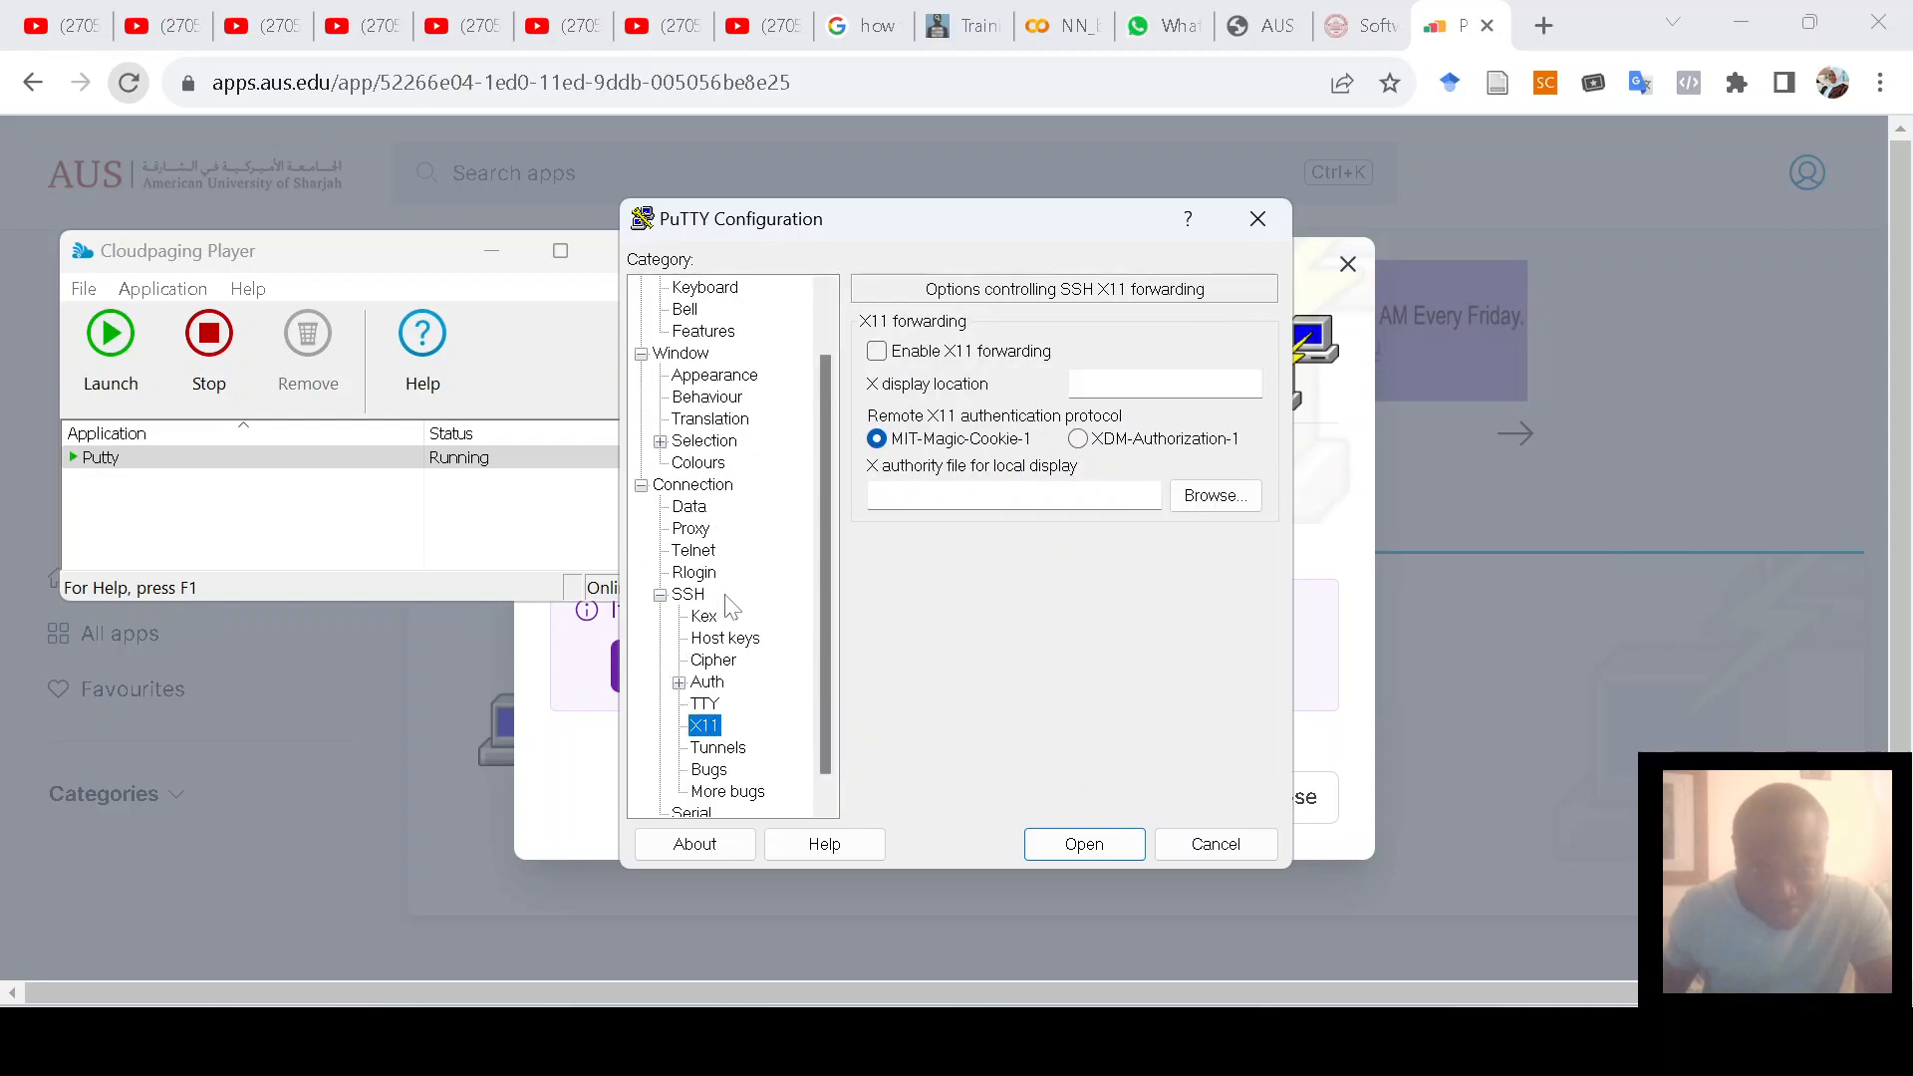
{"action": "scroll", "coordinate": [732, 606], "scroll_direction": "up", "scroll_amount": 1}
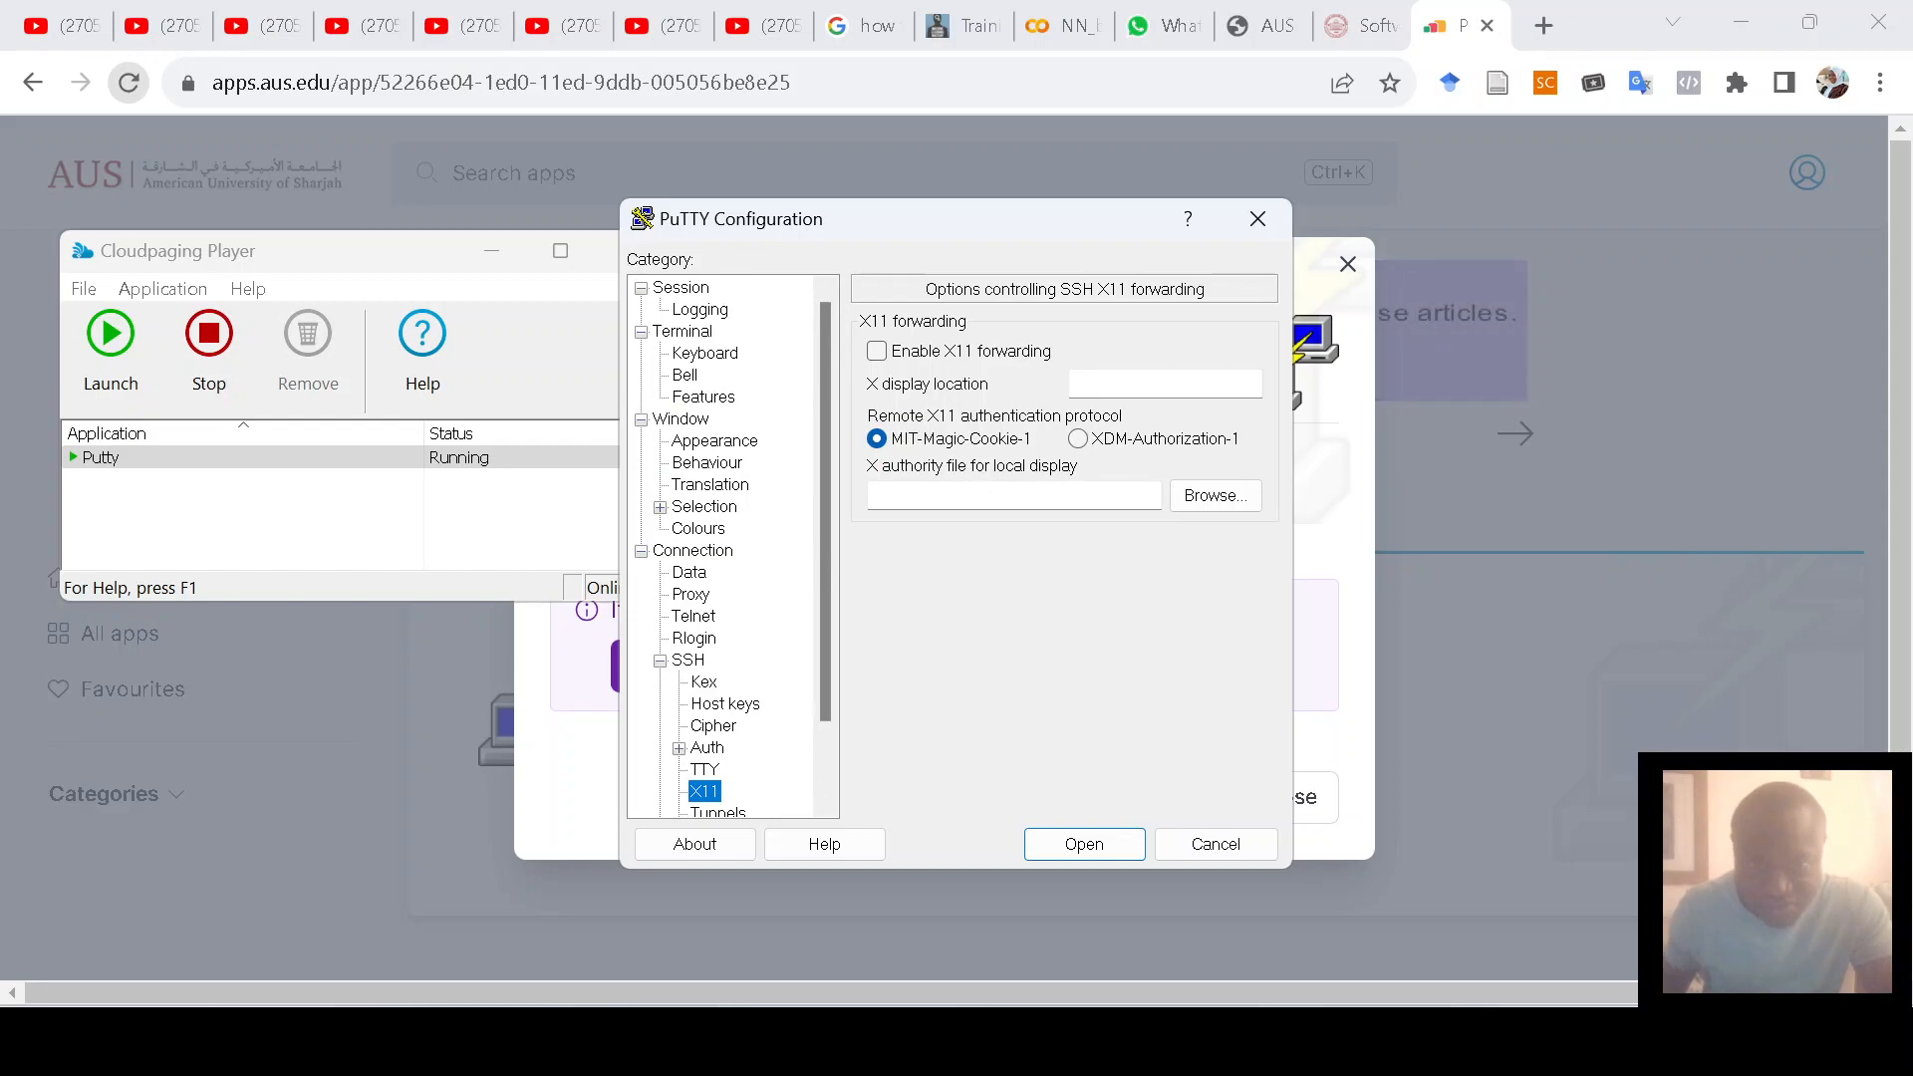
{"action": "left_click", "coordinate": [877, 351]}
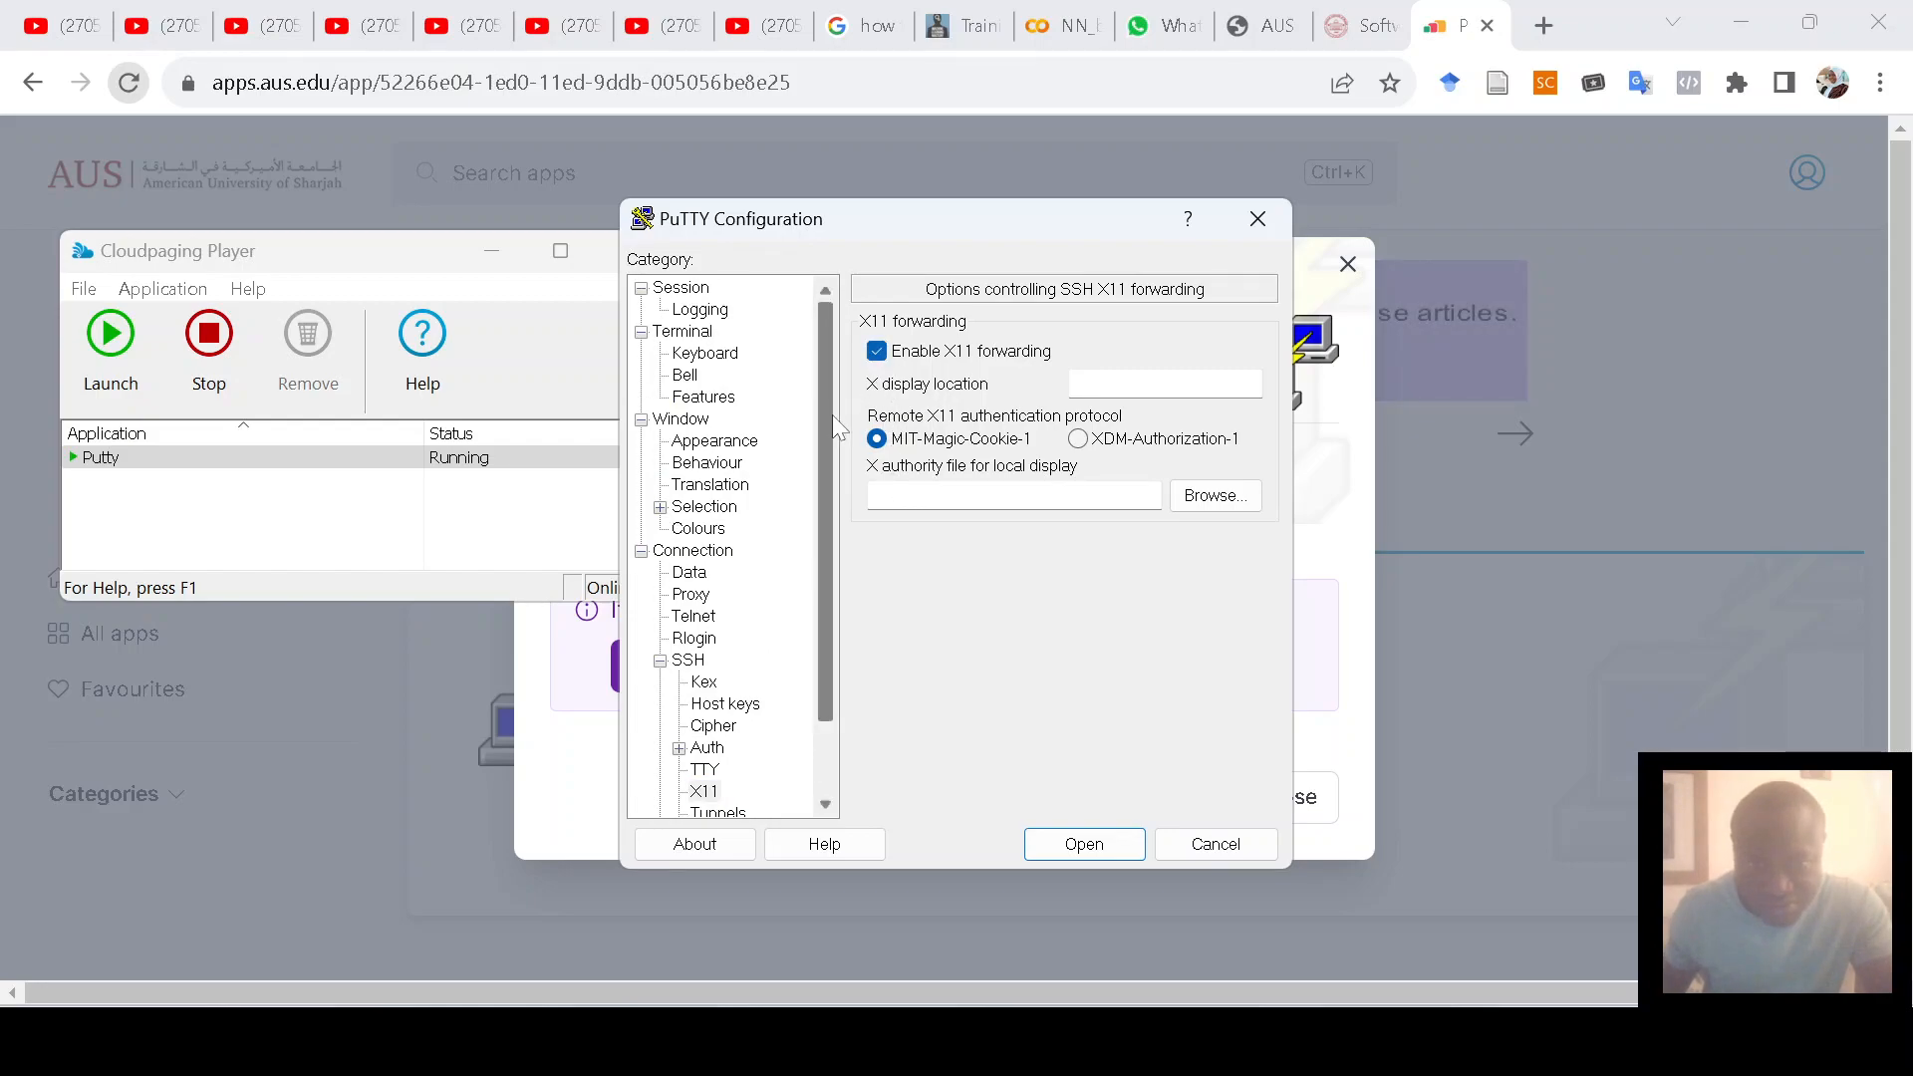
Step: Load the saved cadence01.aus.edu session and save it with X11 forwarding on
{"action": "left_click", "coordinate": [680, 291]}
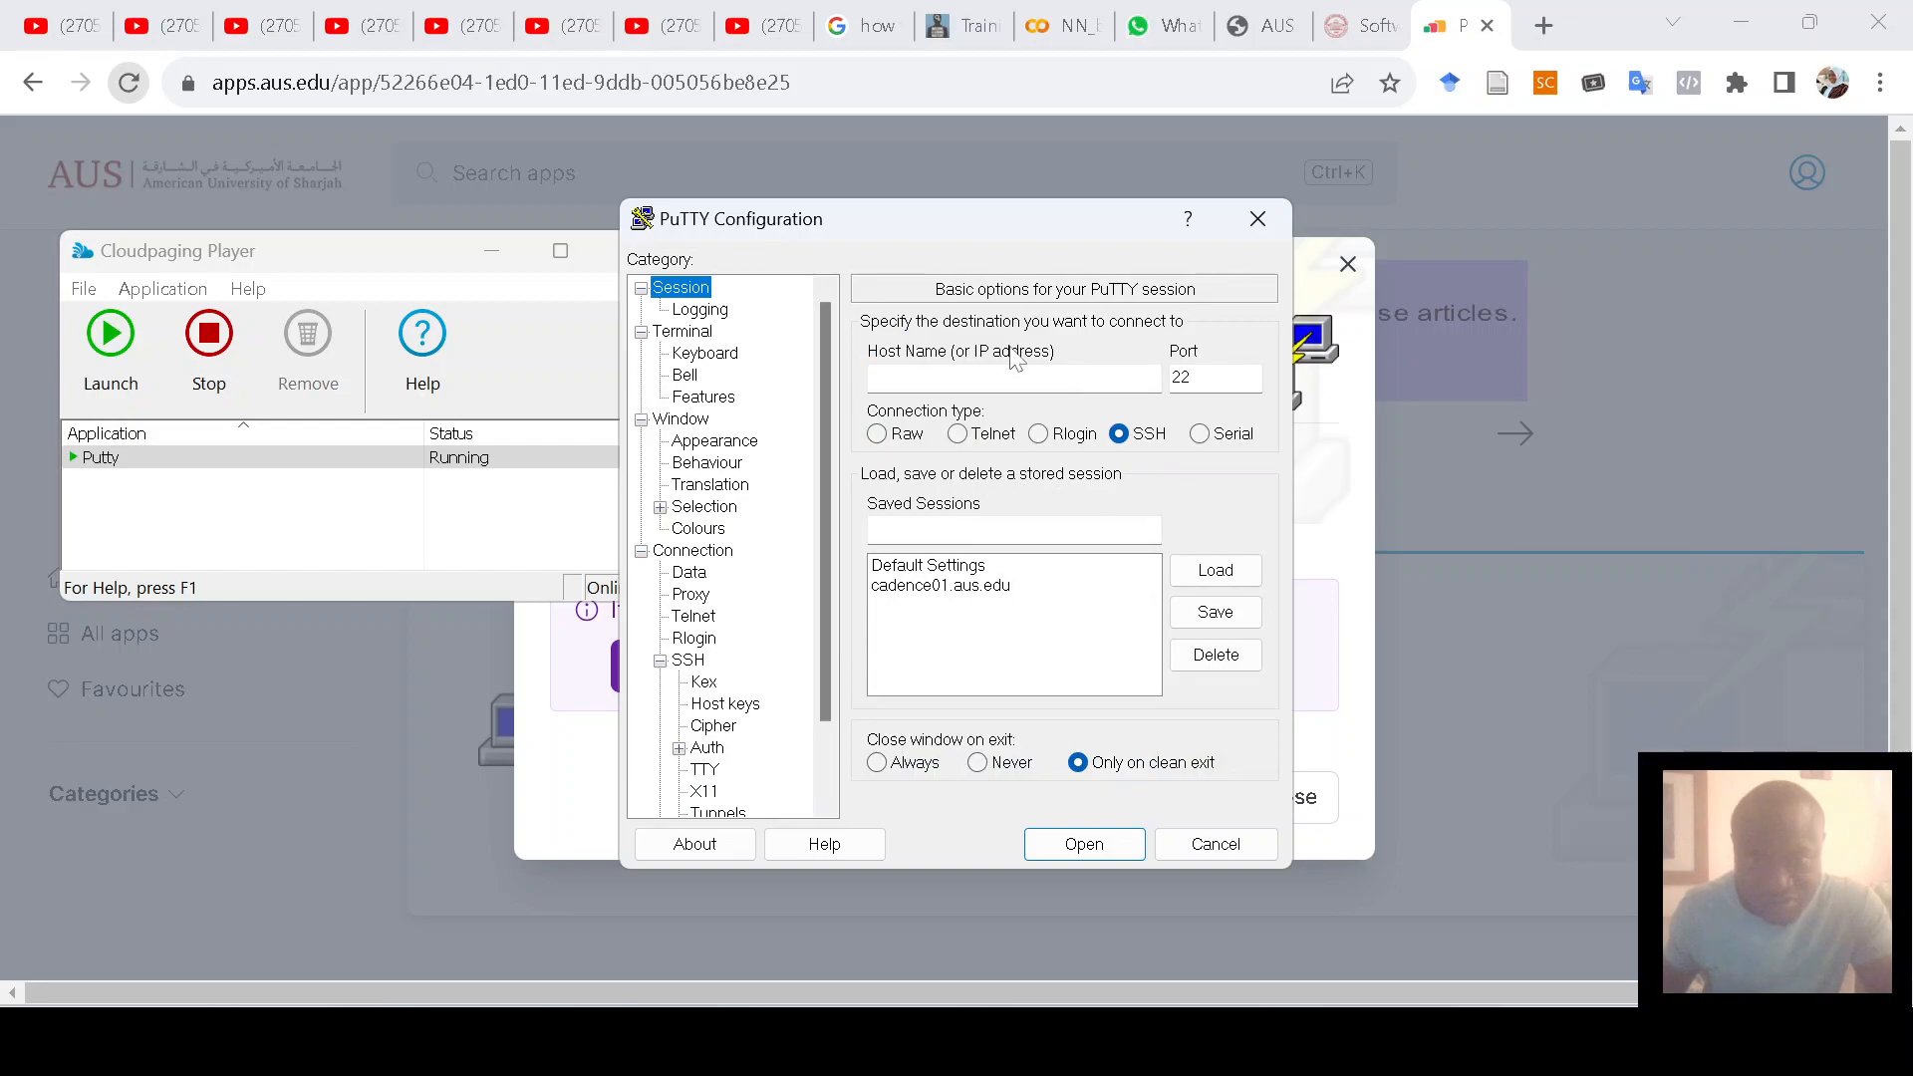
{"action": "left_click", "coordinate": [1036, 588]}
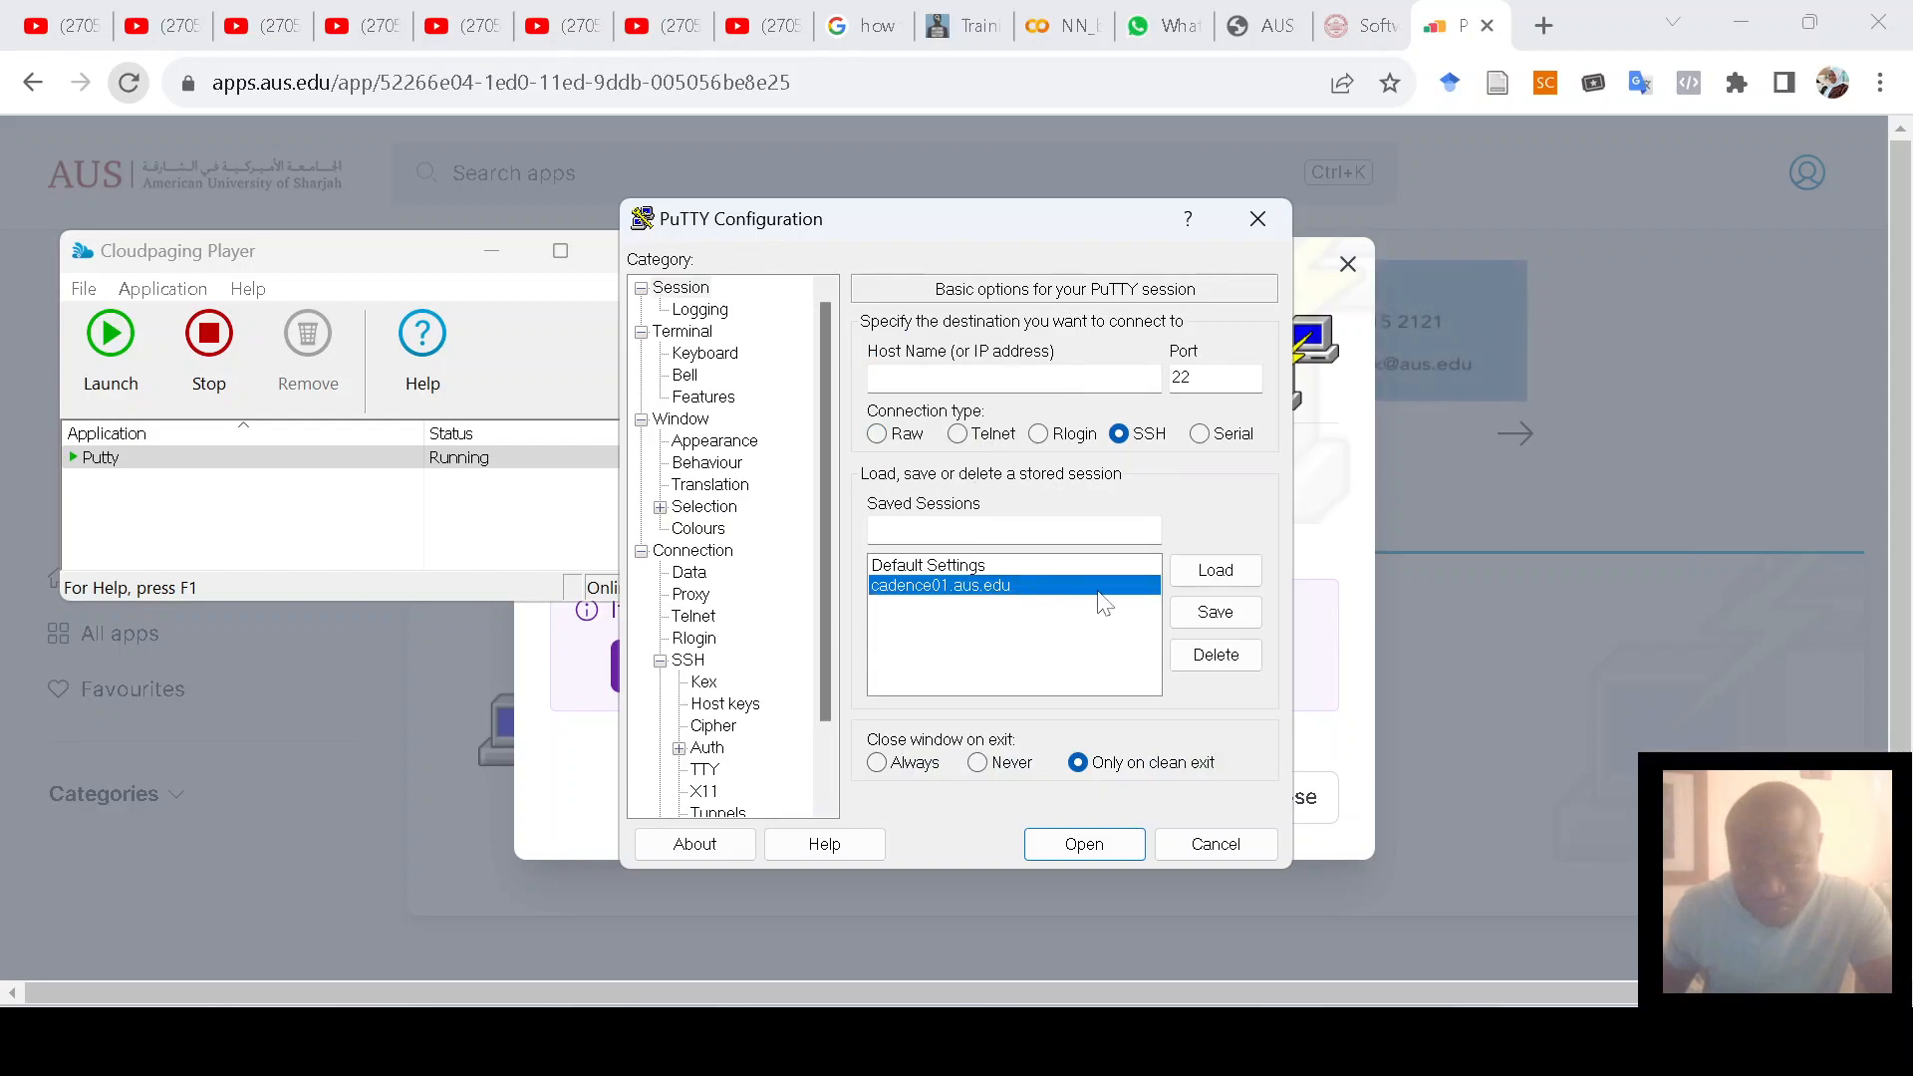
{"action": "left_click", "coordinate": [1220, 588]}
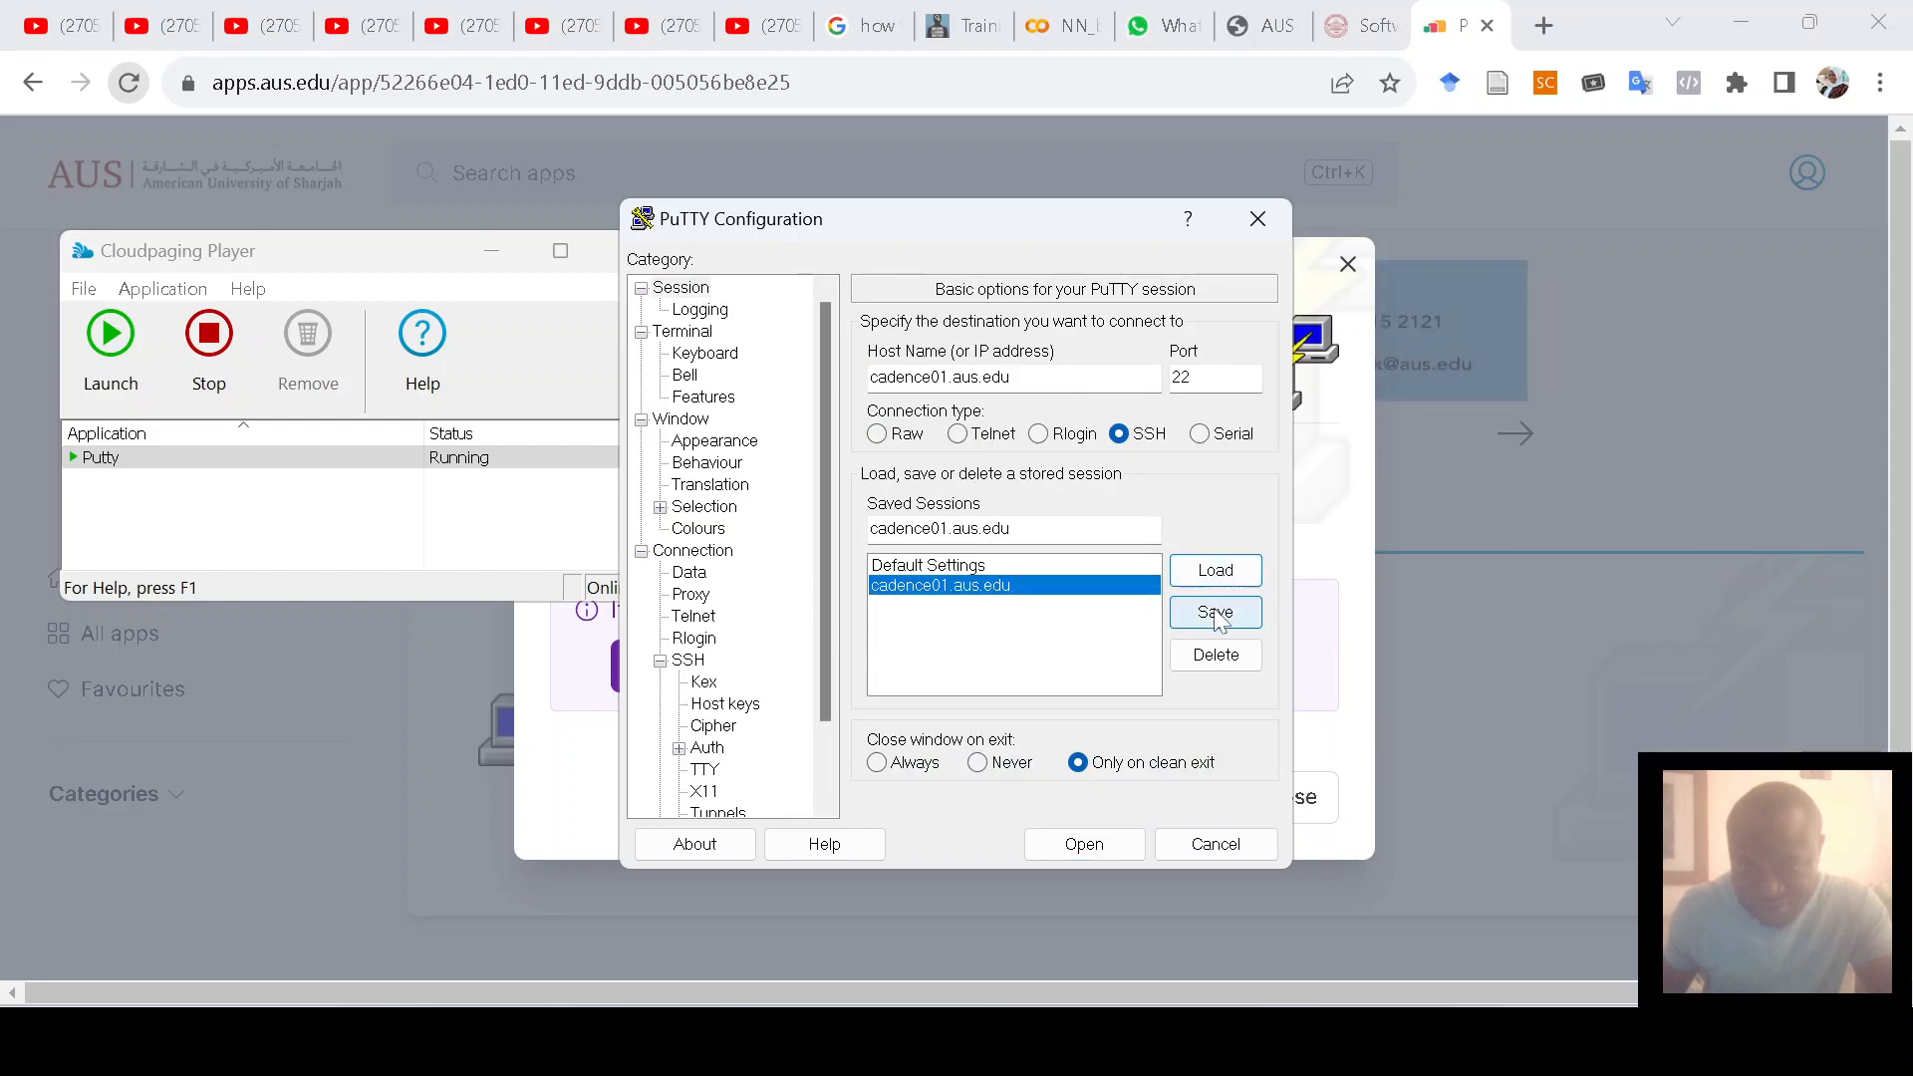
{"action": "left_click", "coordinate": [1215, 613]}
Step: Connect to cadence01, log in with the username and password, and run 'virtuoso &'
{"action": "left_click", "coordinate": [1084, 844]}
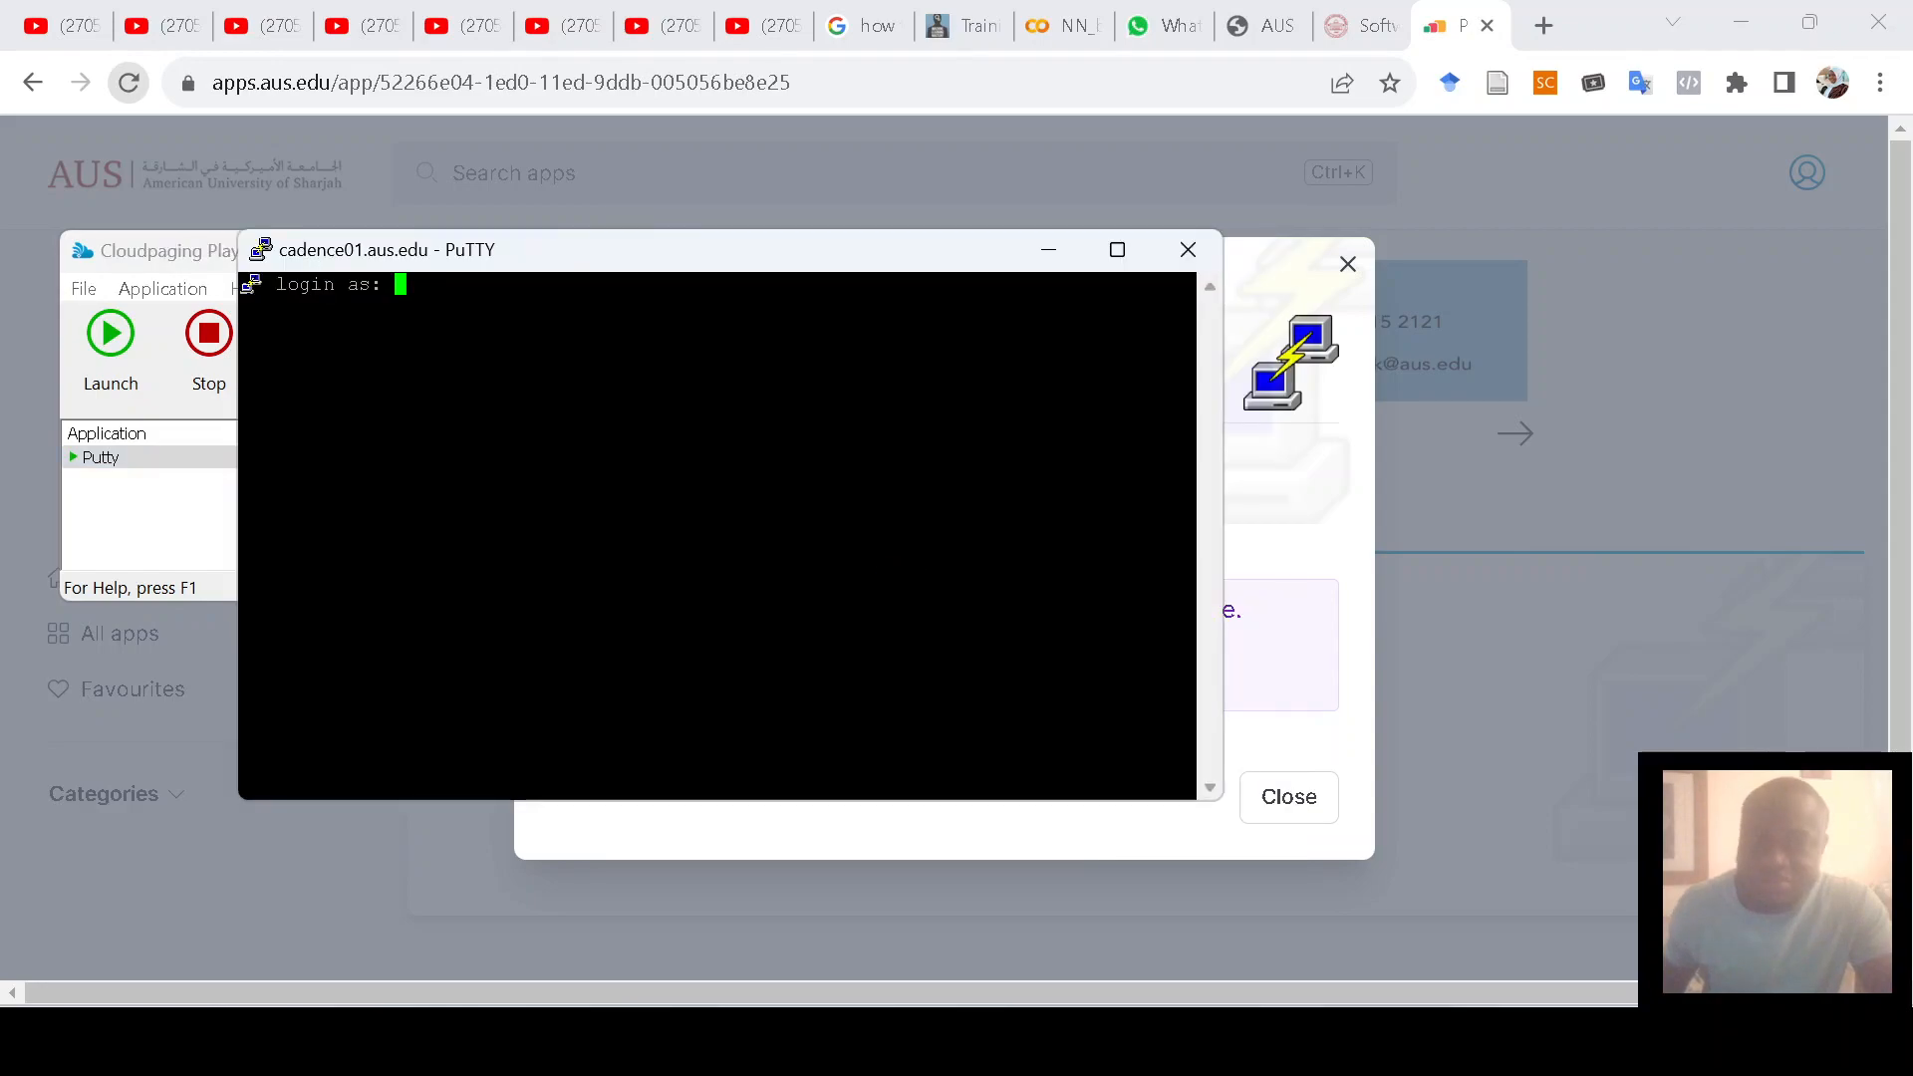
{"action": "type", "text": "b0009"}
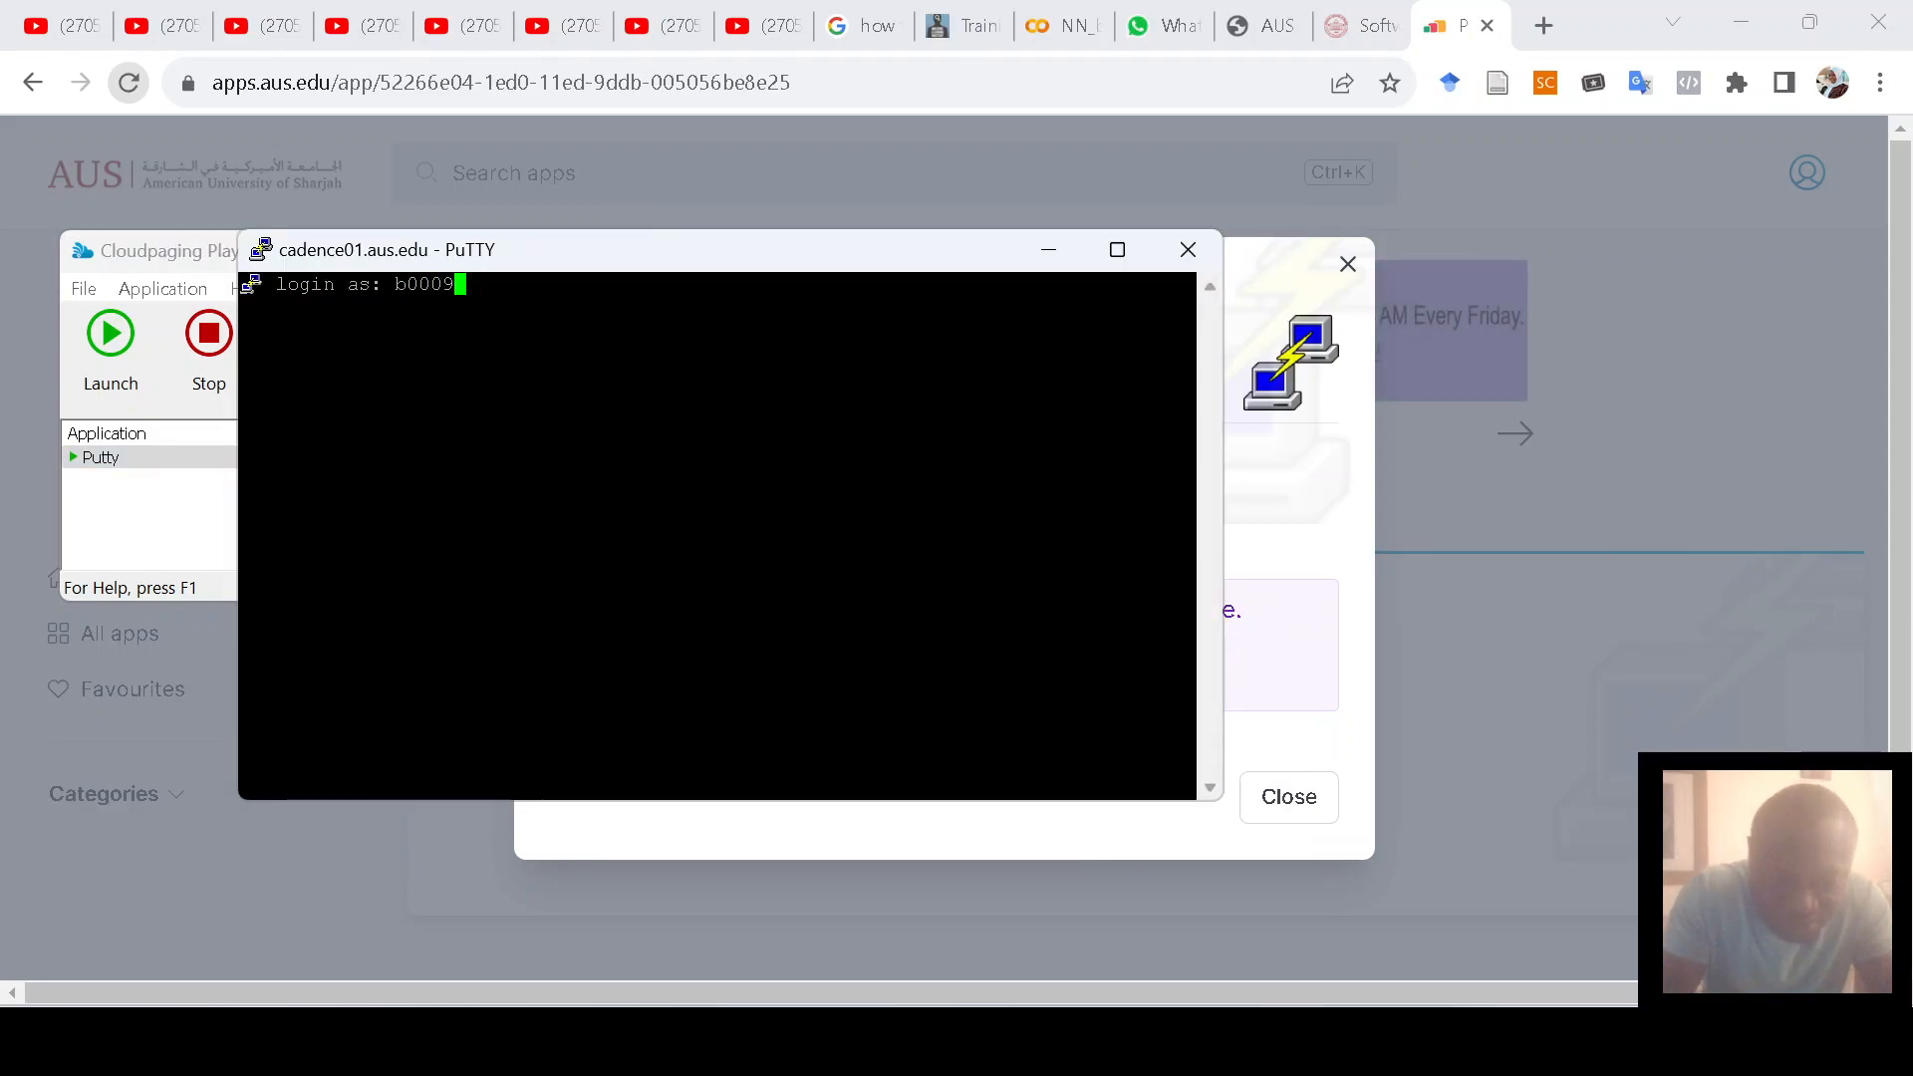
{"action": "type", "text": "6404"}
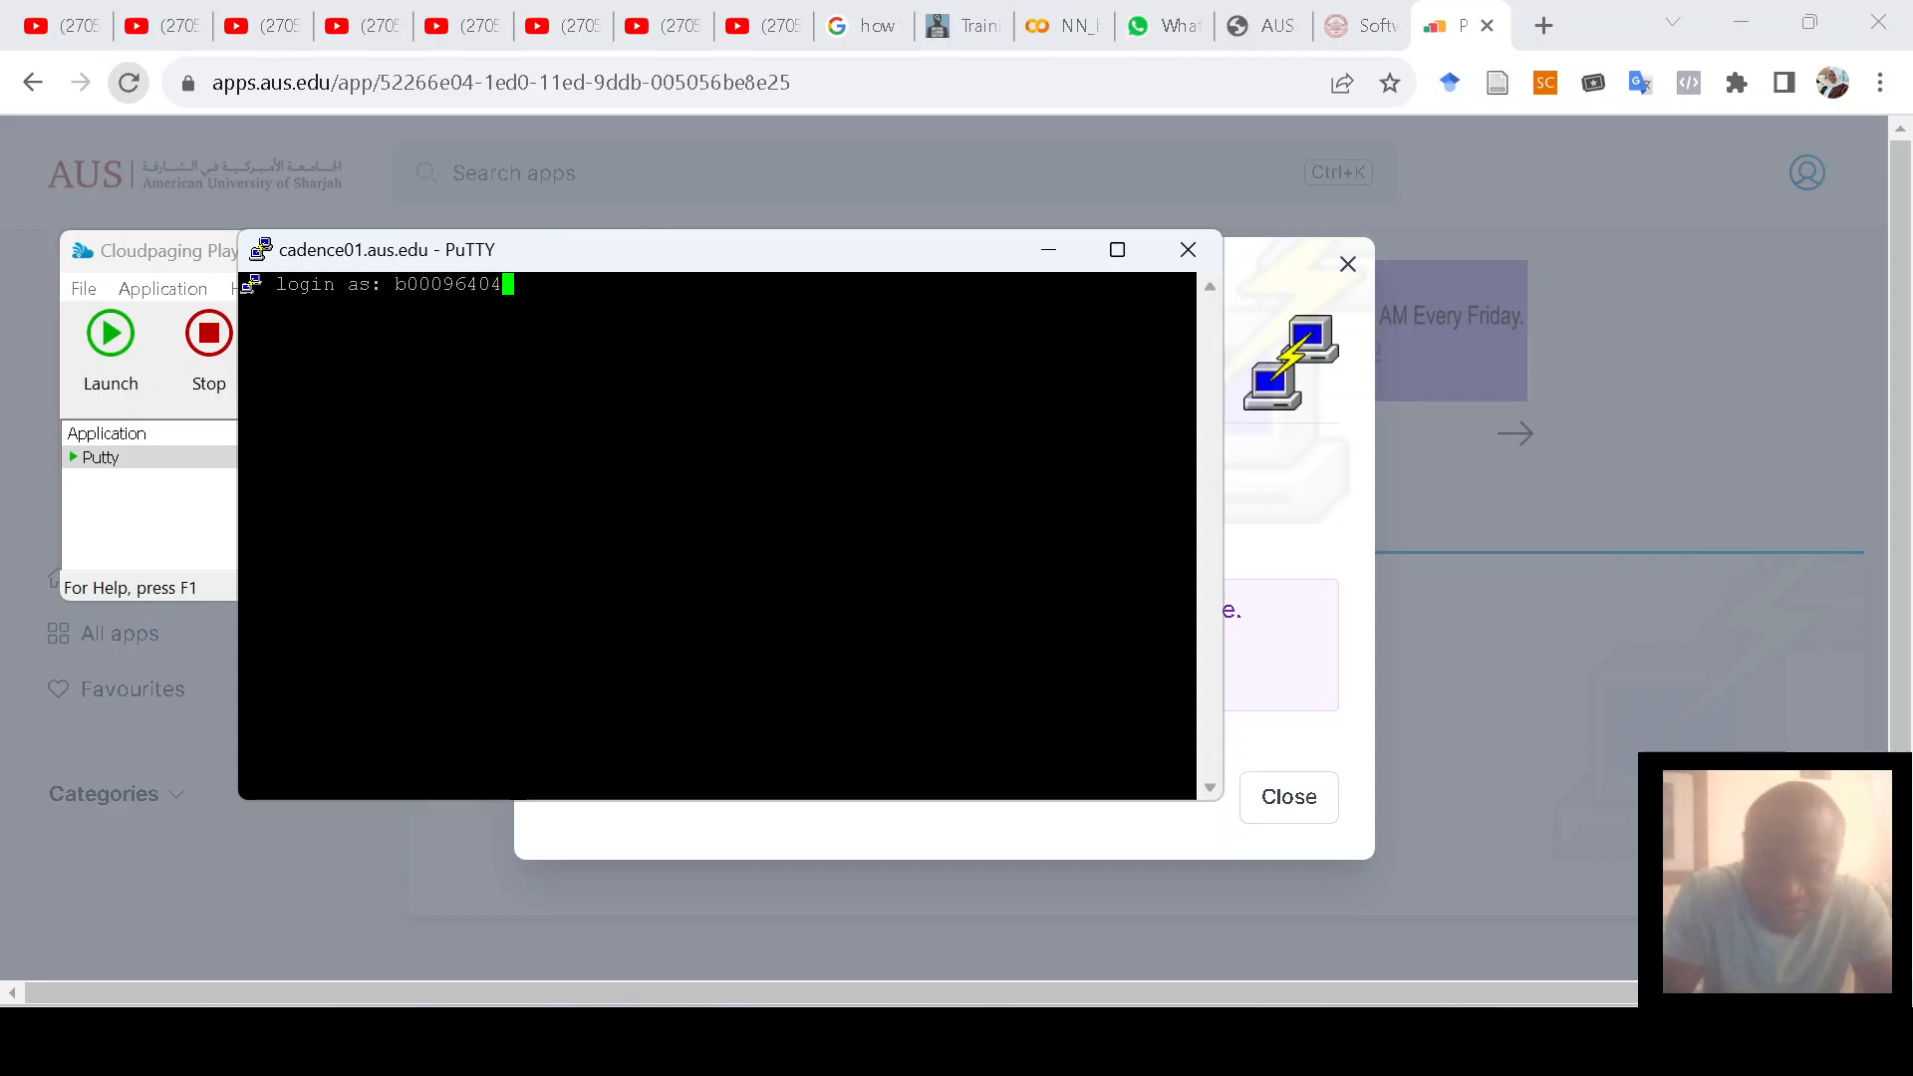
{"action": "key", "text": "Return"}
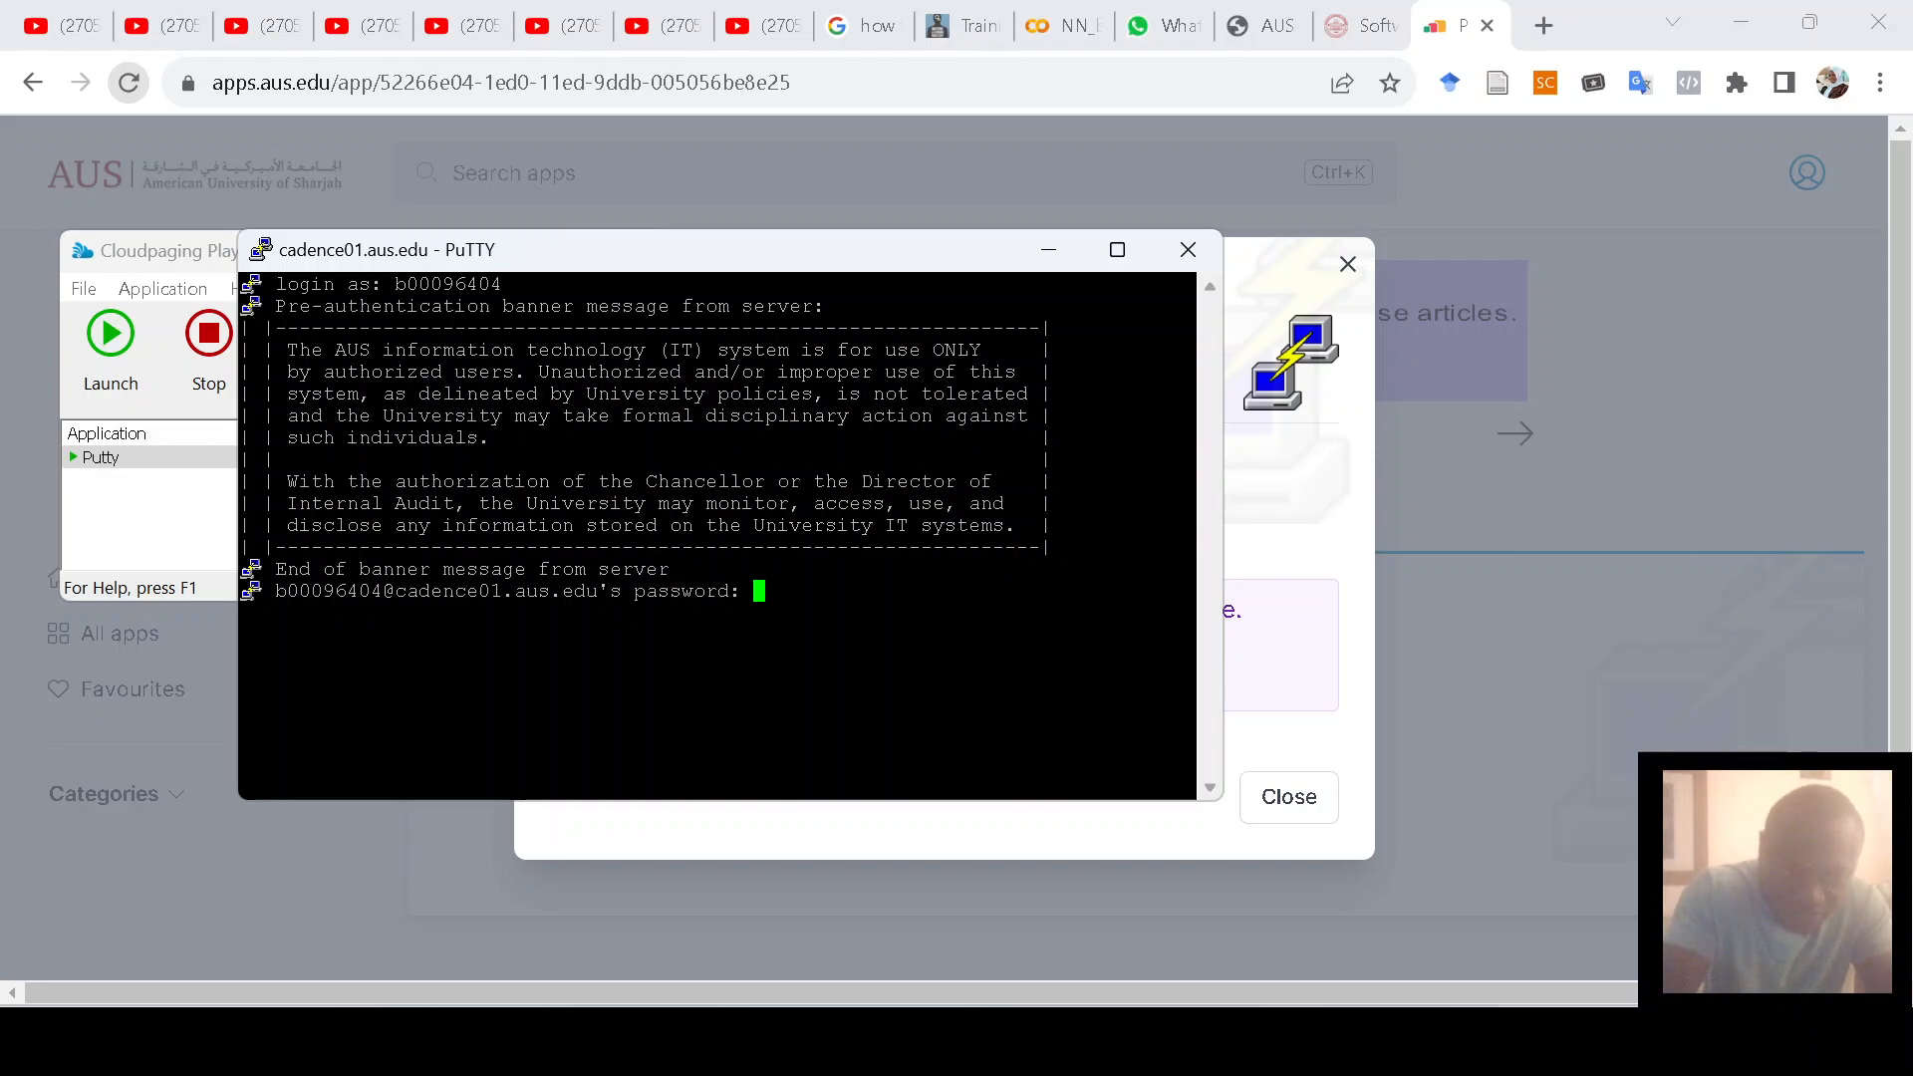
{"action": "key", "text": "Return"}
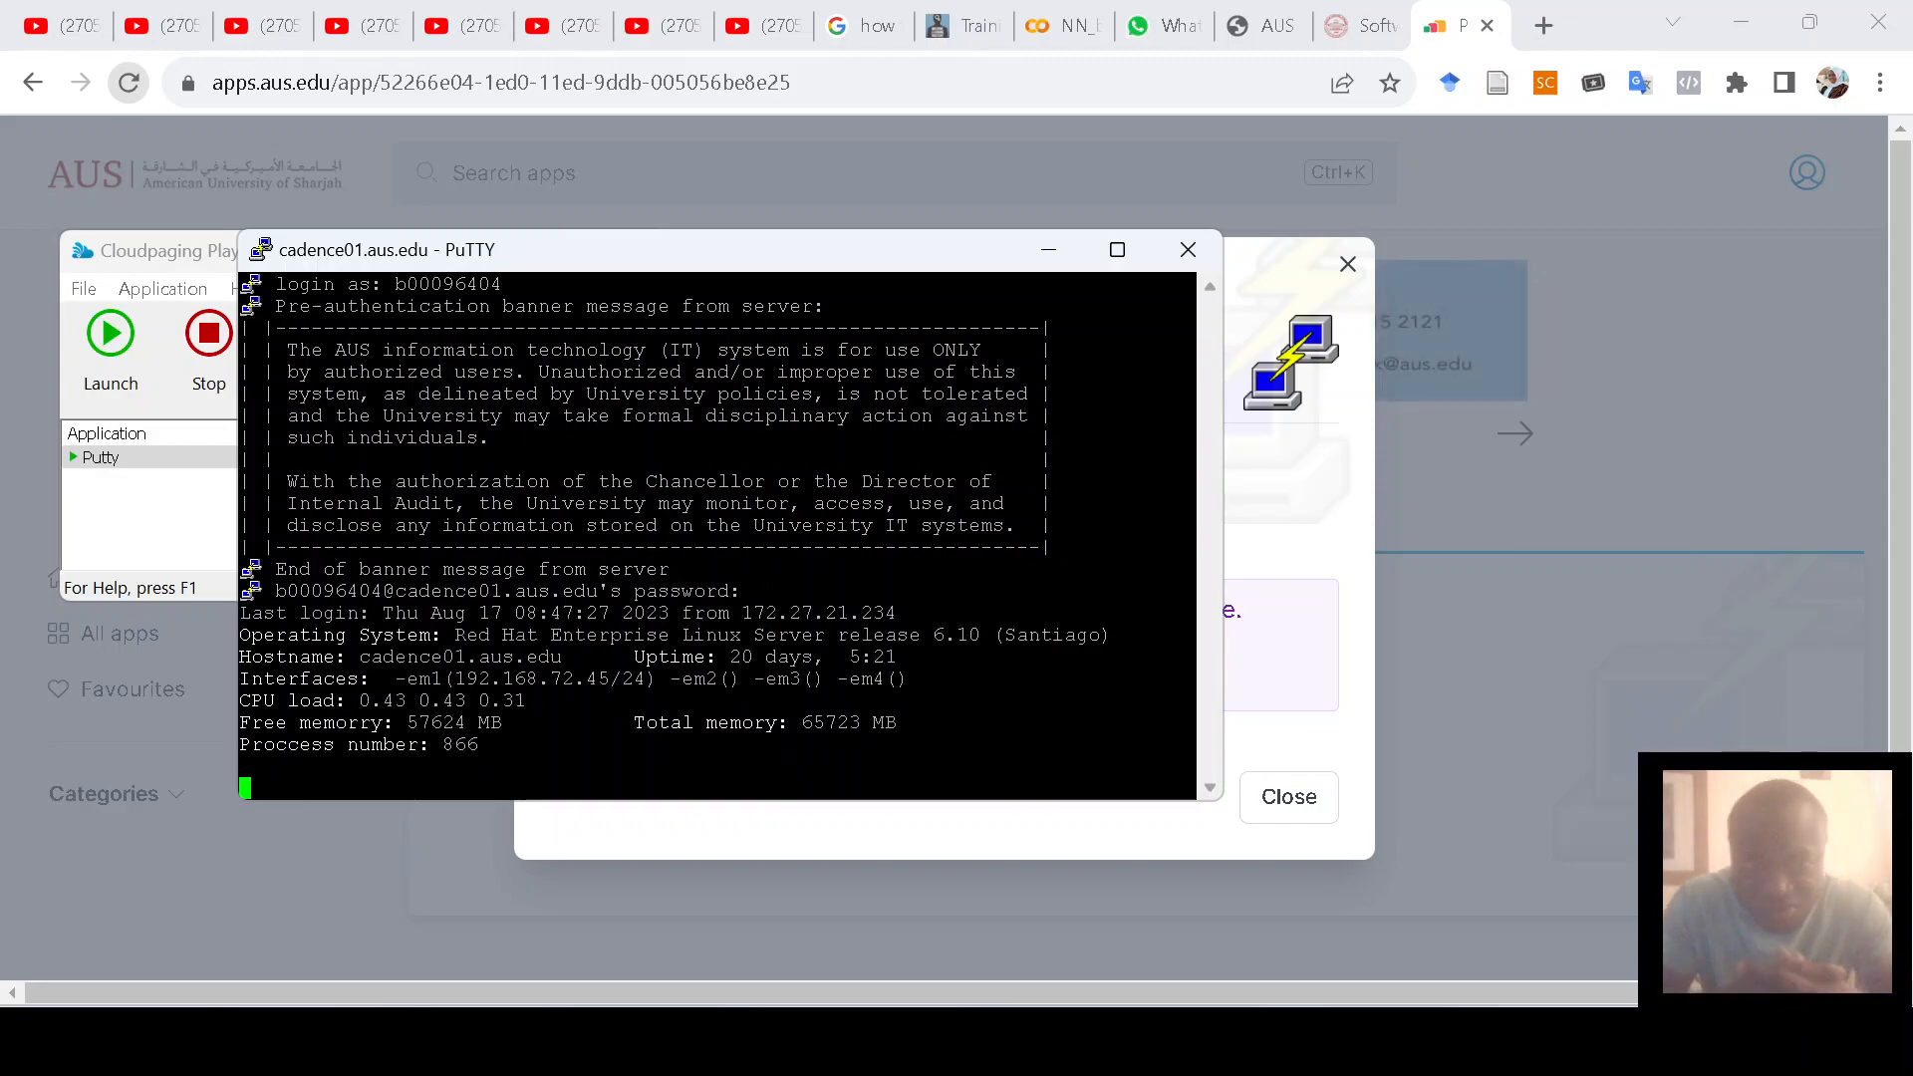
{"action": "type", "text": "v"}
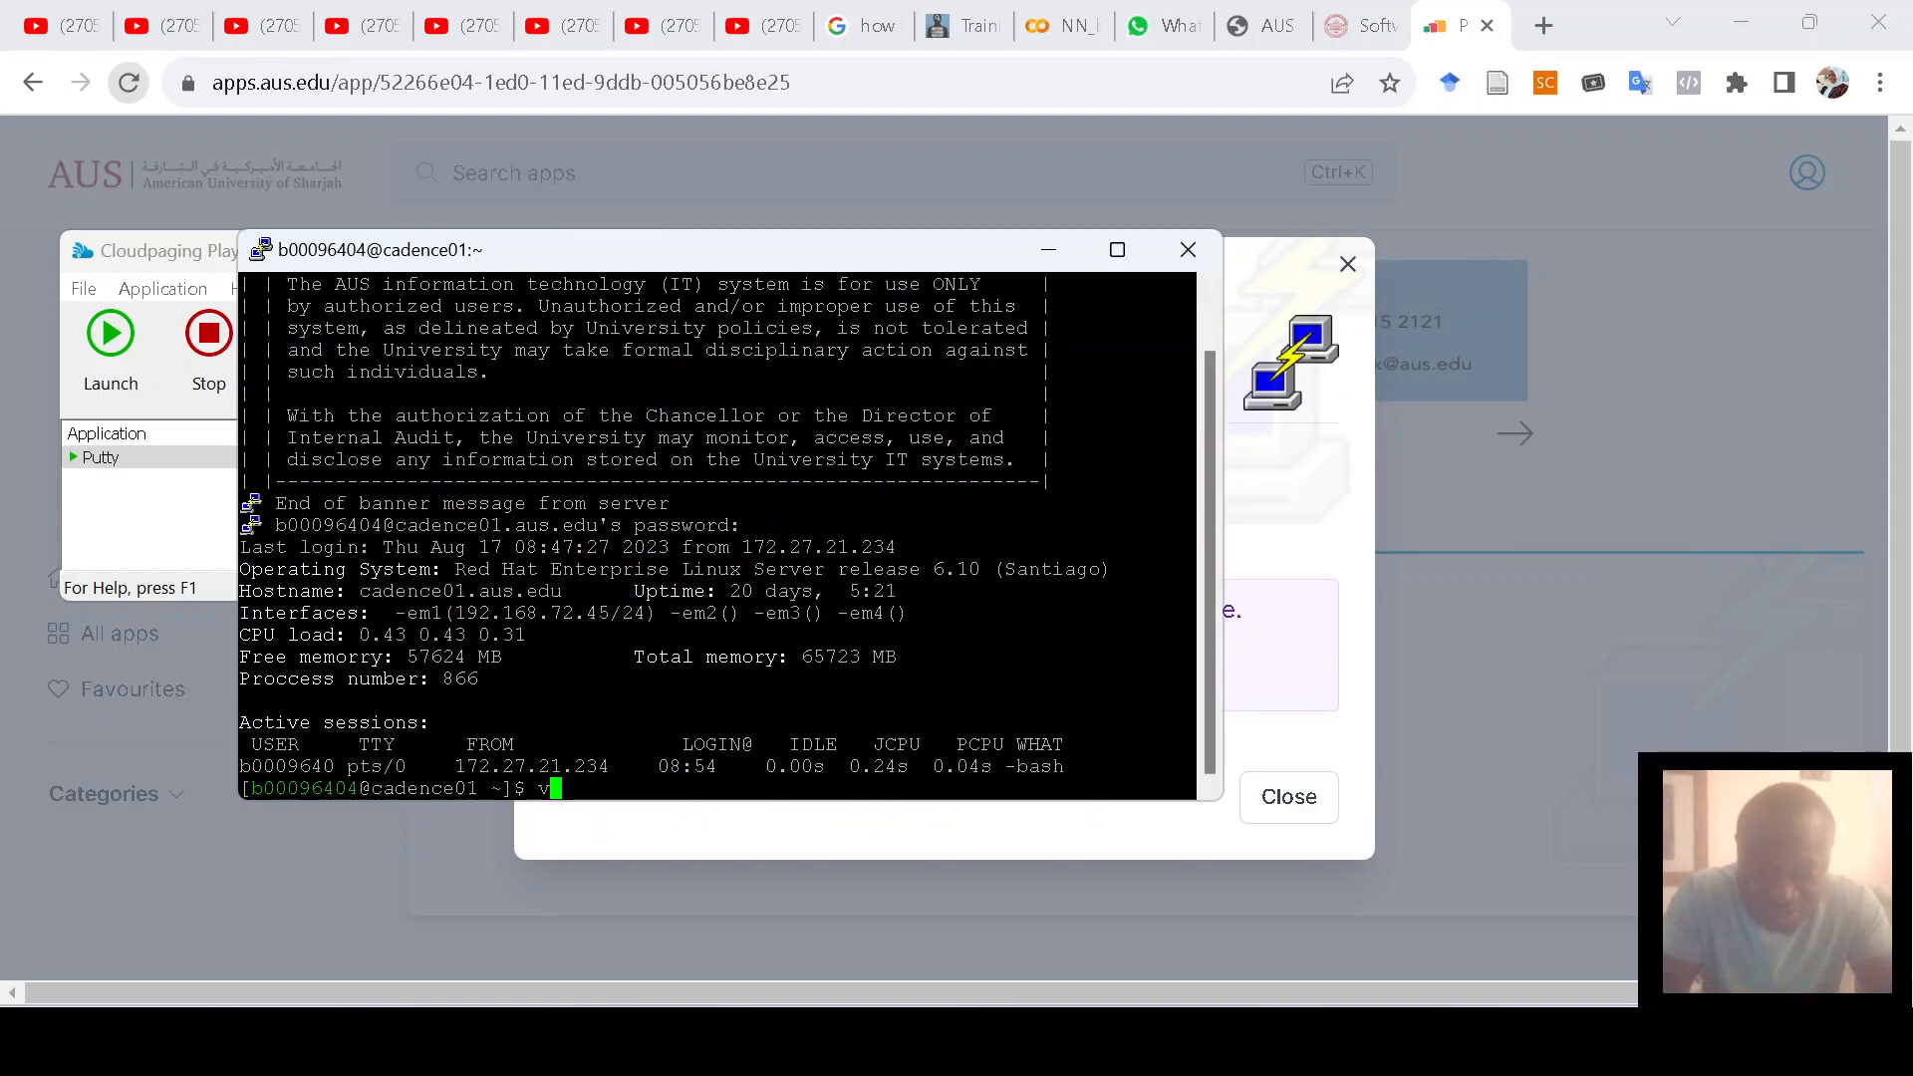
{"action": "type", "text": "irtuoso"}
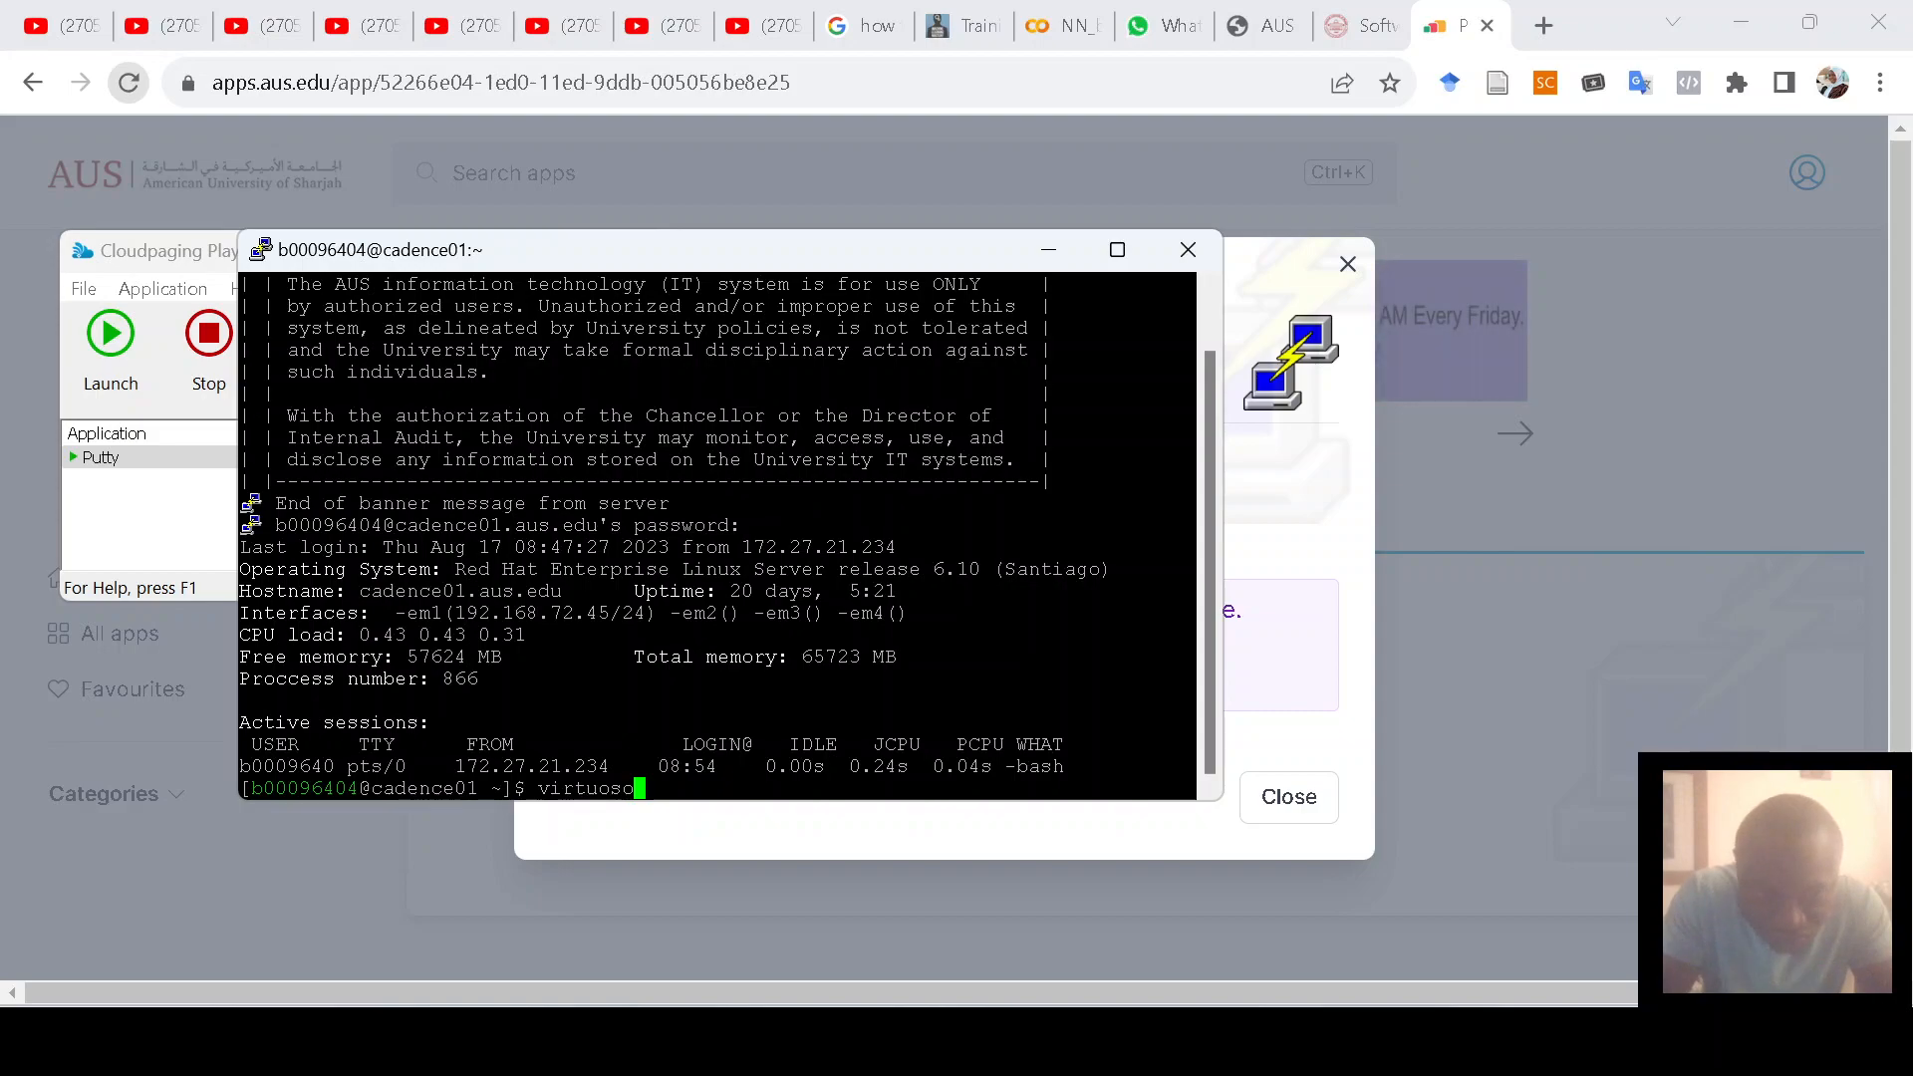
{"action": "type", "text": " &"}
{"action": "key", "text": "Return"}
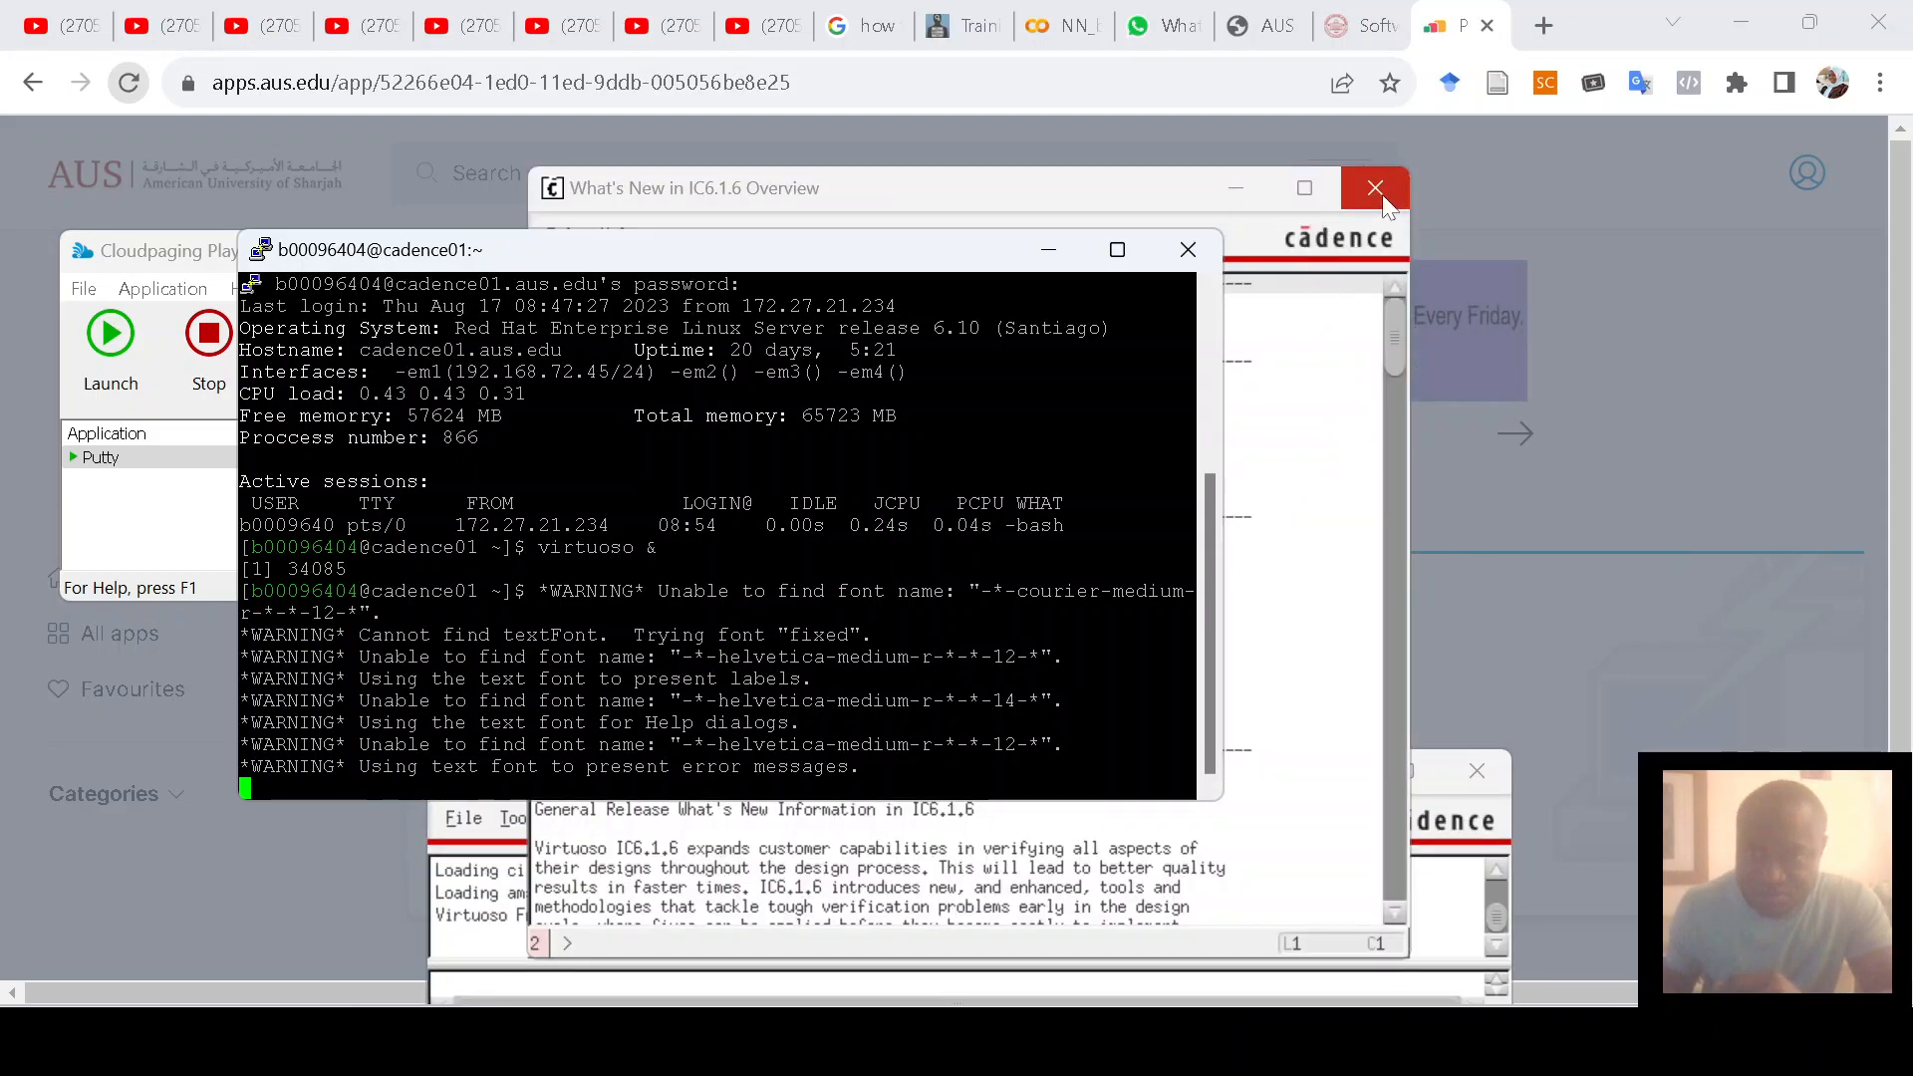
Step: Close What's New, open the Library Manager and open MySimFolder's MyFirstScm schematic view
{"action": "left_click", "coordinate": [1378, 189]}
{"action": "left_click", "coordinate": [1278, 785]}
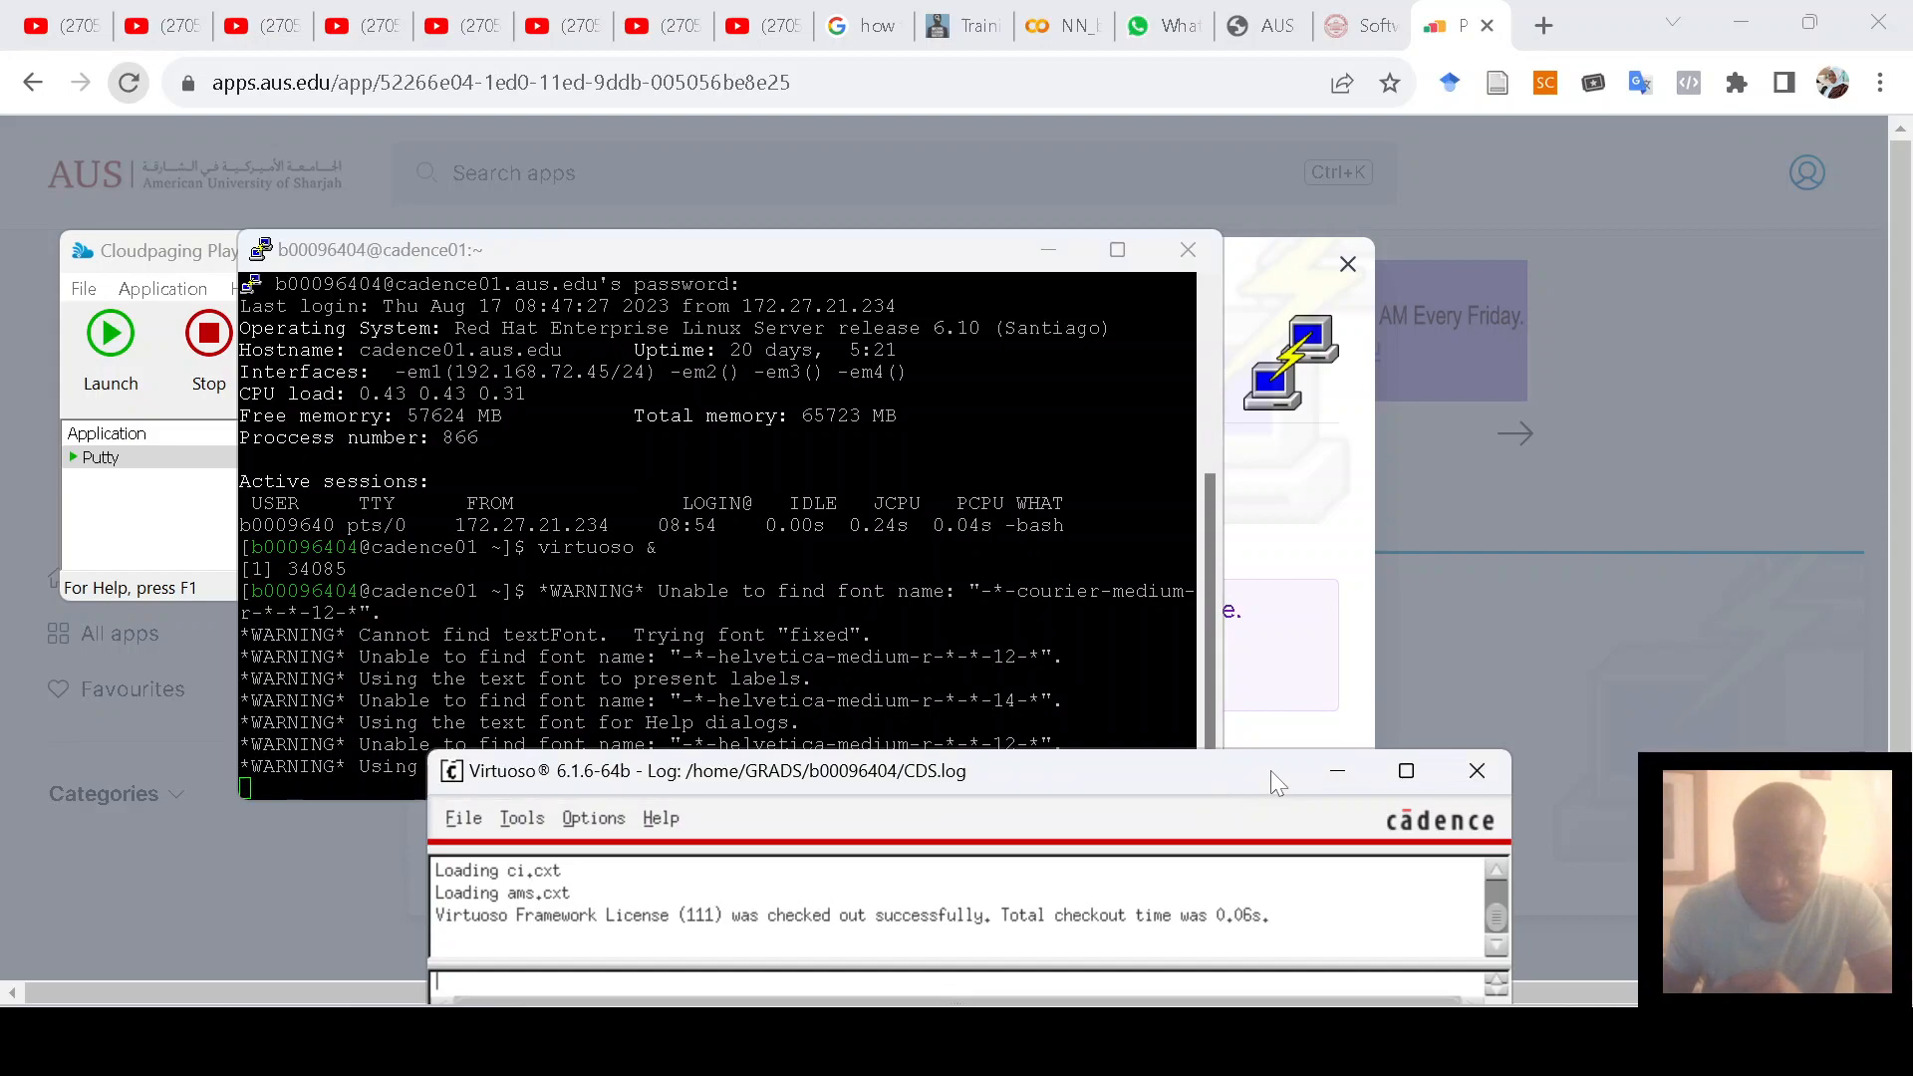
{"action": "left_click", "coordinate": [519, 830]}
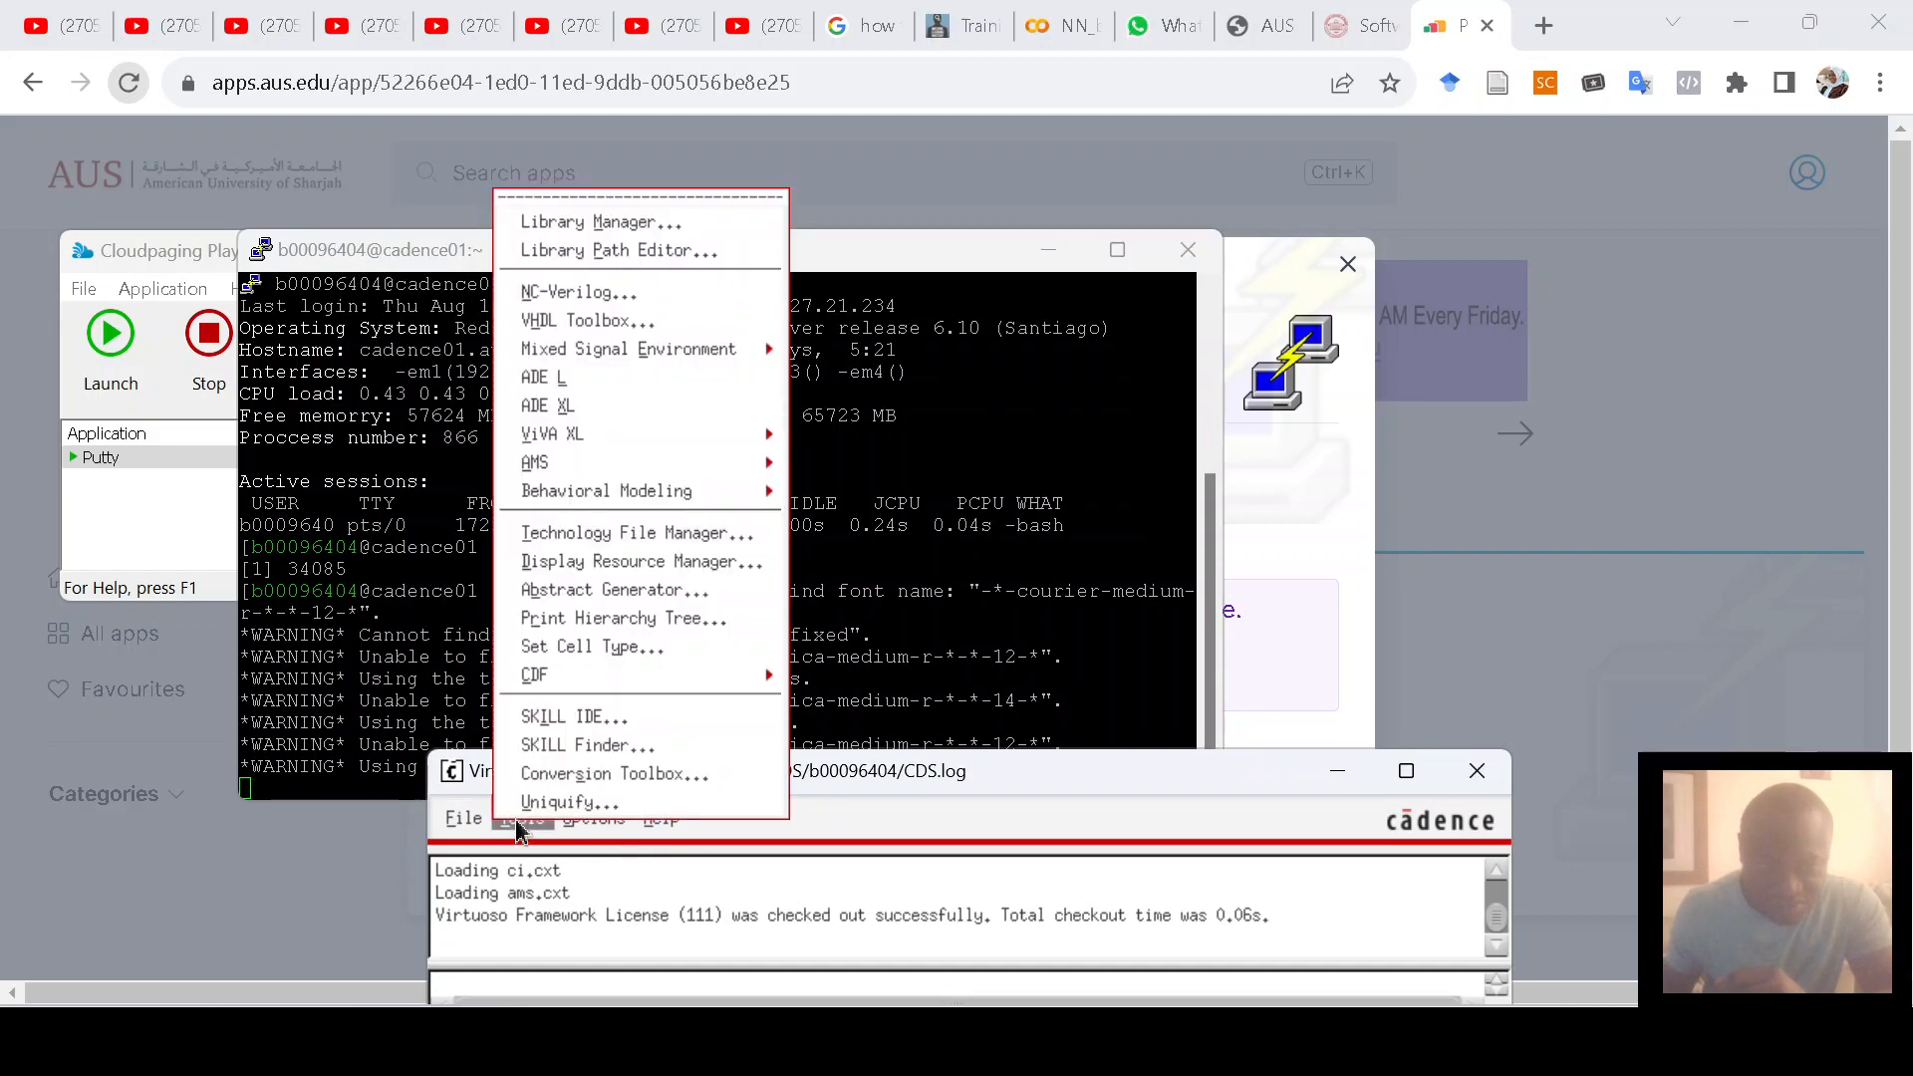
{"action": "left_click", "coordinate": [564, 226]}
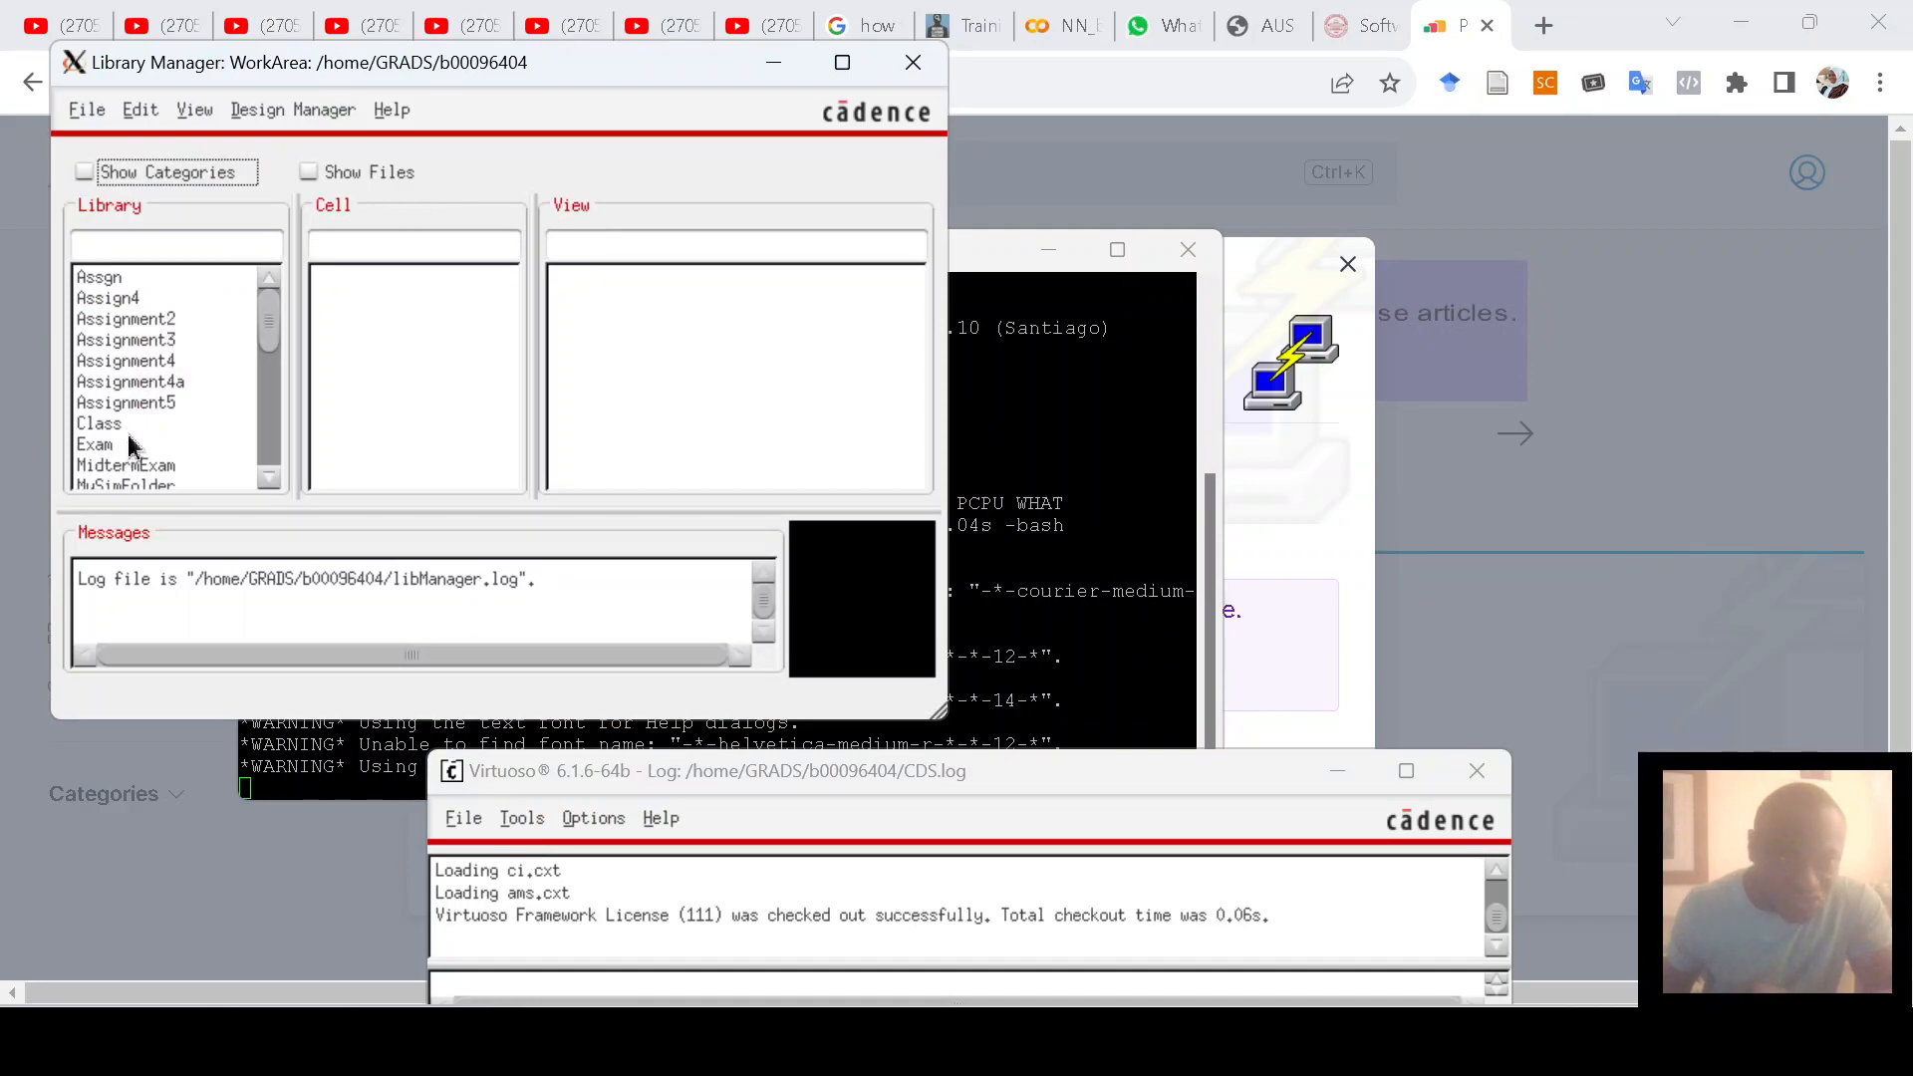
{"action": "scroll", "coordinate": [131, 446], "scroll_direction": "down", "scroll_amount": 1}
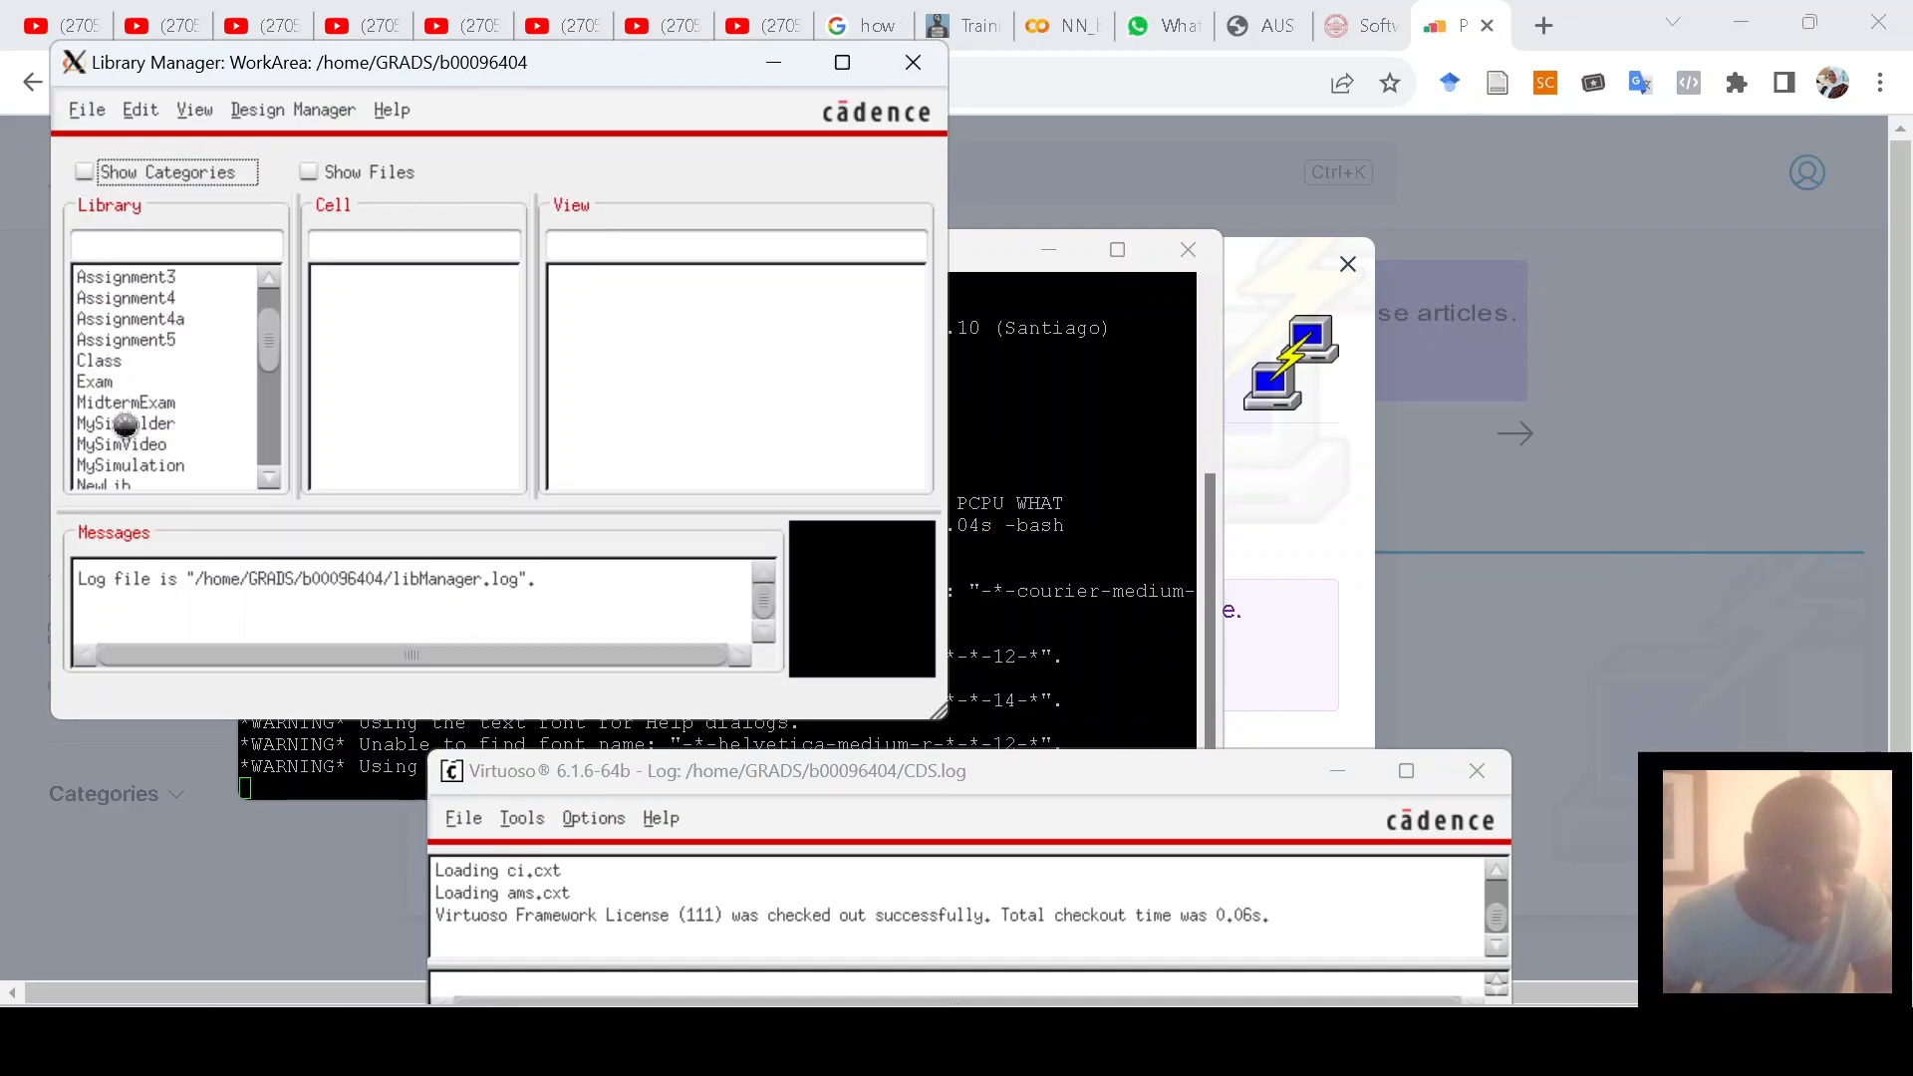
{"action": "left_click", "coordinate": [124, 425]}
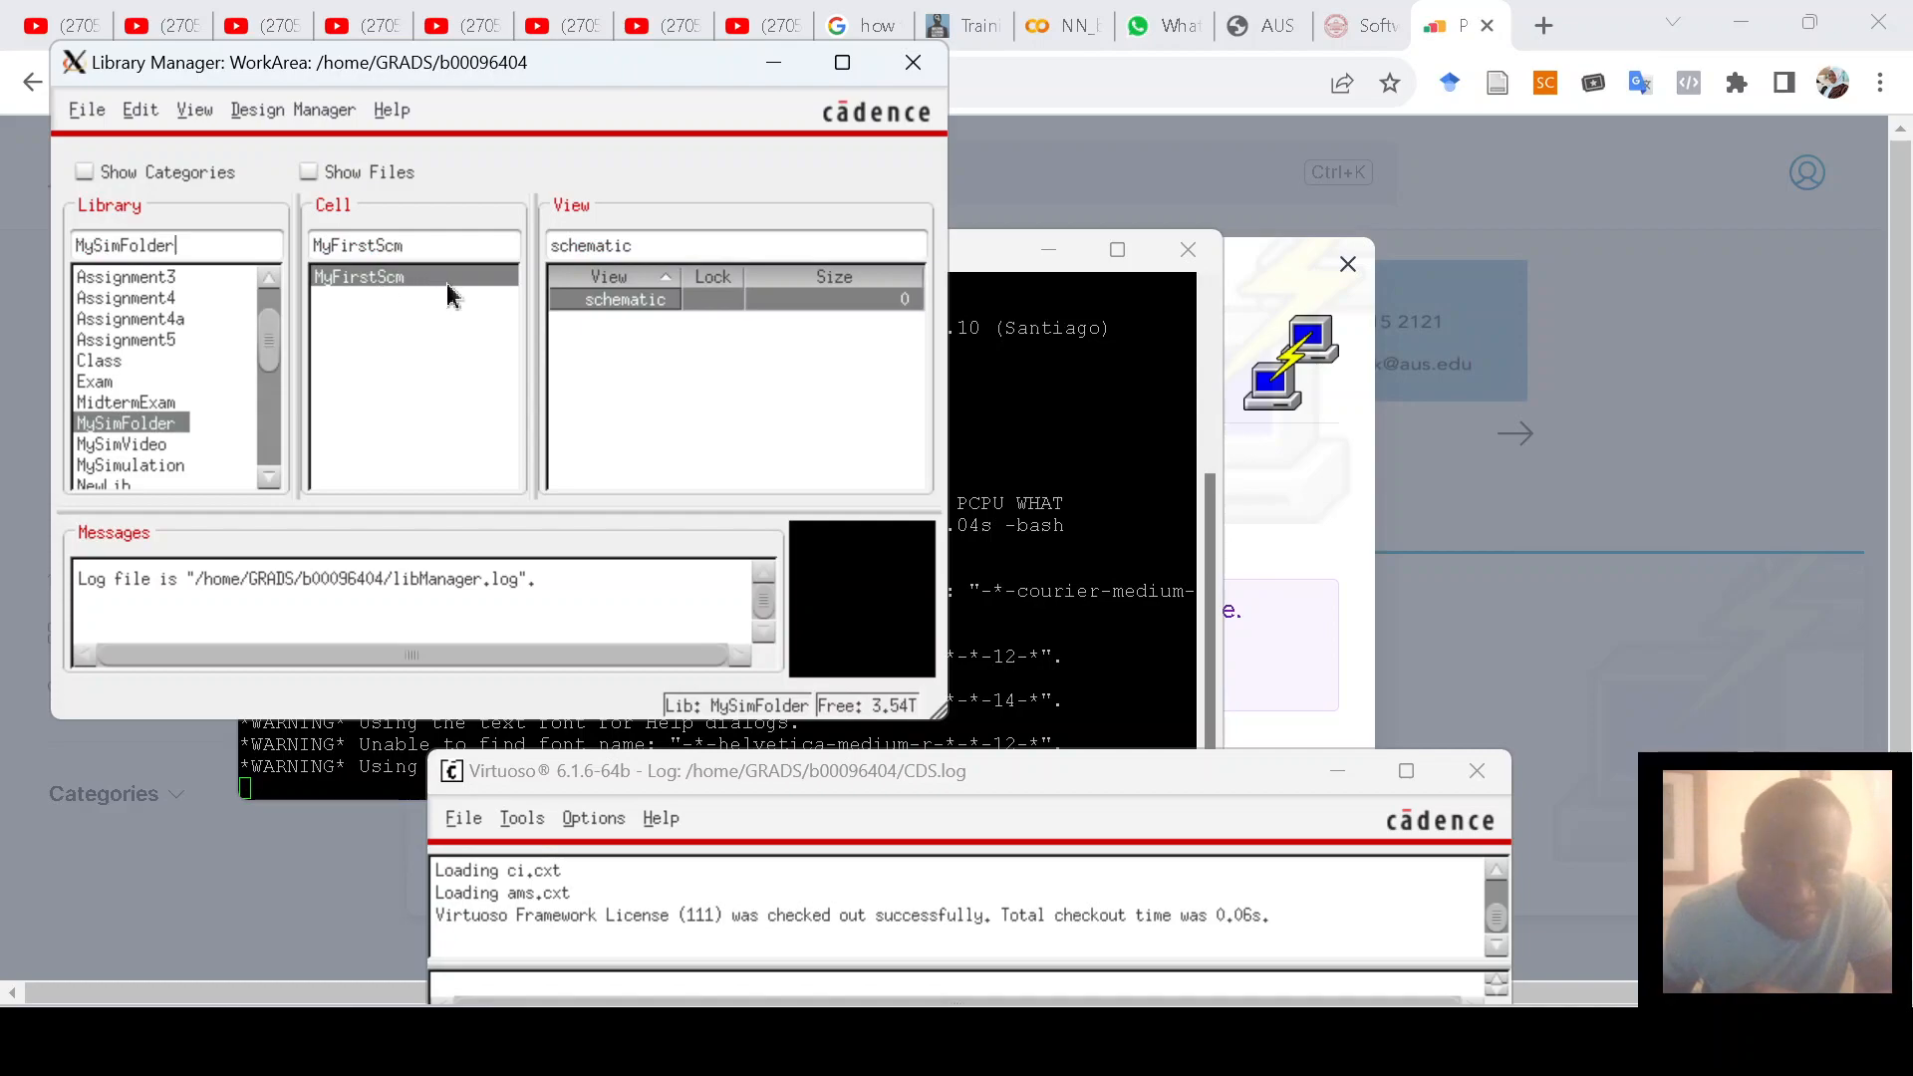
{"action": "double_click", "coordinate": [628, 300]}
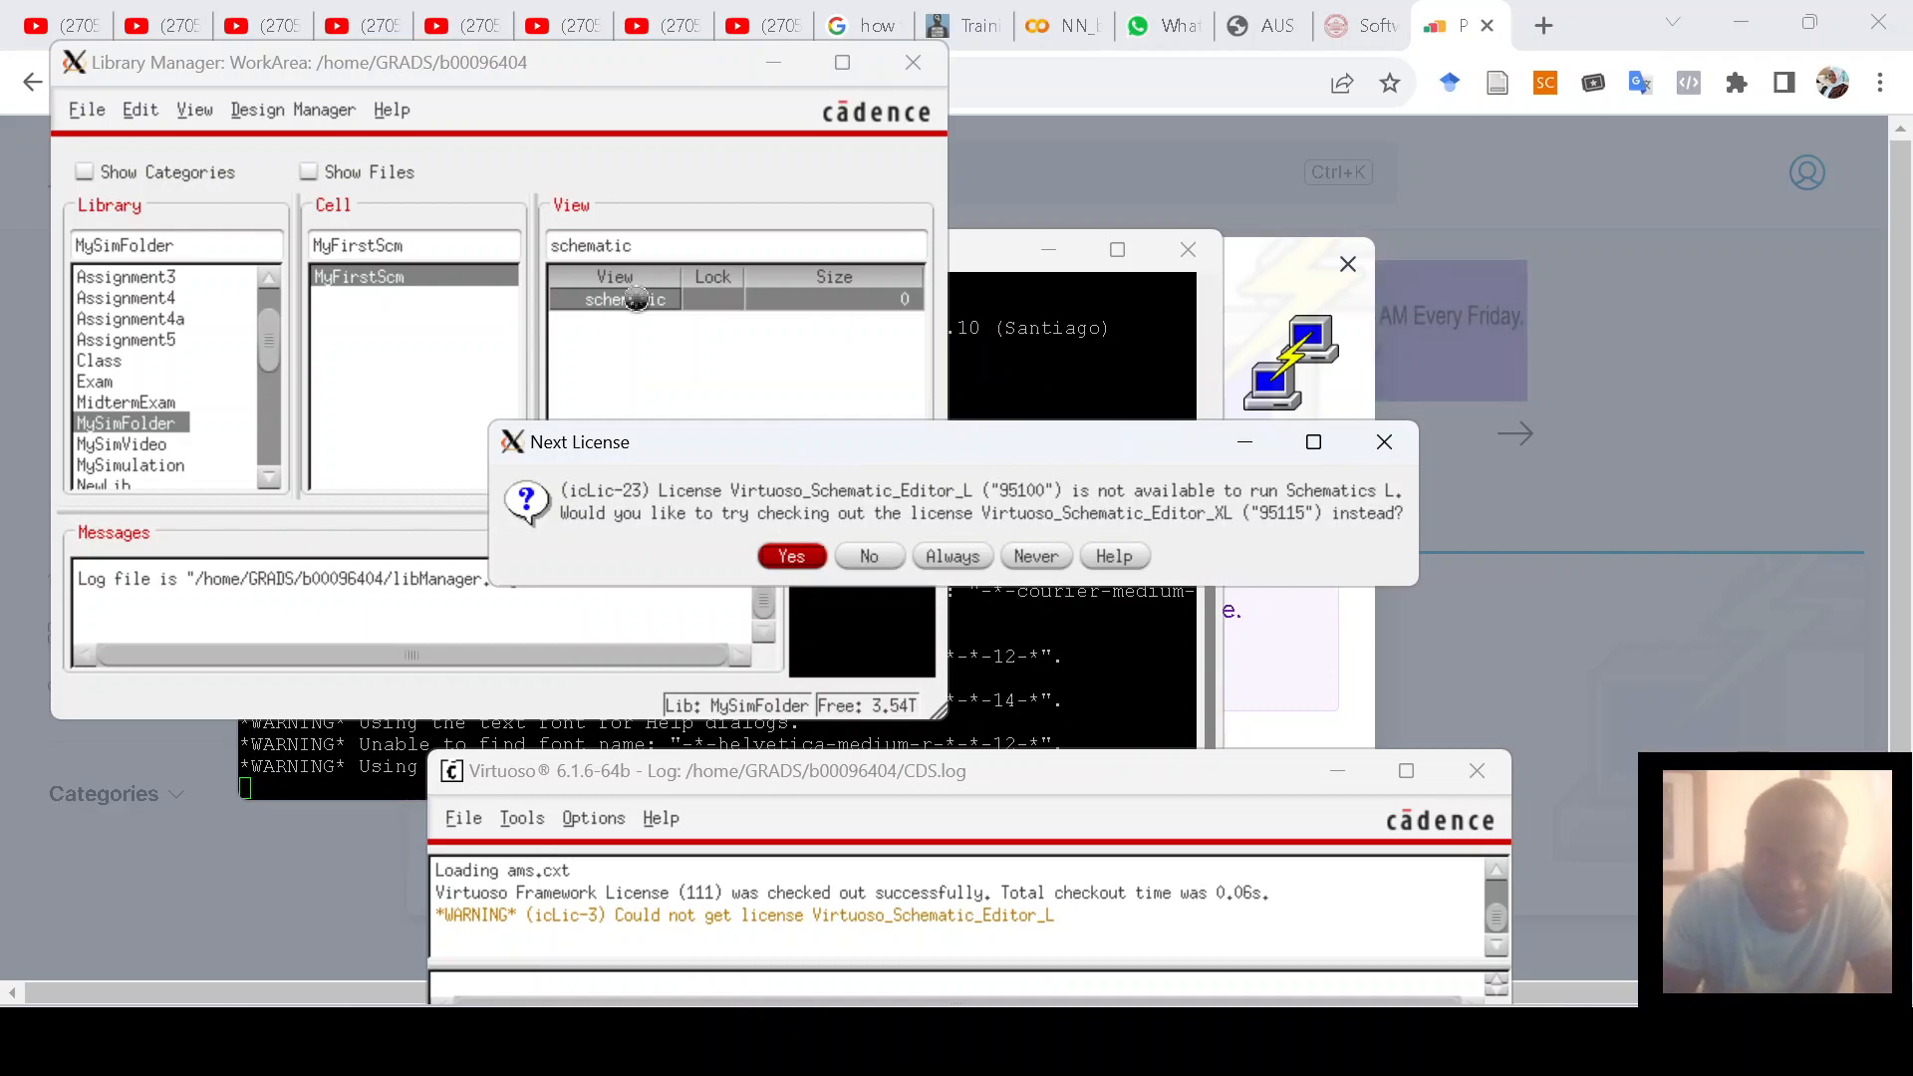
Step: Accept the XL schematic license and maximize the MyFirstScm Schematic Editor window
{"action": "key", "text": "Return"}
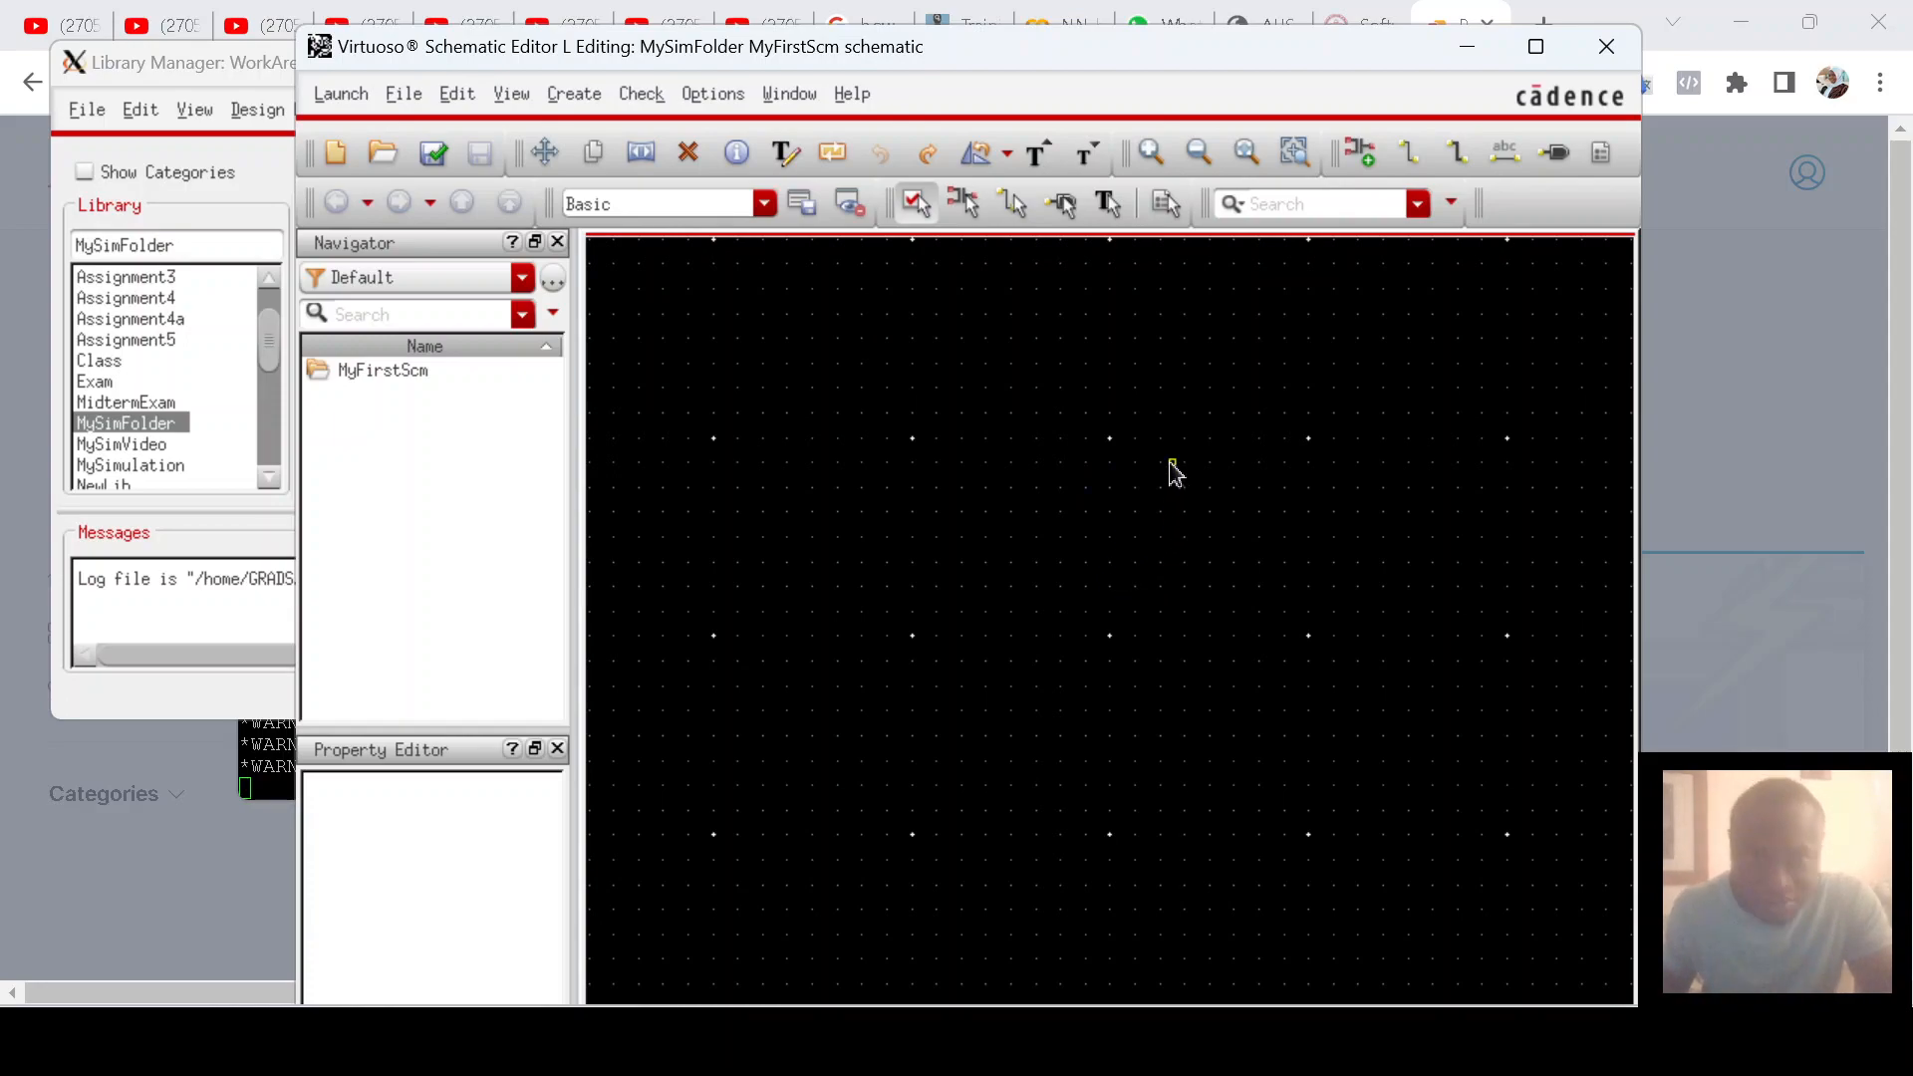
{"action": "left_click", "coordinate": [1535, 47]}
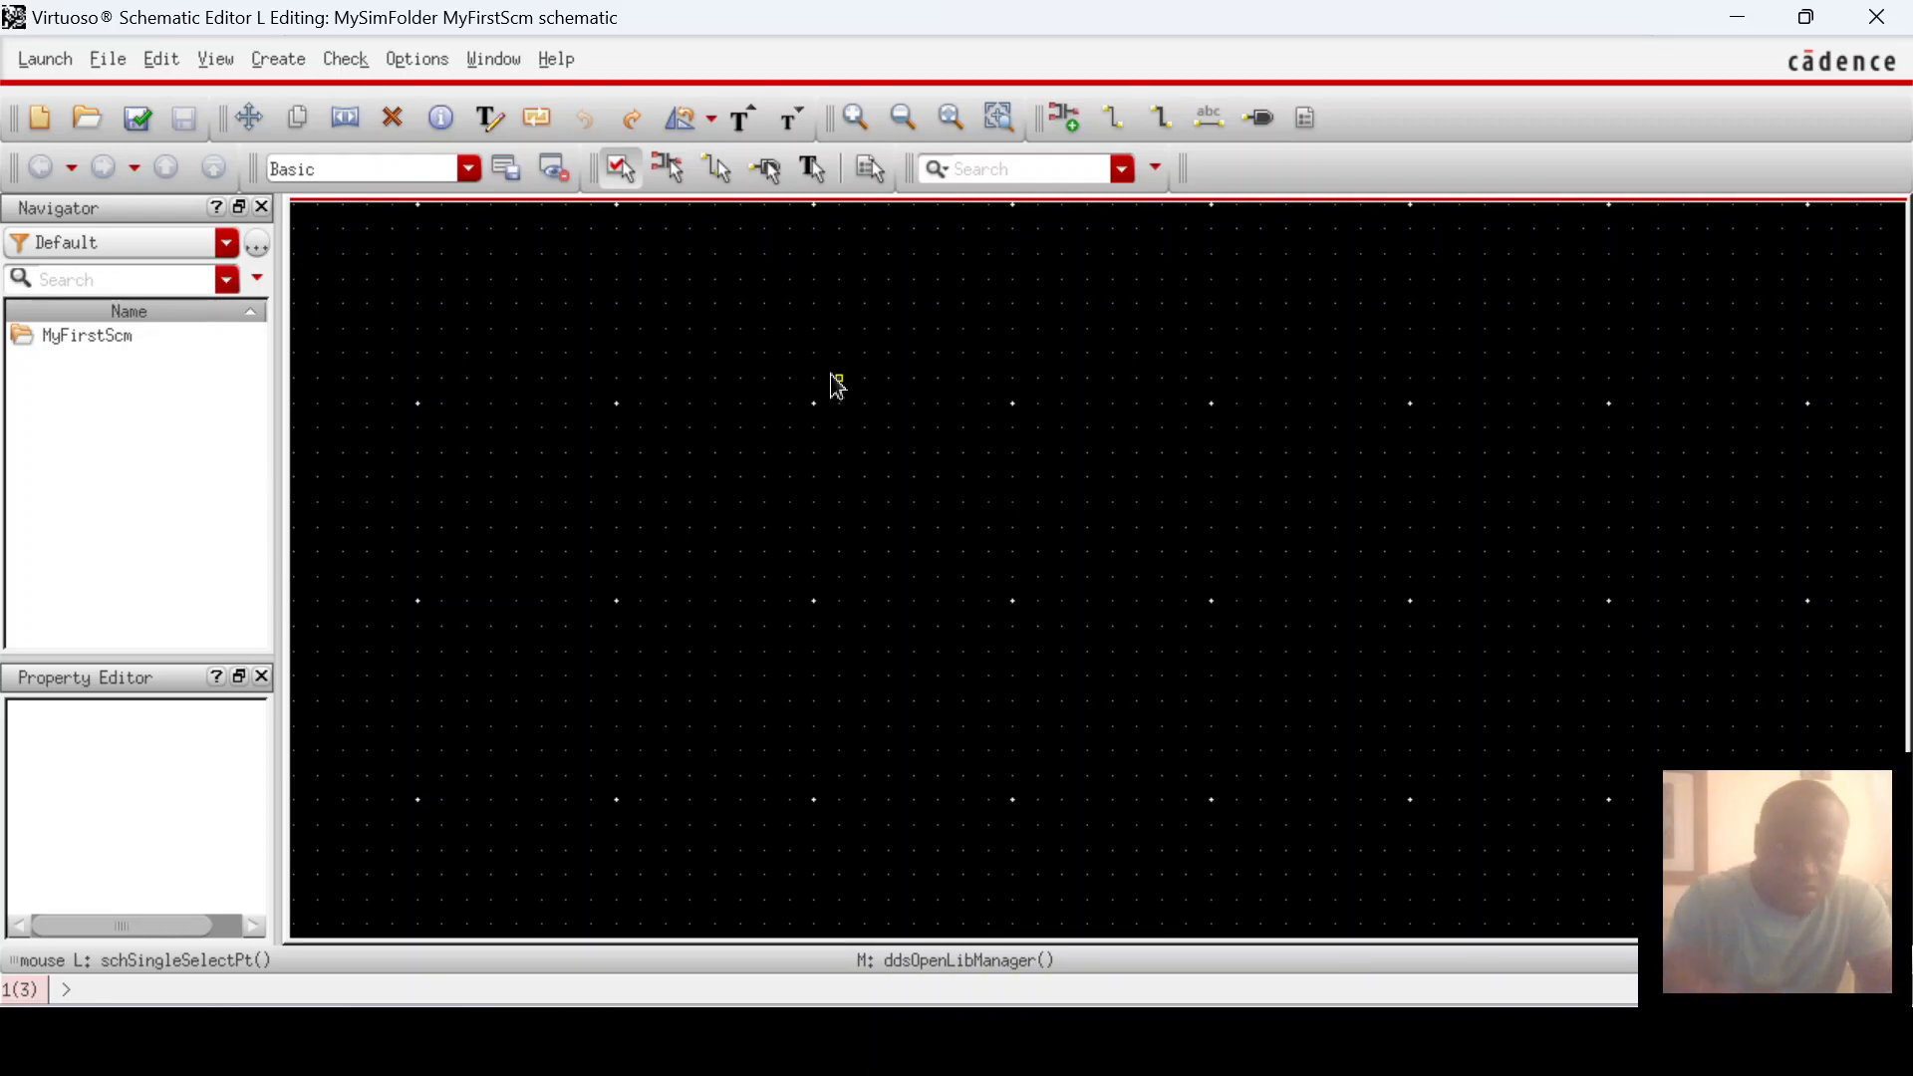
{"action": "left_click", "coordinate": [279, 62]}
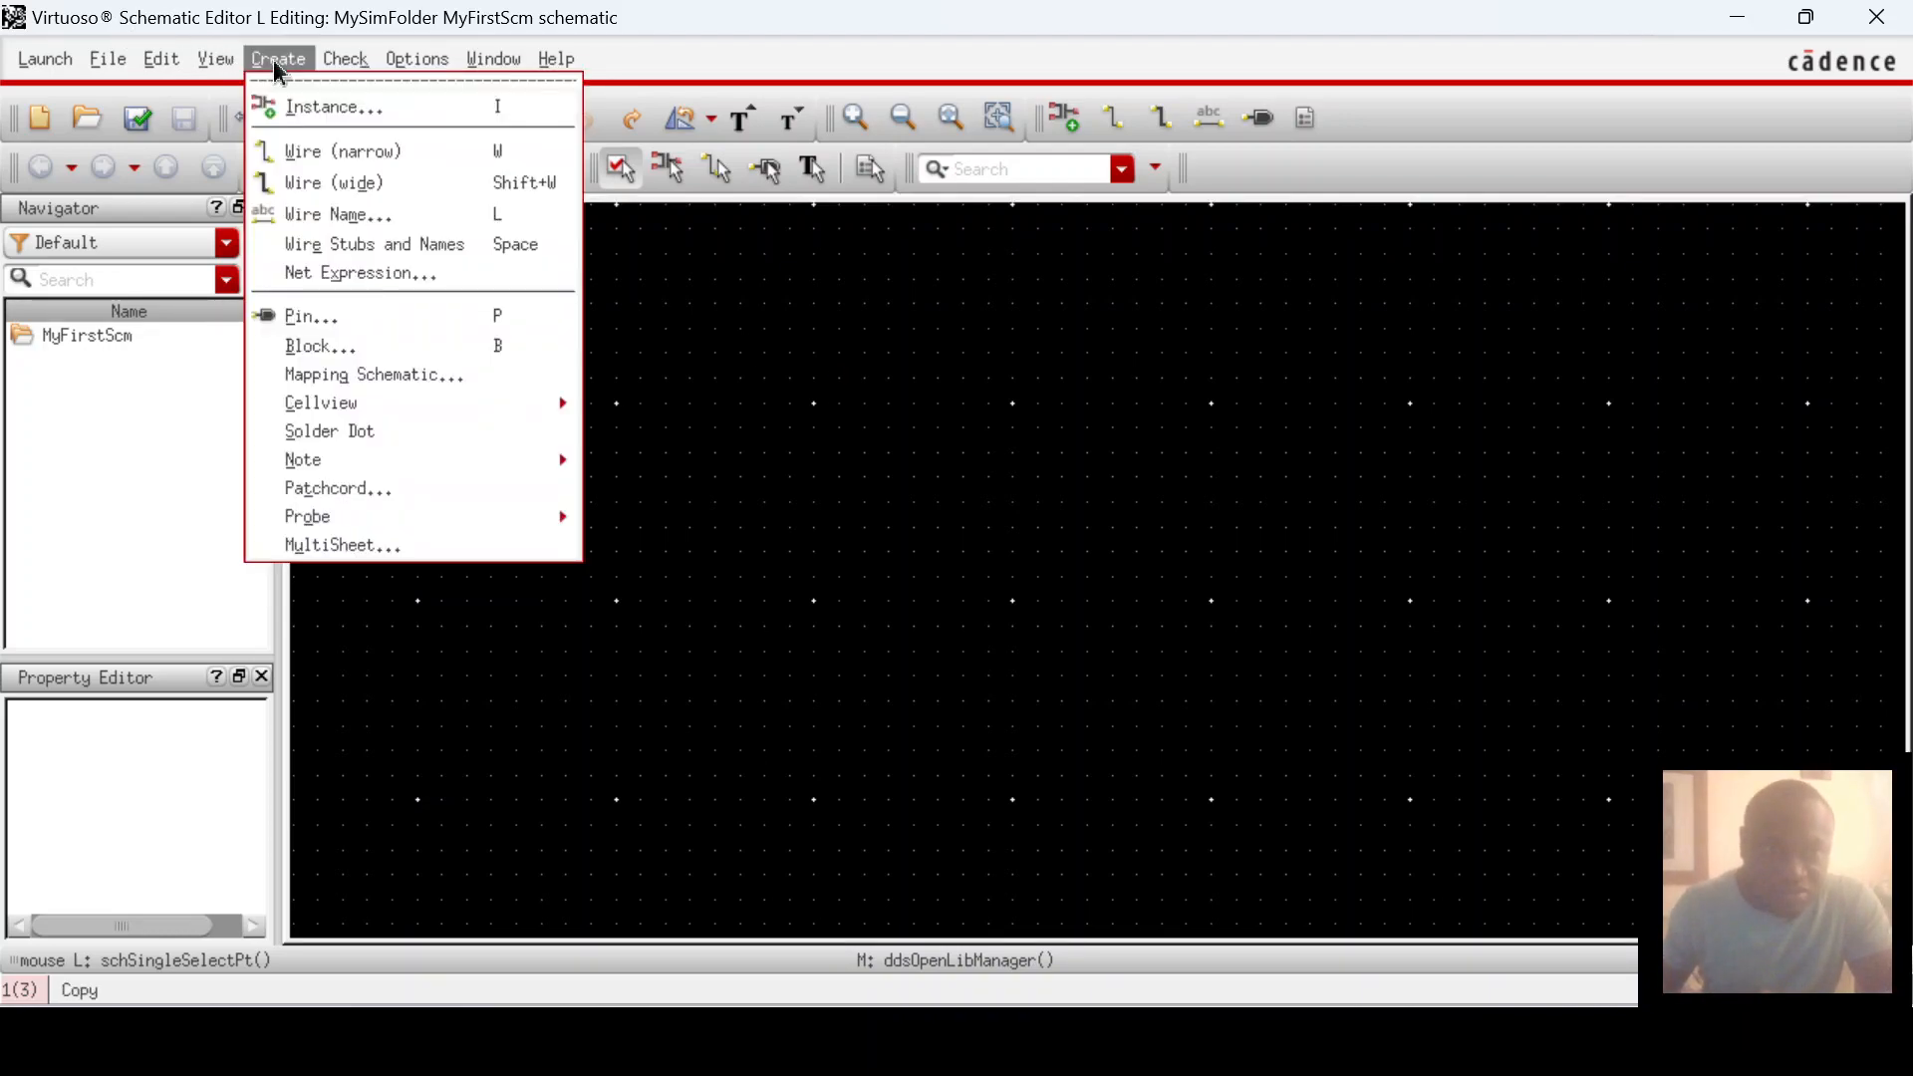
Step: In Add Instance, select the analogLib res cell's symbol view
{"action": "left_click", "coordinate": [376, 103]}
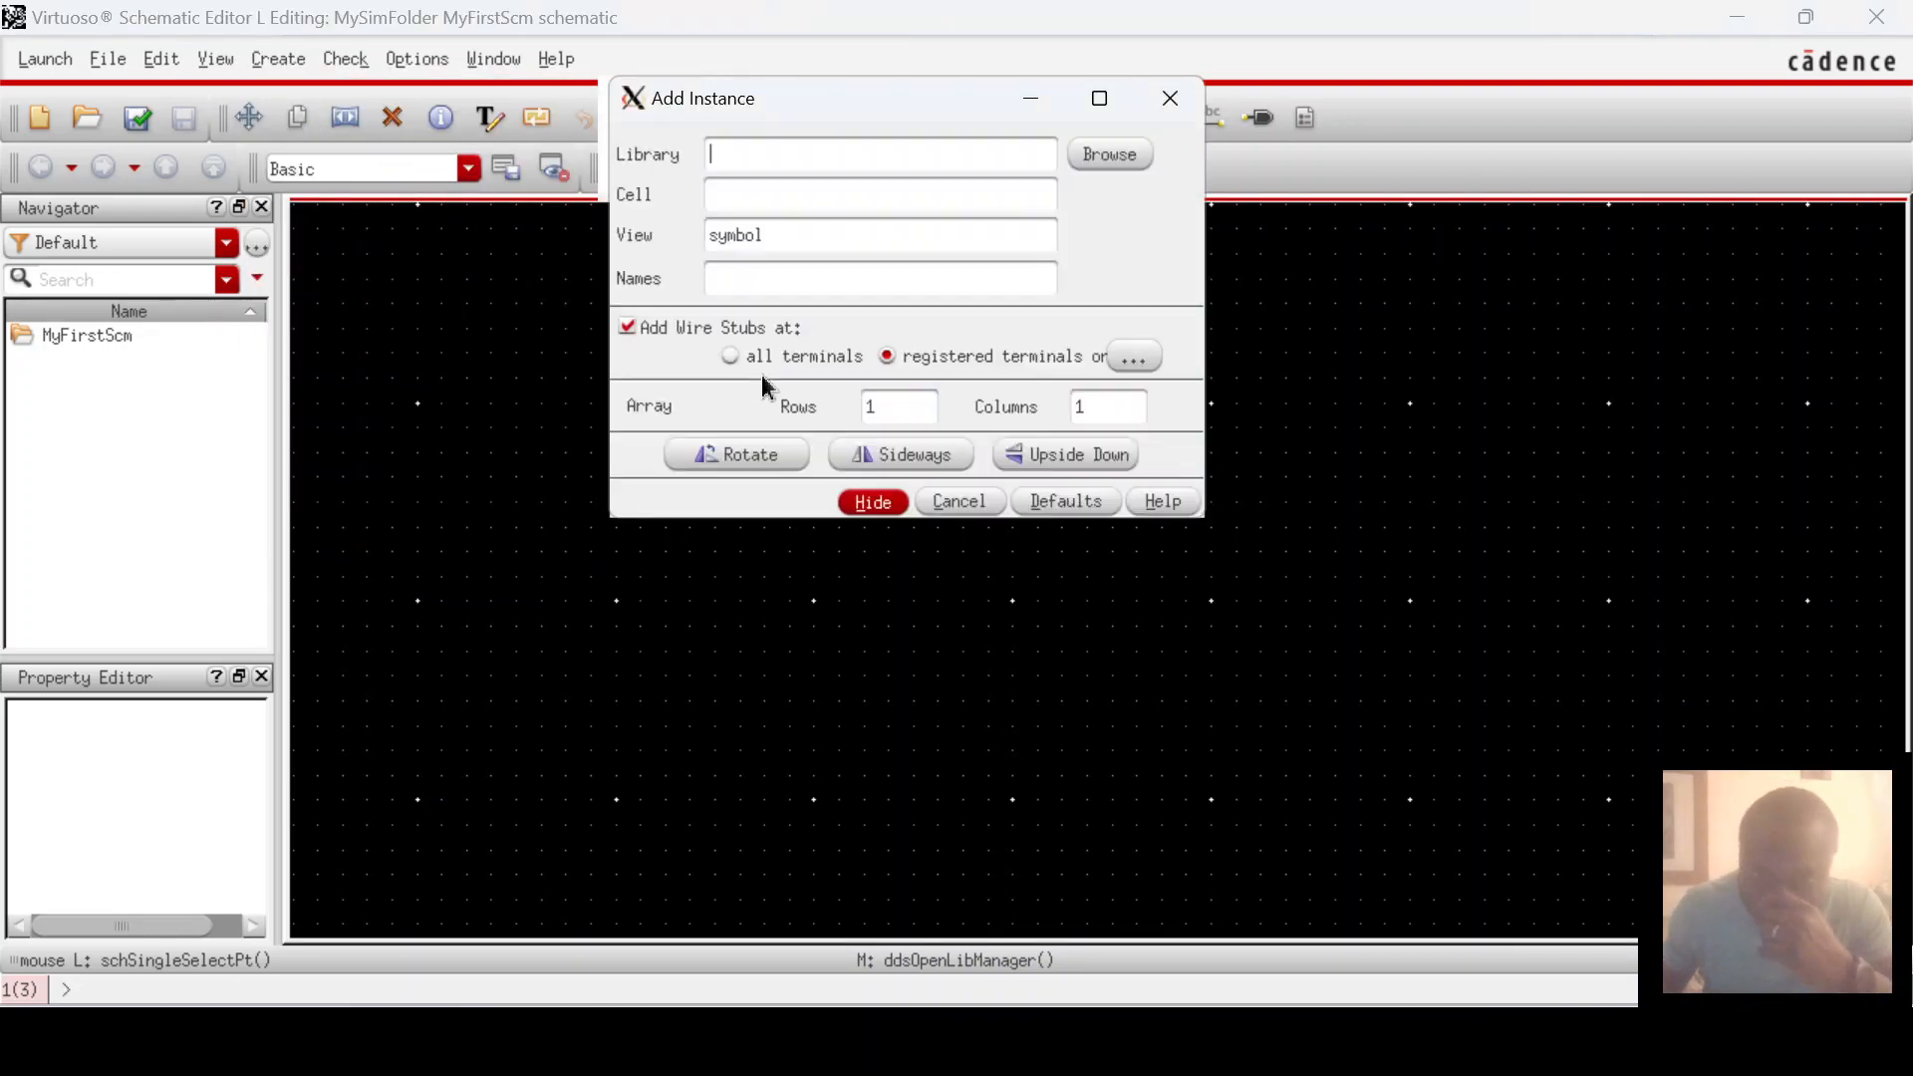
{"action": "left_click", "coordinate": [1112, 157]}
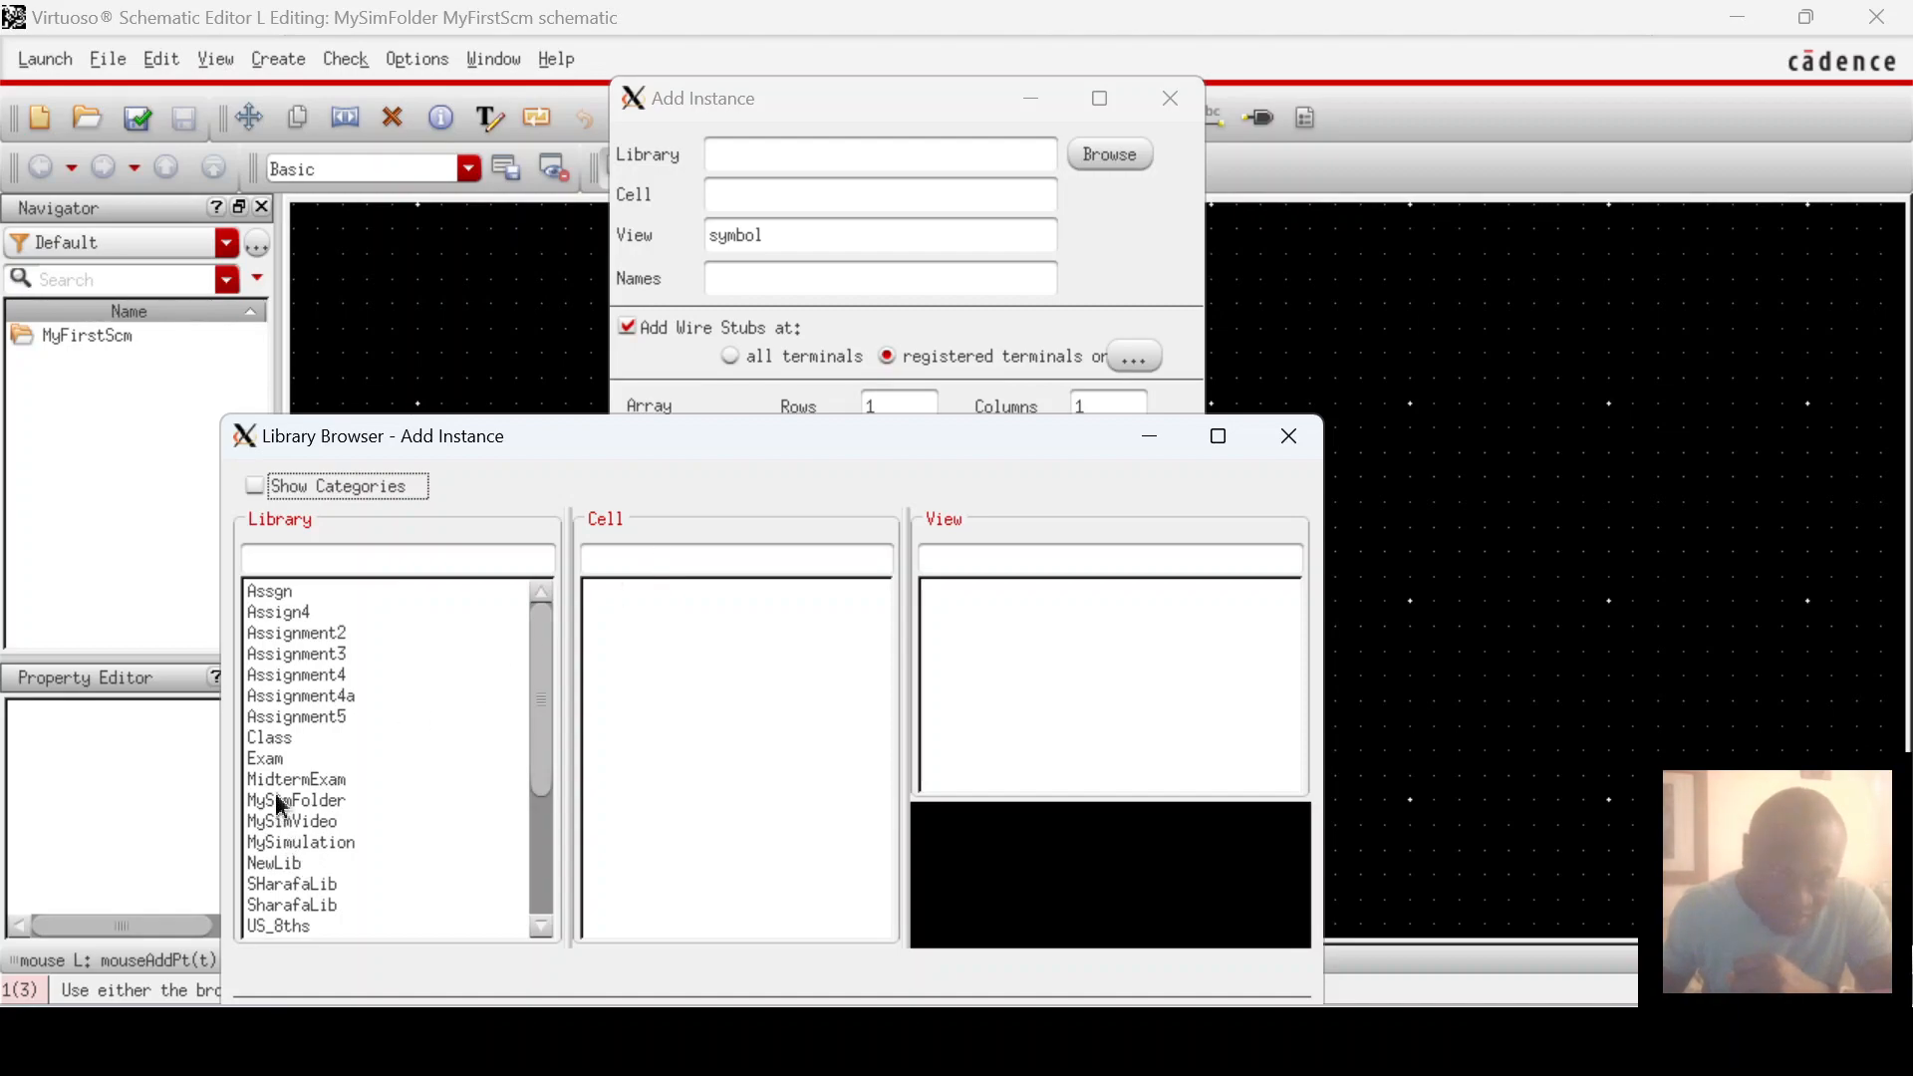
{"action": "scroll", "coordinate": [297, 897], "scroll_direction": "down", "scroll_amount": 2}
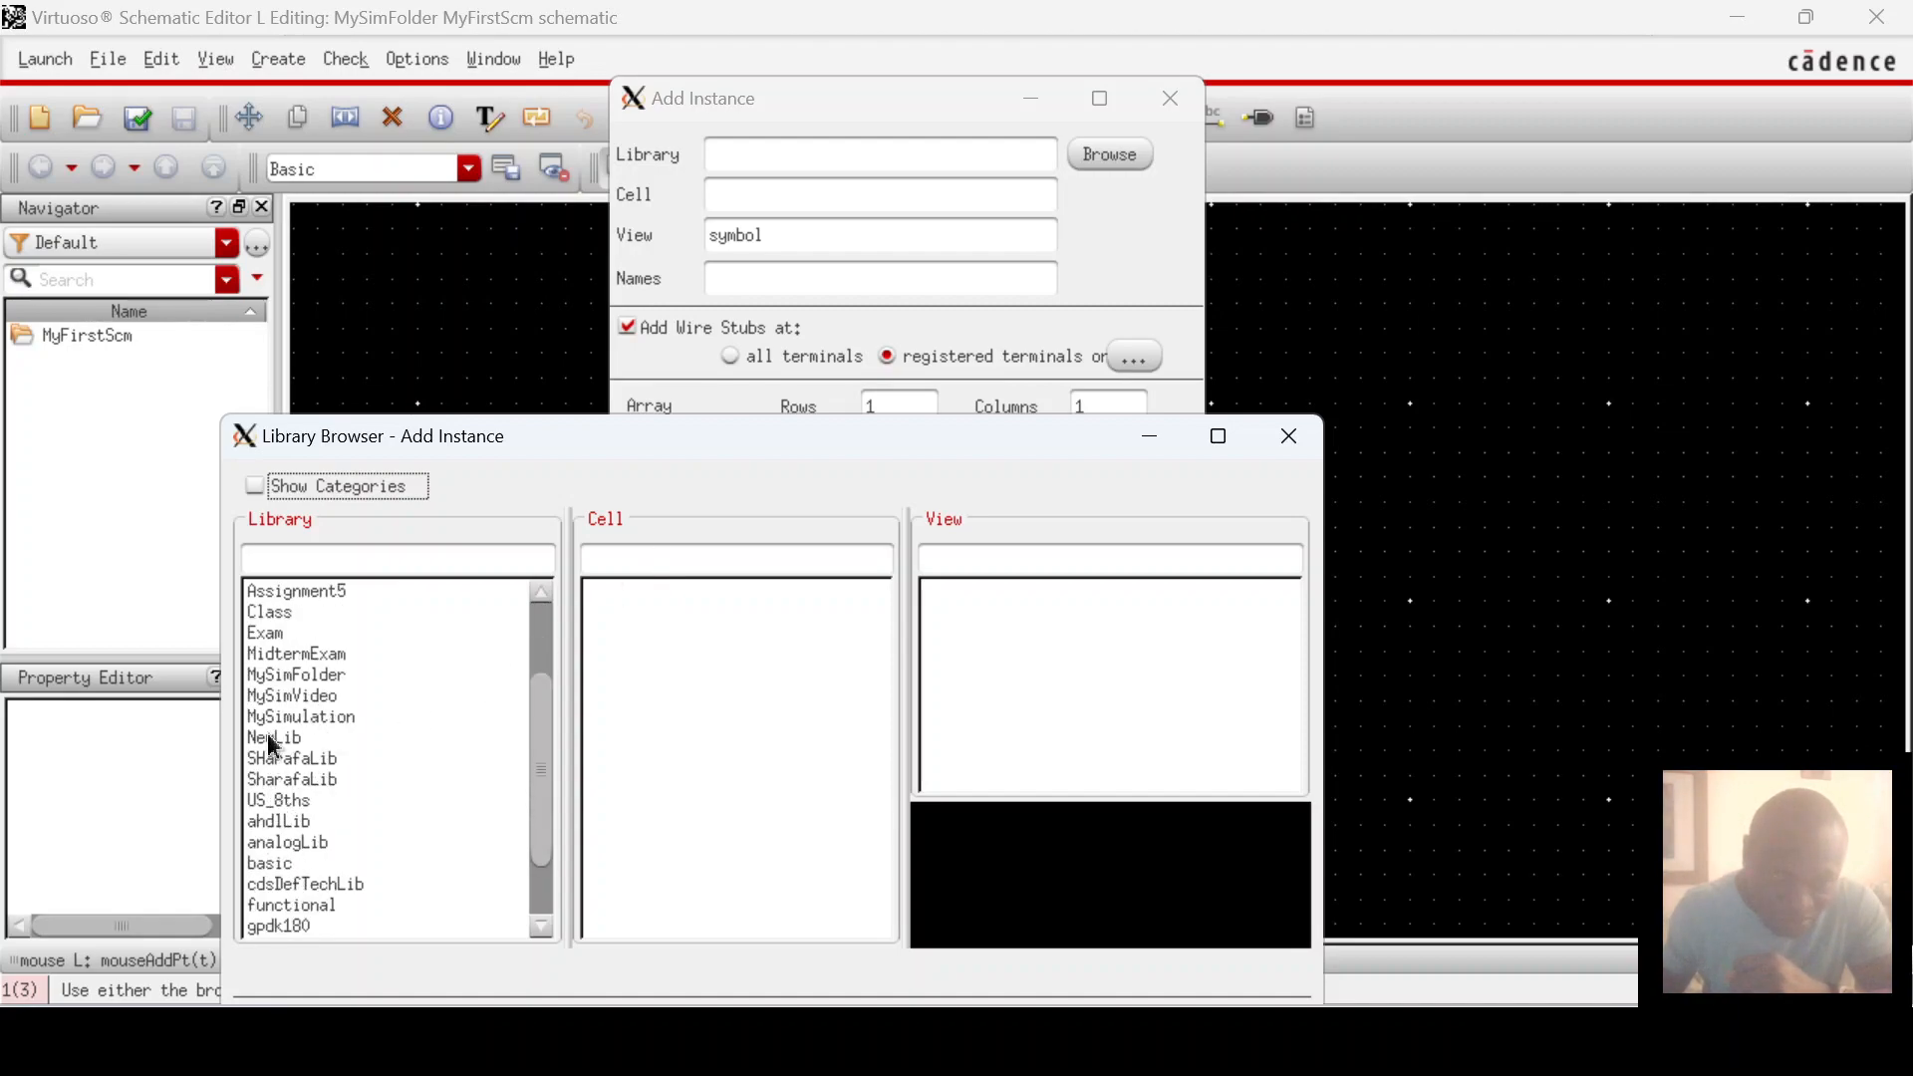
{"action": "left_click", "coordinate": [288, 842]}
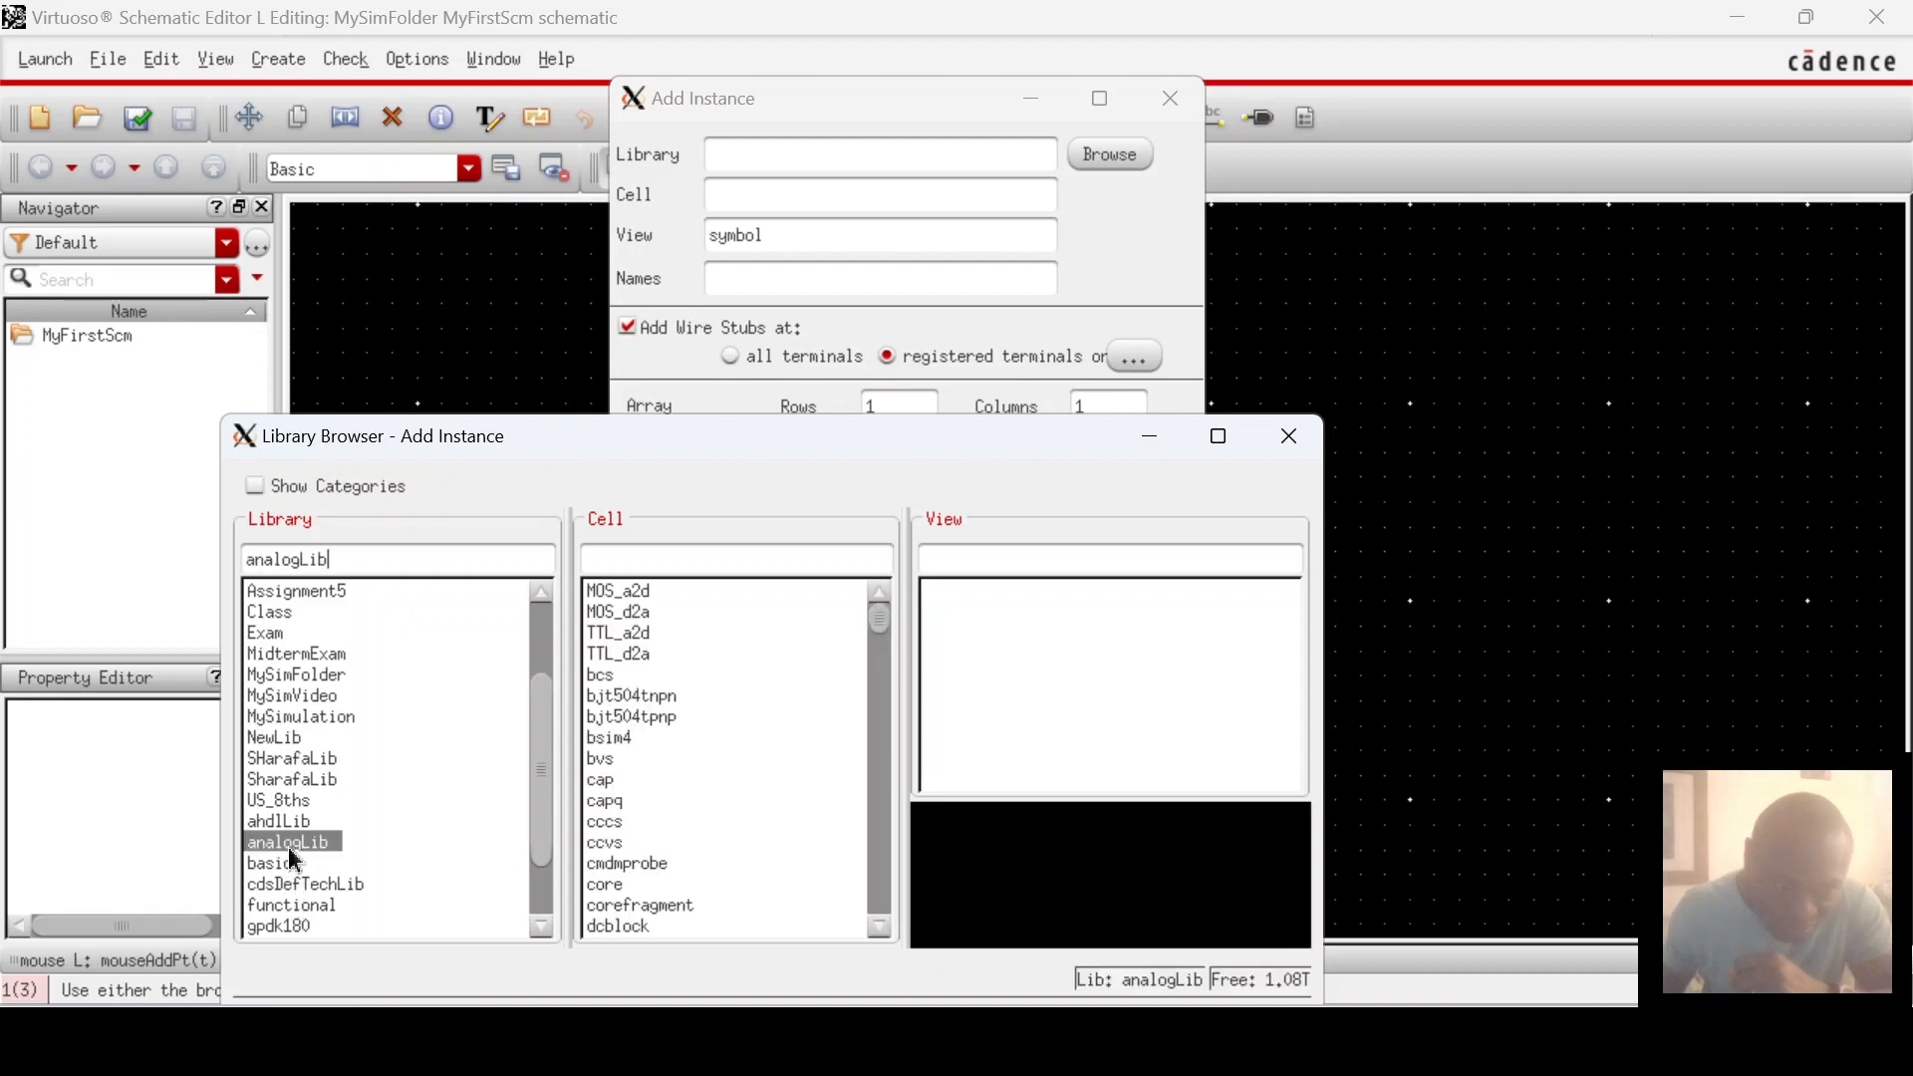
{"action": "left_click", "coordinate": [684, 564]}
{"action": "type", "text": "res"}
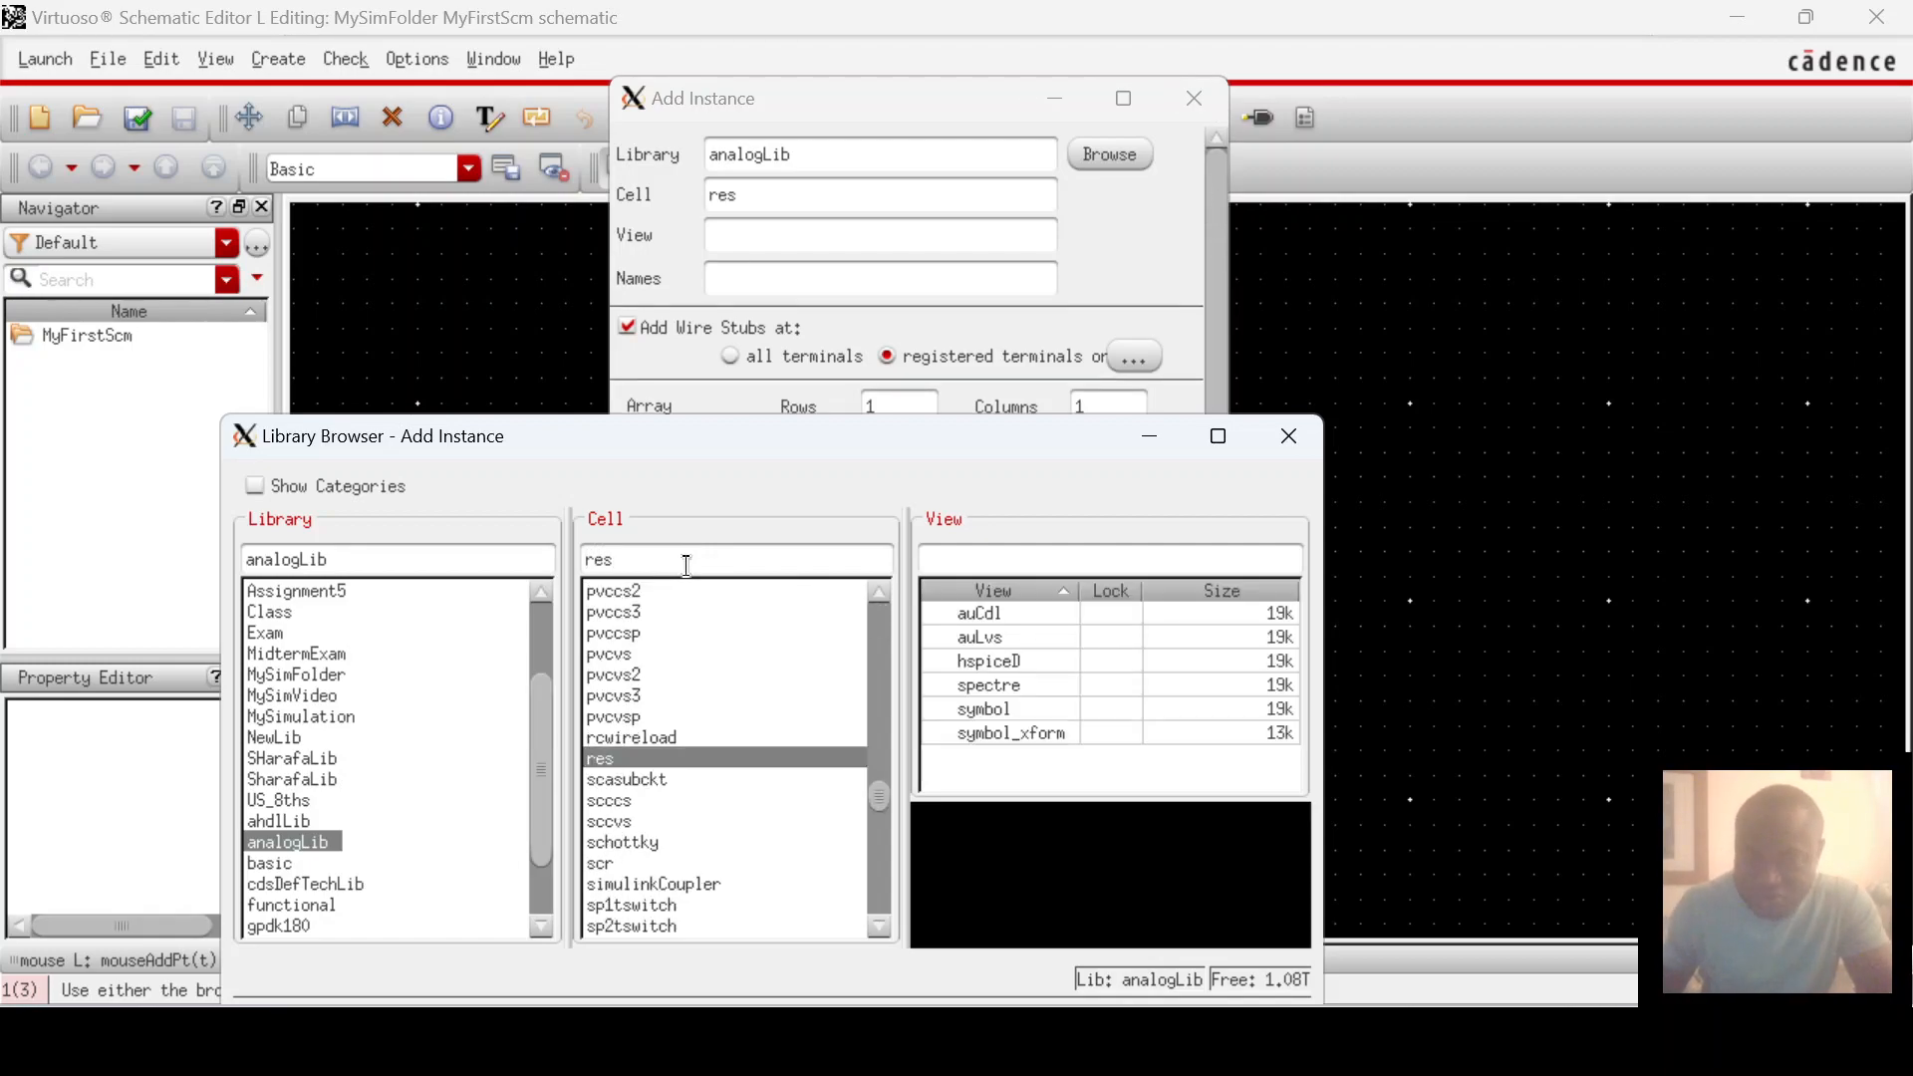
{"action": "left_click", "coordinate": [1022, 710]}
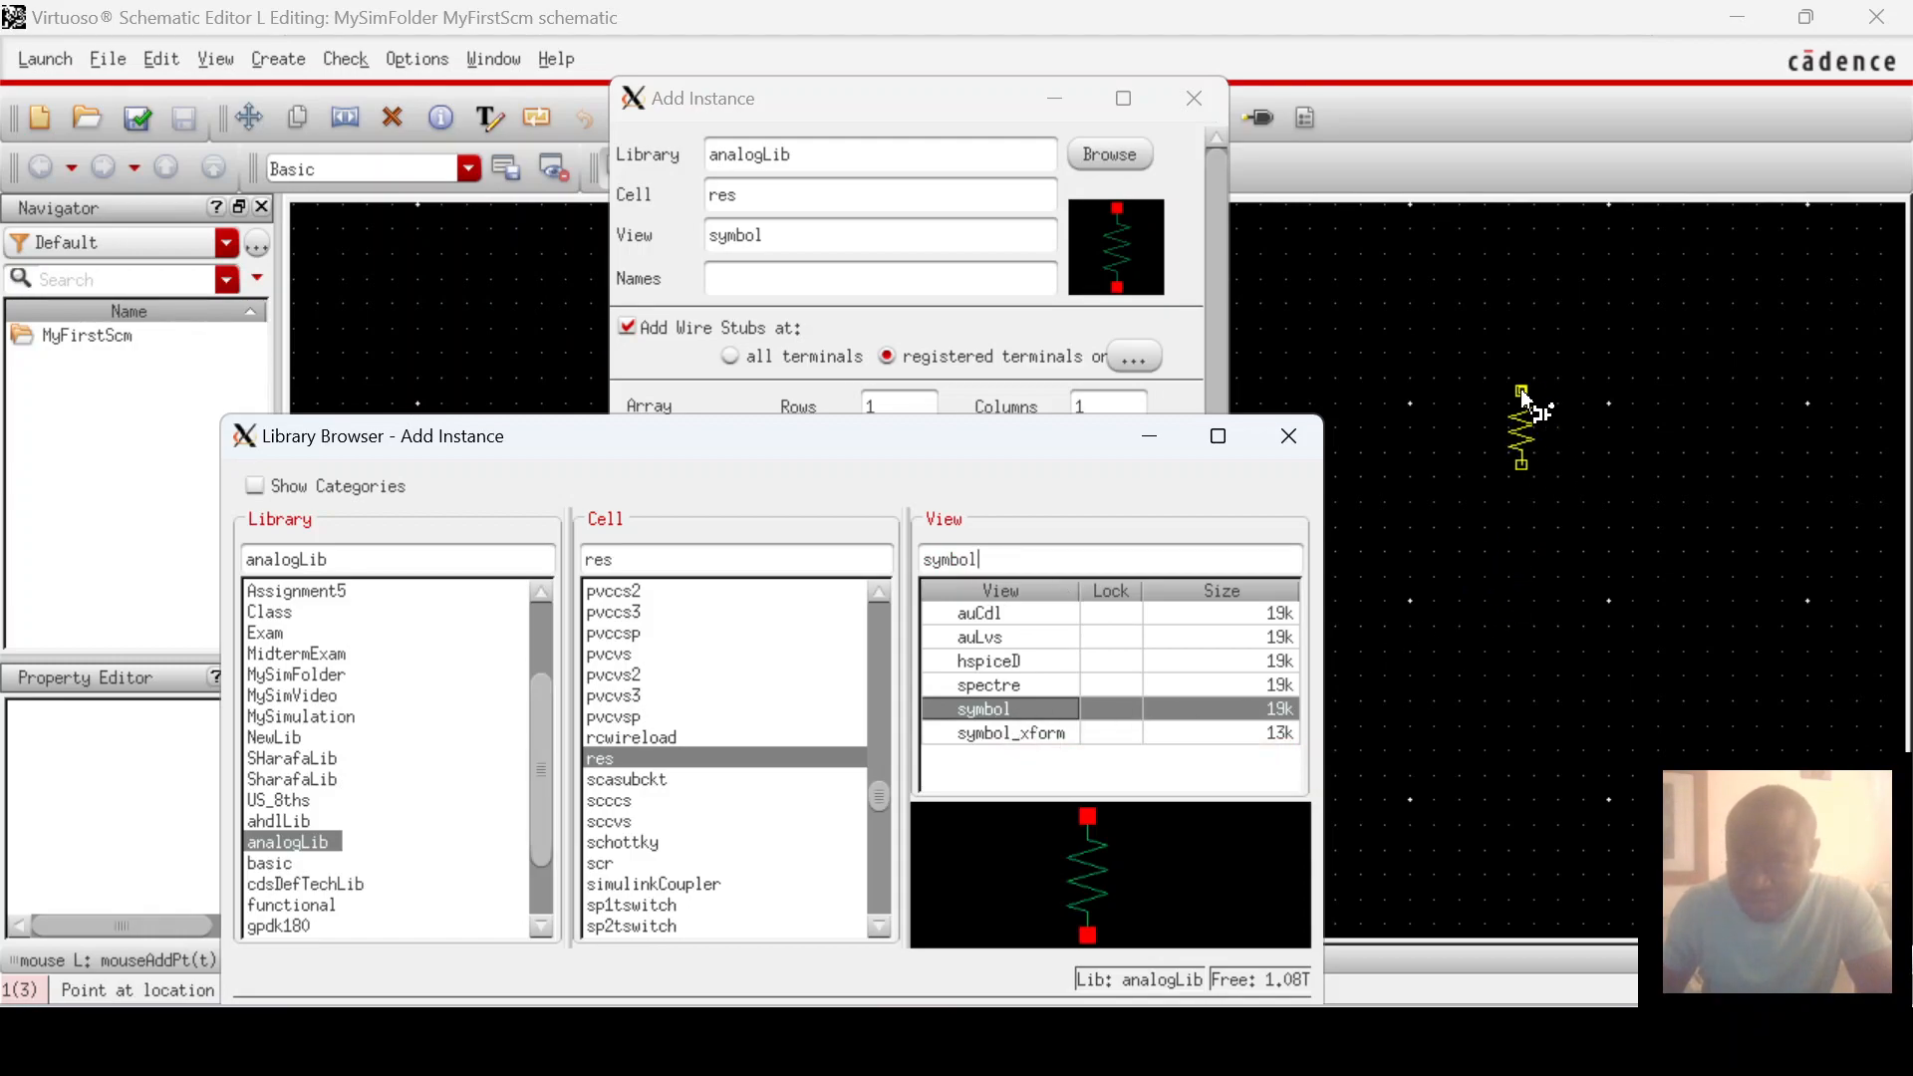
Step: Place three 1K resistors R0, R1 and R2 side by side, right to left
{"action": "left_click", "coordinate": [1522, 392]}
{"action": "left_click", "coordinate": [1524, 397]}
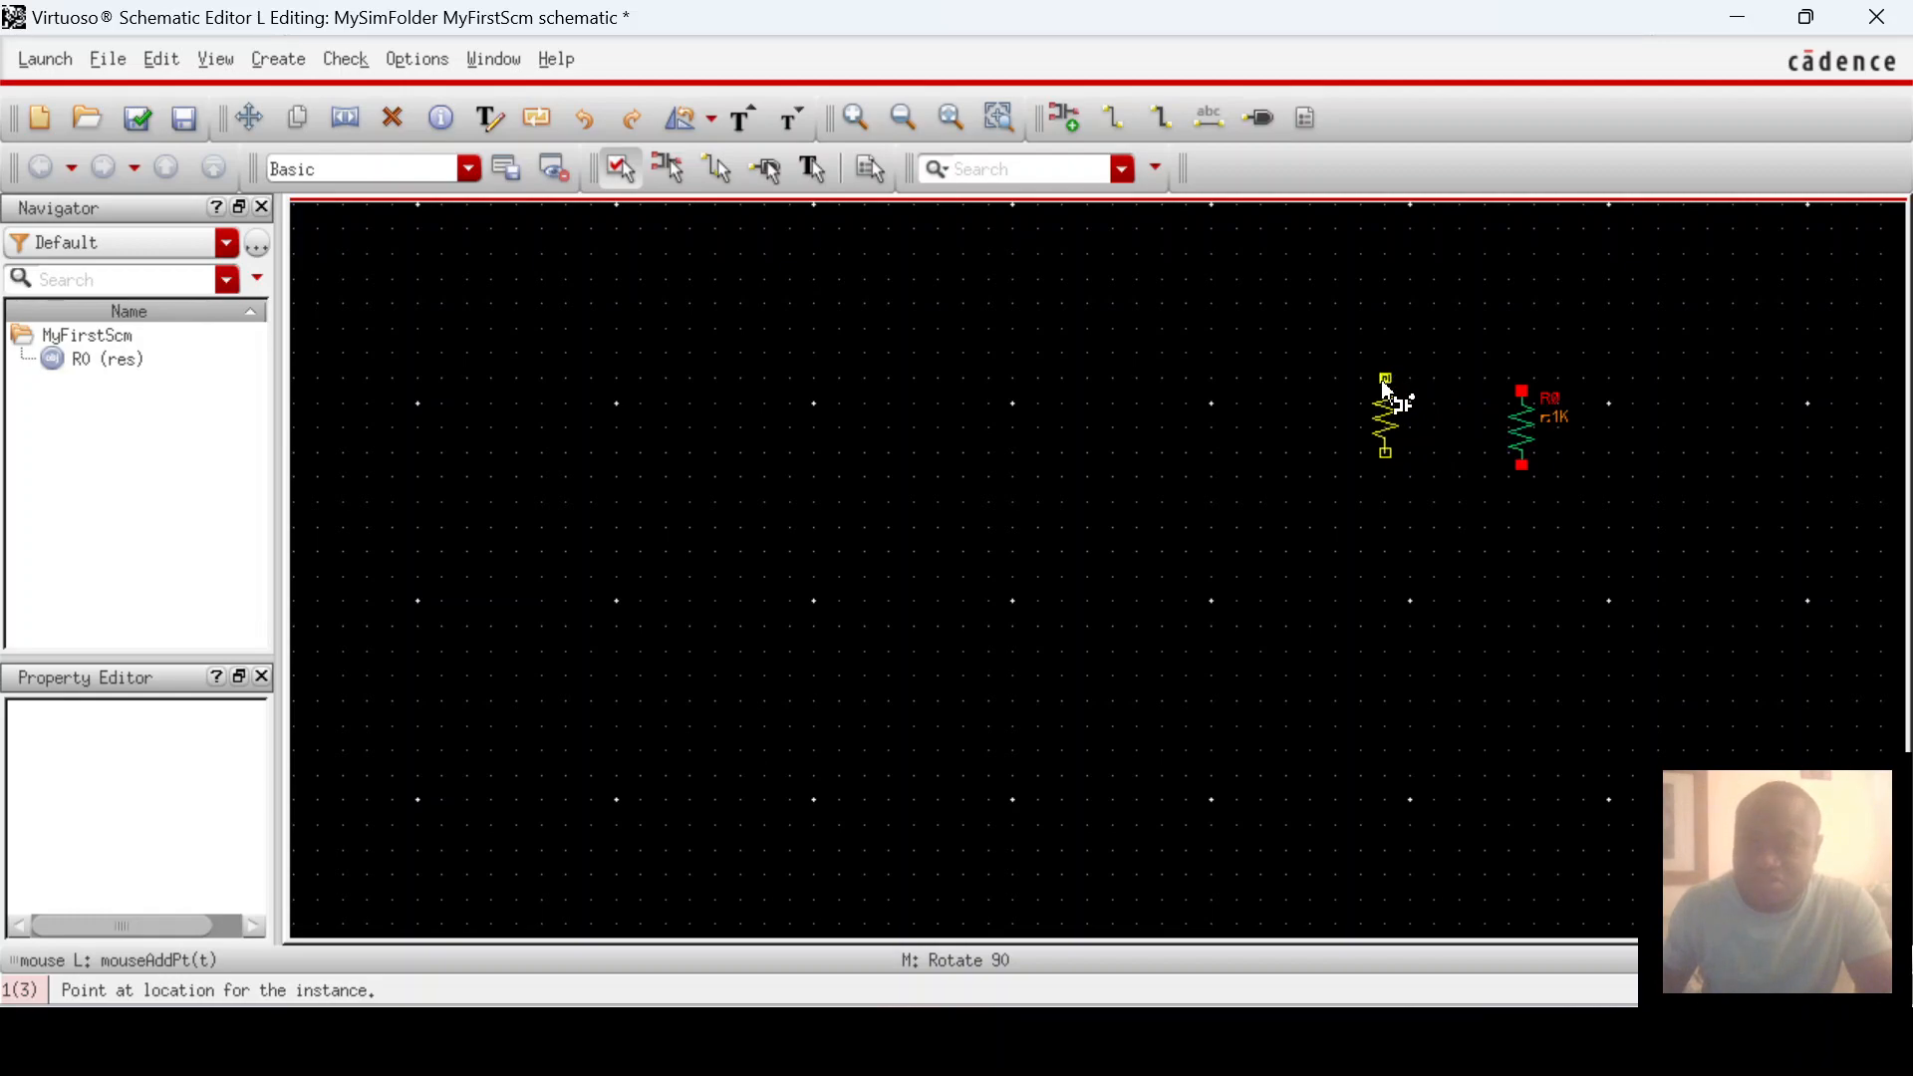
{"action": "left_click", "coordinate": [1381, 385]}
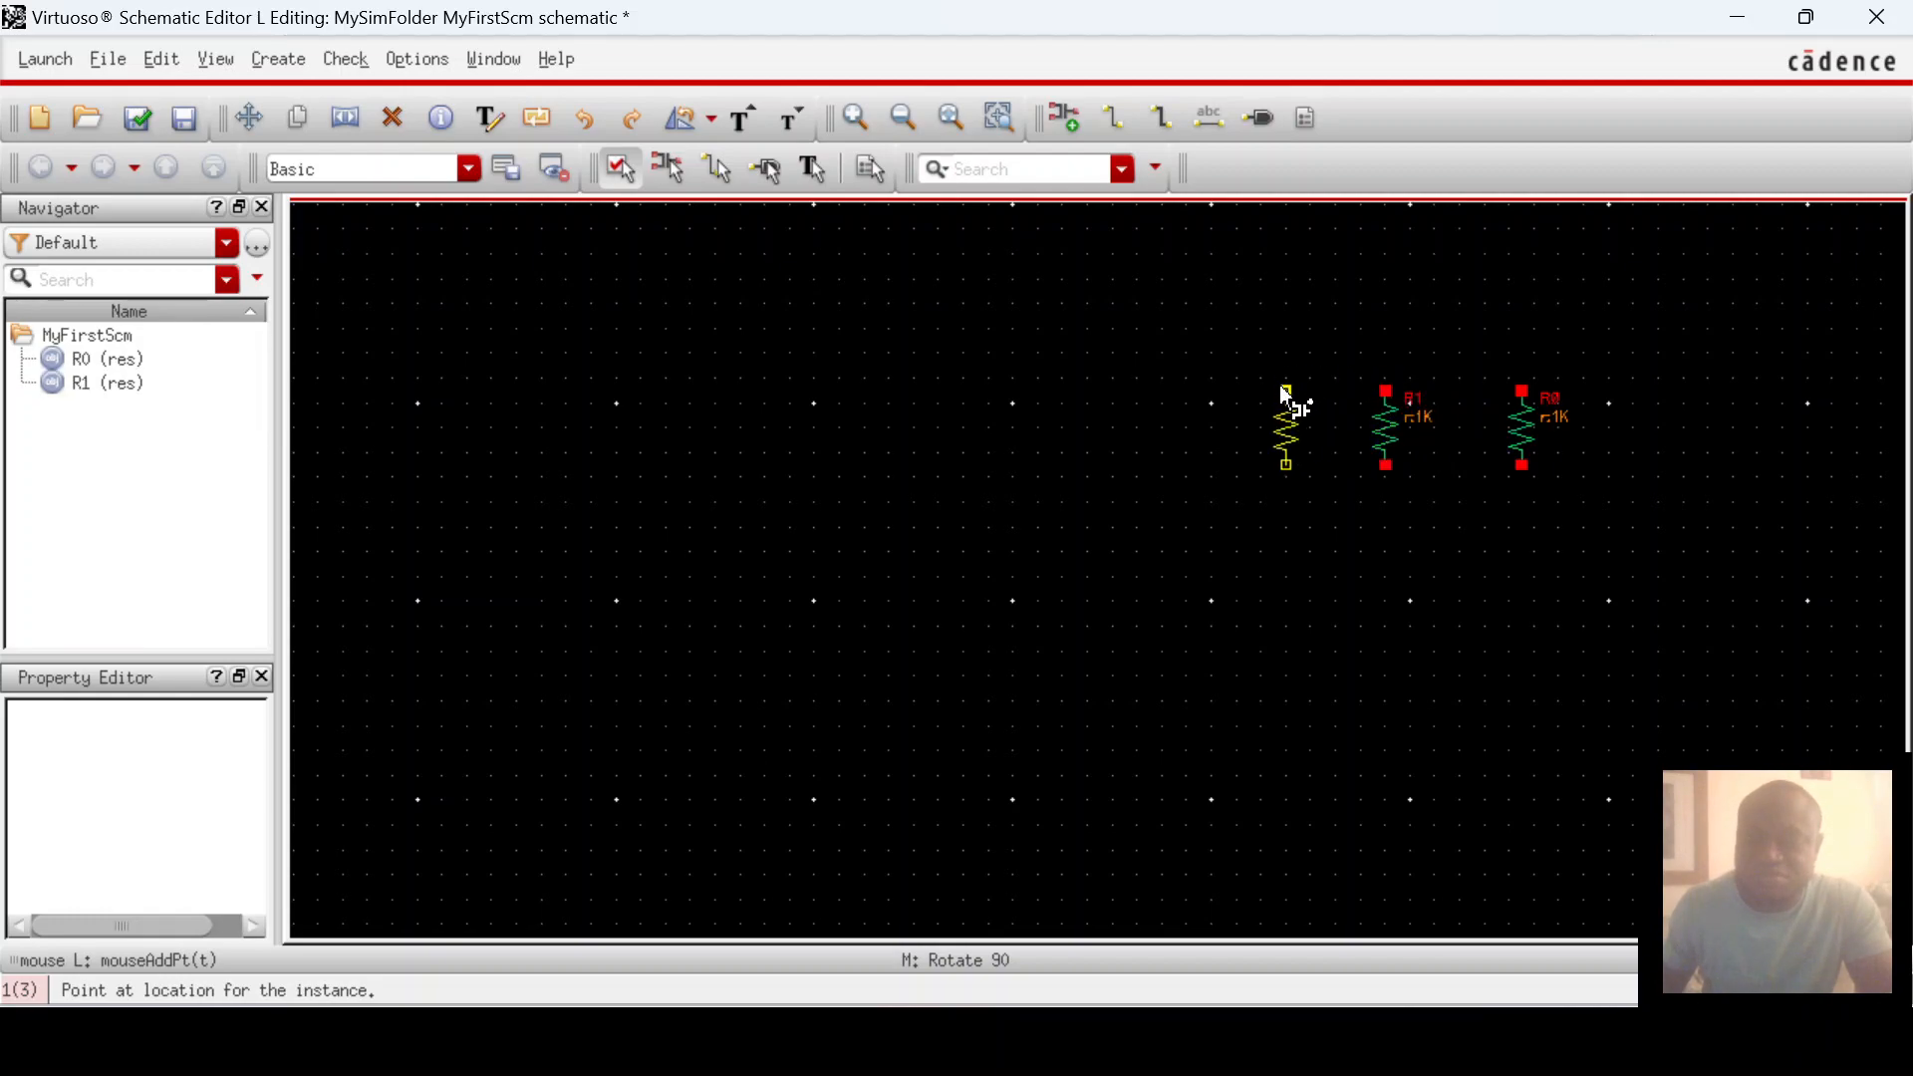
{"action": "left_click", "coordinate": [1276, 392]}
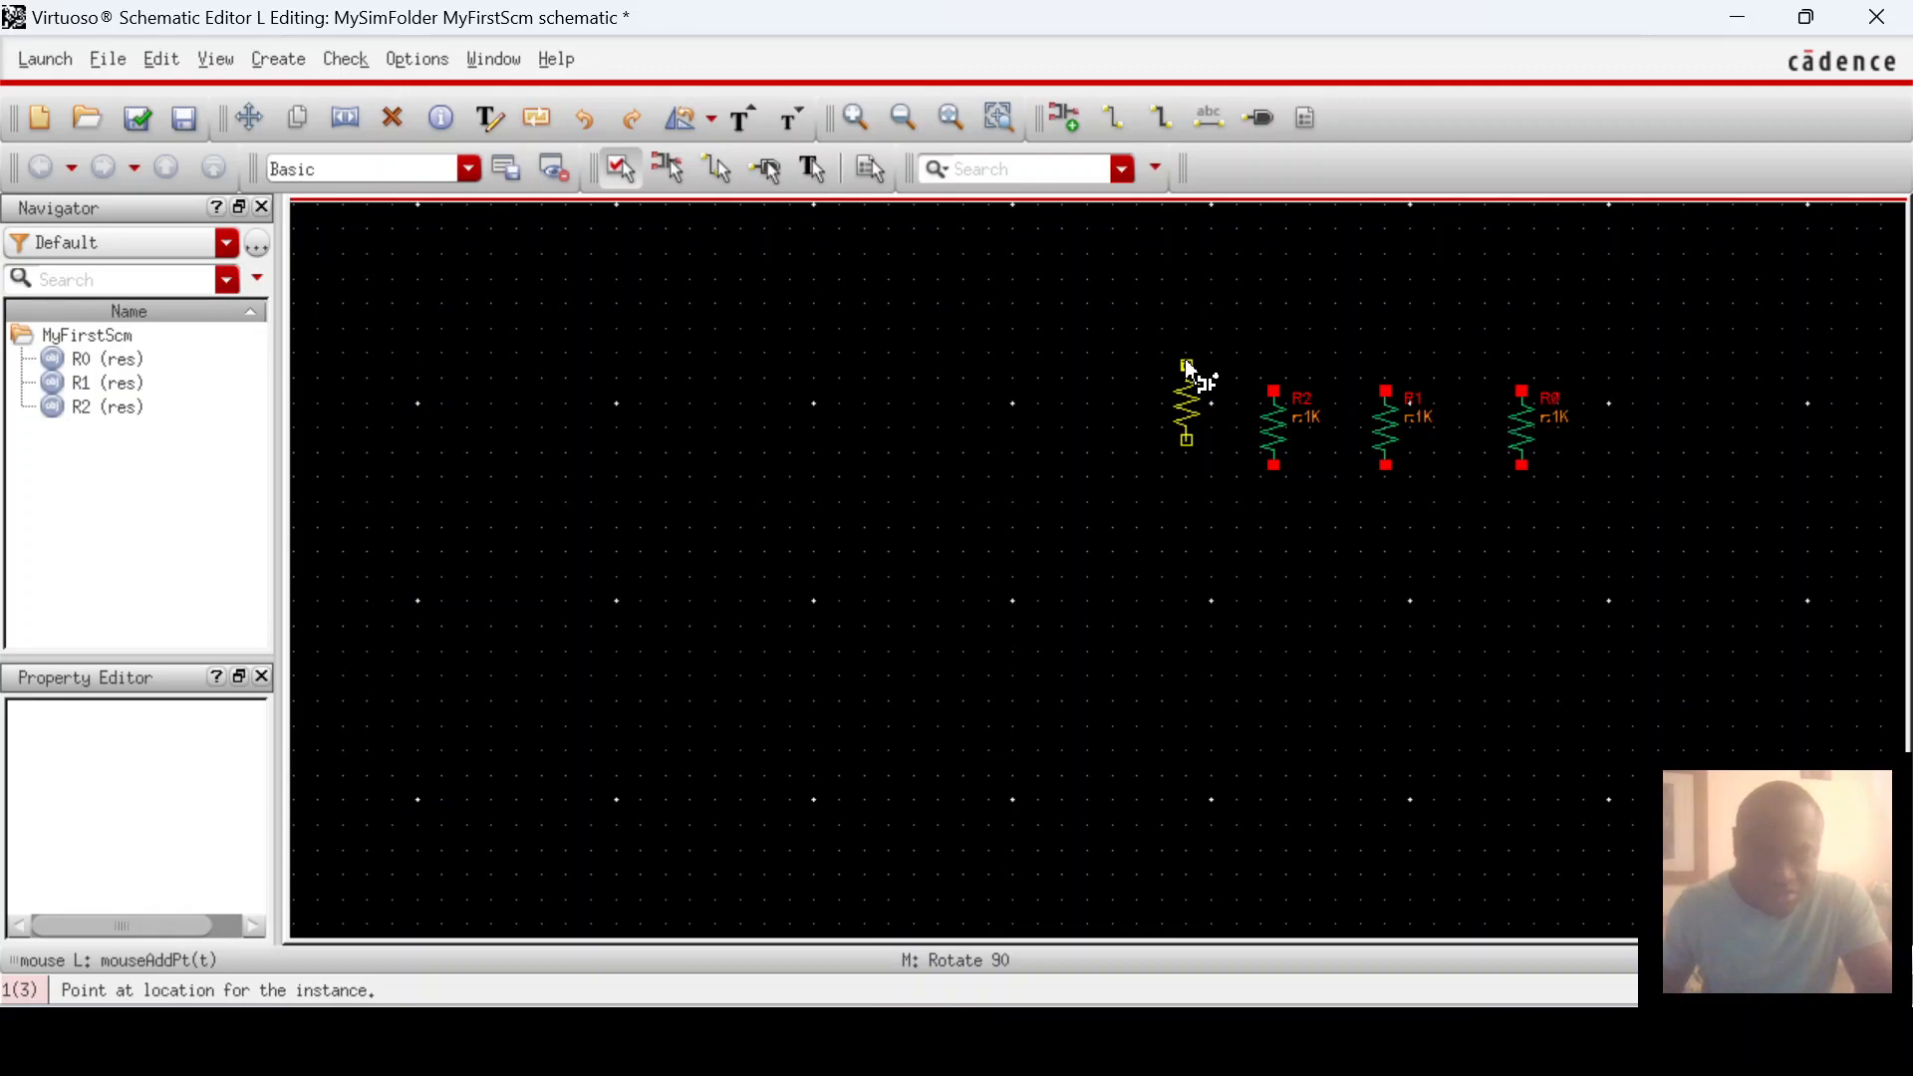
{"action": "key", "text": "Escape"}
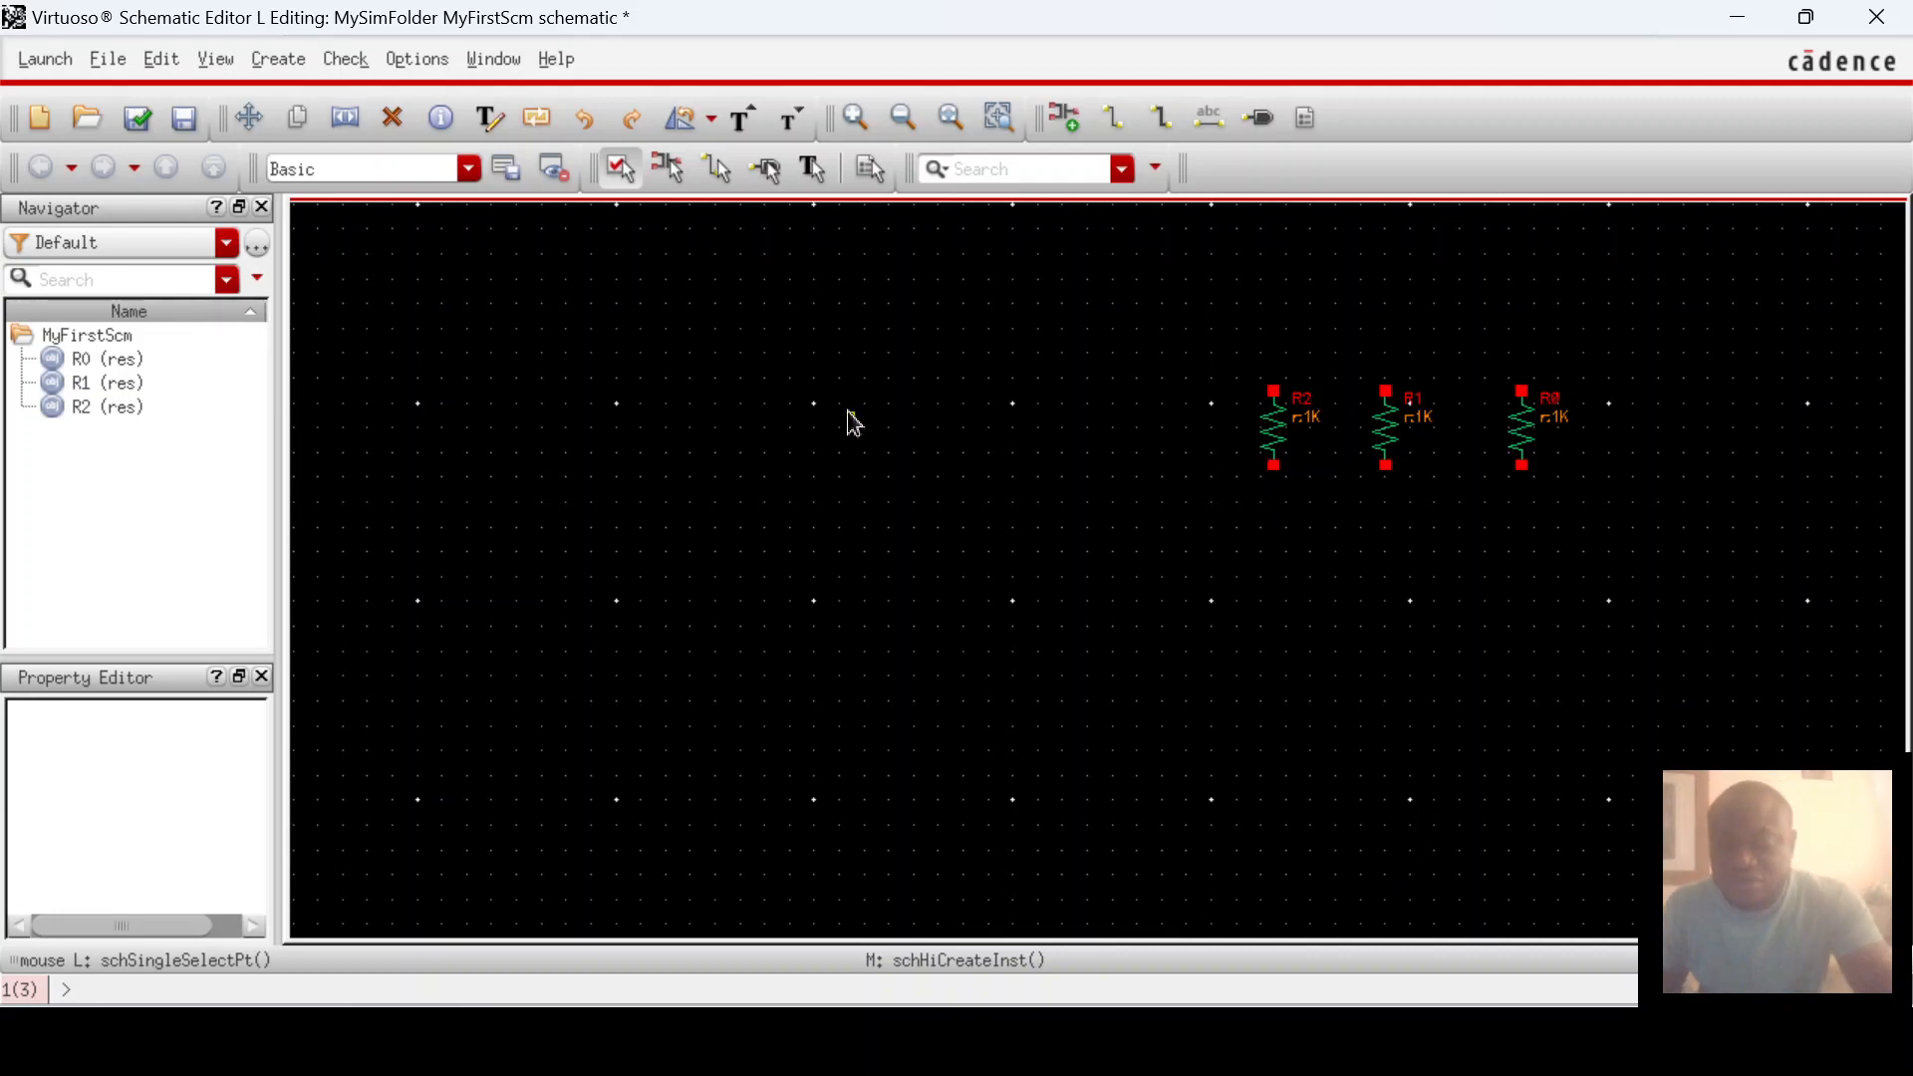
Step: Place a gpdk180 nmos transistor NM0 (w 2u, l 180n) below resistor R0
{"action": "key", "text": "i"}
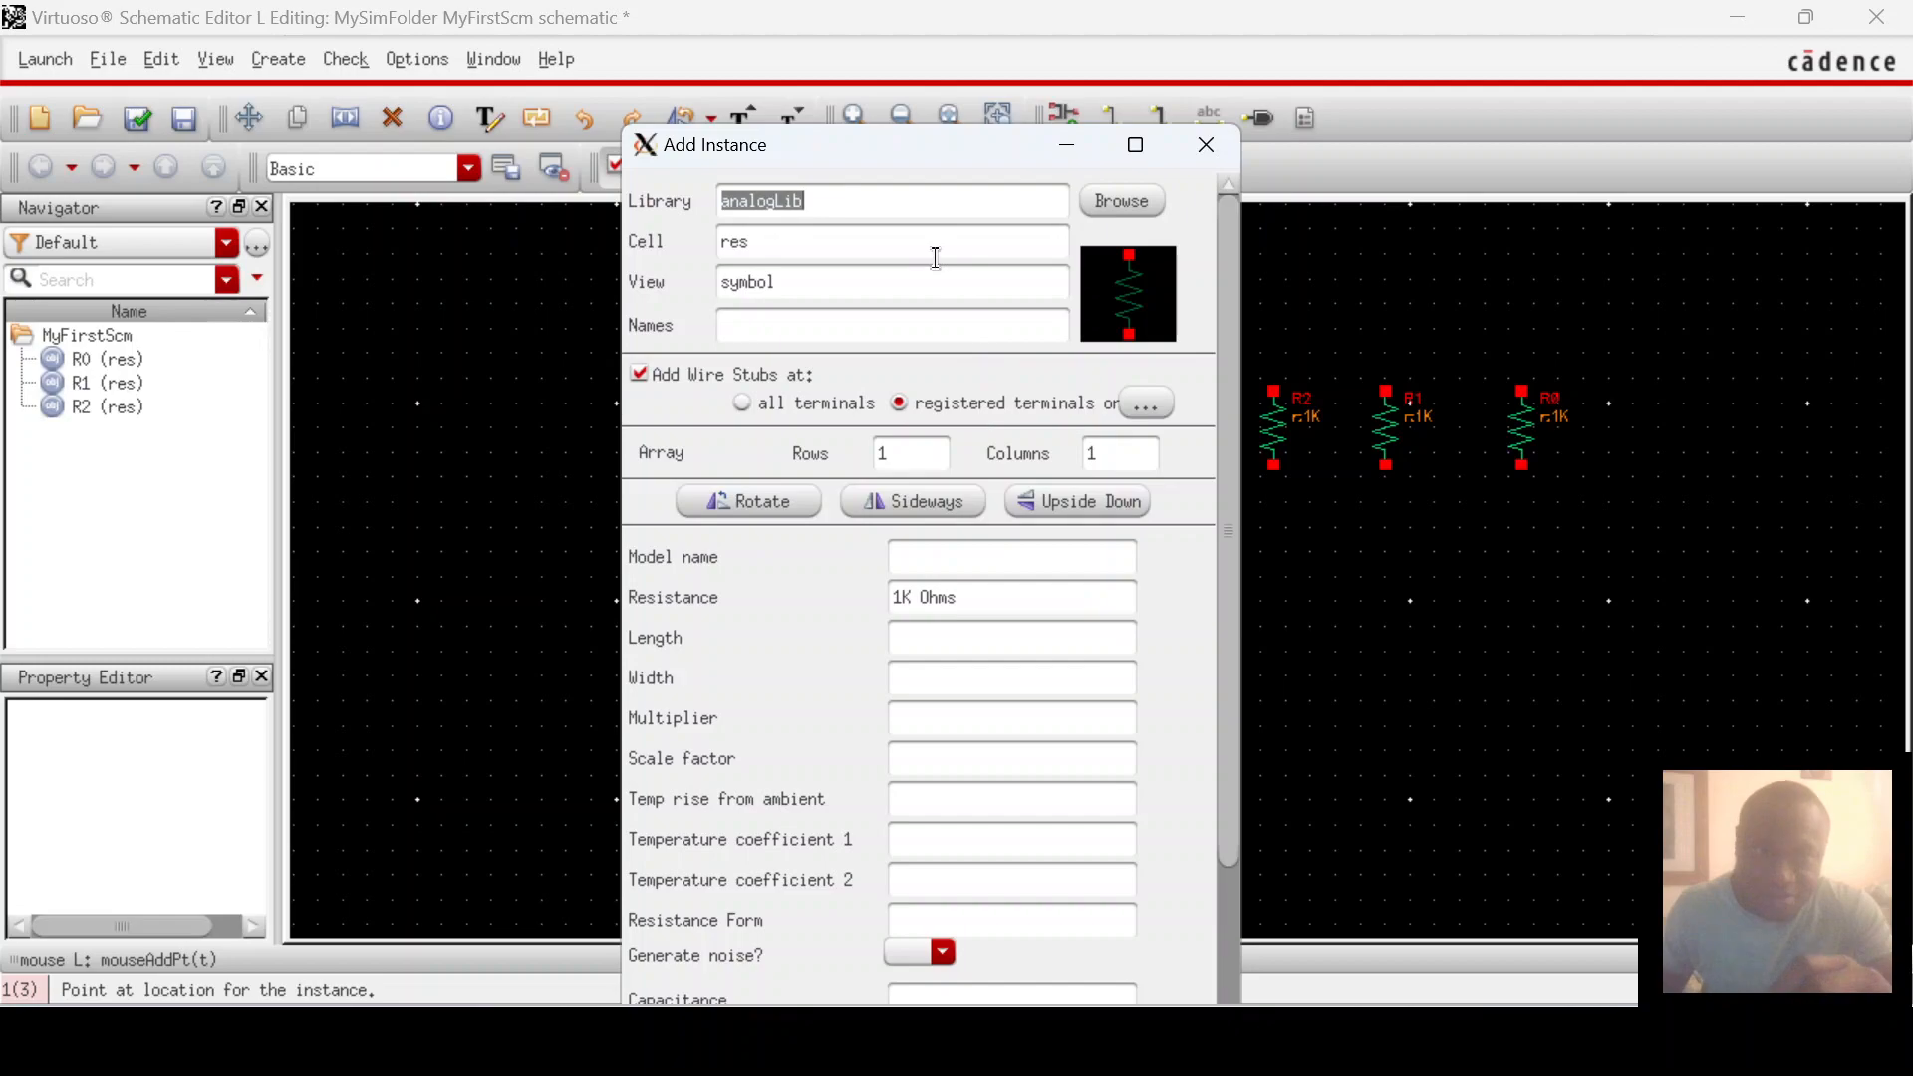
{"action": "left_click", "coordinate": [1132, 207]}
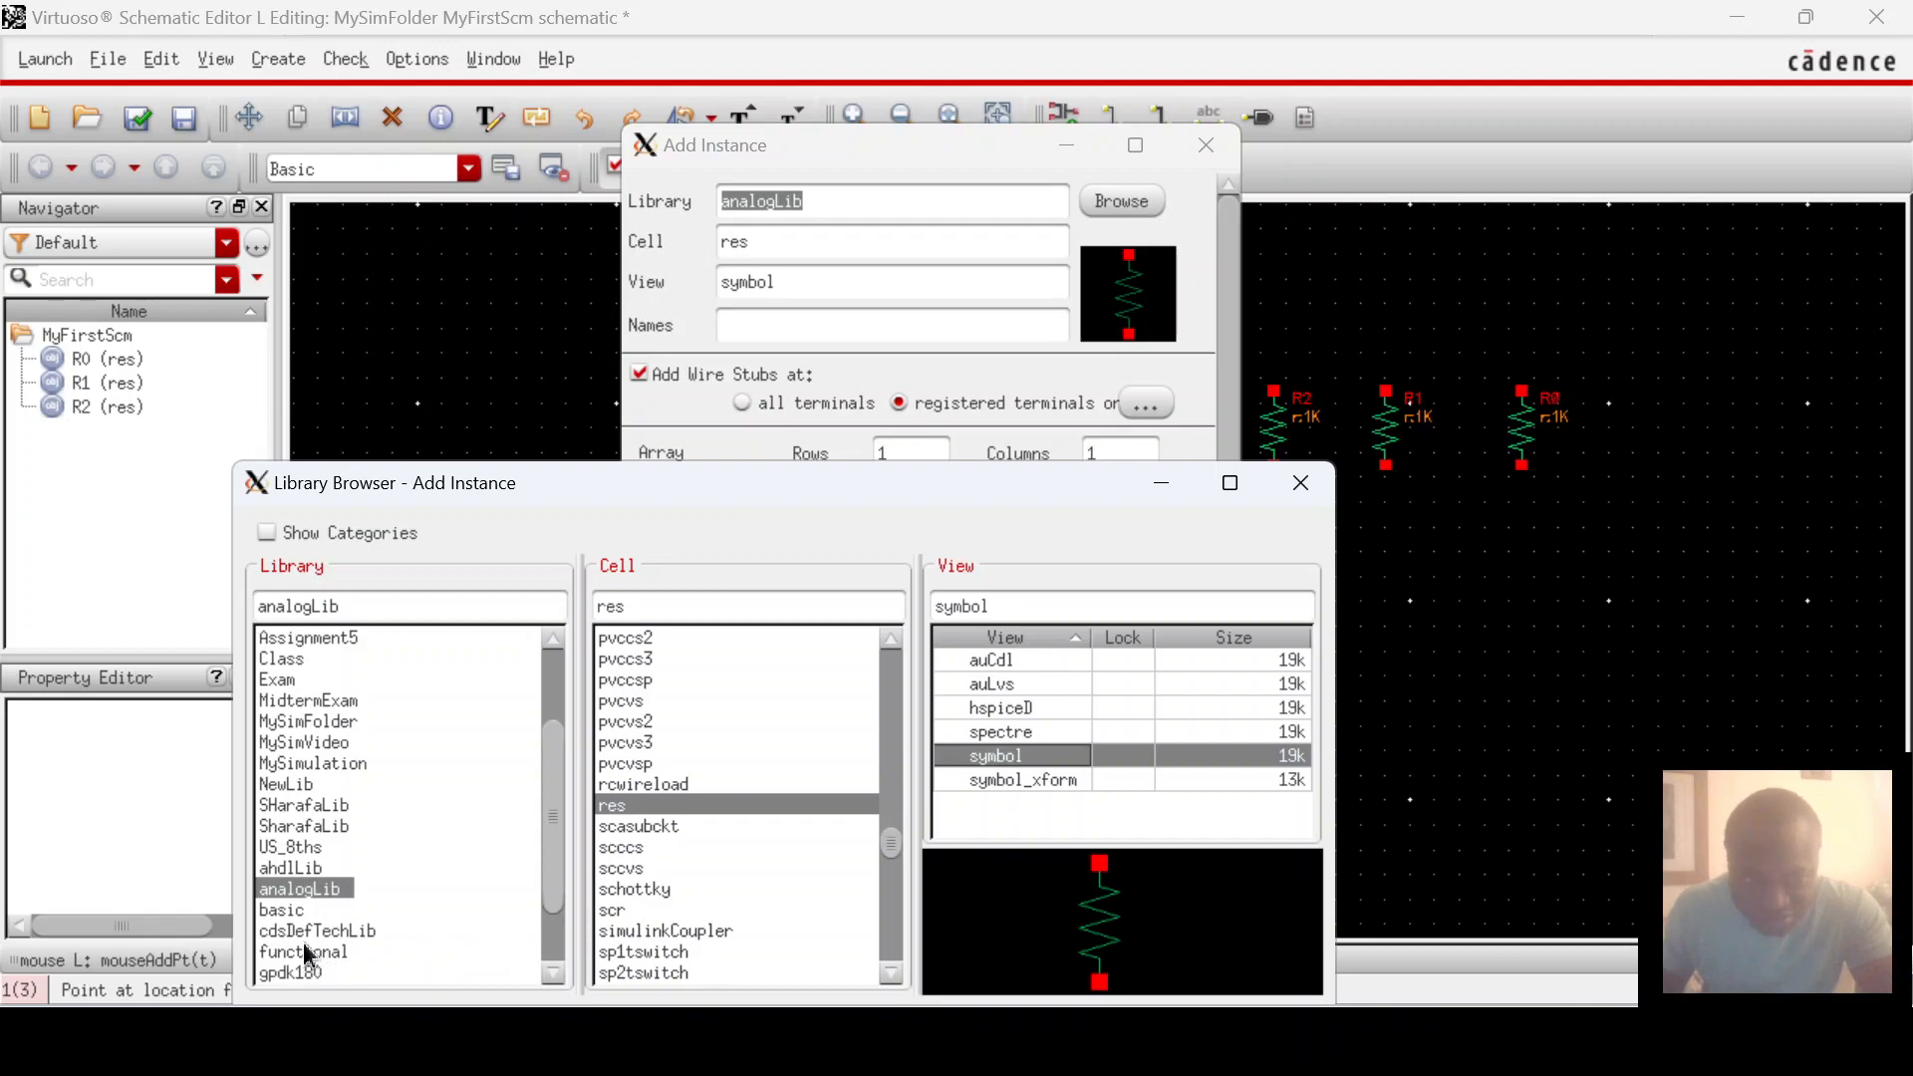
{"action": "scroll", "coordinate": [307, 952], "scroll_direction": "down", "scroll_amount": 1}
{"action": "left_click", "coordinate": [291, 911]}
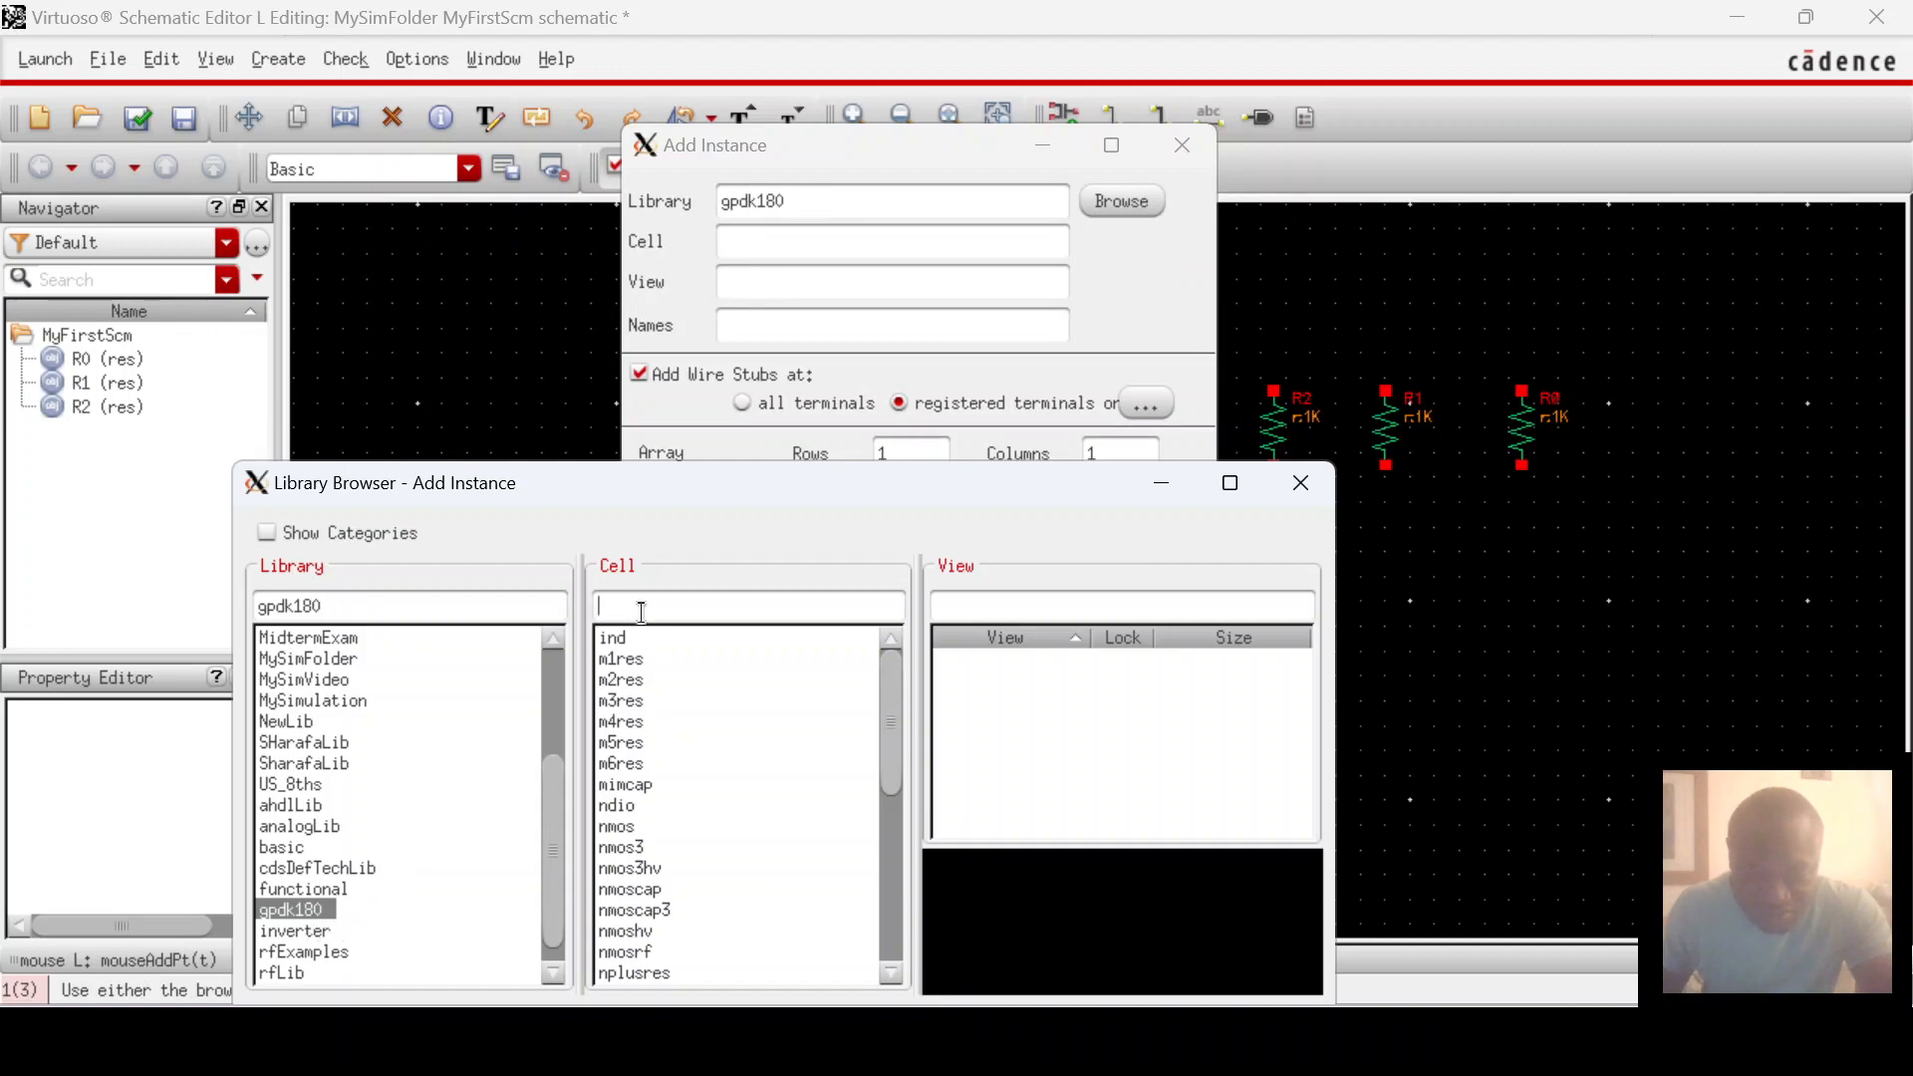
{"action": "type", "text": "nmo"}
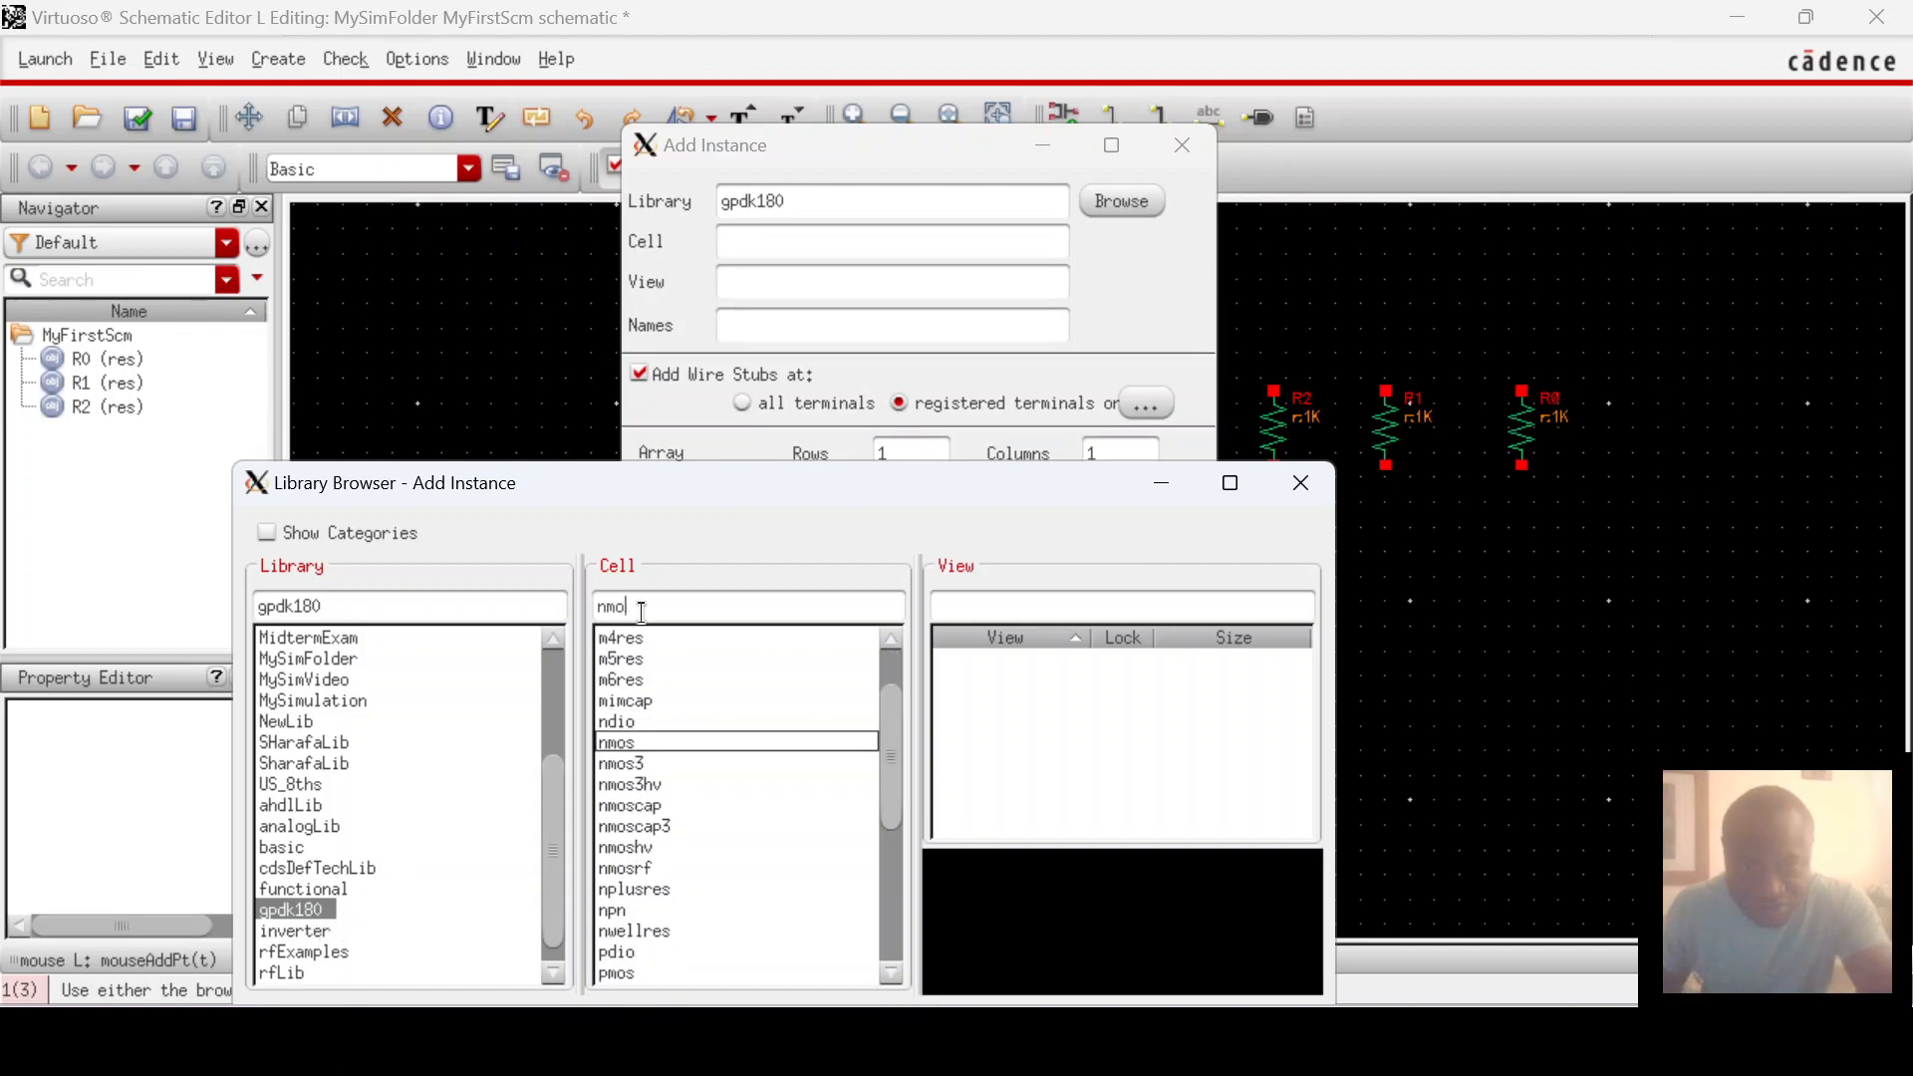
{"action": "type", "text": "s"}
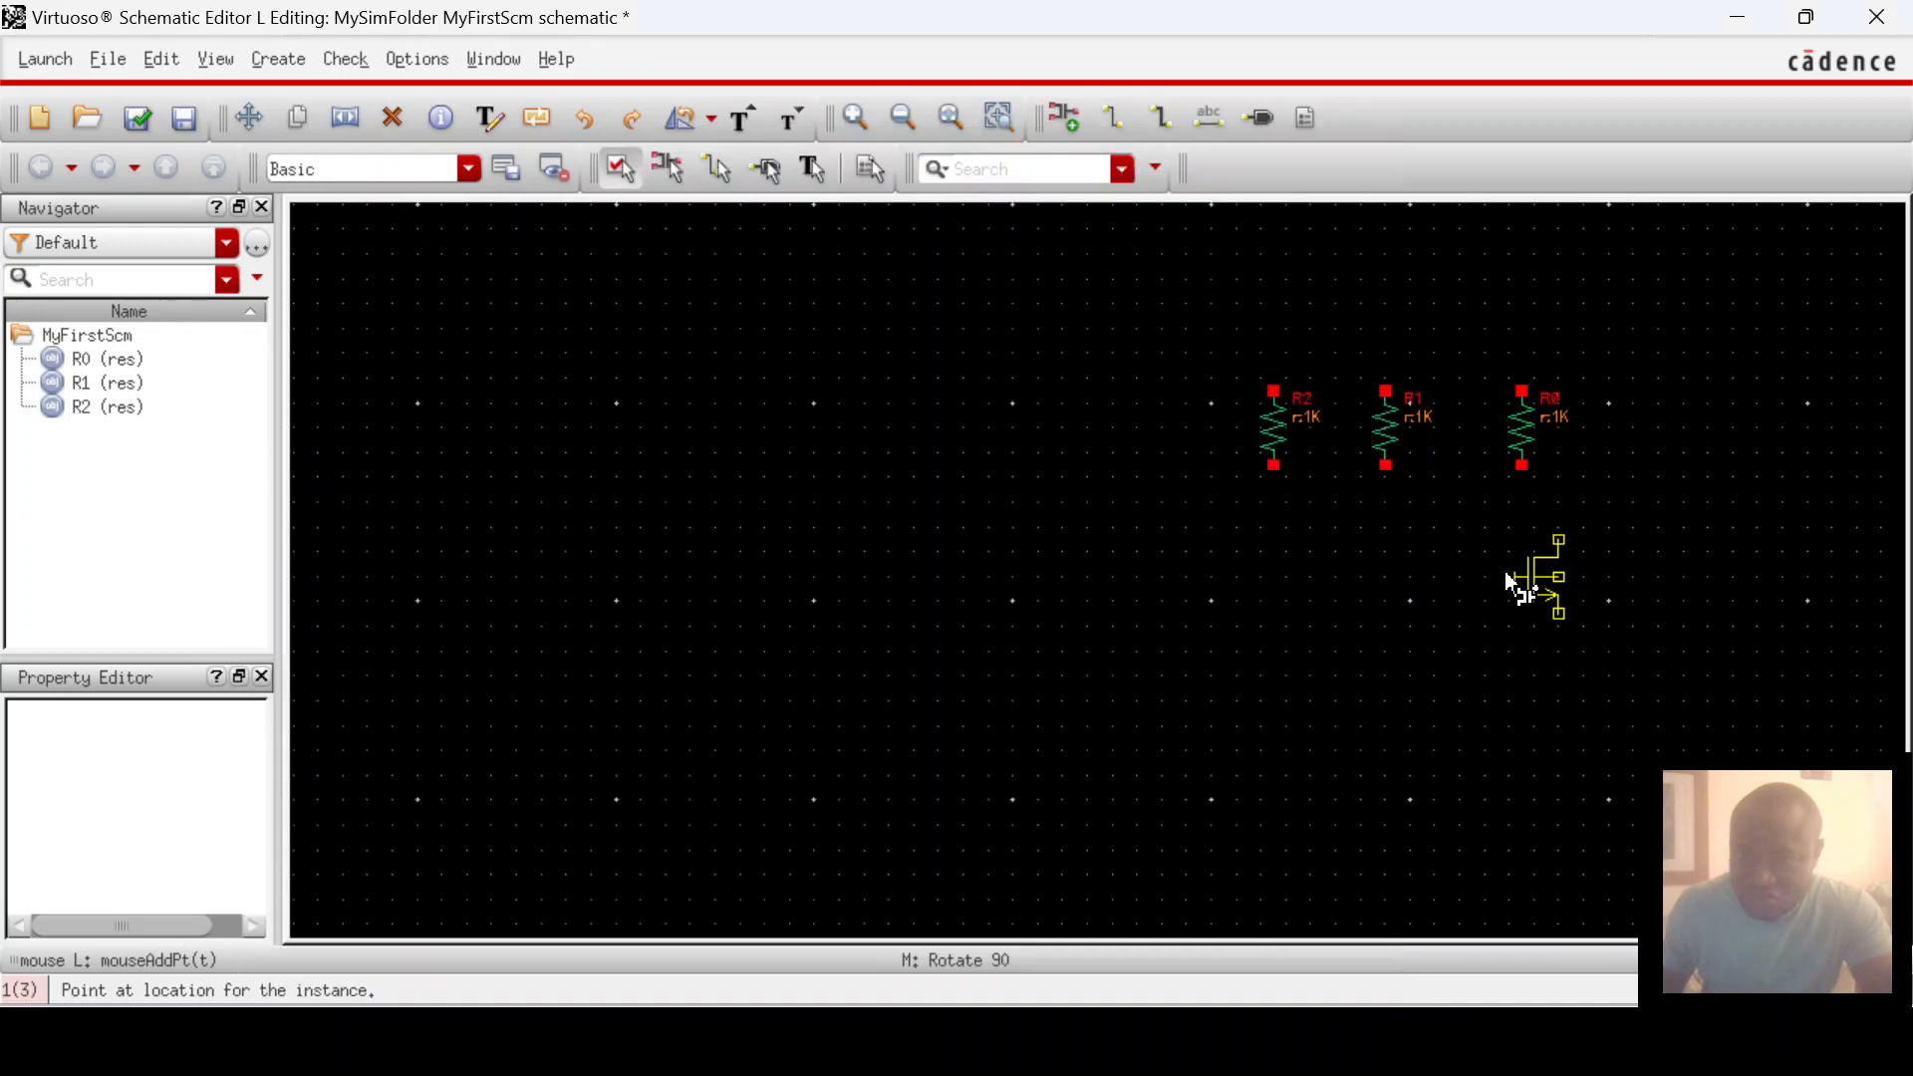
{"action": "left_click", "coordinate": [1513, 579]}
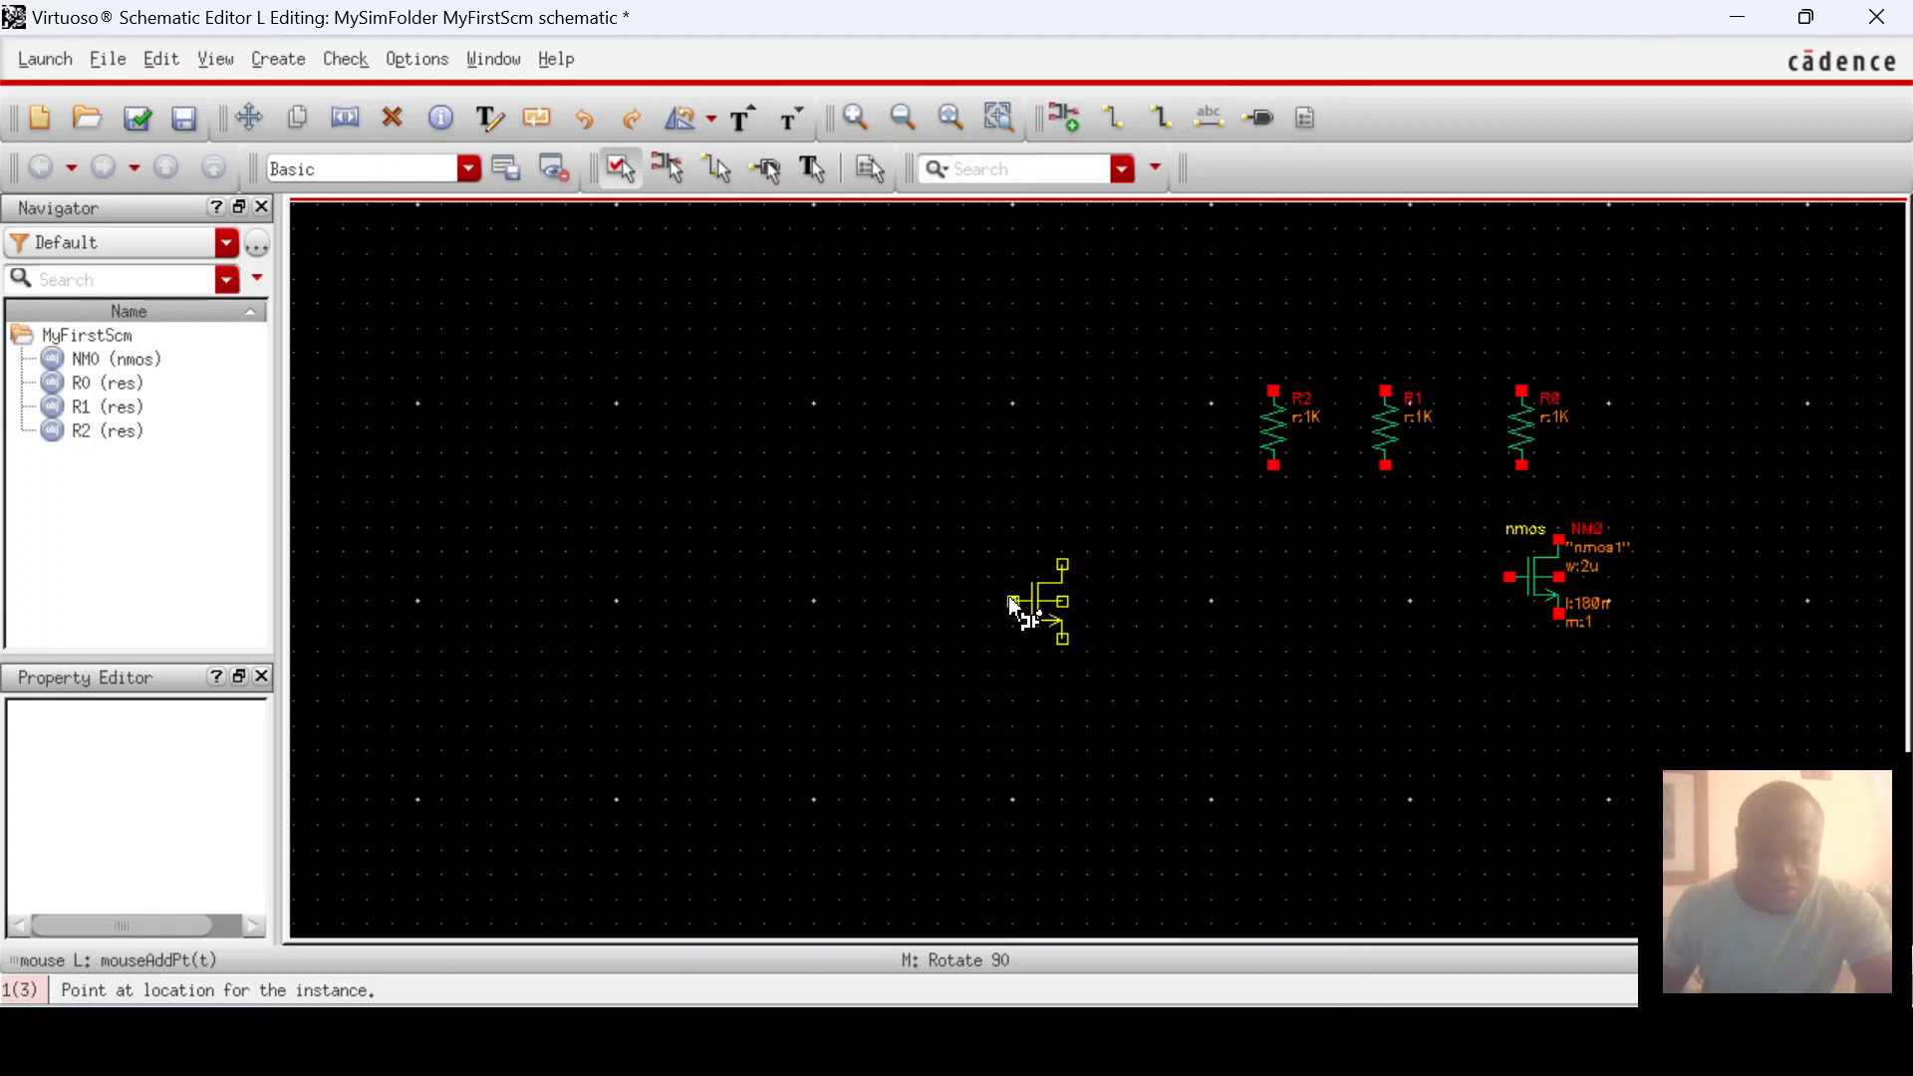
{"action": "key", "text": "Escape"}
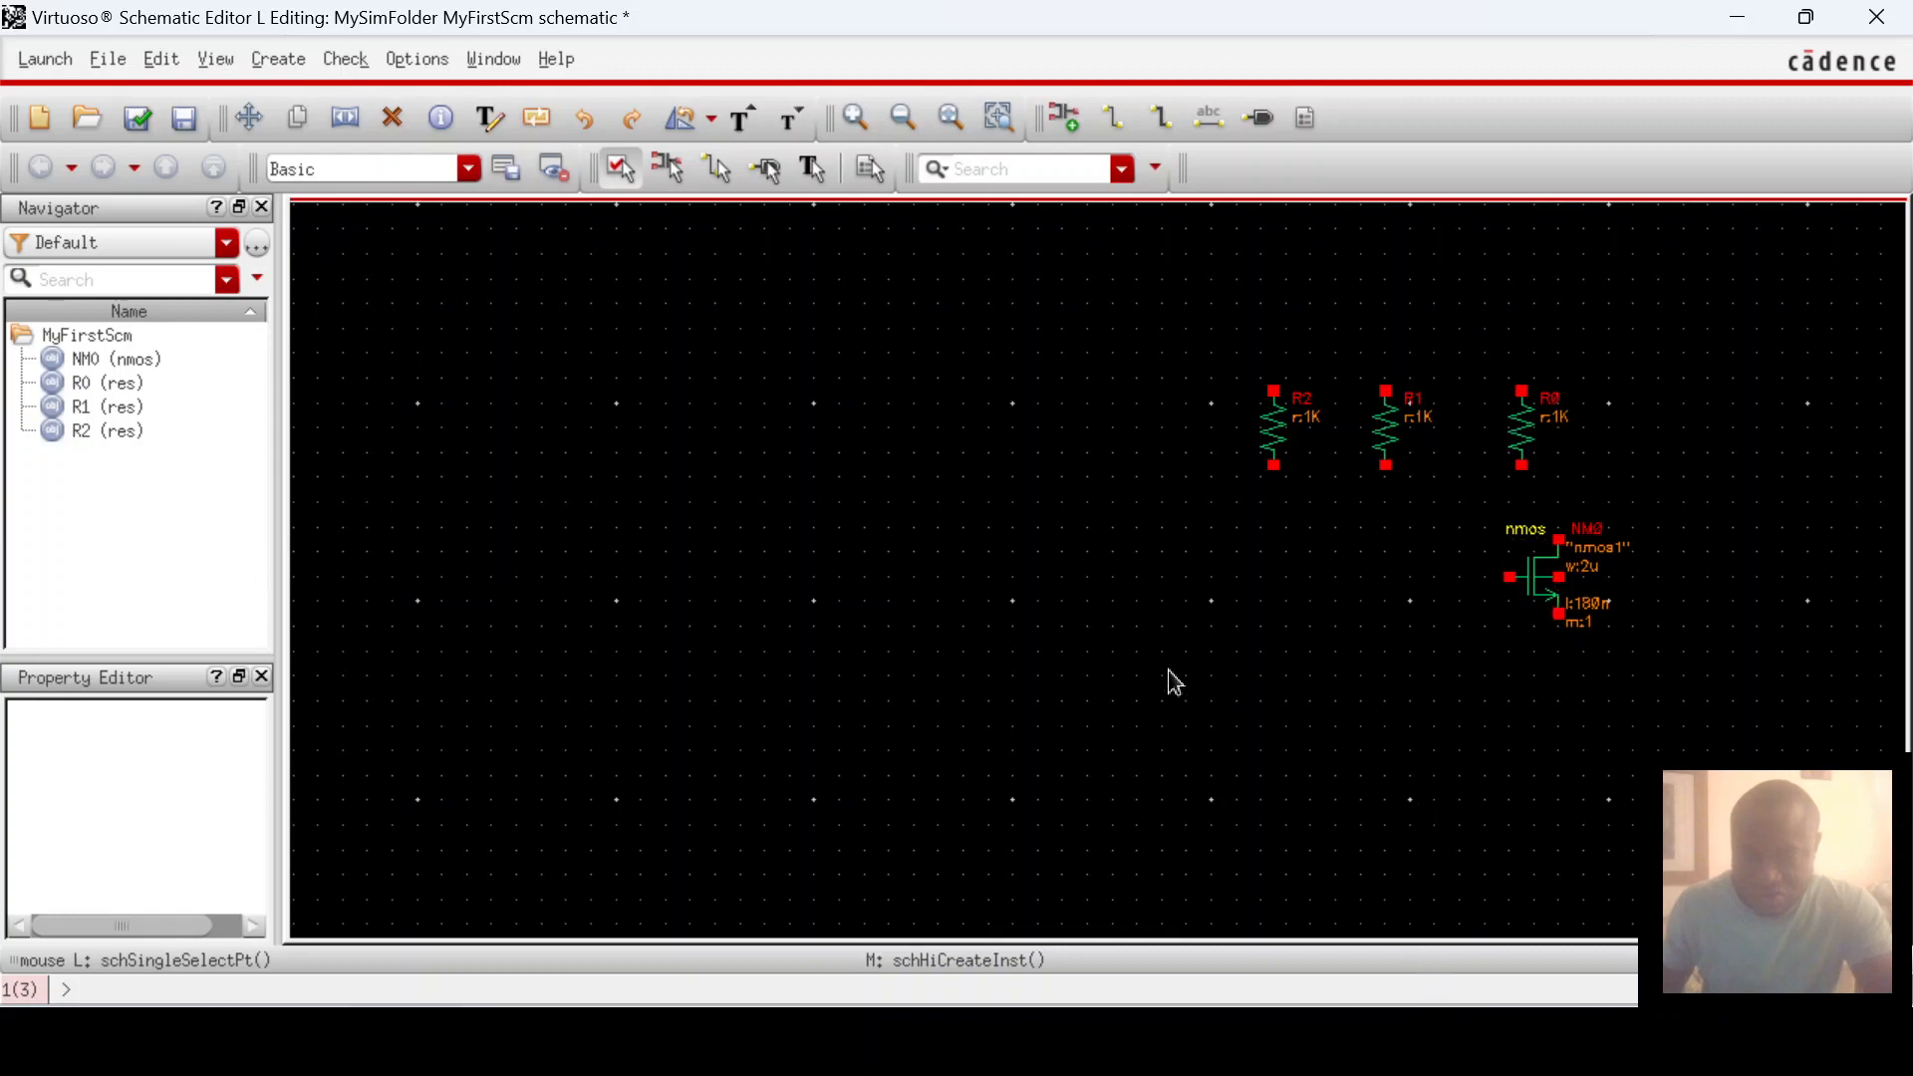
Step: Place an analogLib gnd symbol below the nmos transistor NM0
{"action": "key", "text": "i"}
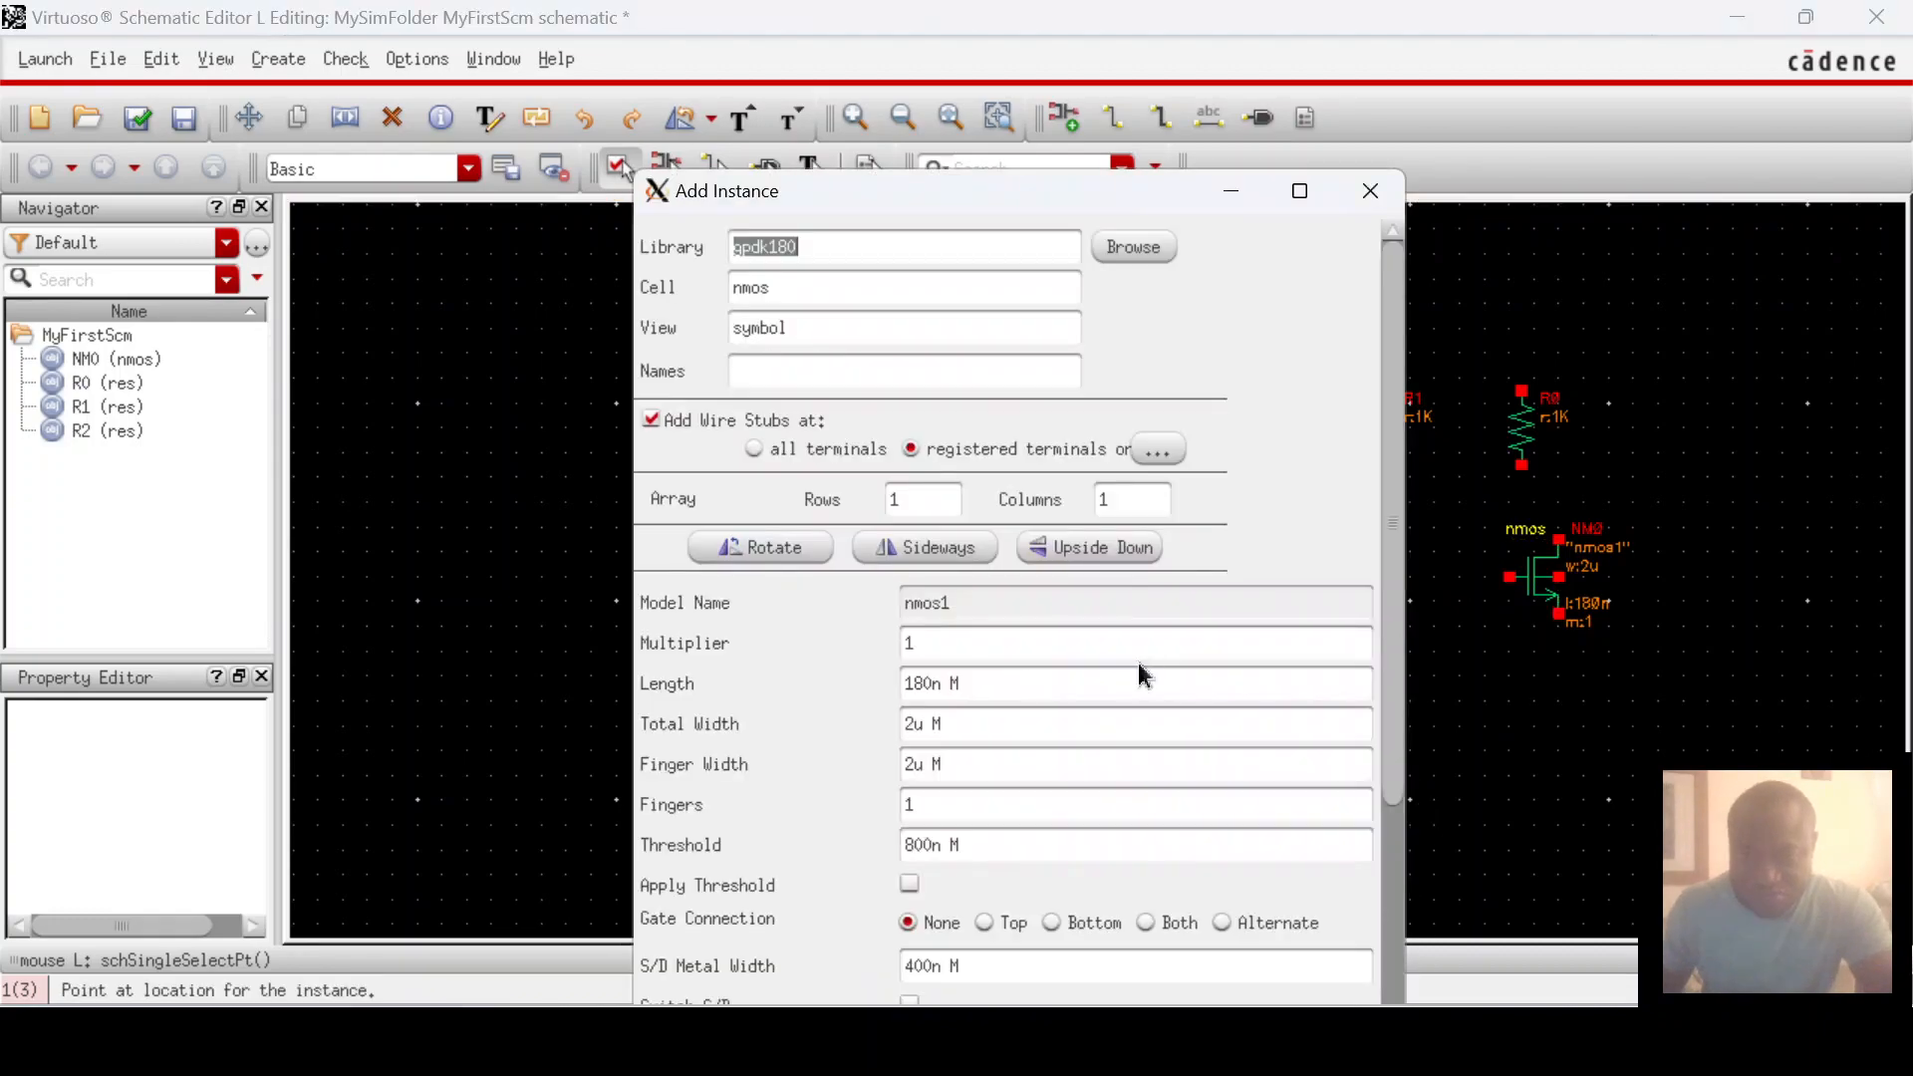
{"action": "left_click", "coordinate": [1133, 248]}
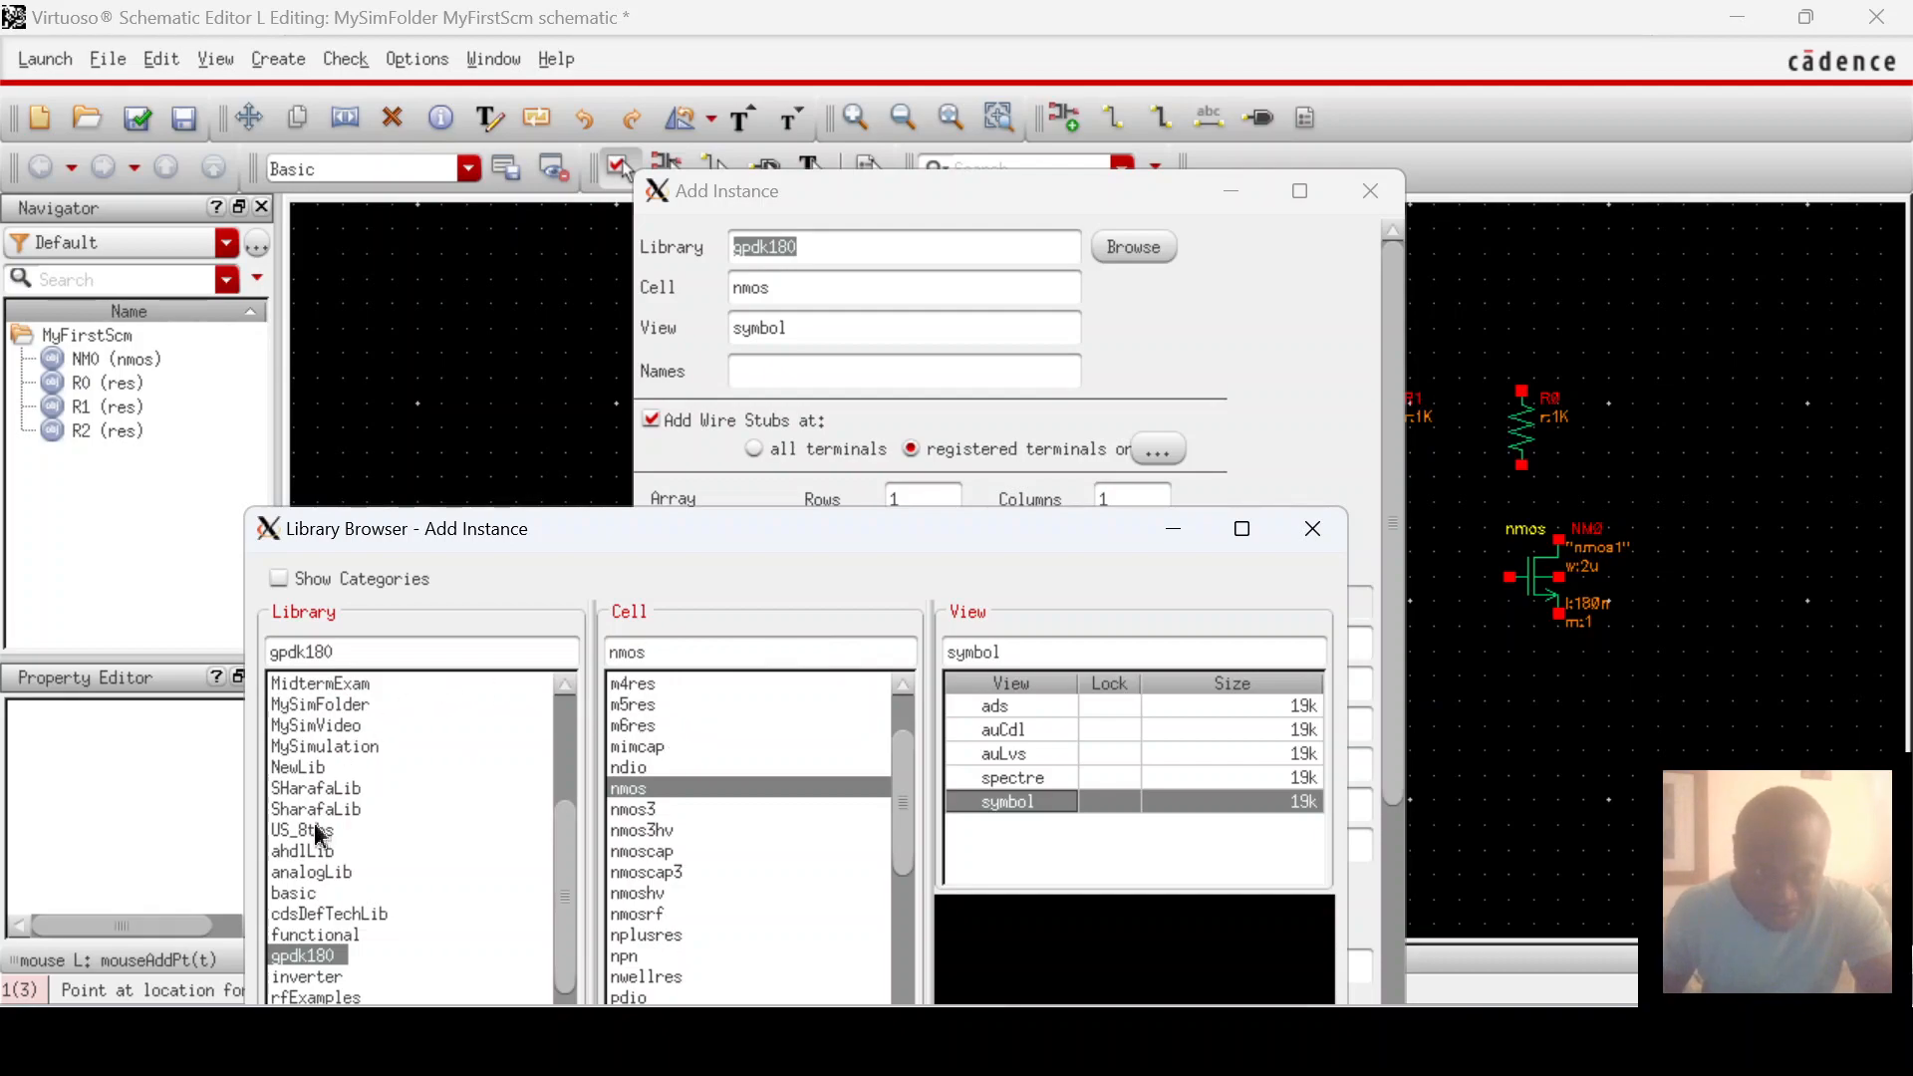
{"action": "left_click", "coordinate": [309, 873]}
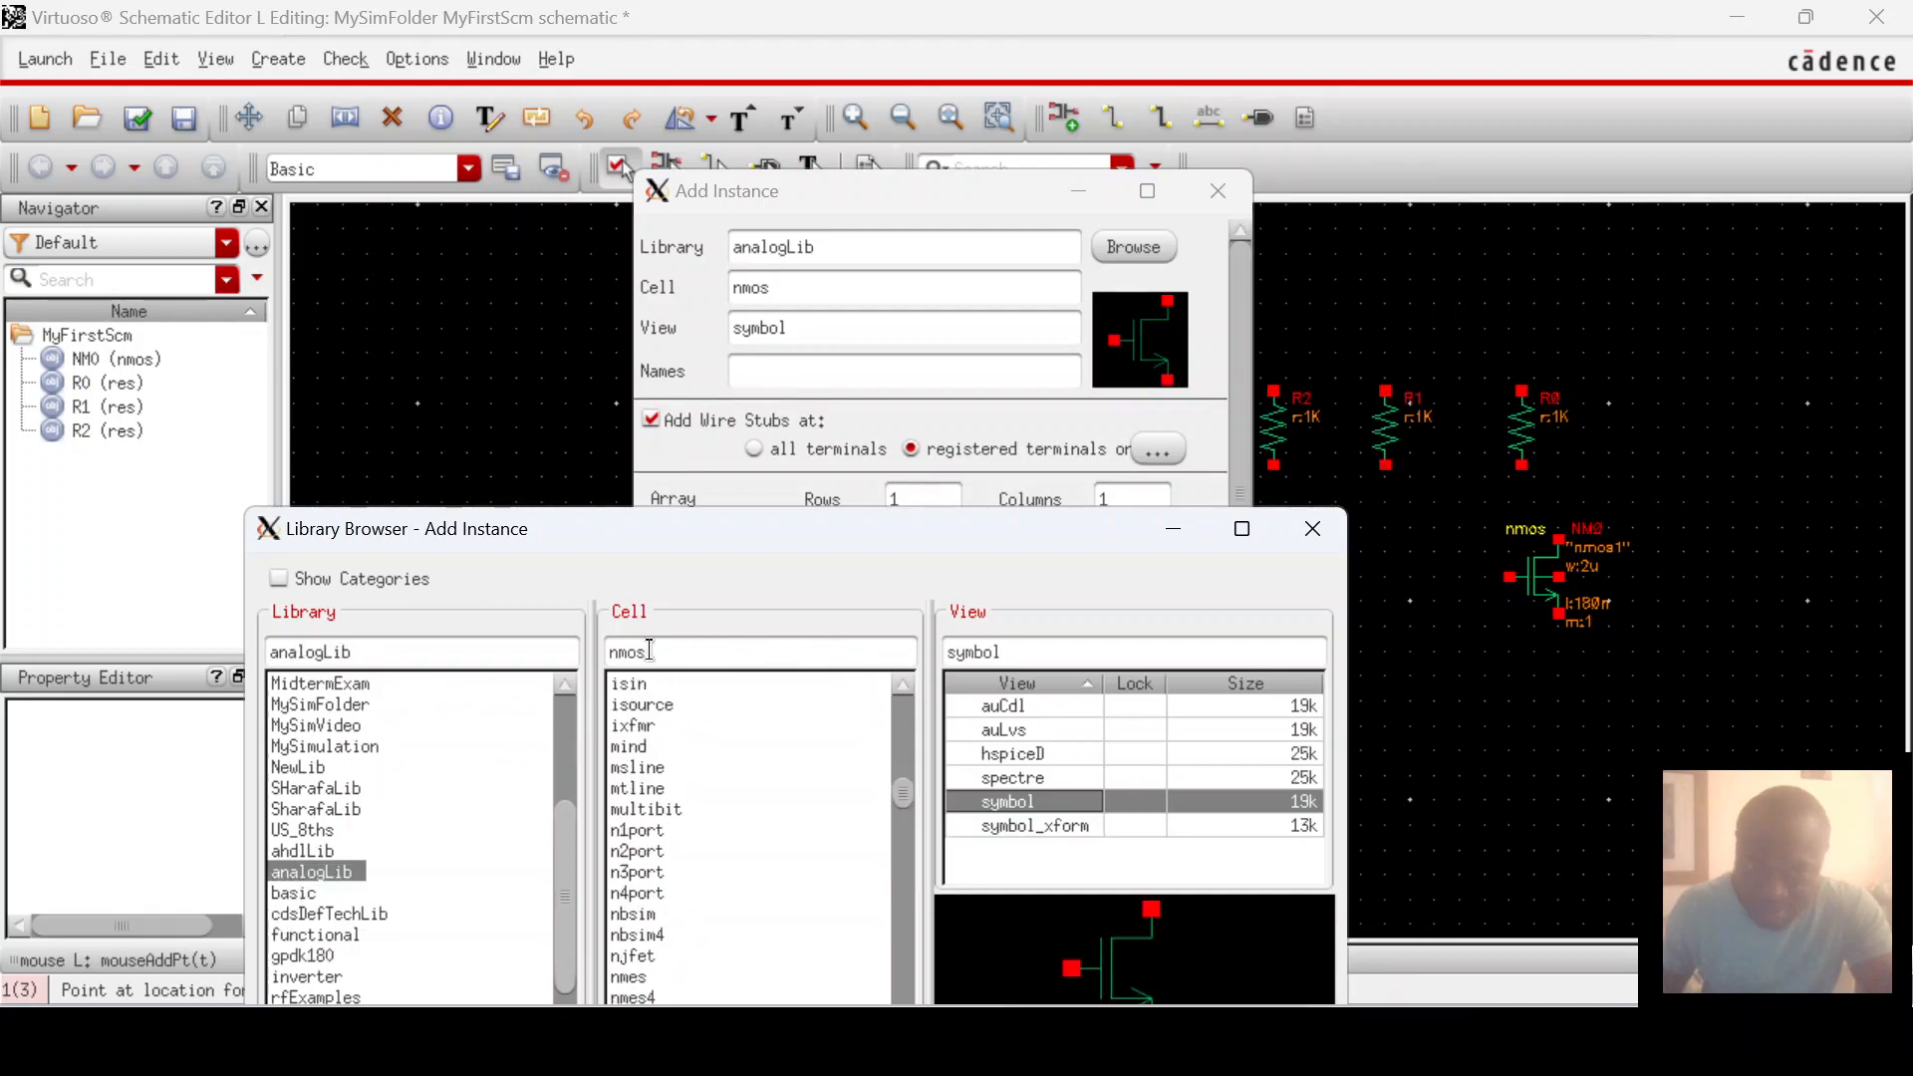
{"action": "left_click", "coordinate": [539, 683]}
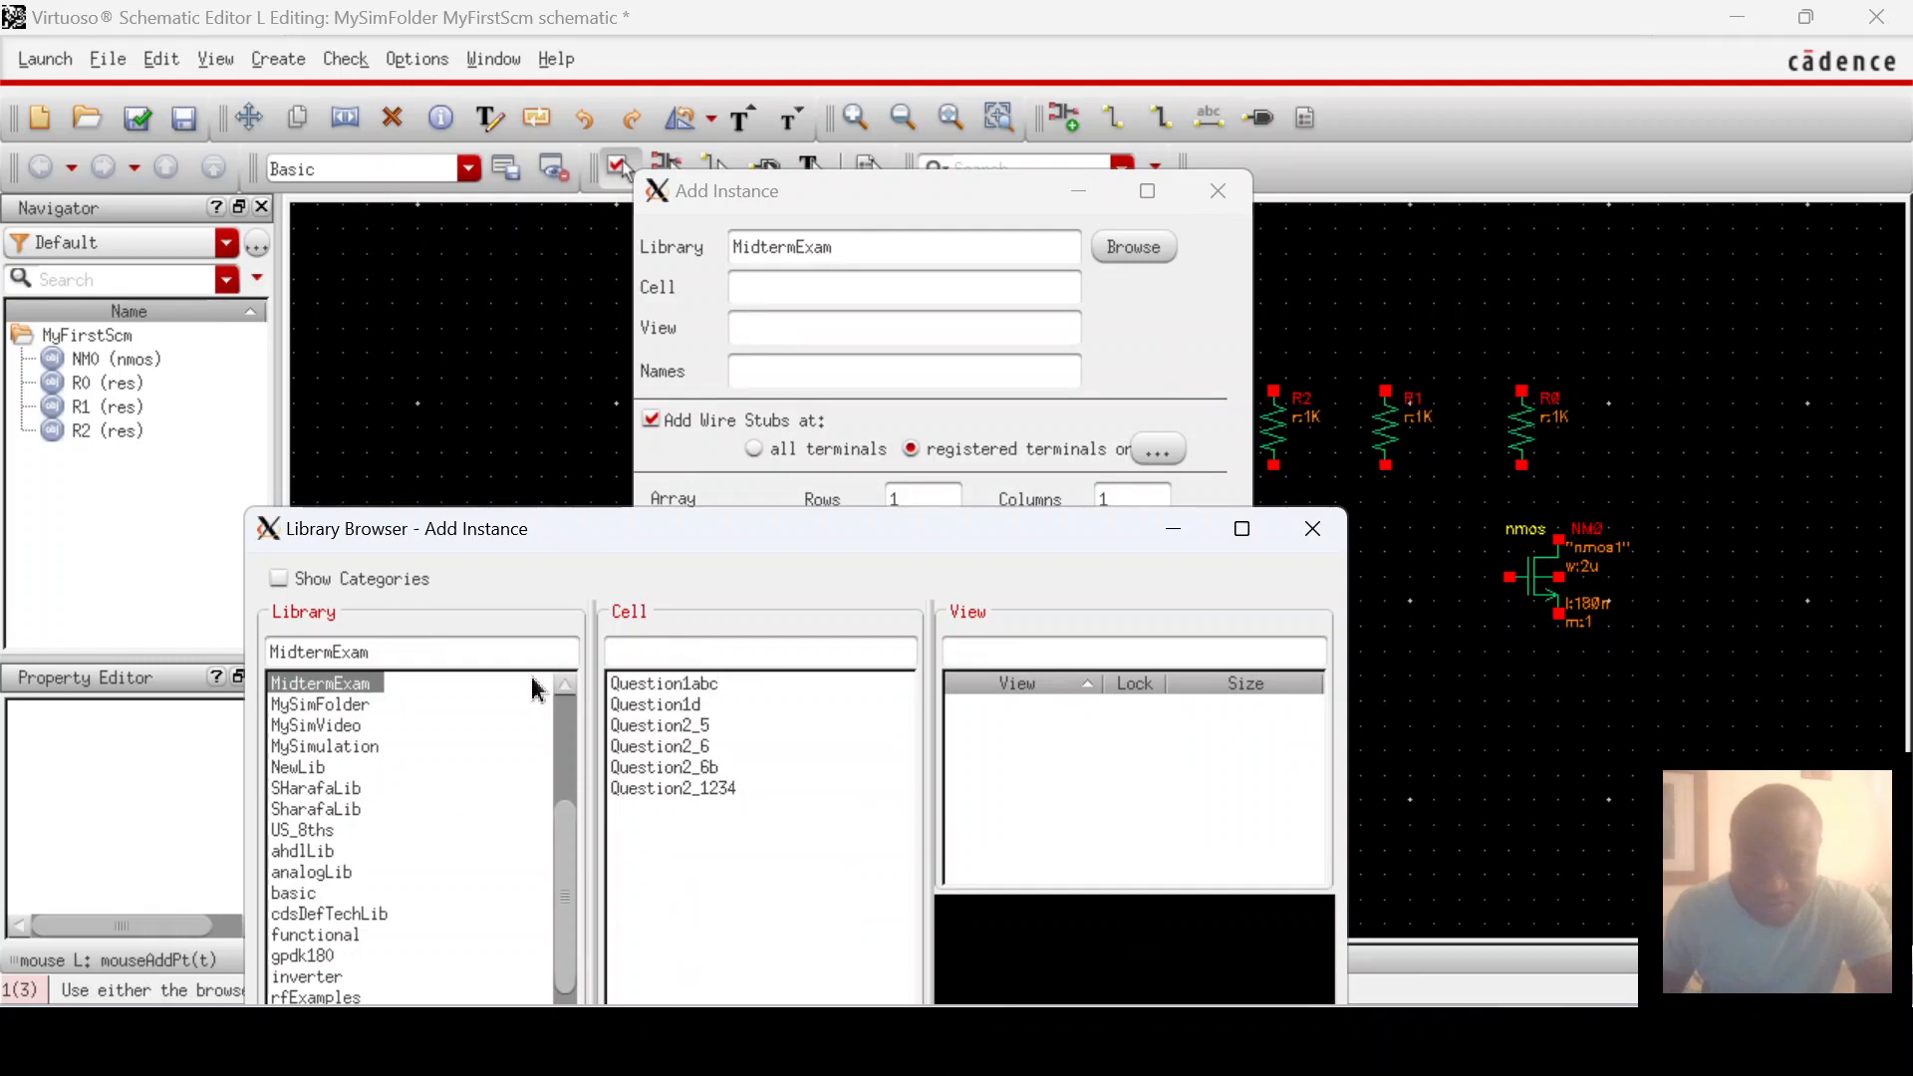
{"action": "left_click", "coordinate": [311, 873]}
{"action": "left_click", "coordinate": [637, 654]}
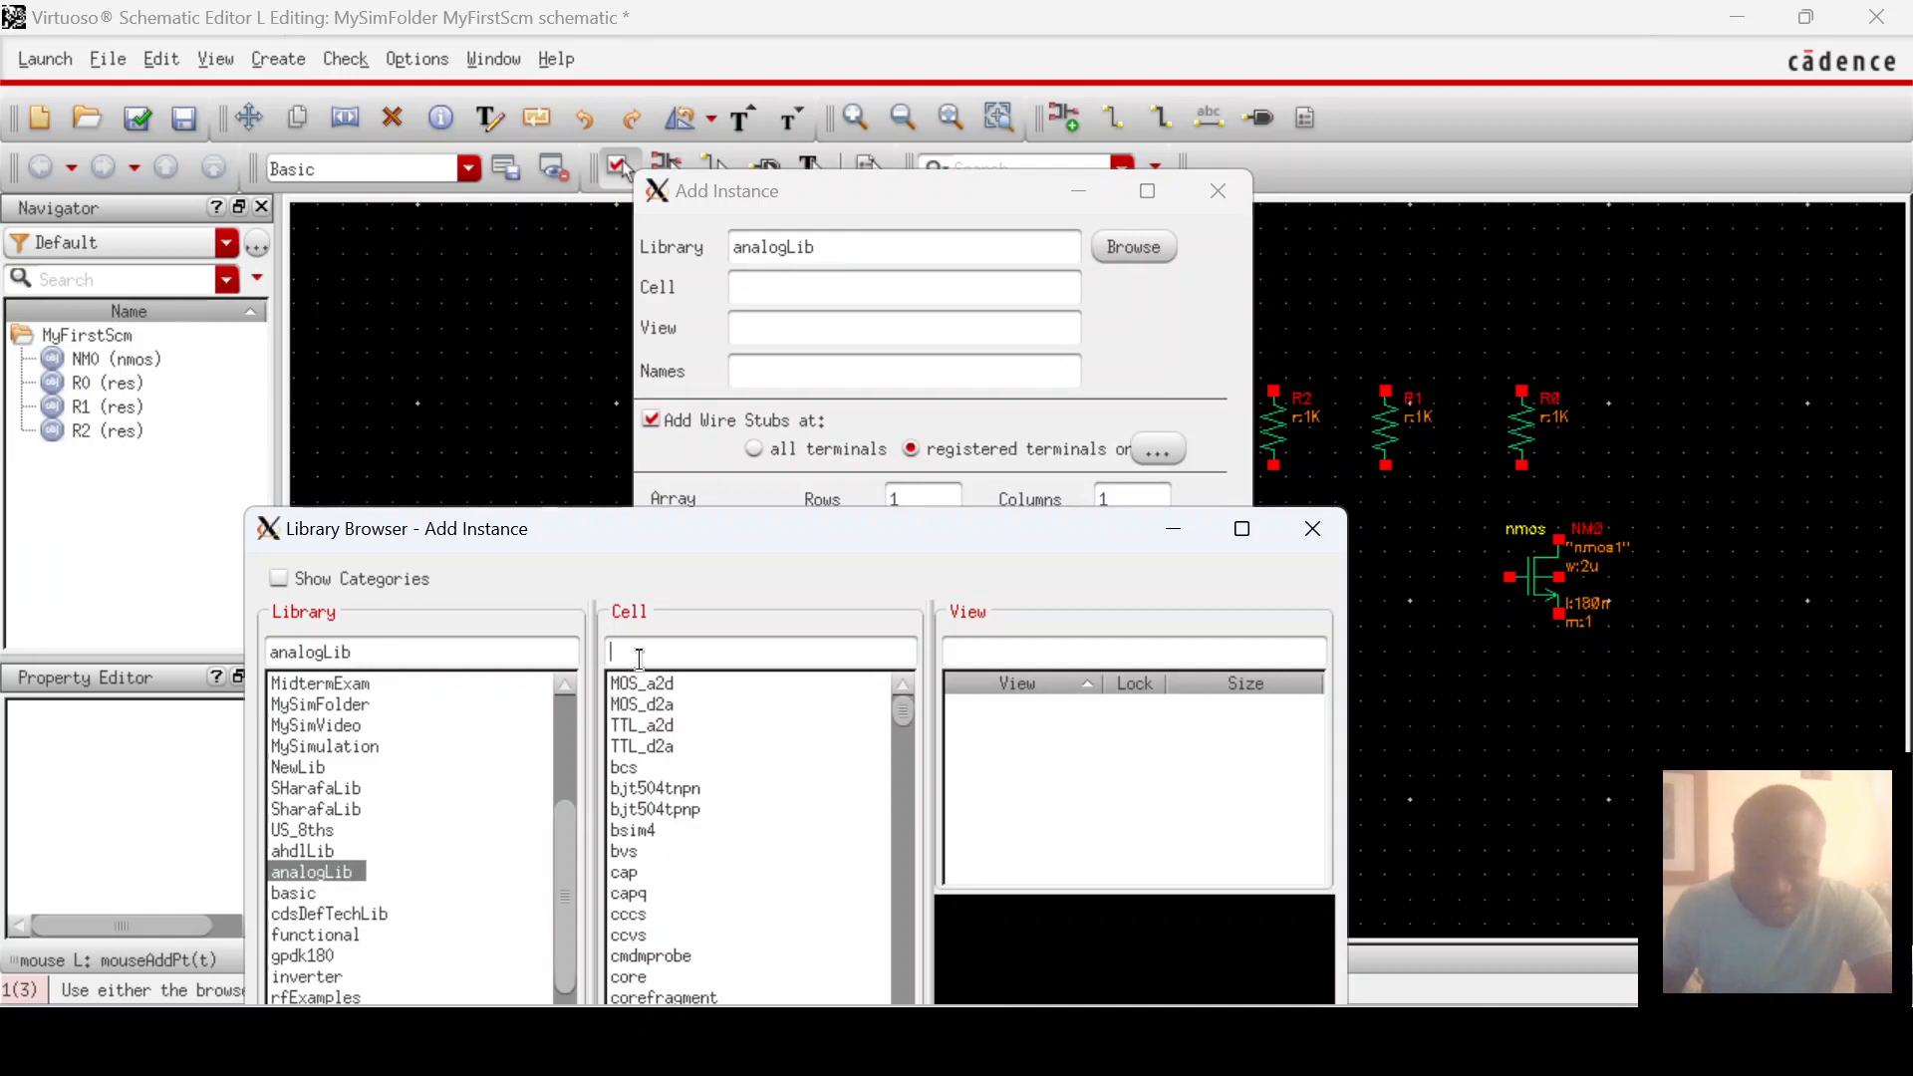
{"action": "type", "text": "gnd"}
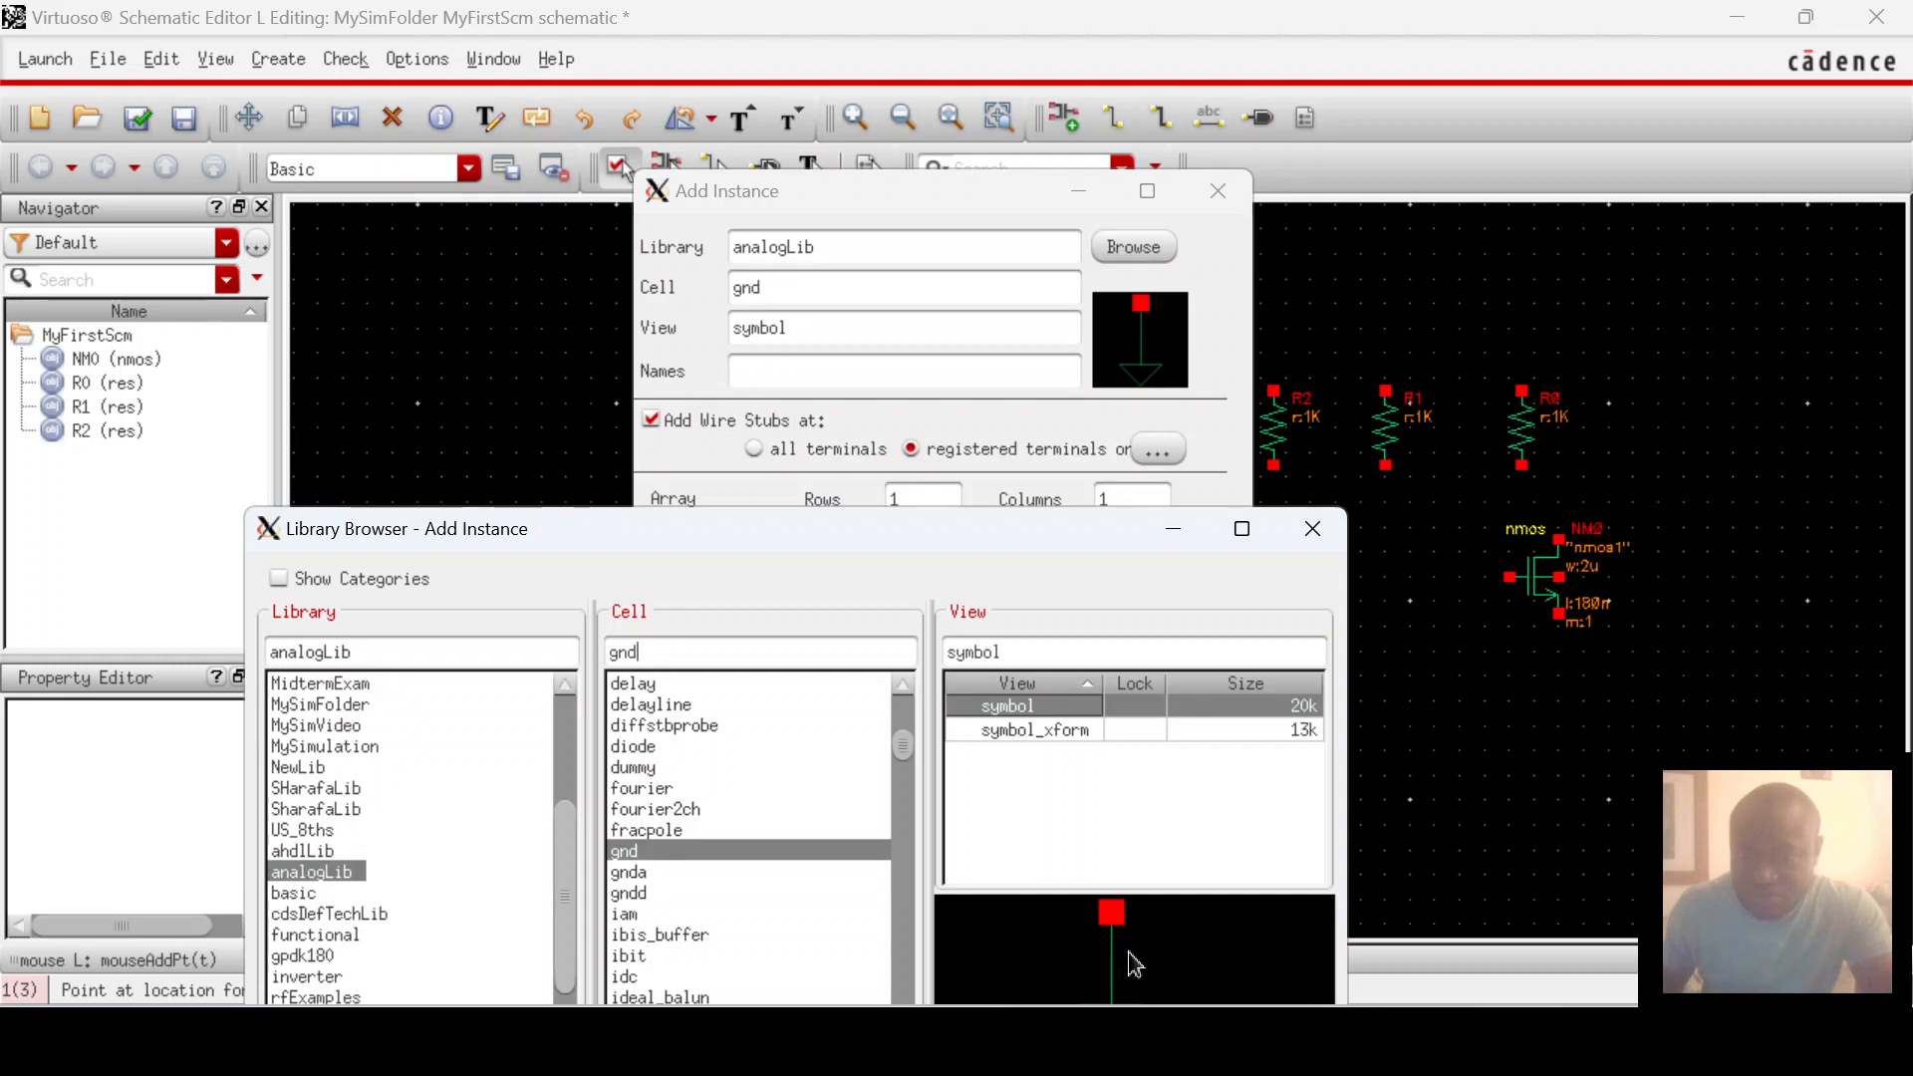
{"action": "left_click", "coordinate": [1529, 686]}
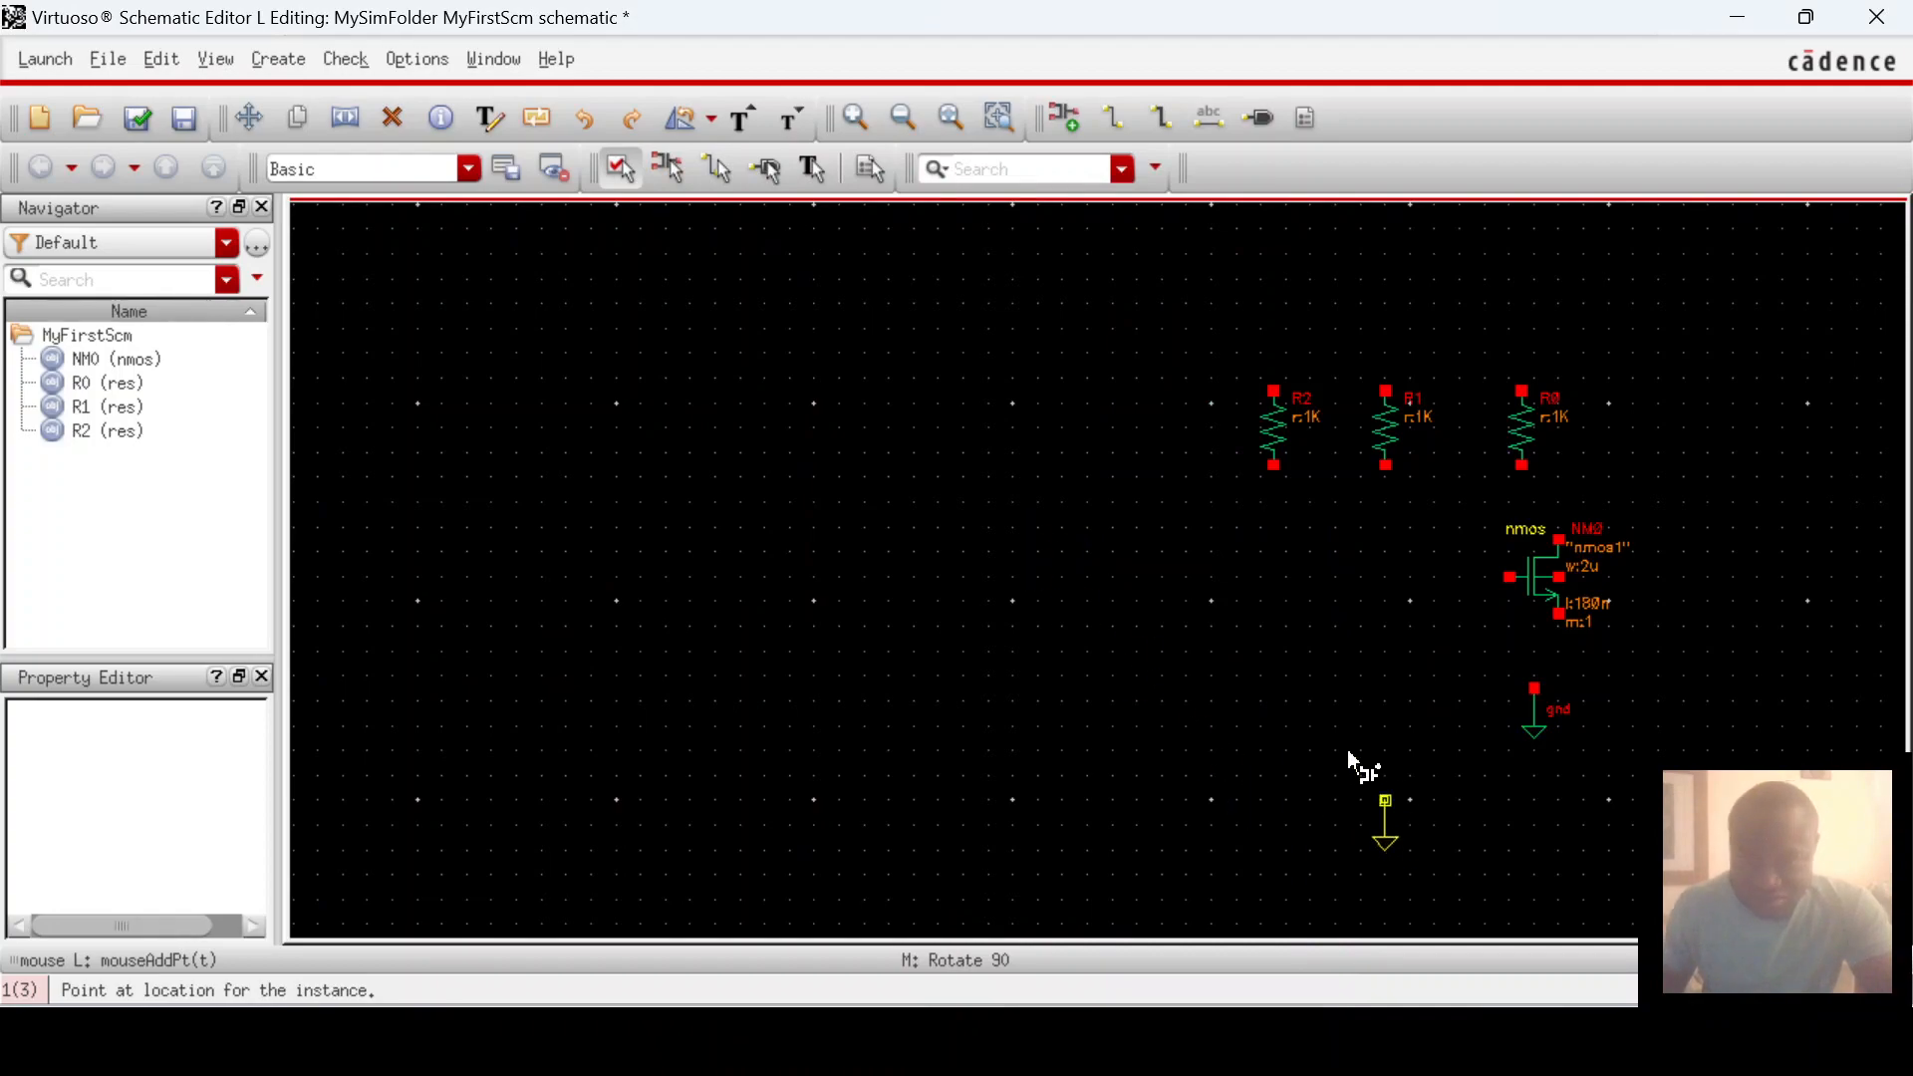
{"action": "key", "text": "Escape"}
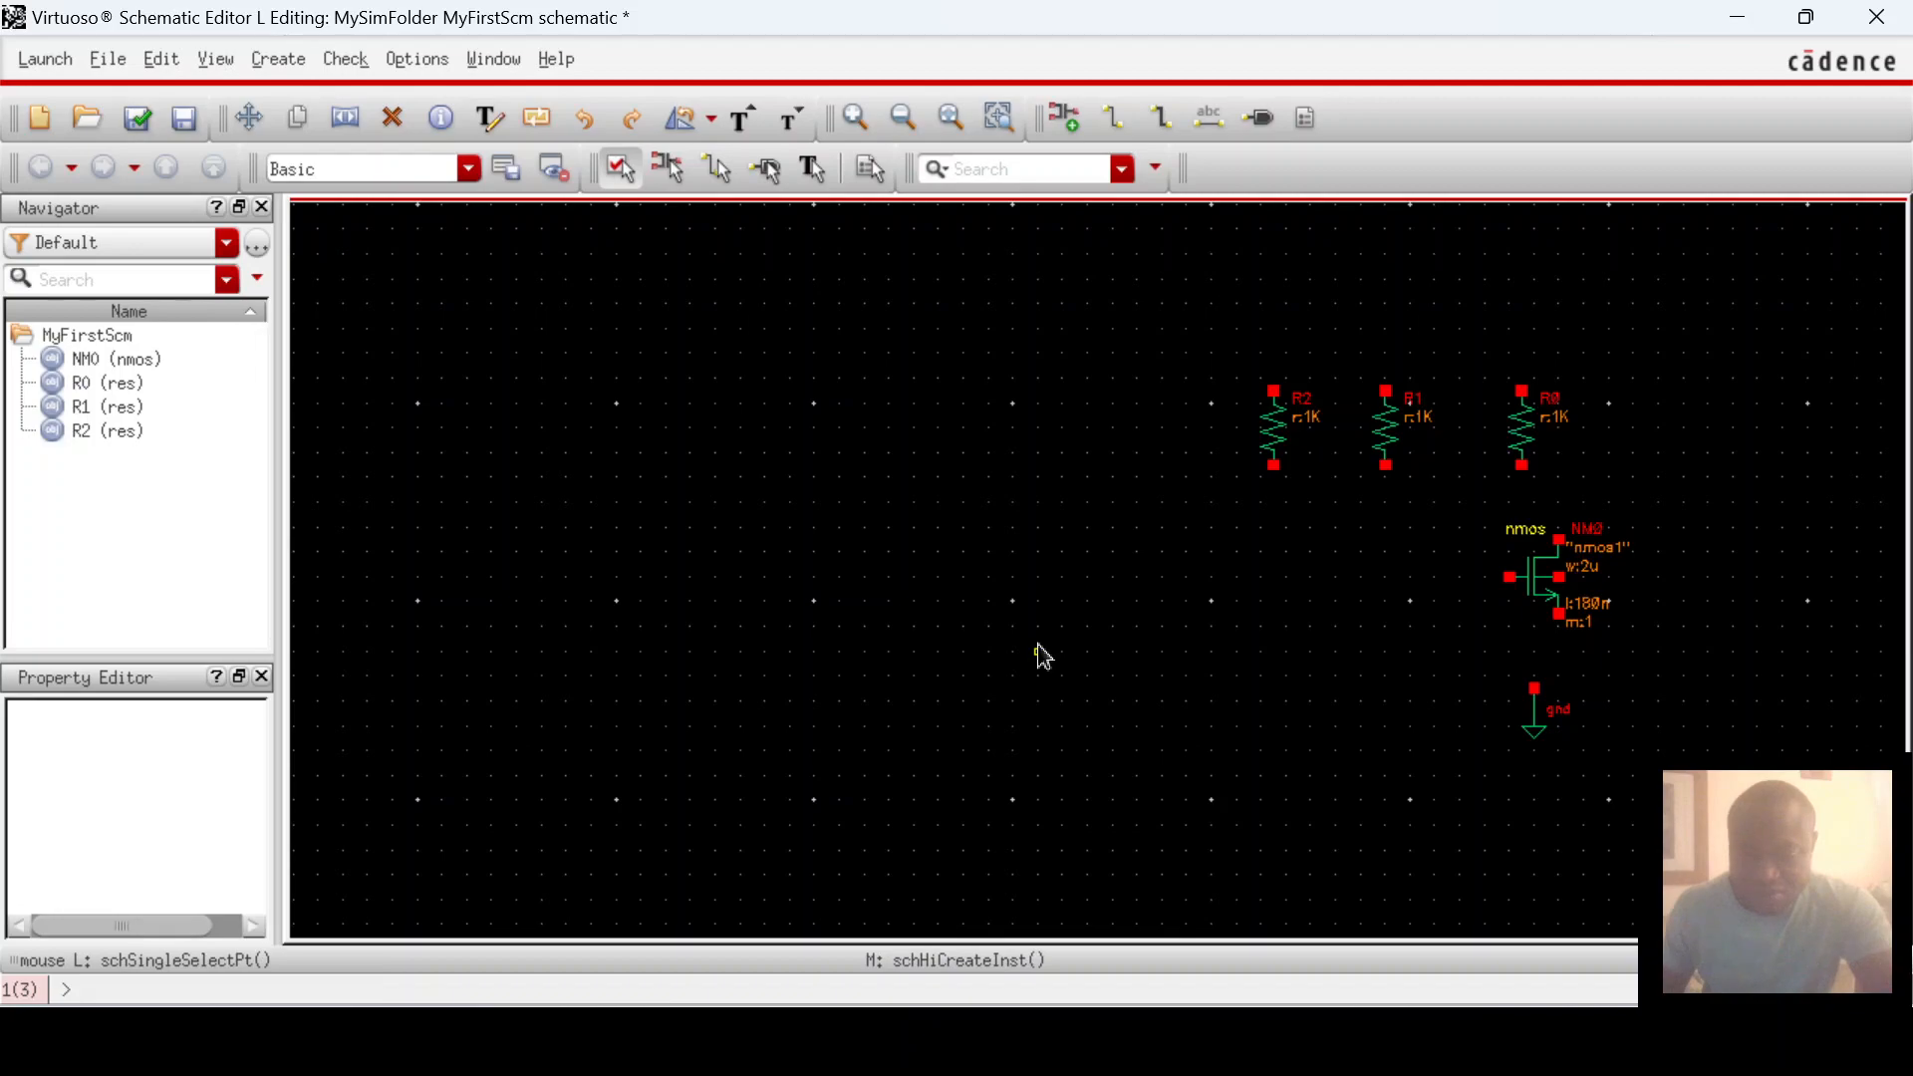
{"action": "key", "text": "i"}
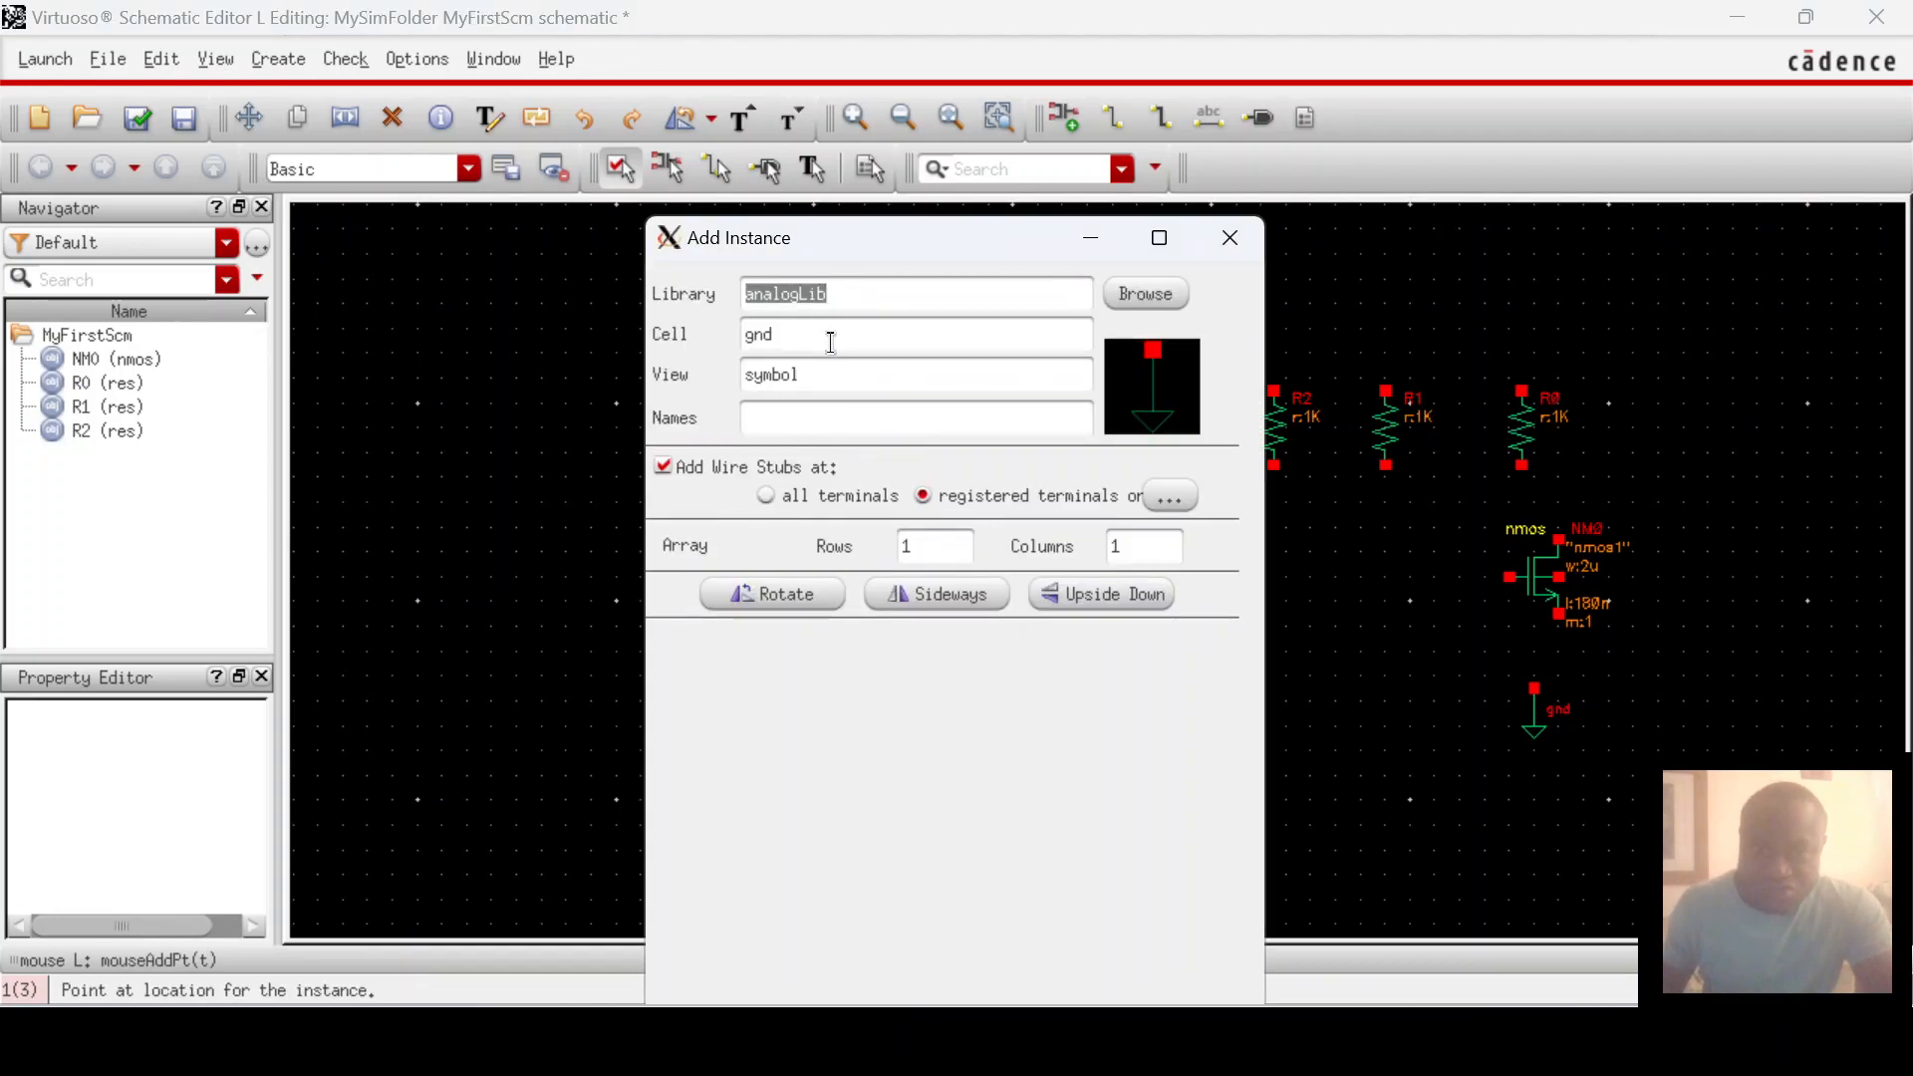
Step: Place the analogLib vdc source V0 beside the transistor
{"action": "left_click", "coordinate": [1146, 294]}
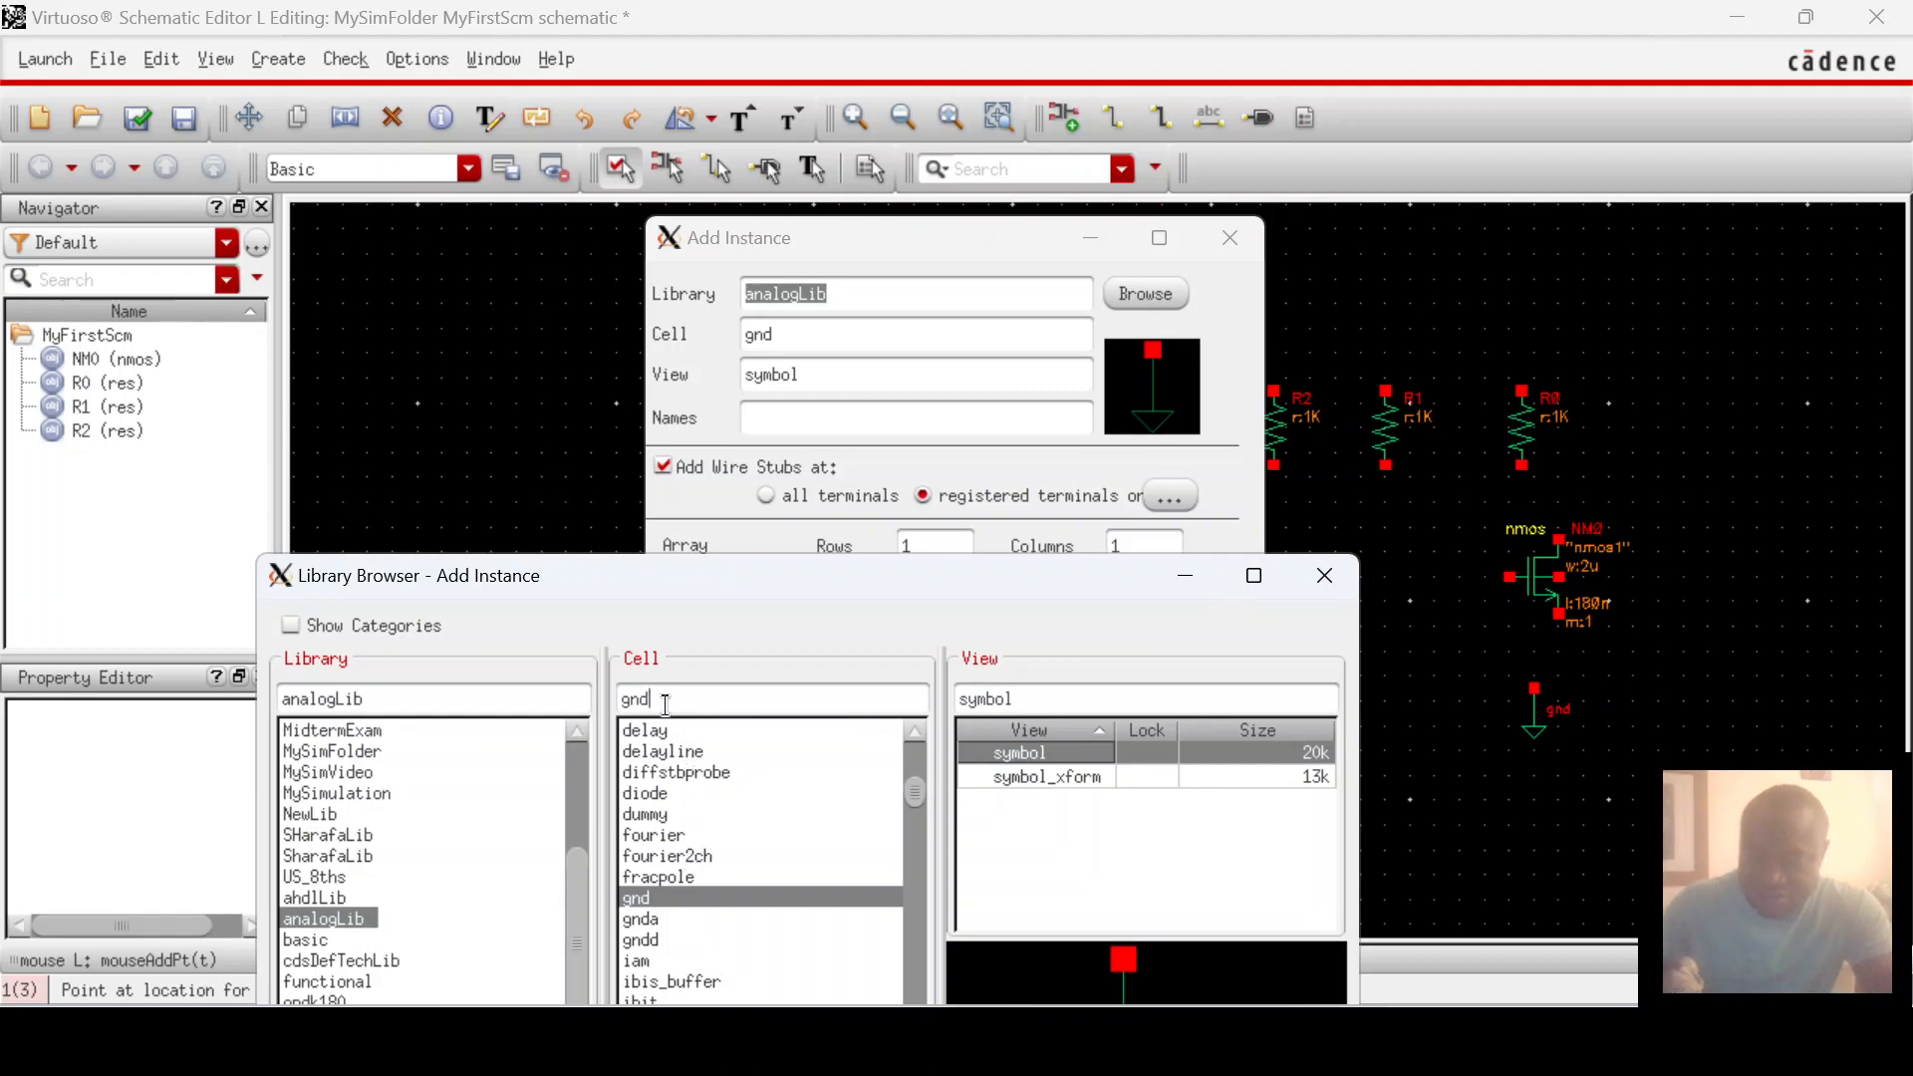
{"action": "key", "text": "BackSpace"}
{"action": "type", "text": "v"}
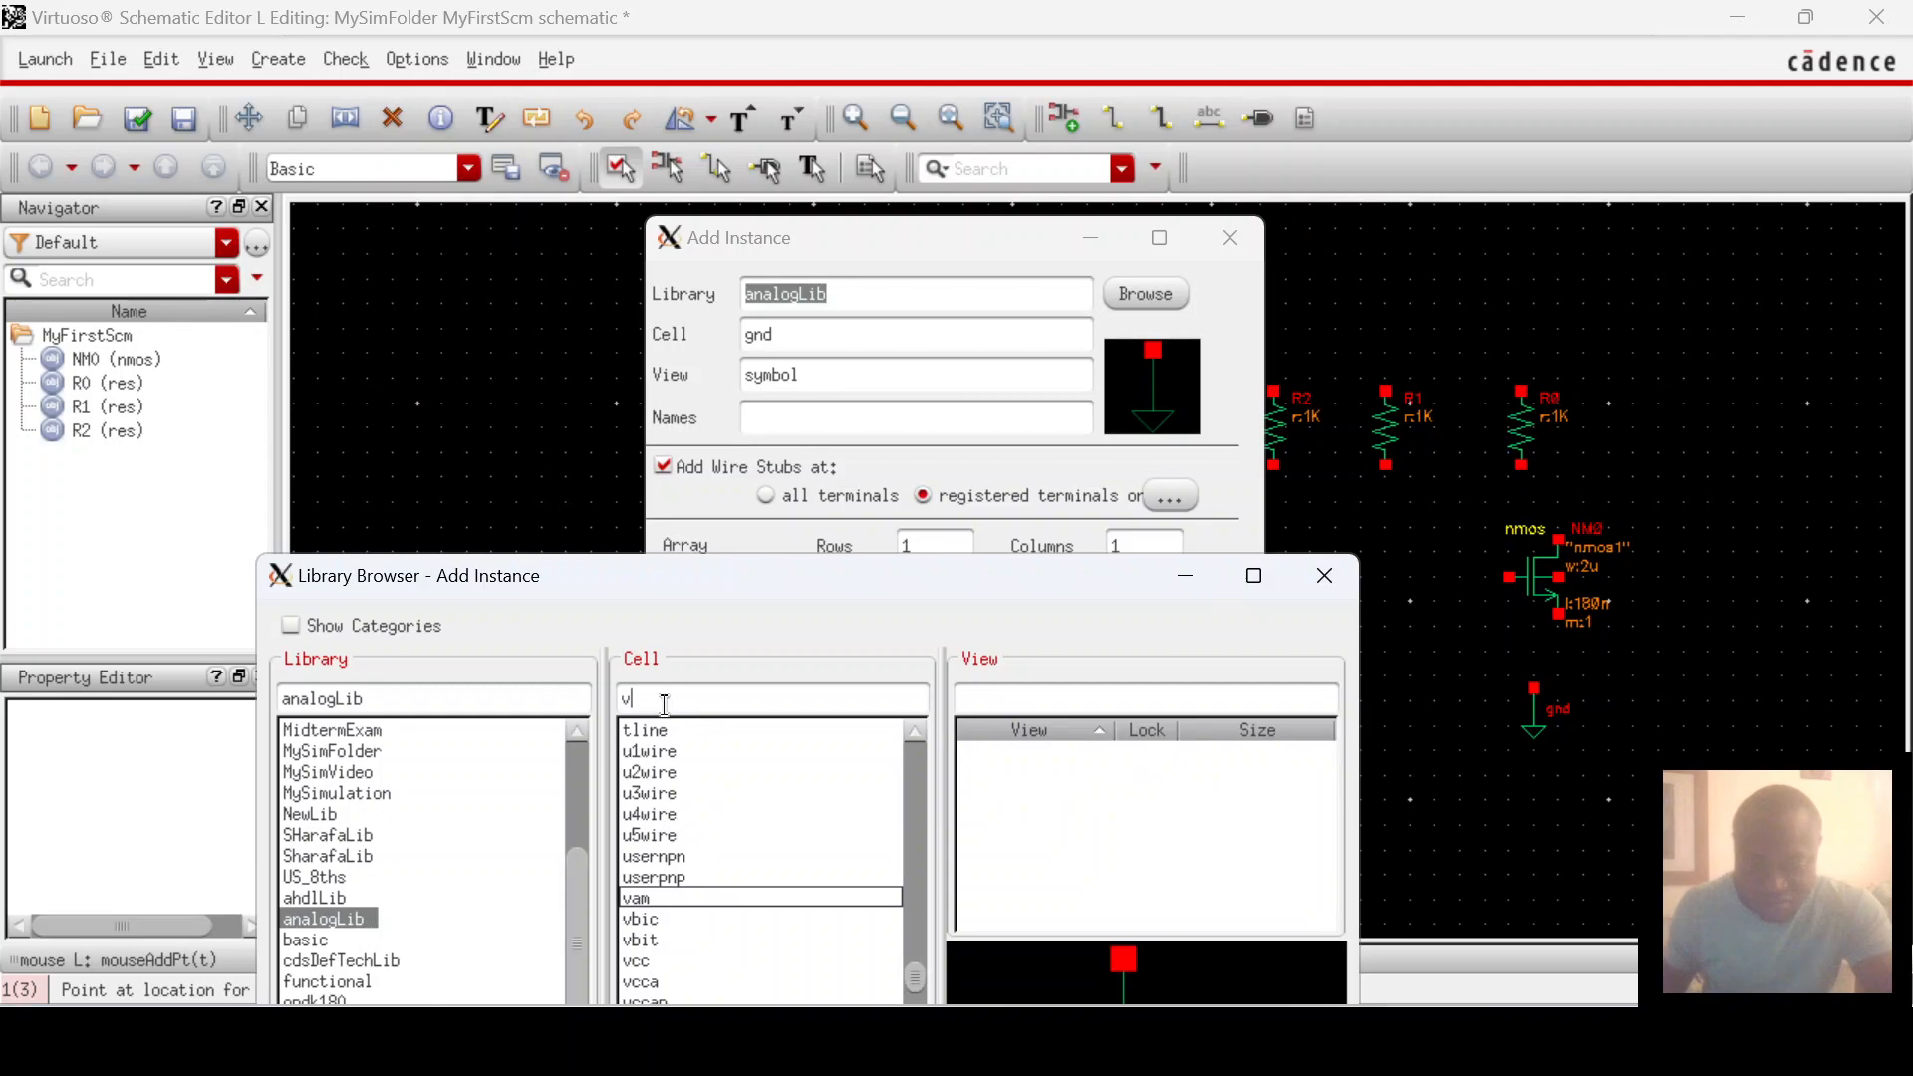
{"action": "type", "text": "dc"}
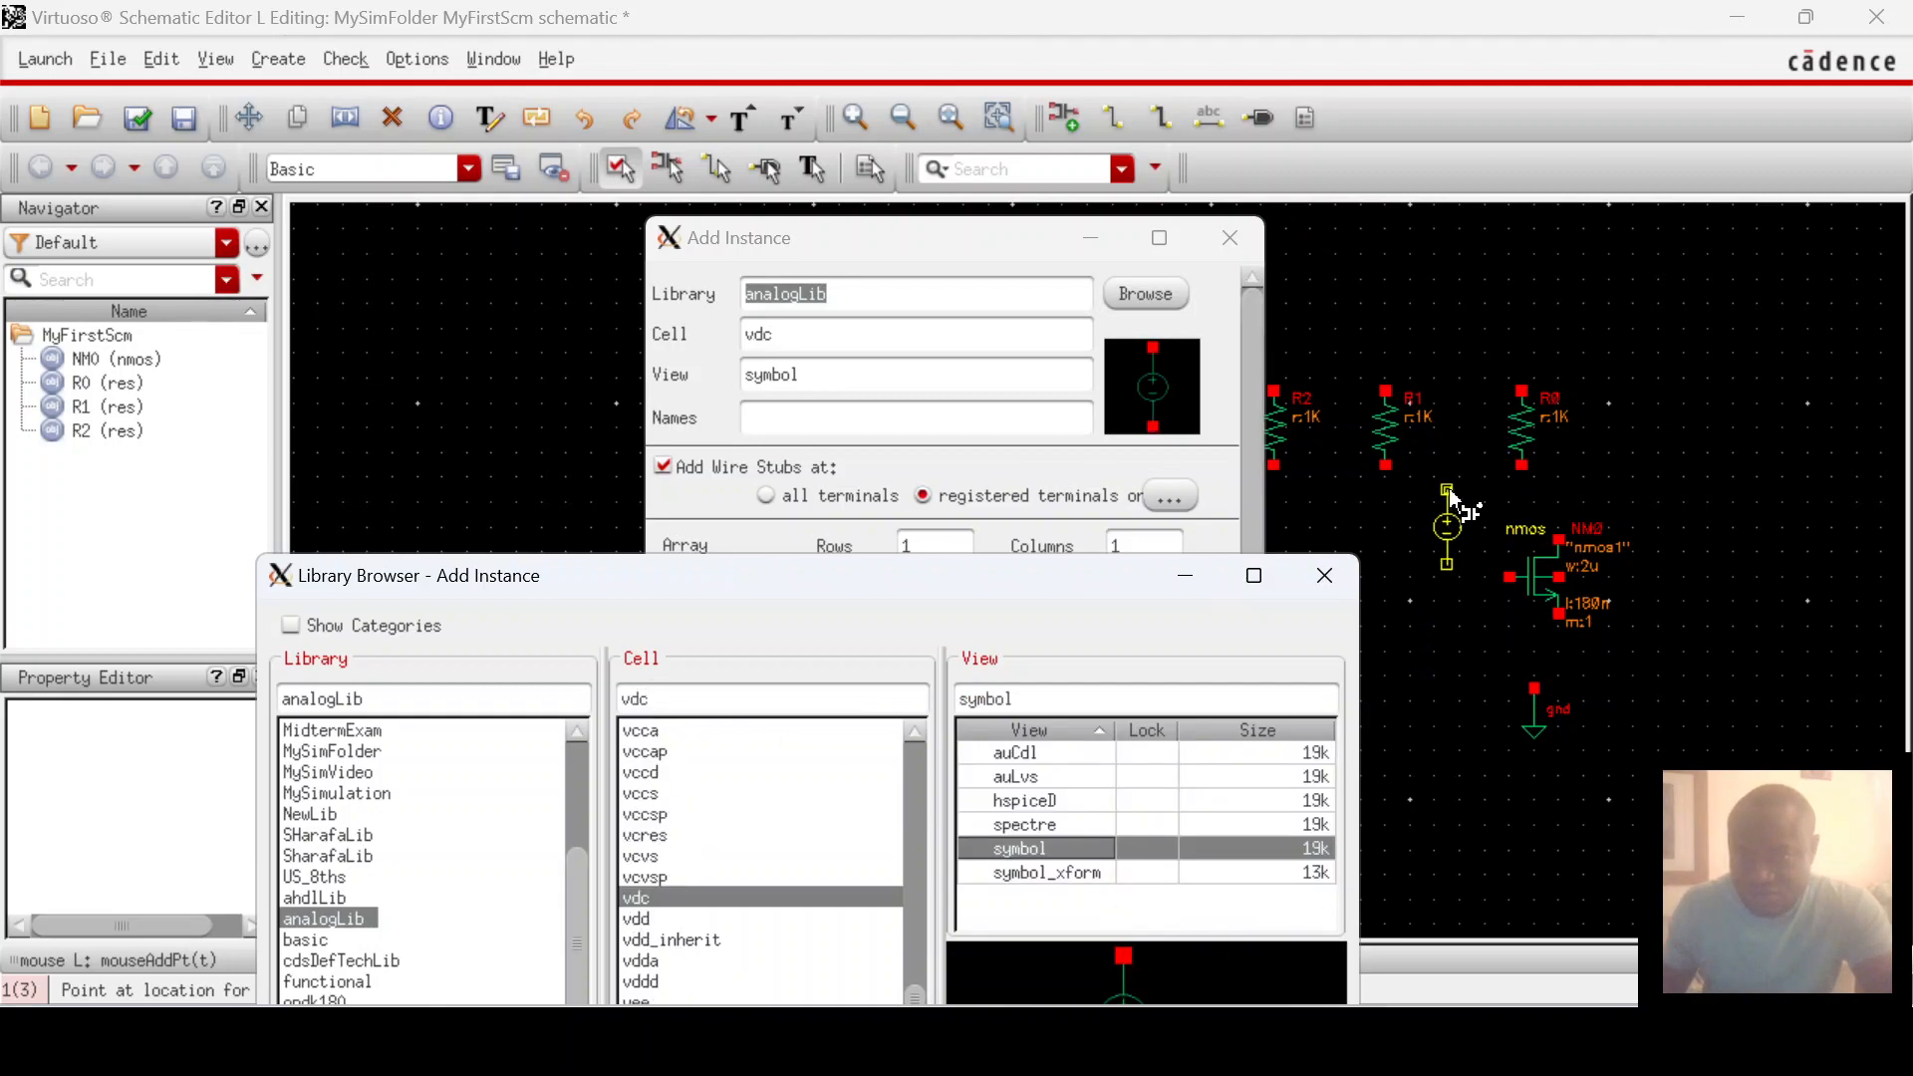
{"action": "left_click", "coordinate": [1448, 615]}
{"action": "left_click", "coordinate": [1453, 625]}
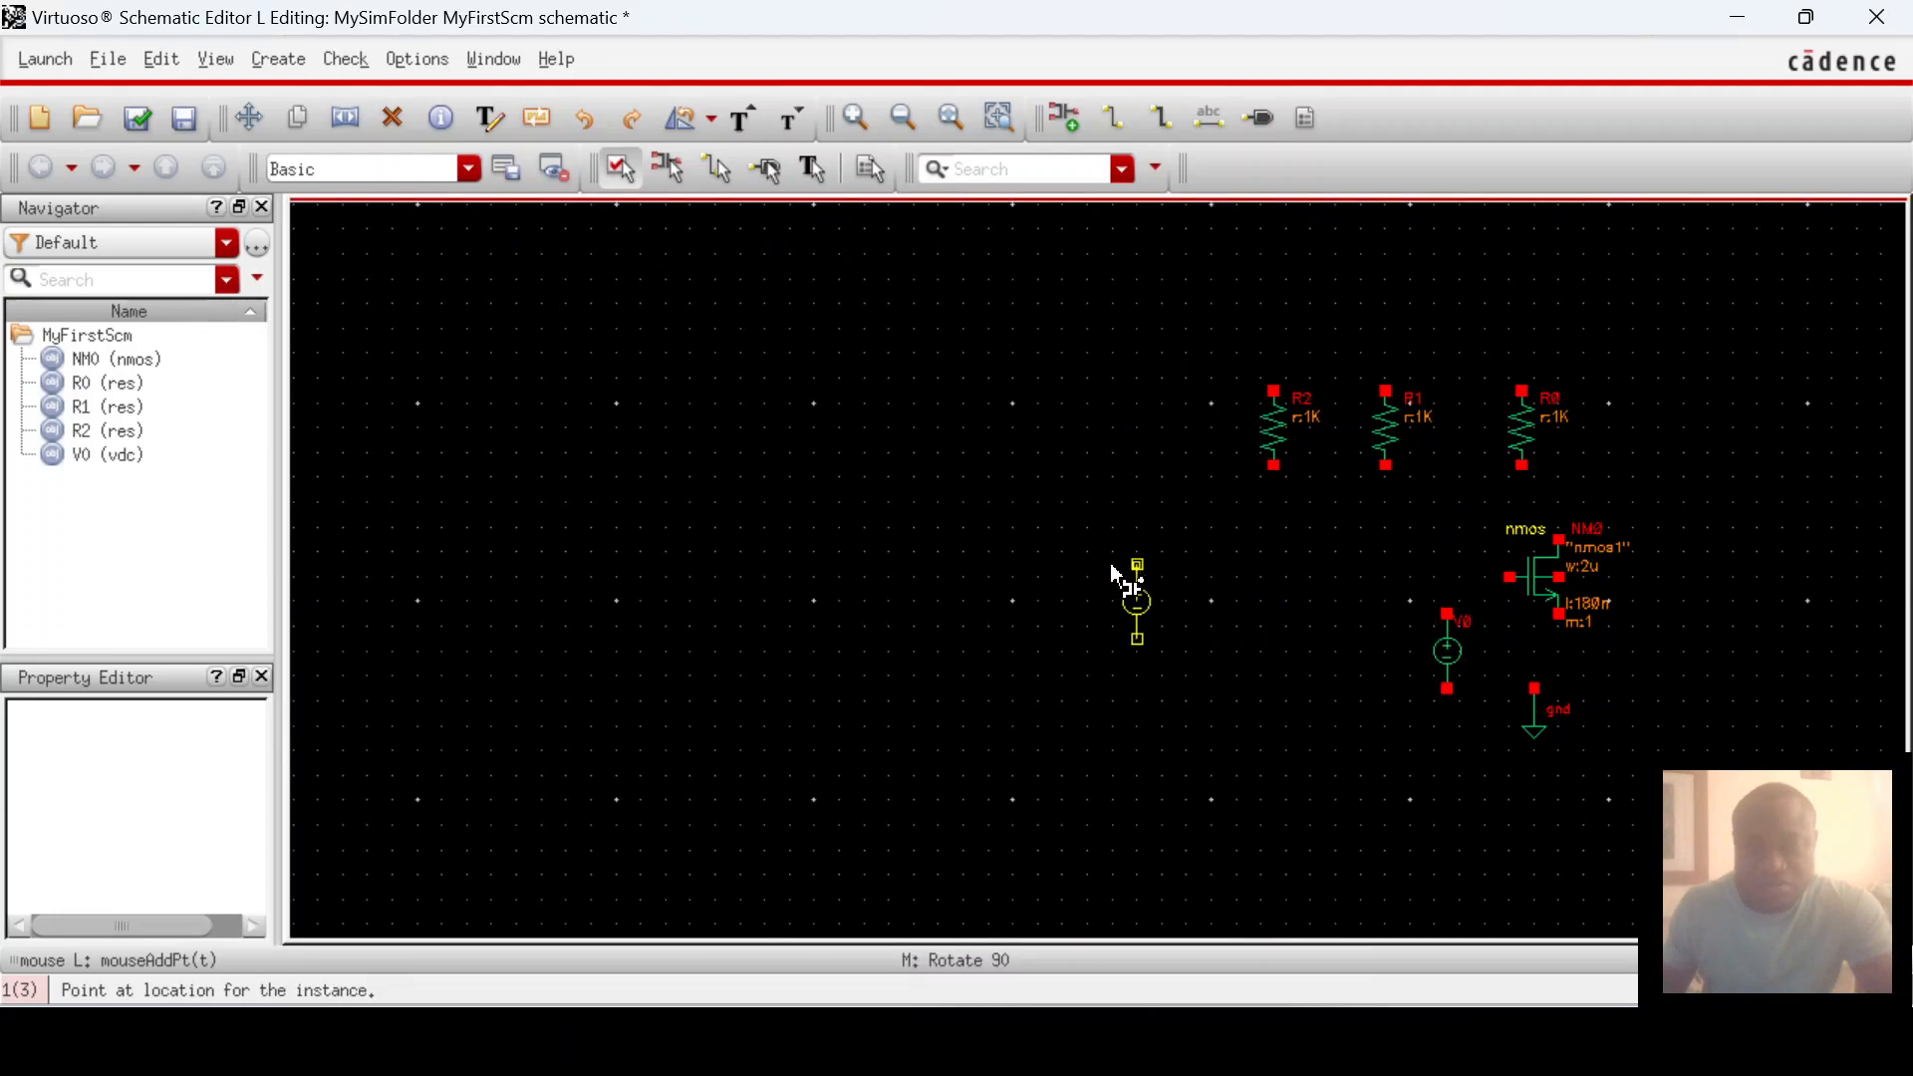
{"action": "key", "text": "Escape"}
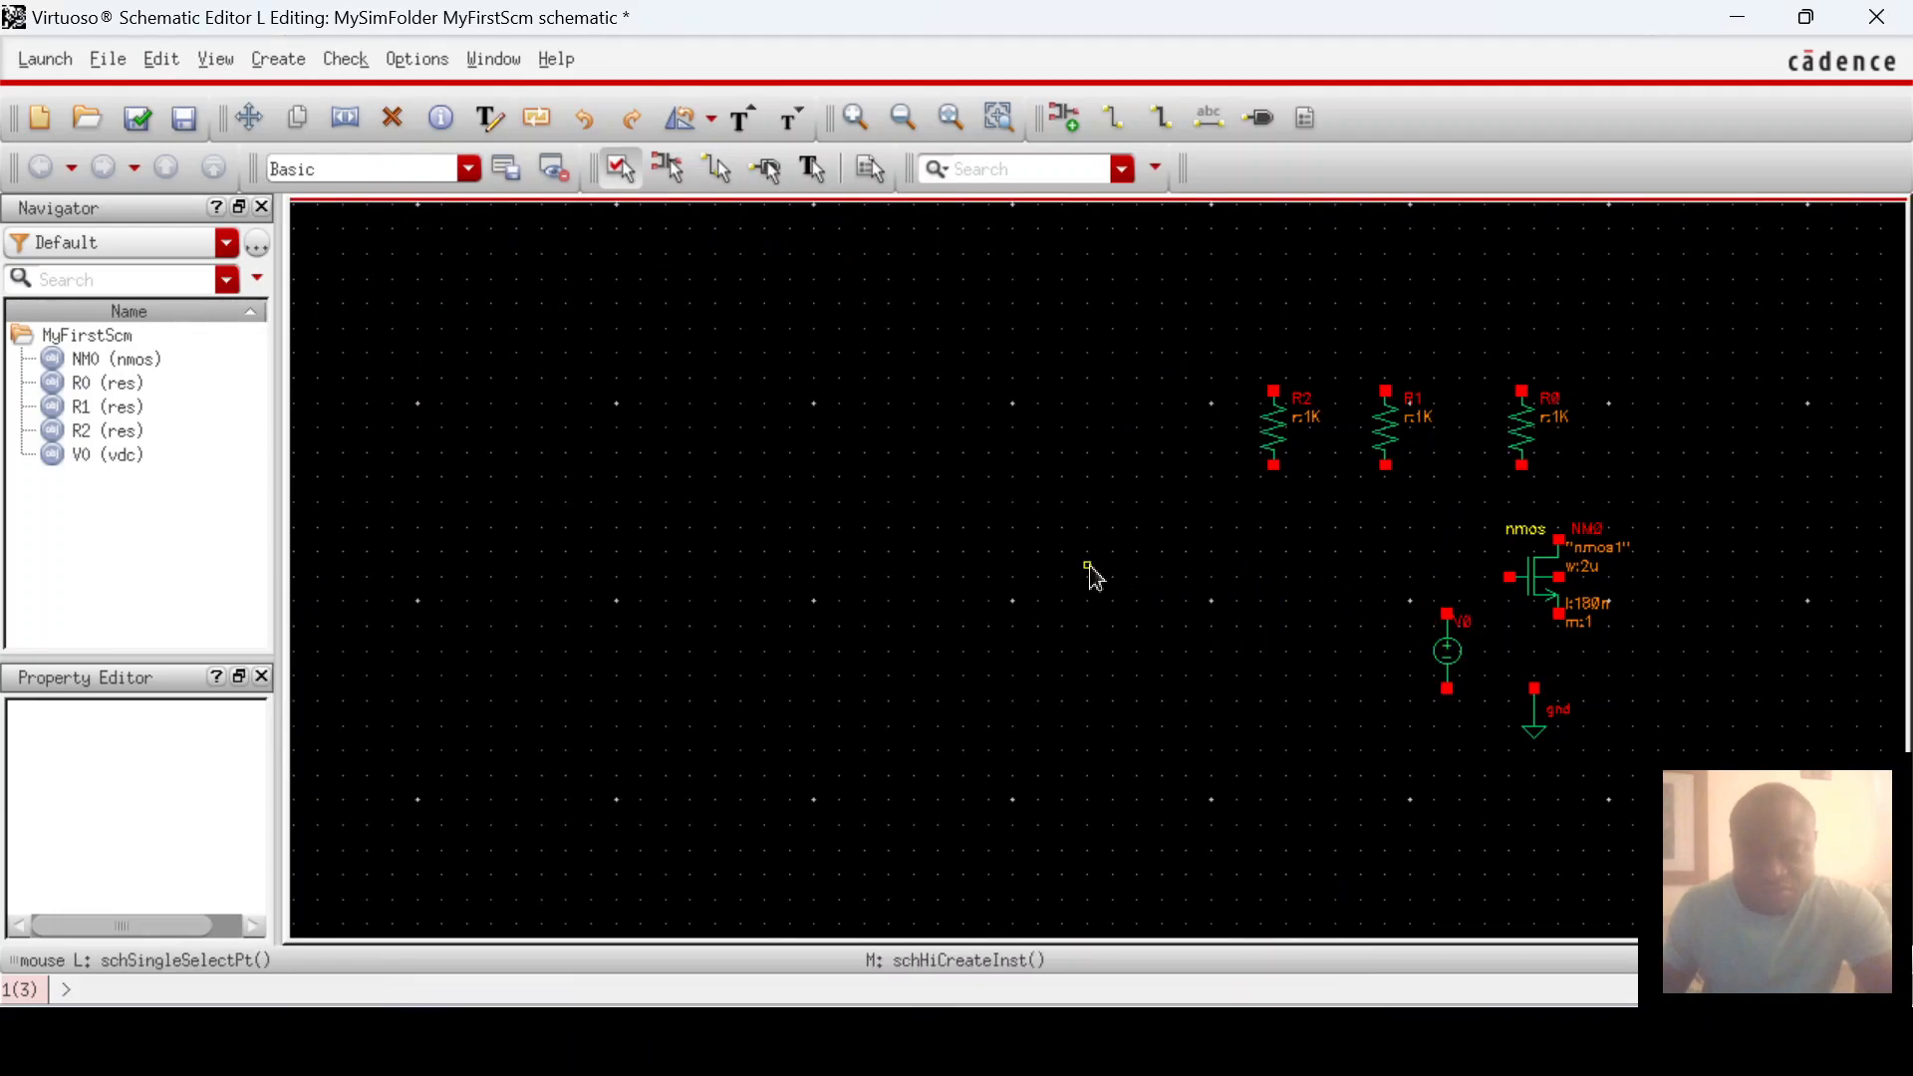
Step: Add a vdd supply symbol from analogLib to the schematic
{"action": "key", "text": "i"}
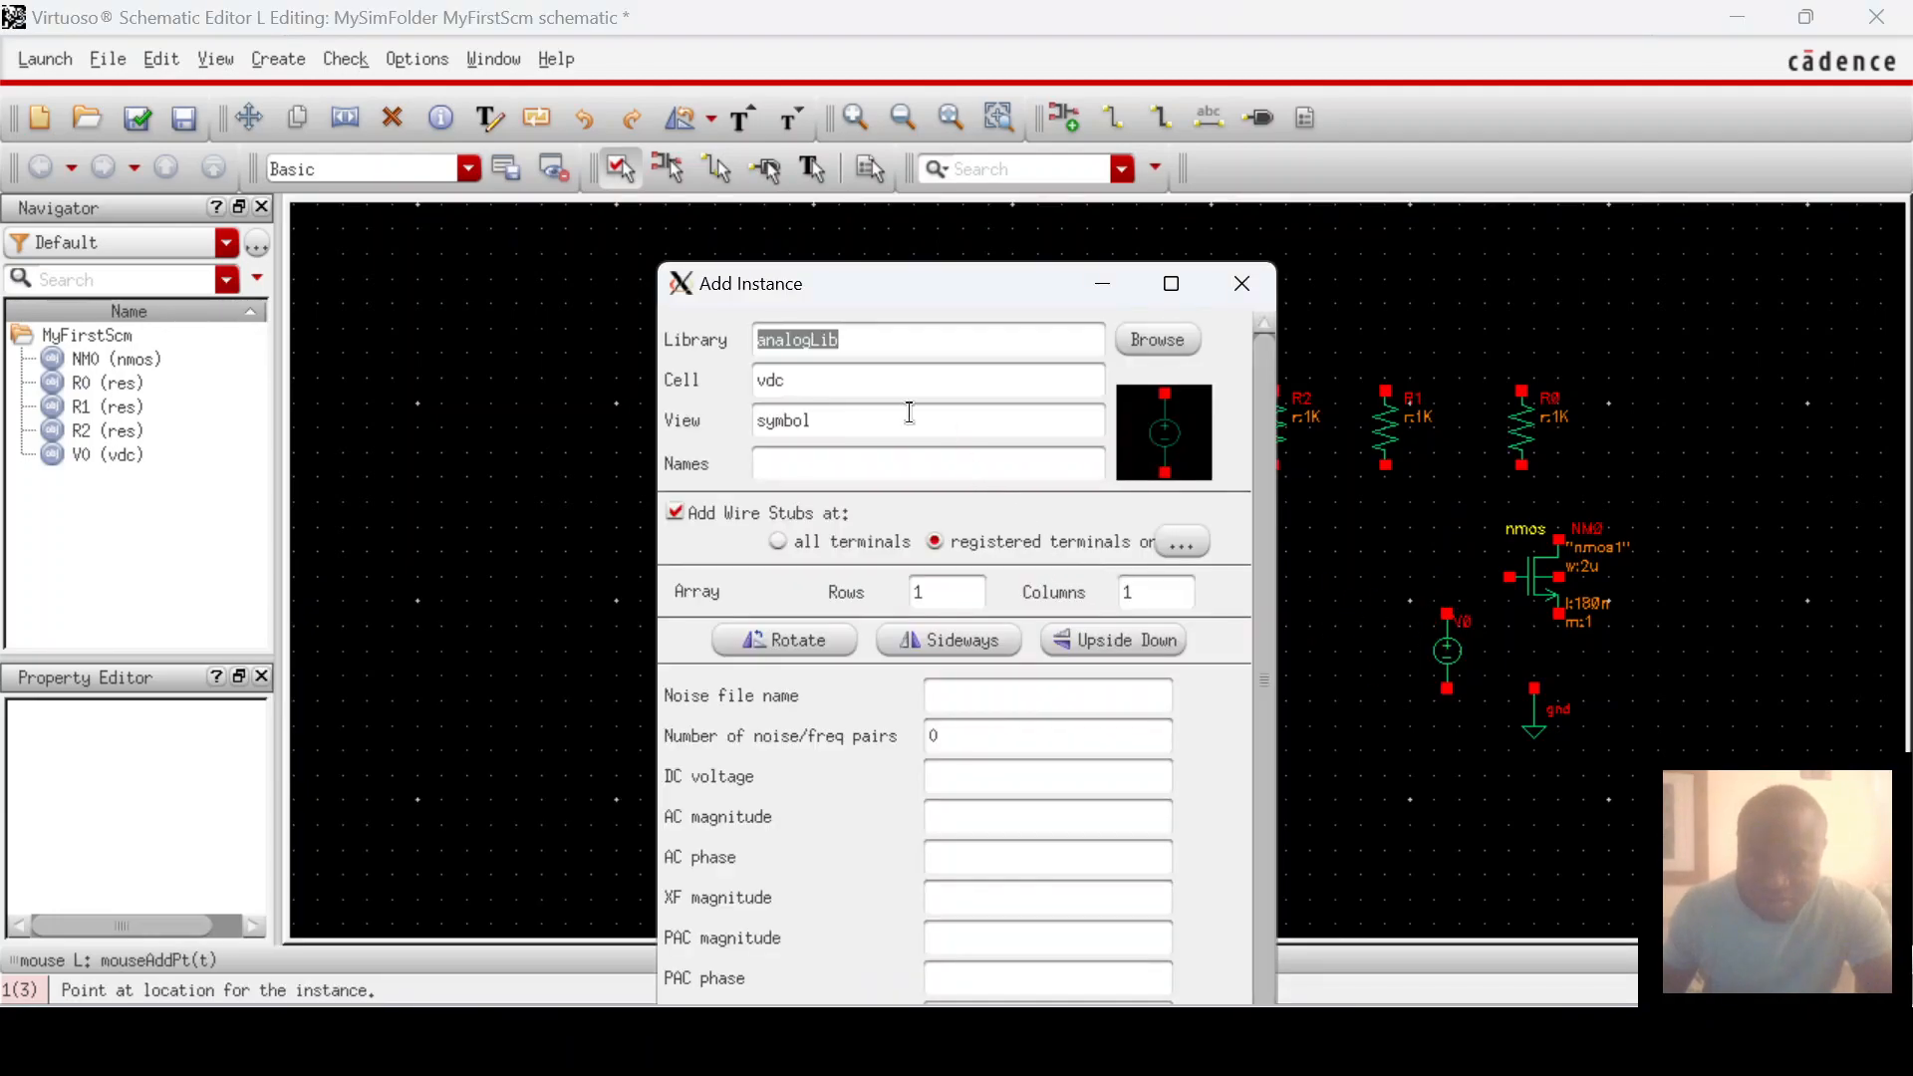
{"action": "left_click", "coordinate": [1156, 339]}
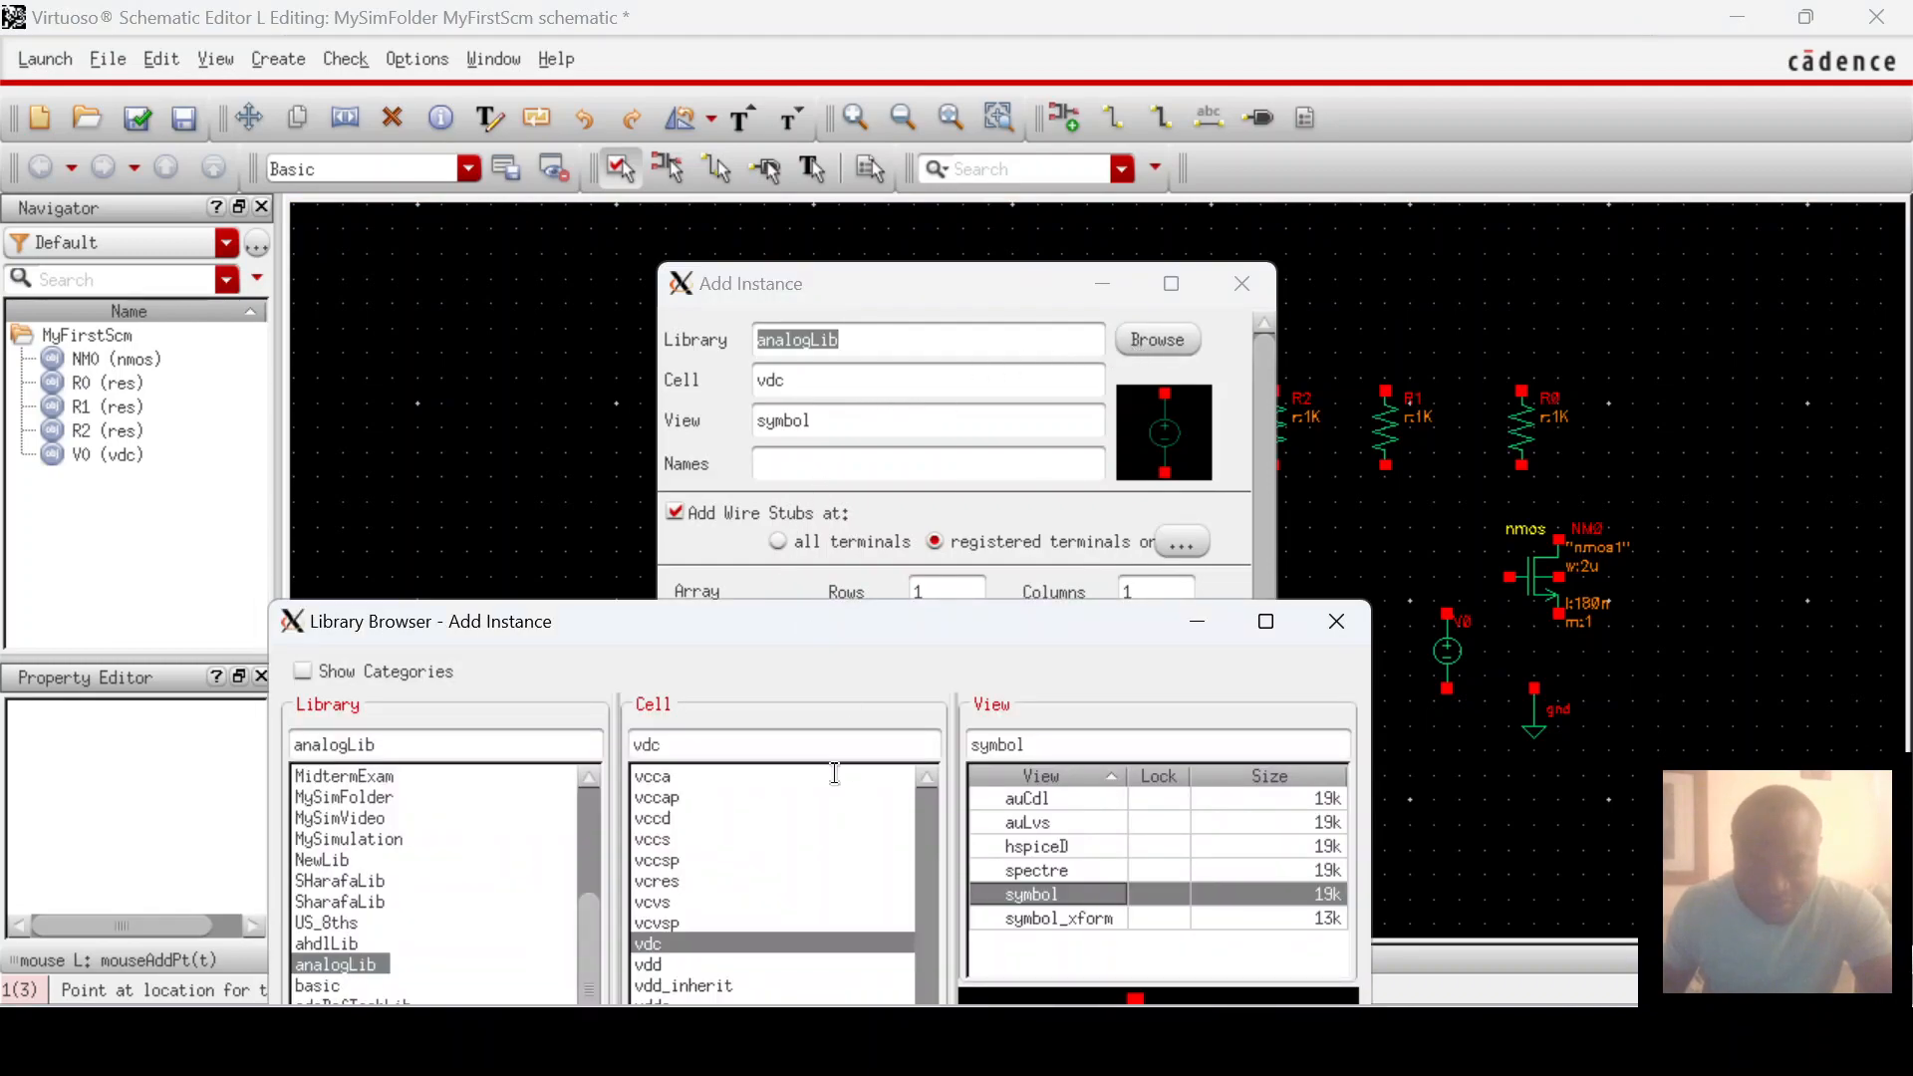
{"action": "key", "text": "BackSpace"}
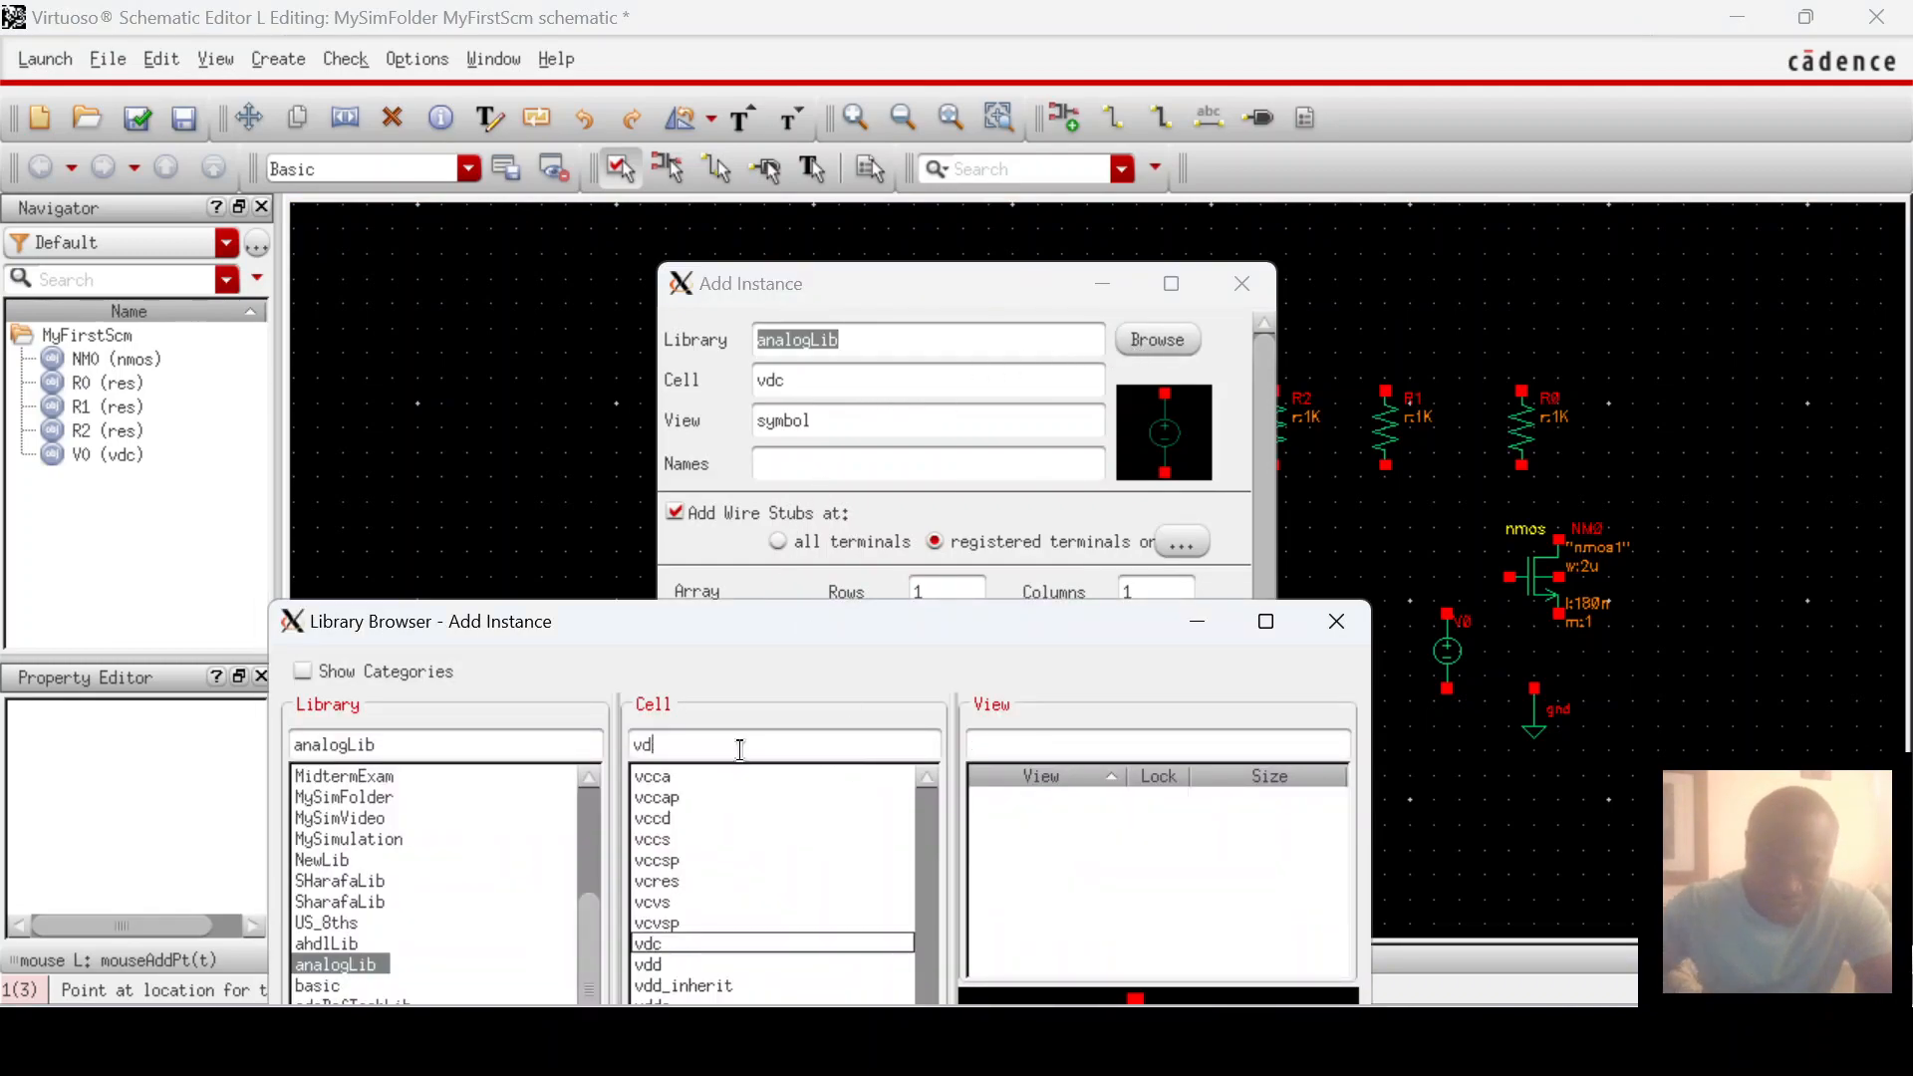
{"action": "type", "text": "d"}
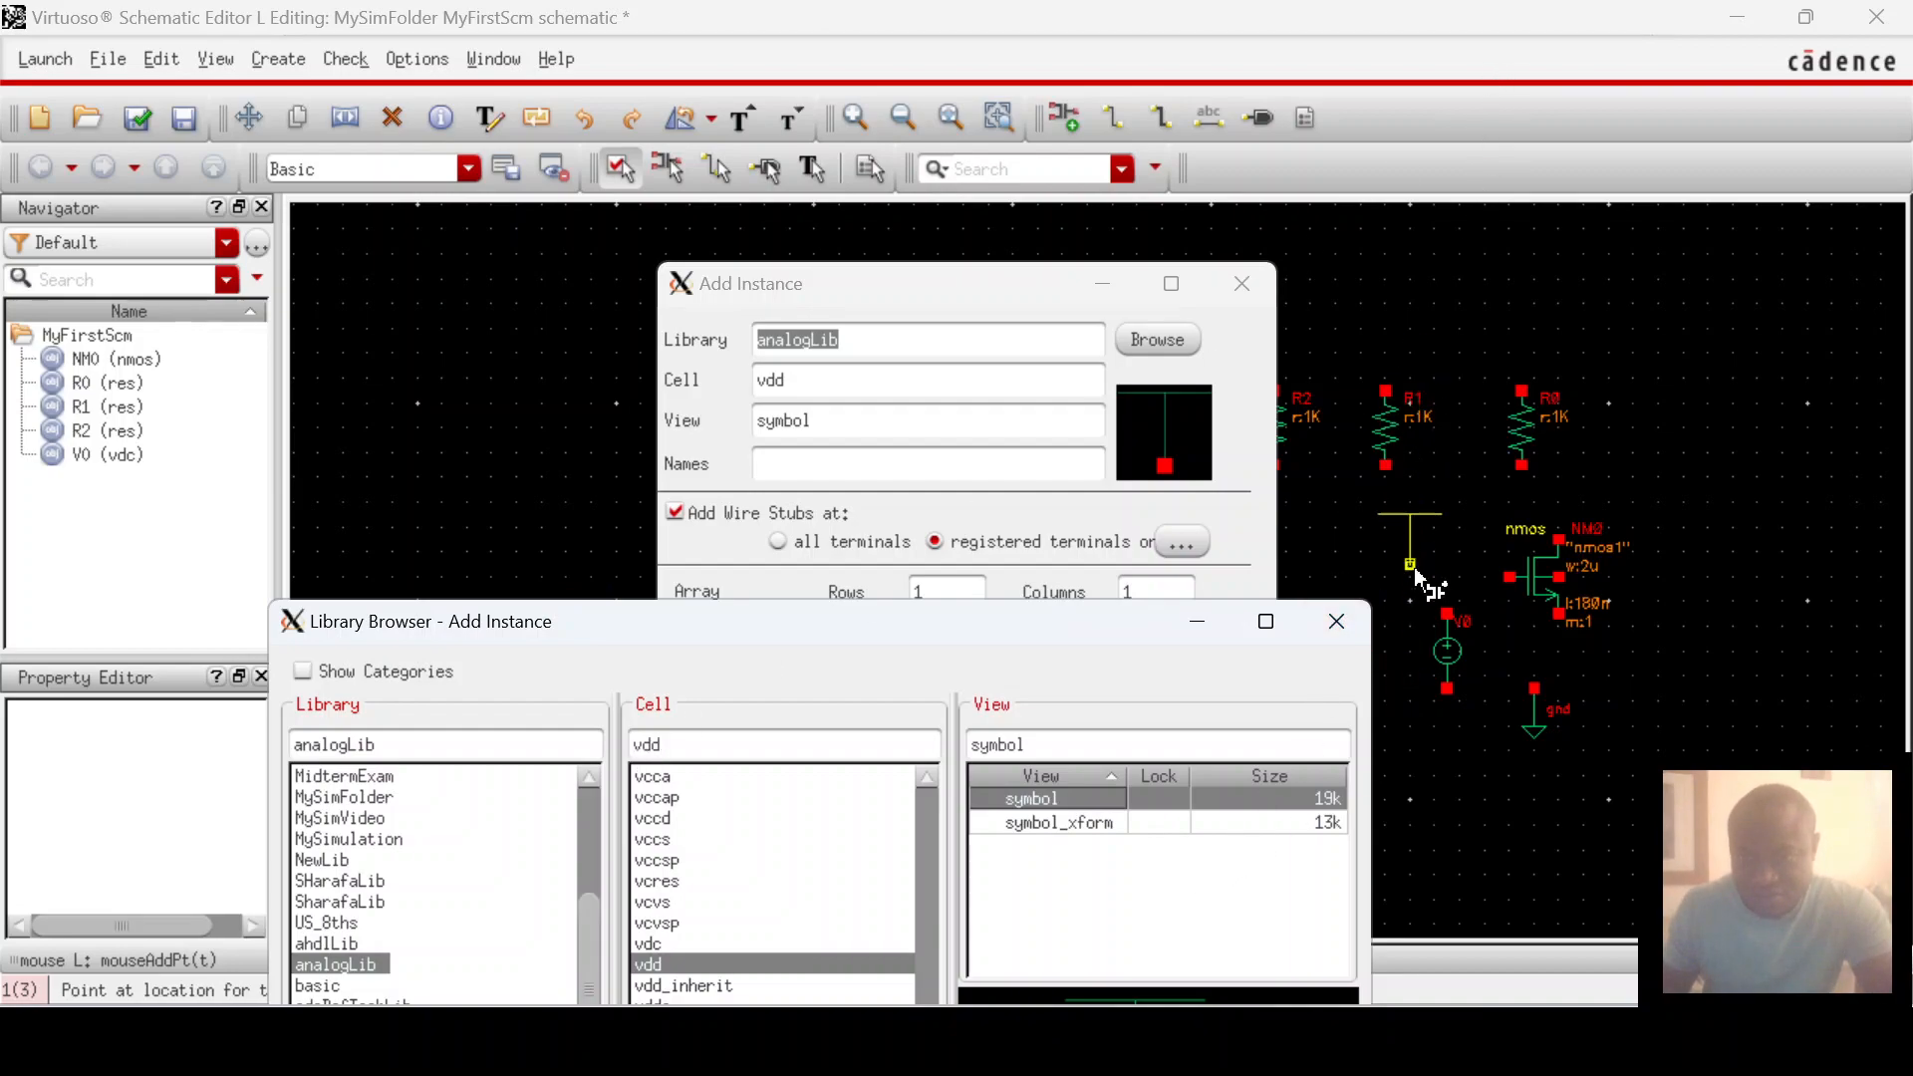
{"action": "left_click", "coordinate": [1658, 809]}
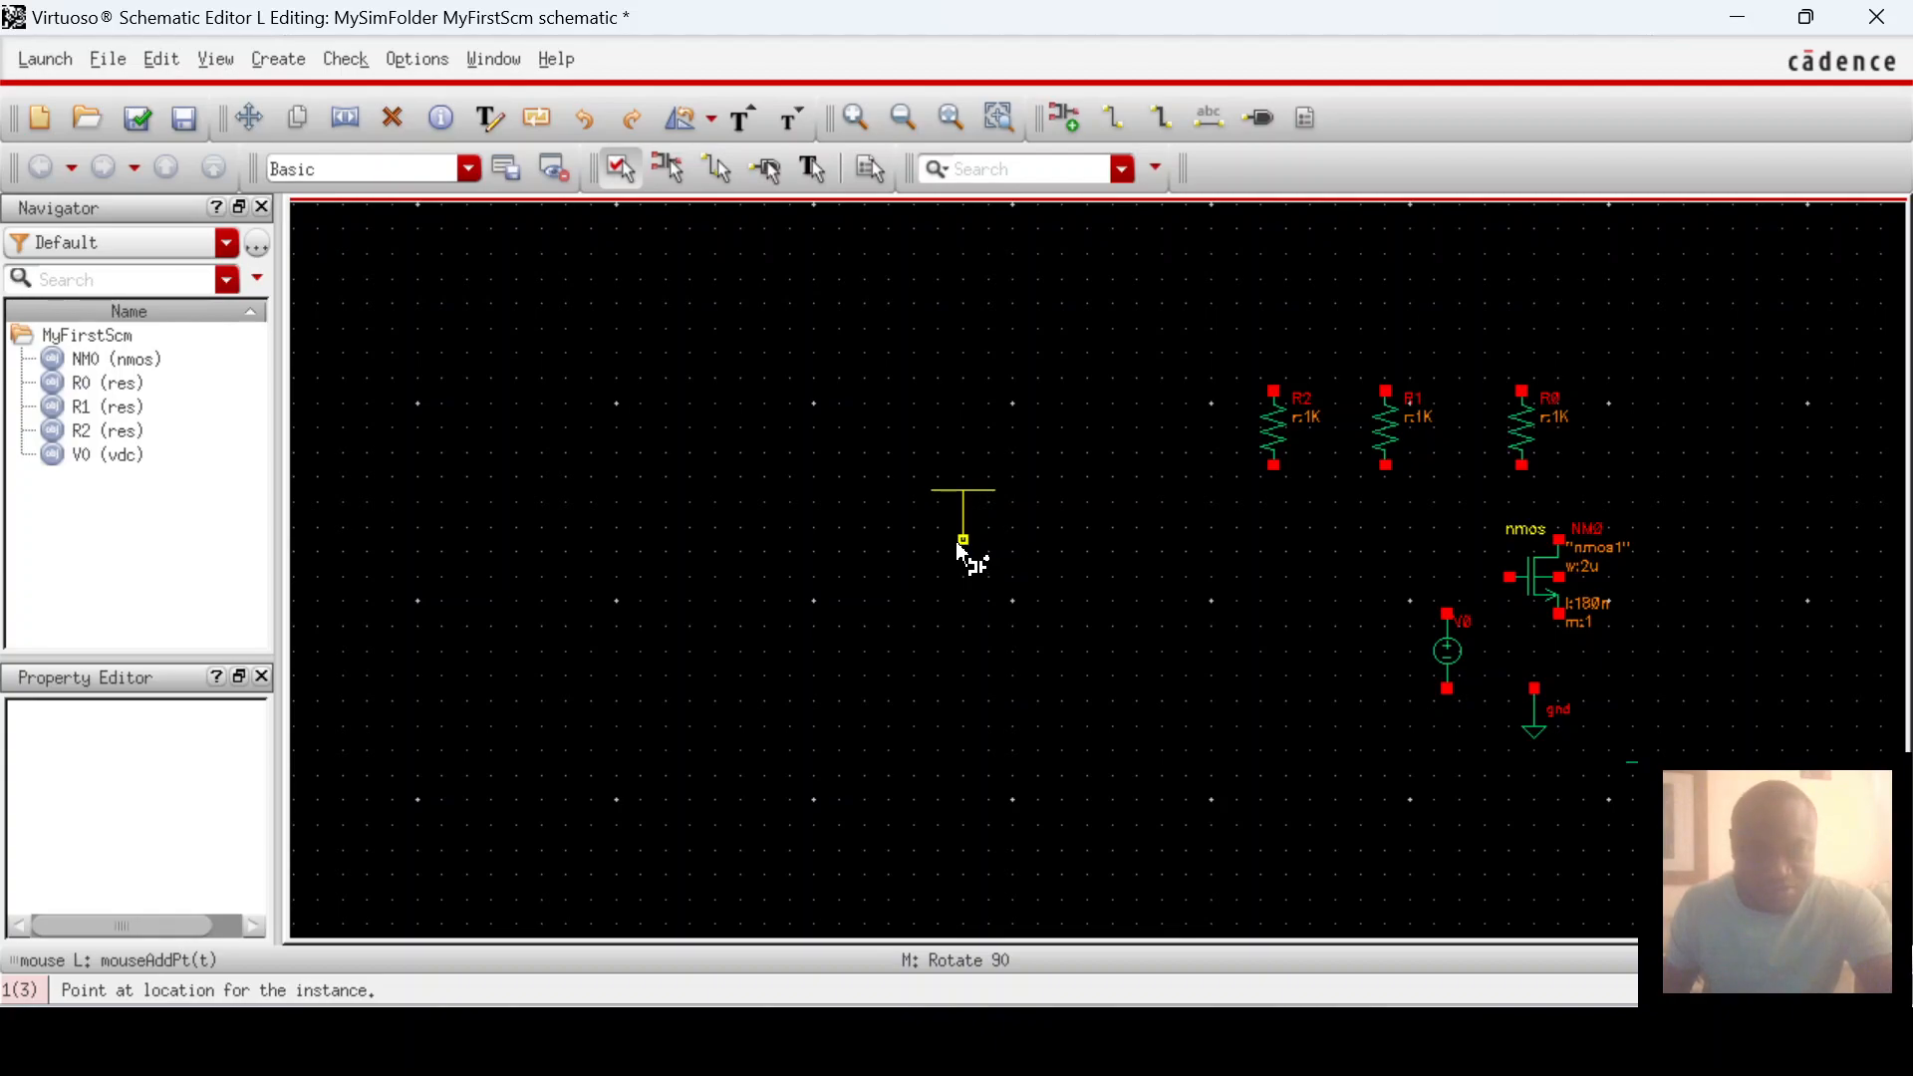
{"action": "key", "text": "Escape"}
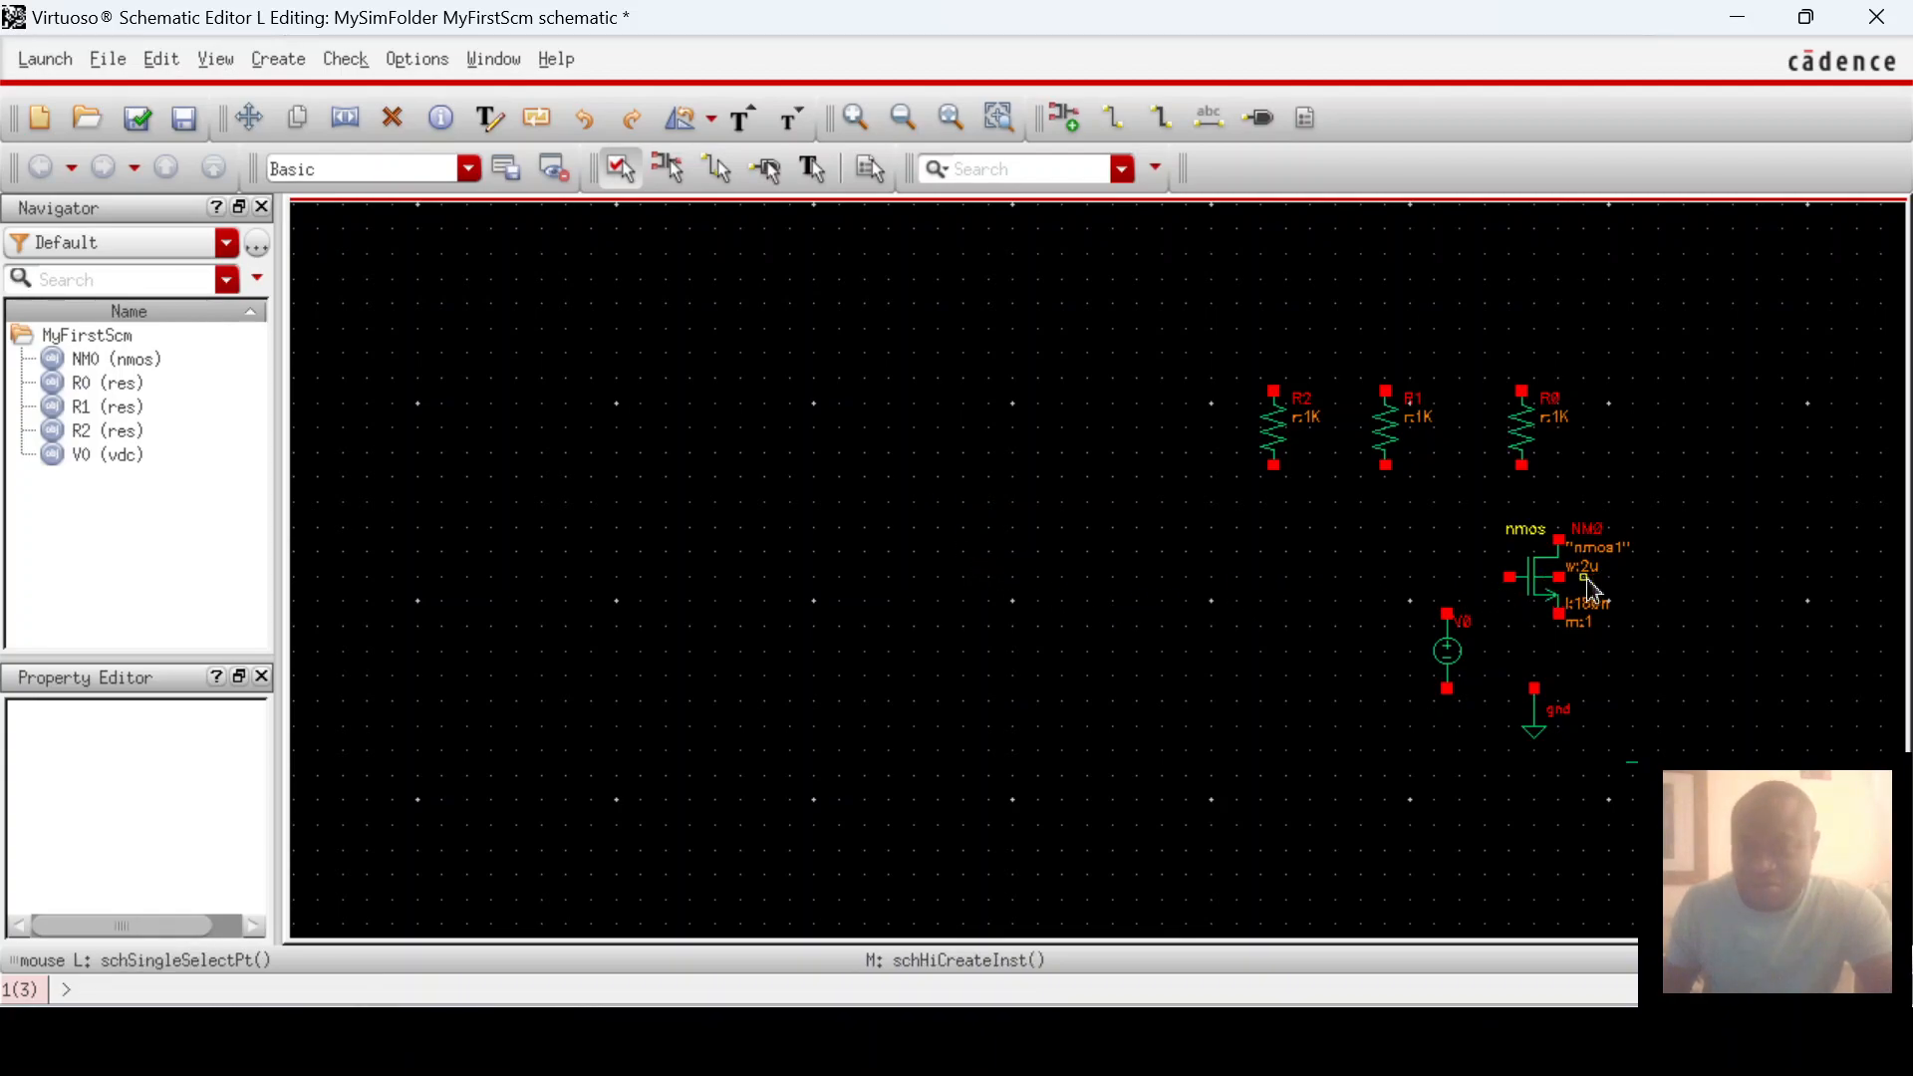
Step: Move NM0 toward the canvas centre, put R2 above it, and put V0 to its left
{"action": "left_click", "coordinate": [1539, 586]}
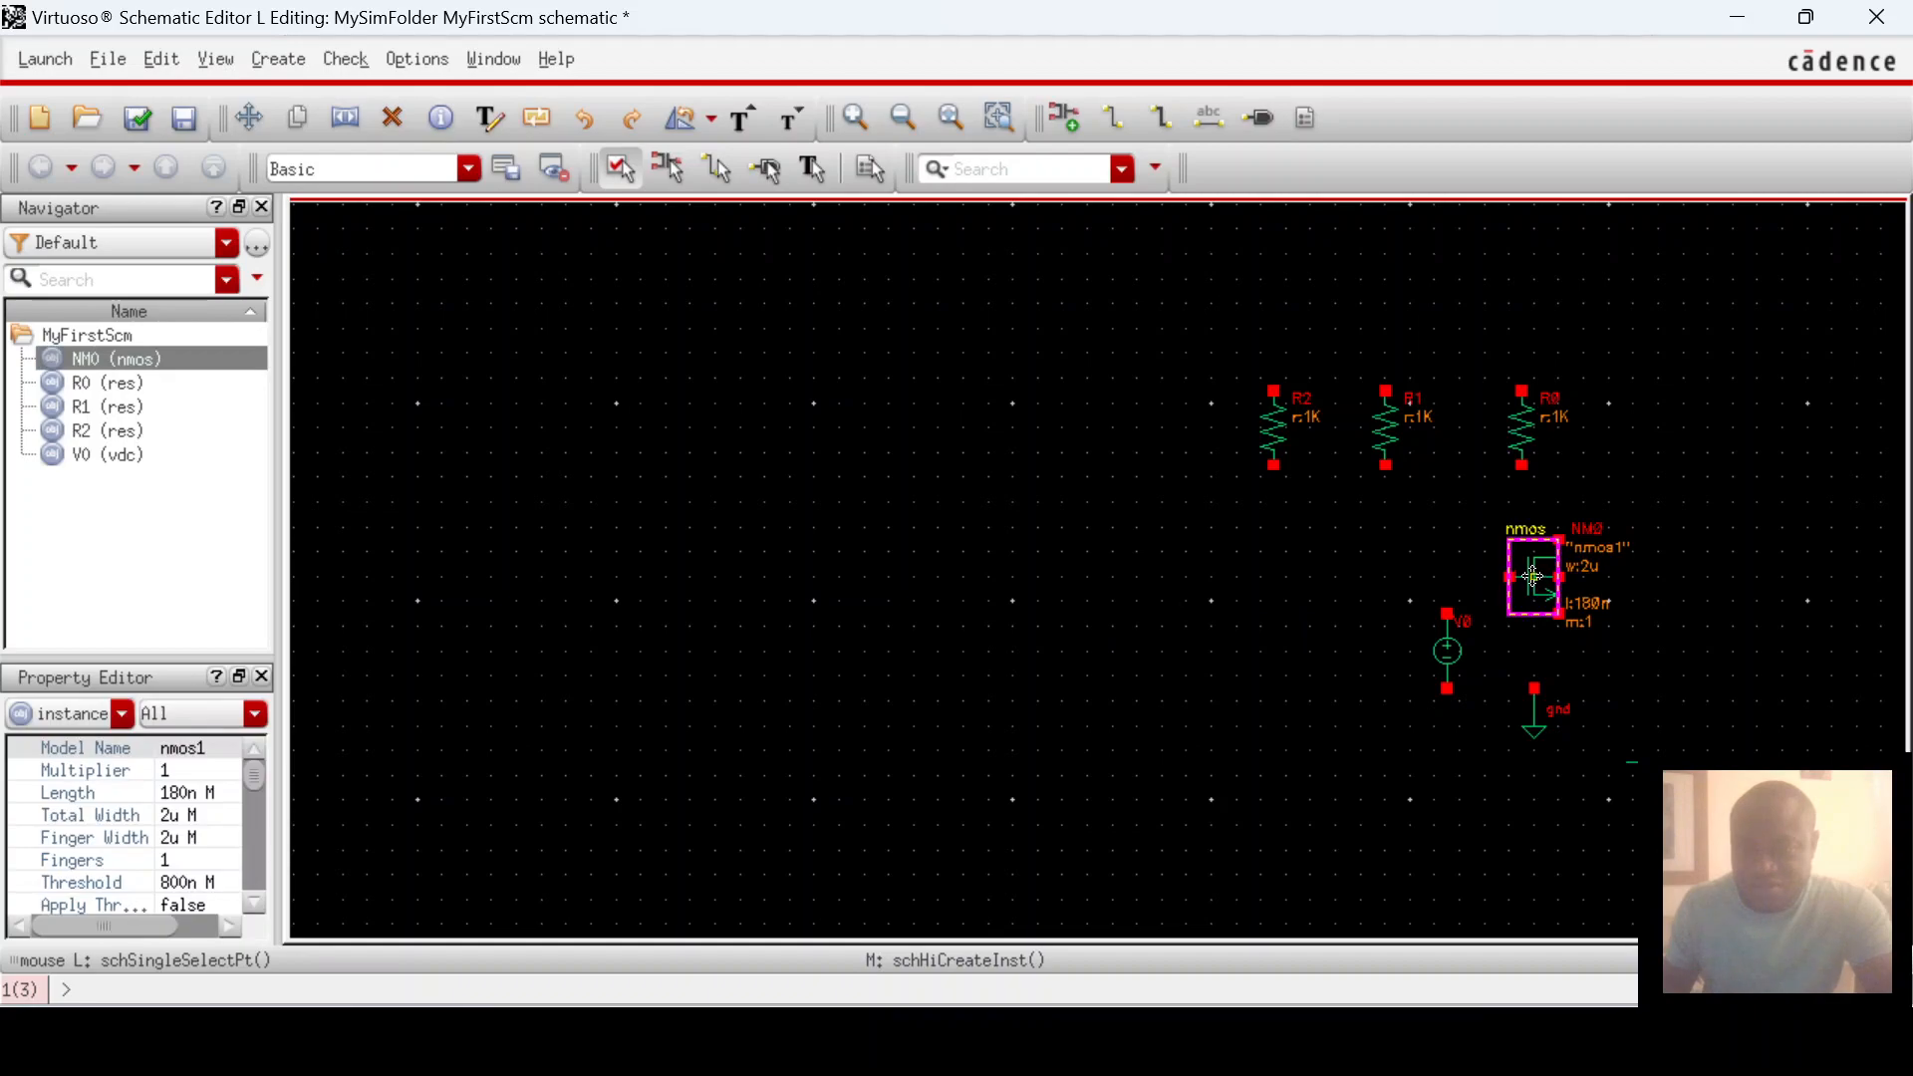
{"action": "left_click_drag", "start_coordinate": [1533, 576], "coordinate": [999, 562]}
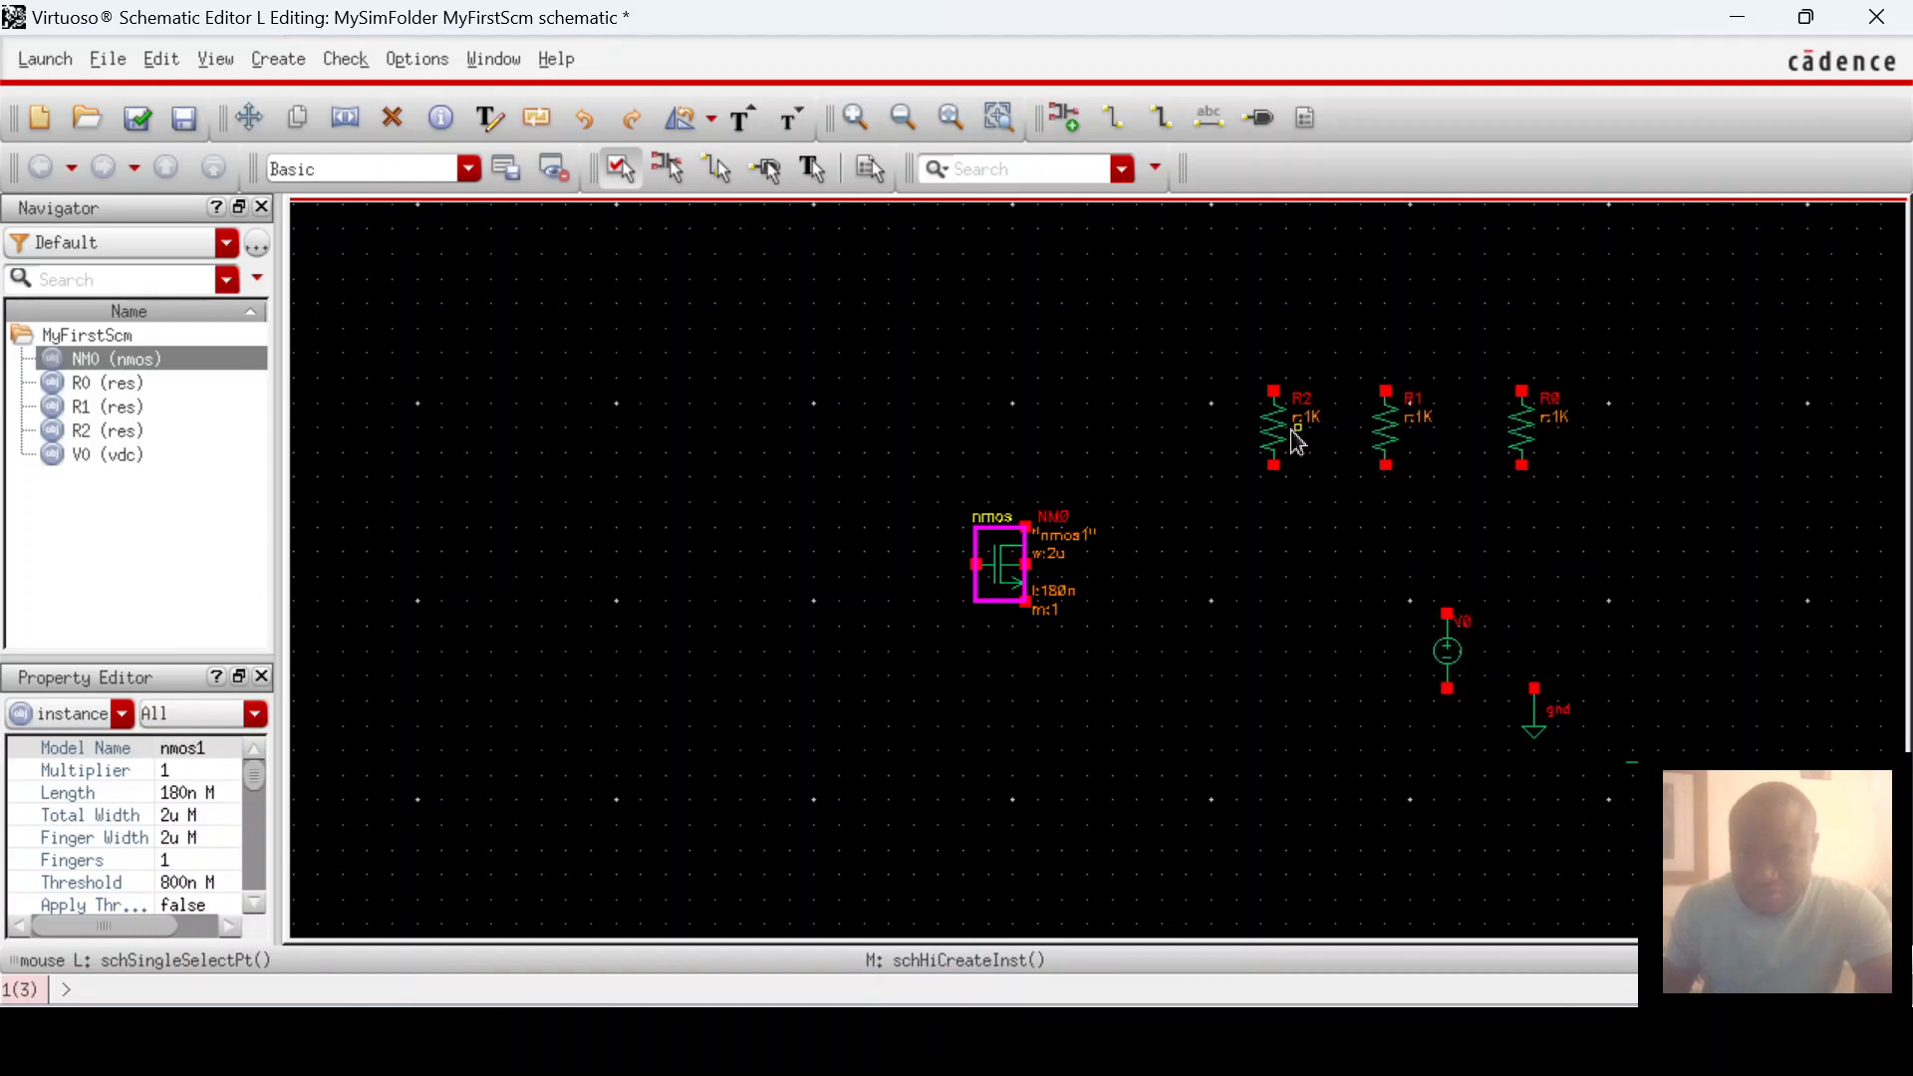
{"action": "left_click_drag", "start_coordinate": [1280, 438], "coordinate": [1022, 410]}
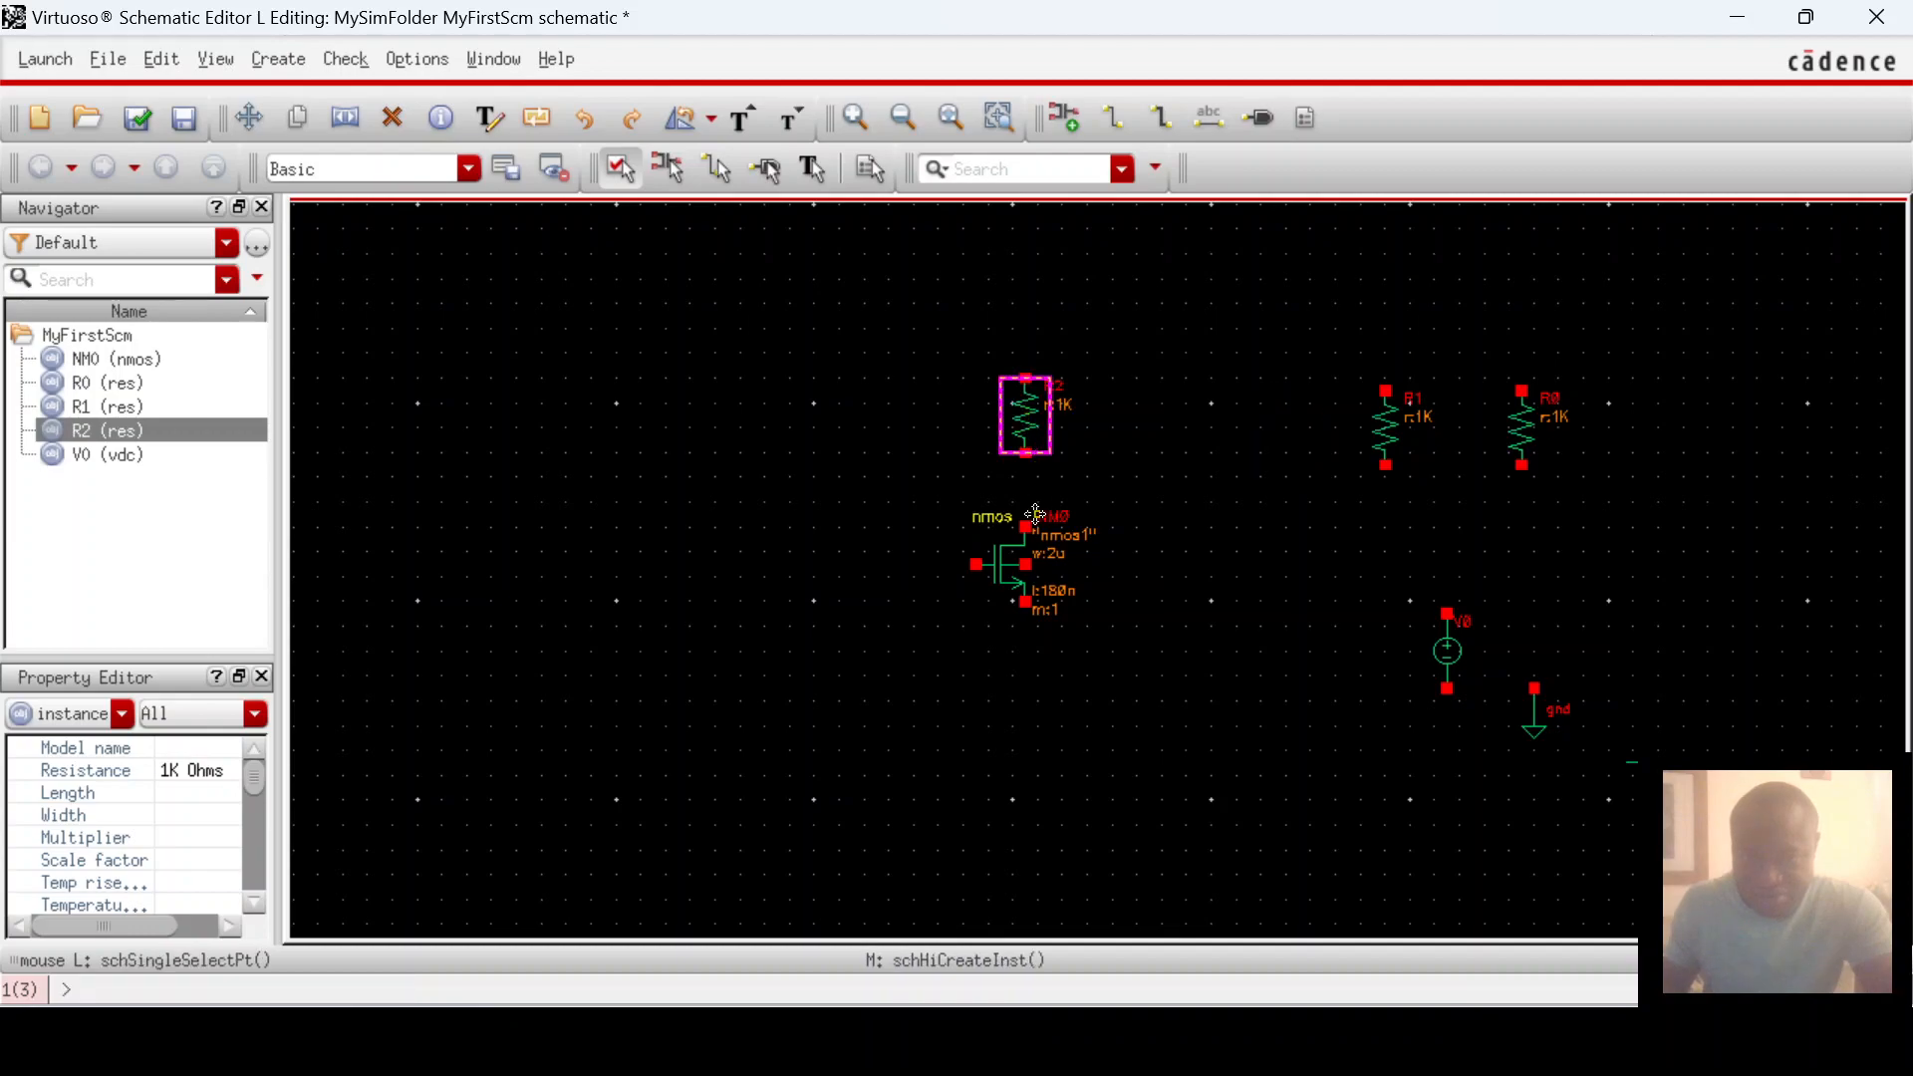
{"action": "left_click", "coordinate": [1448, 653]}
{"action": "left_click_drag", "start_coordinate": [1444, 646], "coordinate": [817, 628]}
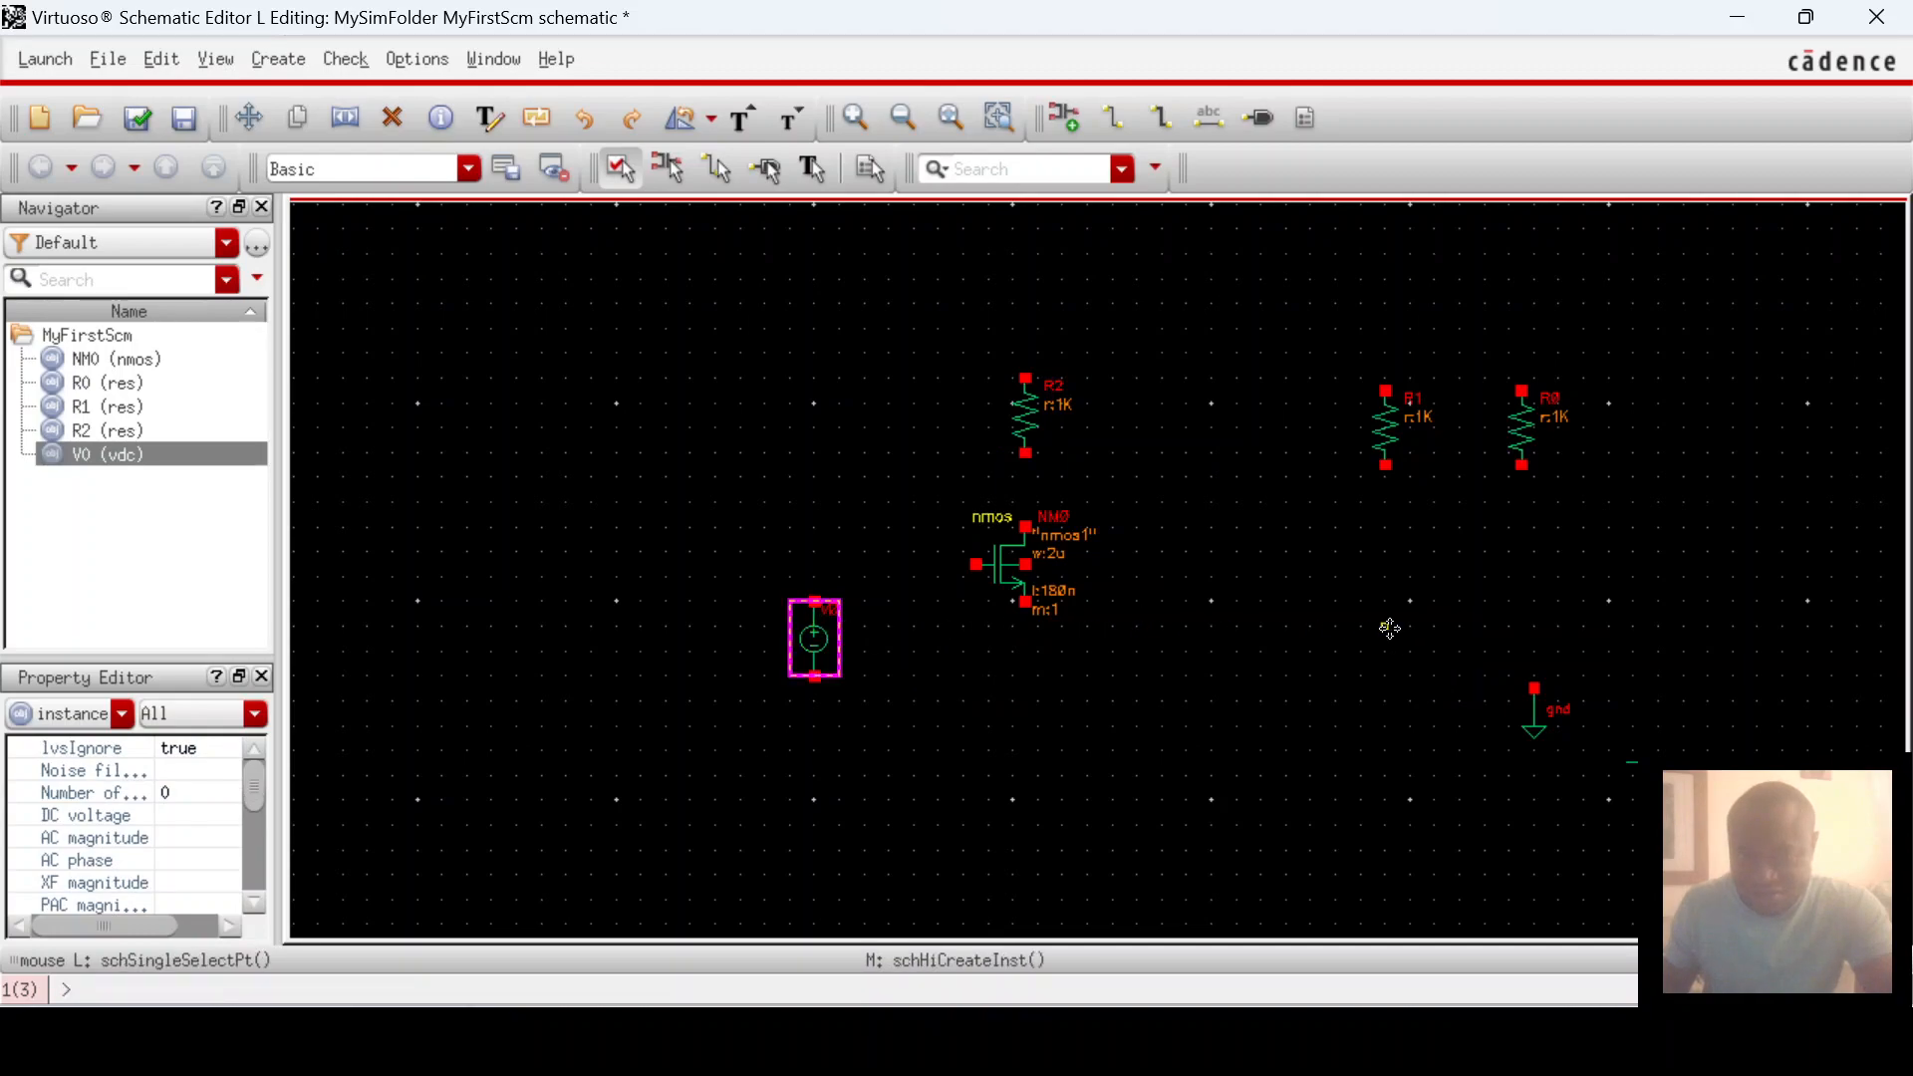
Step: Move ground below the transistor and vdd above R2, then select resistors R0 and R1
{"action": "left_click", "coordinate": [1534, 709]}
{"action": "left_click_drag", "start_coordinate": [1535, 709], "coordinate": [1031, 753]}
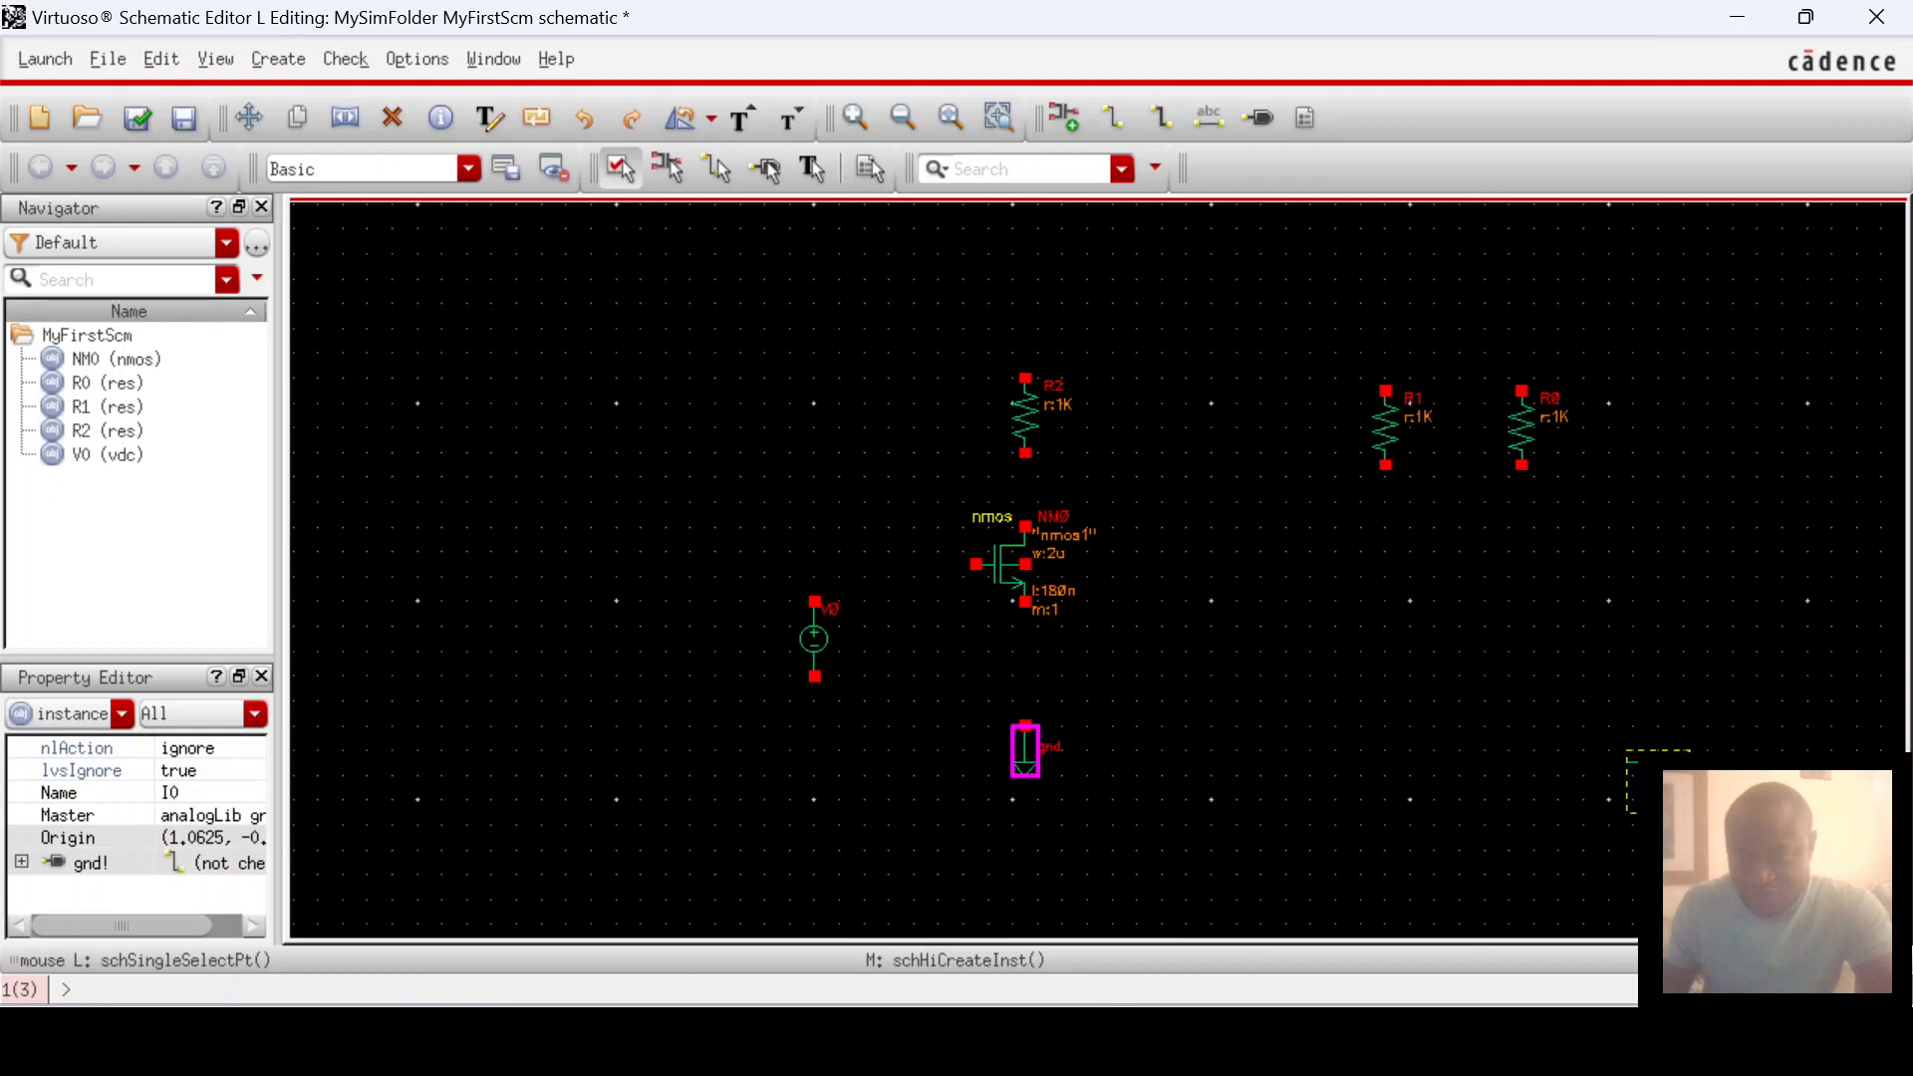
{"action": "left_click", "coordinate": [1659, 785]}
{"action": "left_click_drag", "start_coordinate": [1657, 779], "coordinate": [1023, 285]}
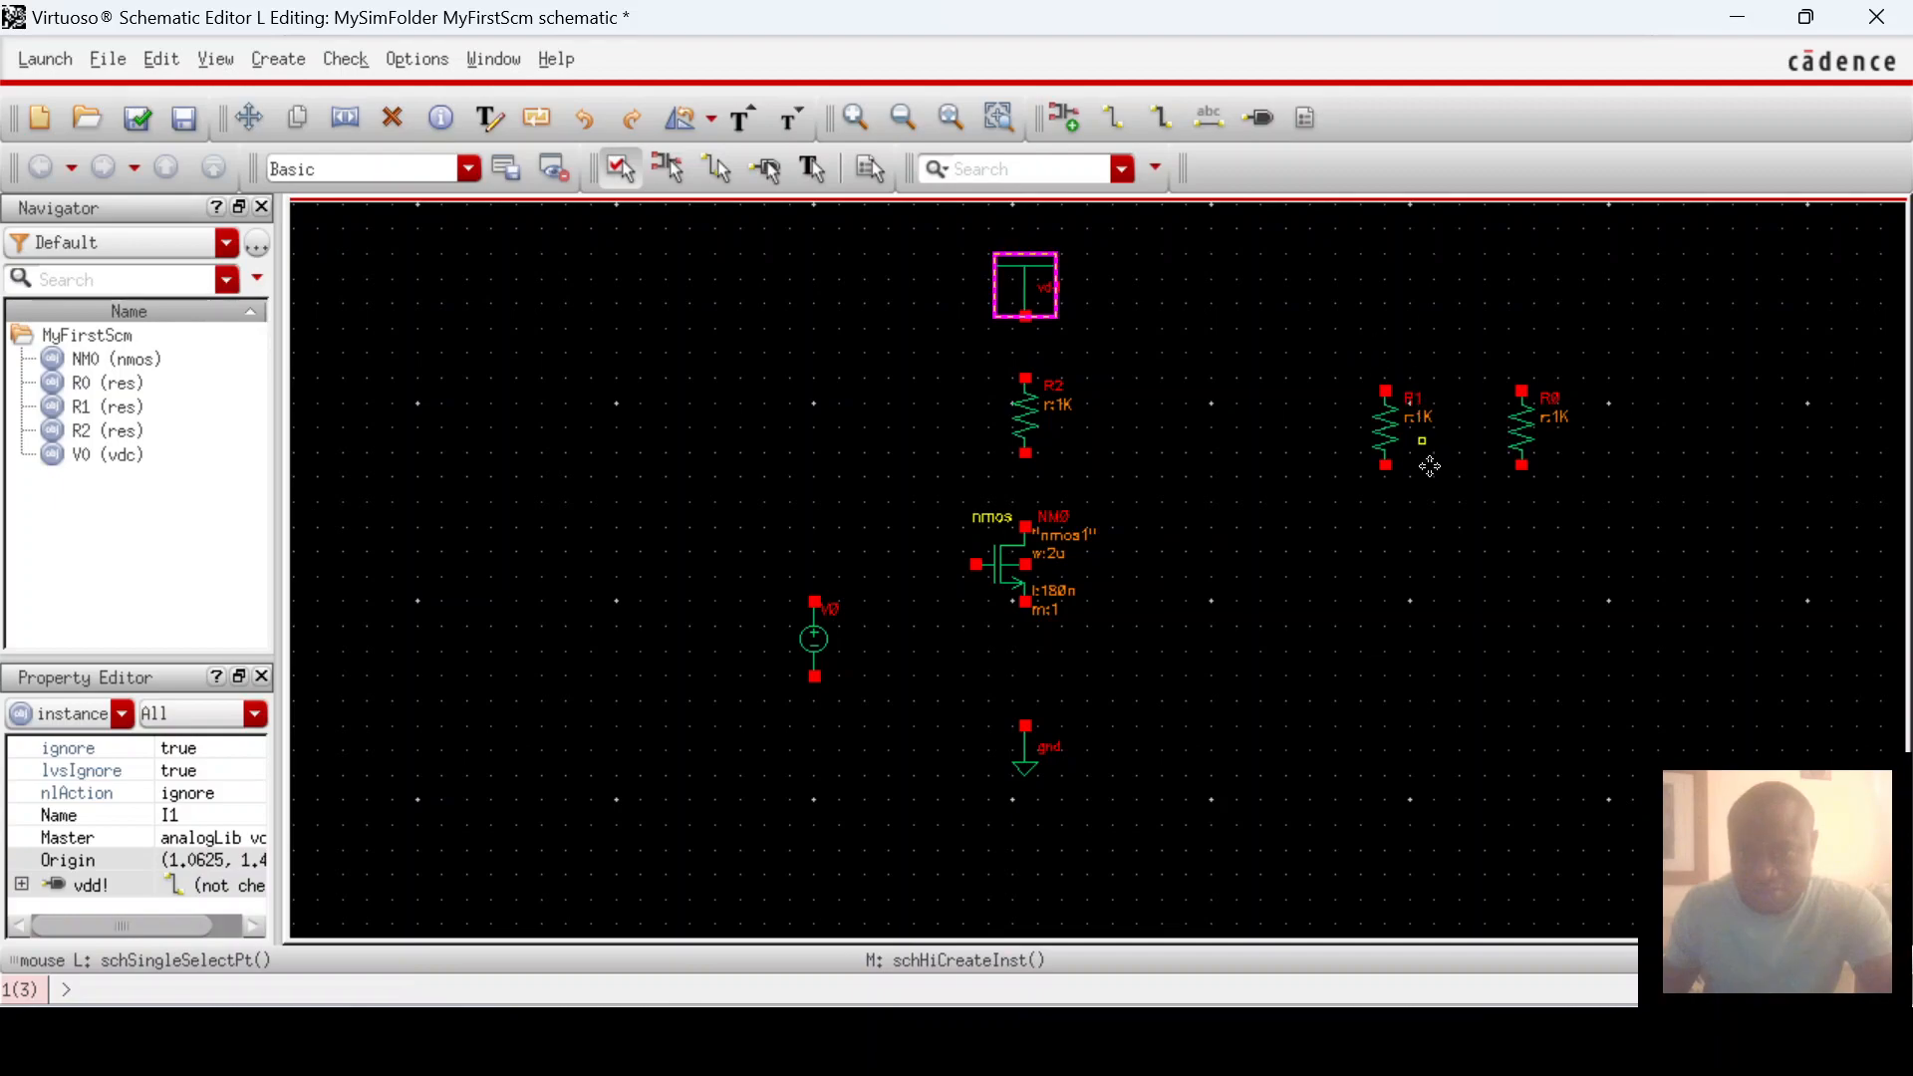
{"action": "left_click_drag", "start_coordinate": [1345, 367], "coordinate": [1560, 522]}
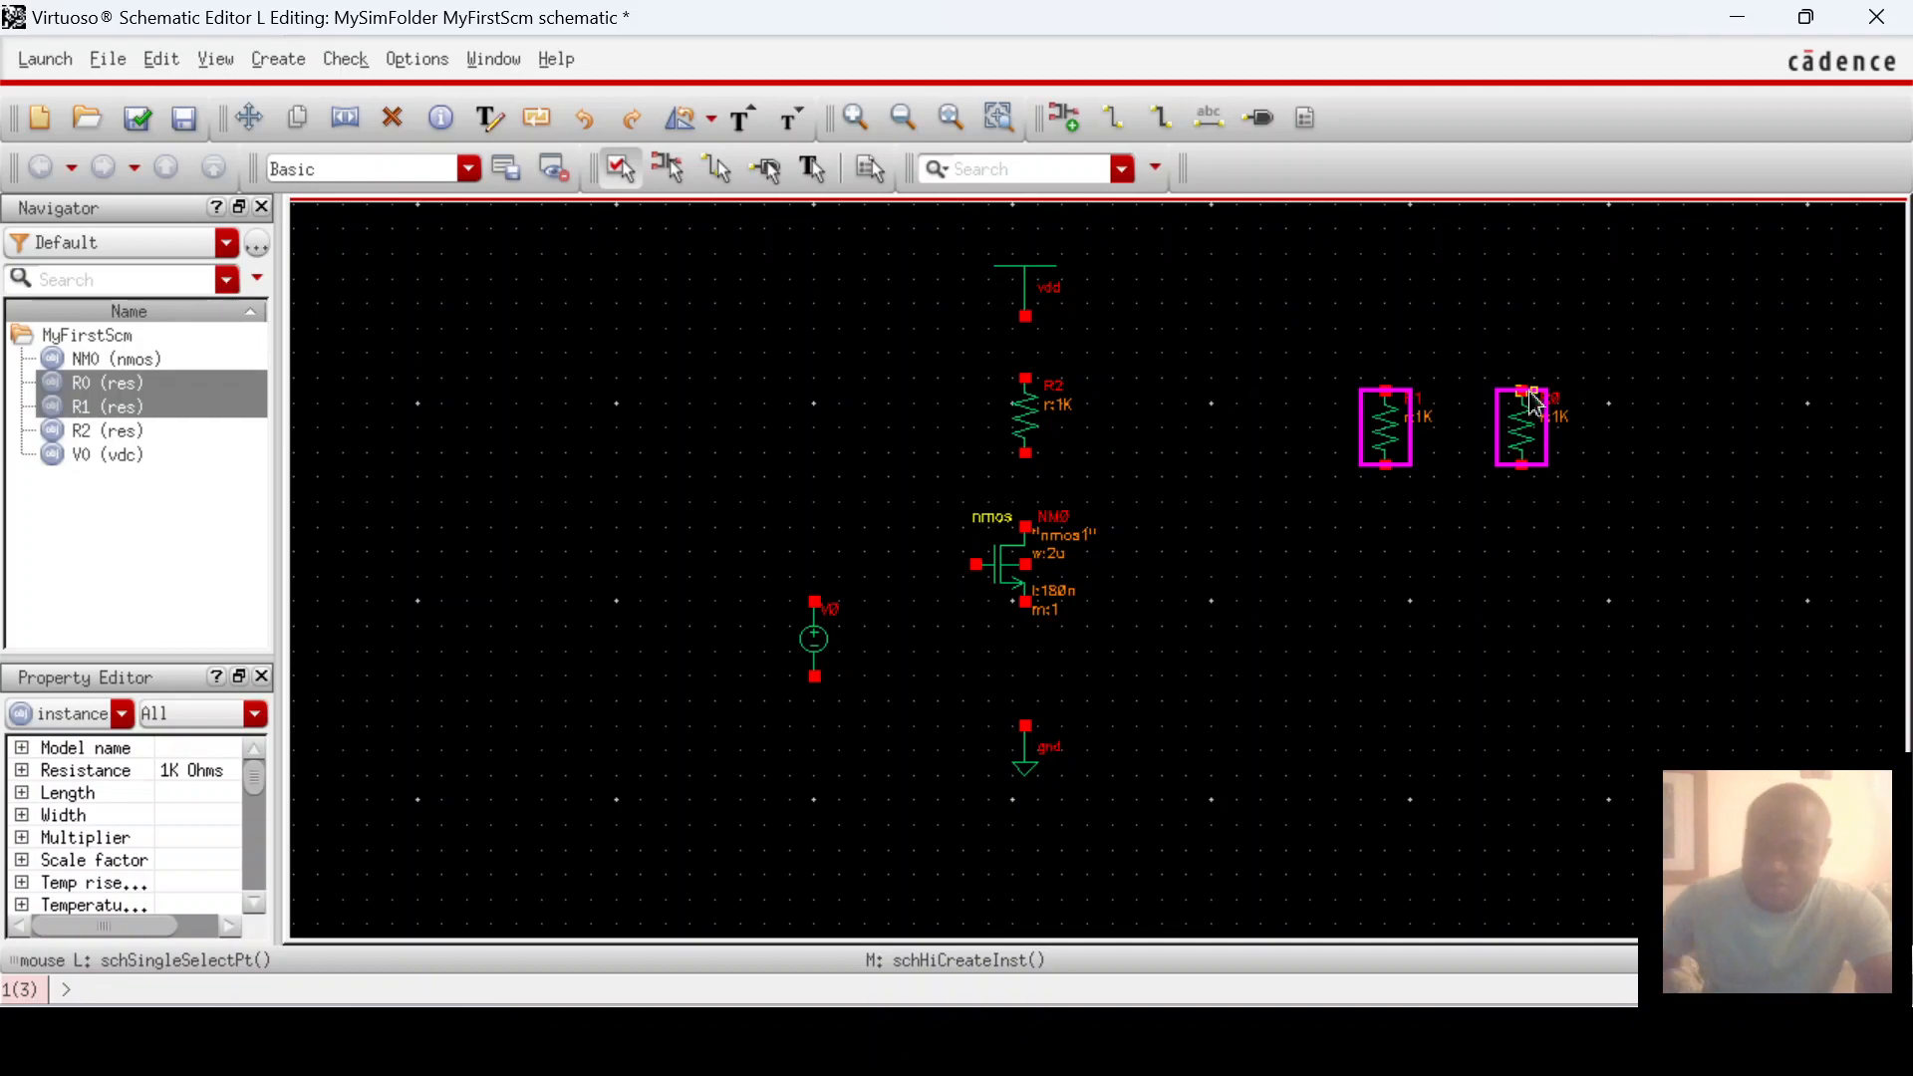
Step: Delete the selected resistors R0 and R1
{"action": "key", "text": "Delete"}
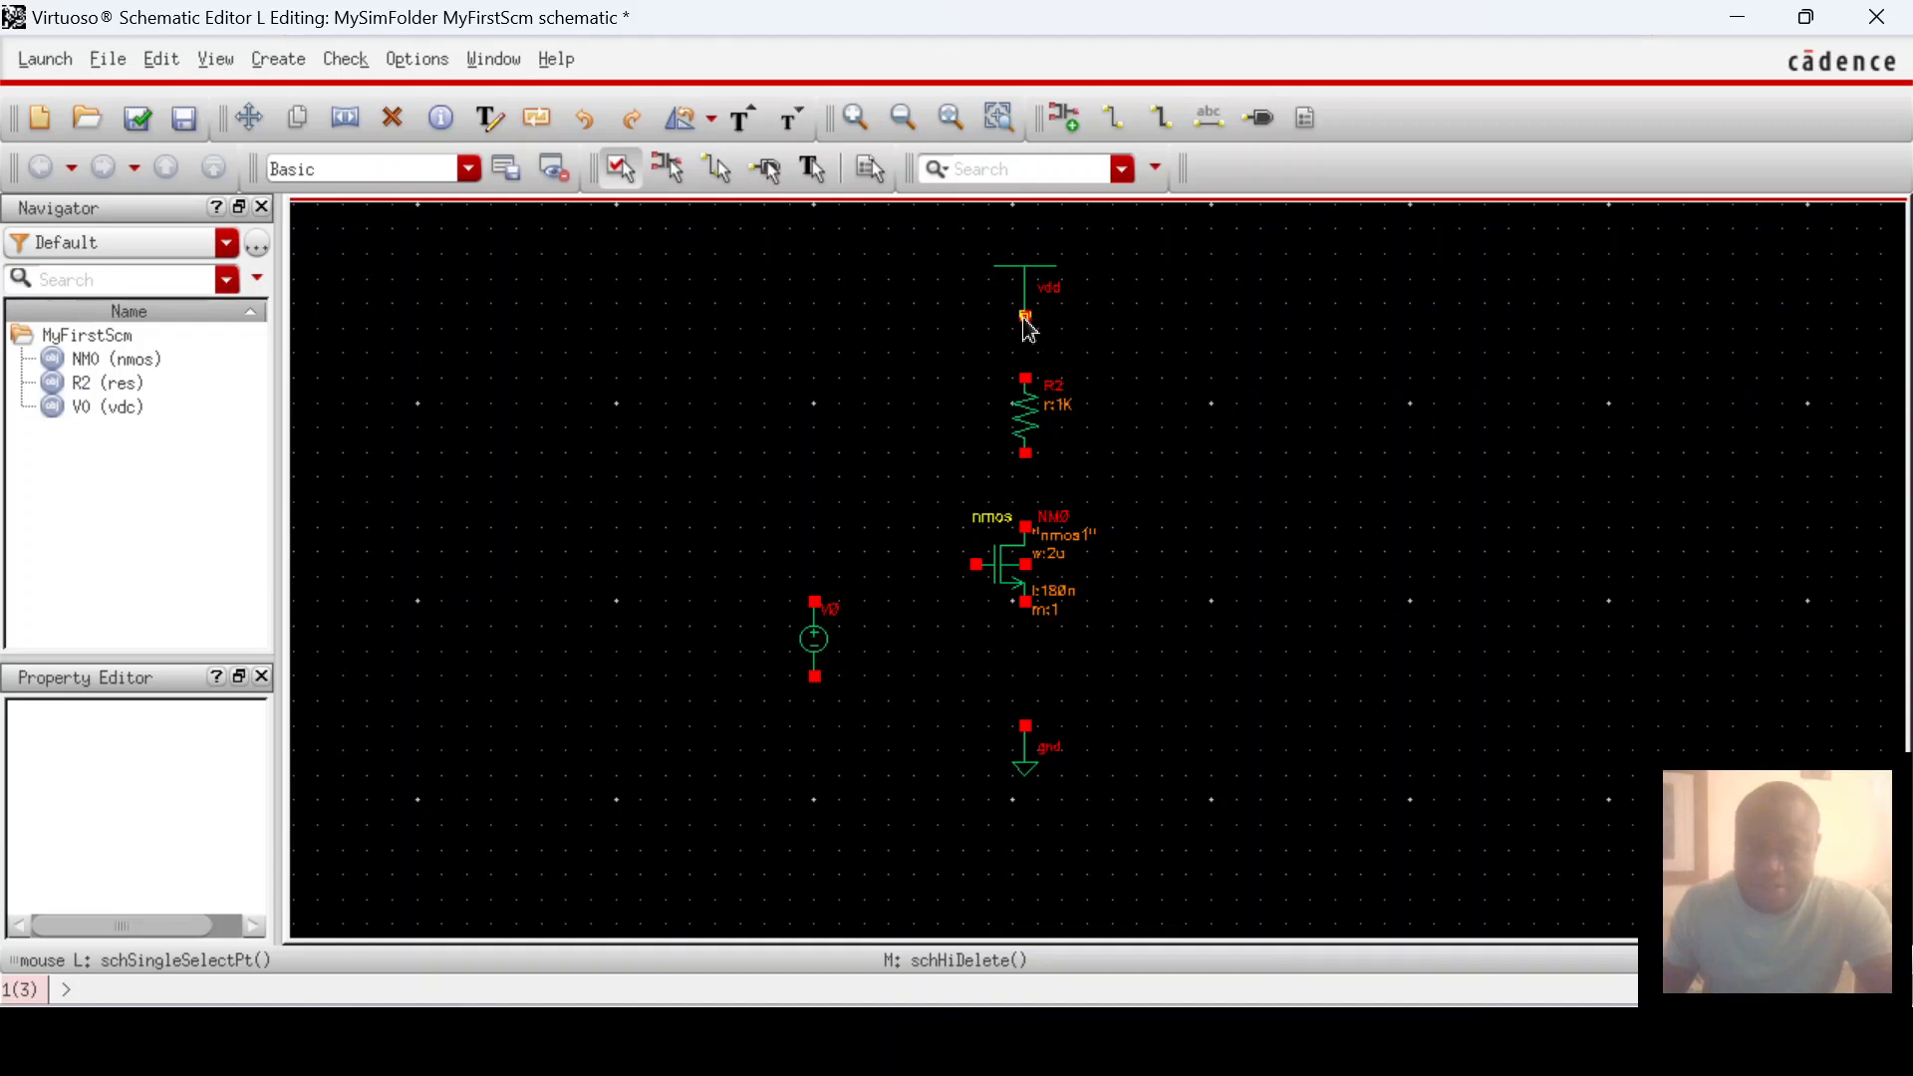
Step: Draw a wire from the vdd pin down to R2's top pin
{"action": "left_click_drag", "start_coordinate": [1026, 326], "coordinate": [1022, 379]}
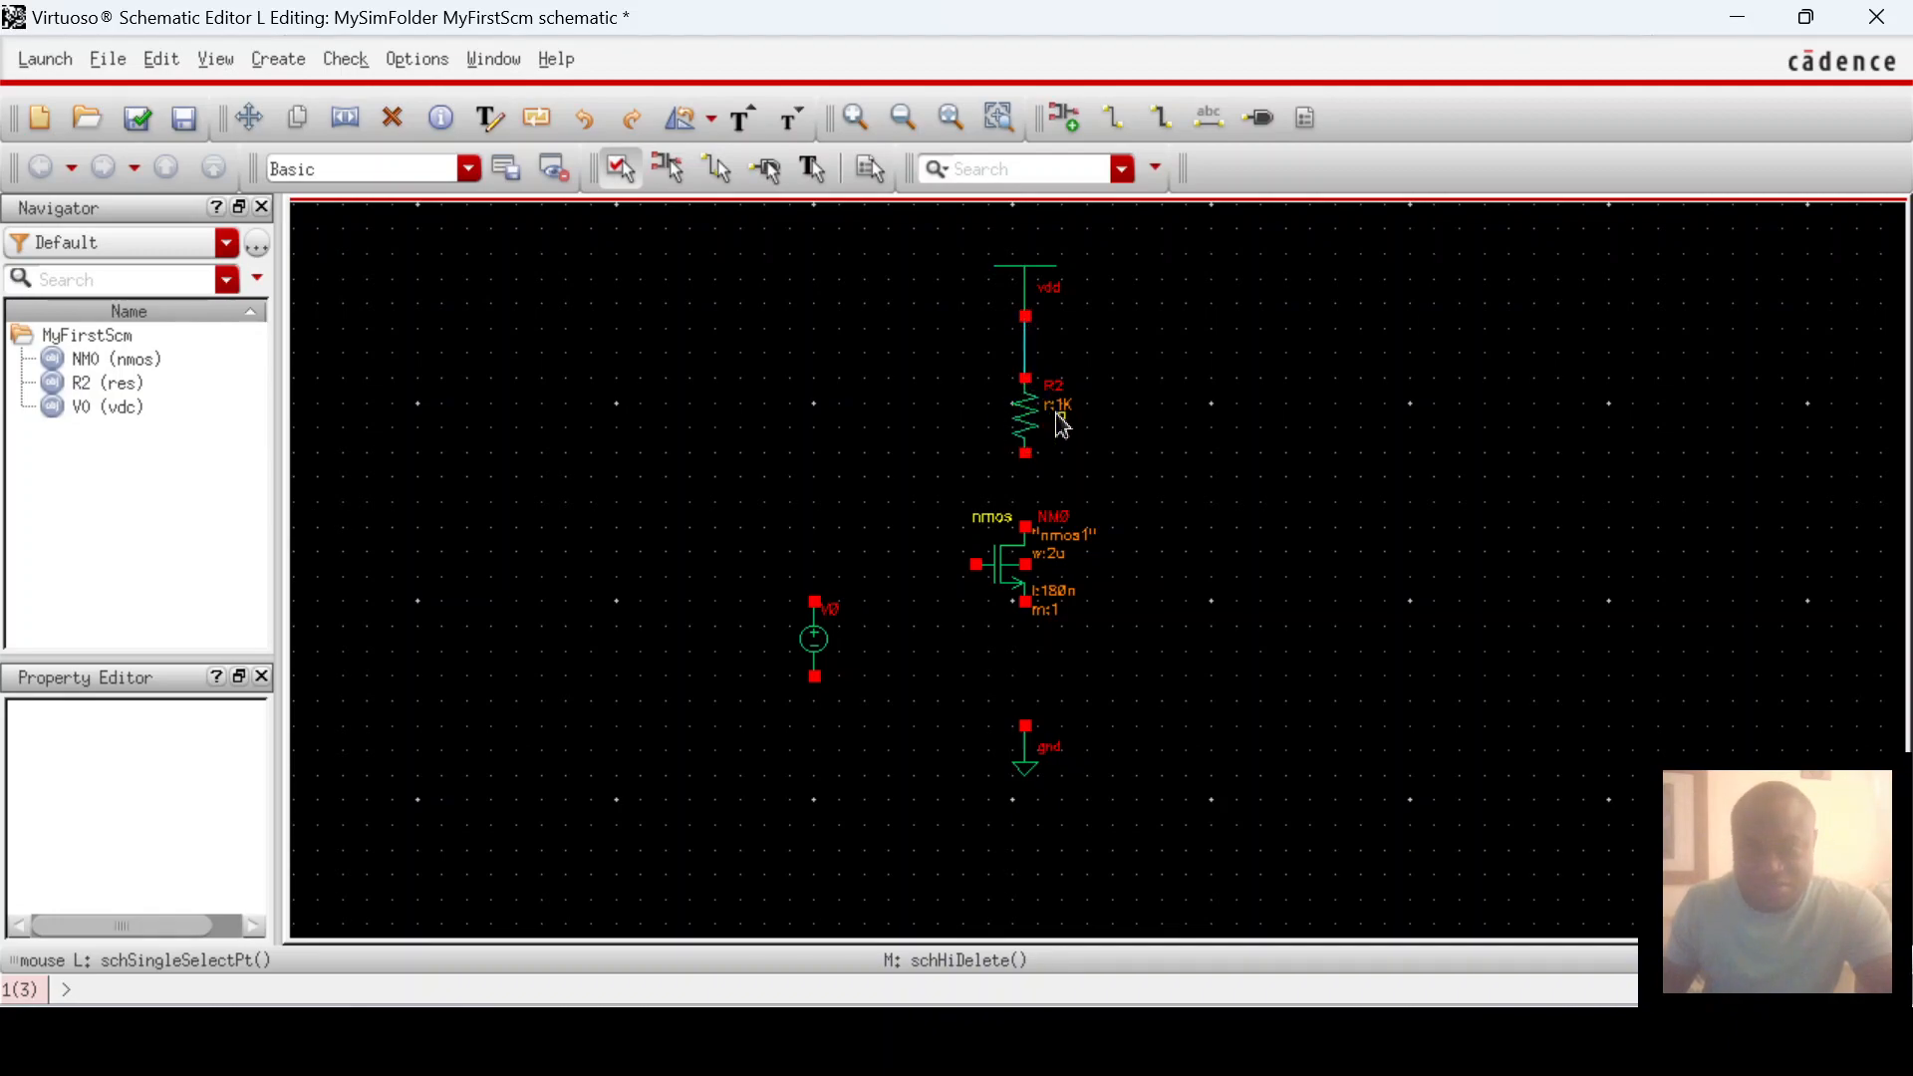
Step: Wire R2's bottom pin to the NMOS drain and the NMOS source to ground
{"action": "left_click", "coordinate": [1117, 116]}
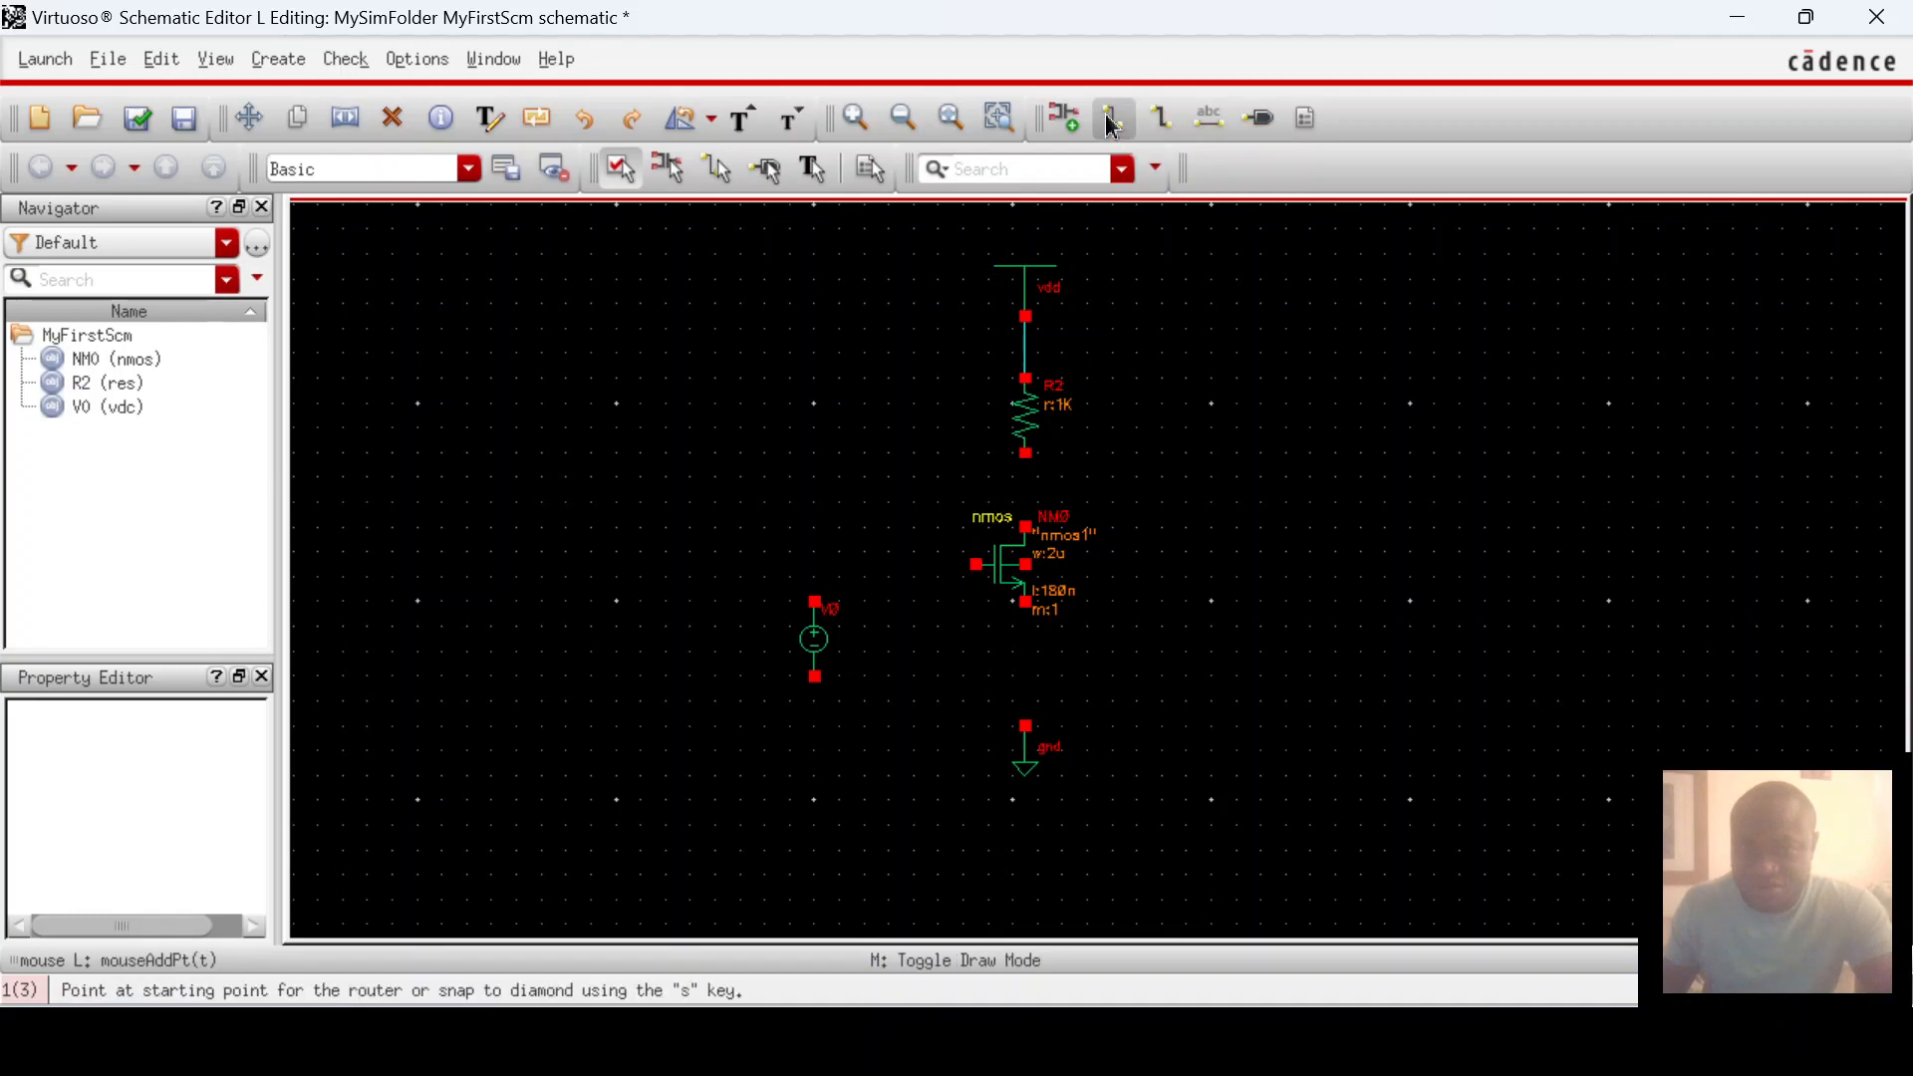
{"action": "left_click_drag", "start_coordinate": [1022, 454], "coordinate": [1026, 525]}
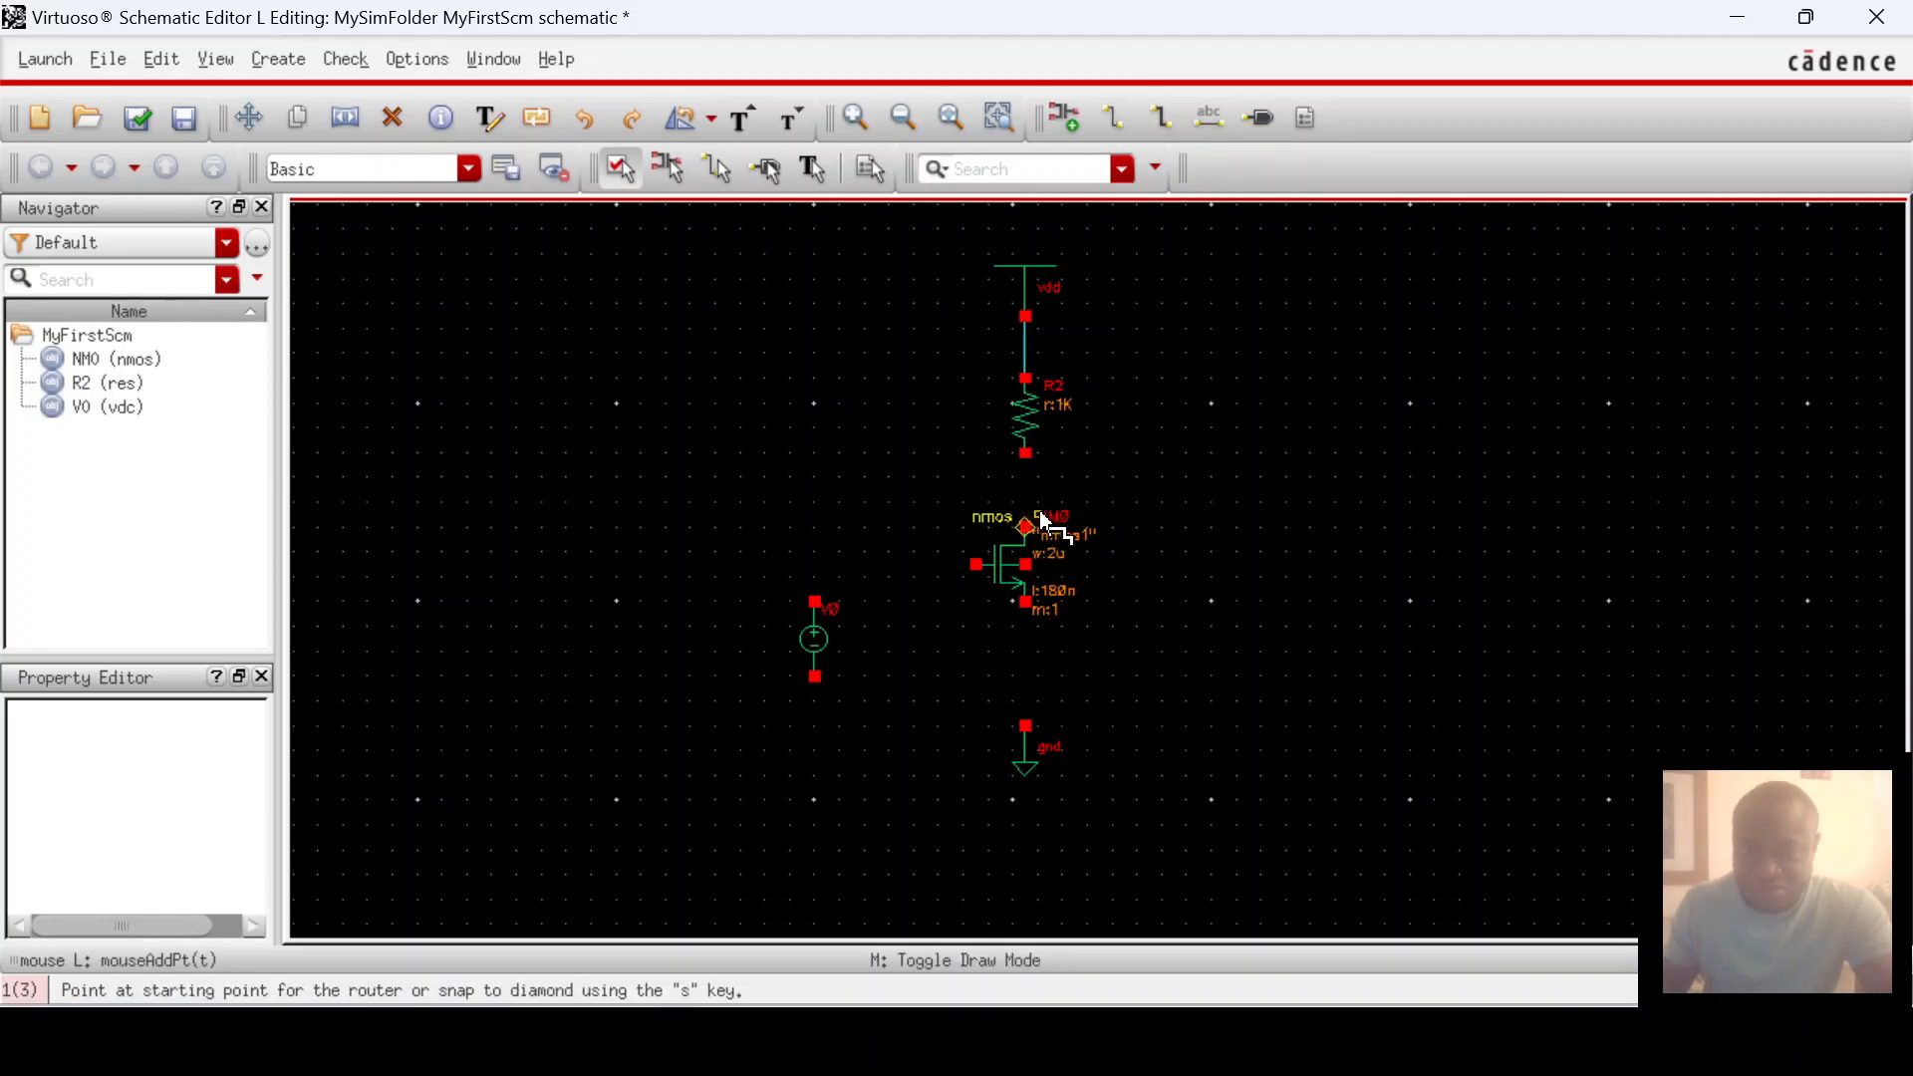
{"action": "left_click_drag", "start_coordinate": [1020, 455], "coordinate": [1026, 522]}
{"action": "left_click", "coordinate": [1028, 527]}
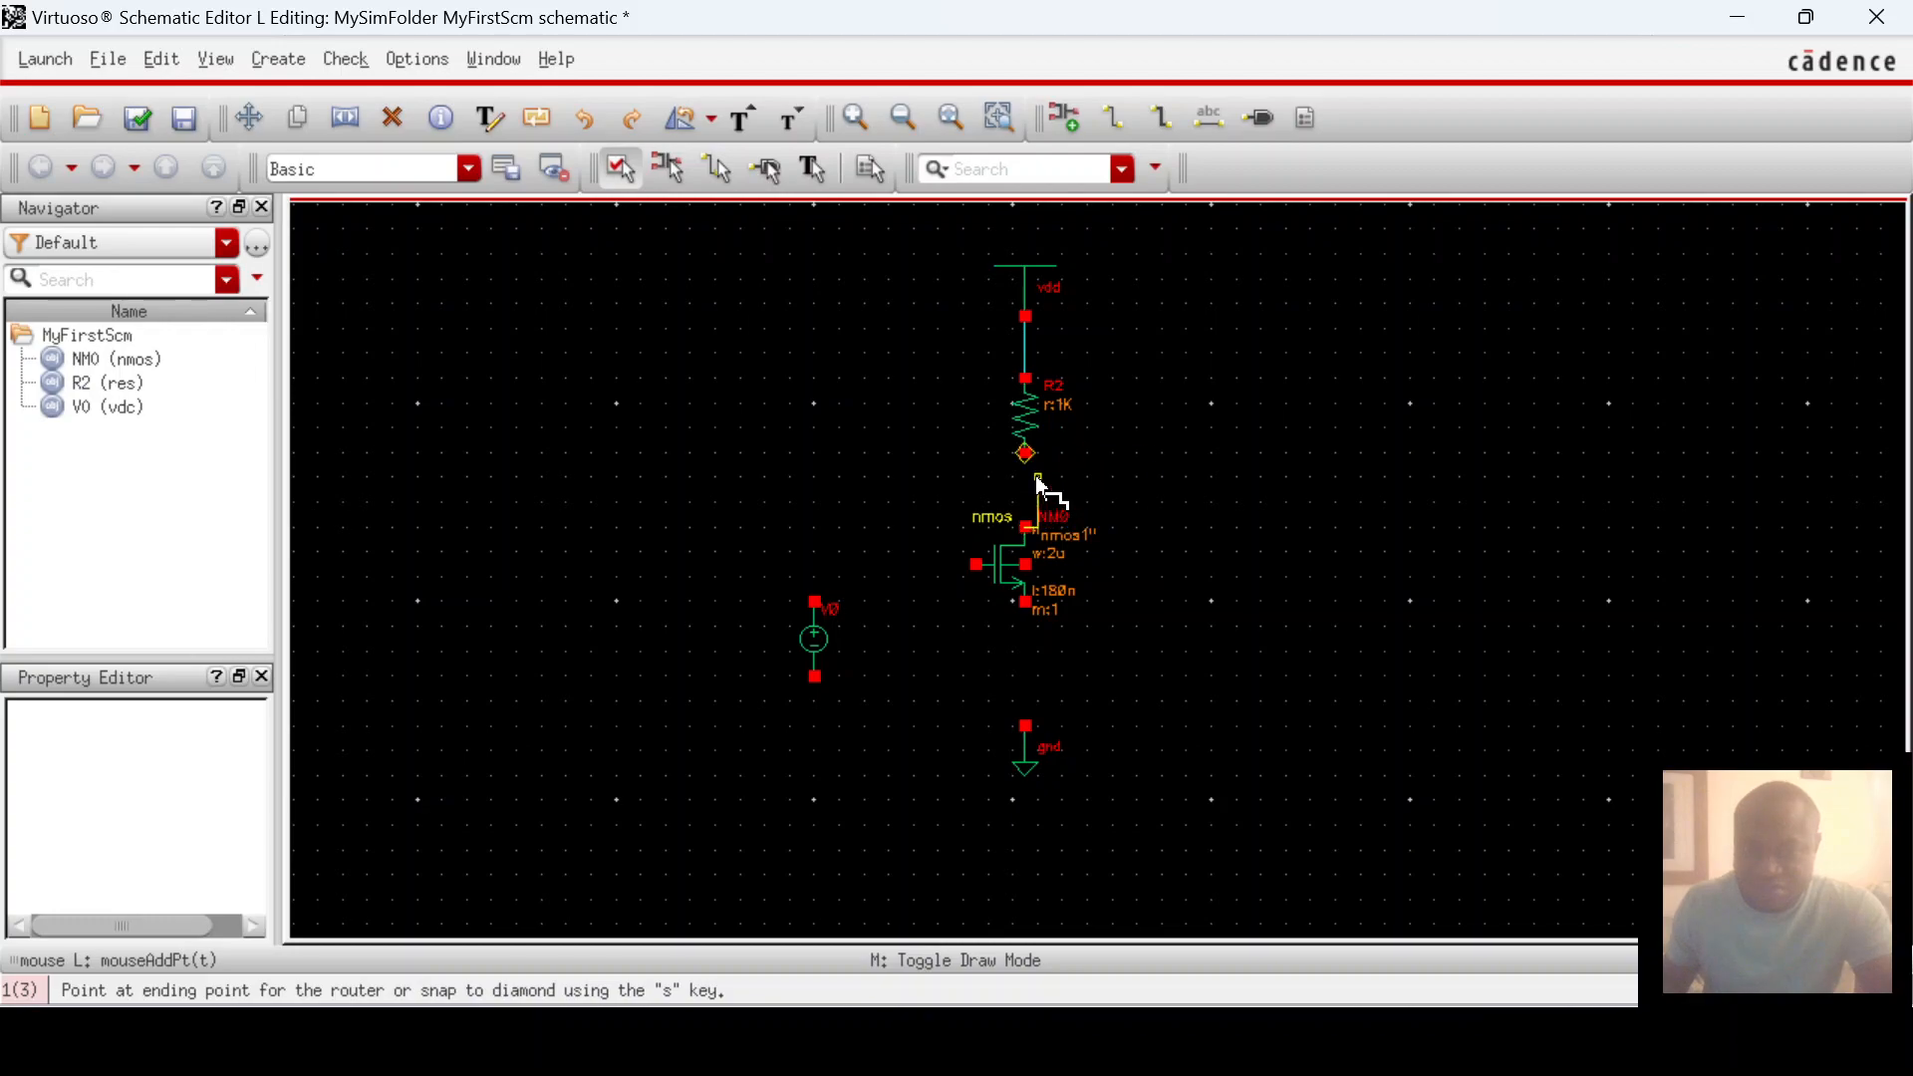
{"action": "left_click", "coordinate": [1027, 455]}
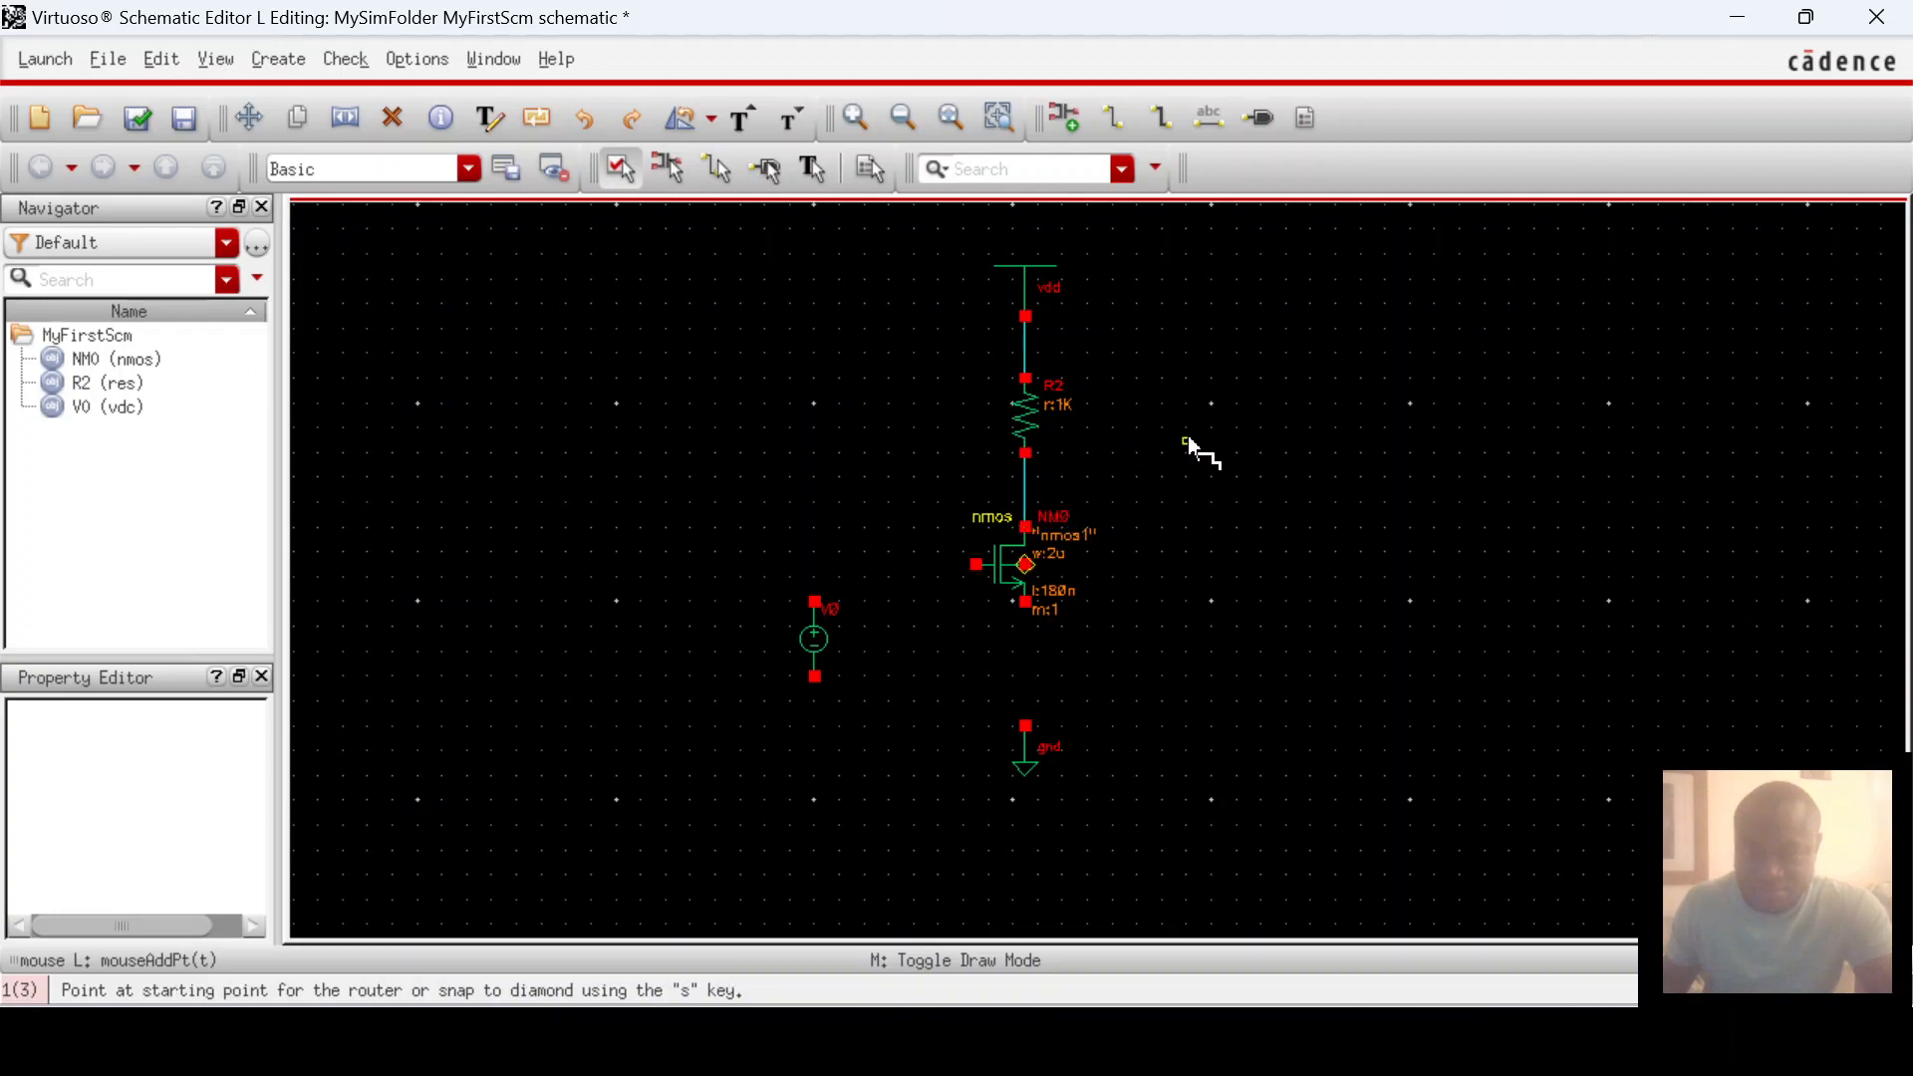
{"action": "left_click", "coordinate": [1026, 602]}
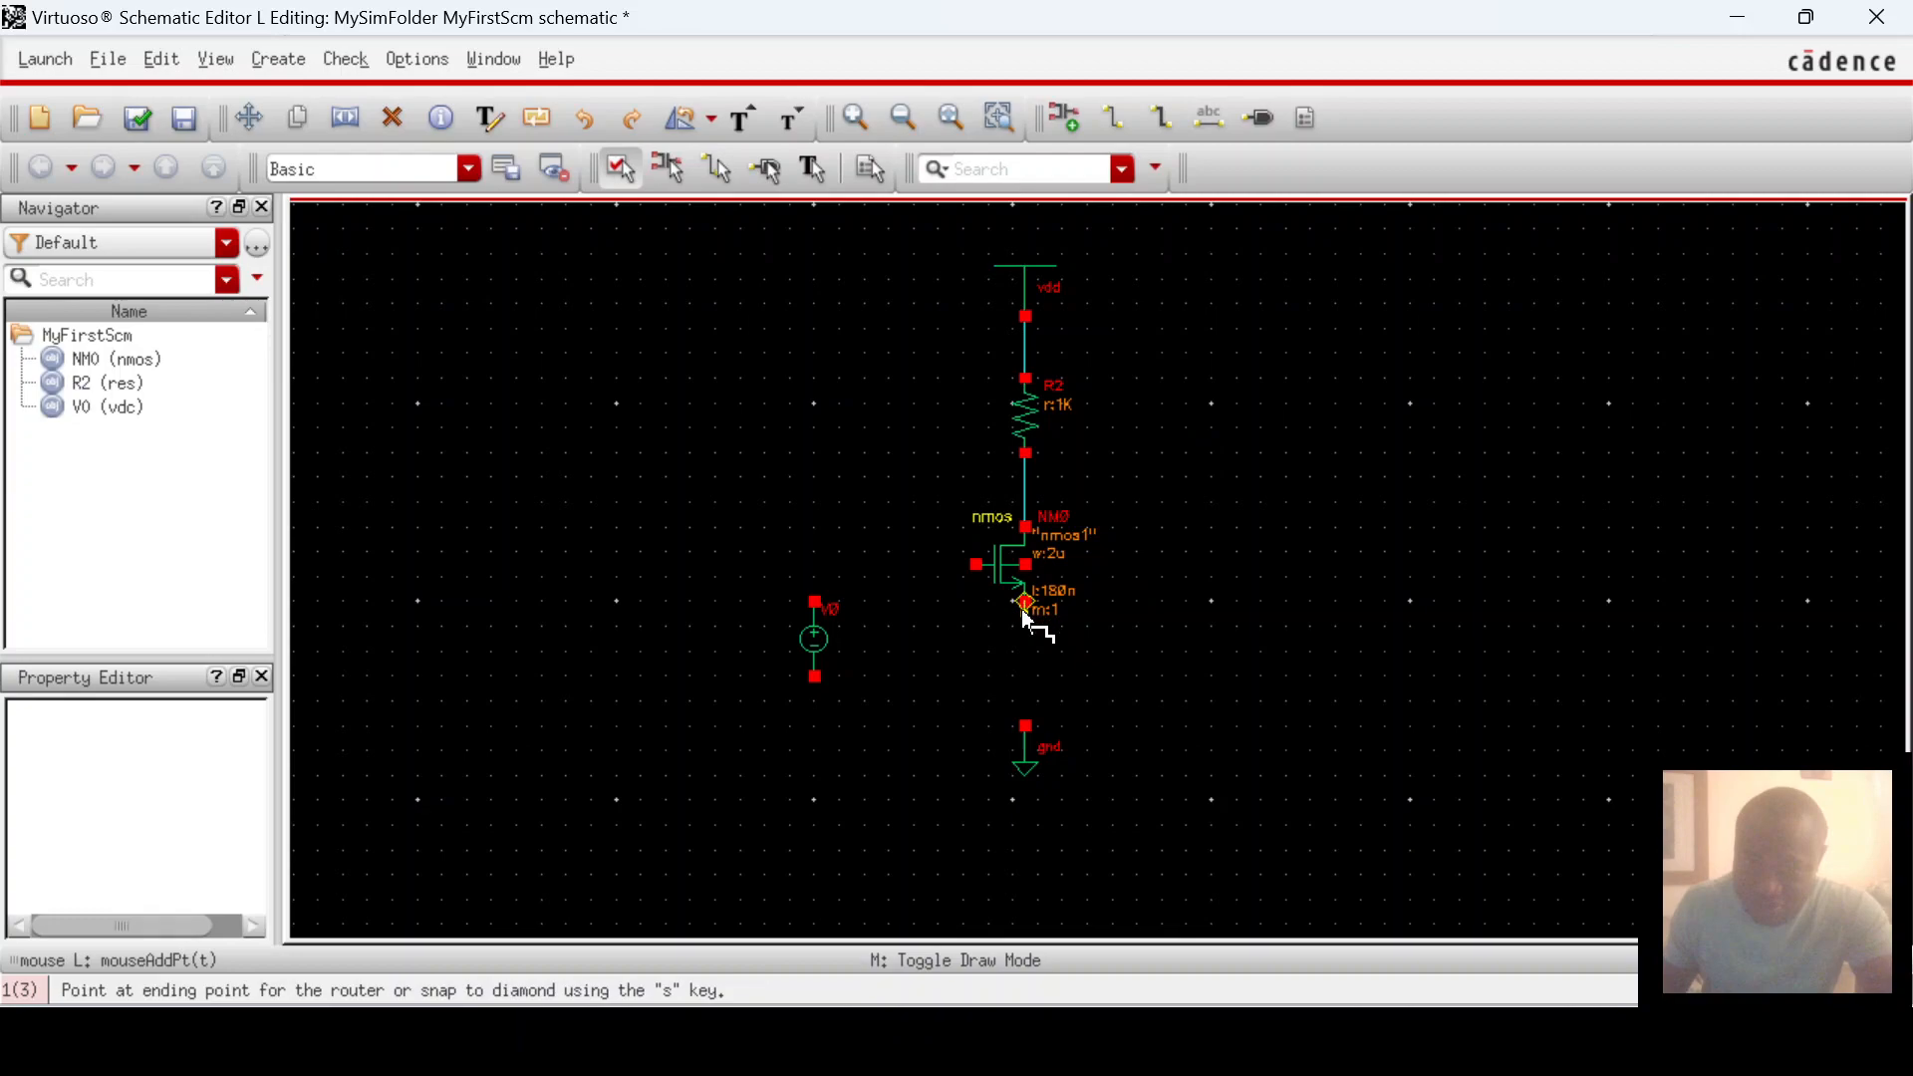
{"action": "left_click", "coordinate": [1026, 728]}
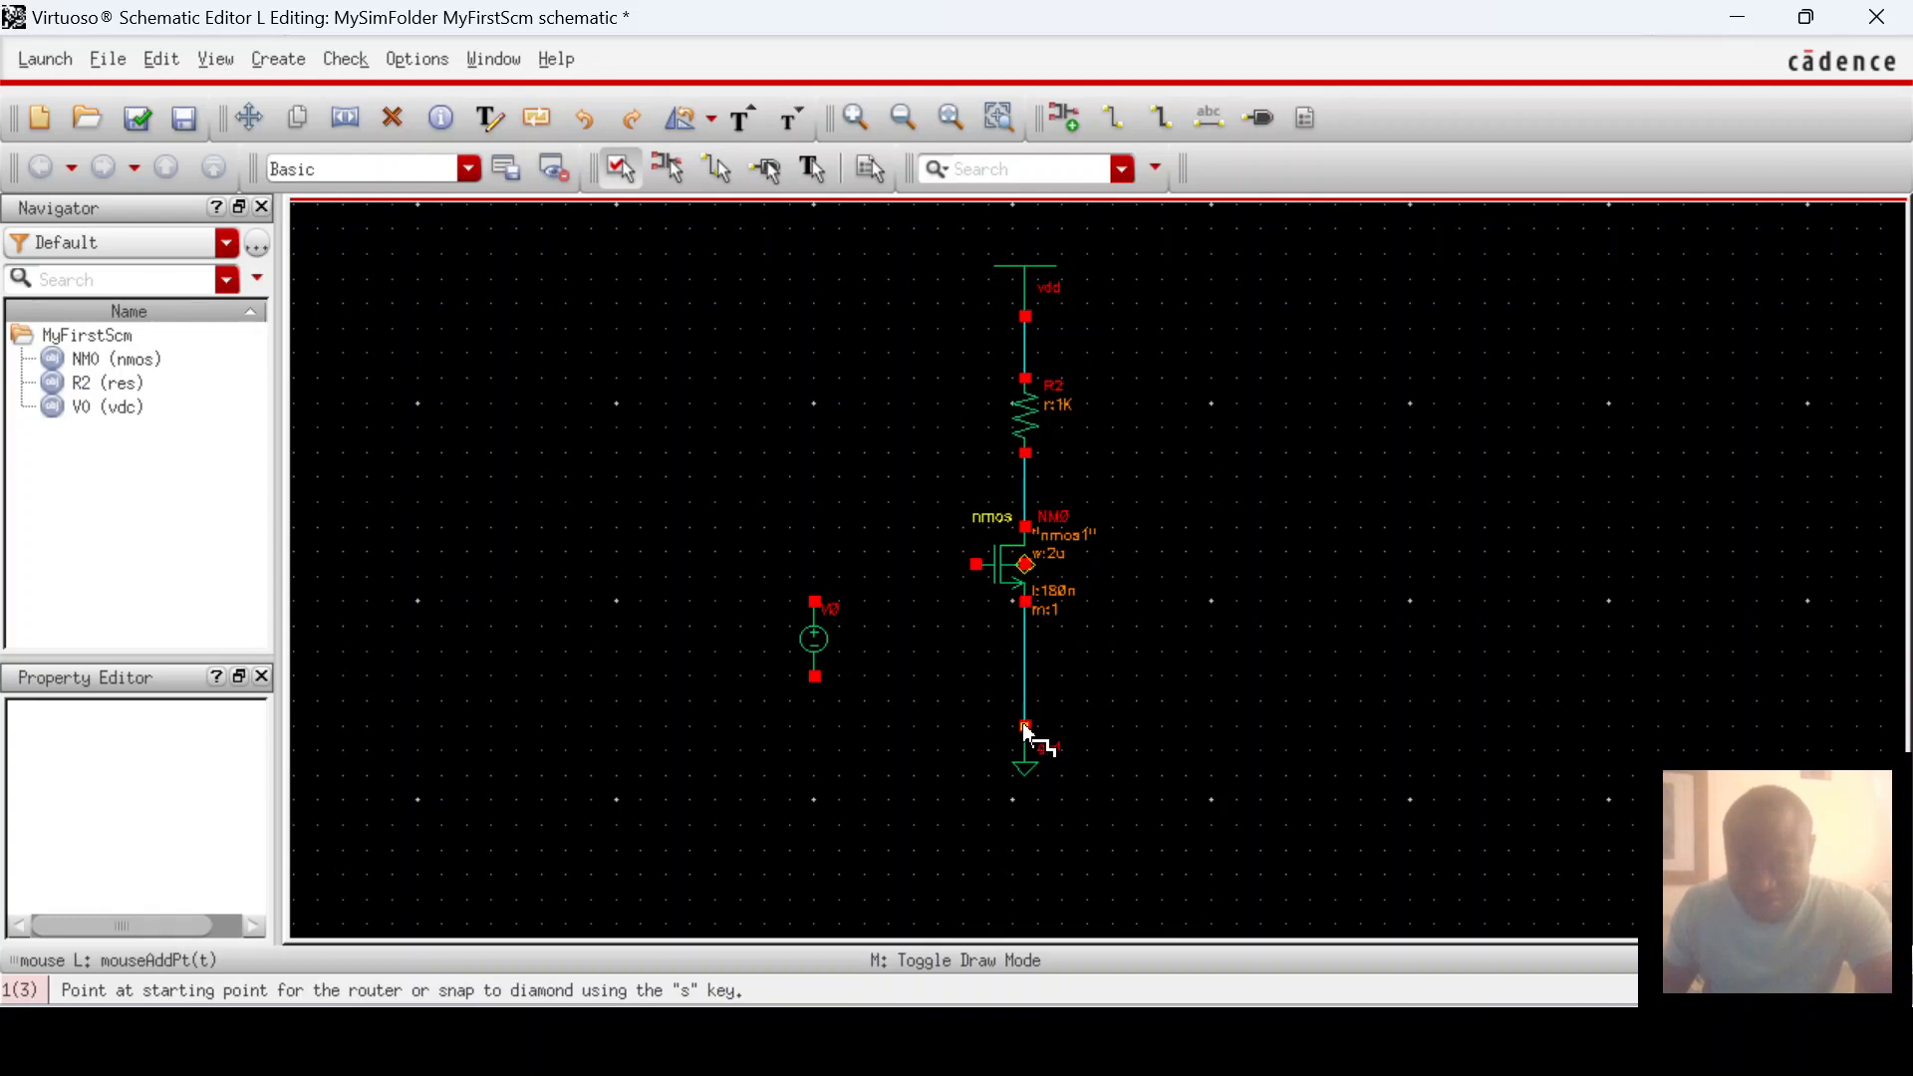
Step: Wire the NMOS gate to V0's top and V0's bottom to the ground node
{"action": "left_click", "coordinate": [978, 566]}
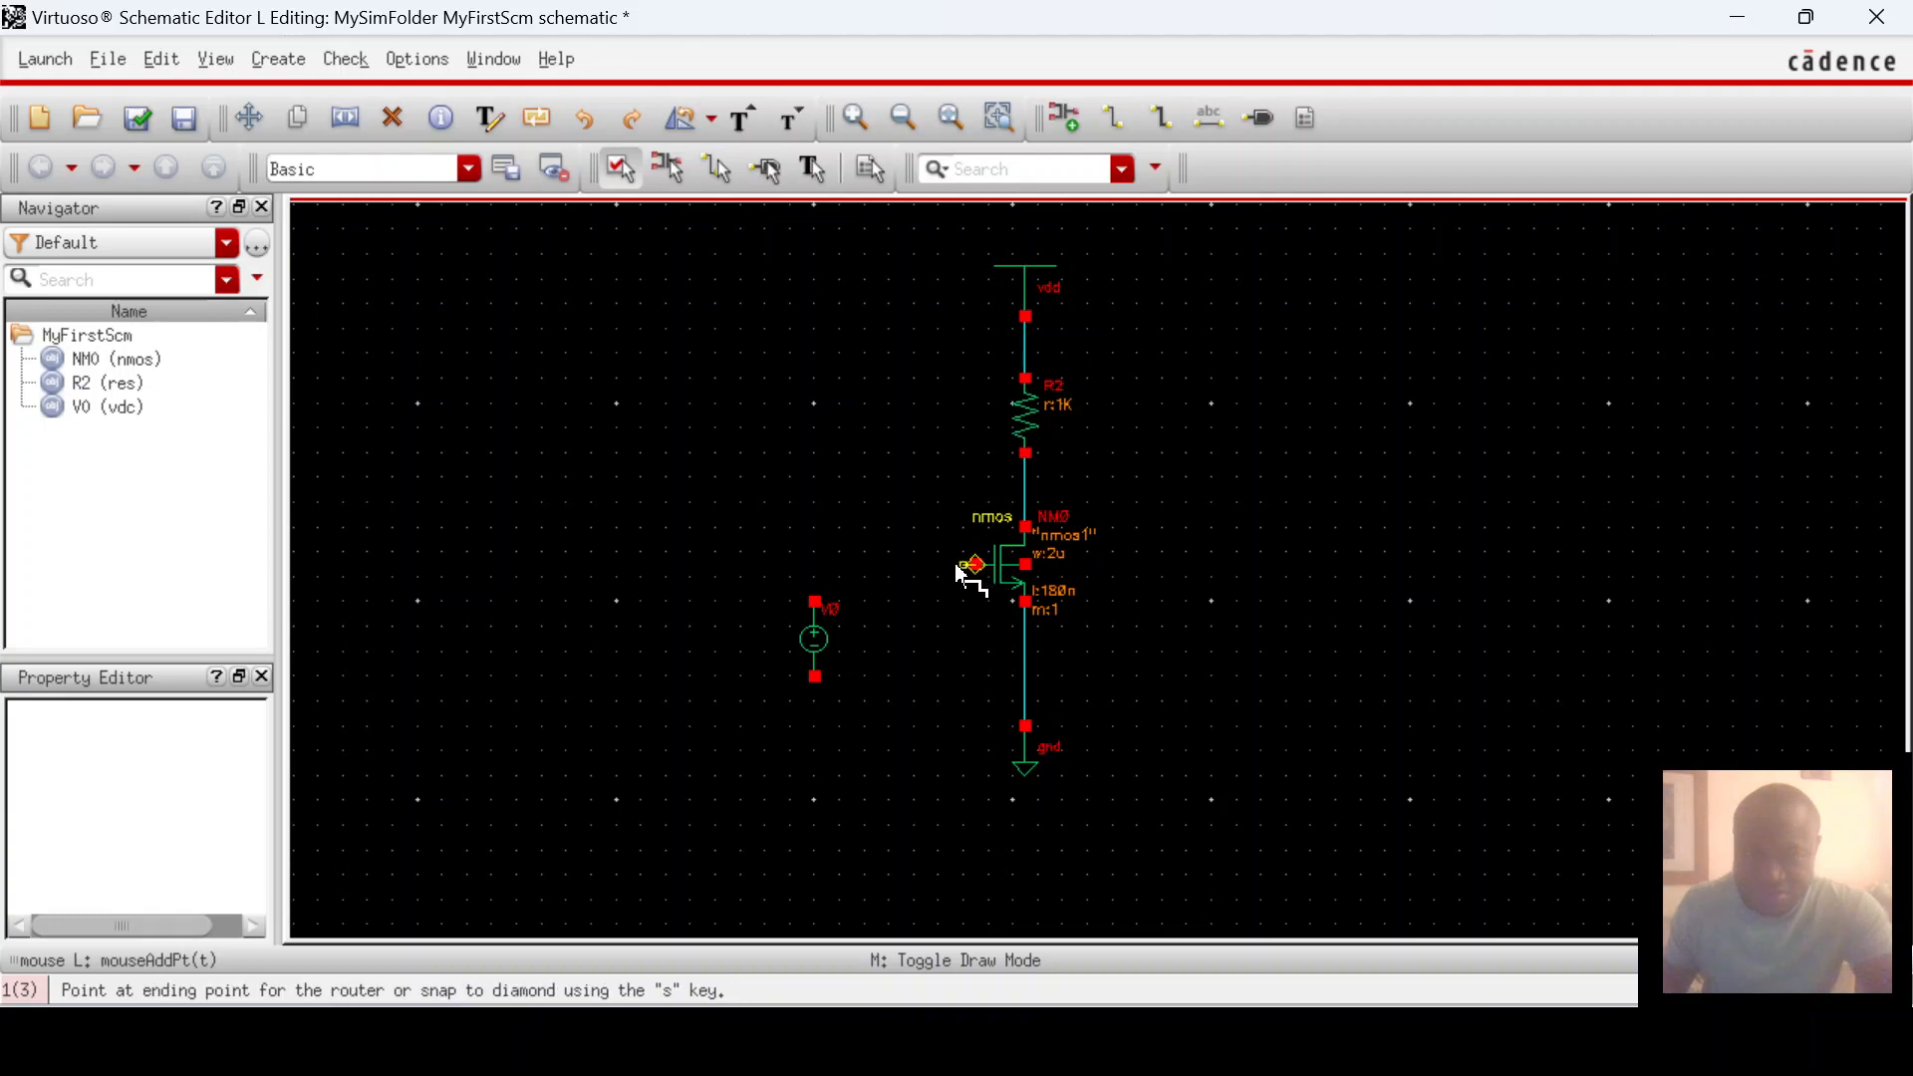
{"action": "left_click", "coordinate": [815, 602]}
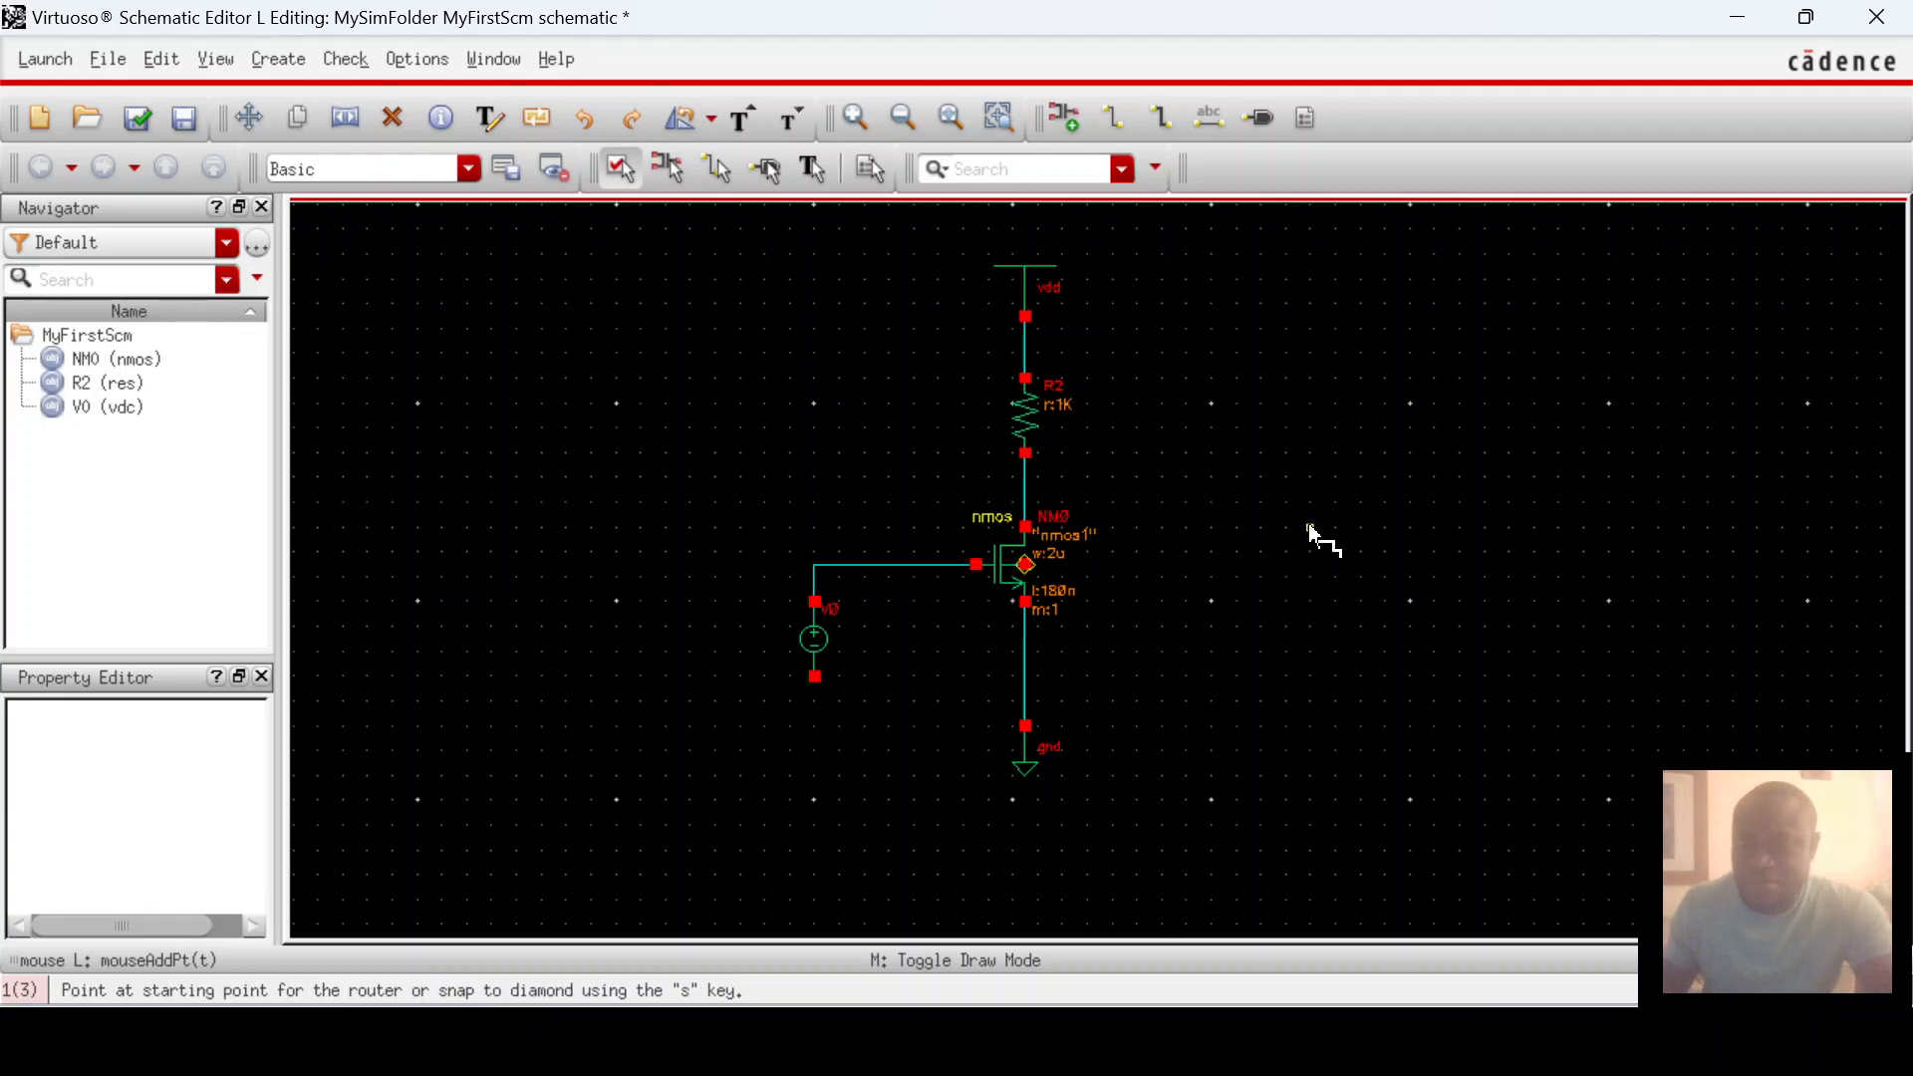
{"action": "left_click", "coordinate": [814, 676]}
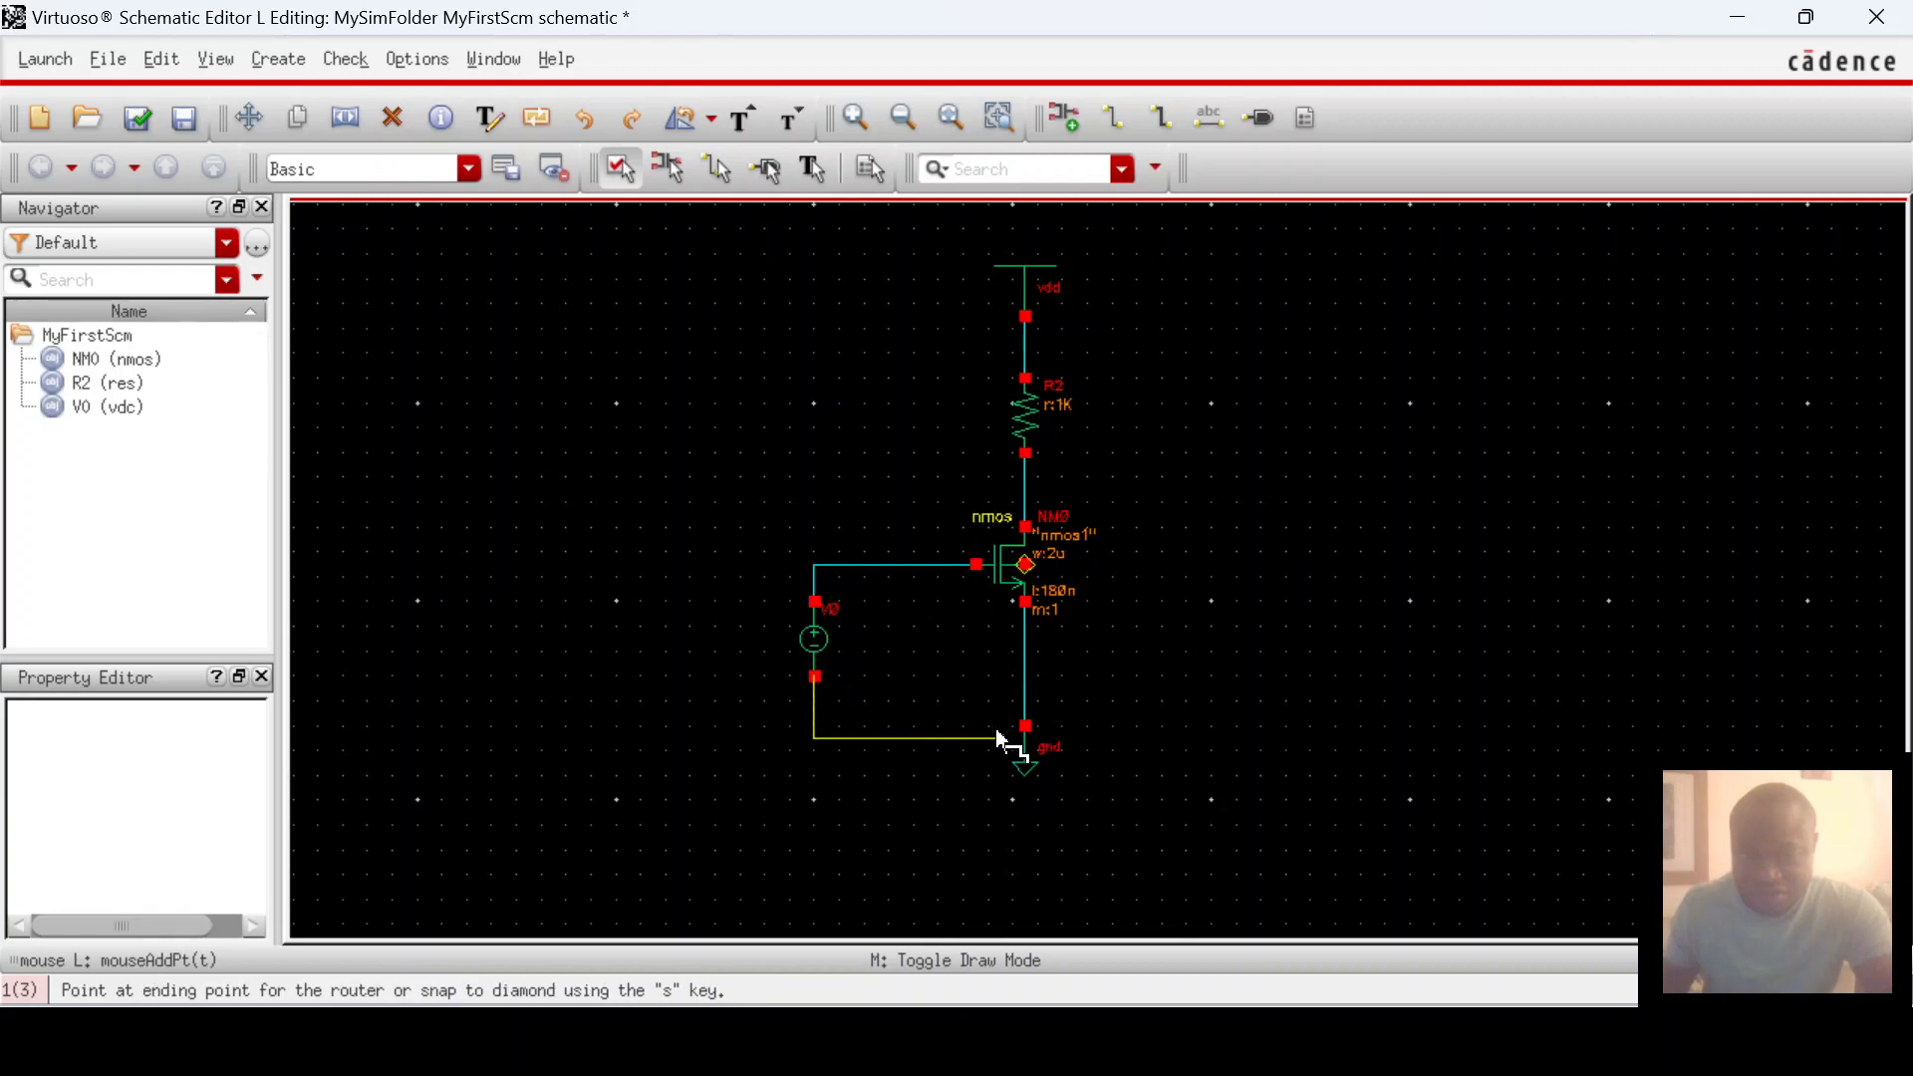
{"action": "left_click", "coordinate": [1027, 727]}
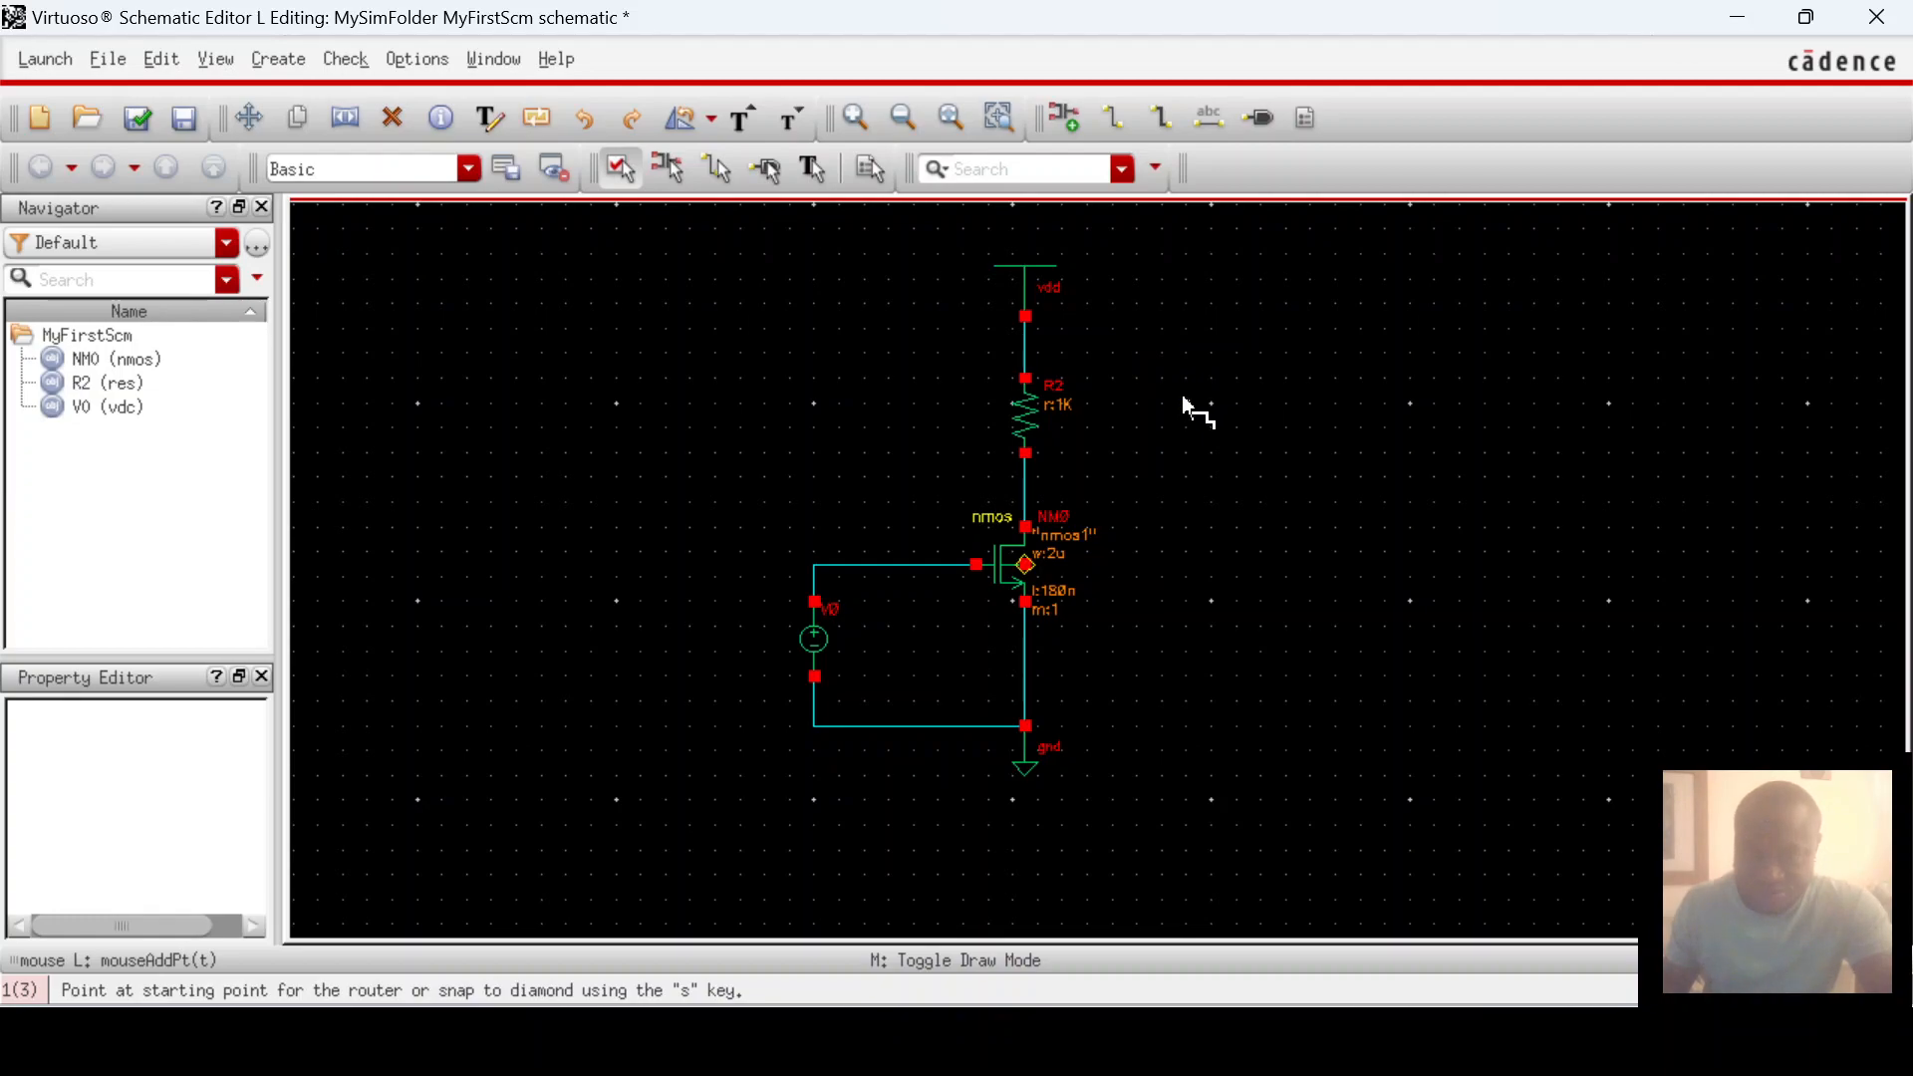
{"action": "key", "text": "Escape"}
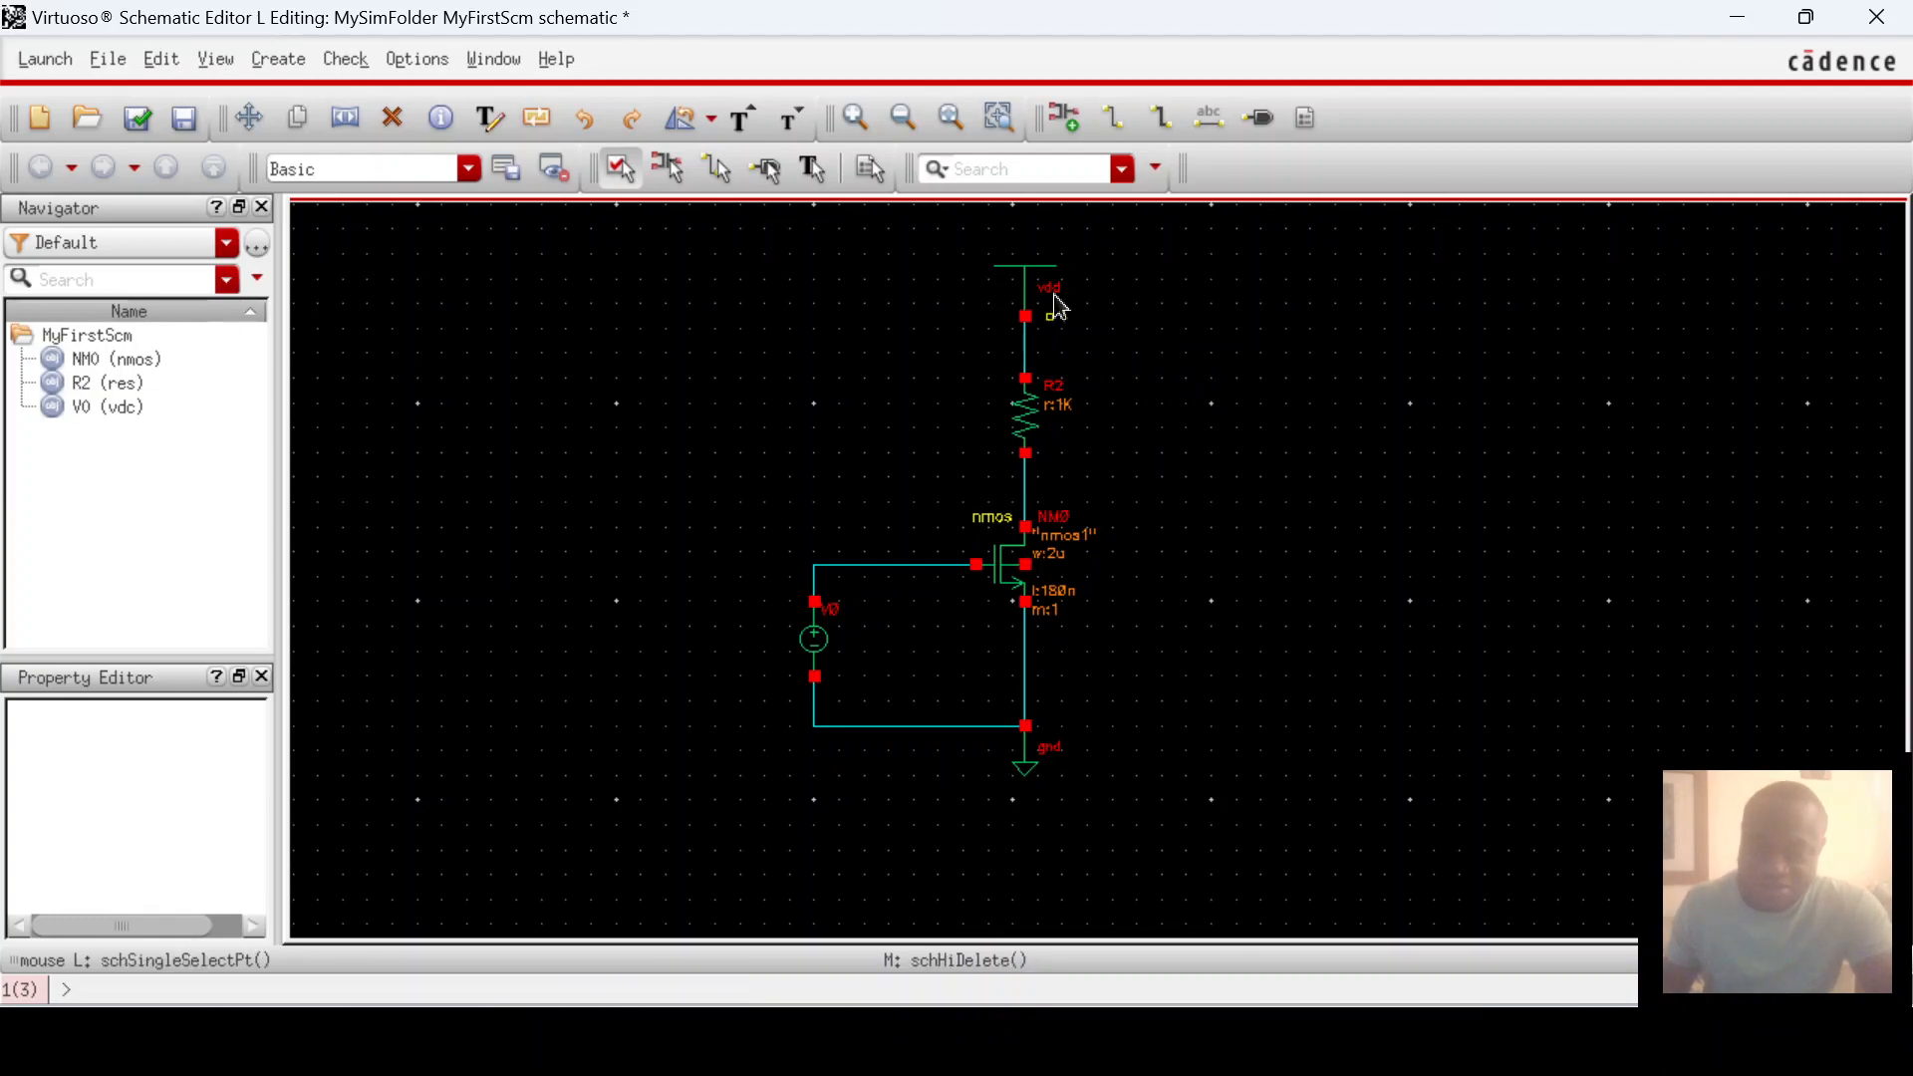
Step: Copy source V0 to the right of the circuit to create V1
{"action": "left_click", "coordinate": [815, 650]}
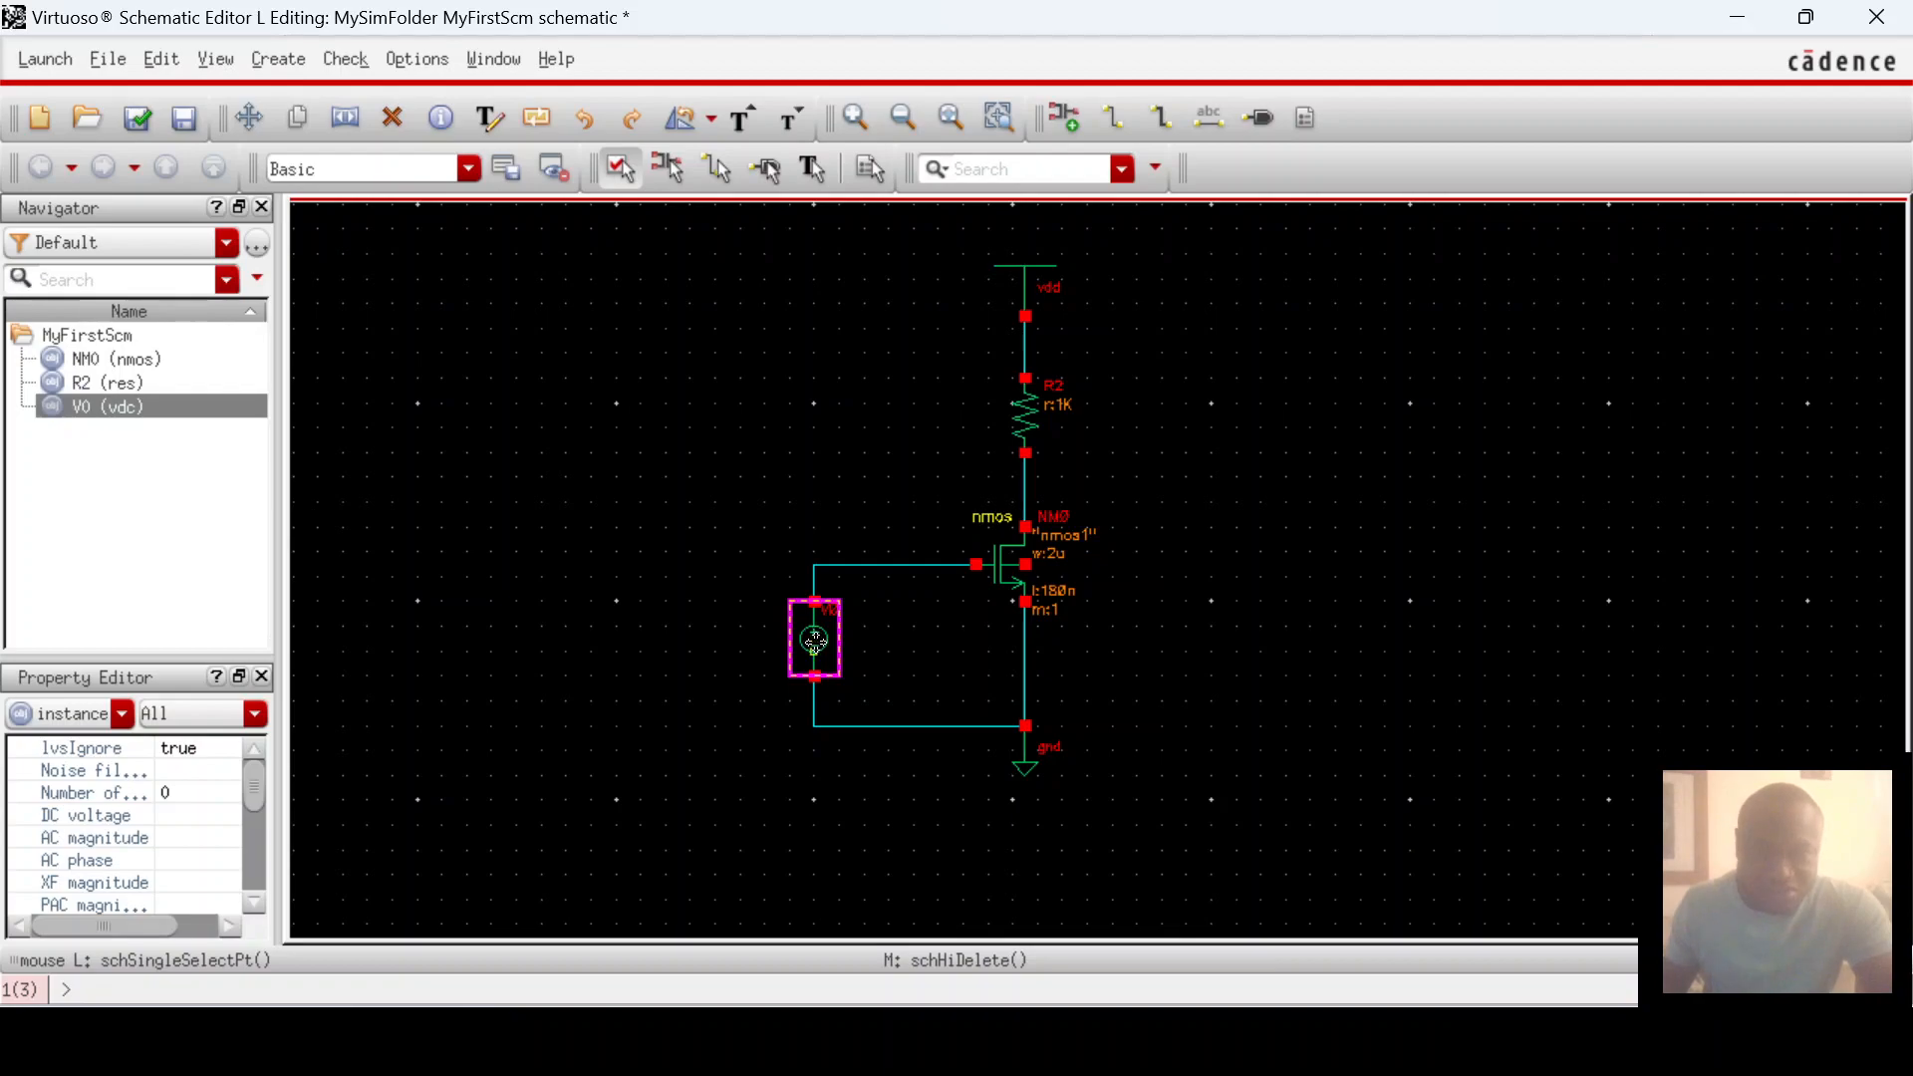
{"action": "left_click", "coordinate": [300, 121]}
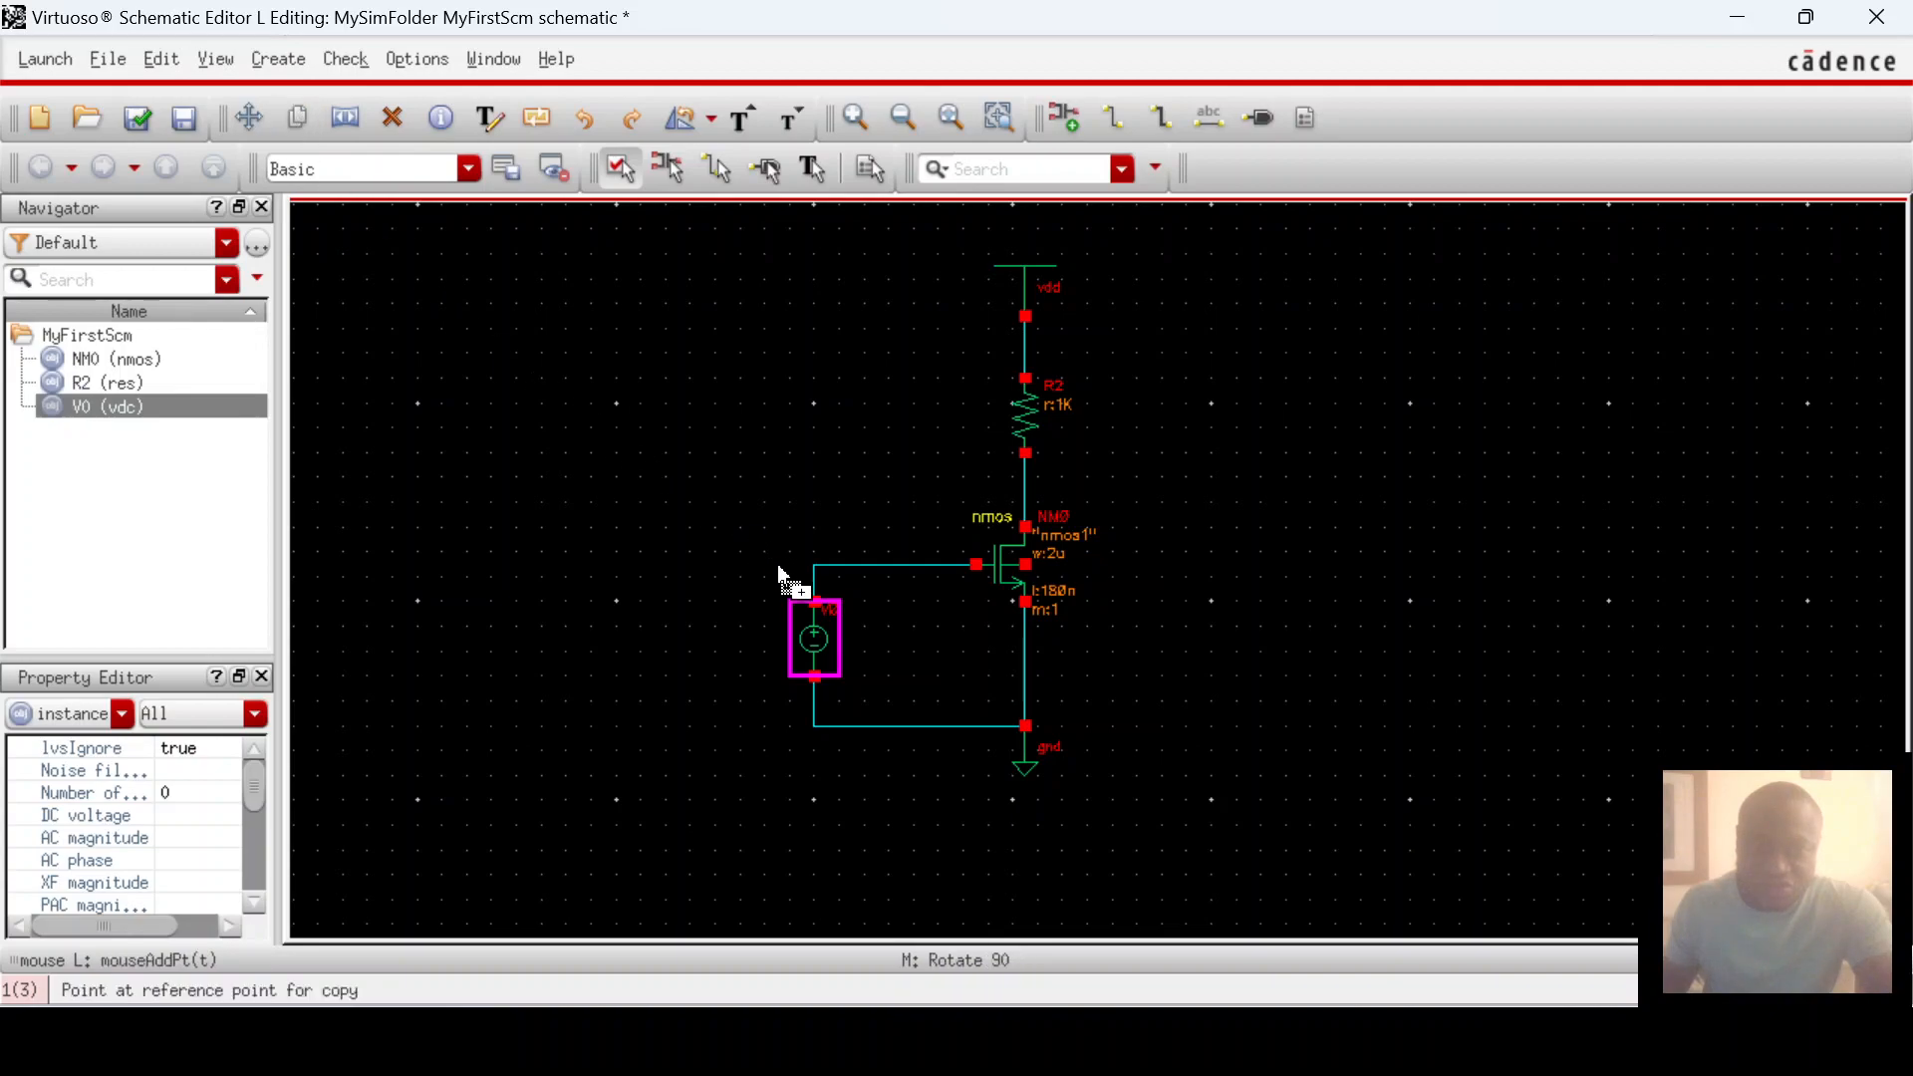
{"action": "left_click", "coordinate": [815, 644]}
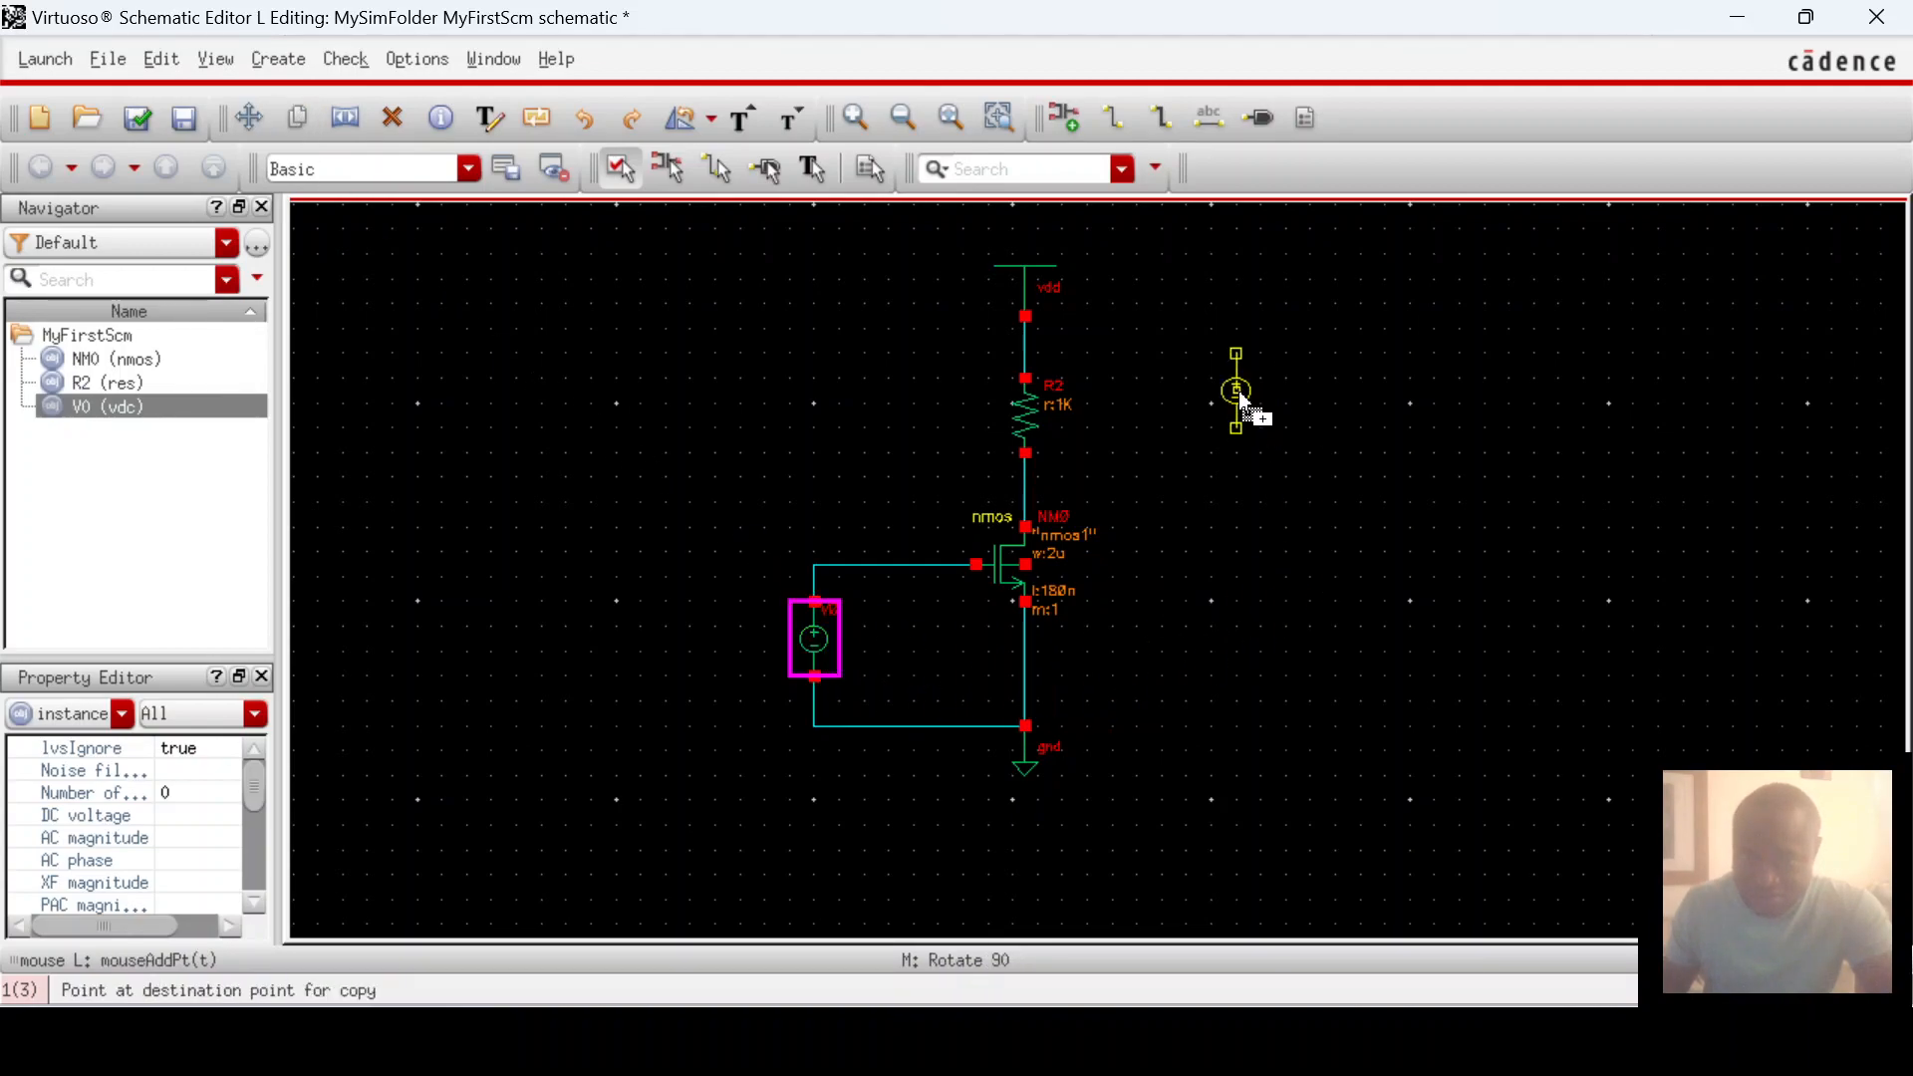
{"action": "left_click", "coordinate": [1308, 415]}
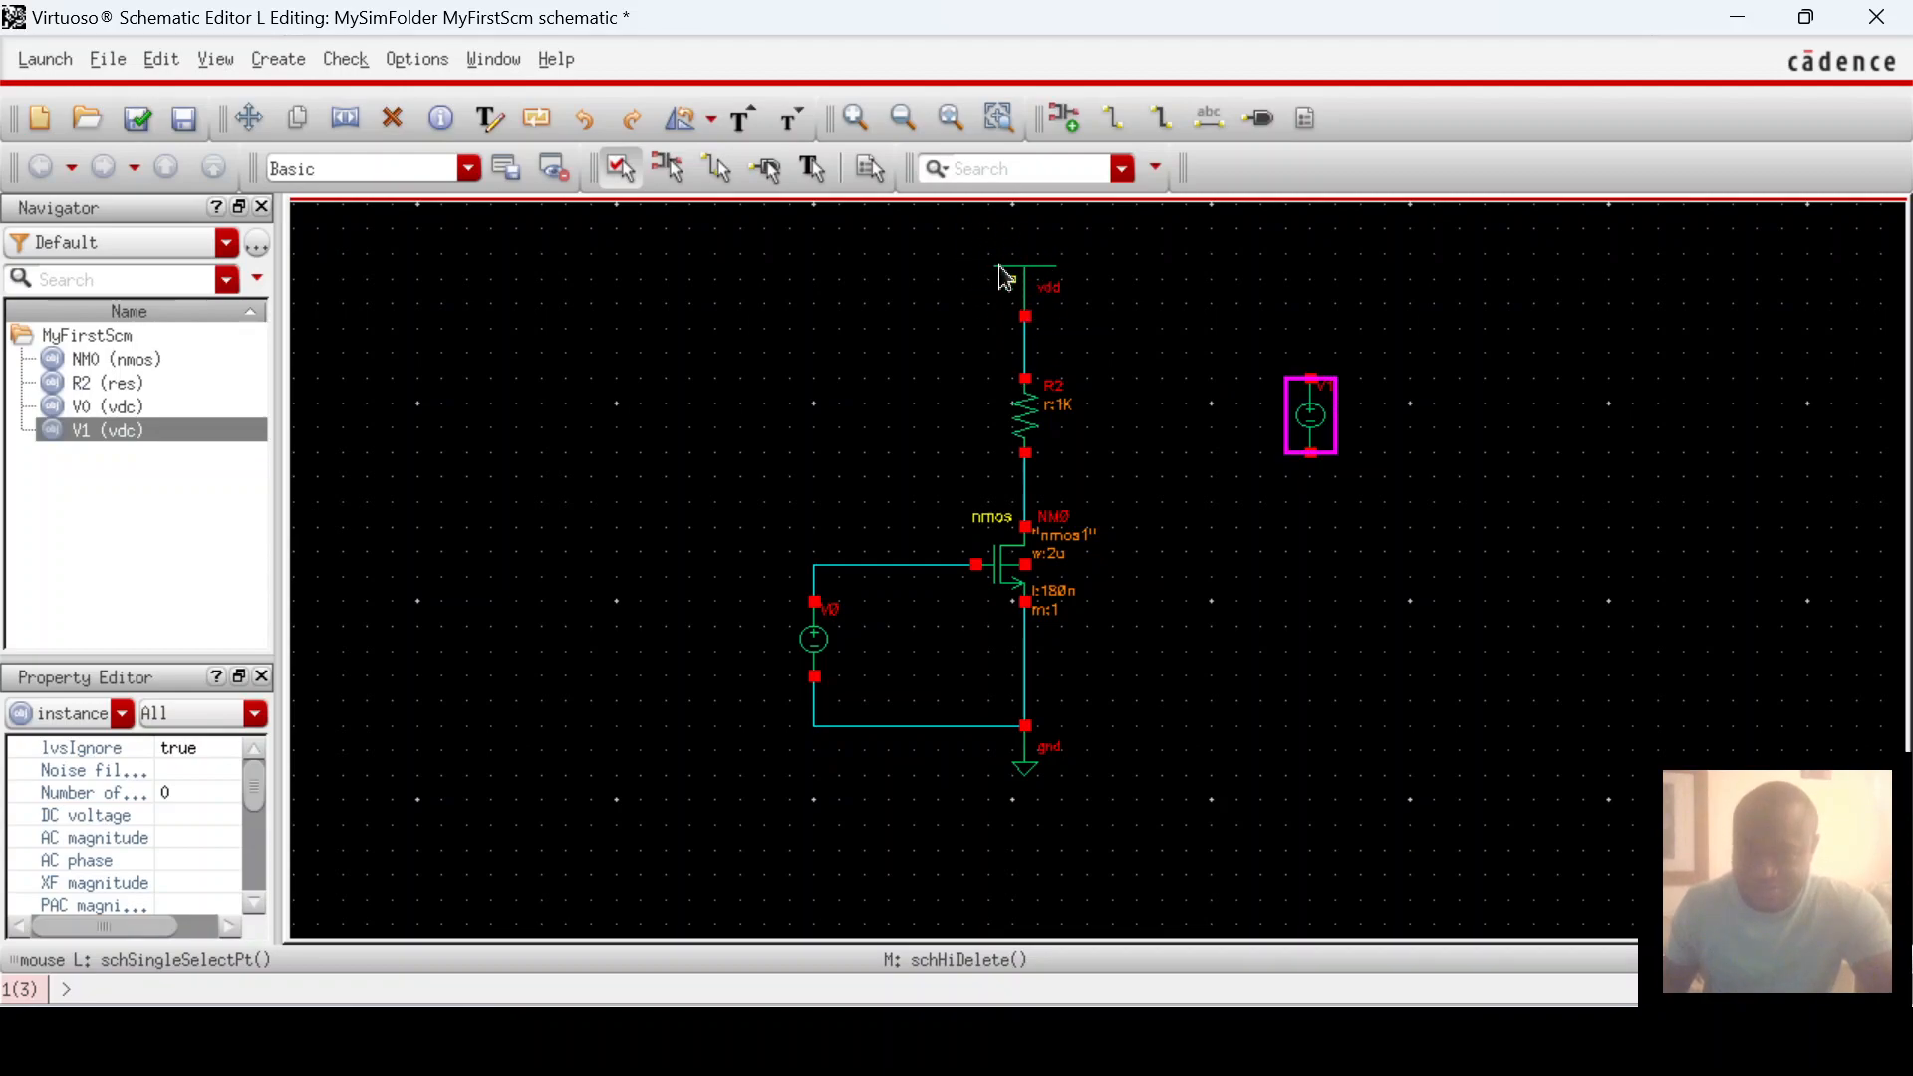
Step: Copy the vdd symbol above V1 and the ground symbol below it
{"action": "left_click", "coordinate": [1028, 287]}
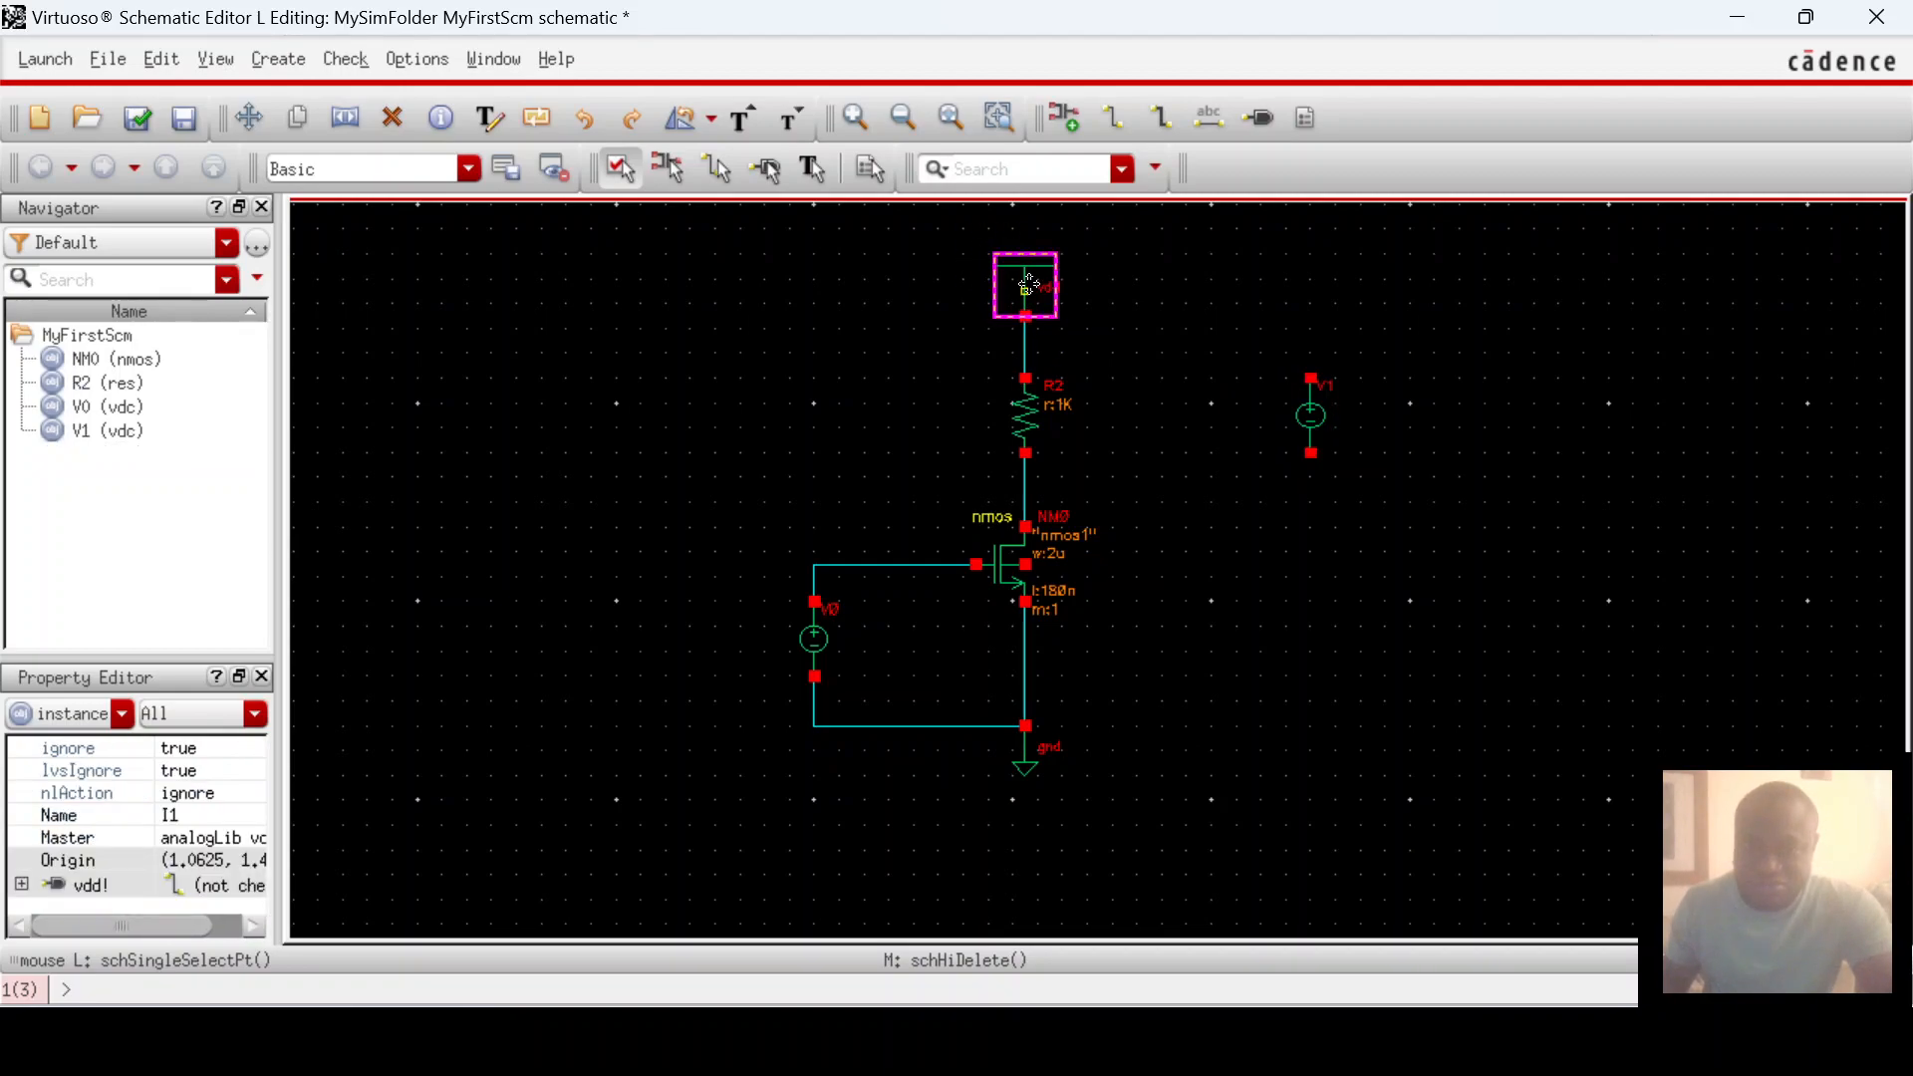
{"action": "left_click", "coordinate": [296, 121]}
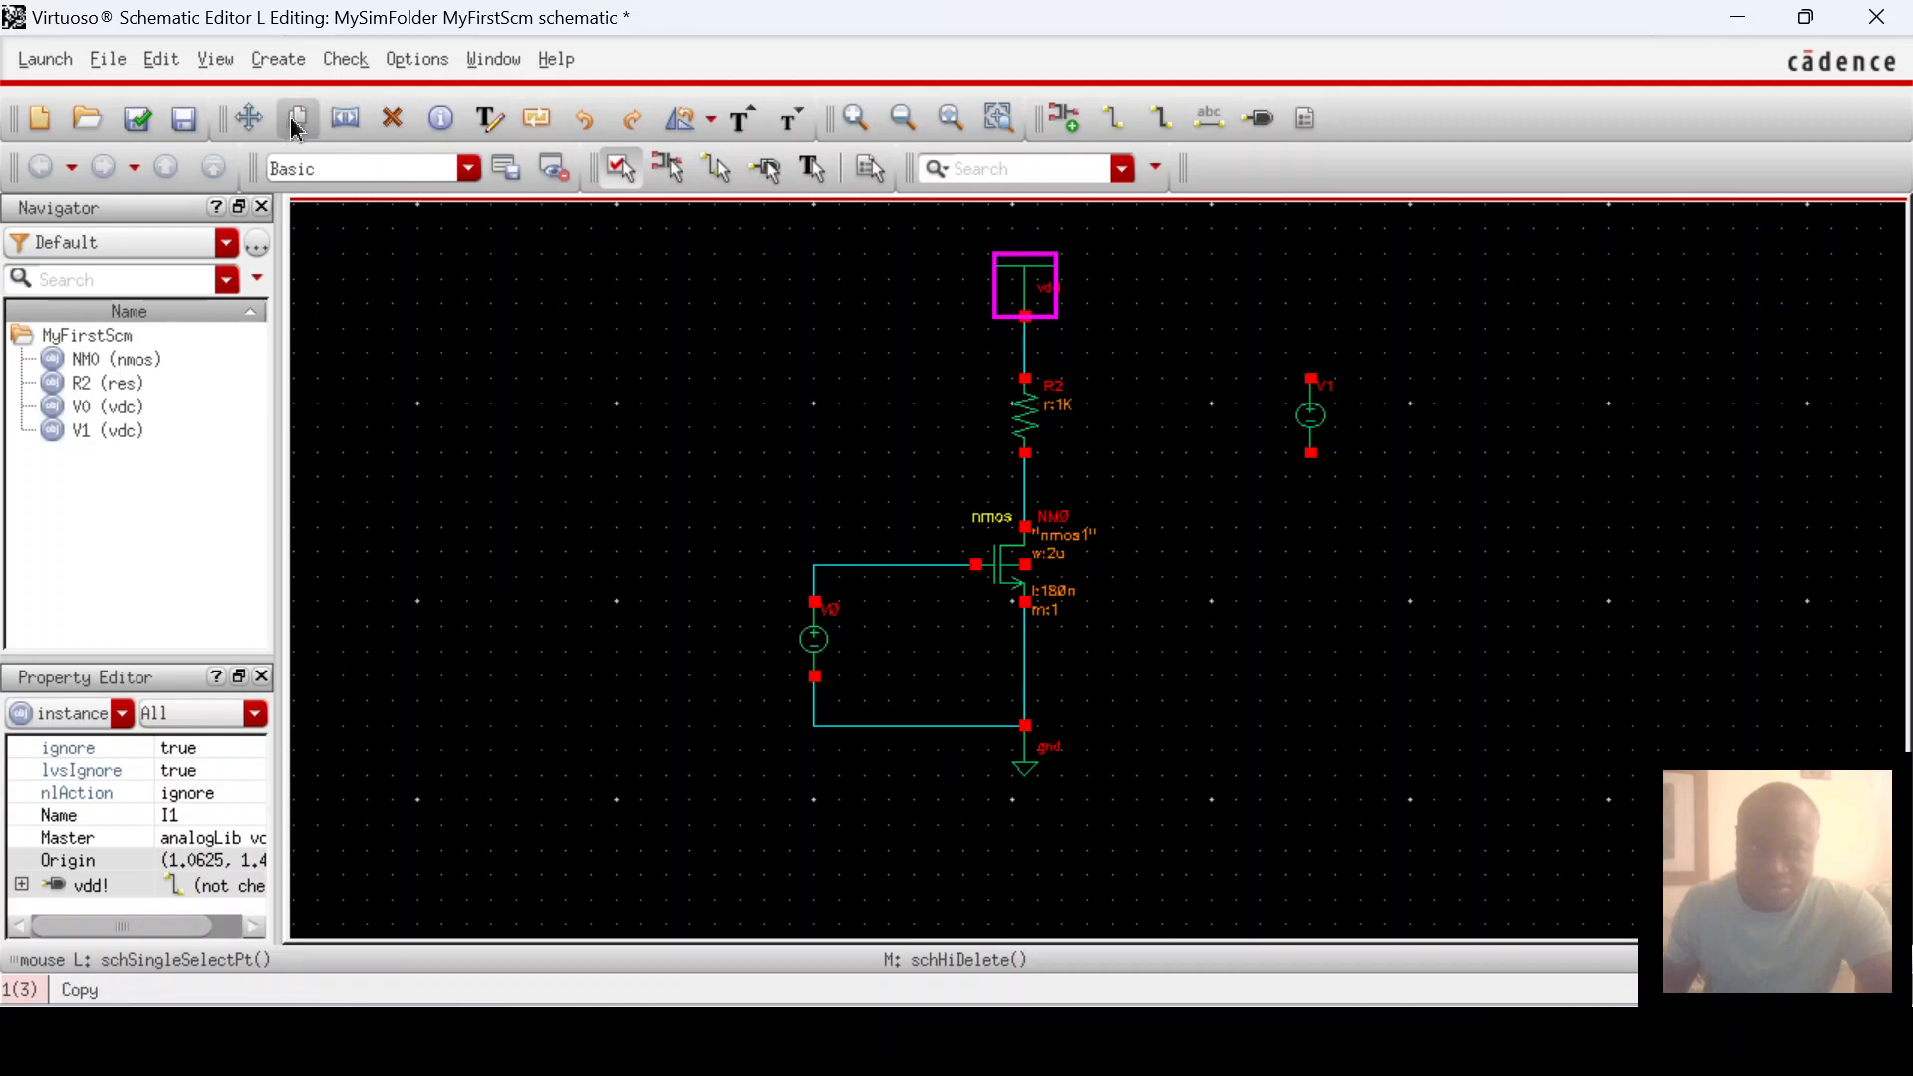
{"action": "left_click", "coordinate": [1034, 283]}
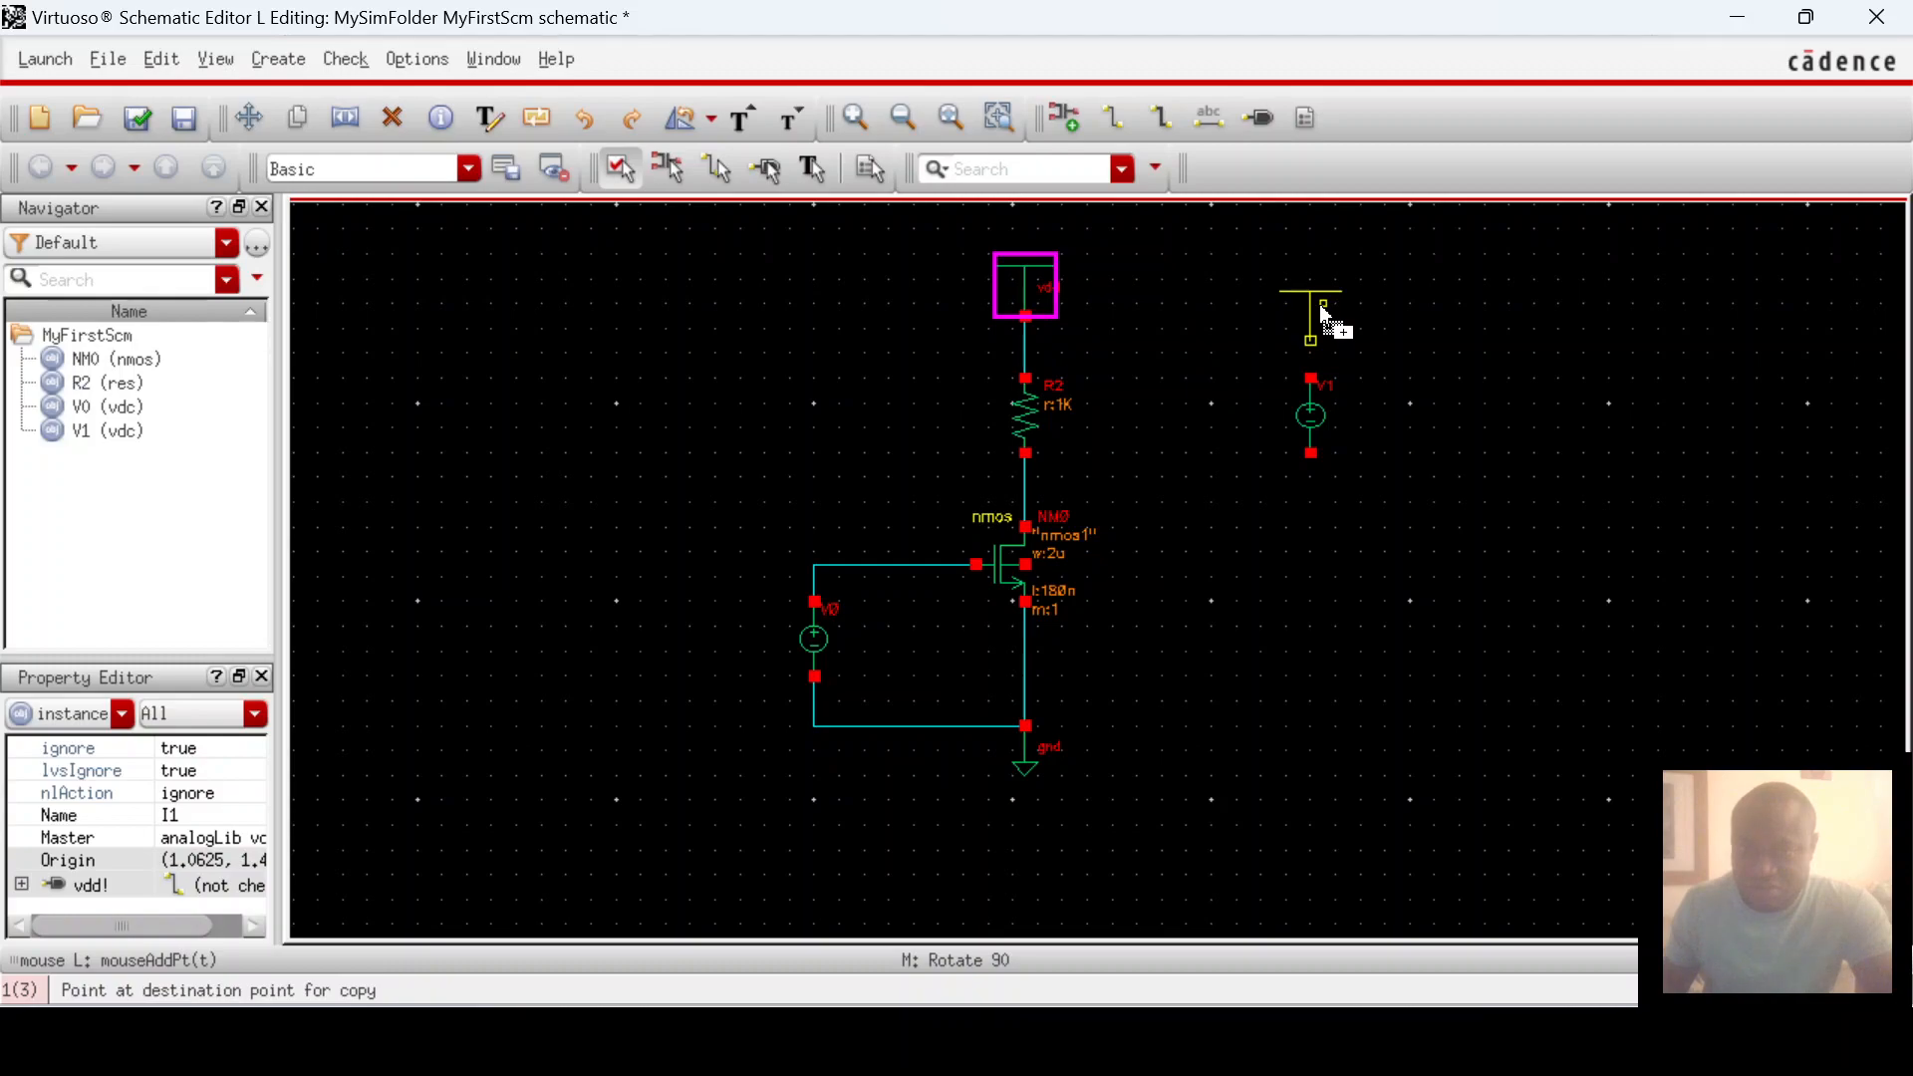
{"action": "left_click", "coordinate": [1319, 303]}
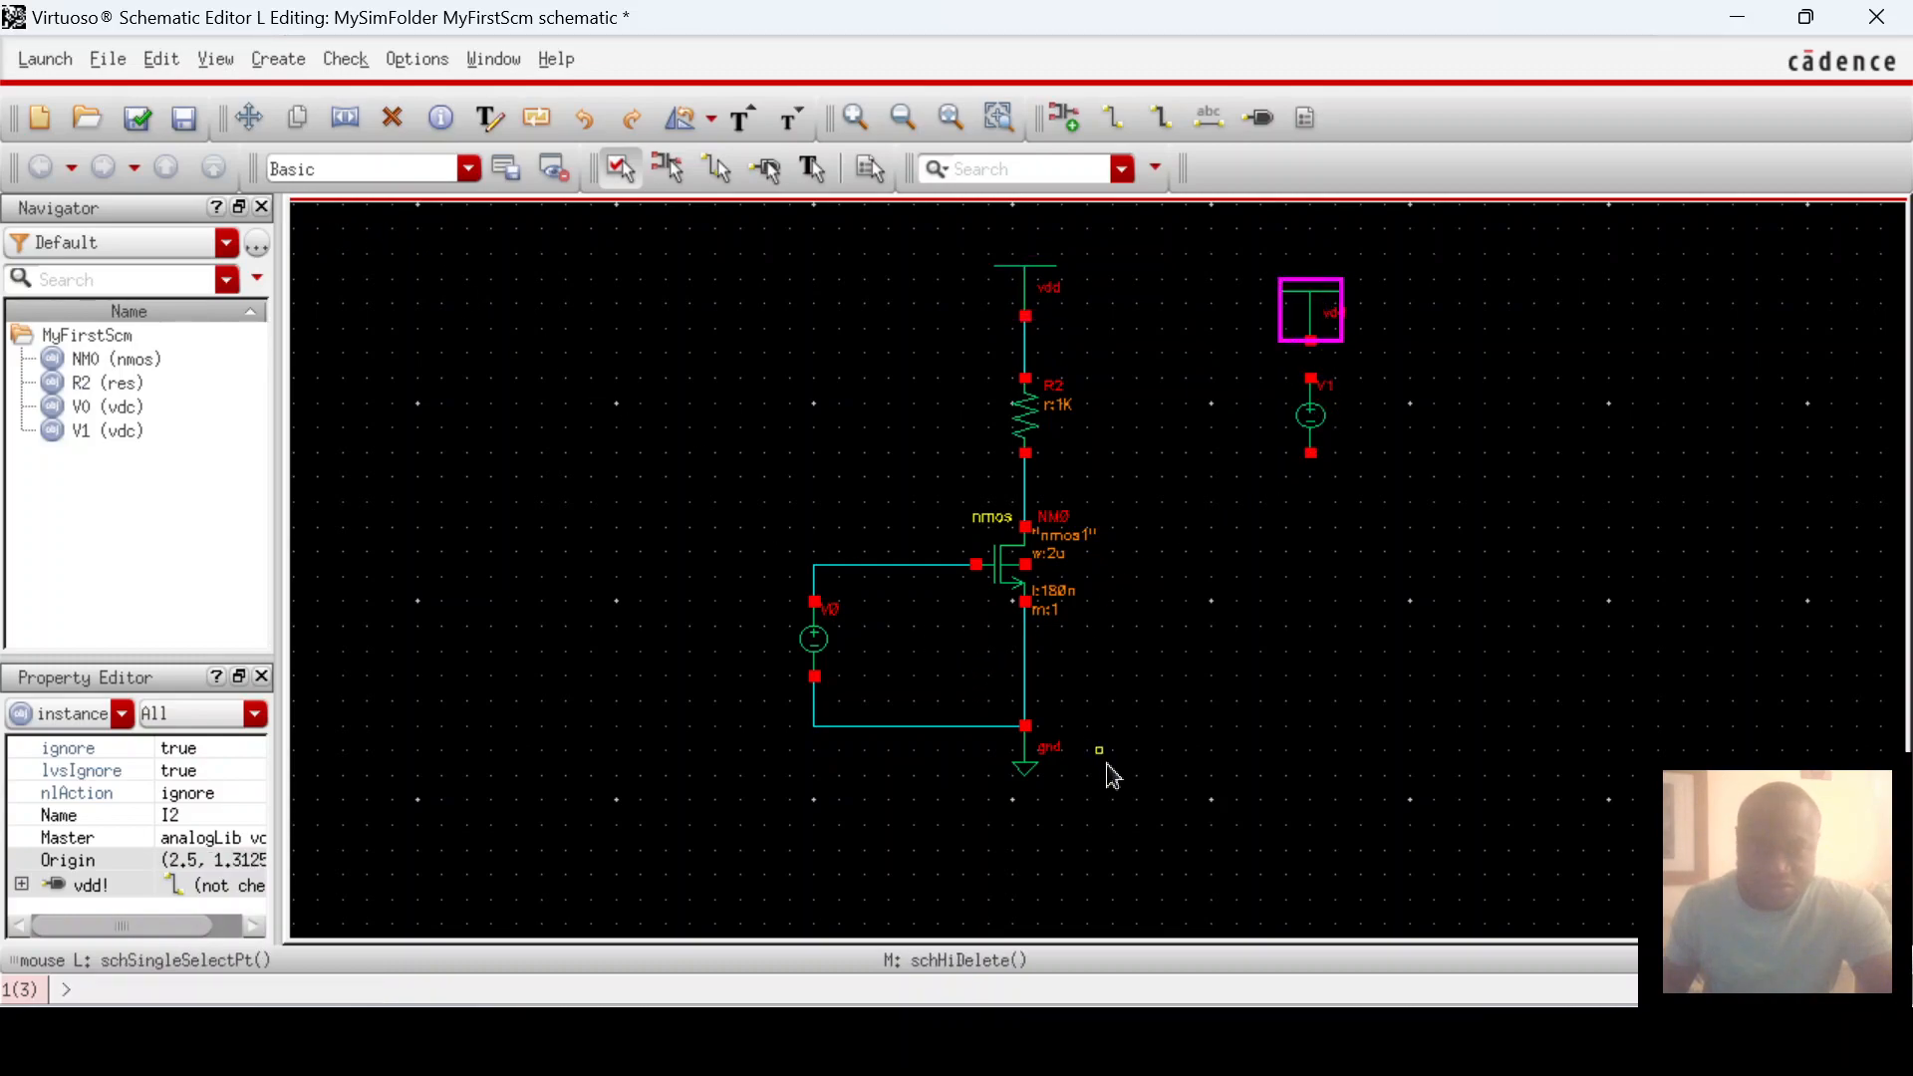
{"action": "left_click", "coordinate": [1027, 759]}
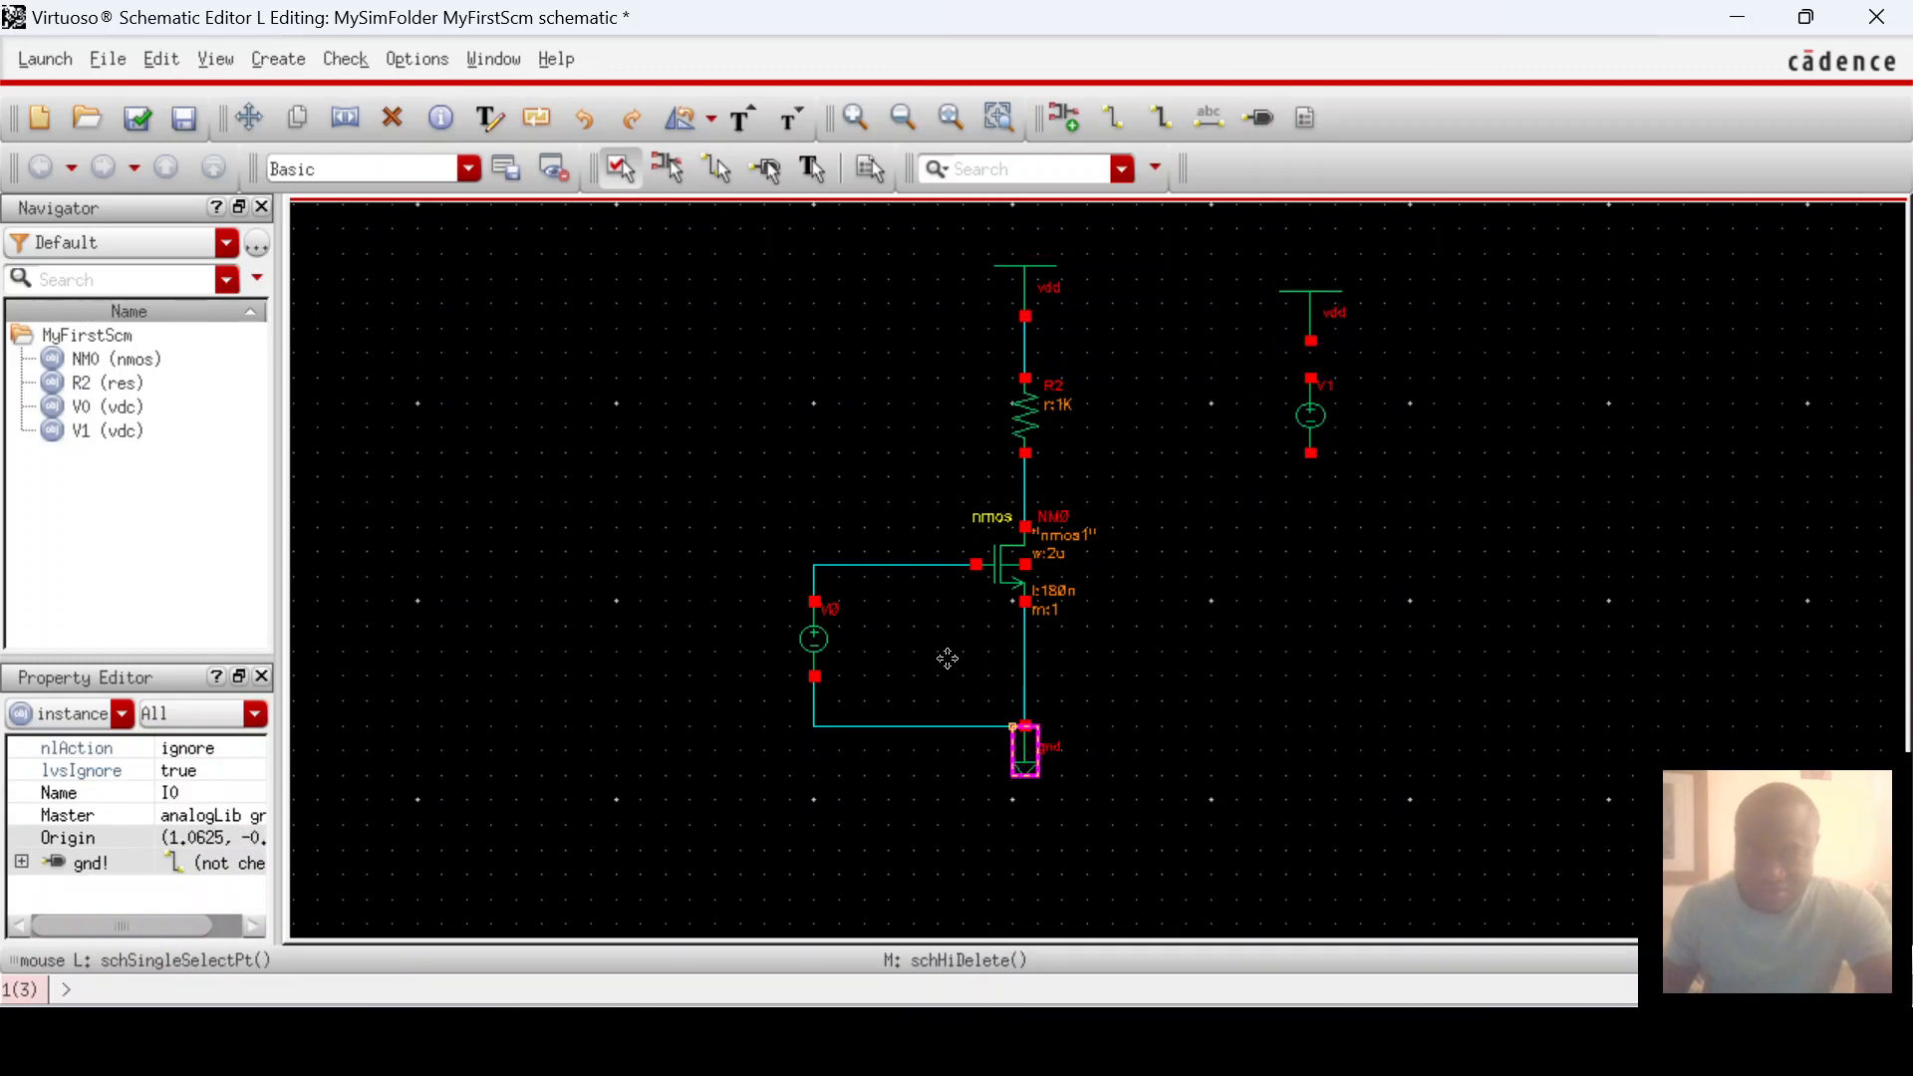
{"action": "left_click", "coordinate": [297, 119]}
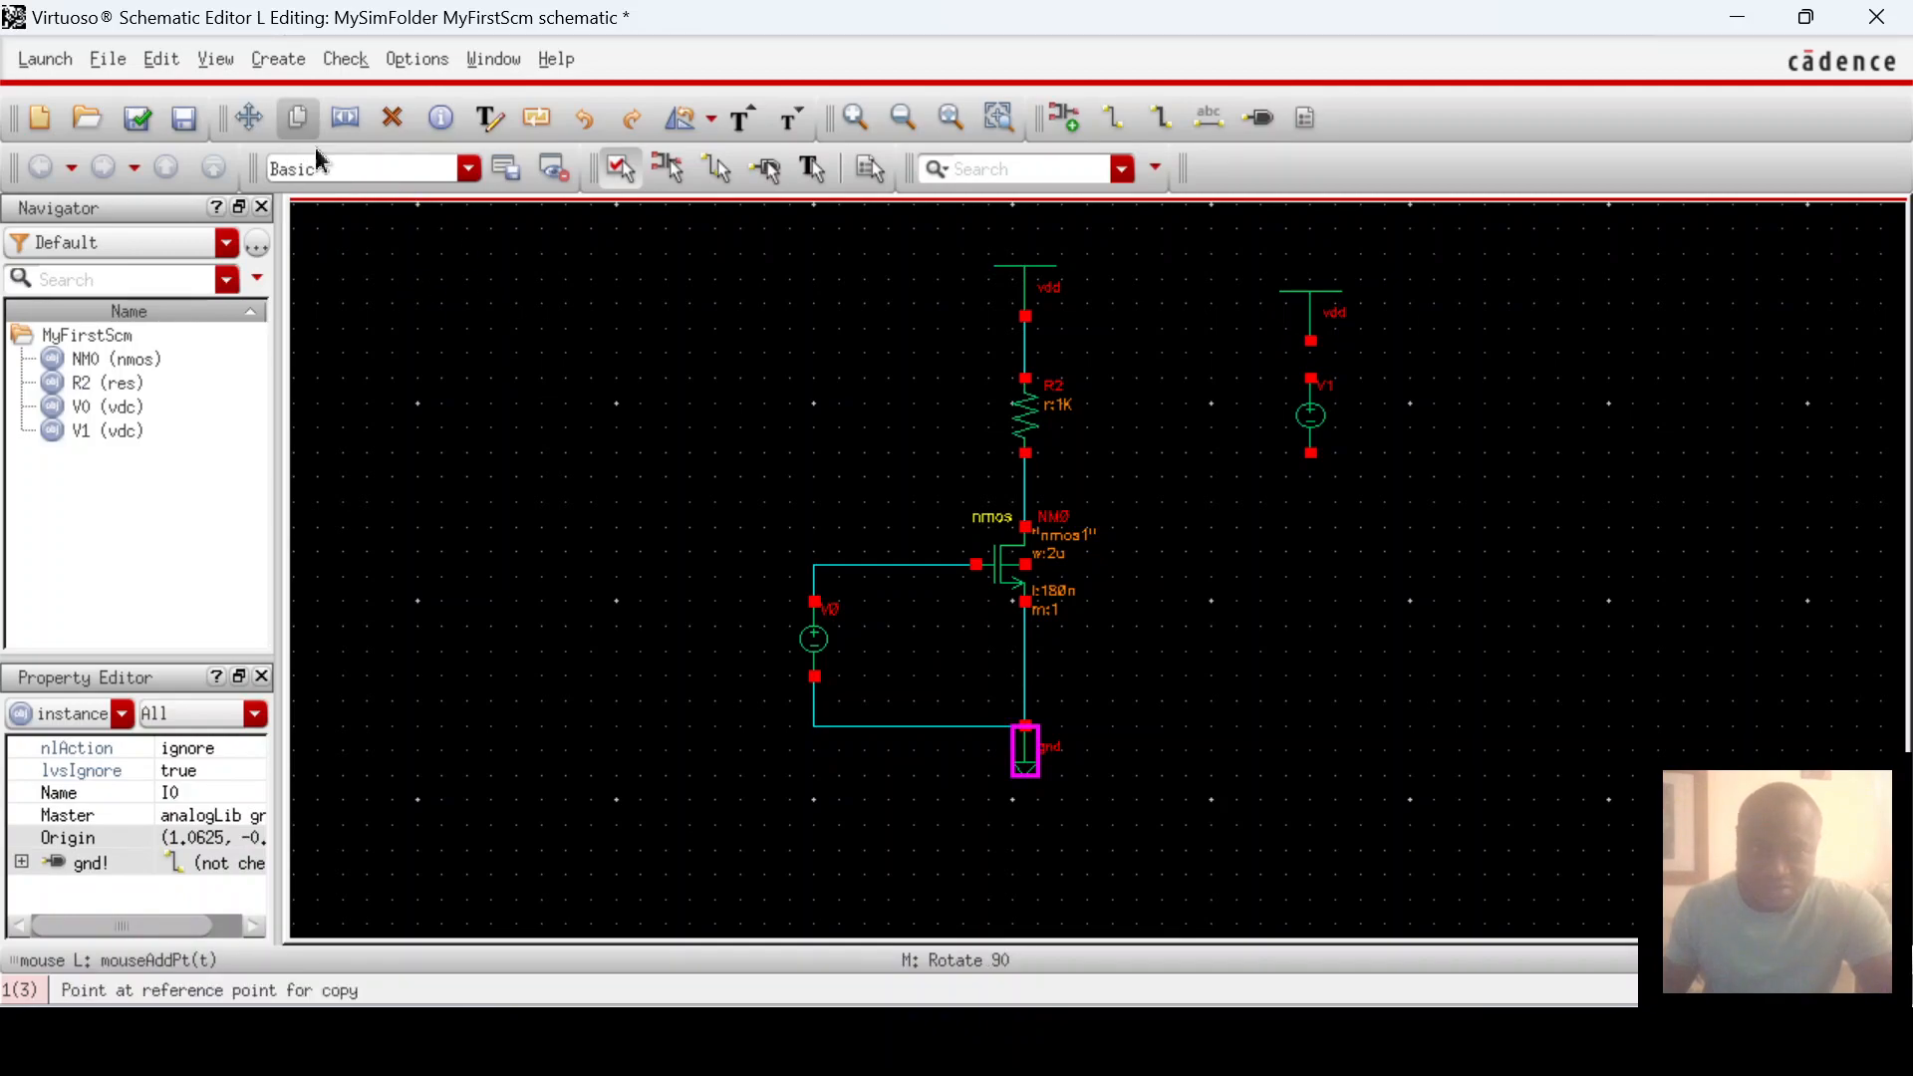
{"action": "left_click", "coordinate": [1024, 749]}
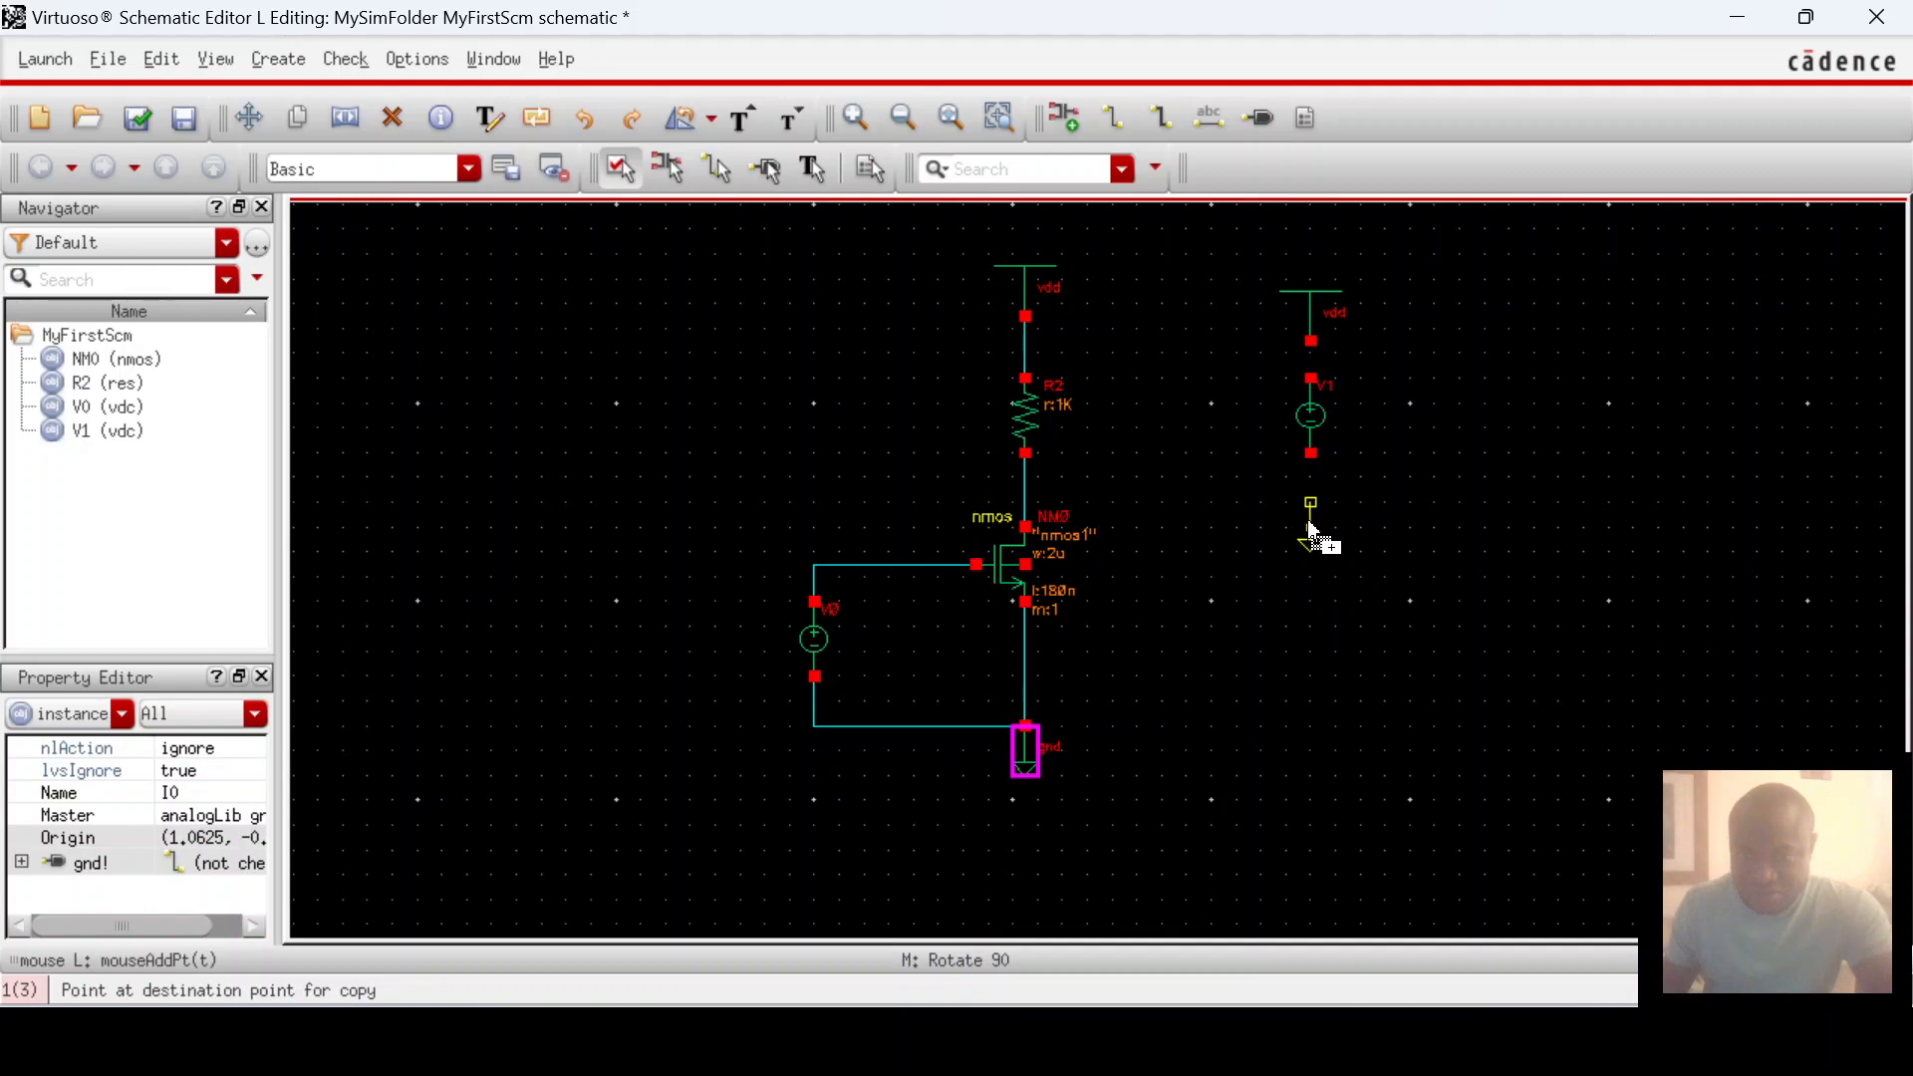
{"action": "left_click", "coordinate": [1313, 512]}
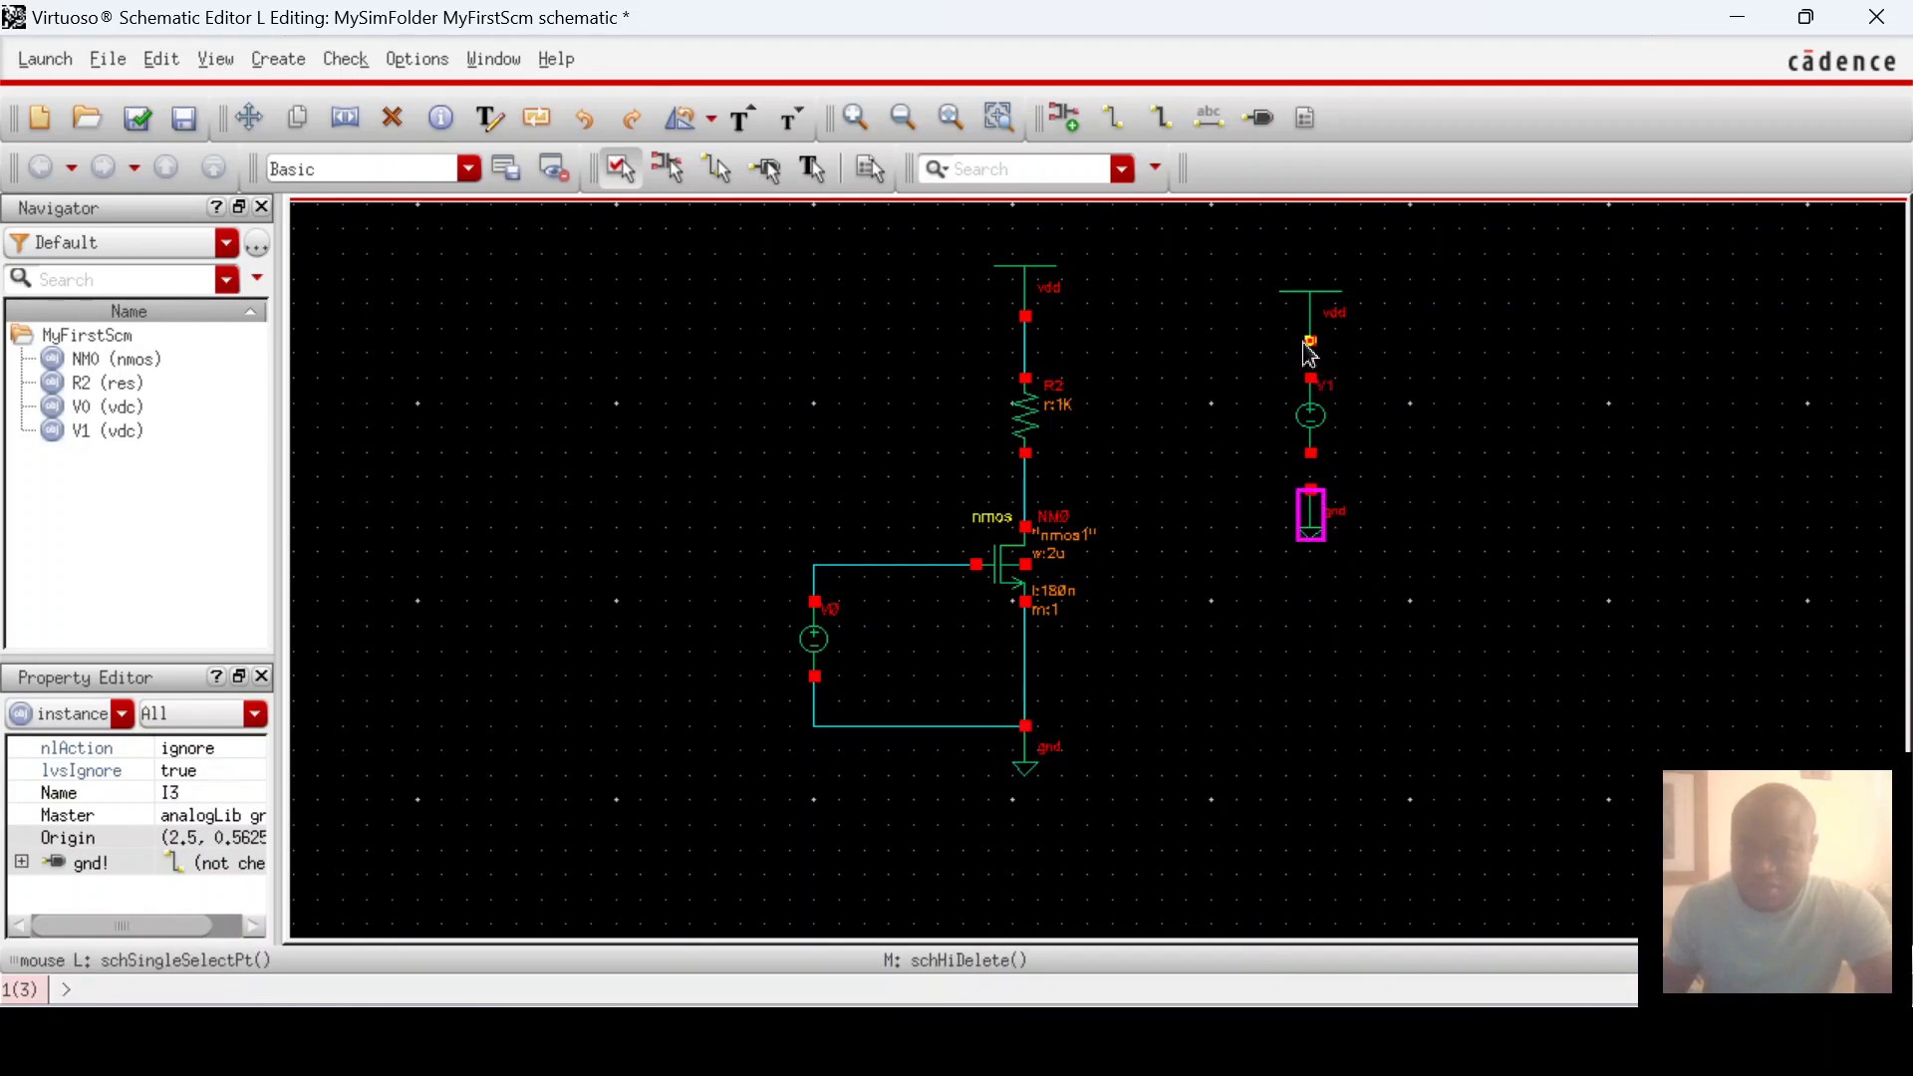
Step: Wire the new vdd to V1's top and V1's bottom to the new ground
{"action": "left_click", "coordinate": [1307, 344]}
{"action": "left_click", "coordinate": [1314, 381]}
{"action": "left_click", "coordinate": [1311, 454]}
{"action": "left_click", "coordinate": [1312, 488]}
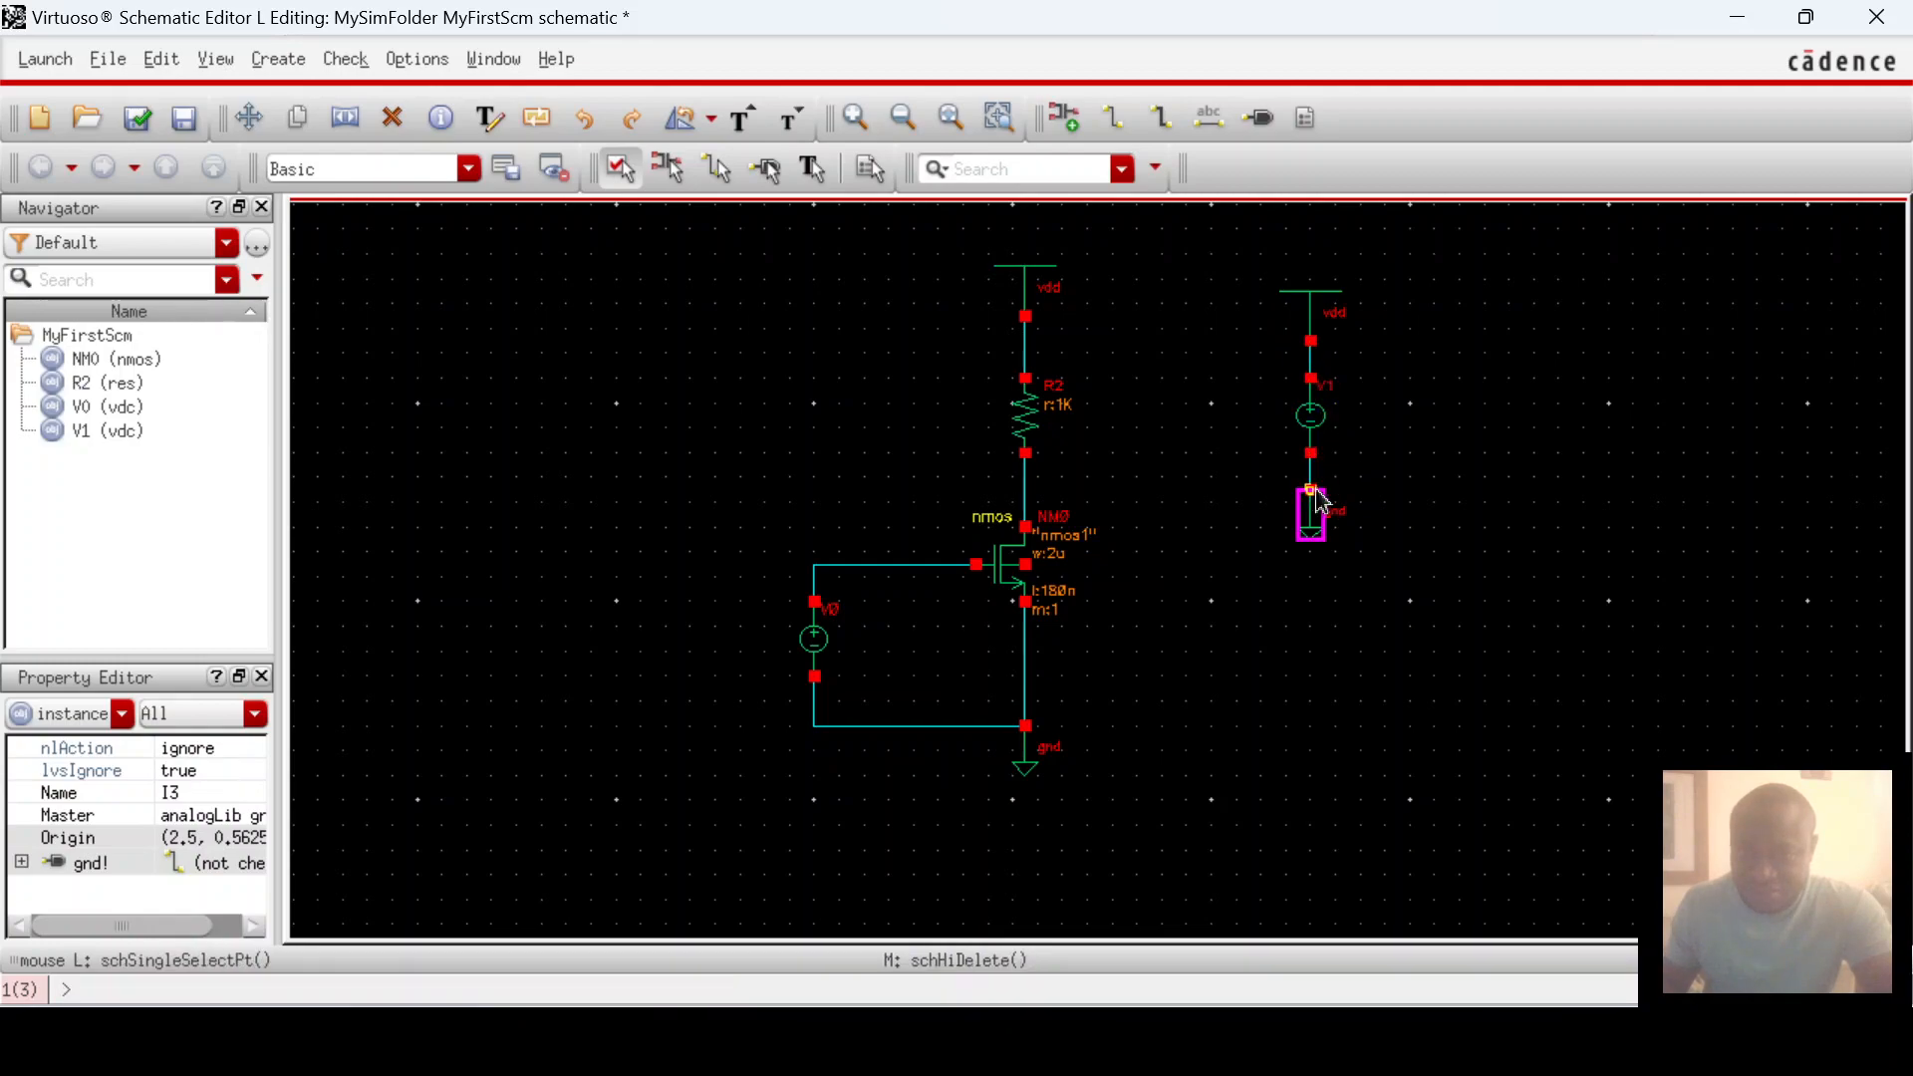
{"action": "left_click", "coordinate": [1465, 434]}
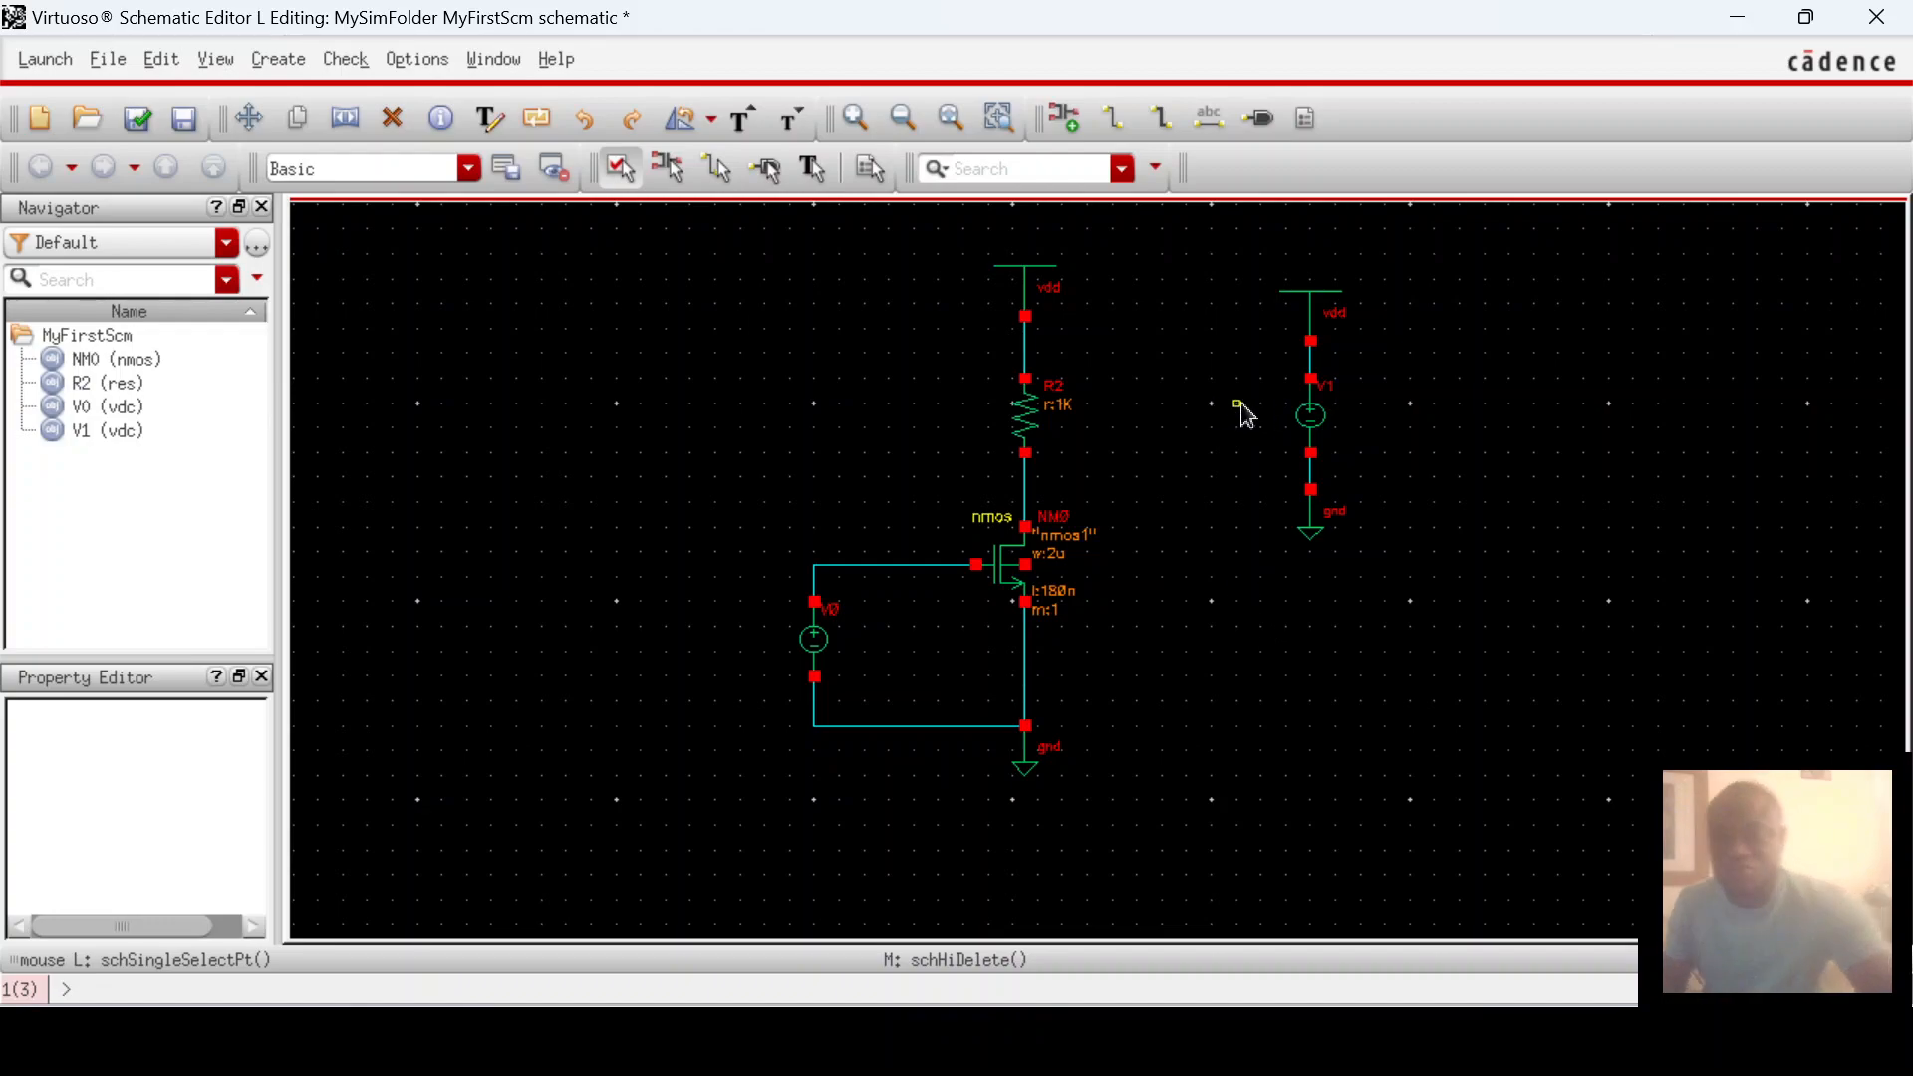
{"action": "left_click", "coordinate": [1298, 418]}
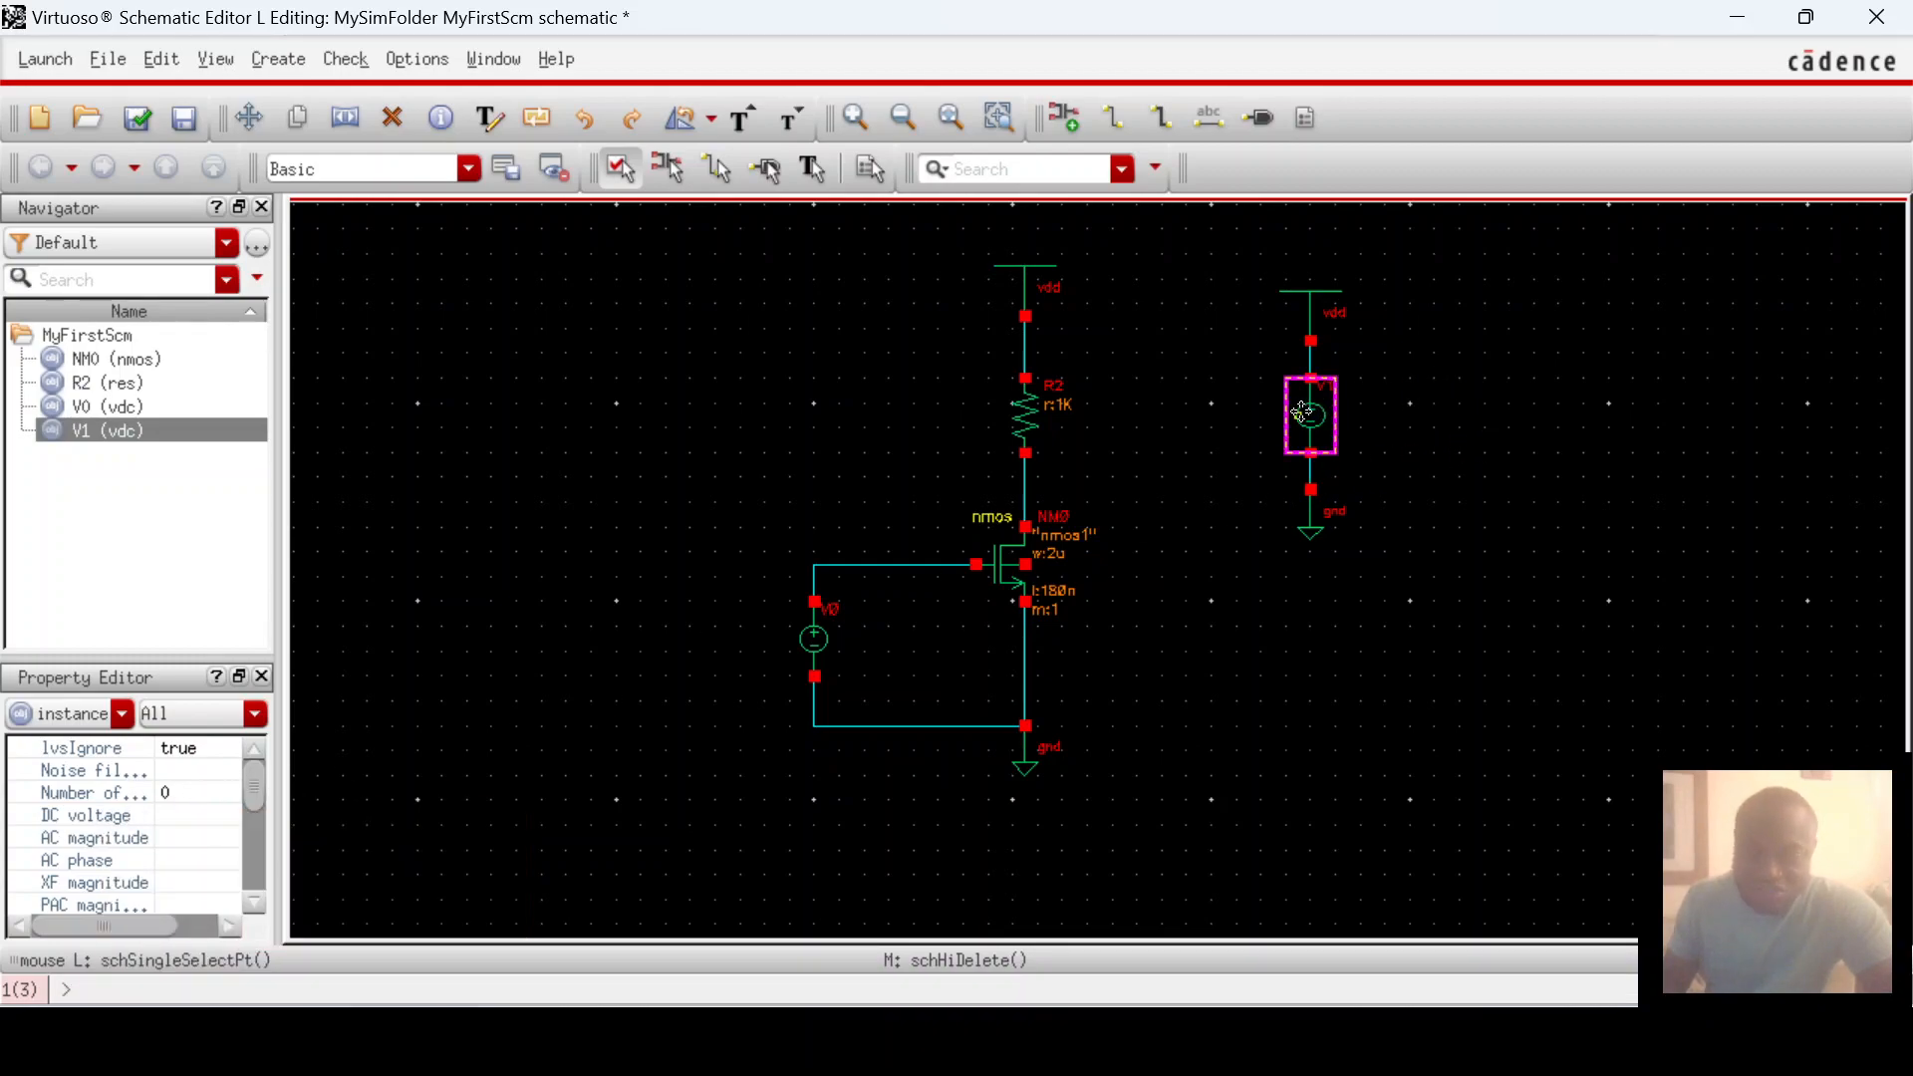
Step: Enter 3 V as V1's DC voltage in Edit Object Properties and apply it
{"action": "key", "text": "q"}
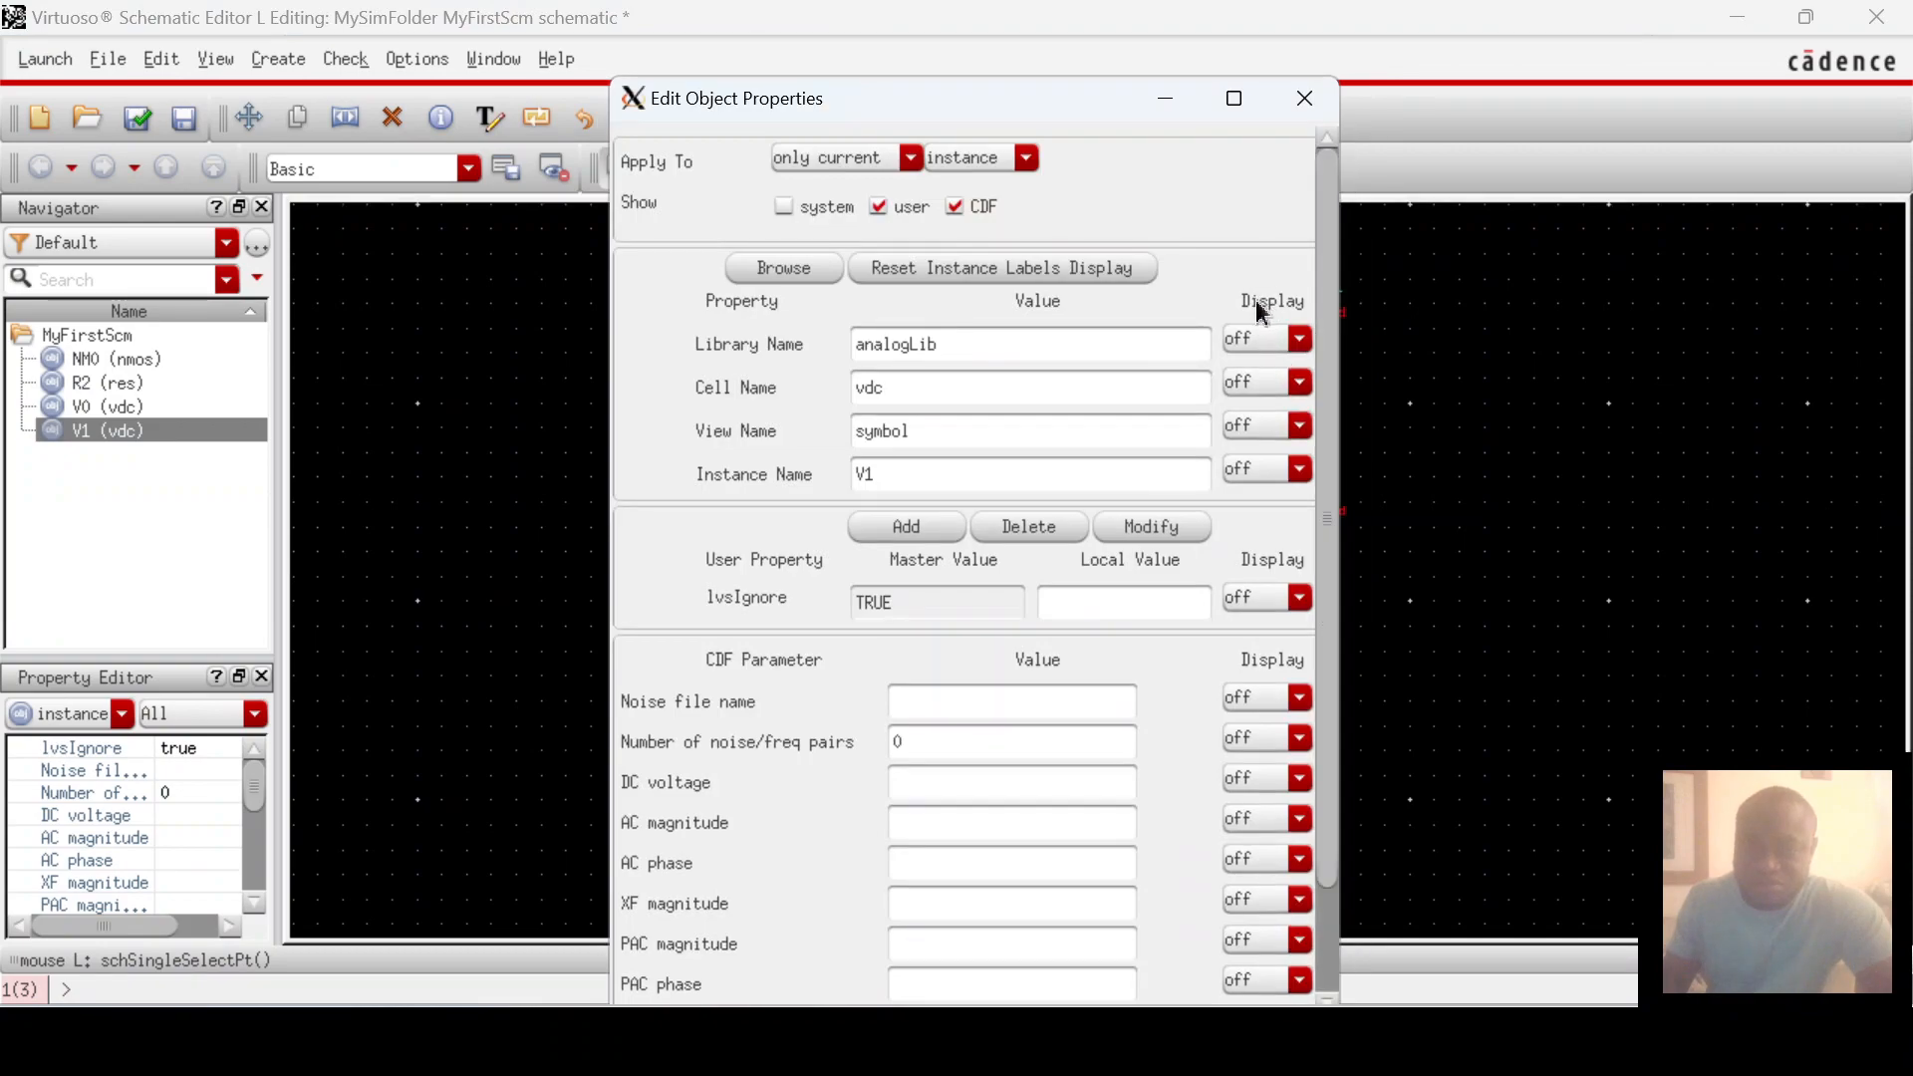
{"action": "left_click_drag", "start_coordinate": [1331, 256], "coordinate": [1339, 395]}
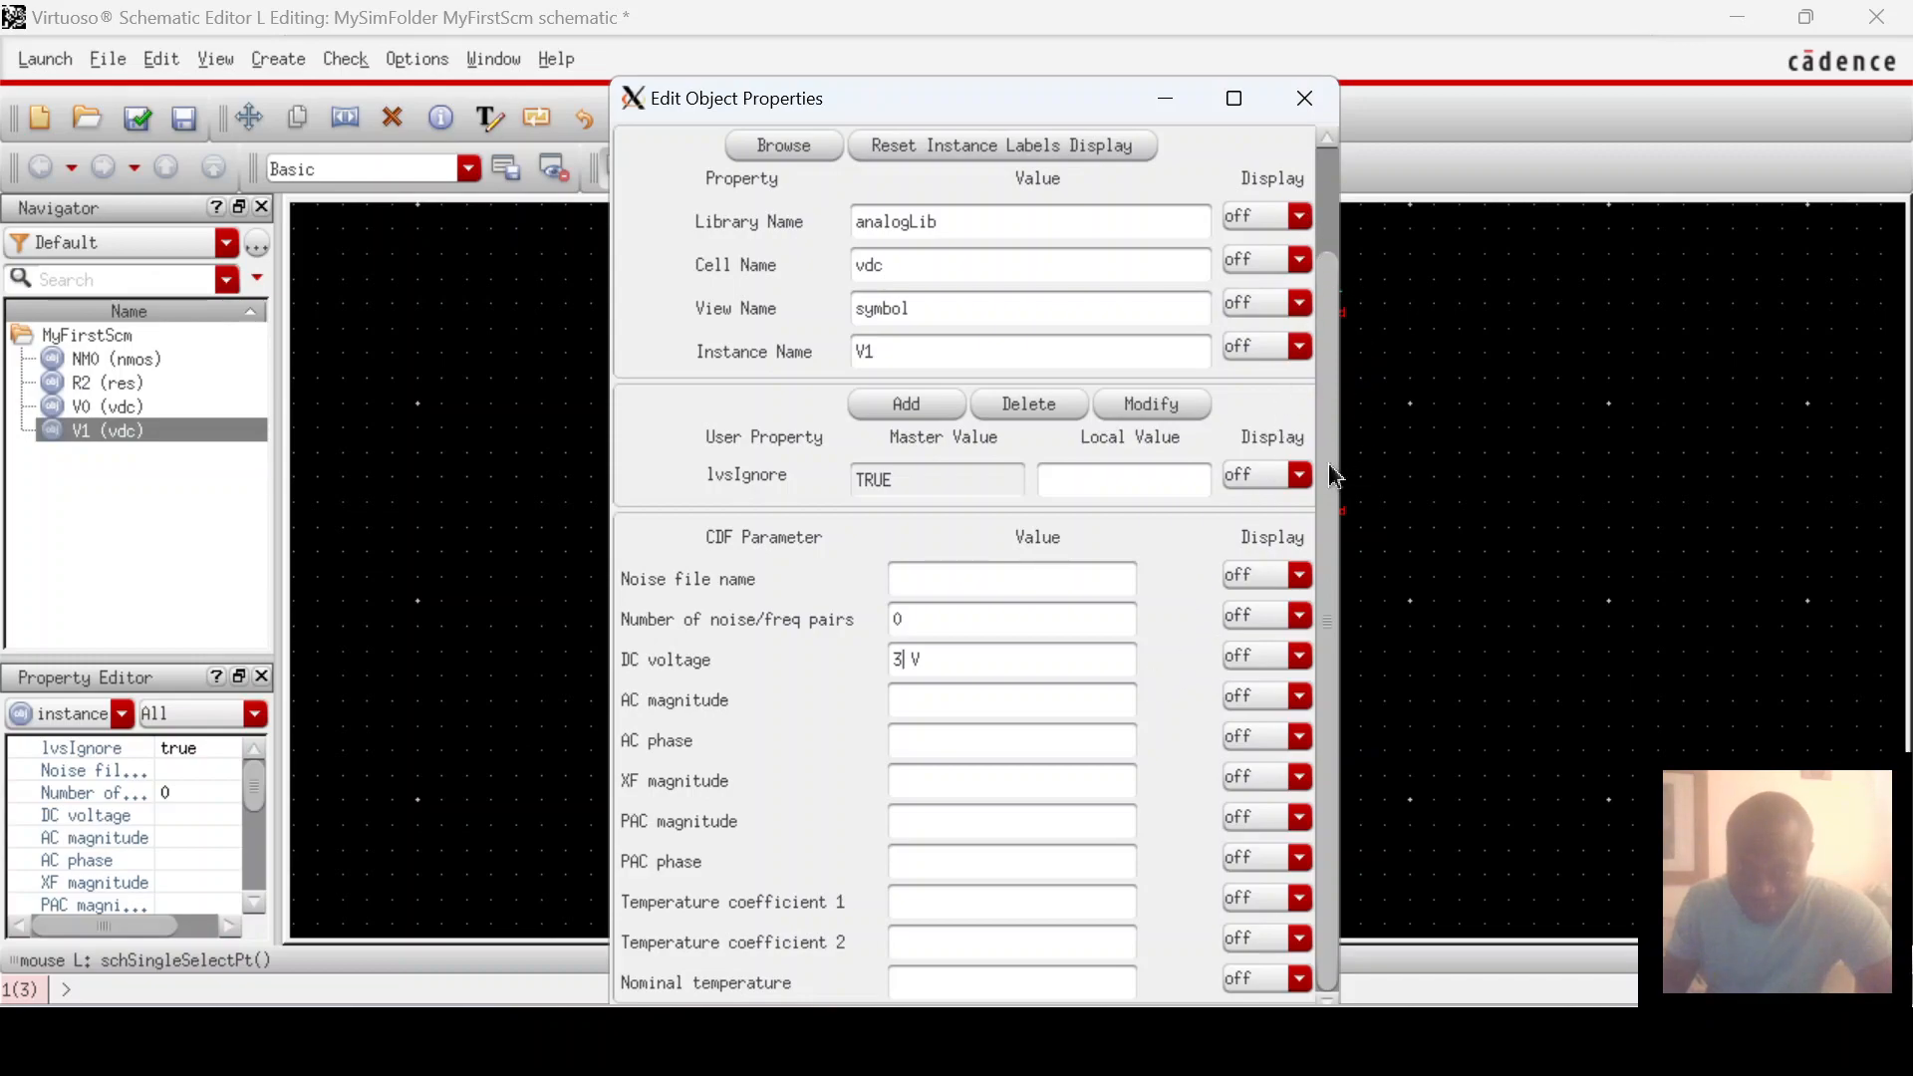
{"action": "left_click_drag", "start_coordinate": [1060, 99], "coordinate": [1070, 46]}
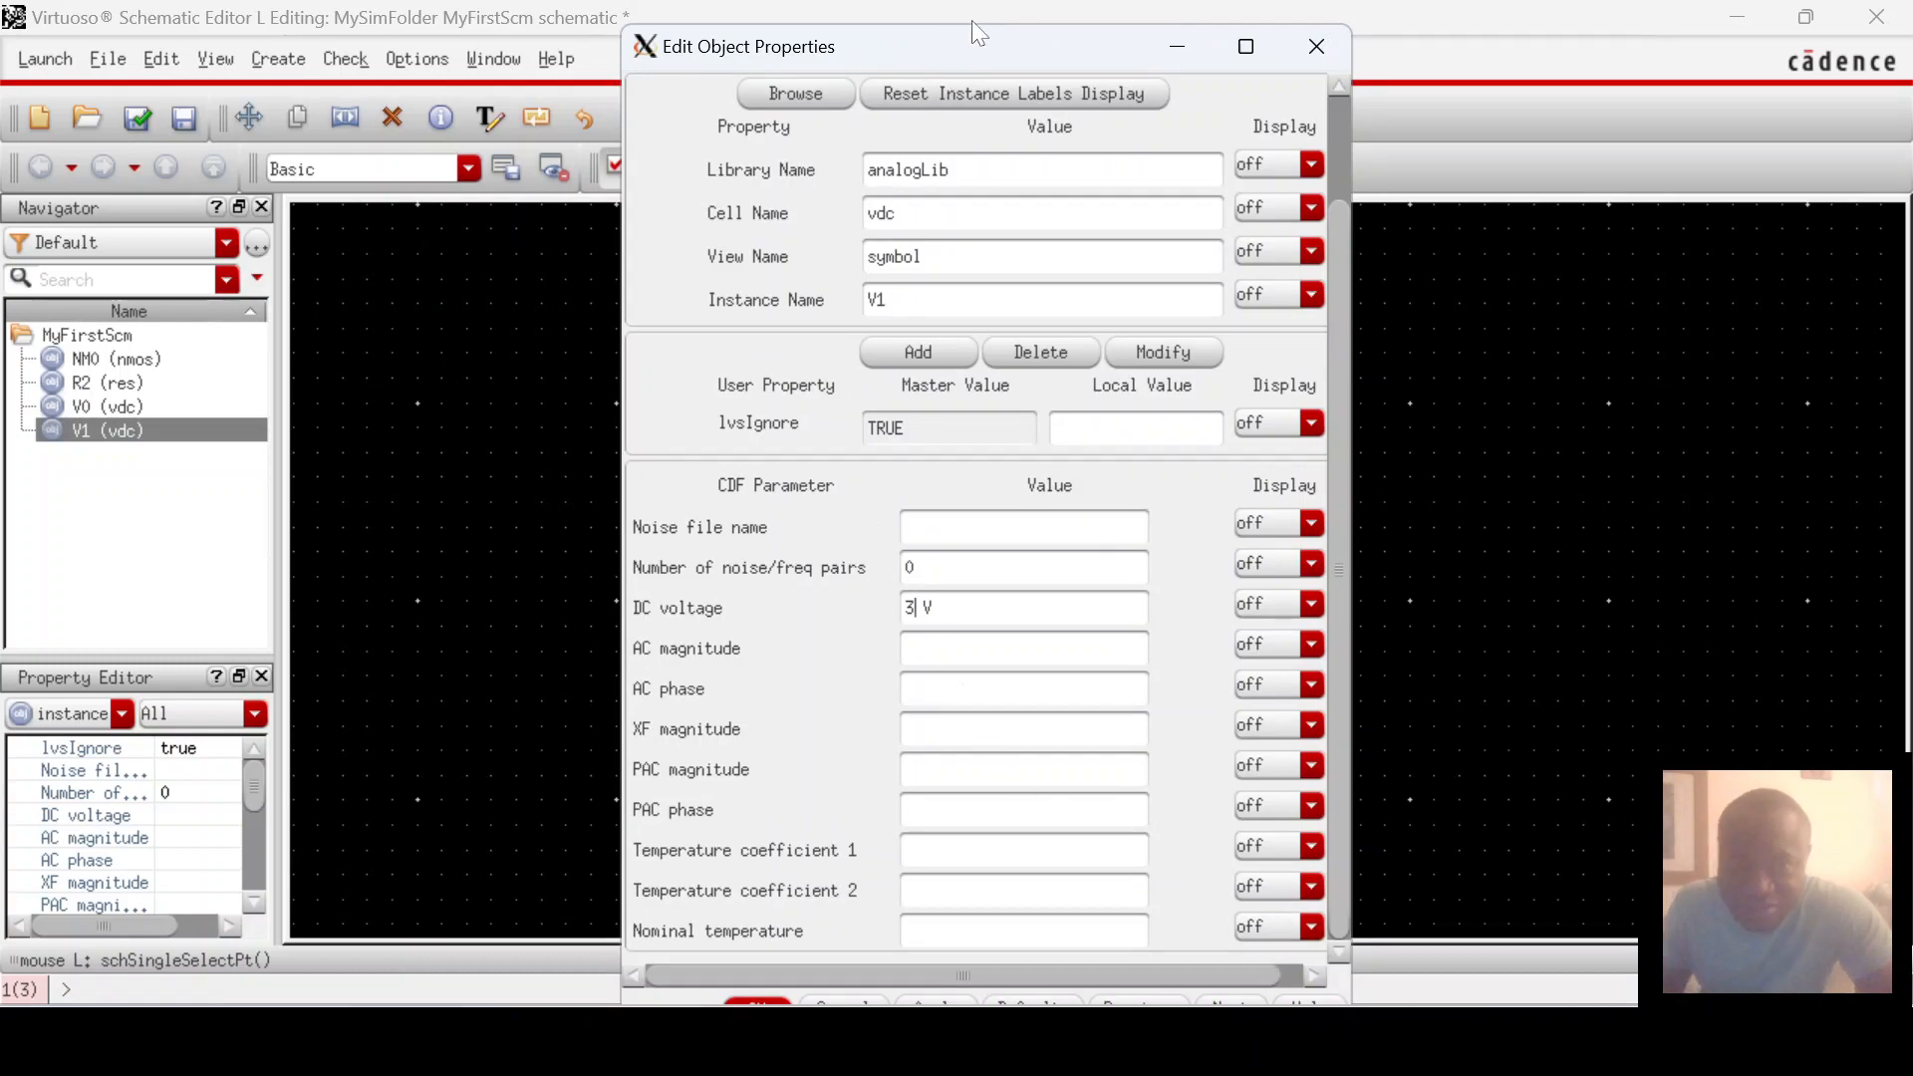
{"action": "left_click_drag", "start_coordinate": [977, 33], "coordinate": [963, 102]}
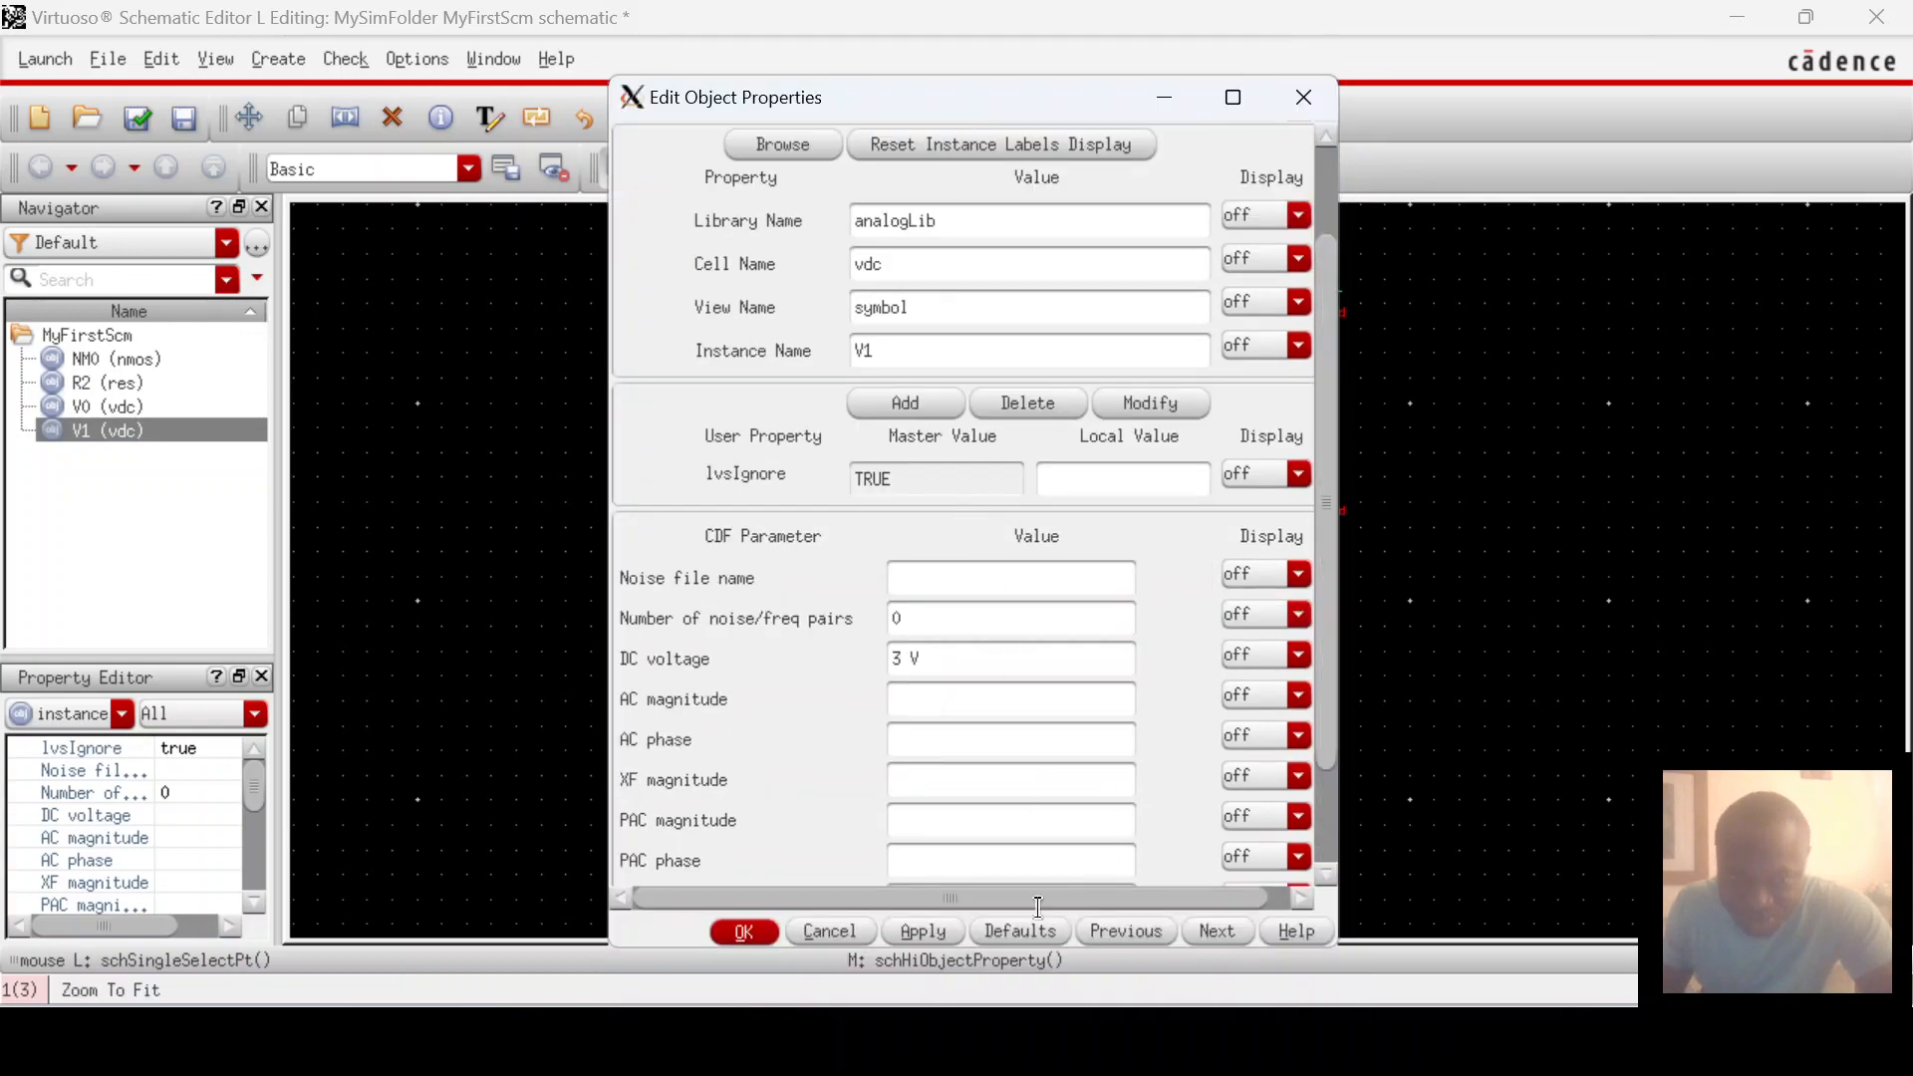
{"action": "left_click", "coordinate": [918, 931]}
{"action": "left_click", "coordinate": [743, 930]}
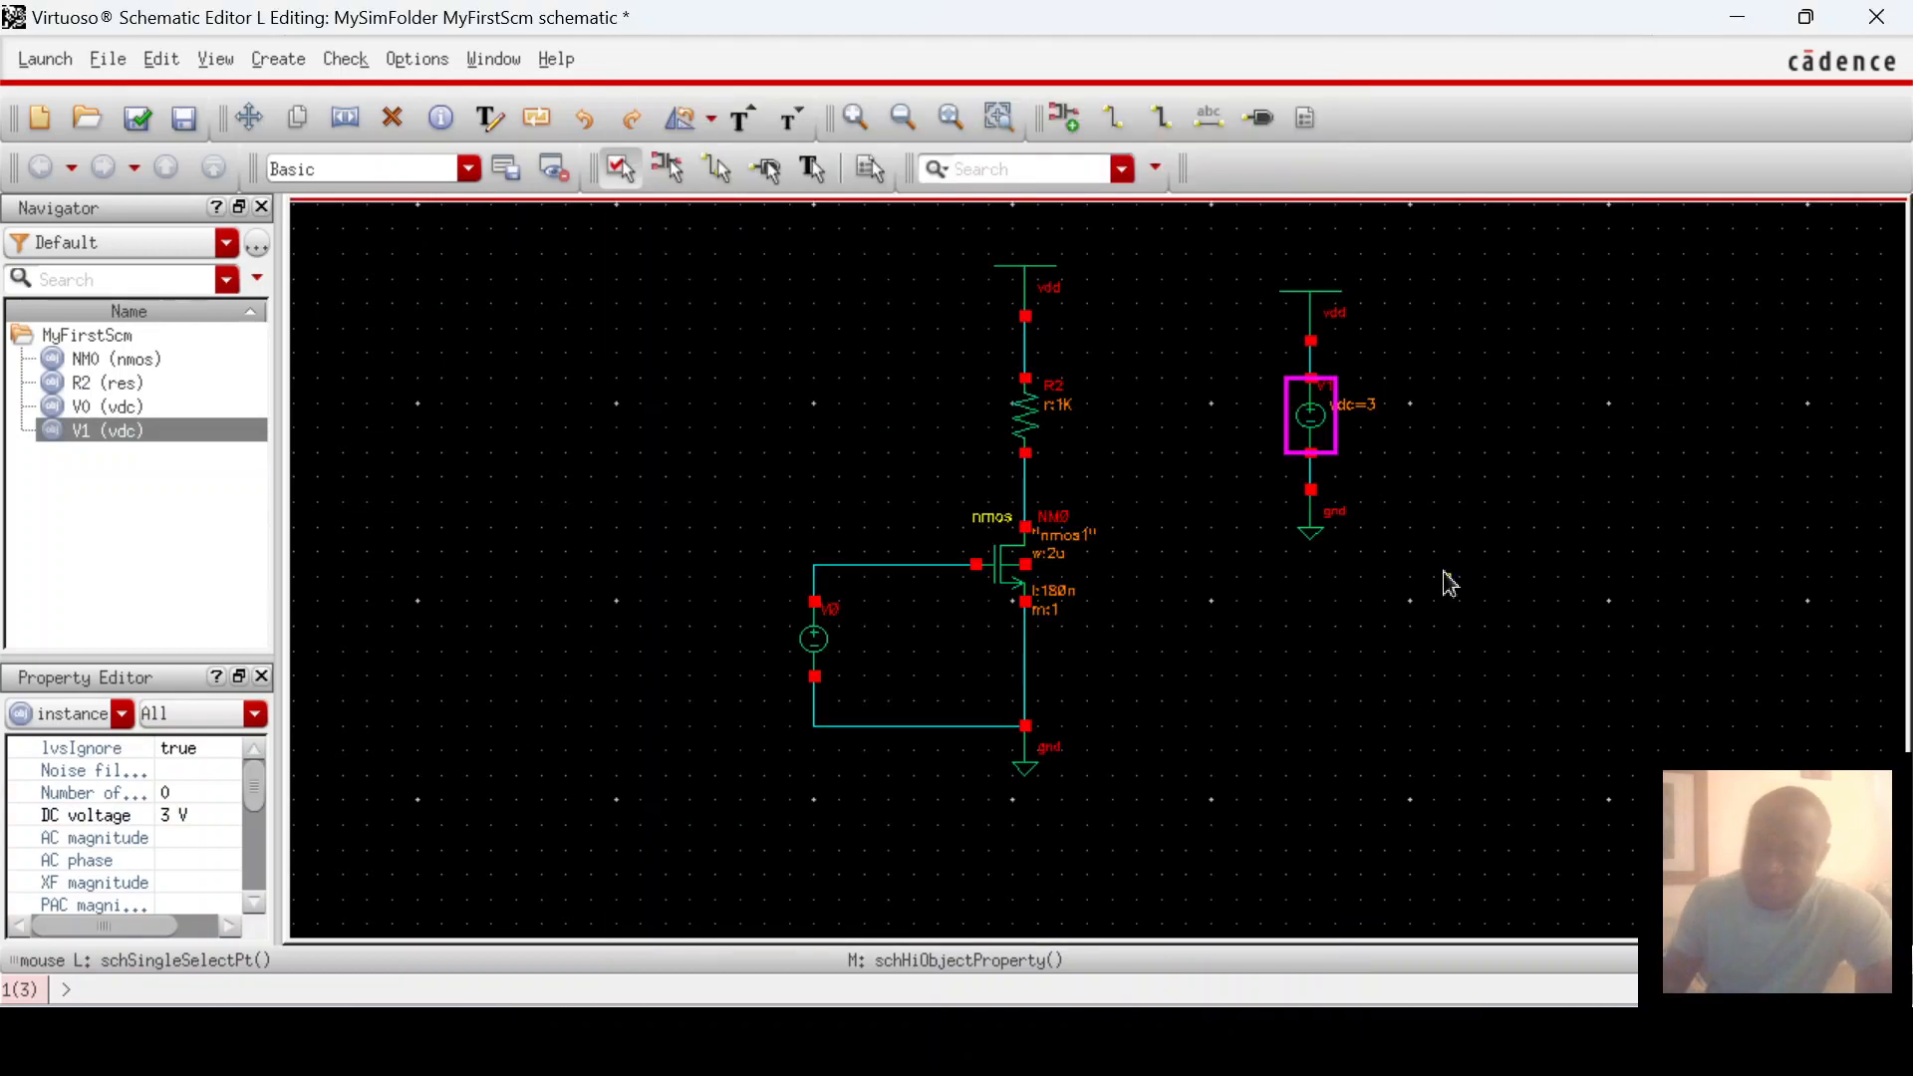
{"action": "left_click", "coordinate": [1457, 528]}
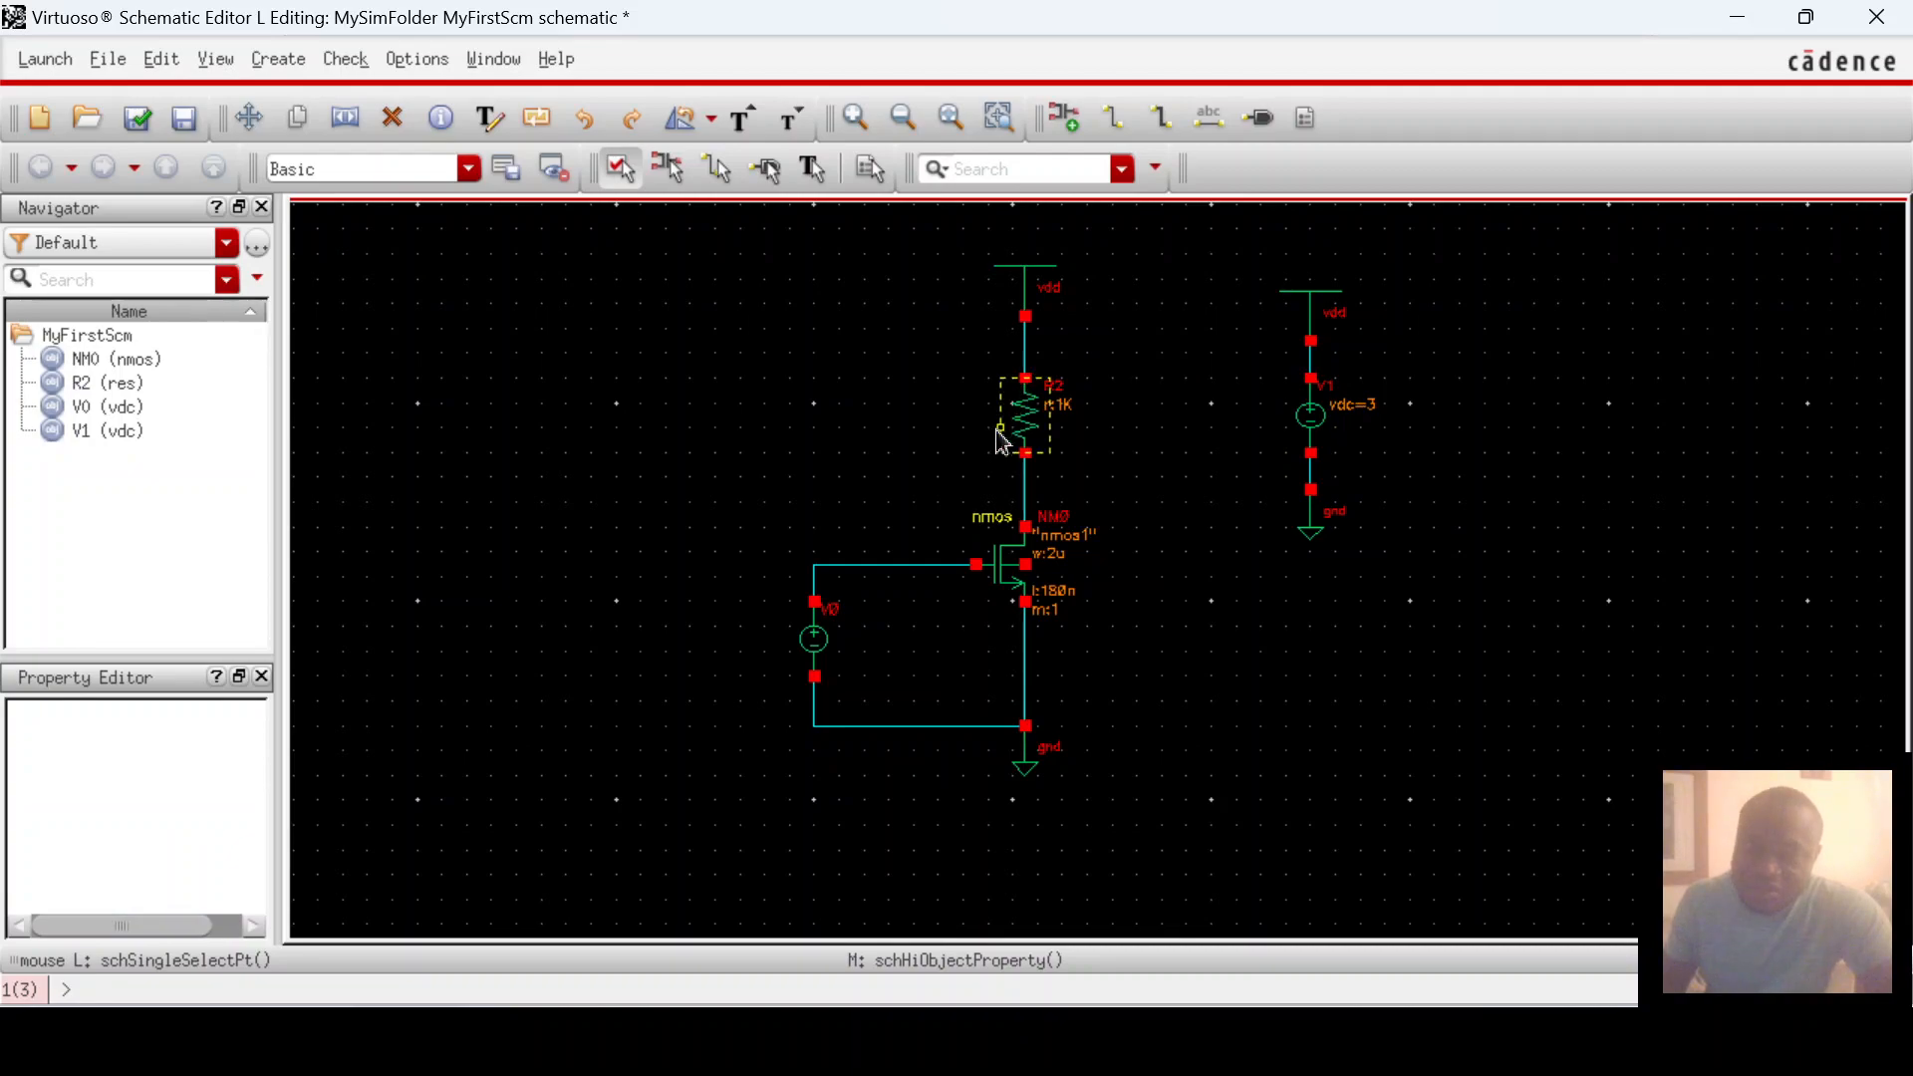
Step: Replace R2's 1K resistance with 100 ohms in the Property Editor
{"action": "left_click", "coordinate": [1036, 418]}
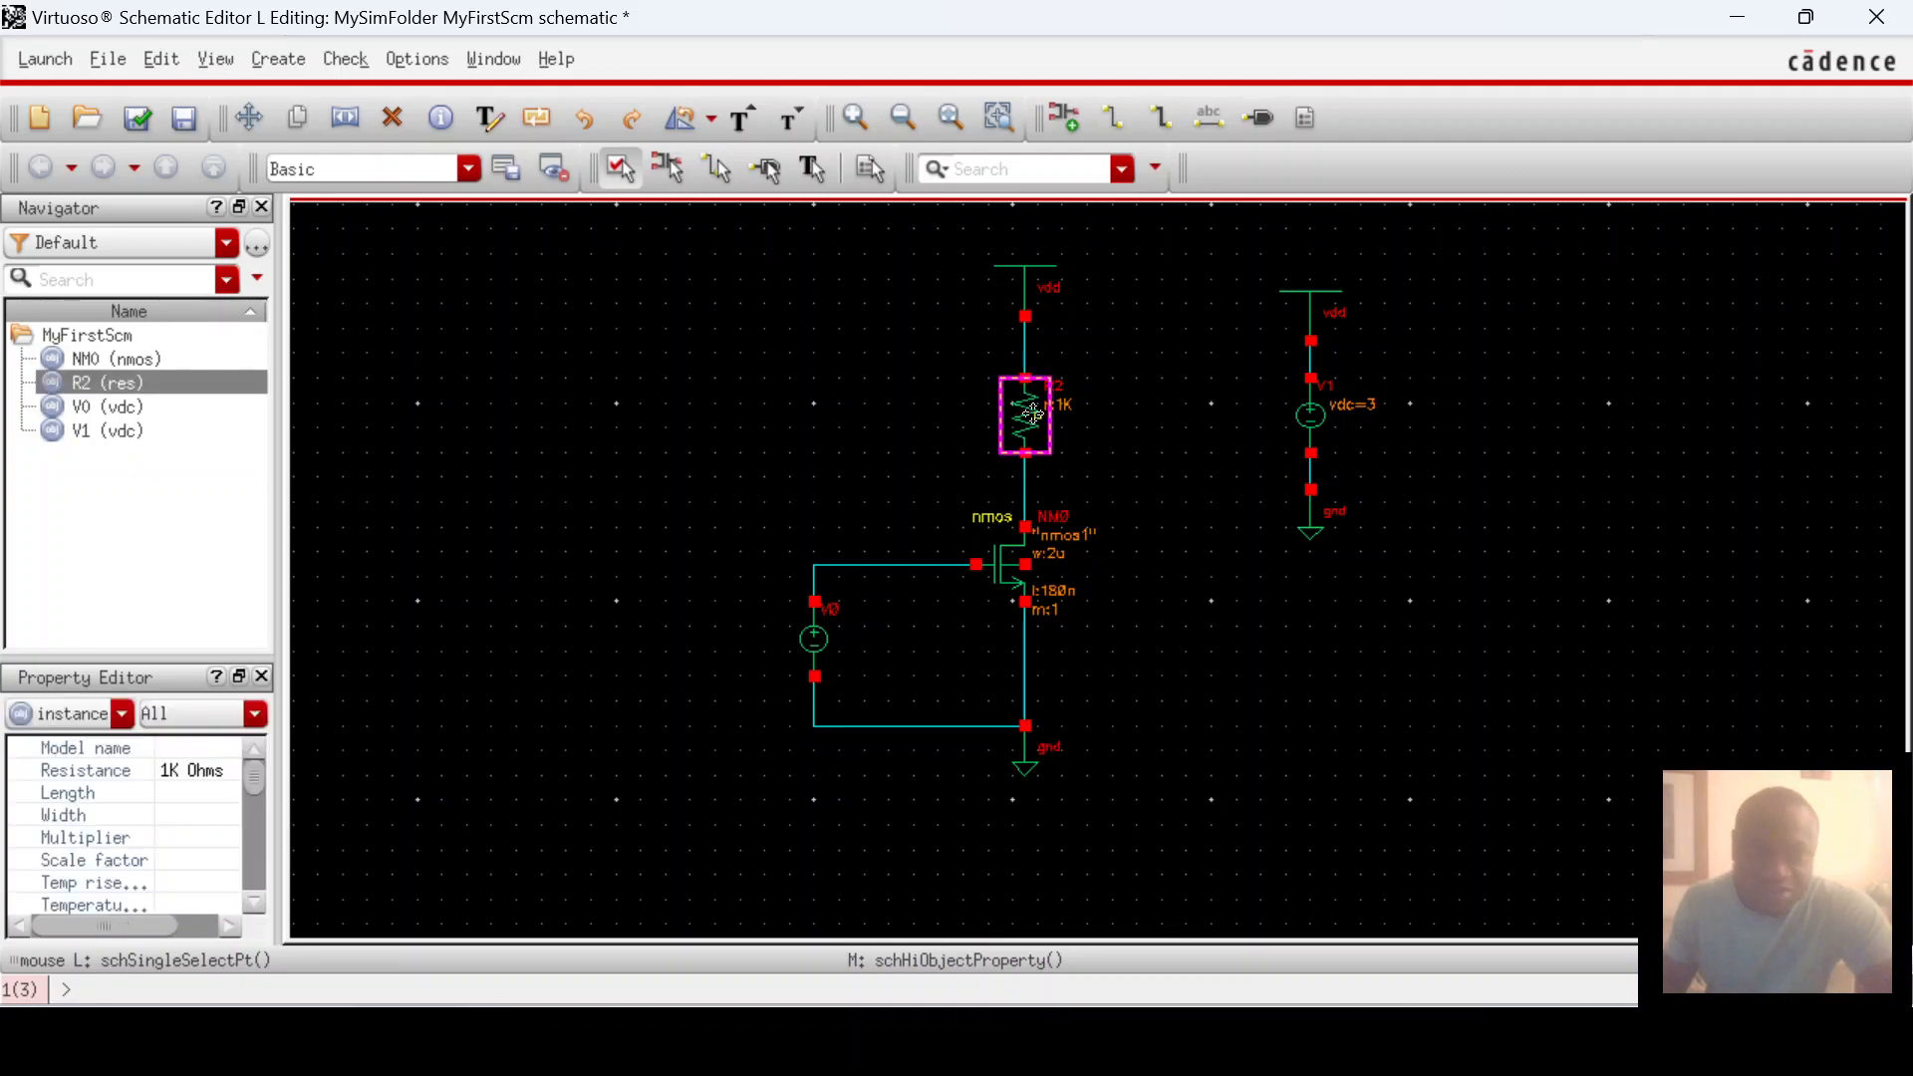
{"action": "left_click", "coordinate": [174, 770]}
{"action": "left_click", "coordinate": [174, 770]}
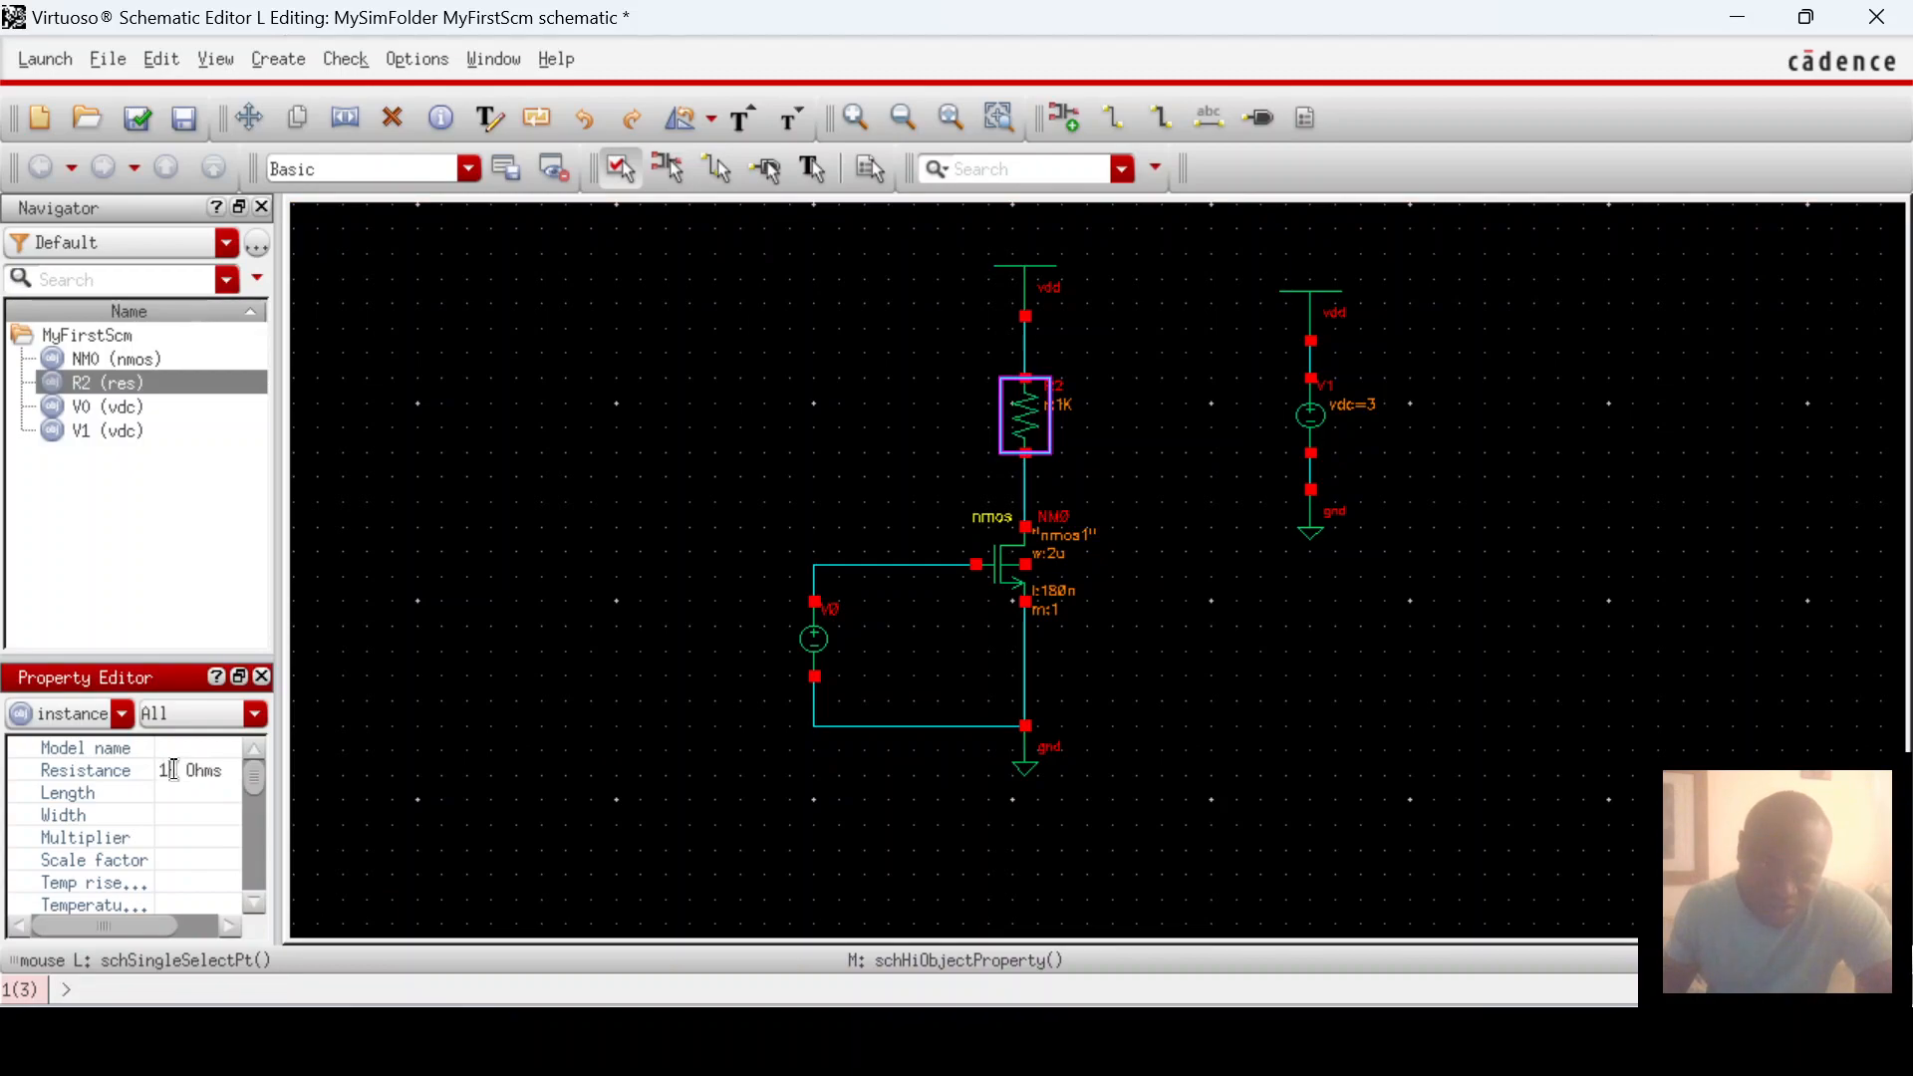
{"action": "double_click", "coordinate": [177, 772]}
{"action": "type", "text": "1"}
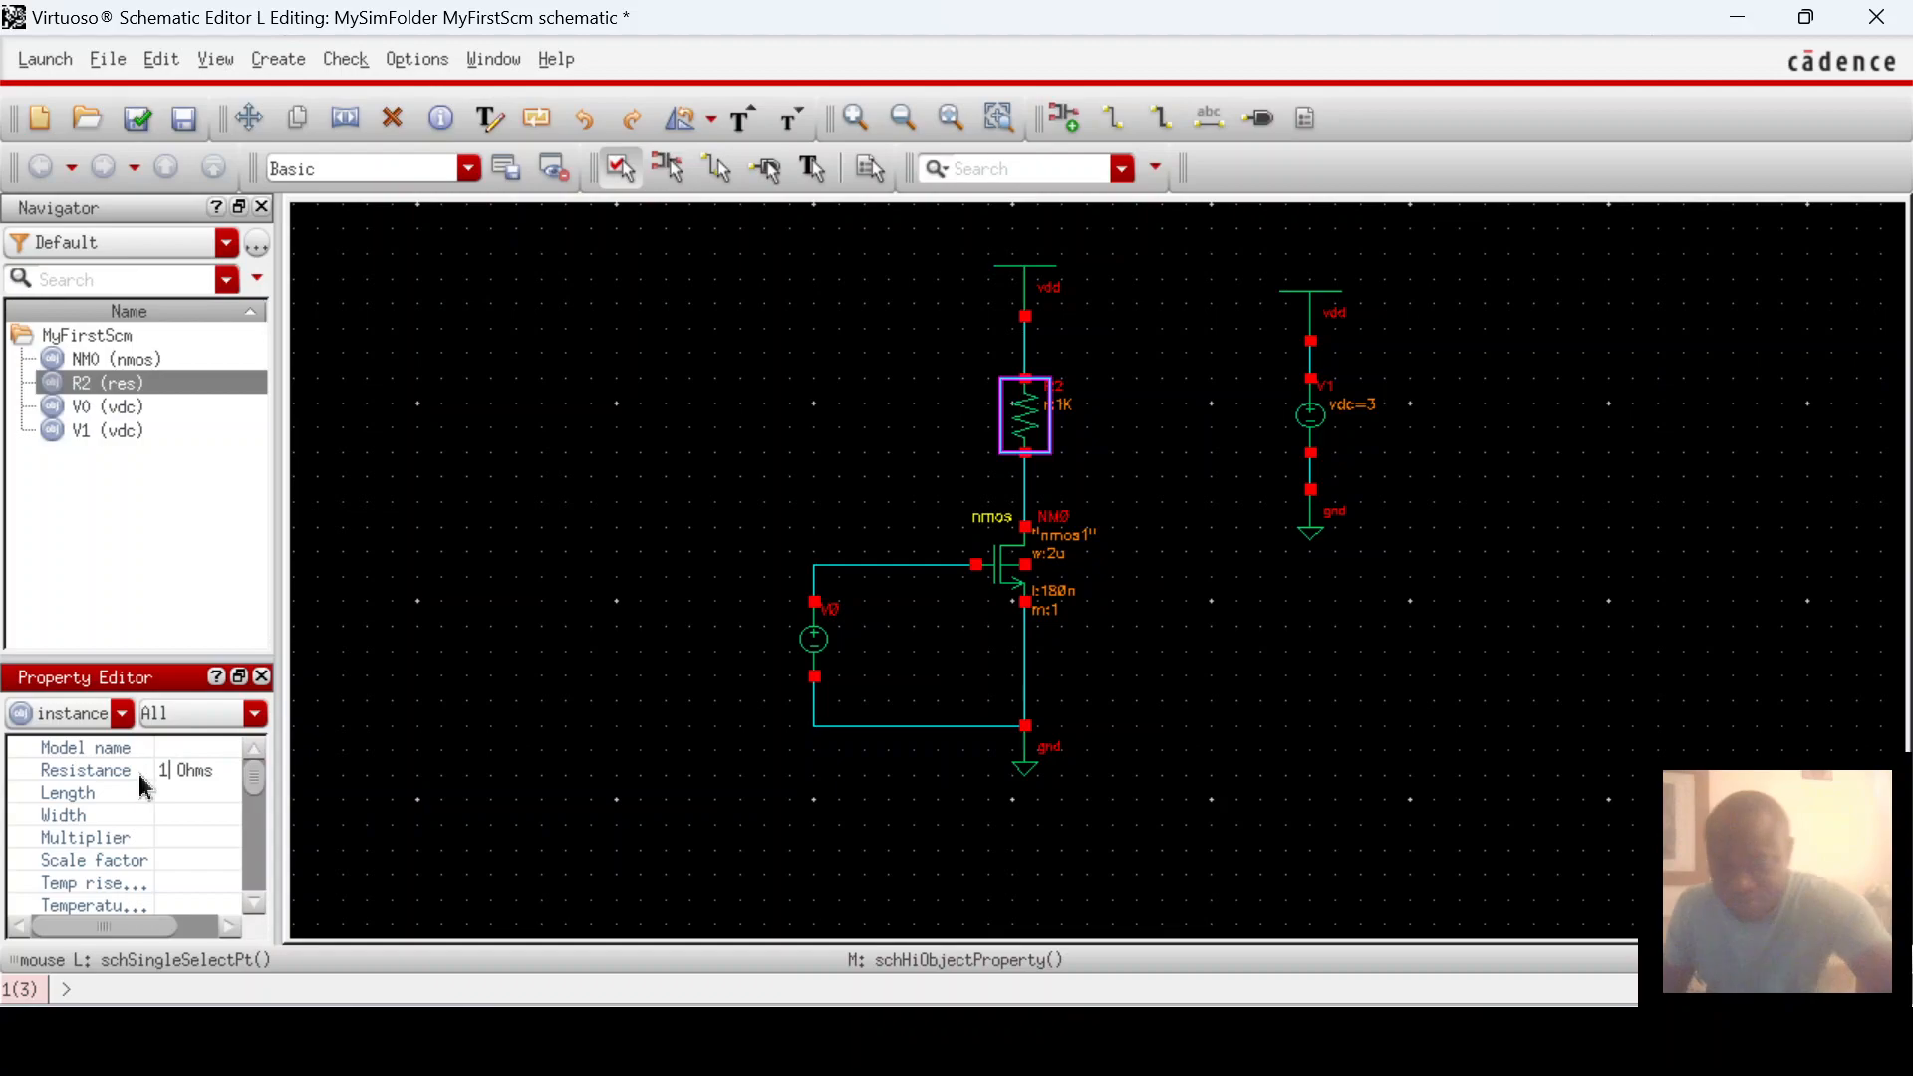
{"action": "type", "text": "00"}
{"action": "key", "text": "Return"}
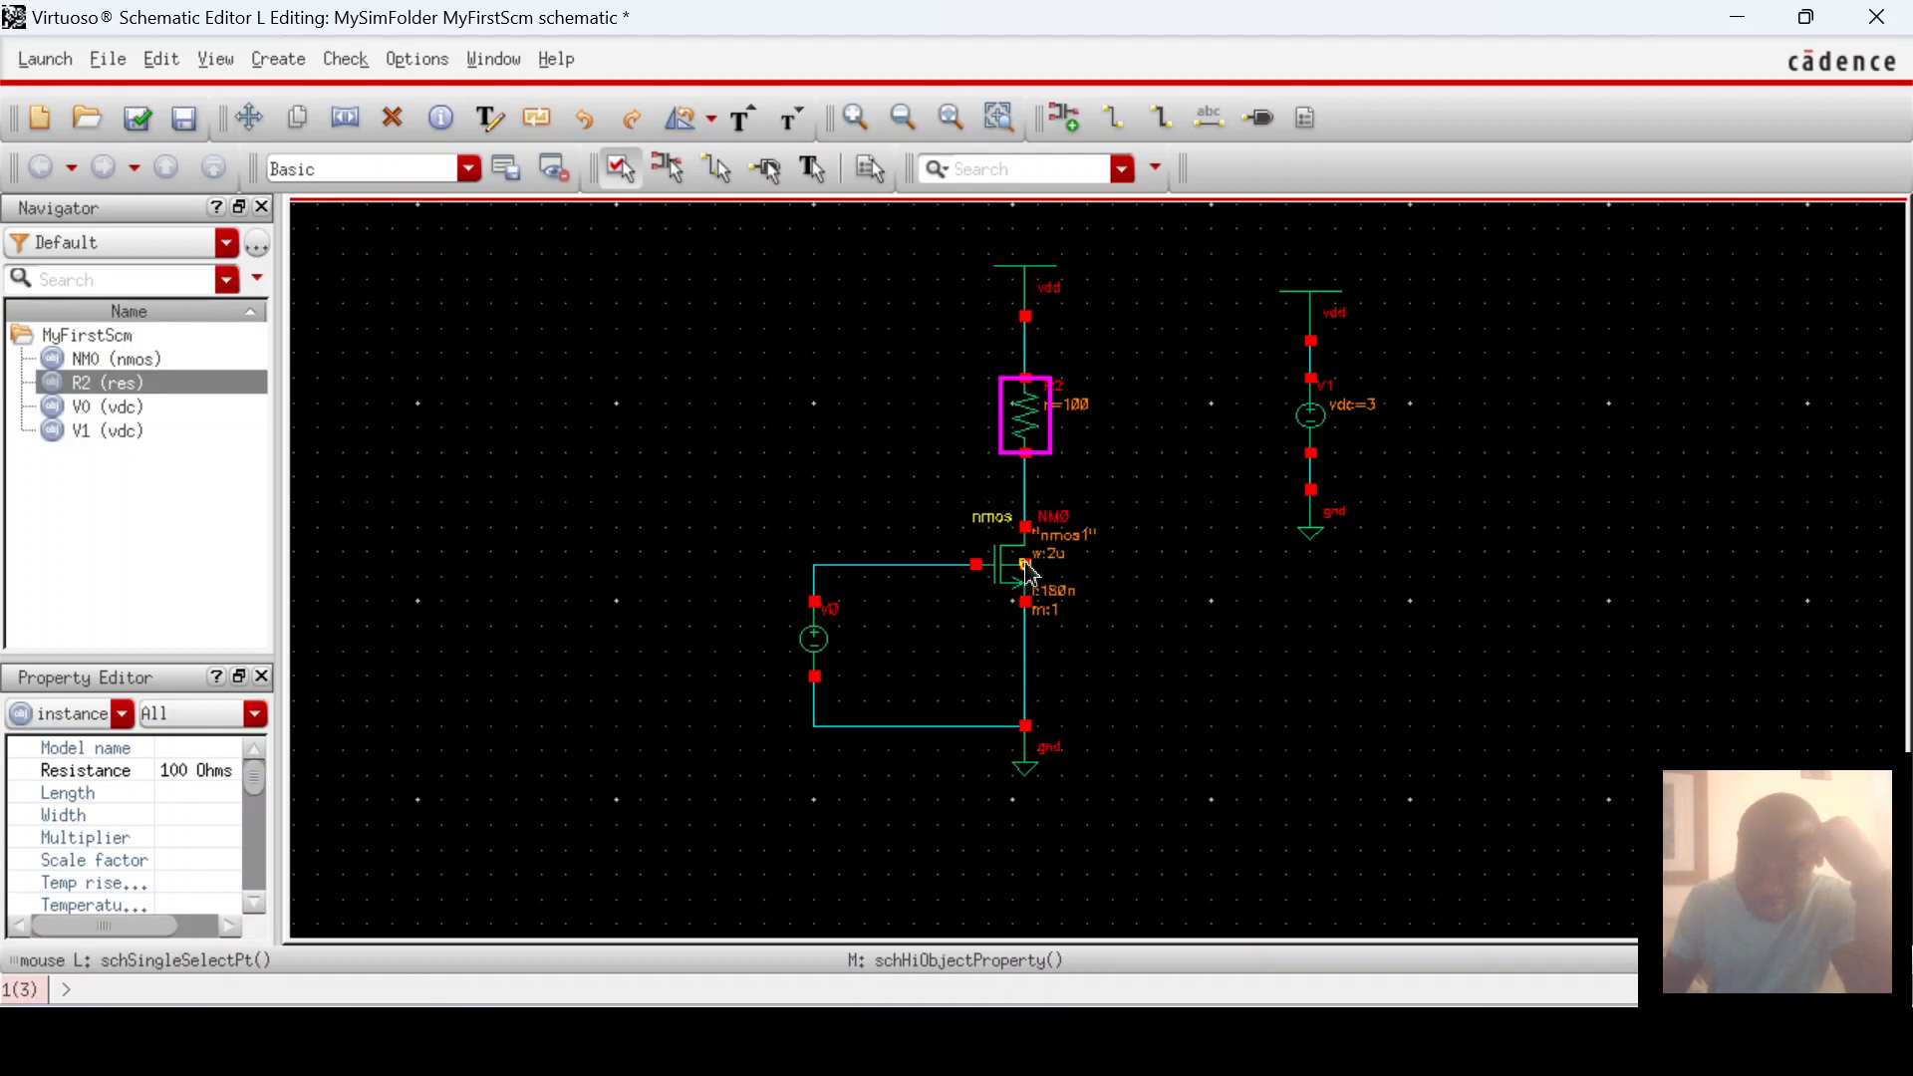
{"action": "key", "text": "w"}
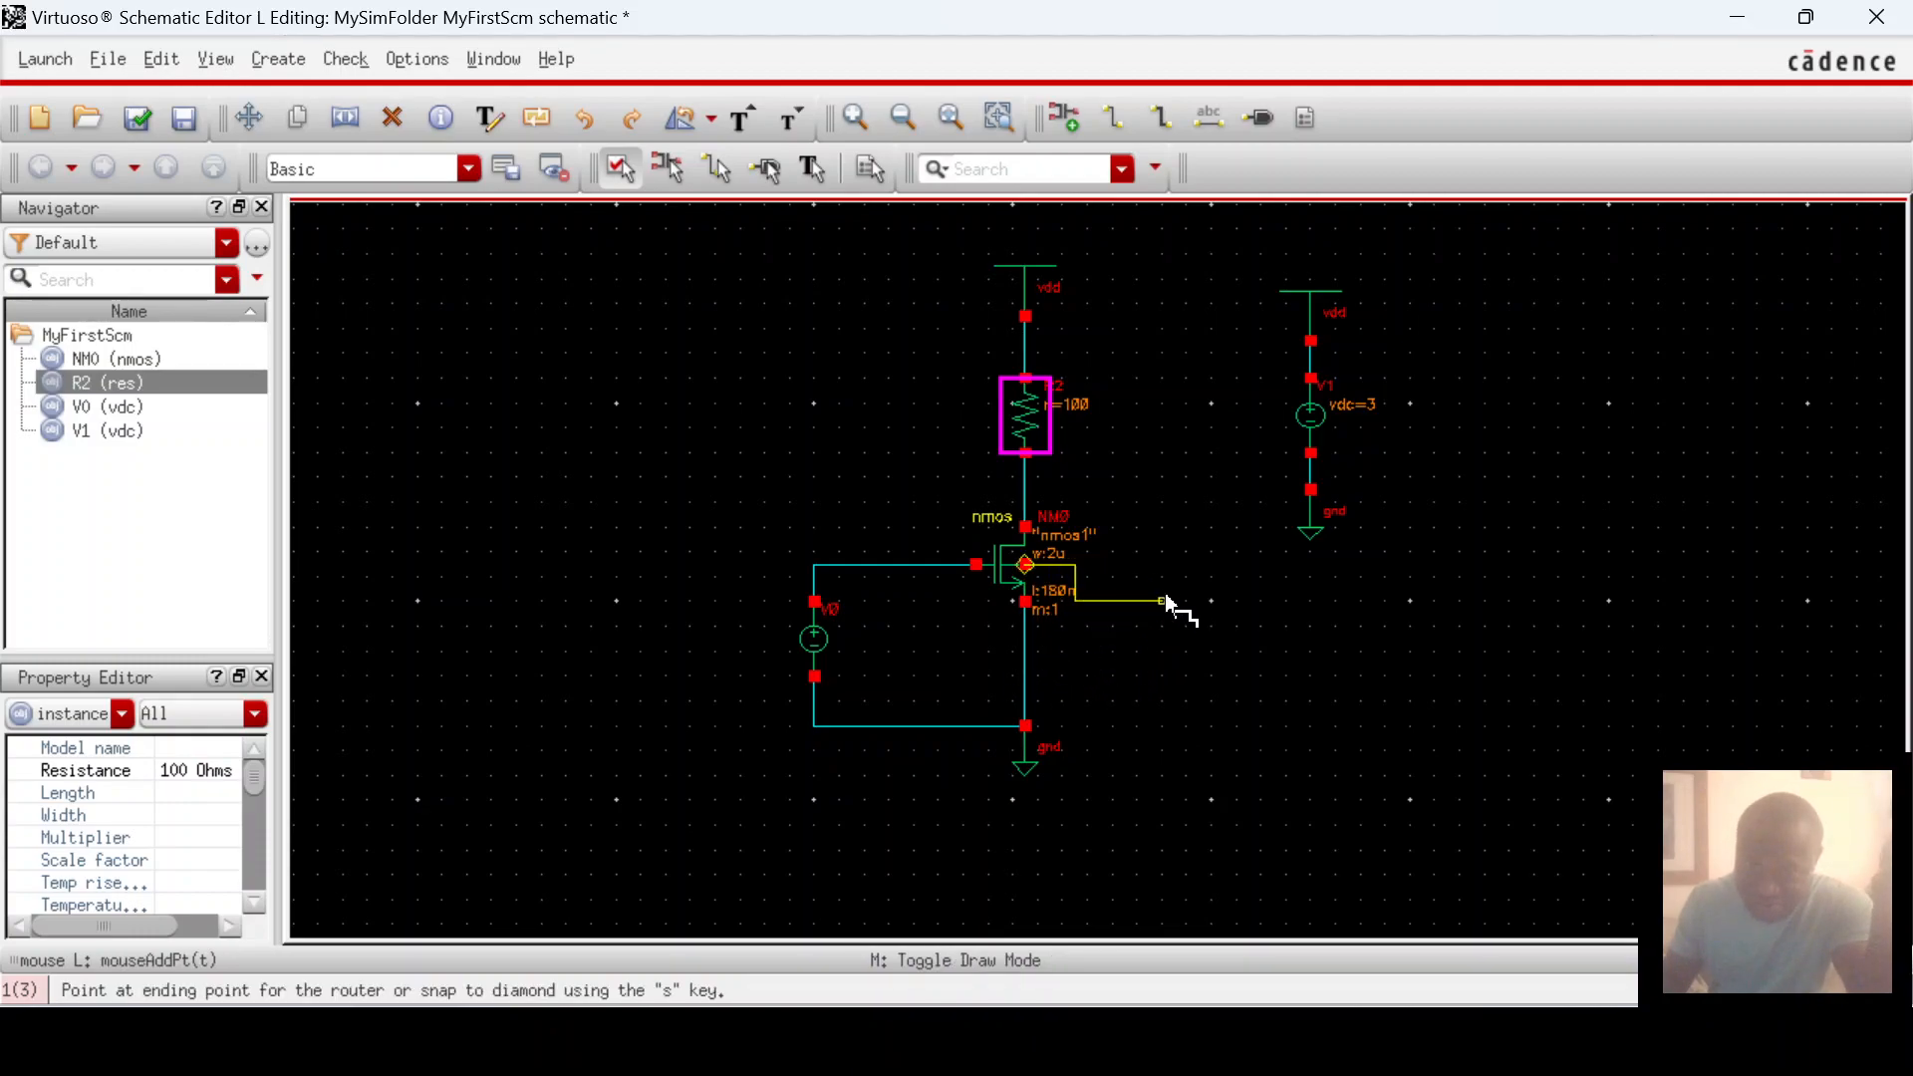
Step: Route the wire from the nmos body terminal to the source-ground line, creating a junction dot
{"action": "left_click", "coordinate": [1145, 566]}
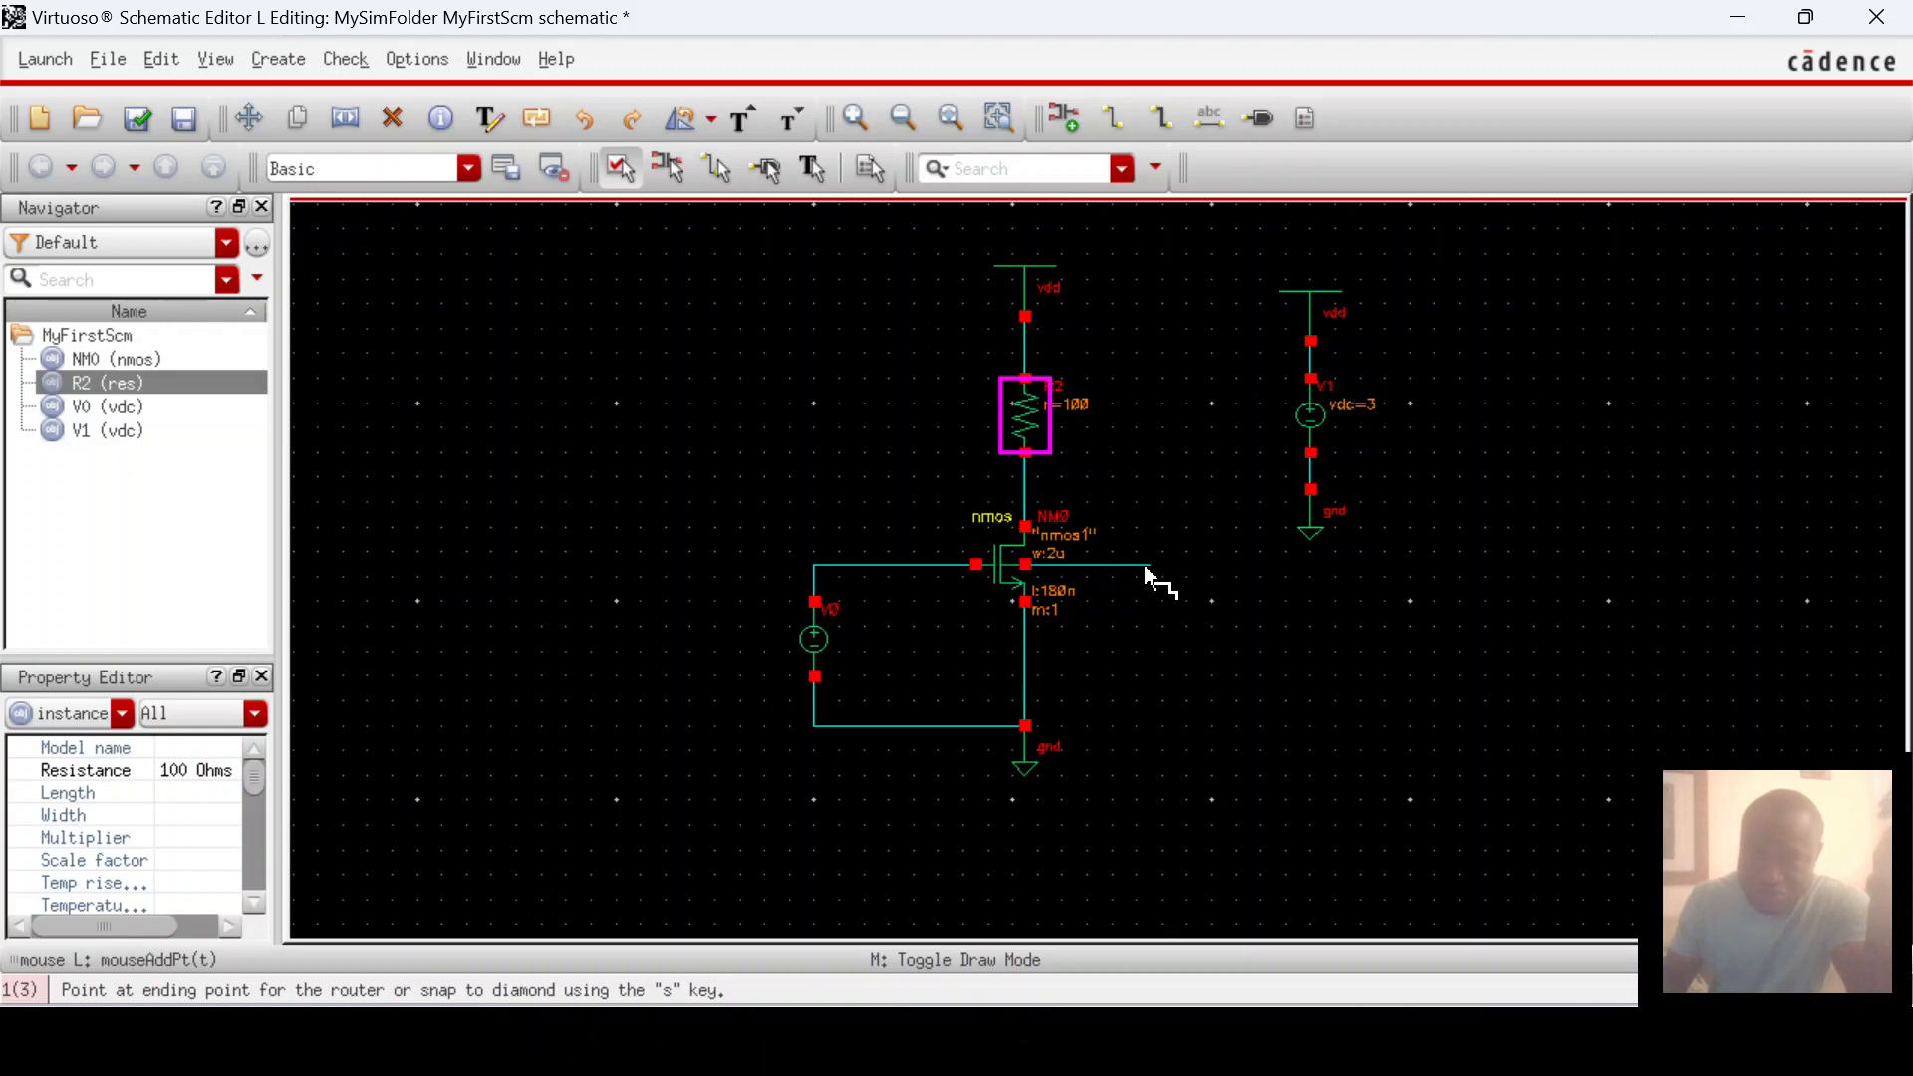
{"action": "left_click", "coordinate": [1026, 678]}
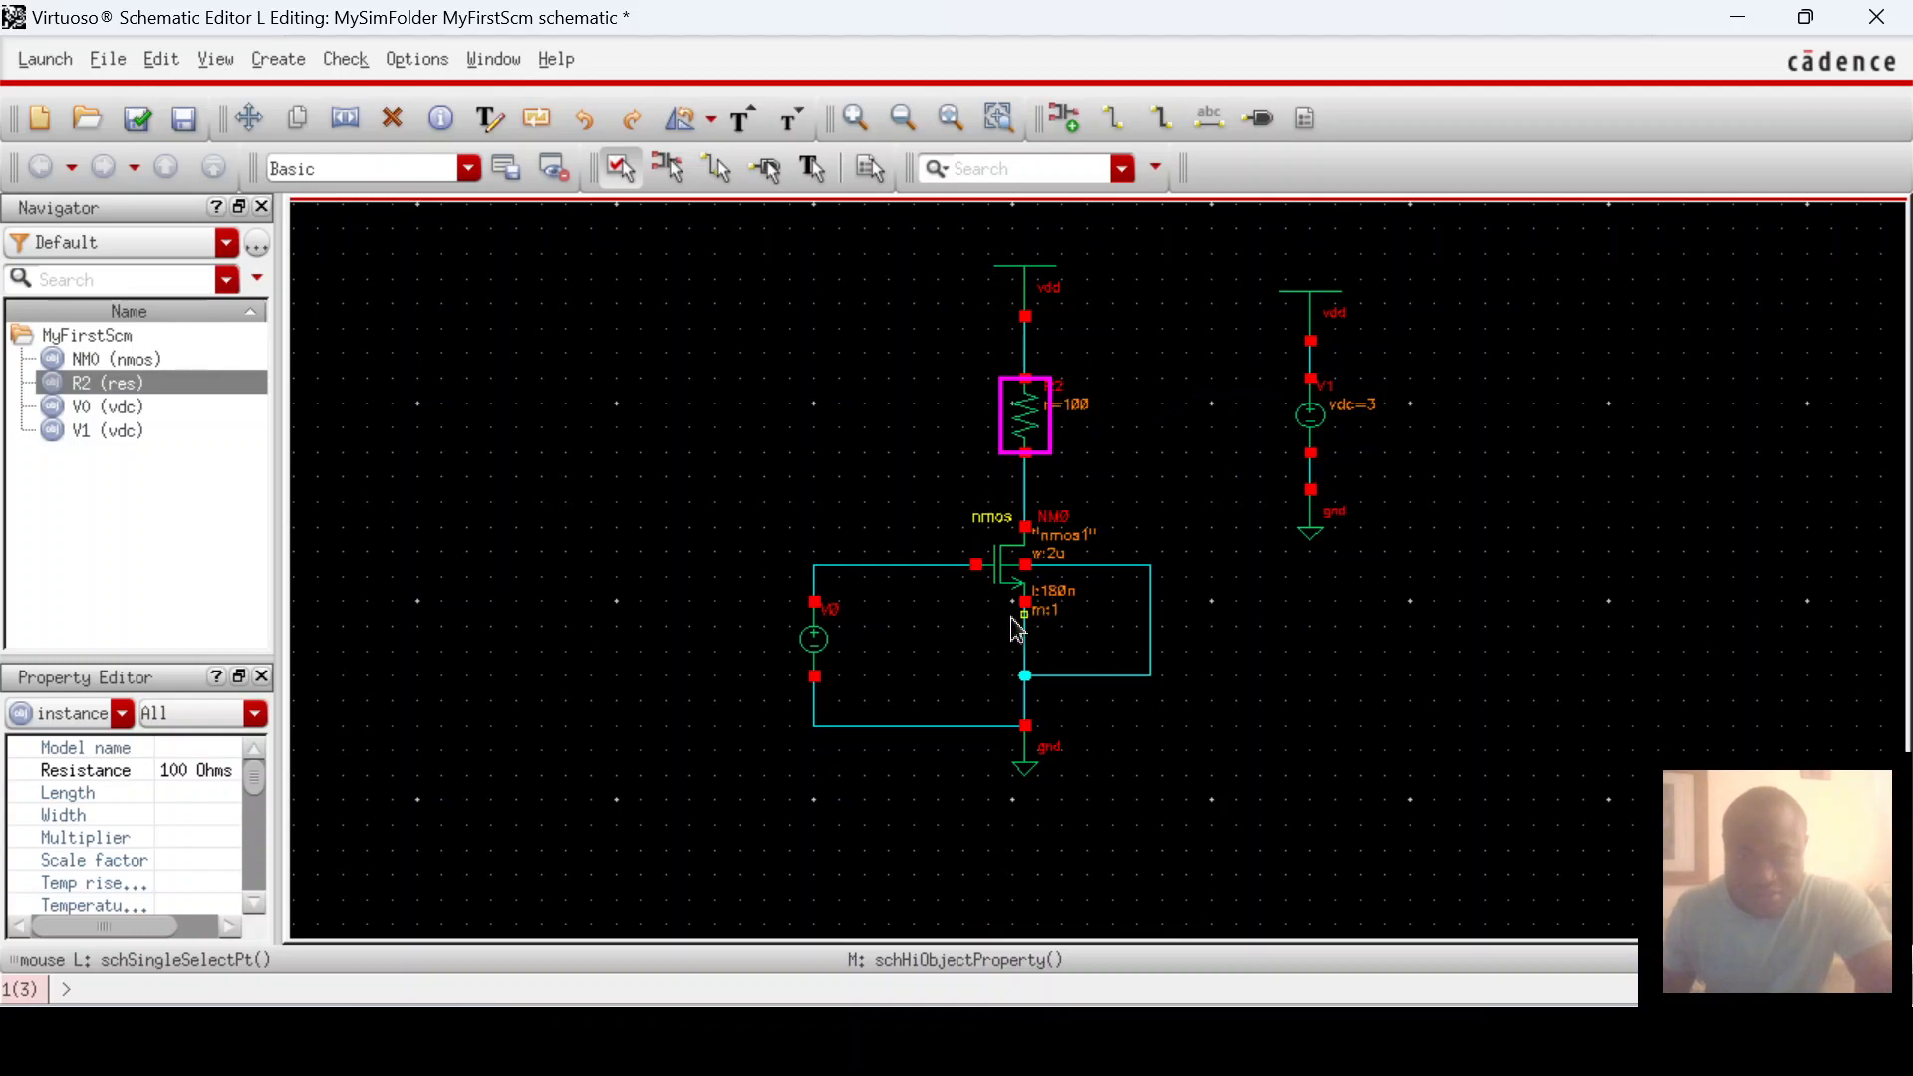
Step: Enter 3 as V0's DC voltage in the Property Editor so it reads vdc=3
{"action": "left_click", "coordinate": [816, 642]}
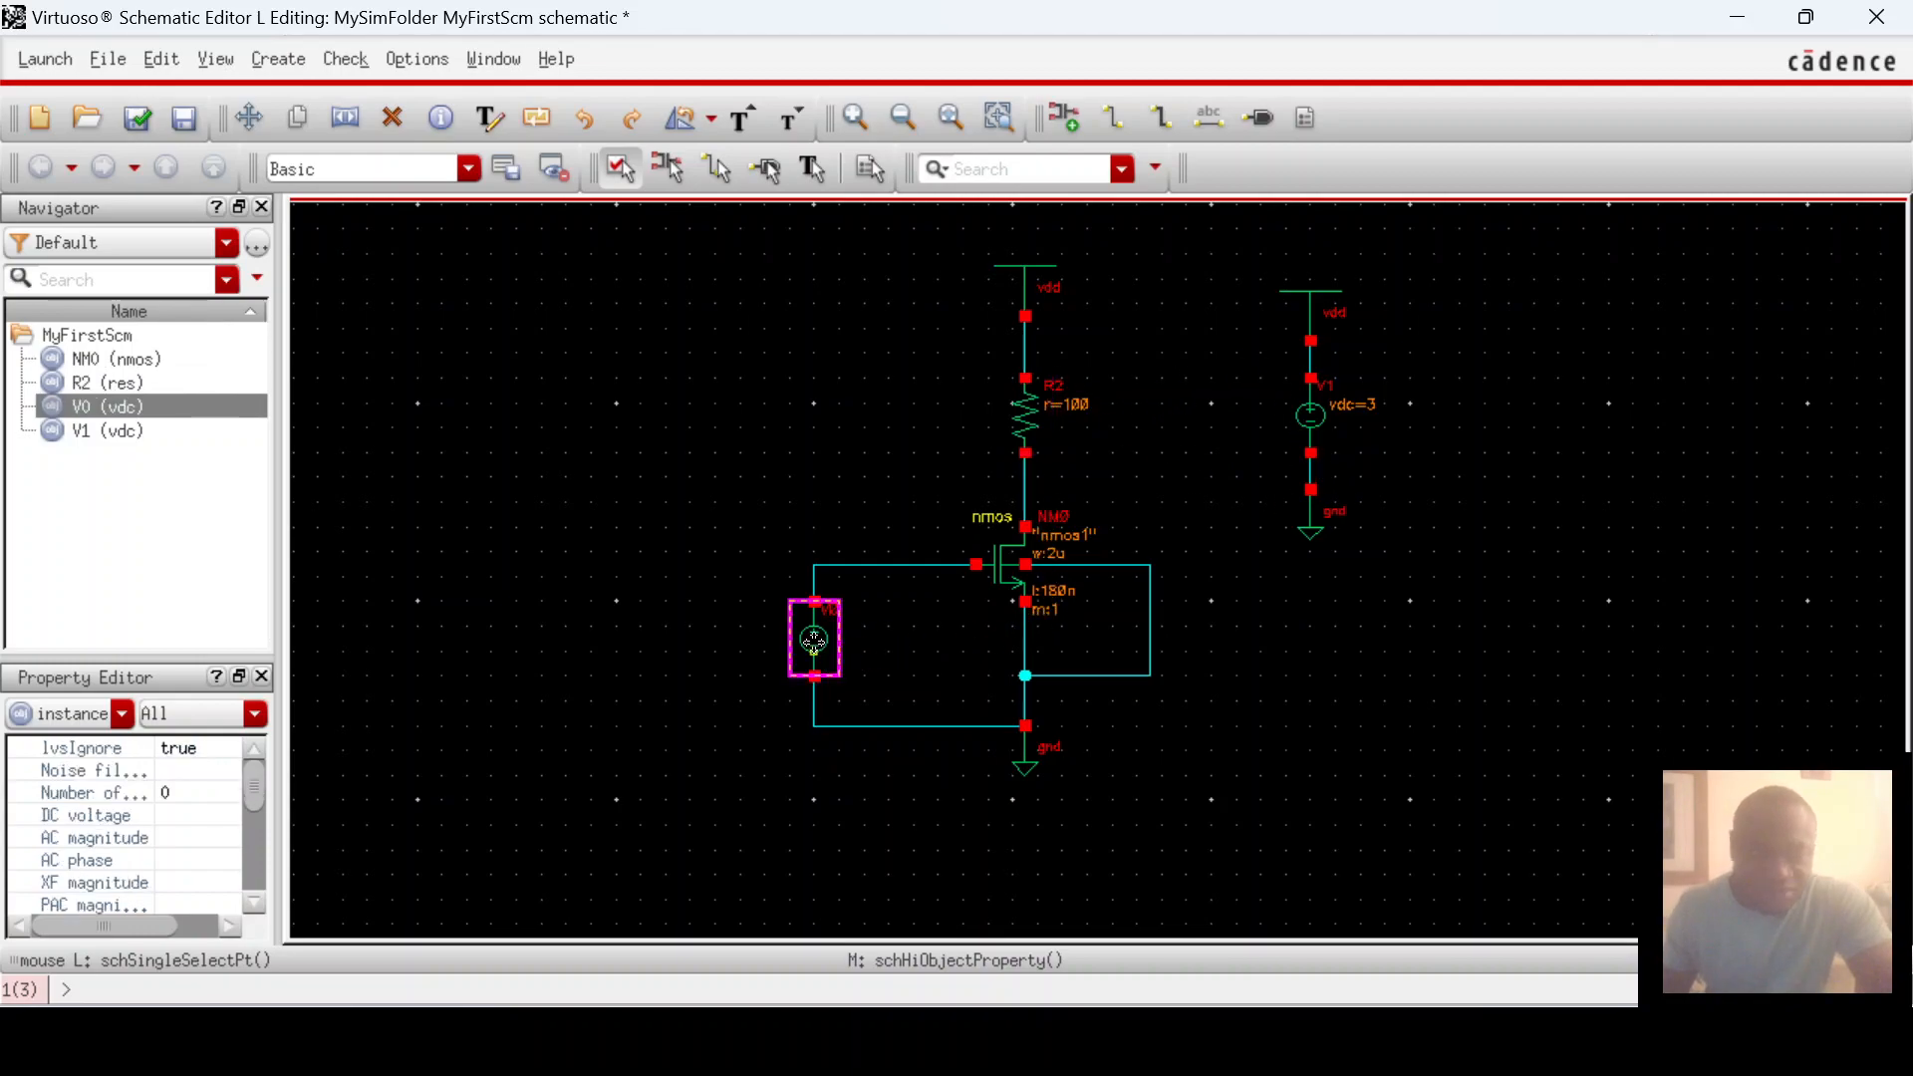
{"action": "left_click", "coordinate": [176, 815]}
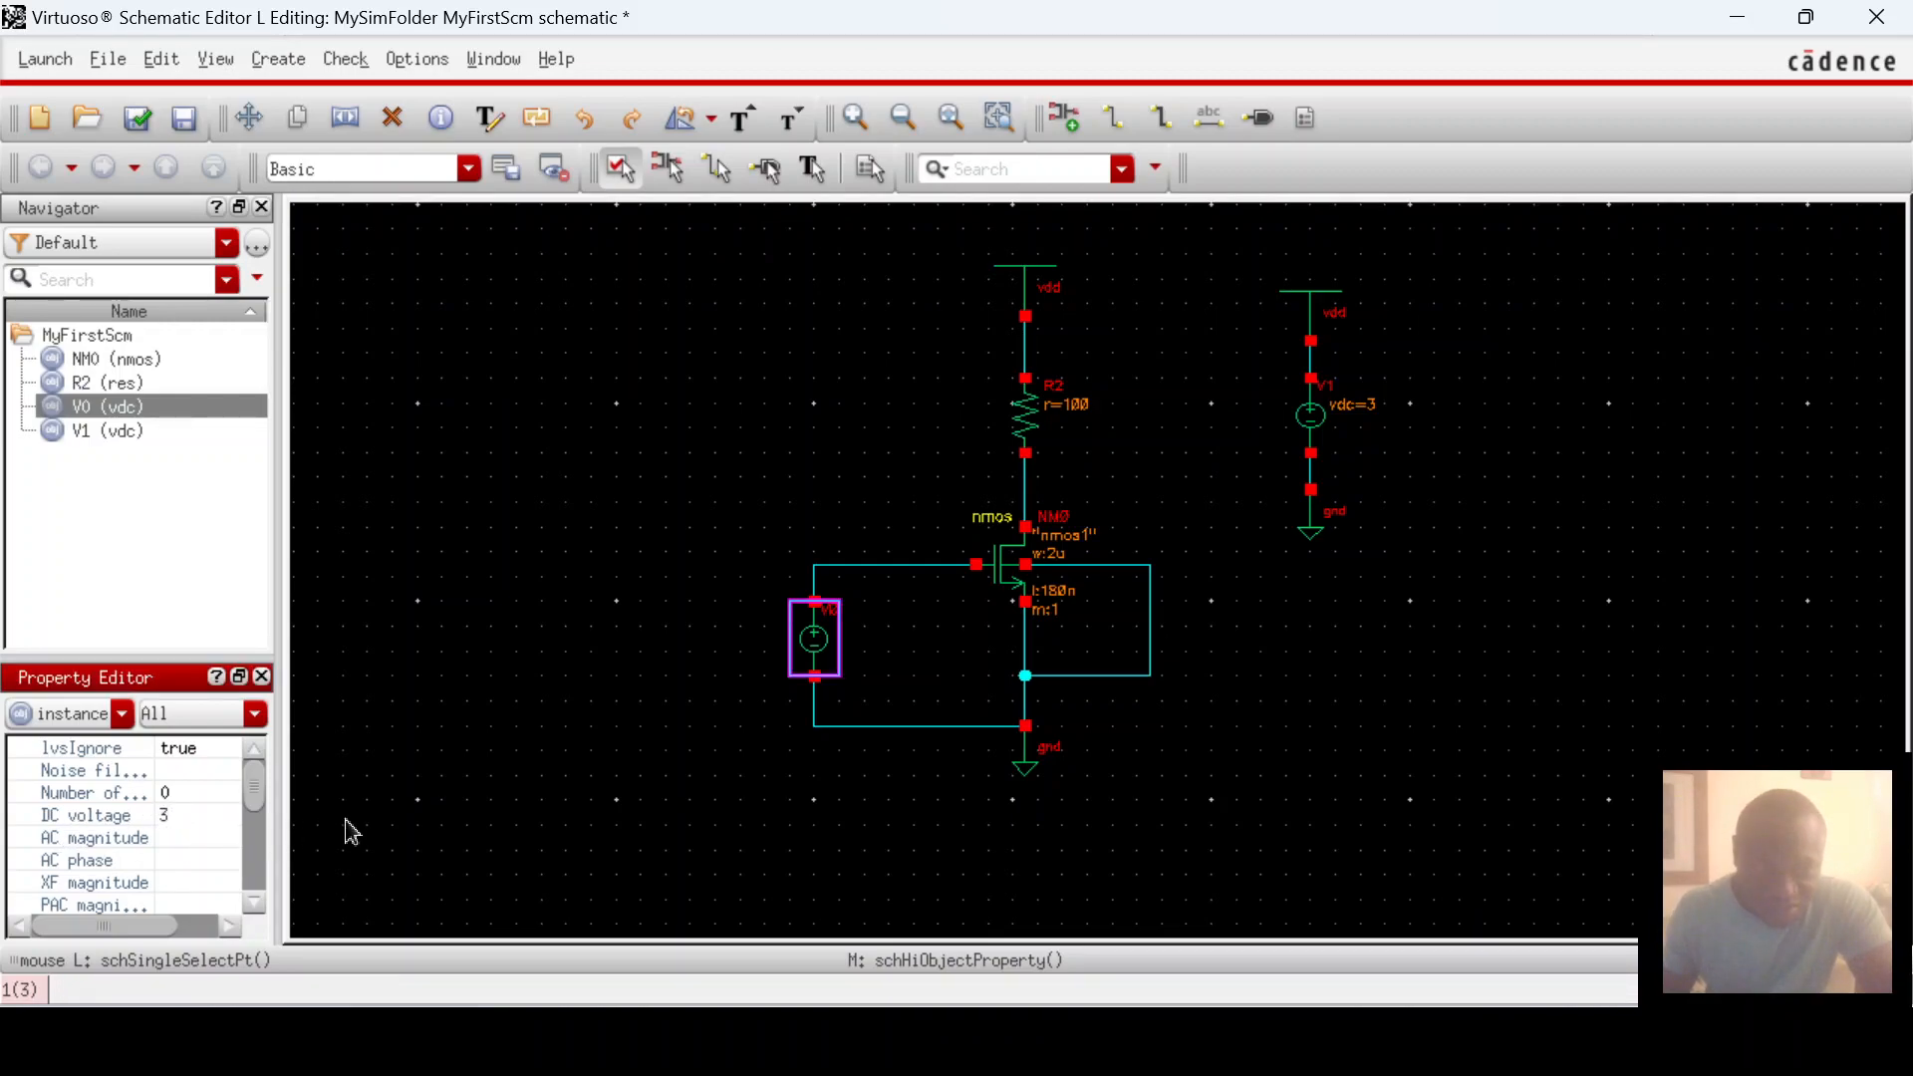
{"action": "type", "text": "3"}
{"action": "key", "text": "Return"}
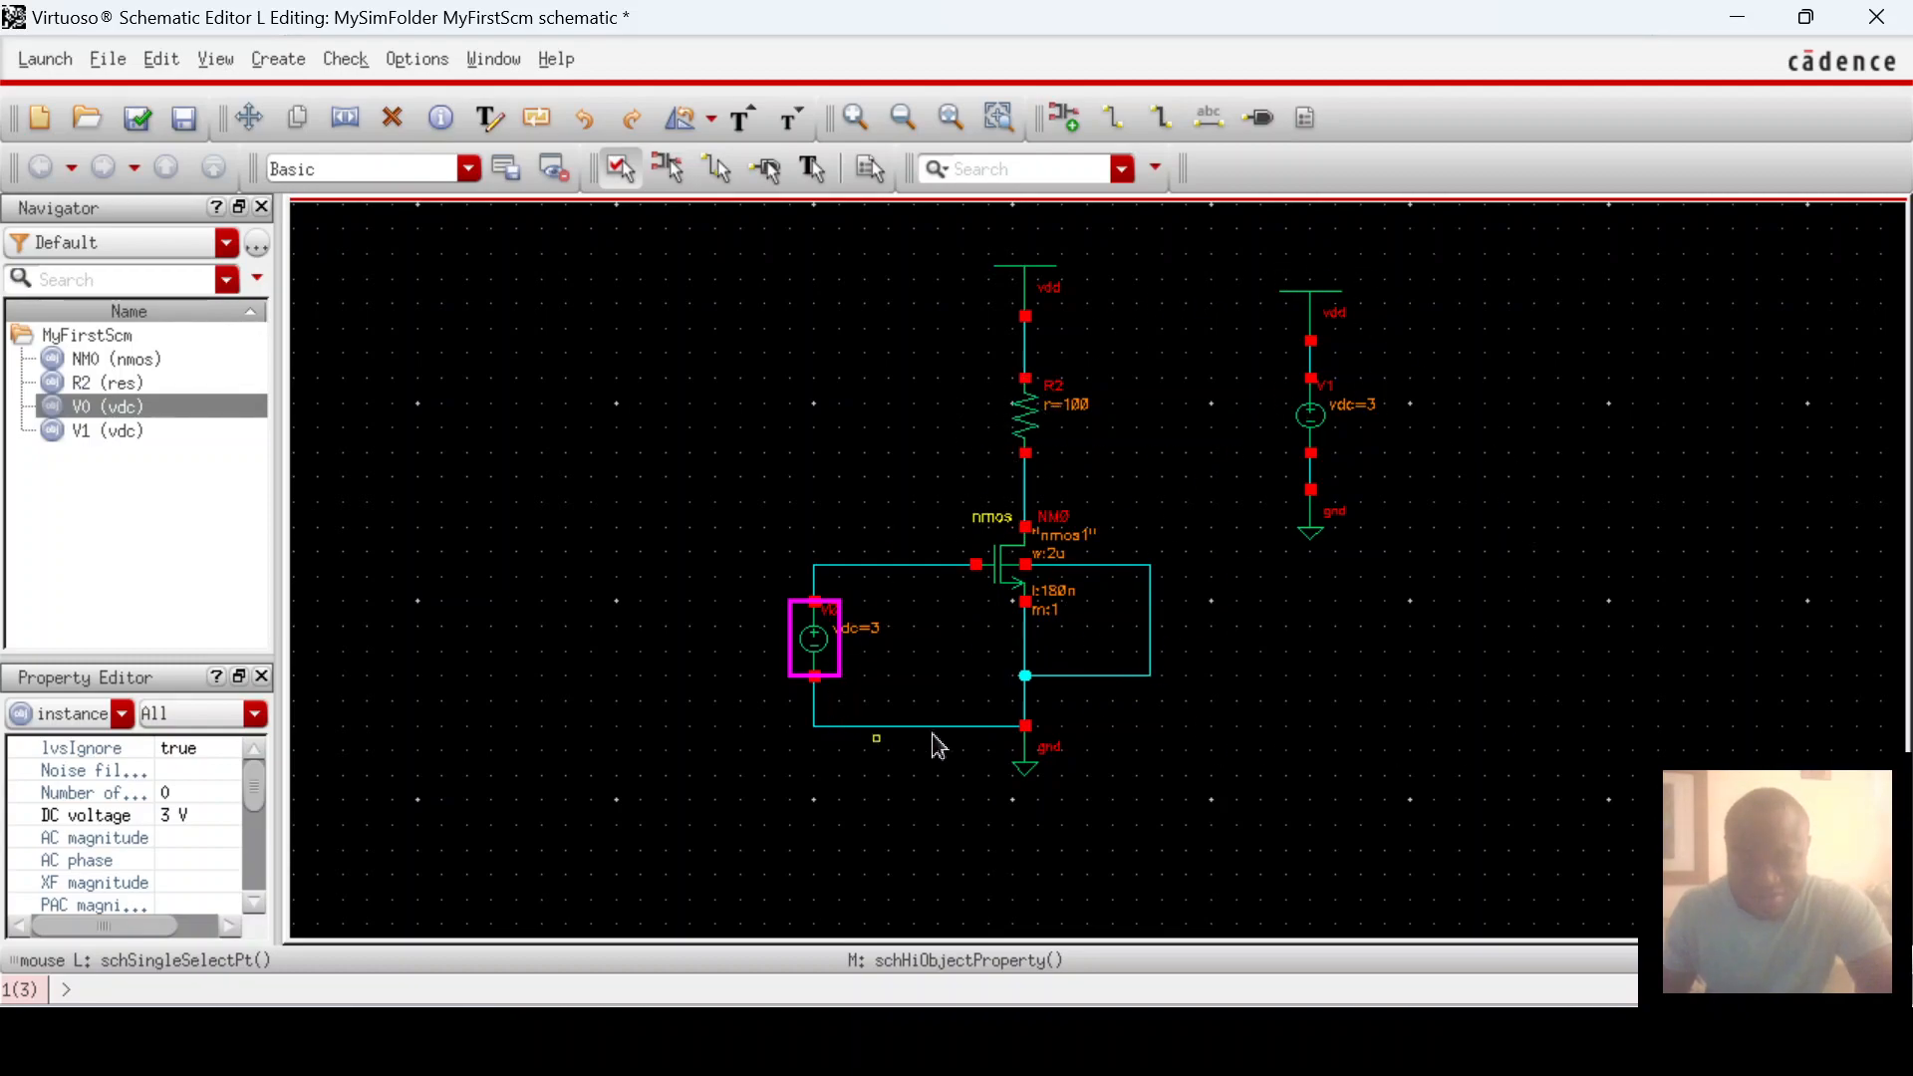
{"action": "left_click", "coordinate": [867, 508]}
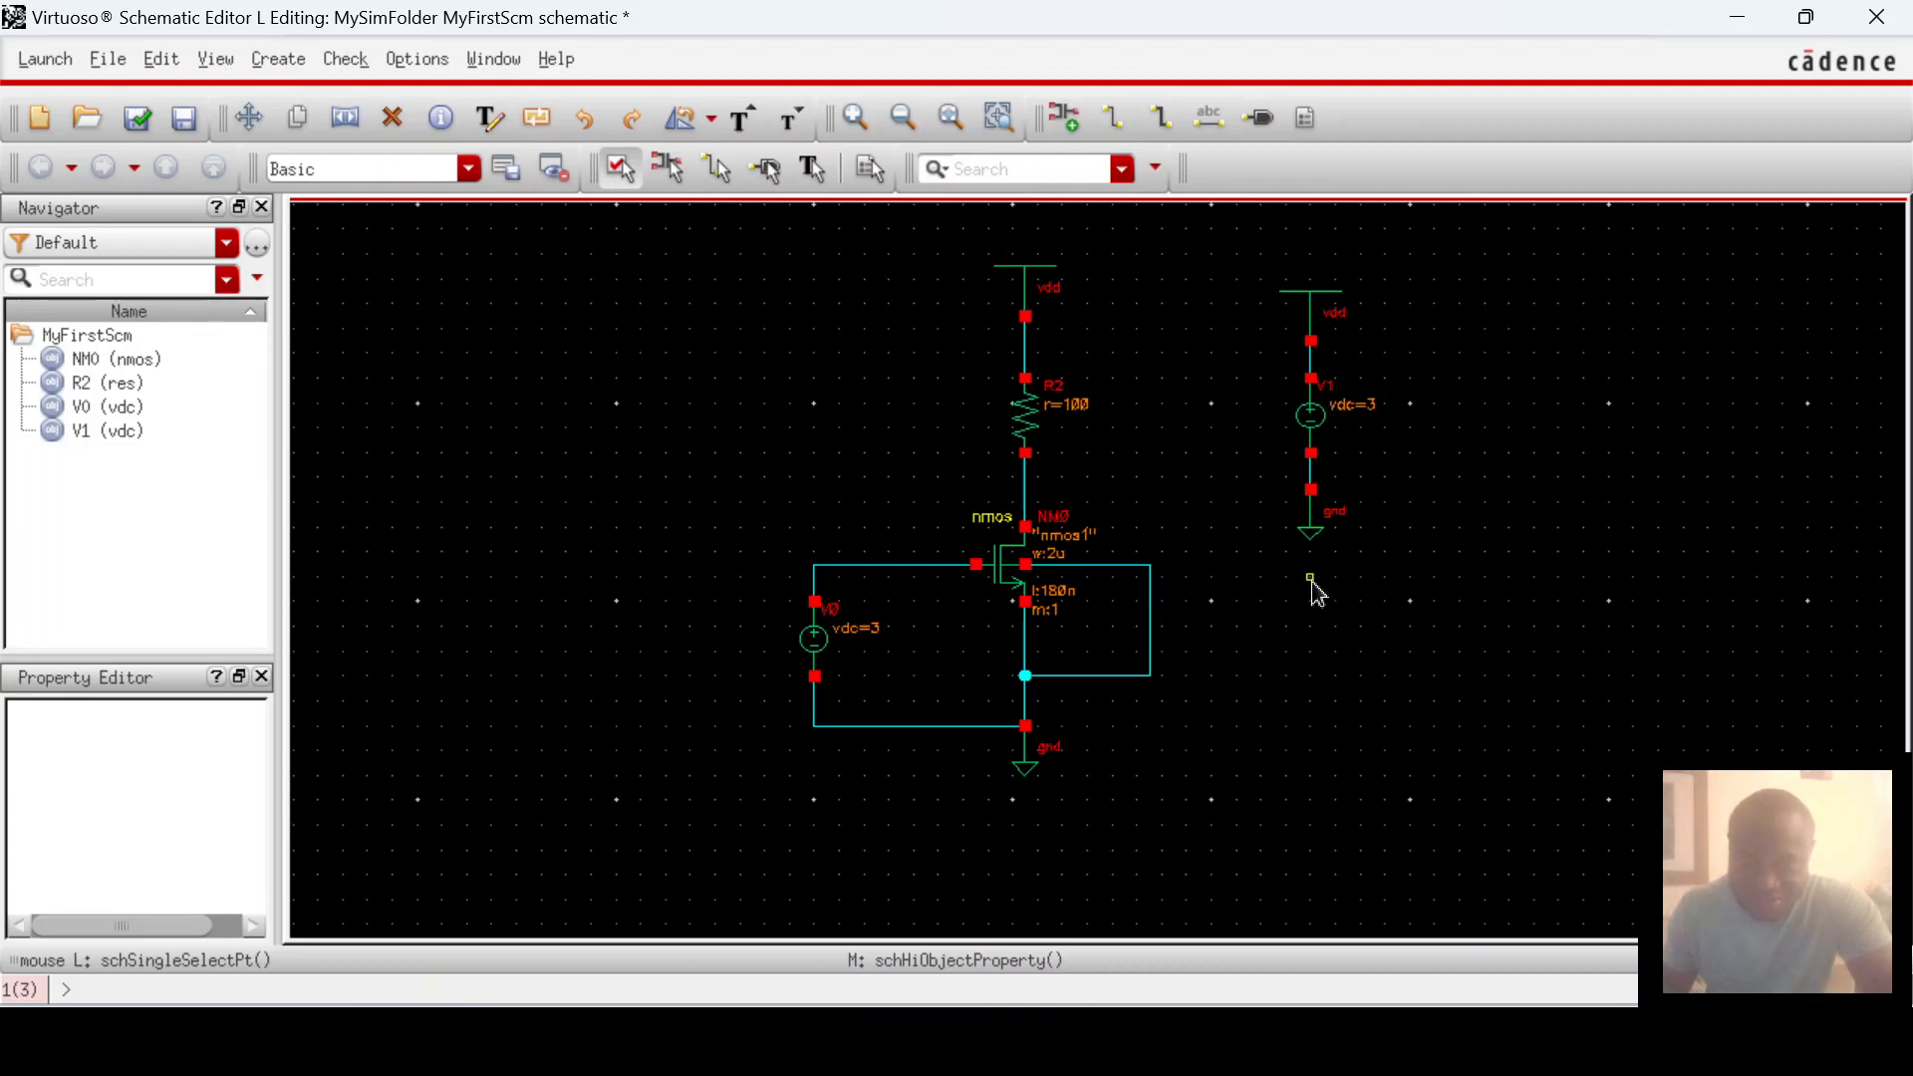
Step: Start ADE L from the Launch menu, raise its window, and open Choosing Analyses
{"action": "left_click", "coordinate": [46, 62]}
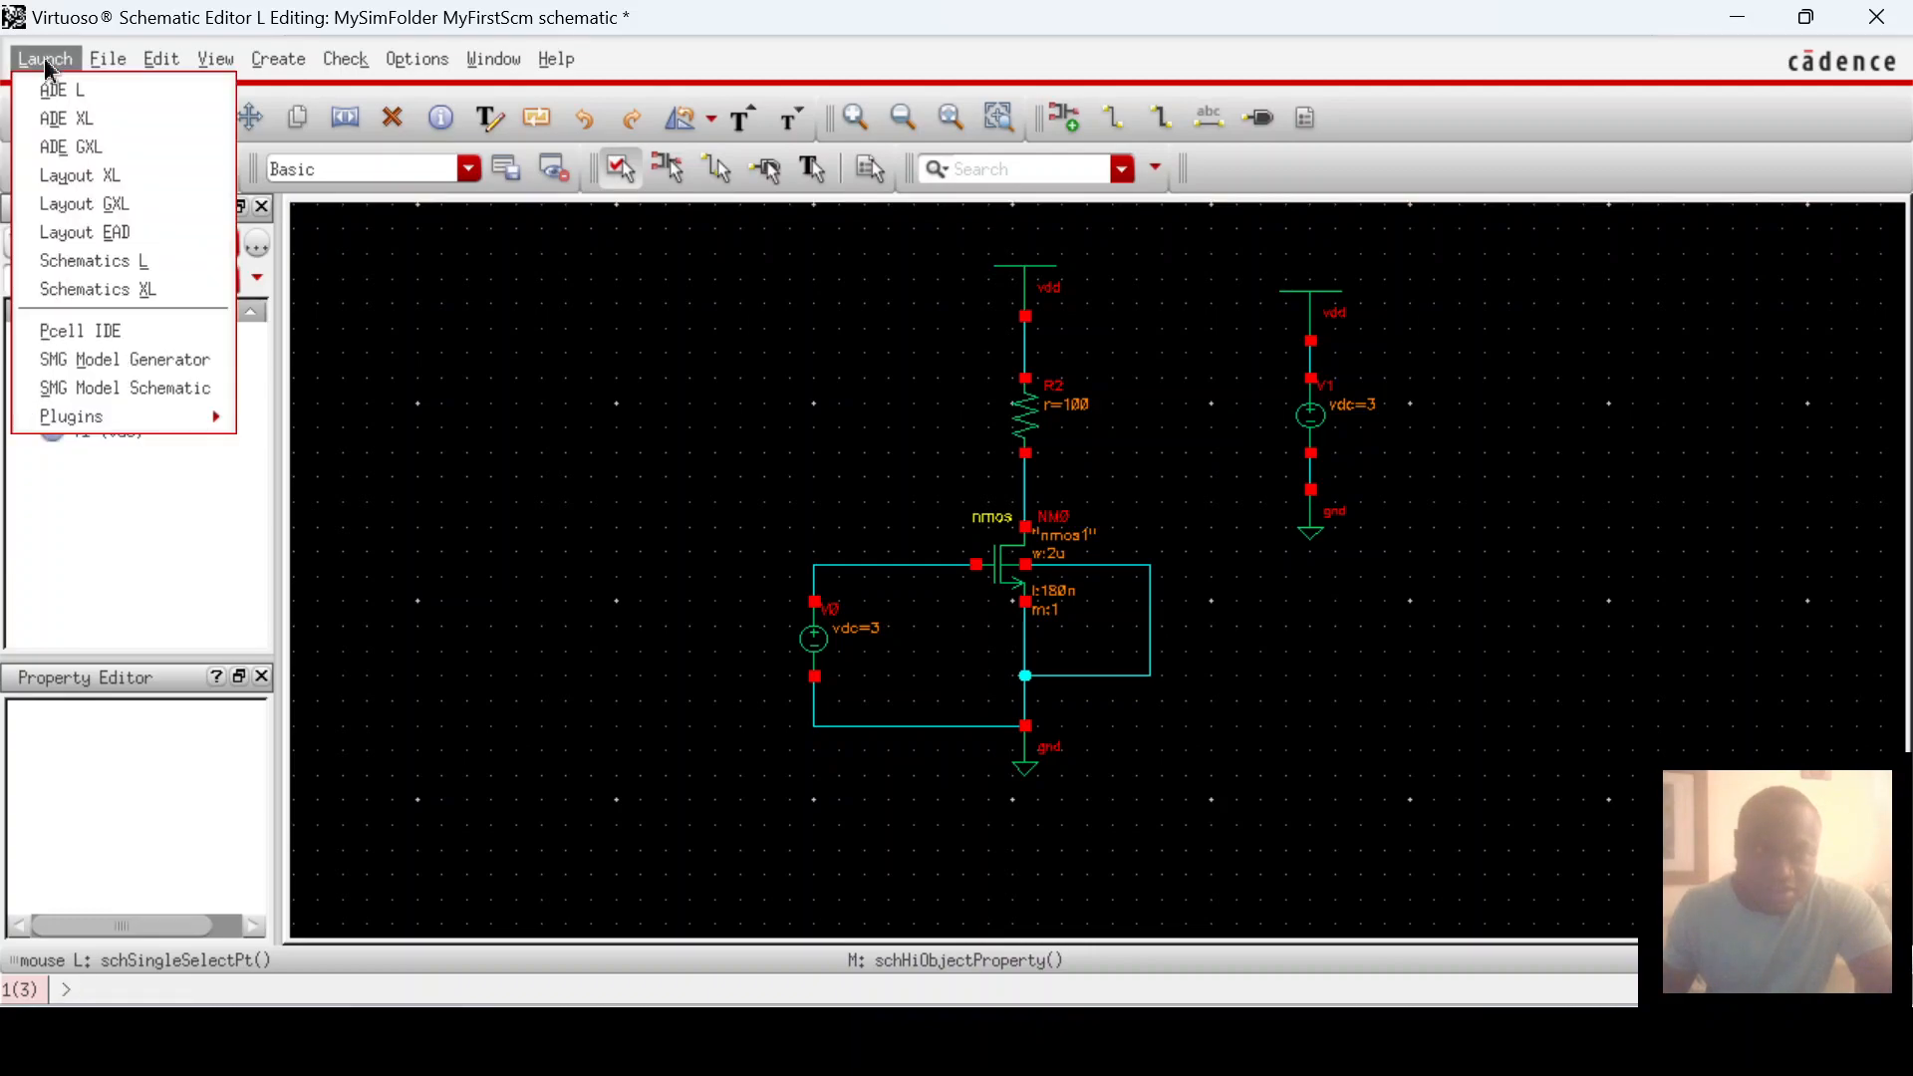
{"action": "left_click", "coordinate": [55, 89]}
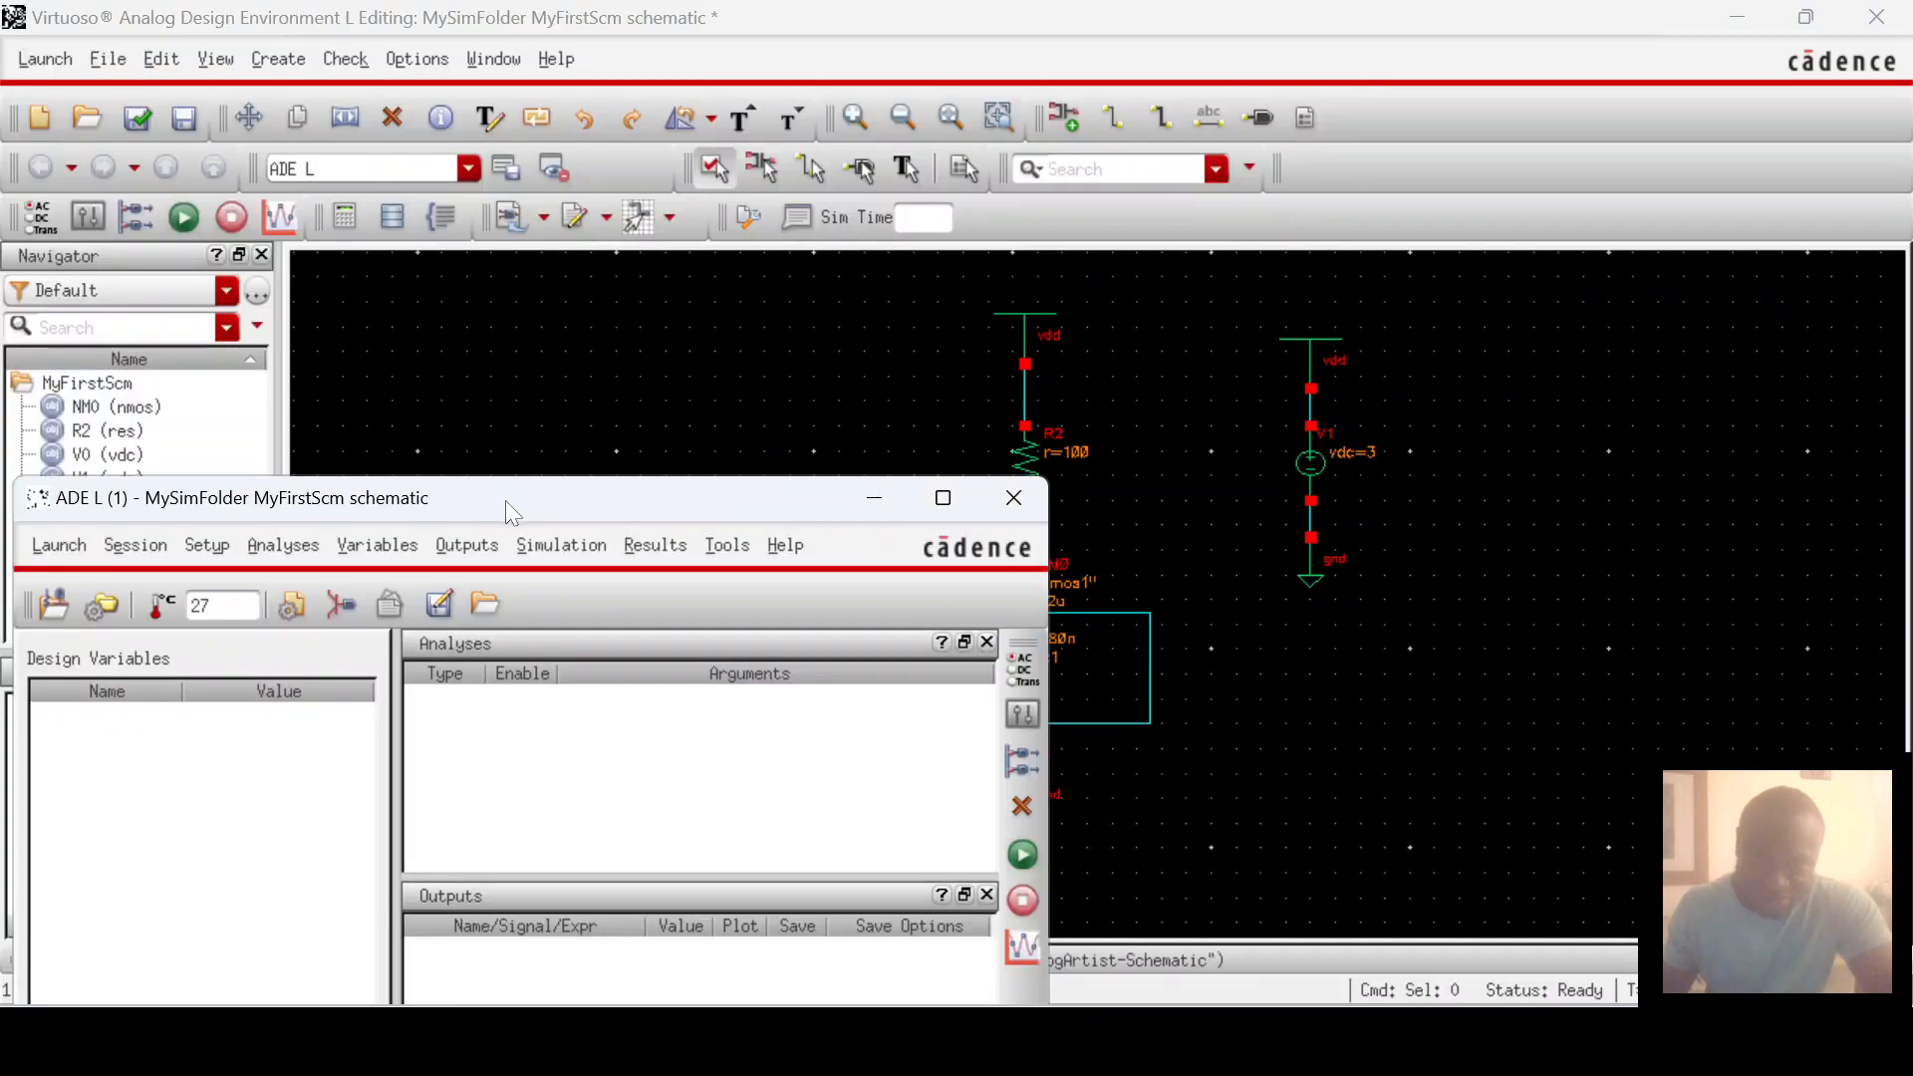
{"action": "left_click_drag", "start_coordinate": [506, 500], "coordinate": [620, 249]}
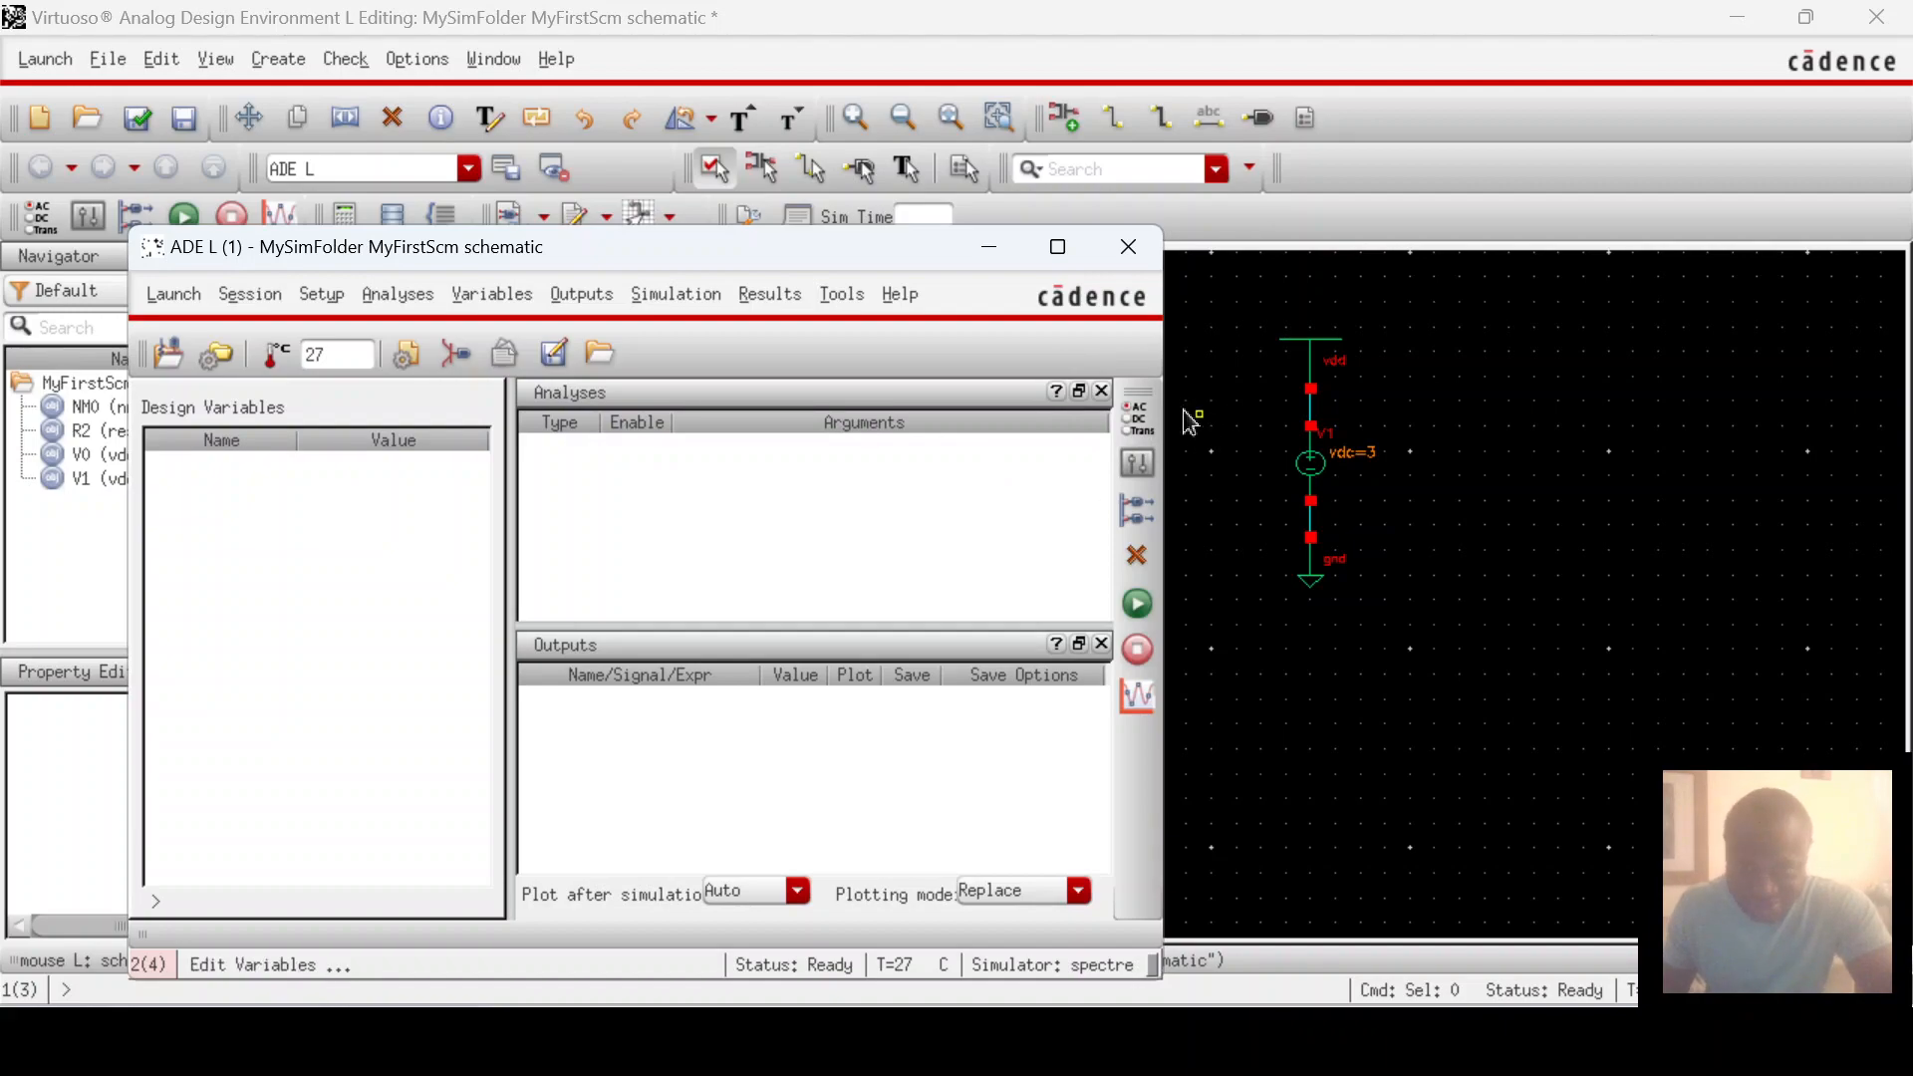
{"action": "left_click", "coordinate": [1138, 421]}
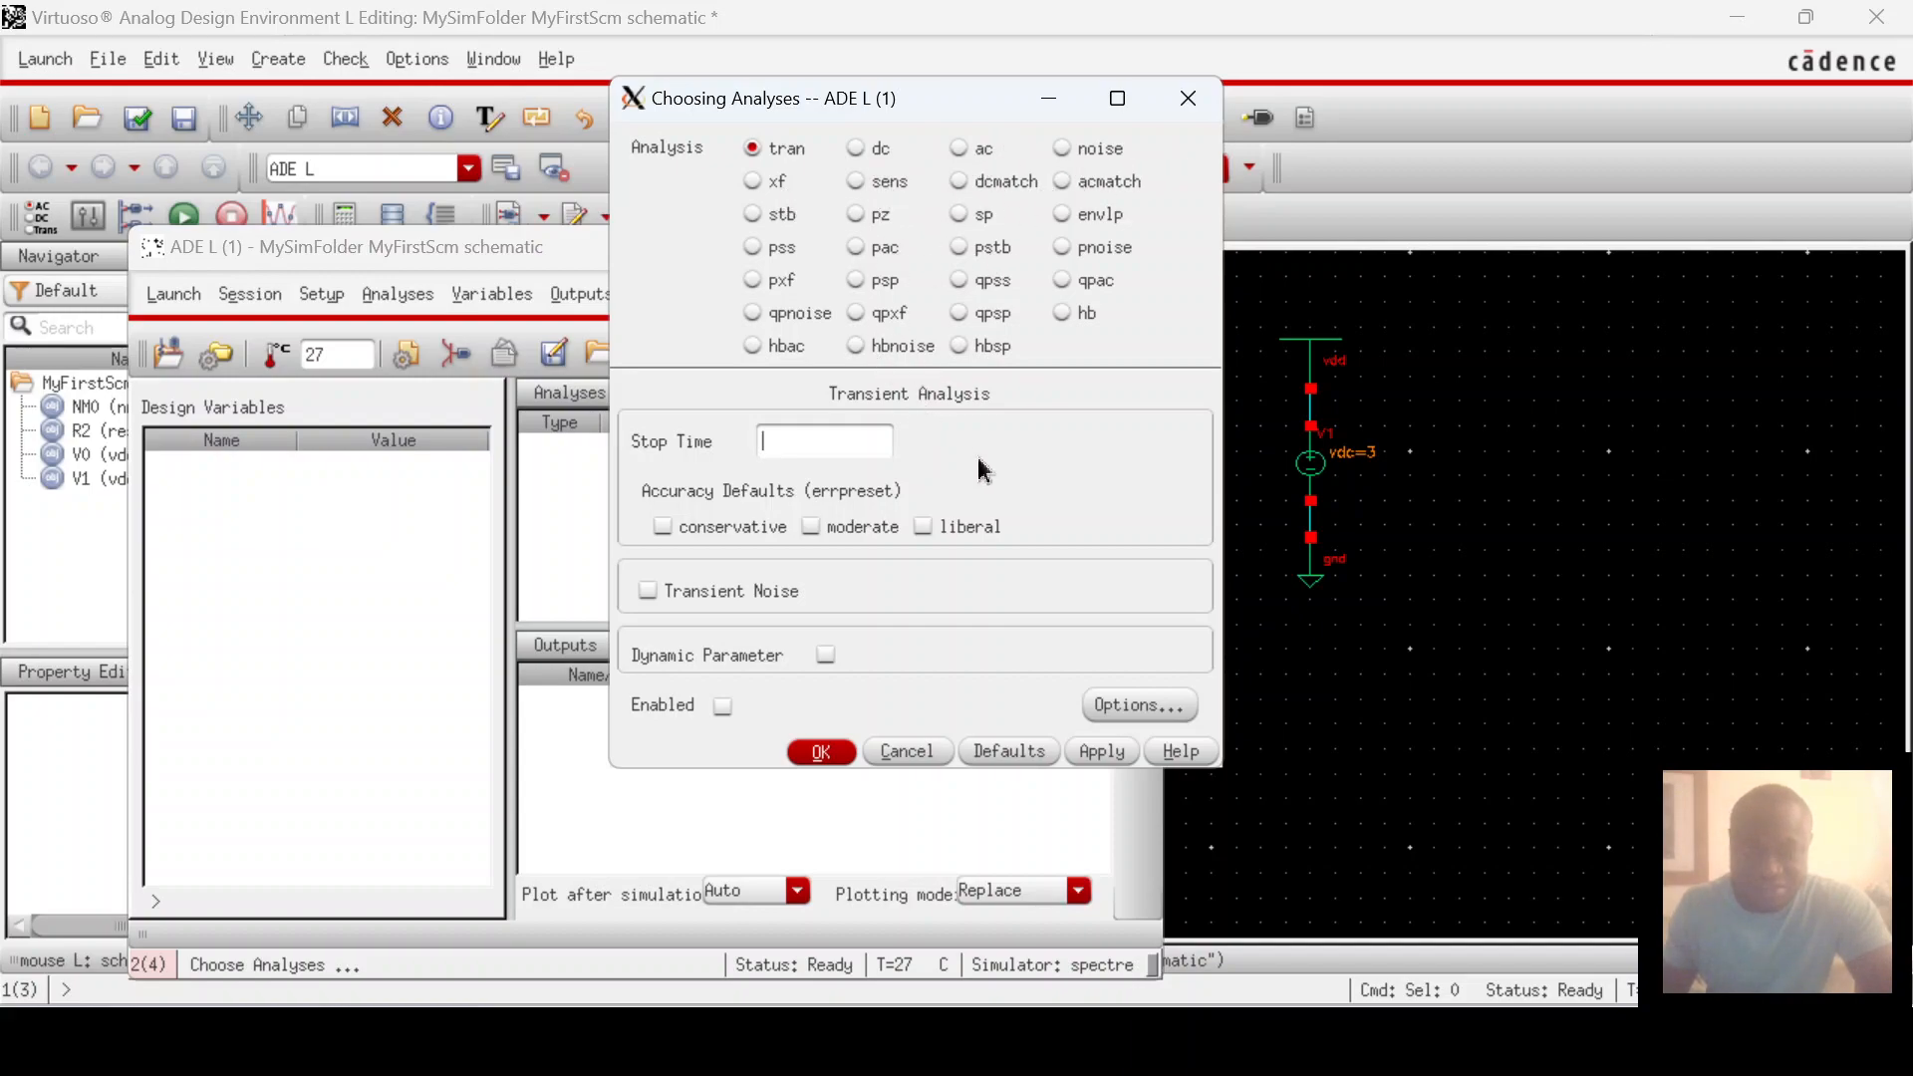
Step: Choose the dc analysis, keeping Save DC Operating Point and Enabled checked, and confirm
{"action": "left_click", "coordinate": [857, 150]}
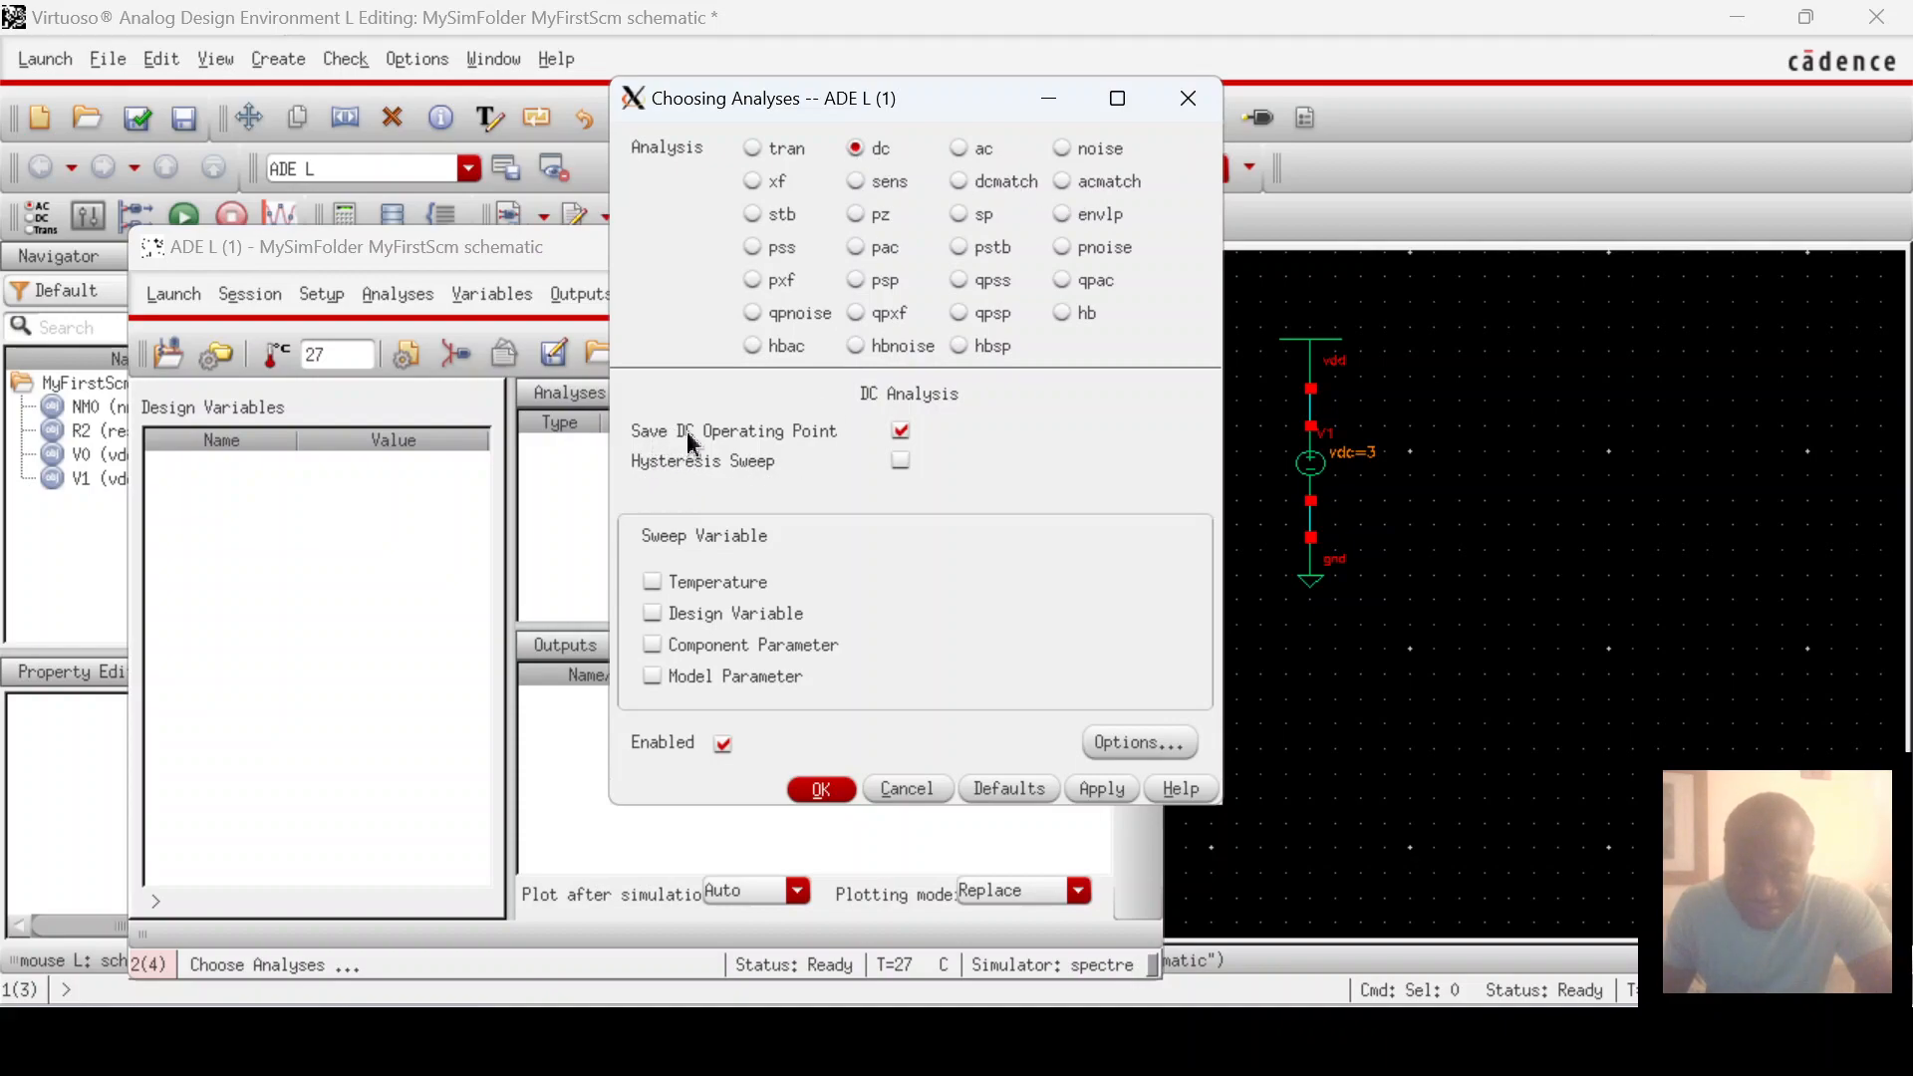
{"action": "left_click", "coordinate": [821, 789]}
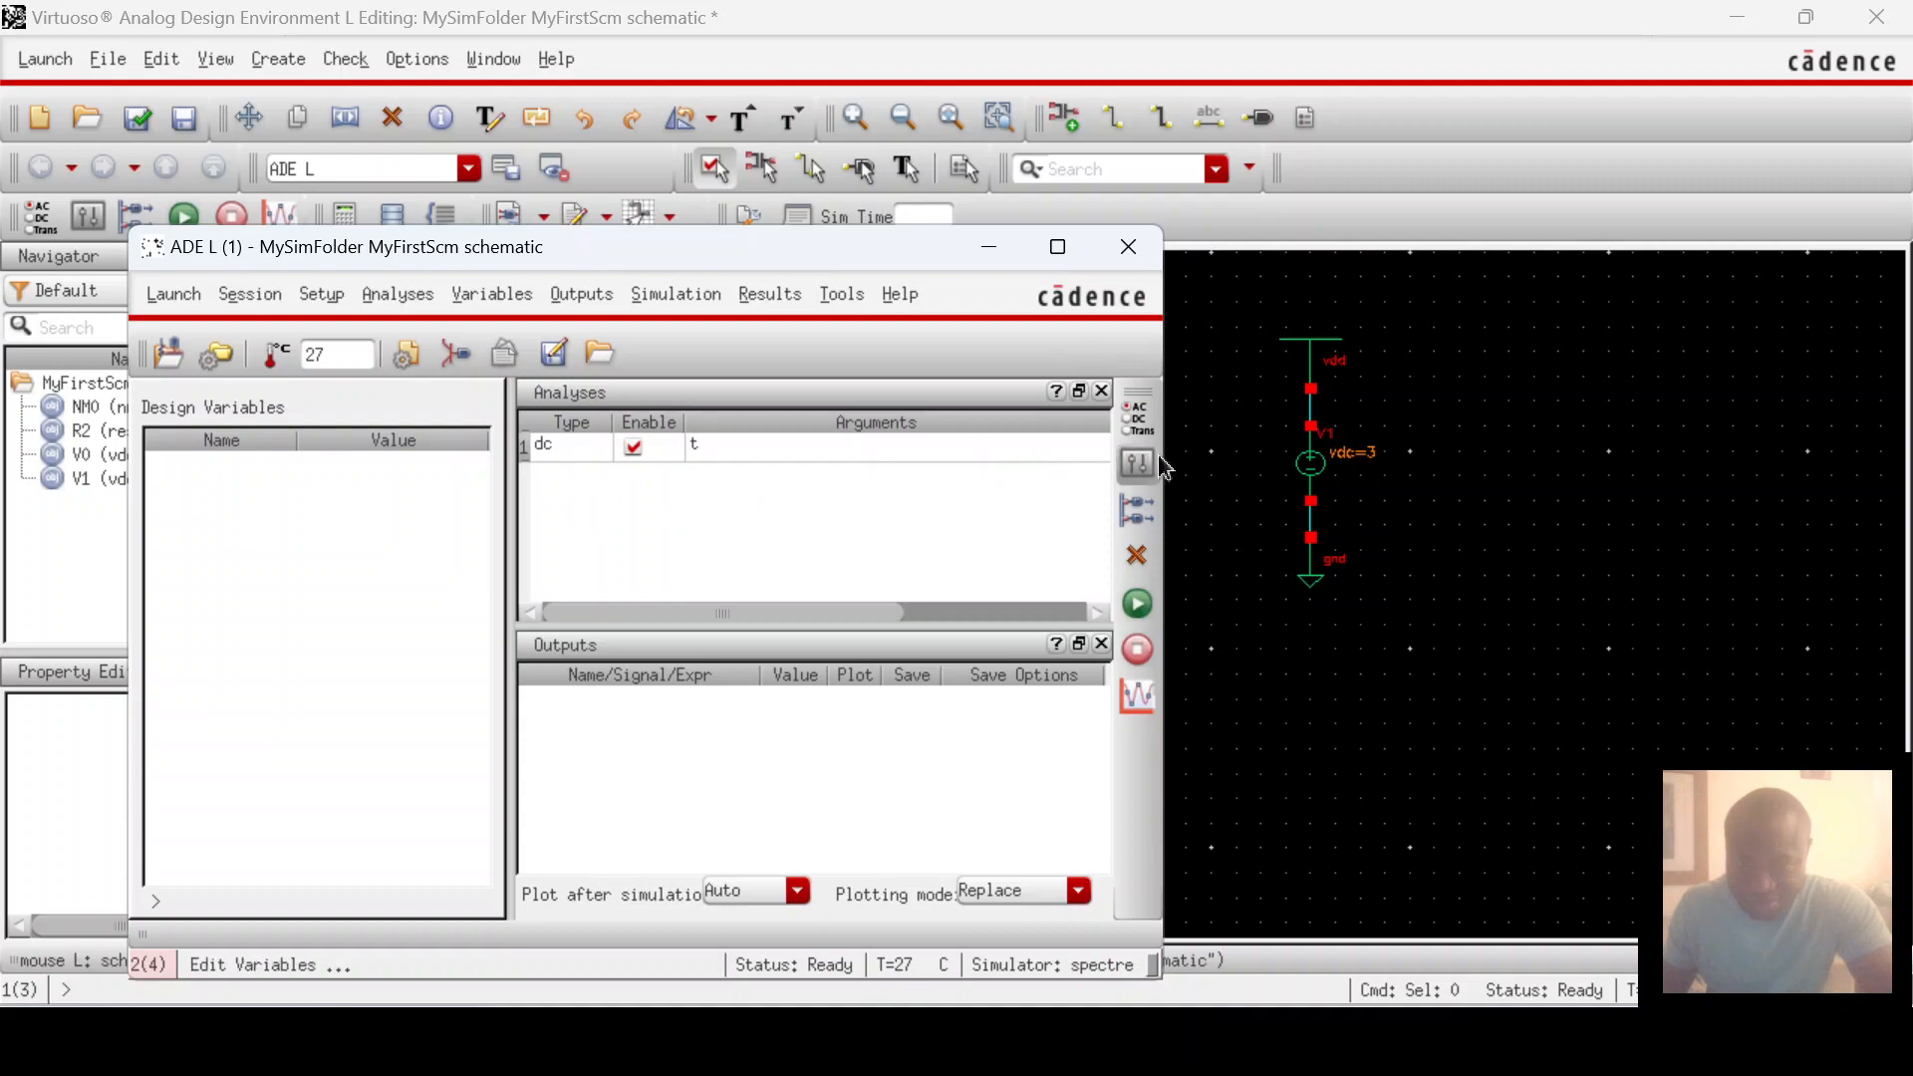
Step: Run Netlist and Run in ADE L and bring the CDS.log window forward
{"action": "left_click", "coordinate": [1138, 604]}
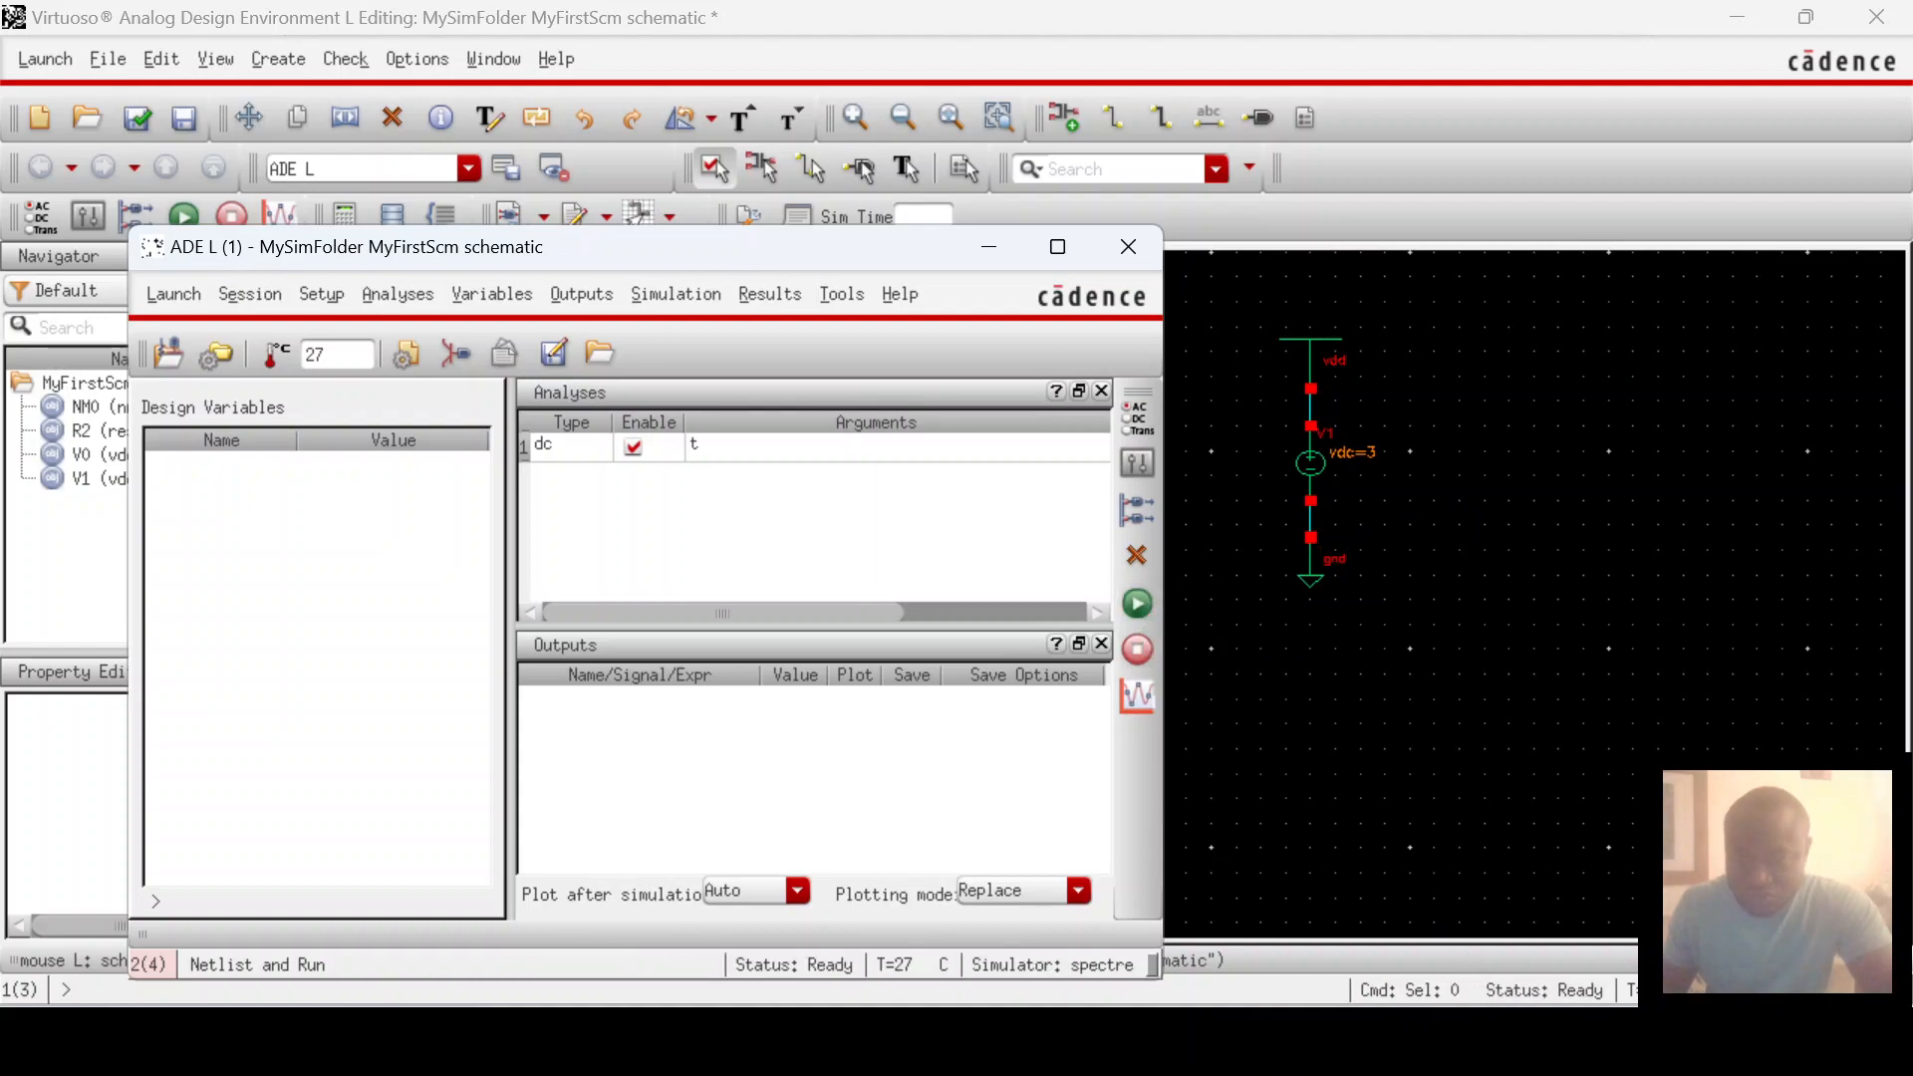
{"action": "mouse_move", "coordinate": [1240, 1041]}
{"action": "left_click", "coordinate": [932, 927]}
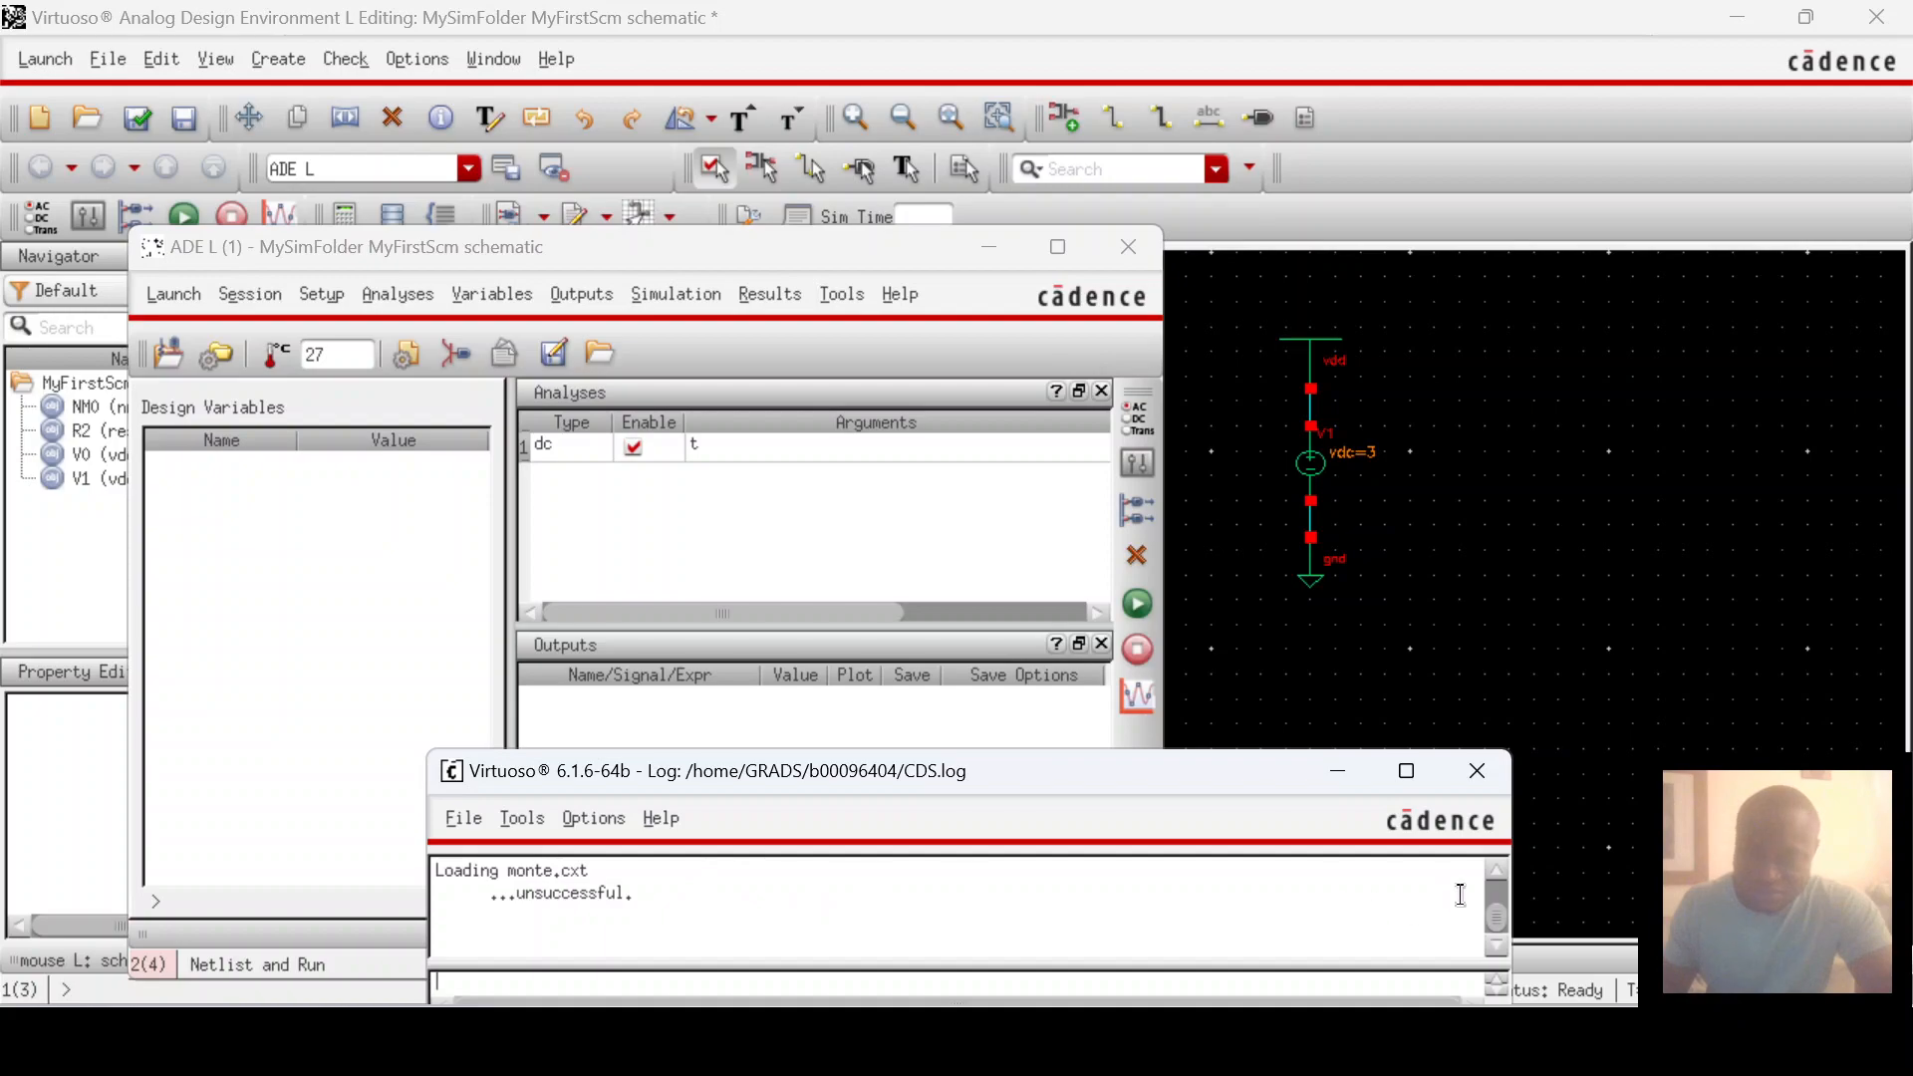
Step: Enlarge the CDS.log window and scroll through its license warnings and ERROR lines
{"action": "left_click_drag", "start_coordinate": [1139, 750], "coordinate": [1139, 236]}
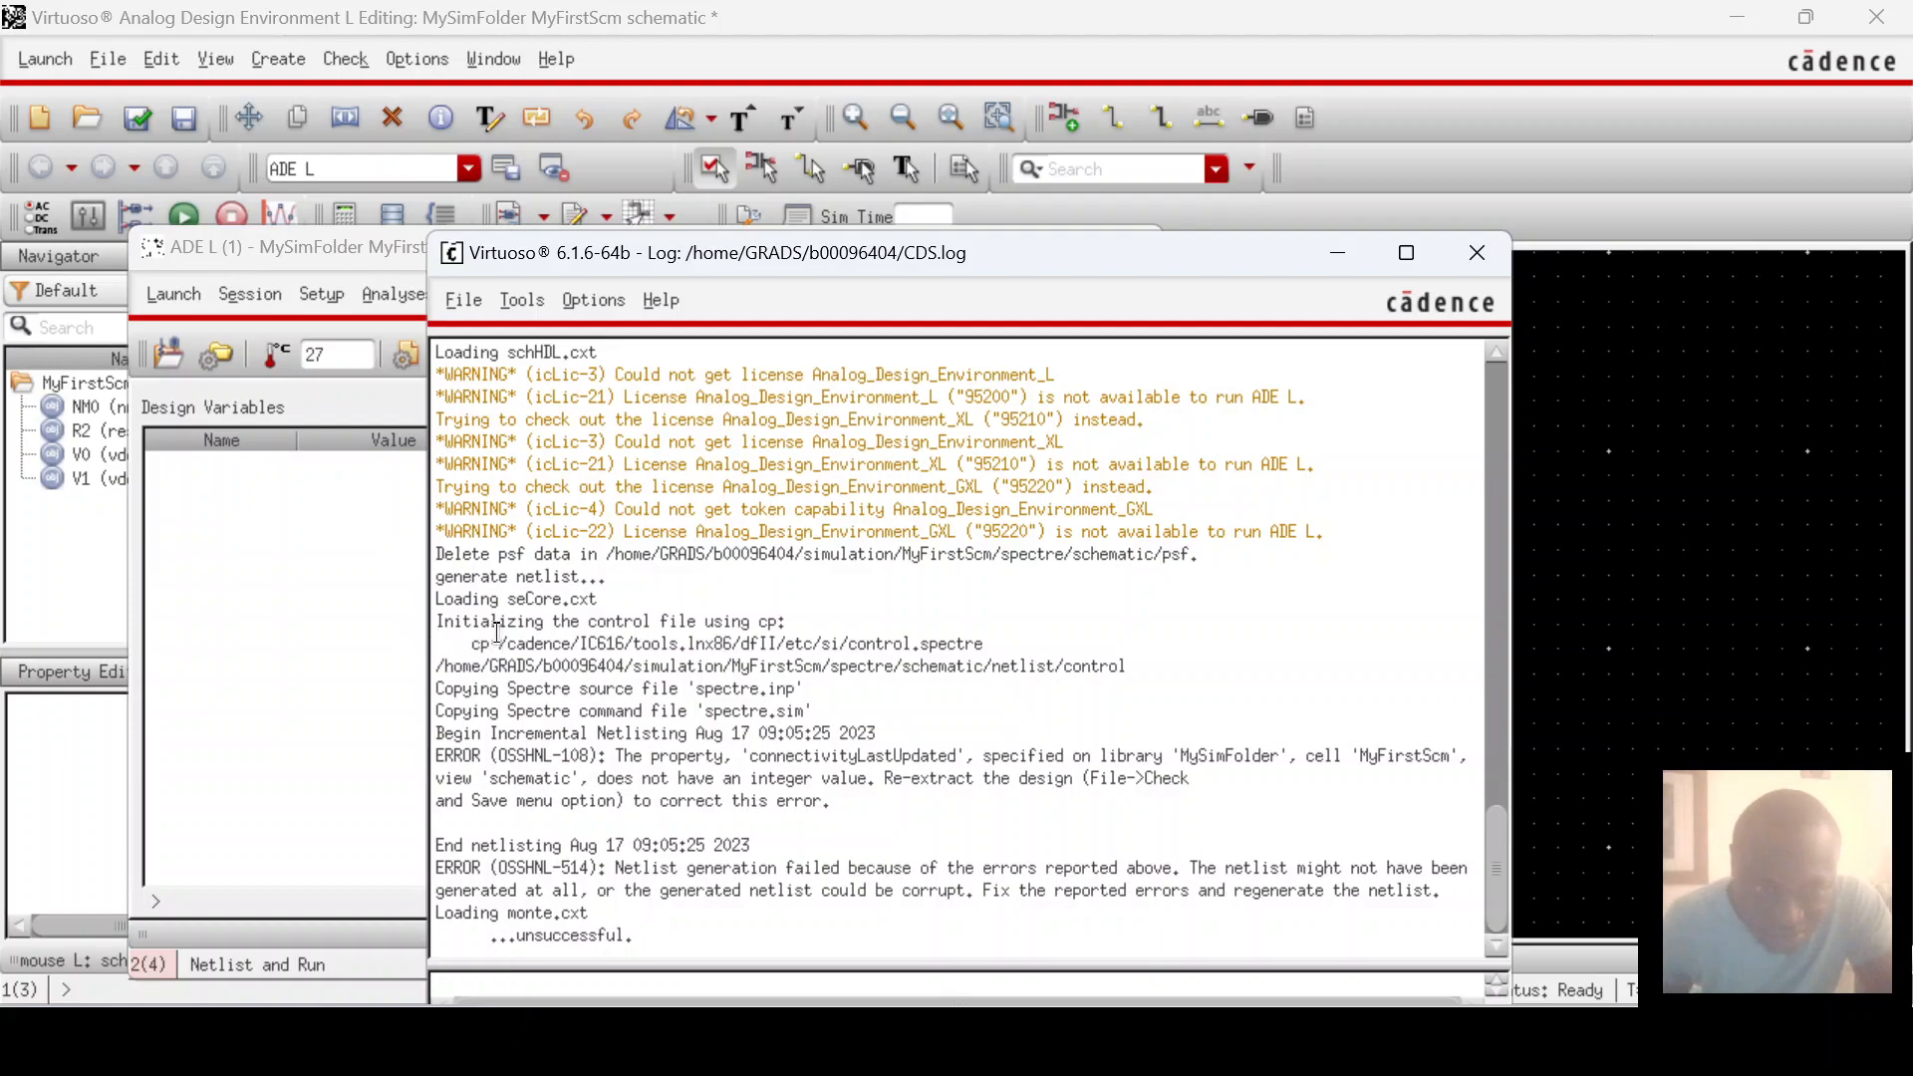
{"action": "scroll", "coordinate": [1013, 572], "scroll_direction": "up", "scroll_amount": 15}
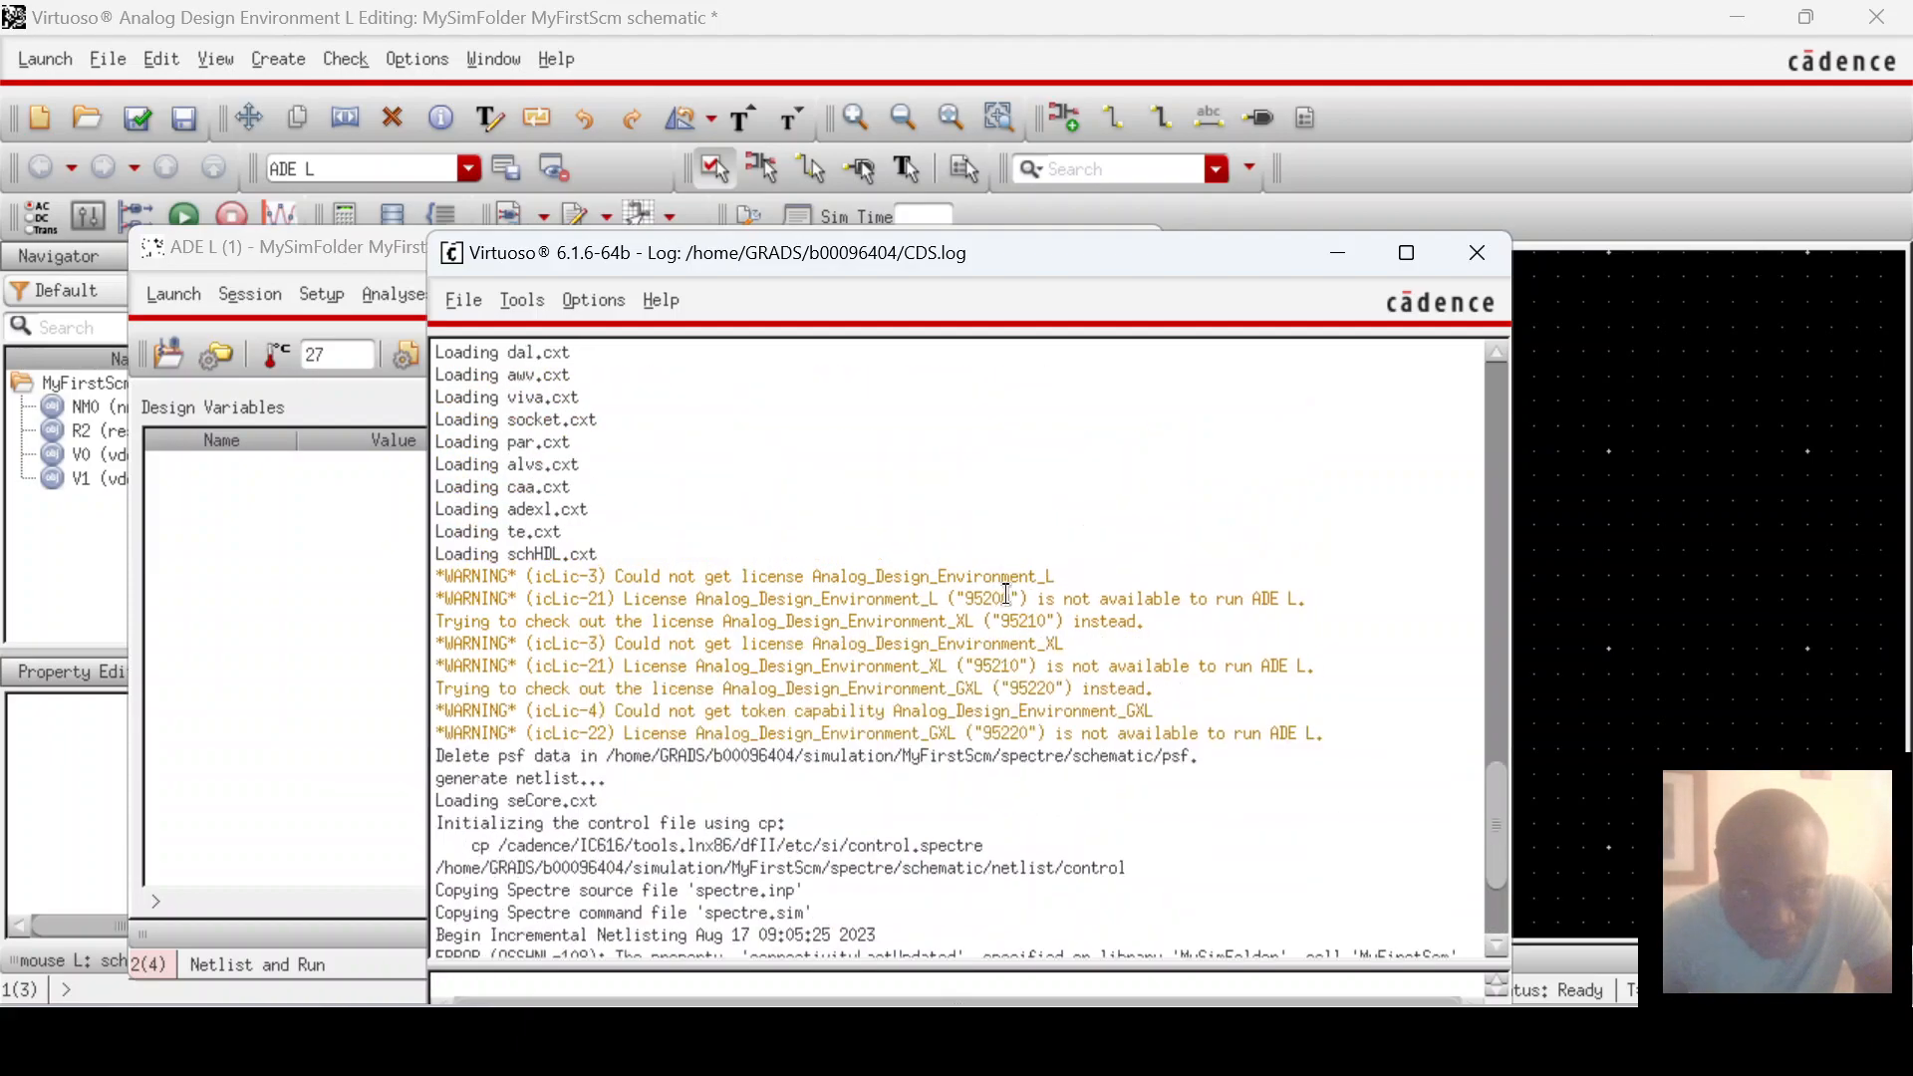
{"action": "scroll", "coordinate": [1024, 534], "scroll_direction": "up", "scroll_amount": 7}
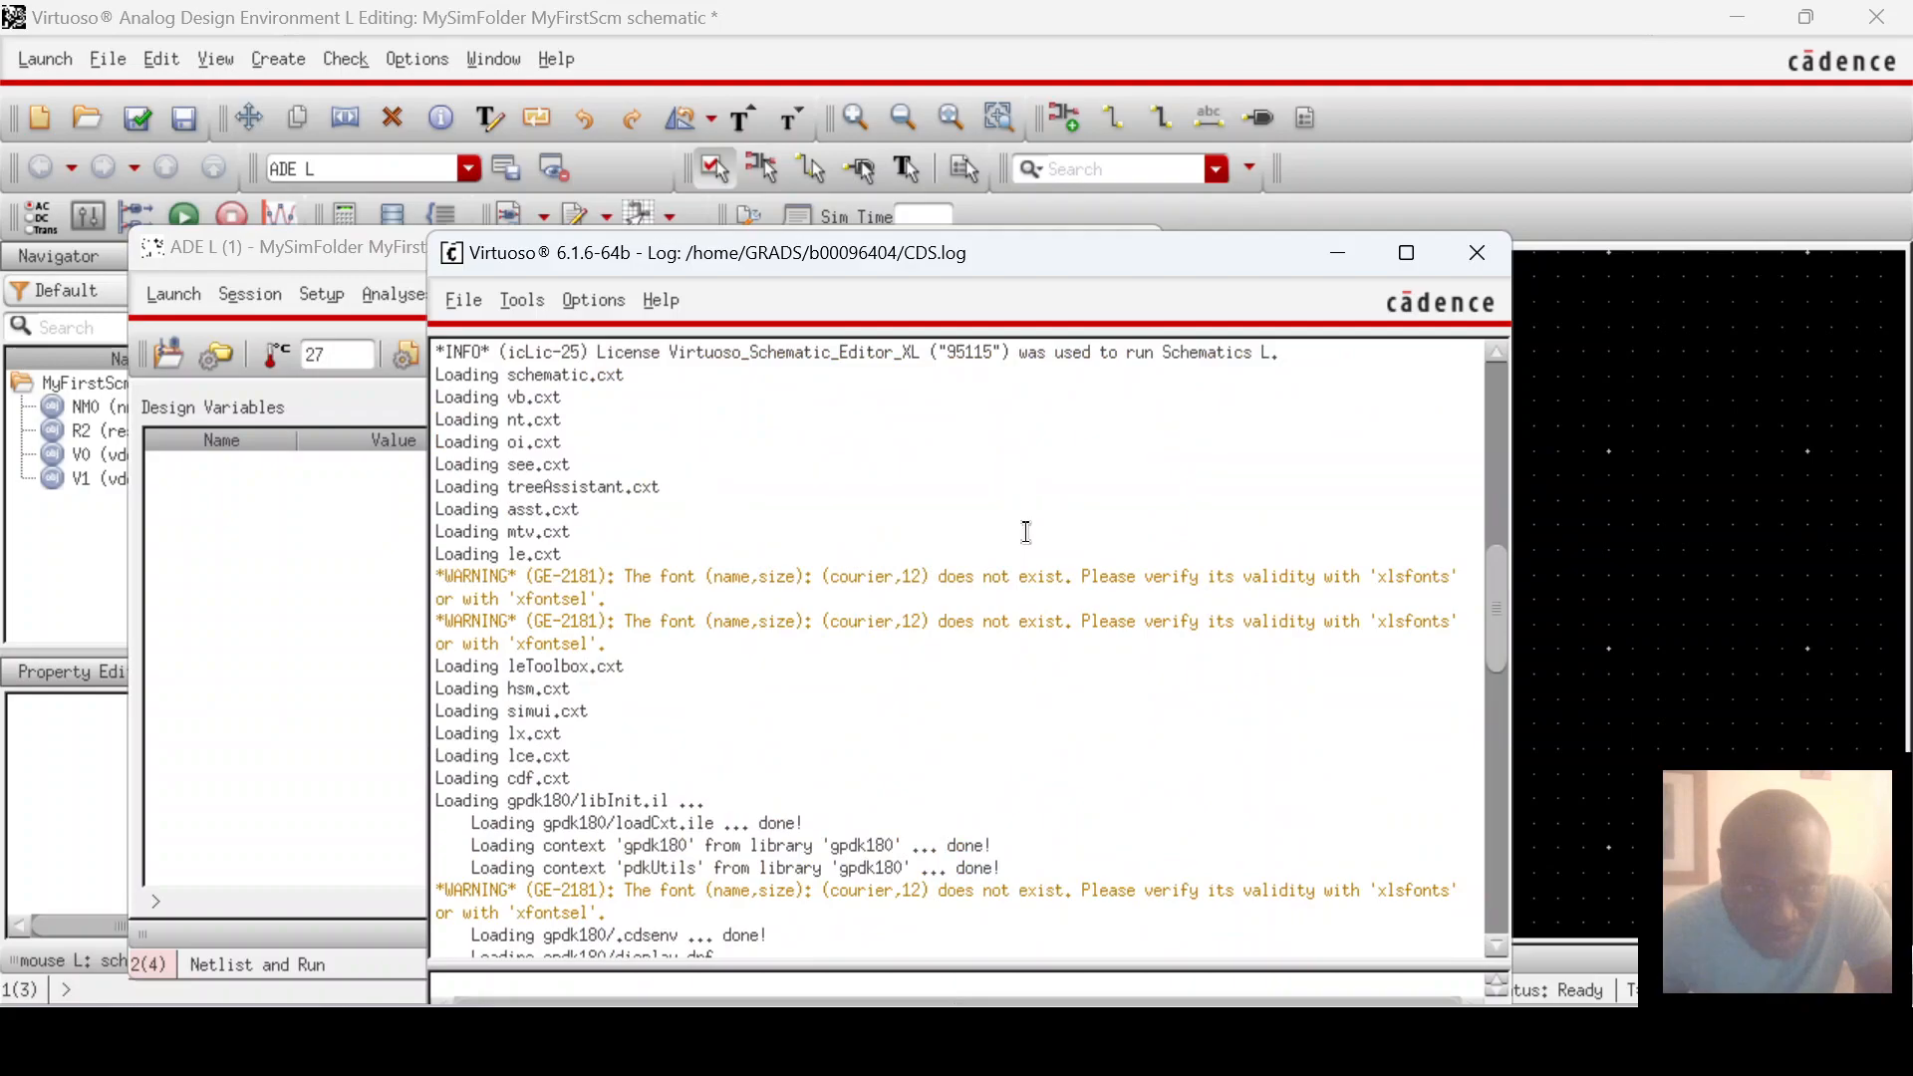
{"action": "scroll", "coordinate": [1027, 532], "scroll_direction": "down", "scroll_amount": 9}
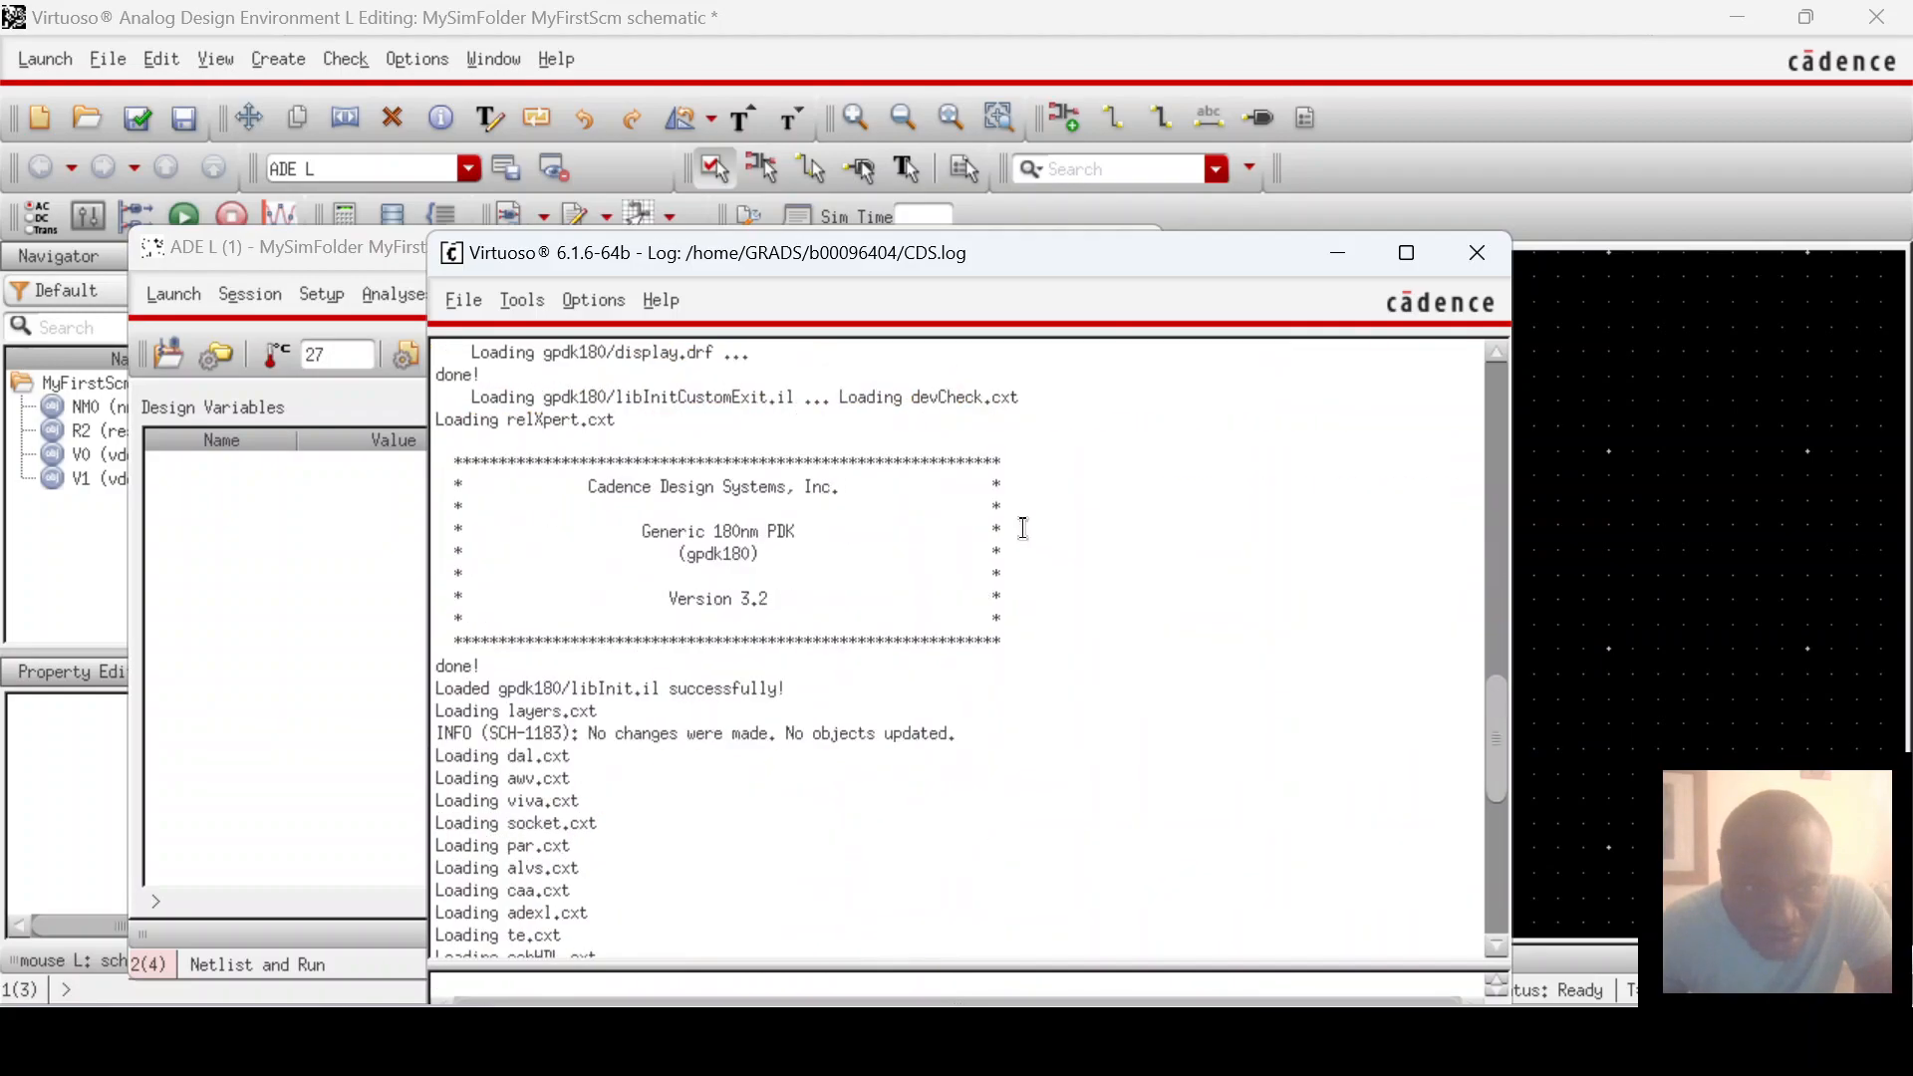
{"action": "scroll", "coordinate": [1024, 531], "scroll_direction": "down", "scroll_amount": 7}
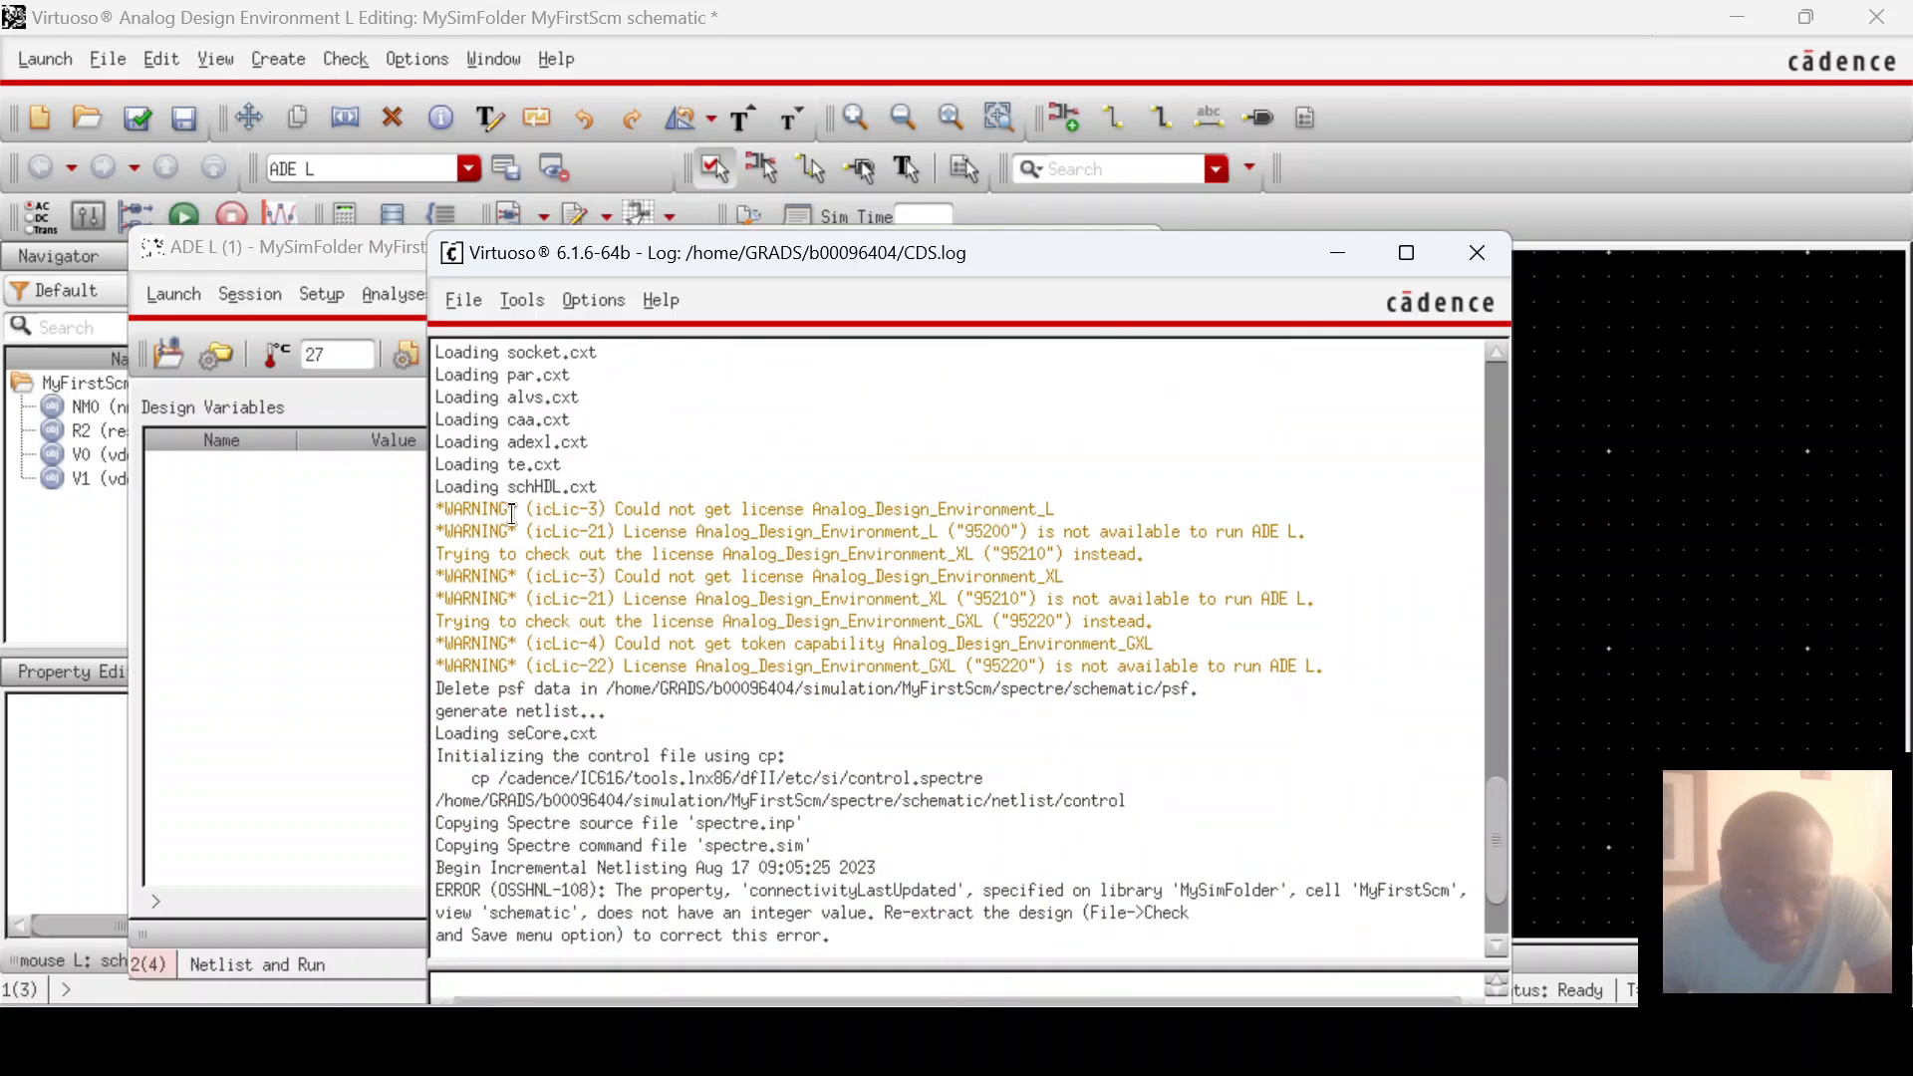
{"action": "scroll", "coordinate": [1103, 493], "scroll_direction": "down", "scroll_amount": 2}
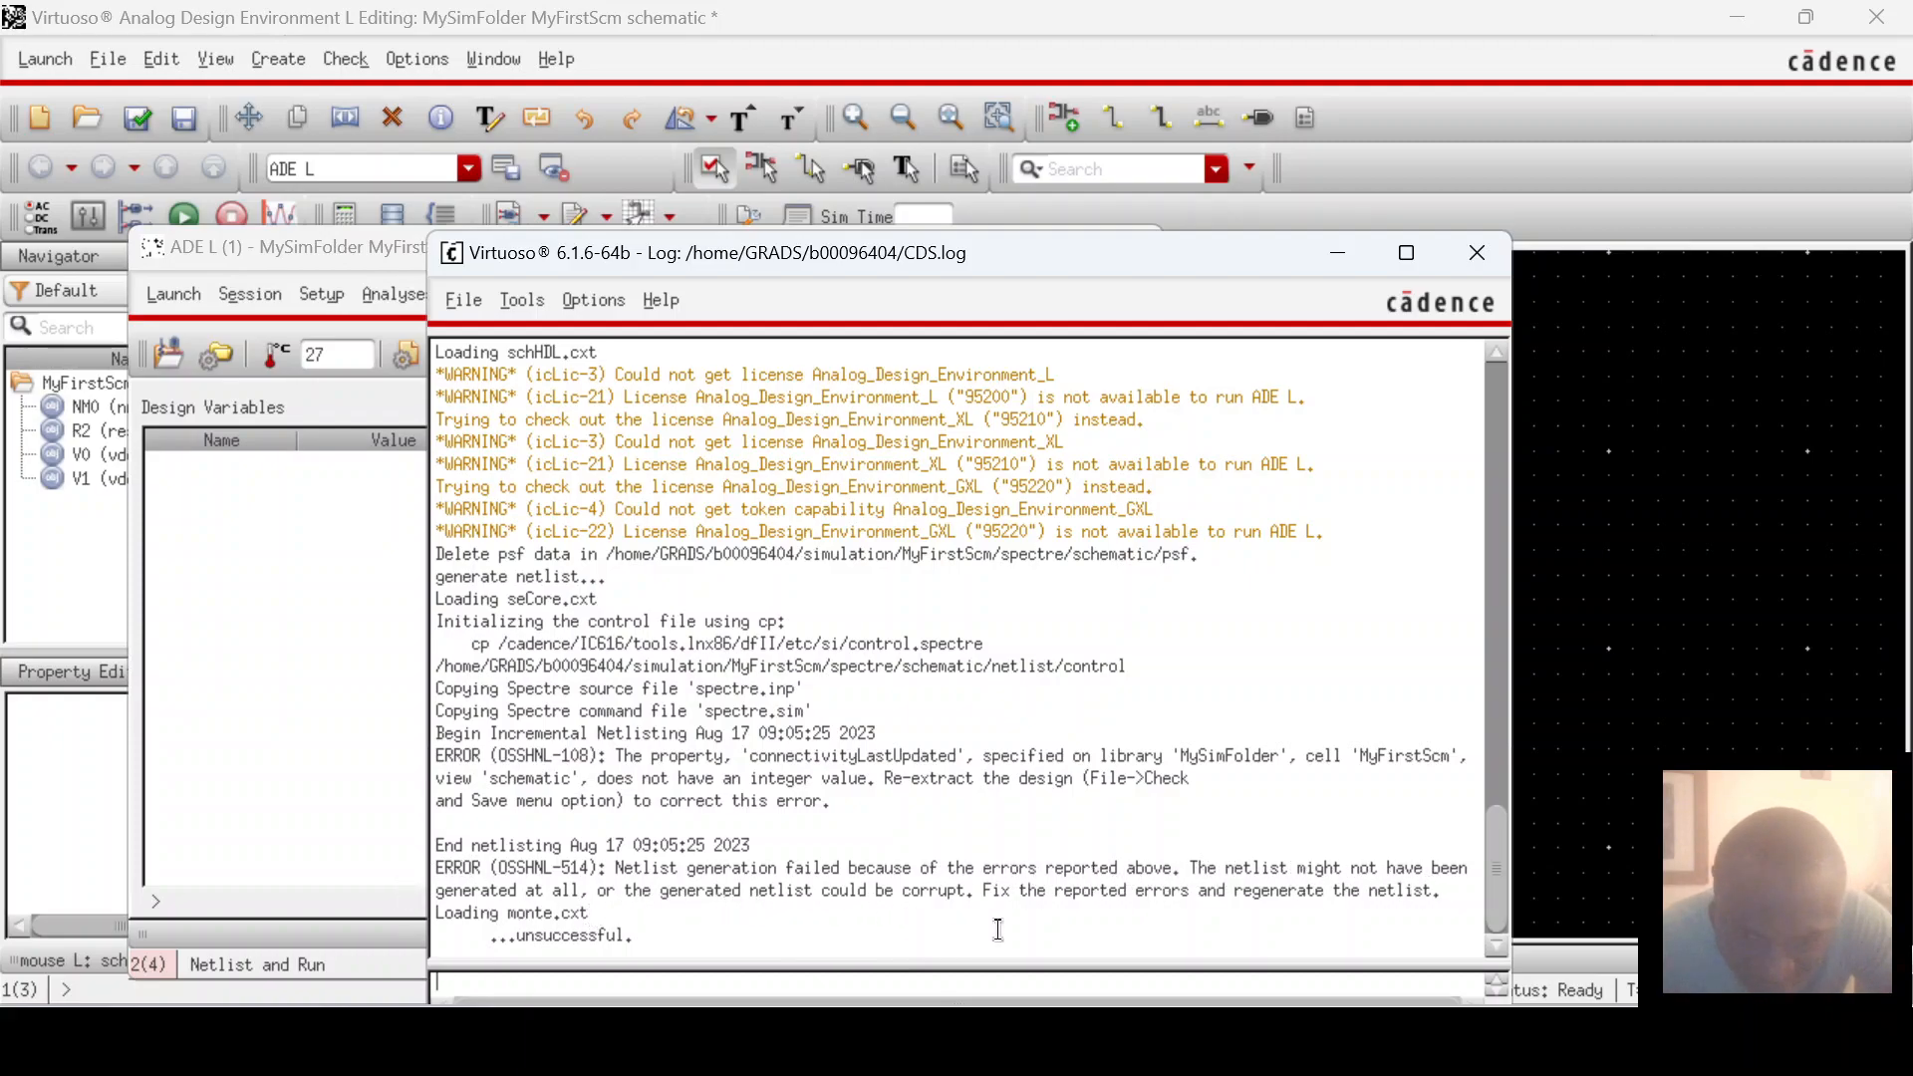
{"action": "scroll", "coordinate": [997, 657], "scroll_direction": "up", "scroll_amount": 4}
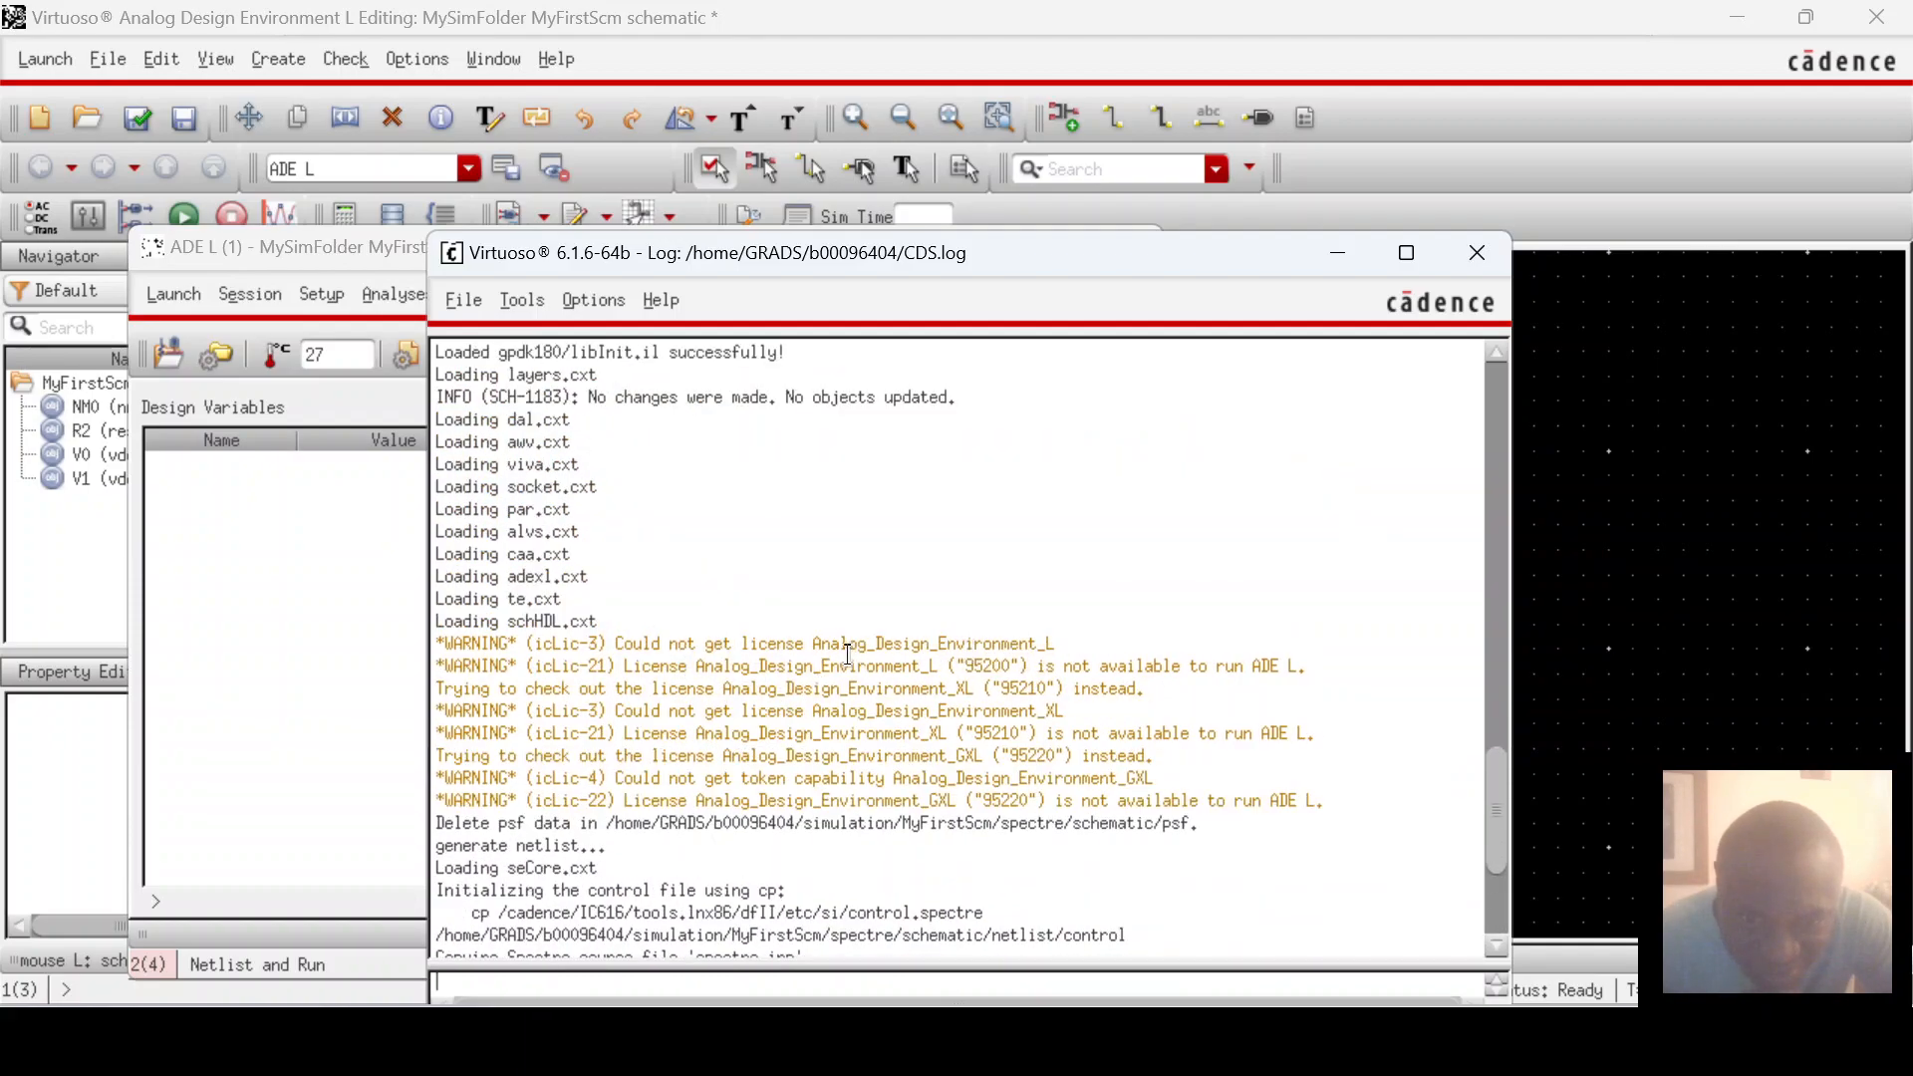
{"action": "scroll", "coordinate": [1013, 645], "scroll_direction": "up", "scroll_amount": 12}
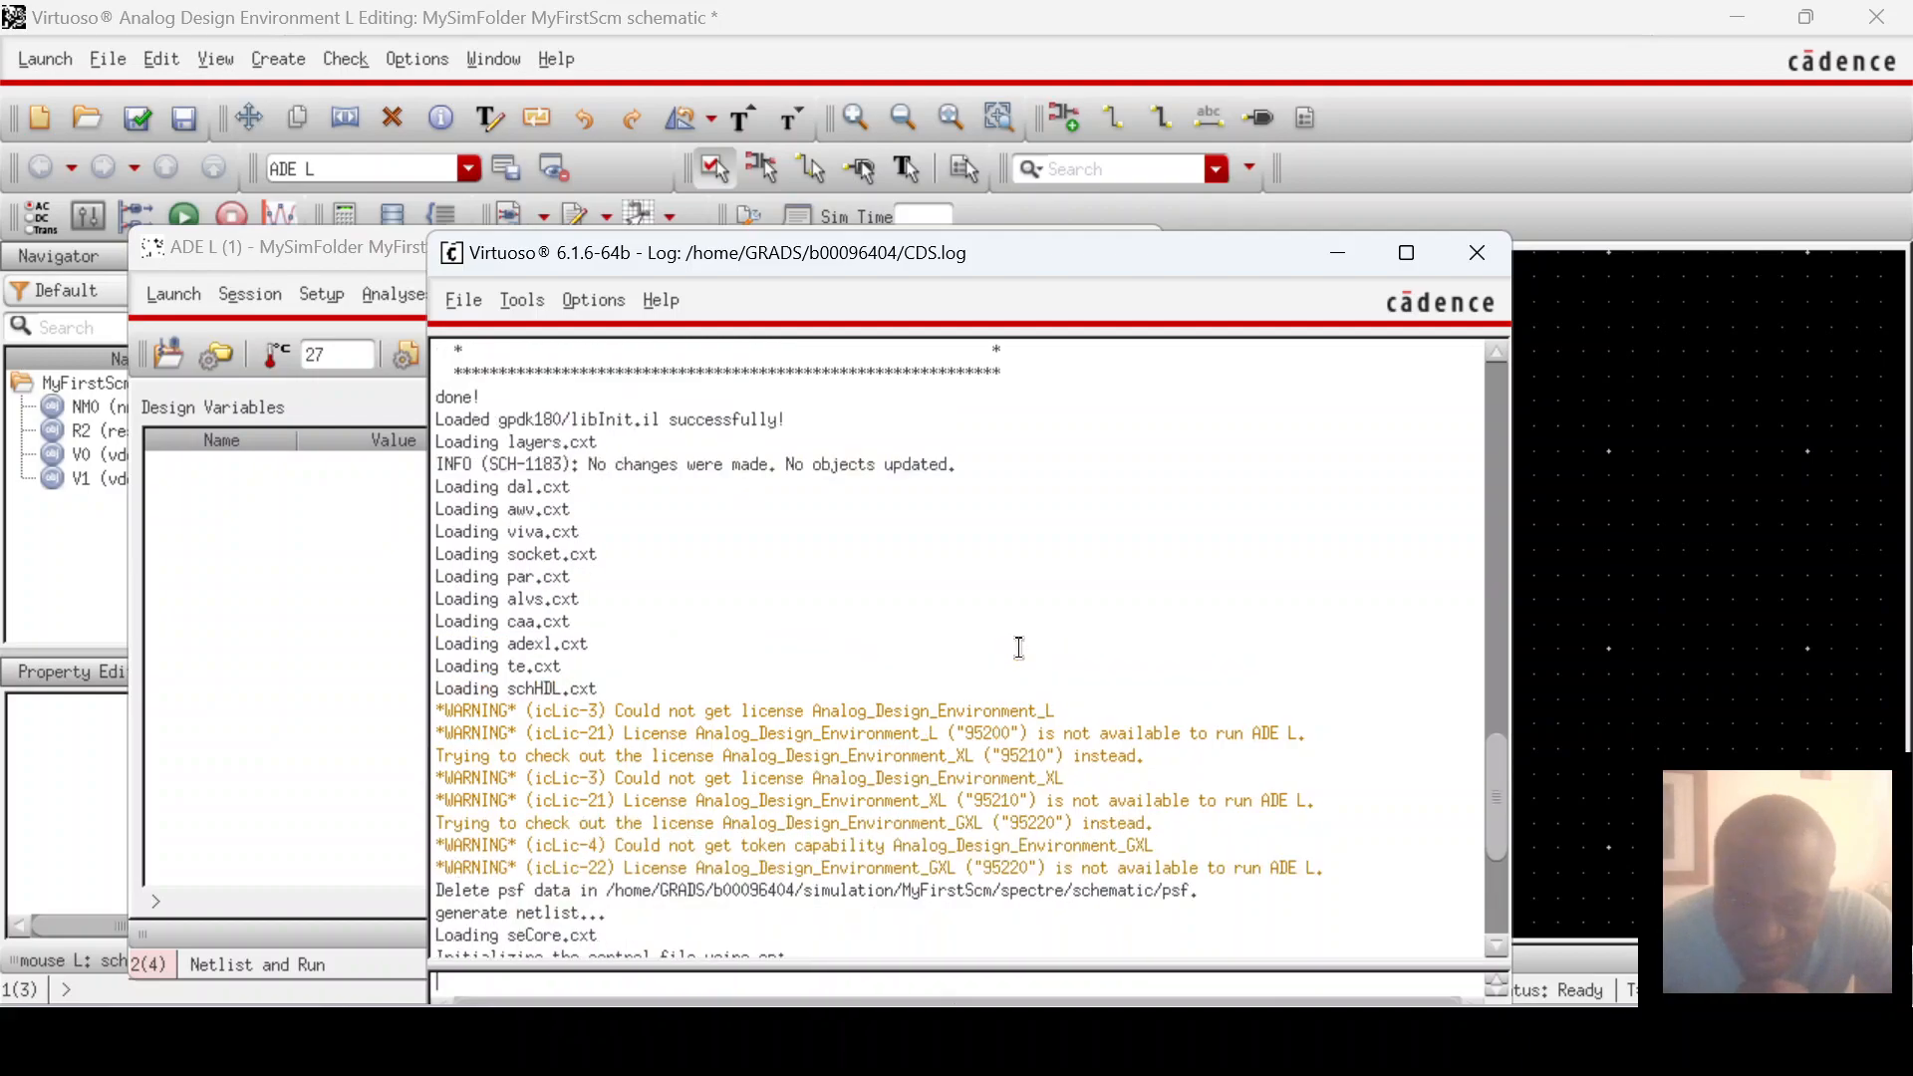
{"action": "scroll", "coordinate": [1031, 642], "scroll_direction": "up", "scroll_amount": 12}
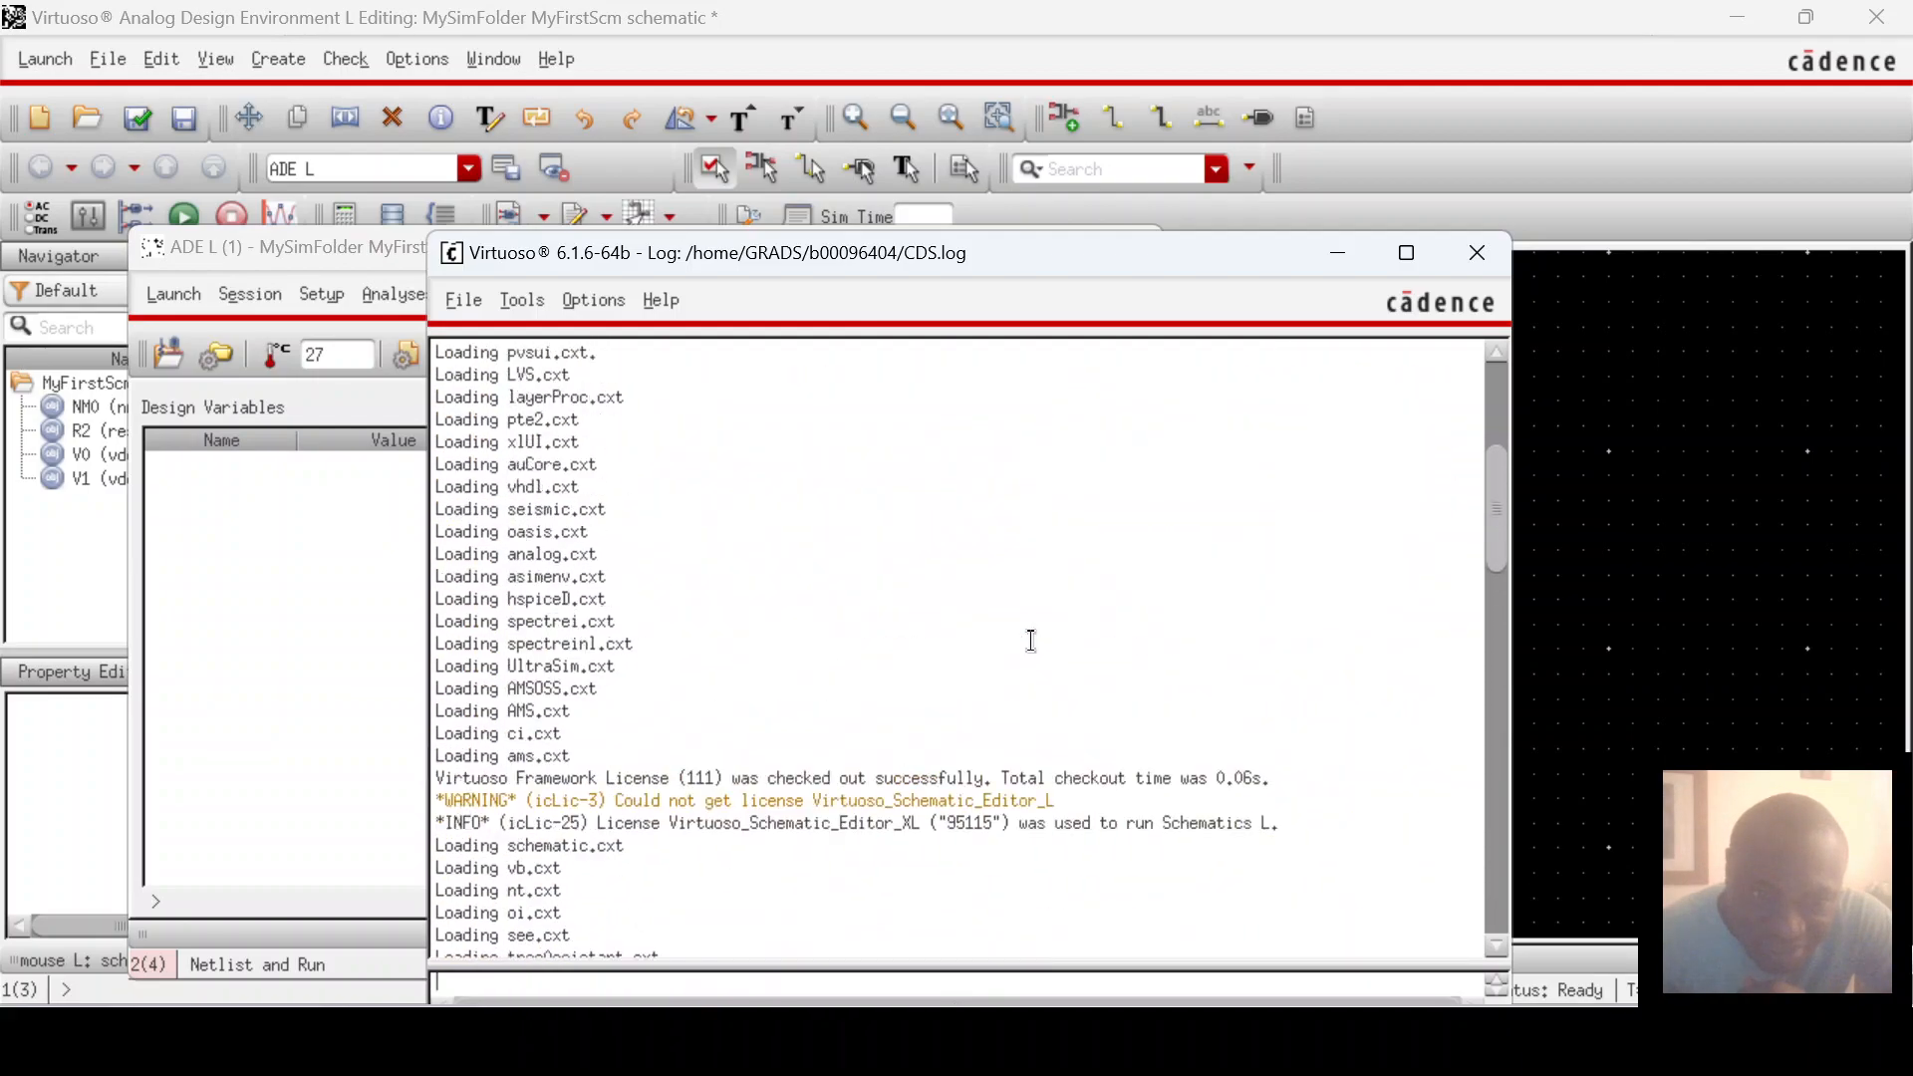
{"action": "scroll", "coordinate": [1051, 636], "scroll_direction": "down", "scroll_amount": 2}
{"action": "scroll", "coordinate": [1054, 637], "scroll_direction": "down", "scroll_amount": 8}
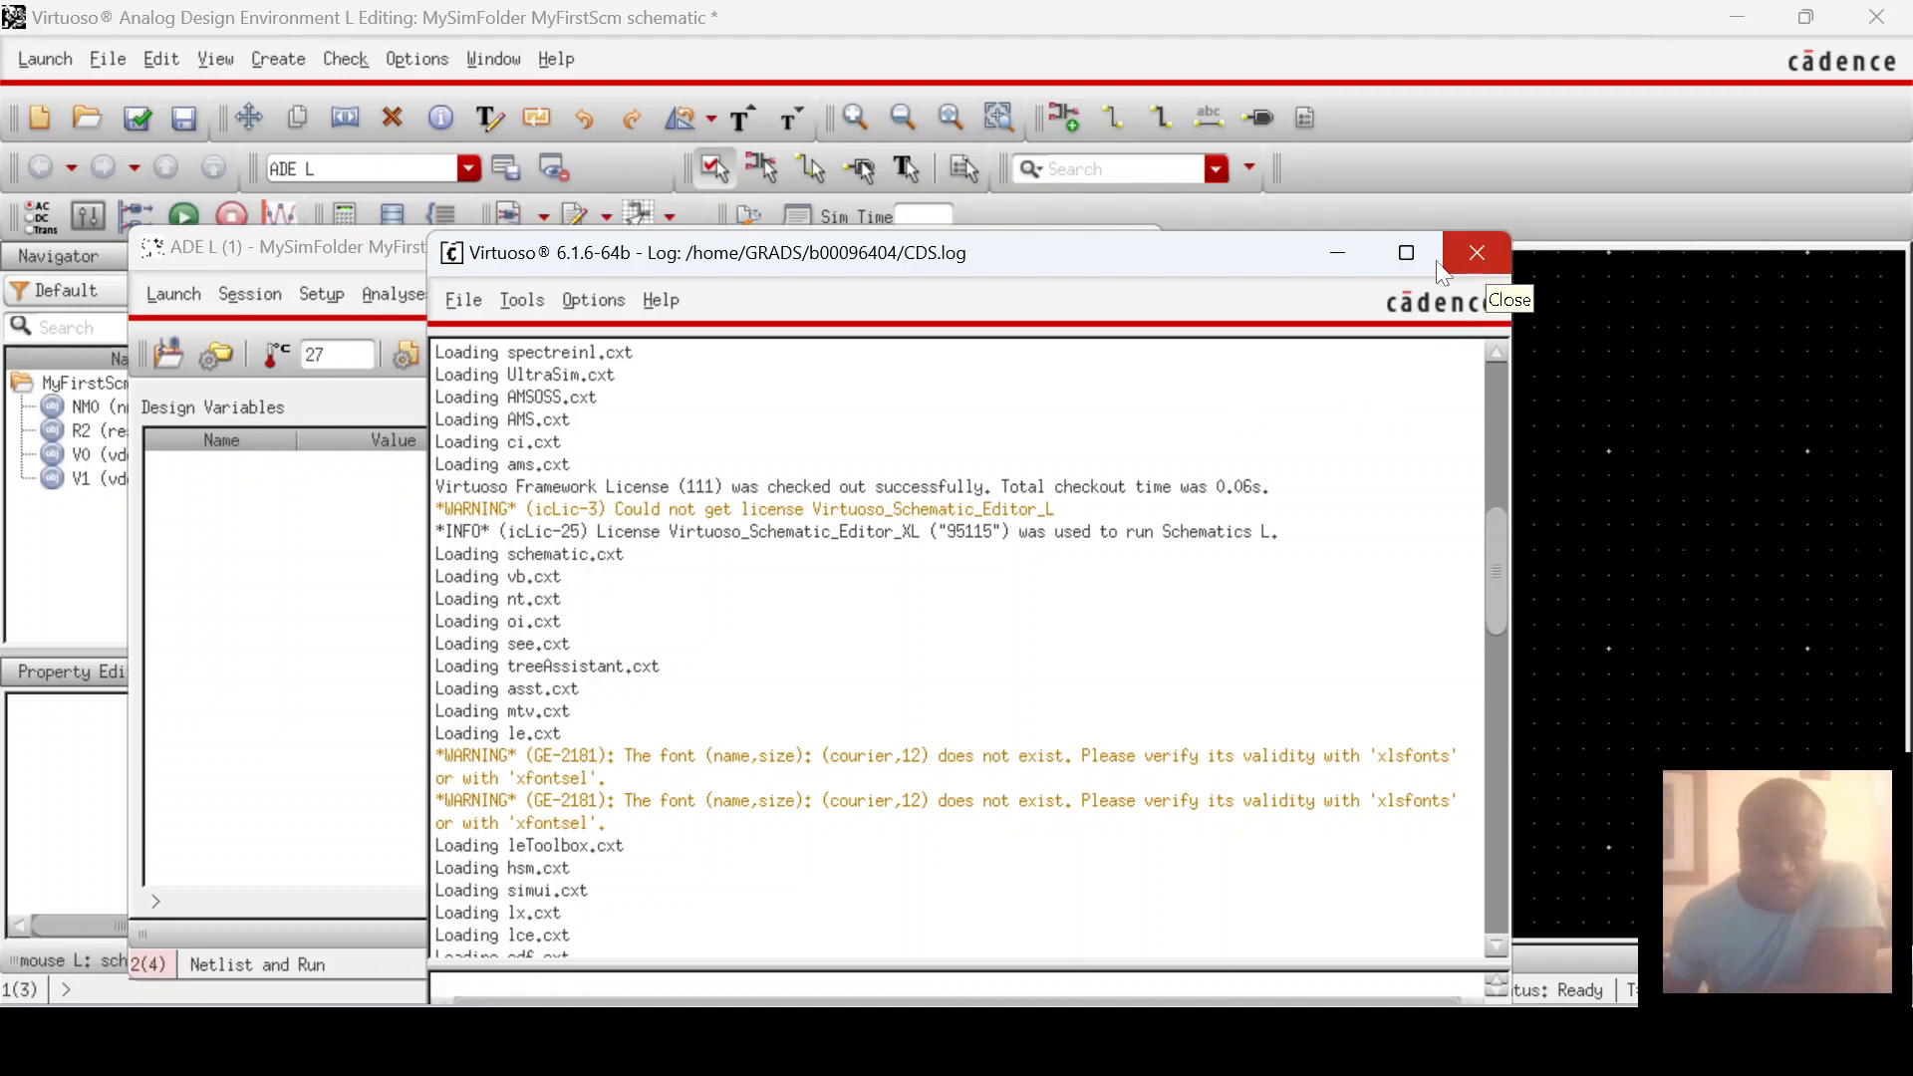
Step: Shrink the CDS.log window and raise the MyFirstScm schematic in front of it
{"action": "left_click_drag", "start_coordinate": [1198, 232], "coordinate": [1084, 636]}
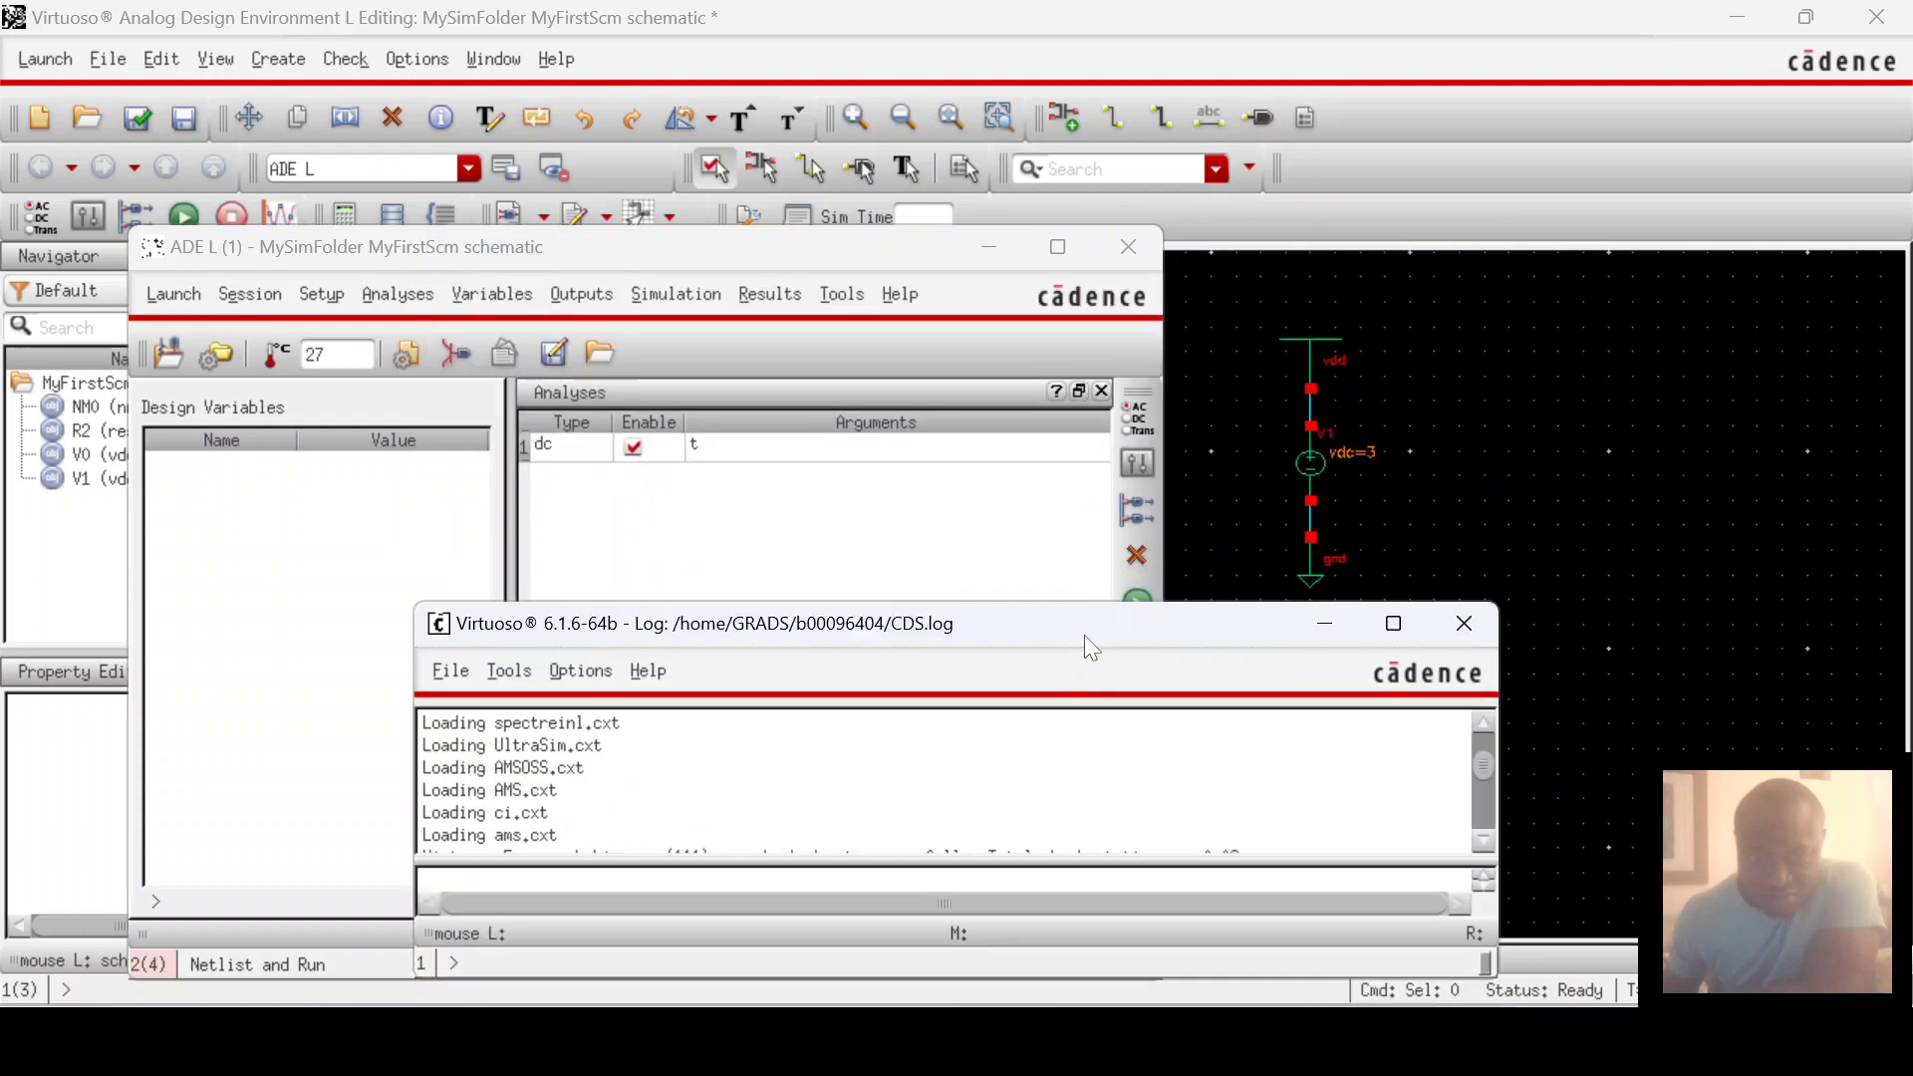
{"action": "left_click", "coordinate": [1500, 588]}
{"action": "mouse_move", "coordinate": [1218, 1041]}
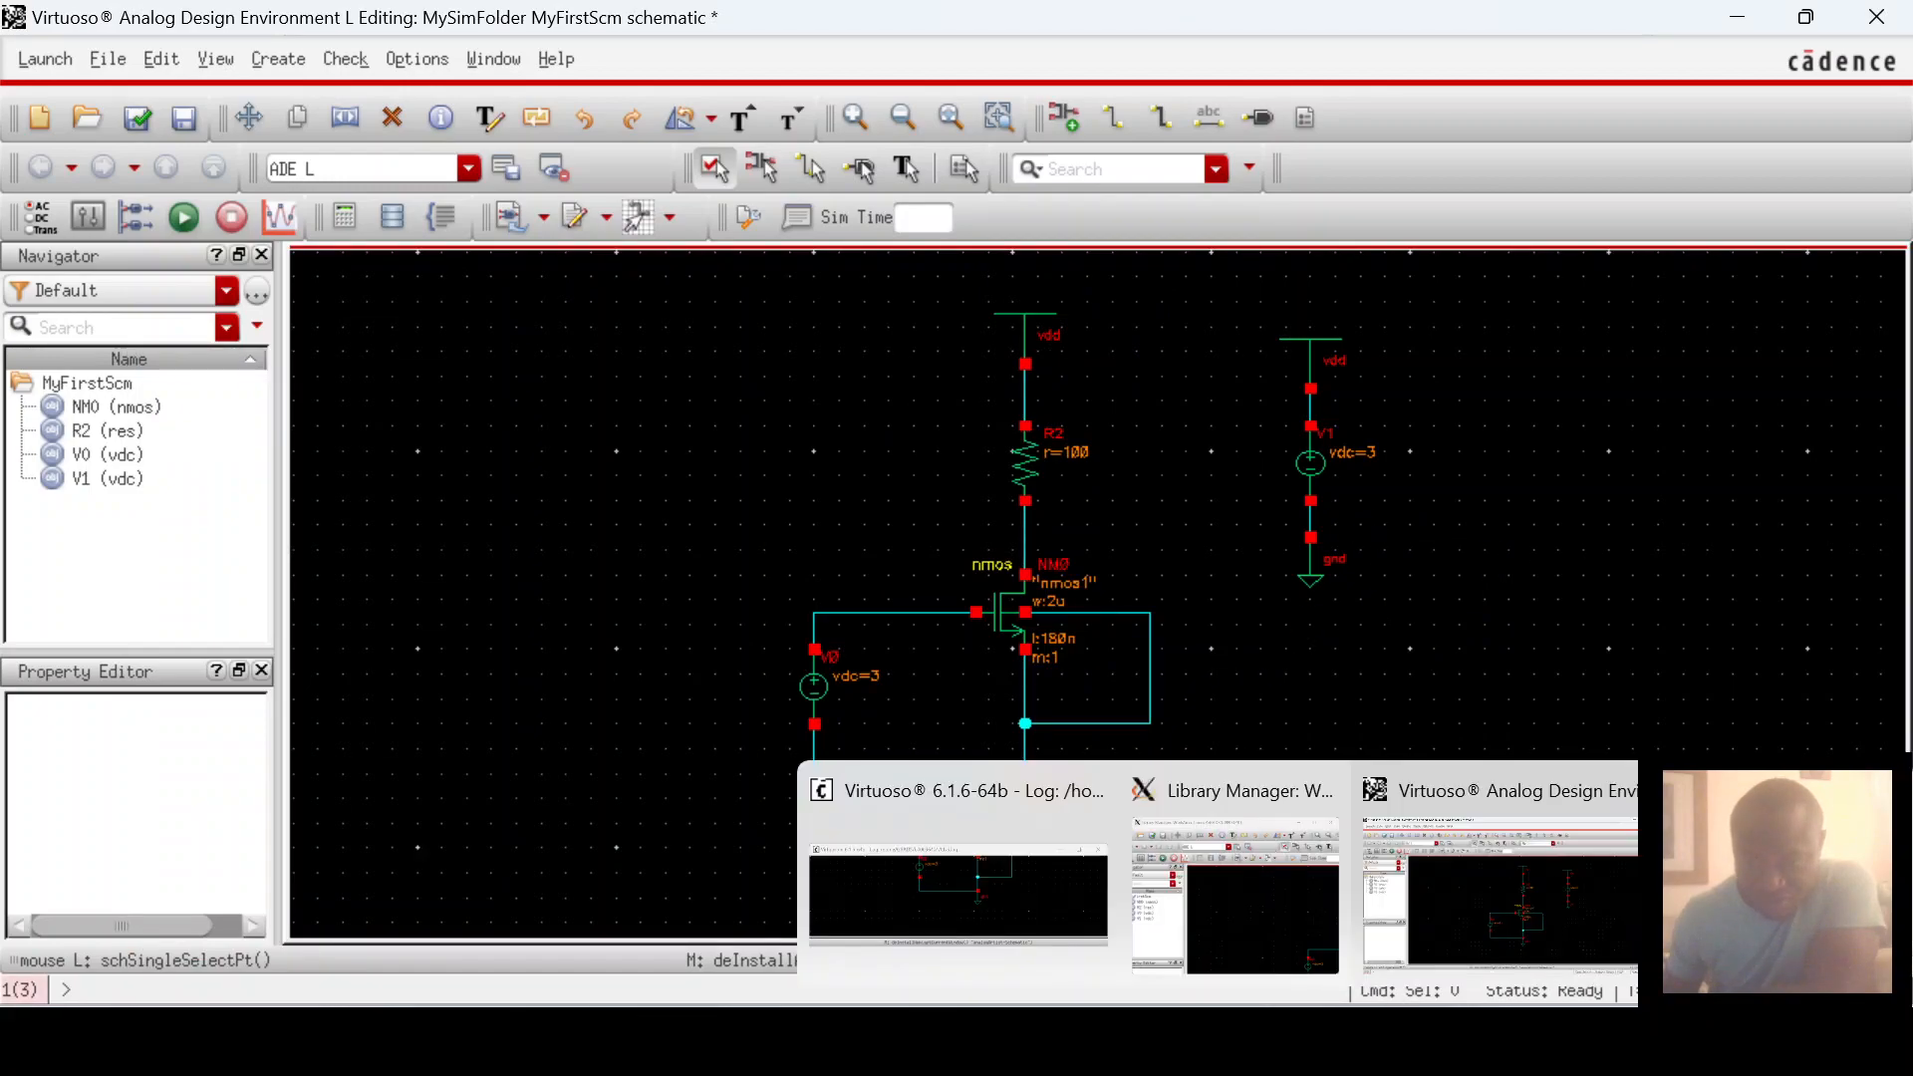
{"action": "left_click", "coordinate": [989, 873]}
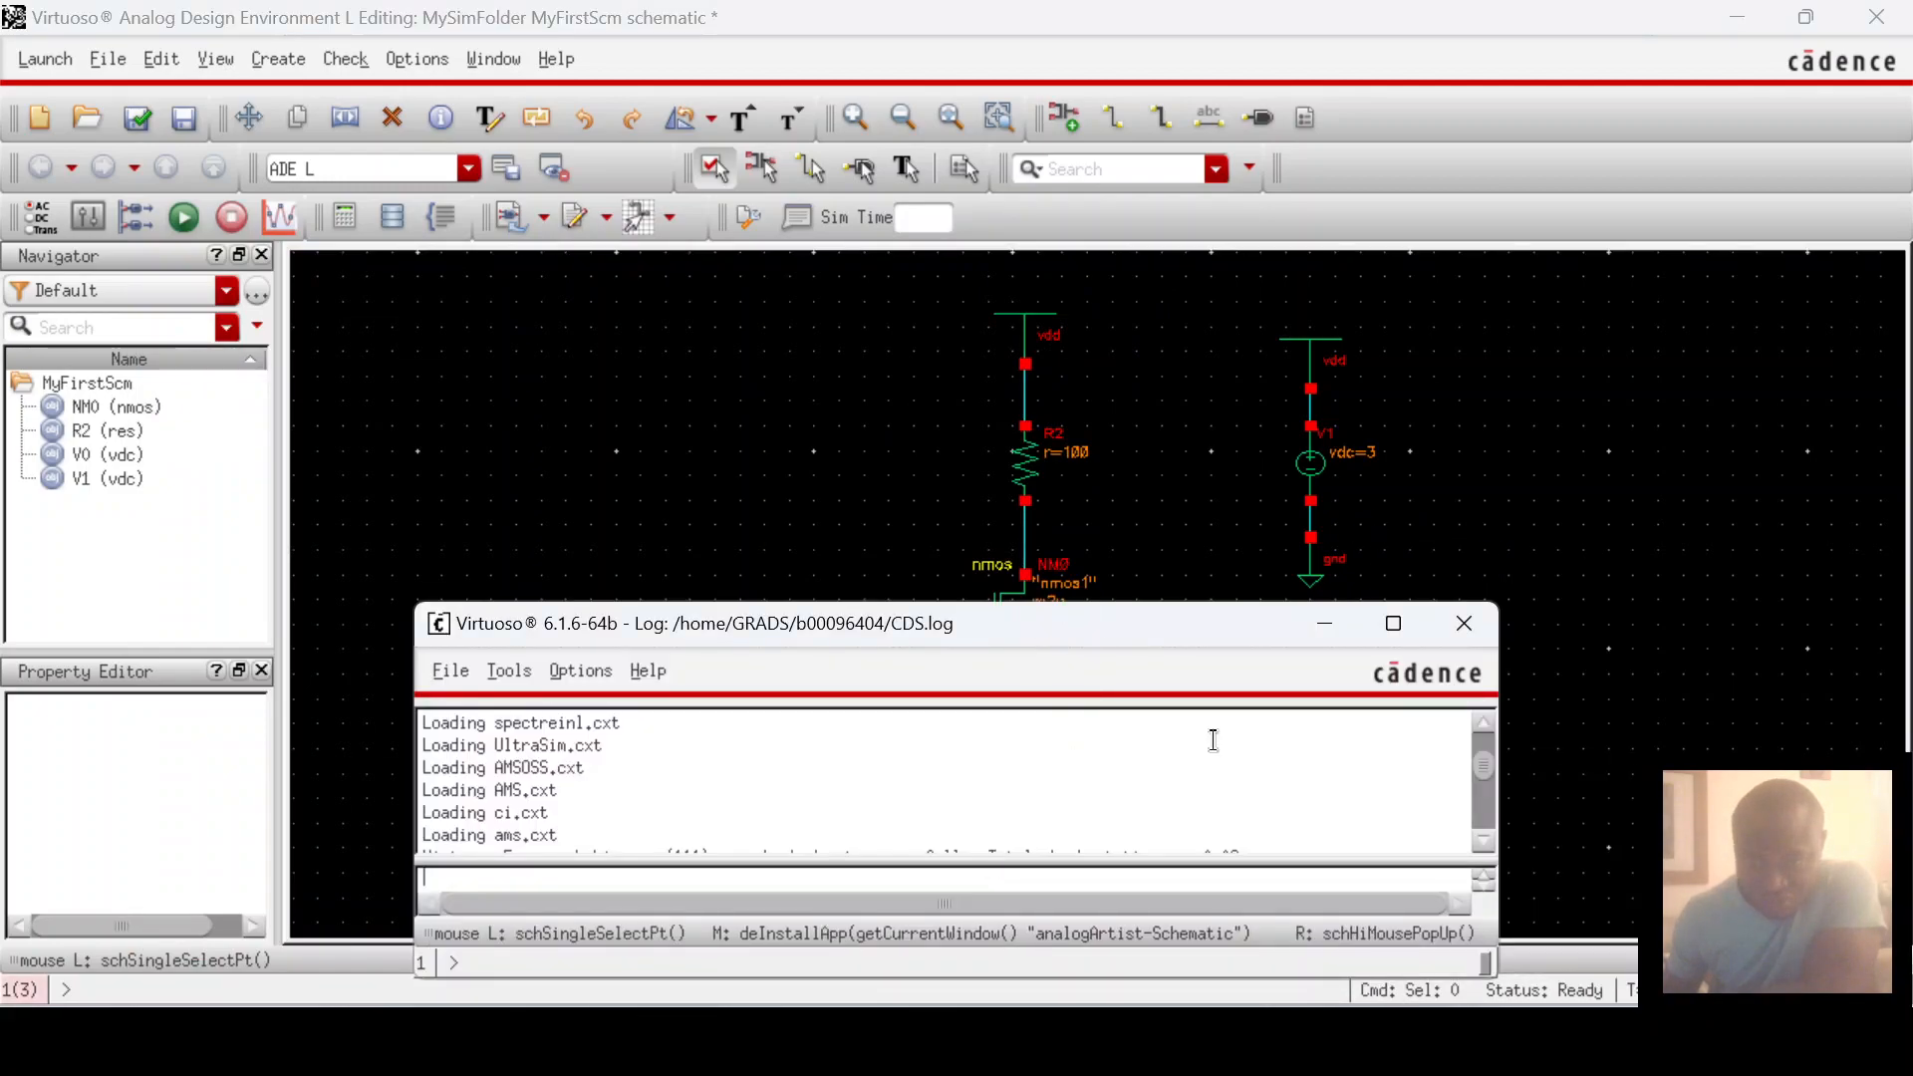
{"action": "left_click", "coordinate": [1451, 405]}
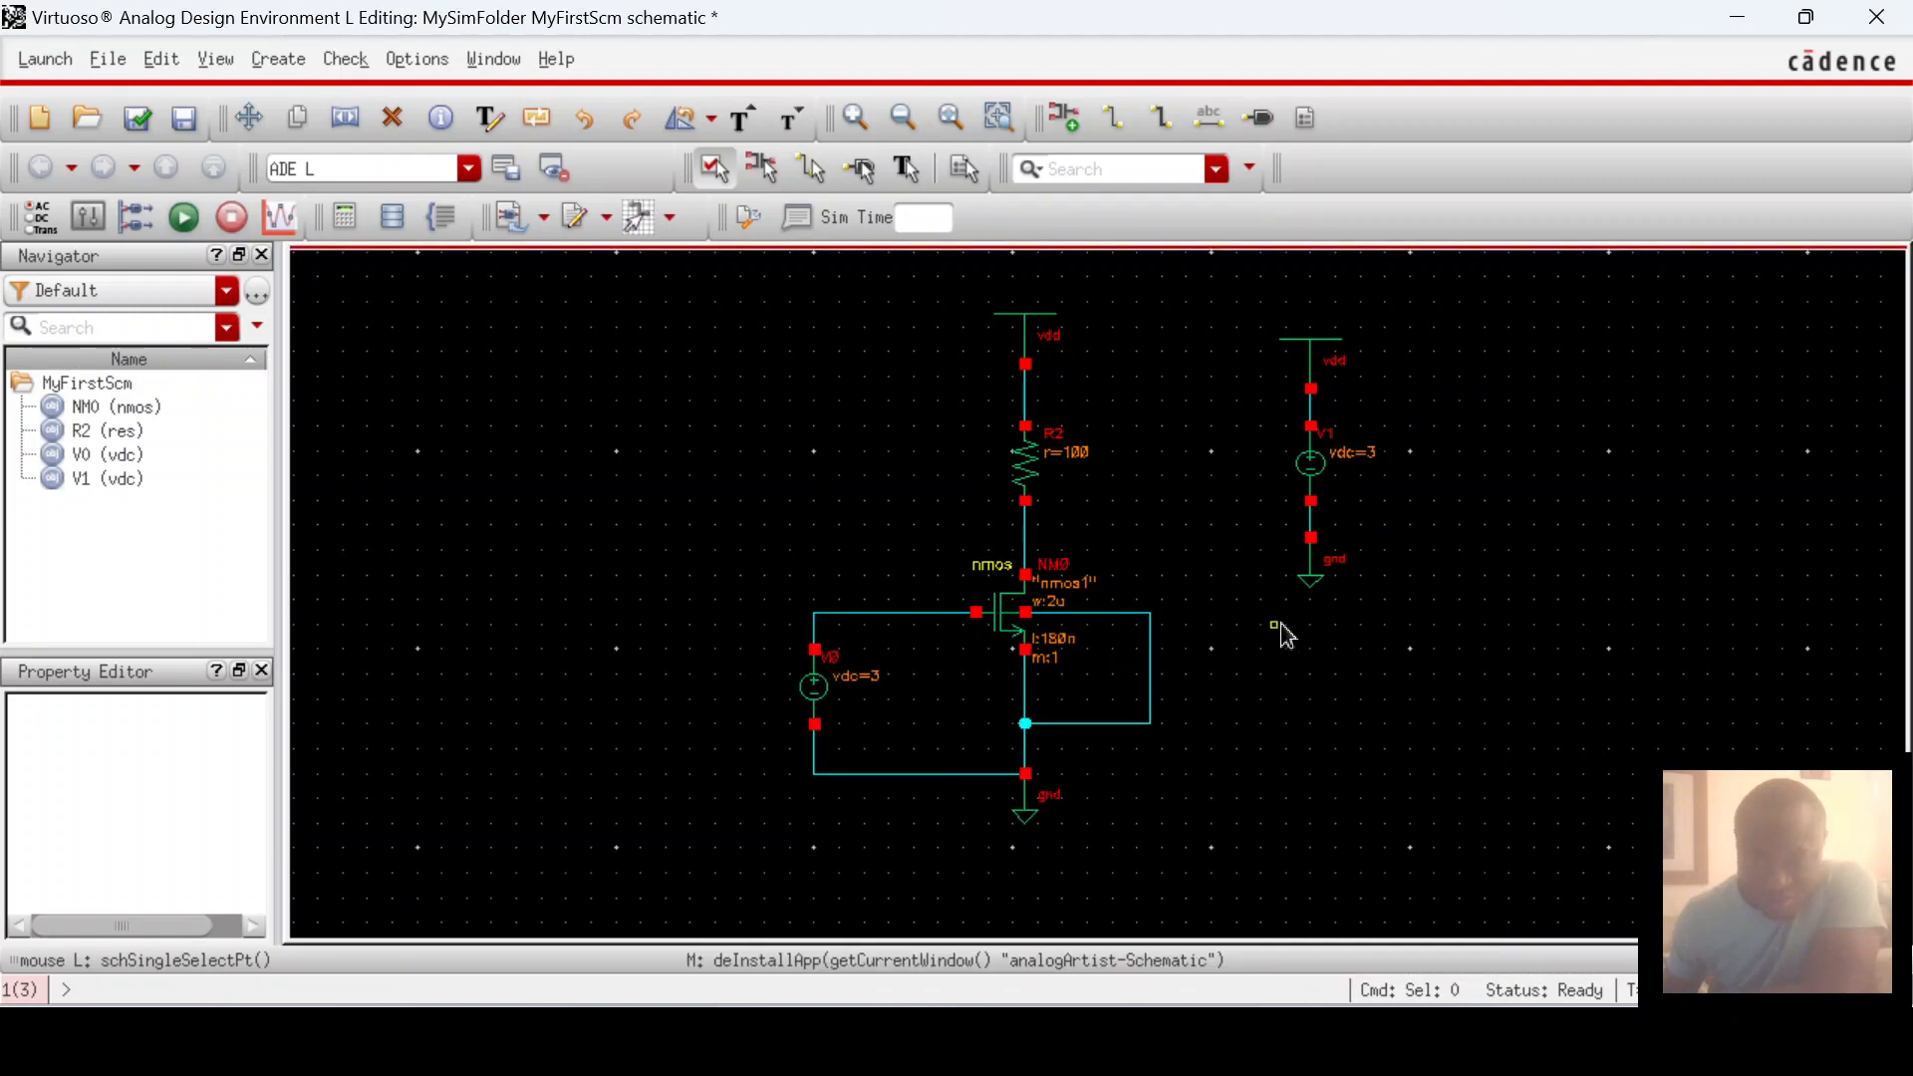